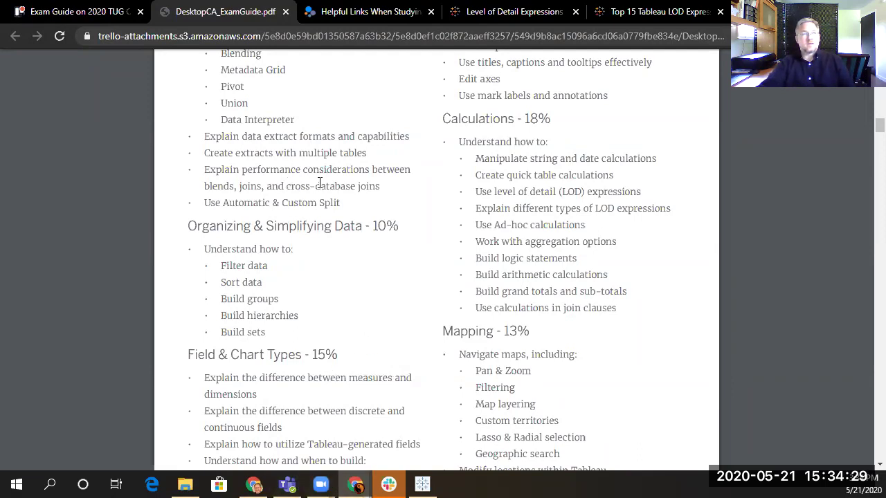
# Return to the cover page of the exam guide and highlight the Desktop Certified Associate title
pyautogui.scroll(20, 438, 200)
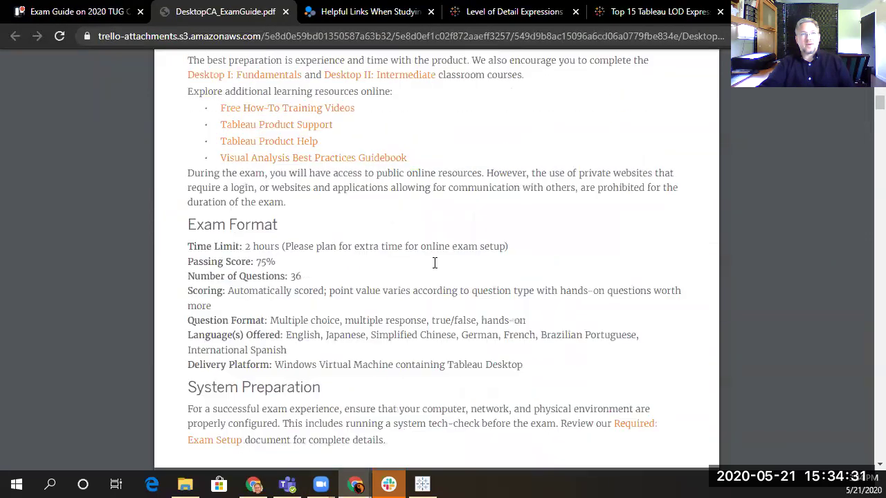
pyautogui.scroll(-1, 446, 276)
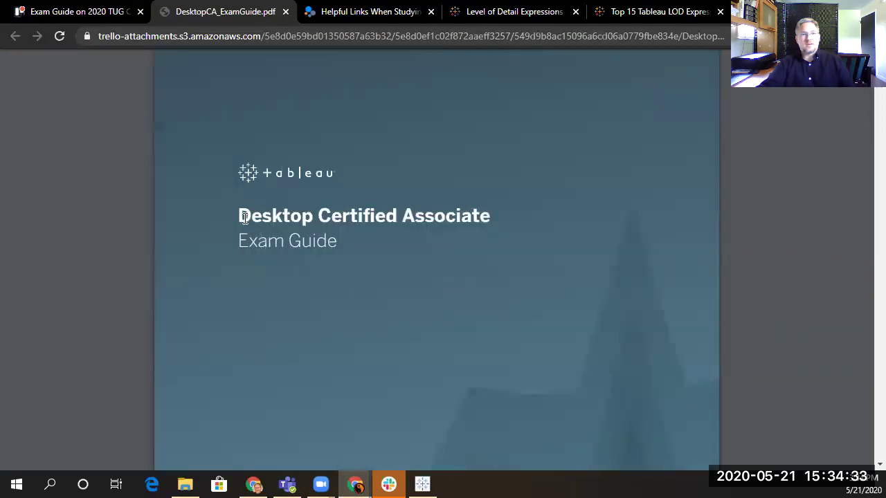
pyautogui.moveTo(238, 216); pyautogui.dragTo(510, 224)
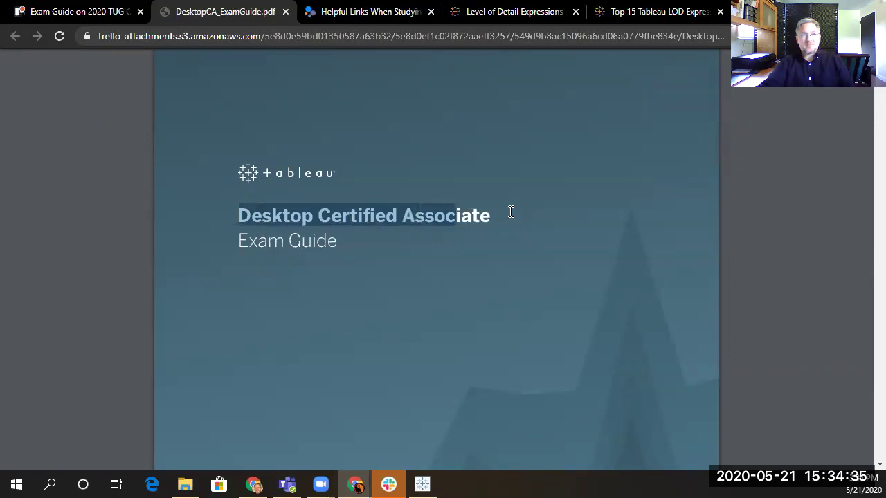
pyautogui.click(501, 215)
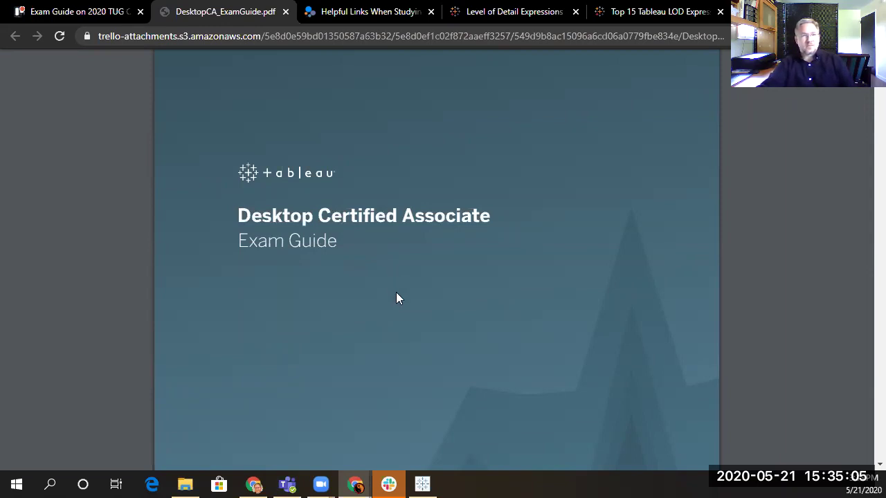
# Review the exam guide's learning resources, exam format and system preparation sections, and return to the cover page
pyautogui.scroll(-5, 396, 299)
pyautogui.scroll(-5, 386, 268)
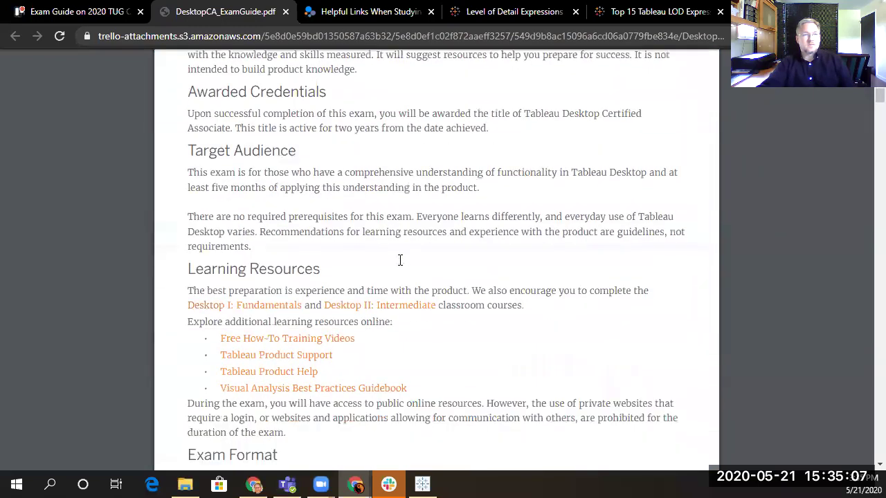
pyautogui.scroll(-3, 427, 266)
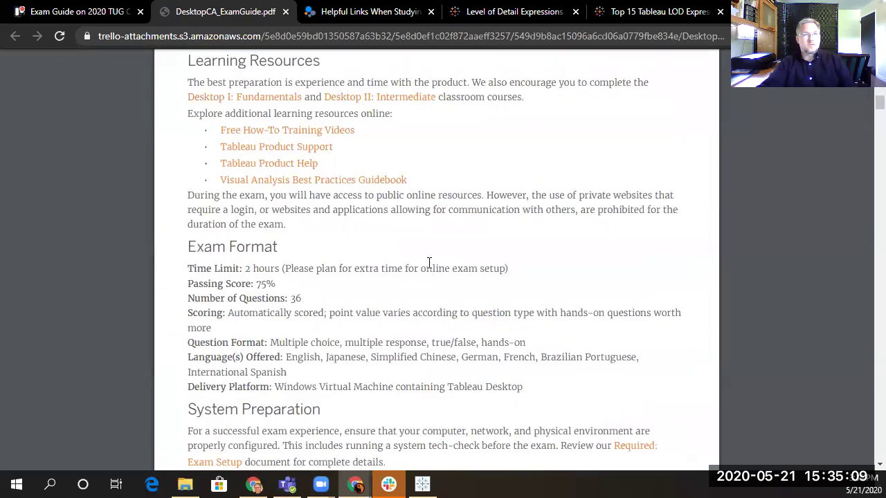
pyautogui.scroll(-1, 429, 263)
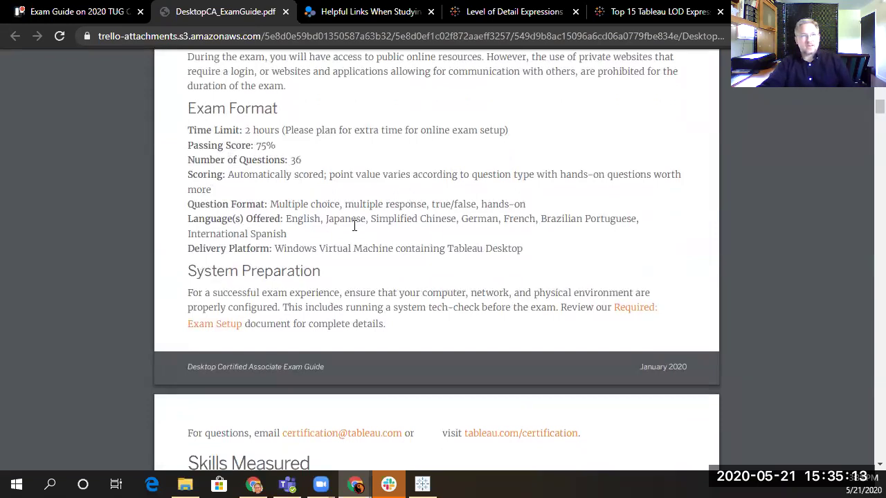
pyautogui.scroll(1, 340, 242)
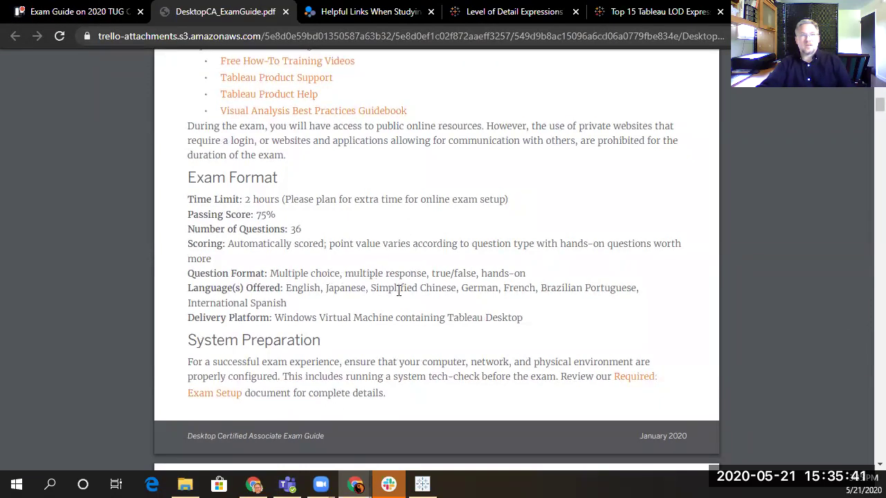
pyautogui.scroll(1, 429, 302)
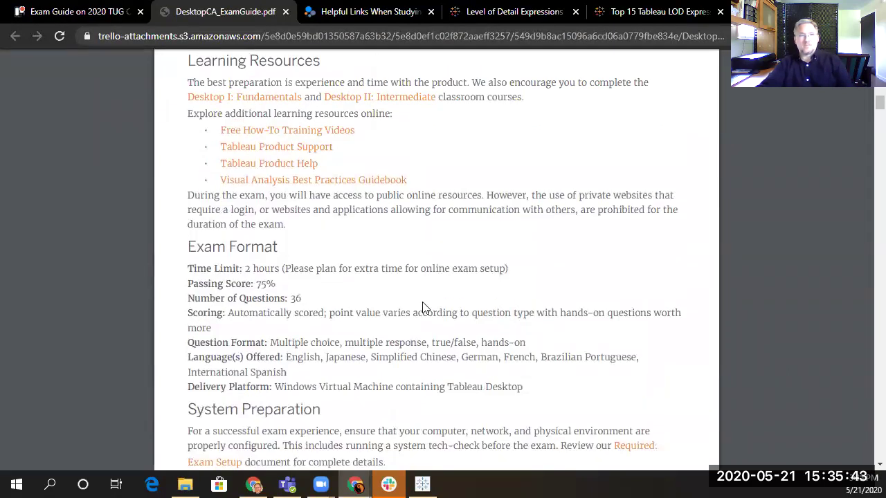
pyautogui.scroll(4, 432, 322)
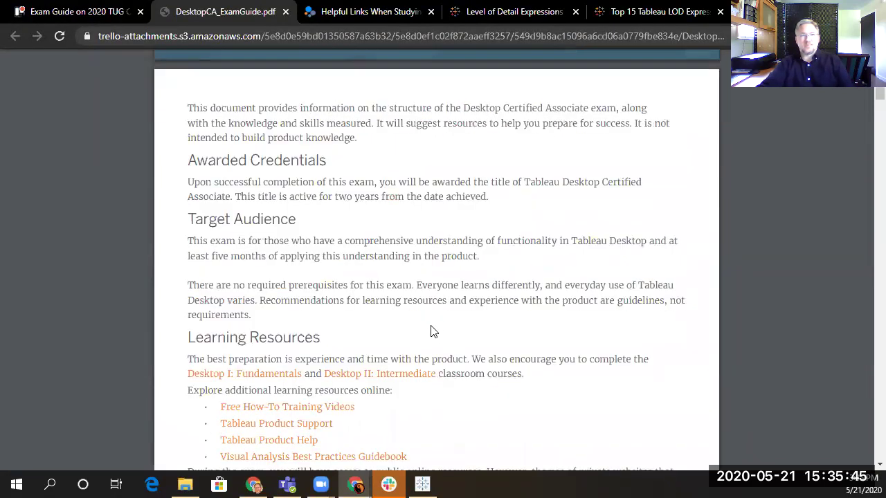
pyautogui.scroll(6, 431, 332)
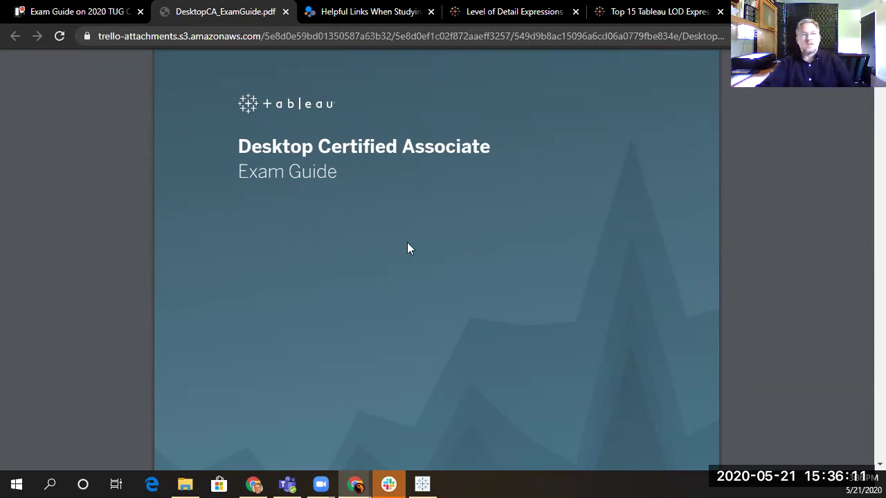
# Examine the Calculations topics in the exam guide's Skills Measured section
pyautogui.scroll(-10, 401, 240)
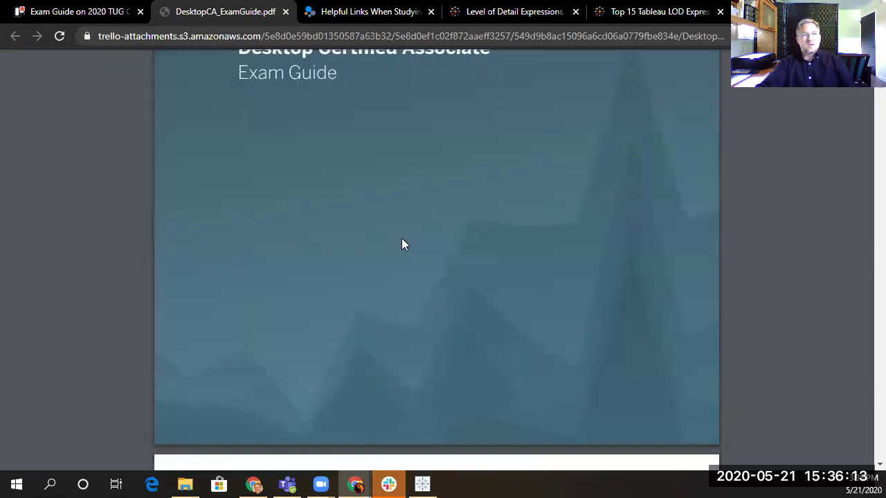
pyautogui.scroll(-10, 529, 227)
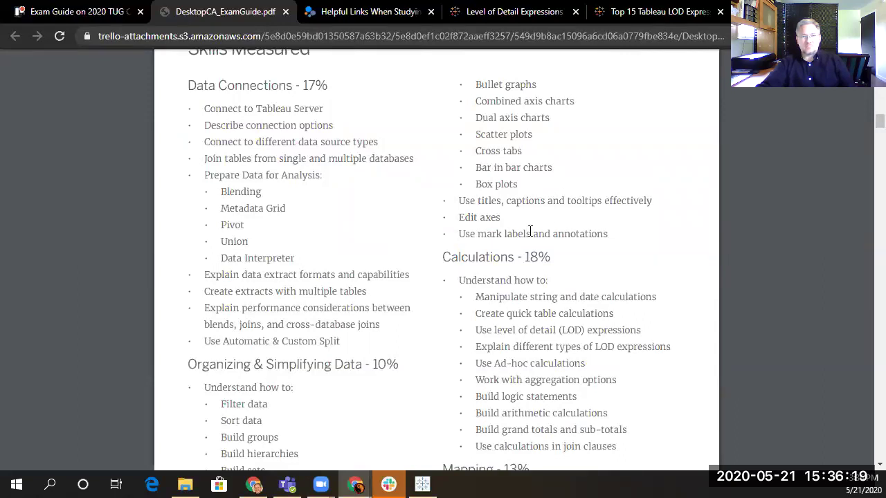
pyautogui.scroll(-2, 531, 236)
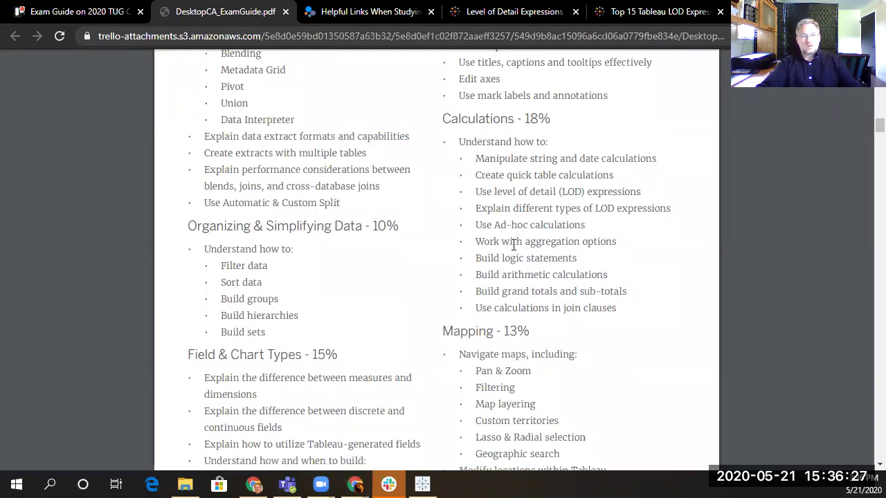
# Reduce the exam guide's browser window from full size and switch to the Calculations workbook in Tableau
pyautogui.hotkey('alt', 'Tab')
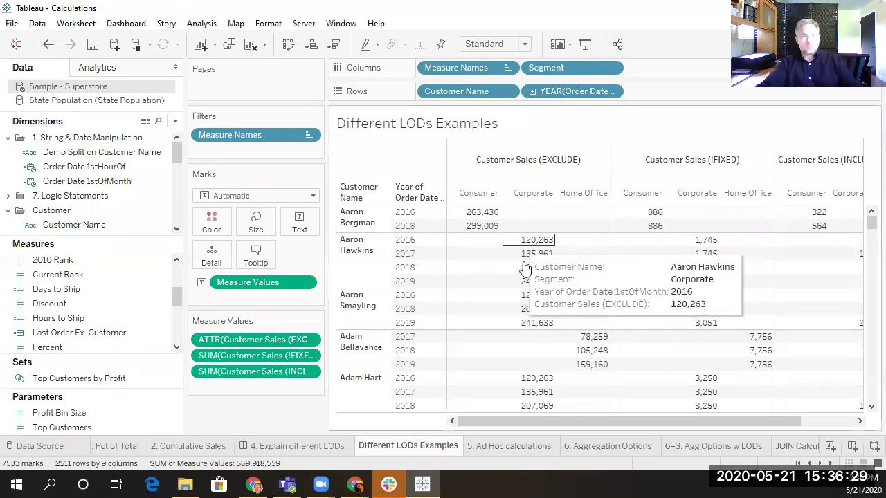
pyautogui.hotkey('alt', 'Tab')
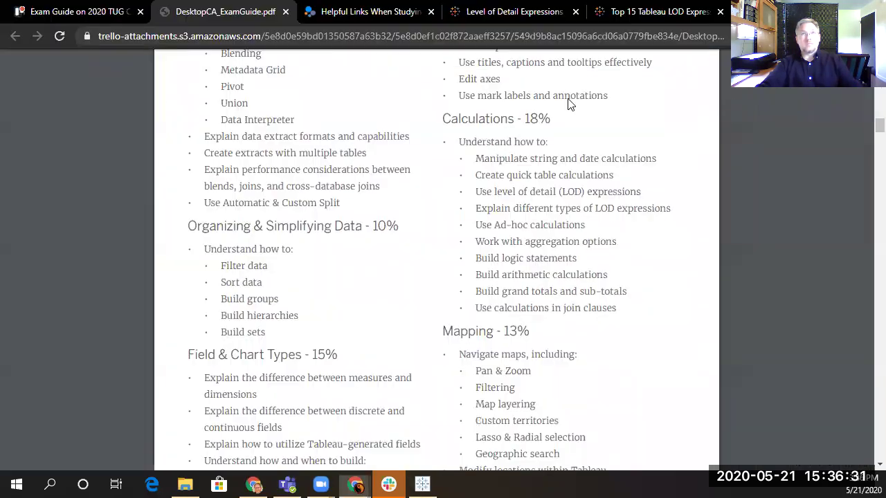
pyautogui.click(838, 10)
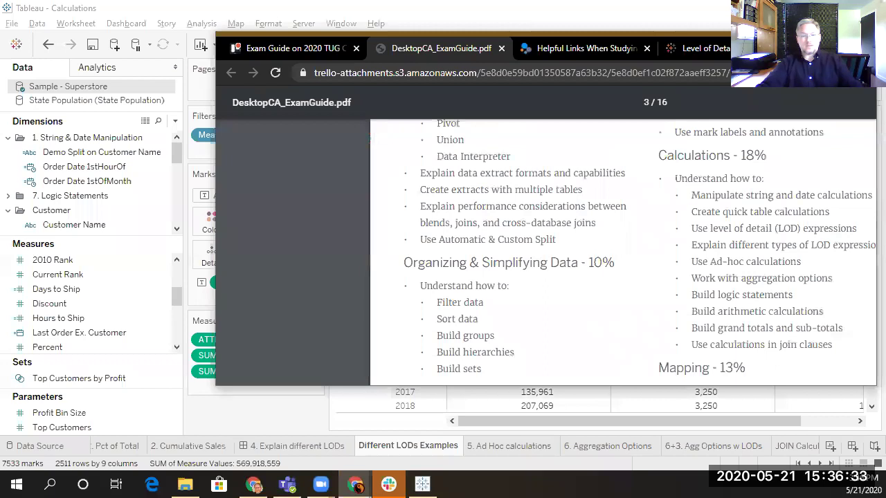
pyautogui.hotkey('alt', 'Tab')
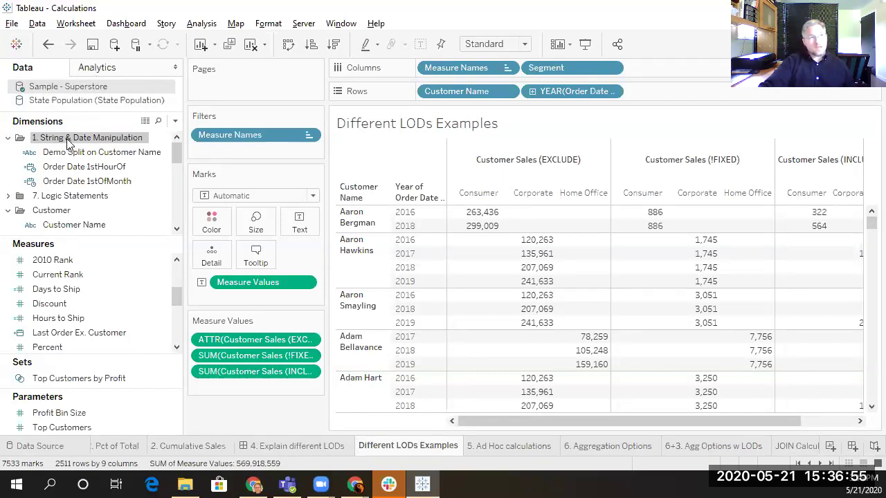
pyautogui.click(101, 153)
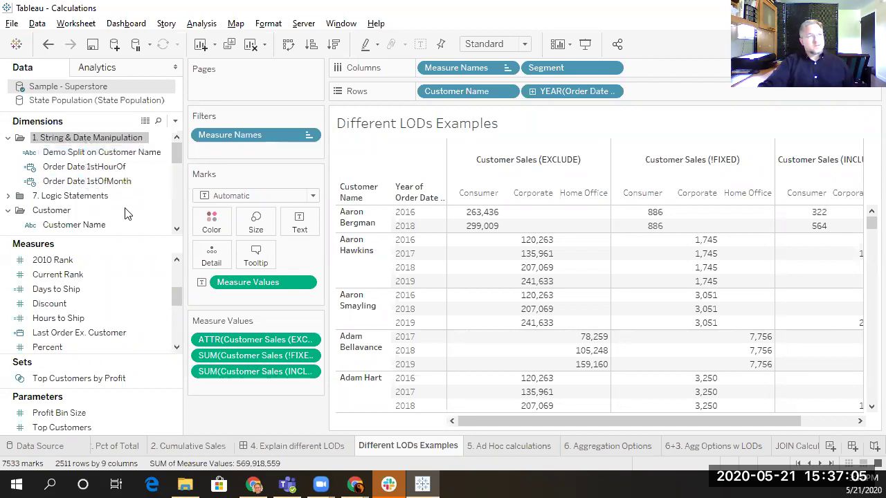
# Open a new calculated field based on Customer Name and reposition the editor with its function reference shown
pyautogui.rightClick(90, 224)
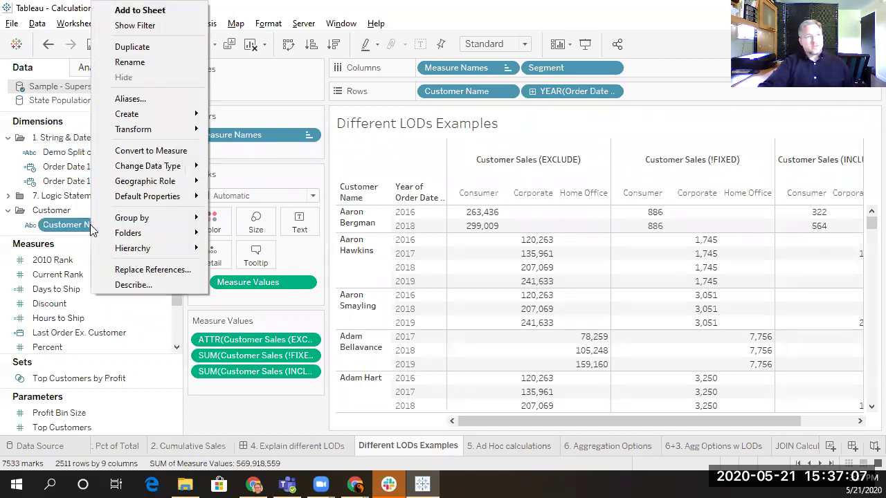
pyautogui.moveTo(166, 114)
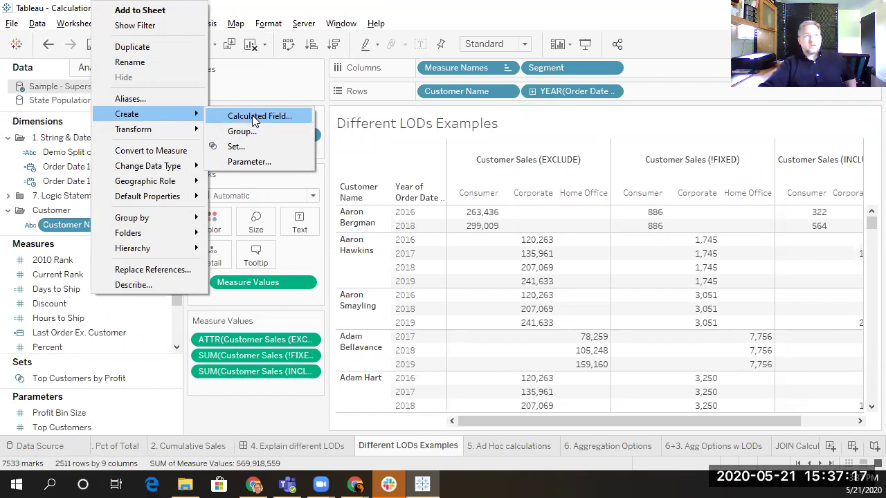
pyautogui.click(239, 116)
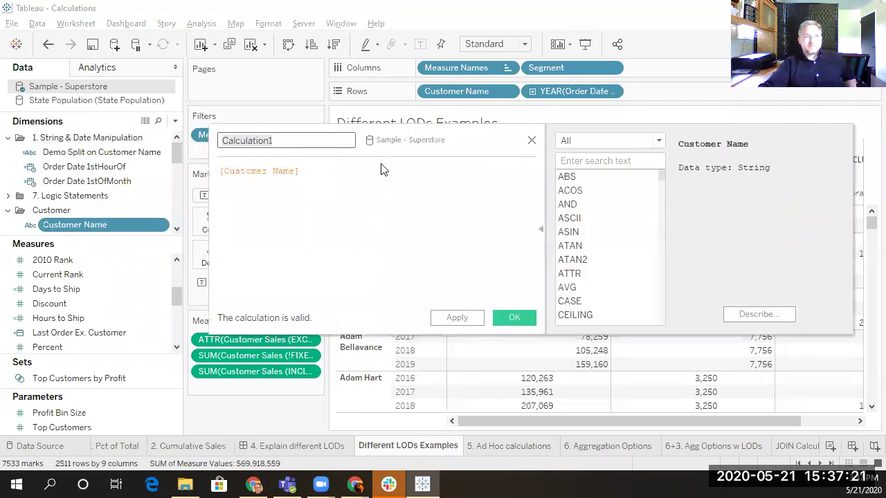
pyautogui.click(542, 229)
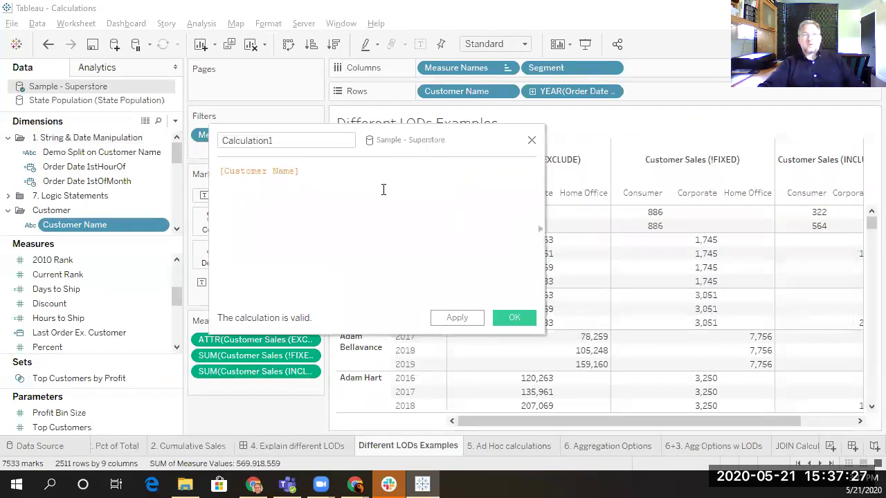
pyautogui.moveTo(450, 127); pyautogui.dragTo(453, 88)
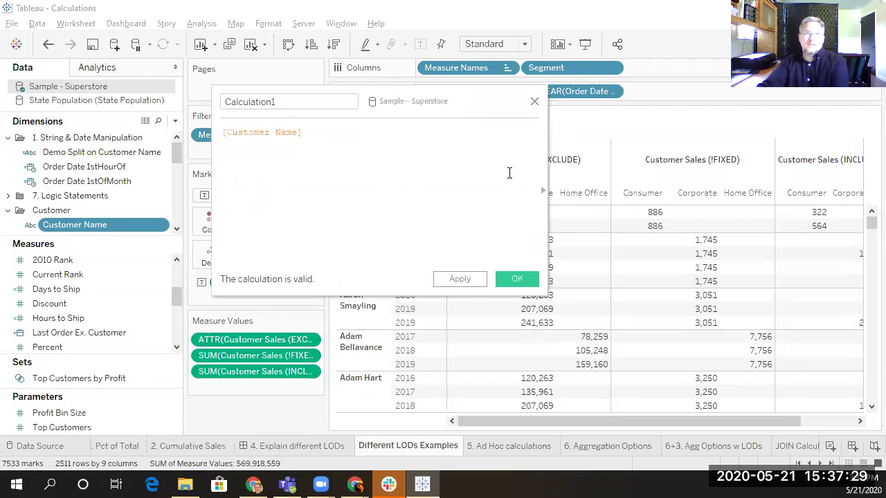
pyautogui.click(543, 190)
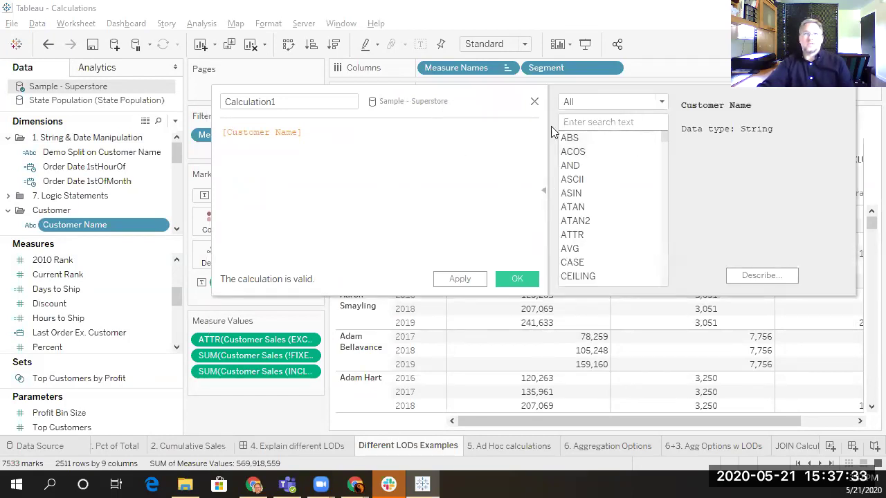
pyautogui.moveTo(471, 97); pyautogui.dragTo(433, 101)
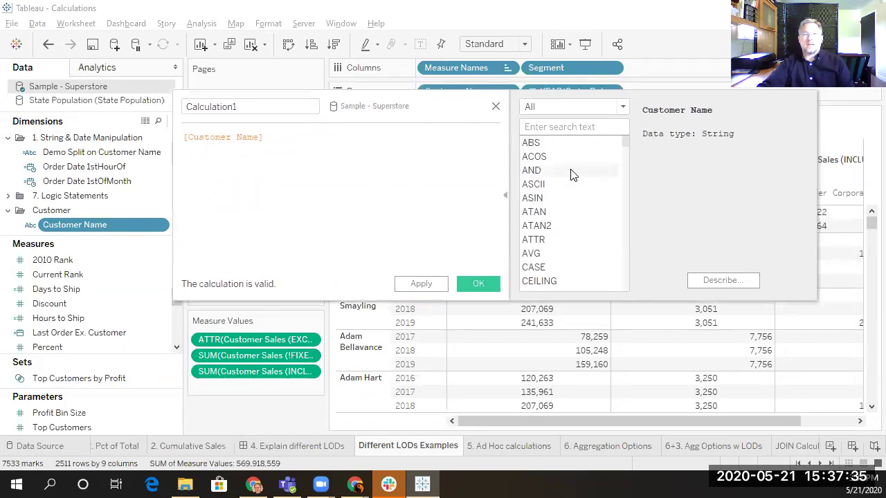
# Filter the calculation editor's function reference to String functions, look through them, and close the editor without saving
pyautogui.click(574, 105)
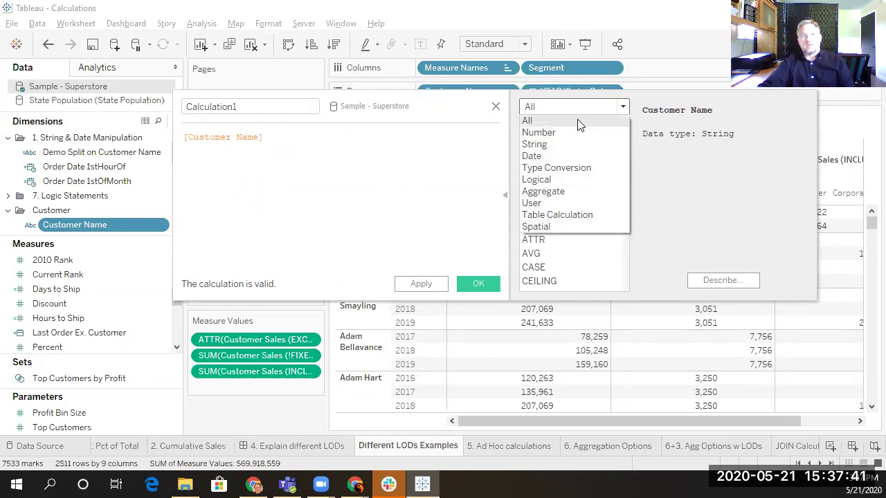
pyautogui.click(543, 146)
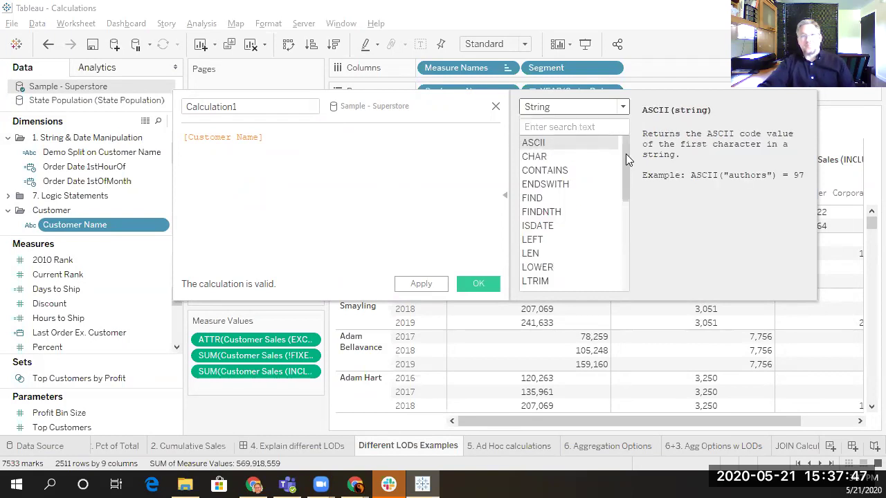
pyautogui.moveTo(626, 156)
pyautogui.mouseDown()
pyautogui.moveTo(620, 241)
pyautogui.moveTo(633, 141)
pyautogui.mouseUp()
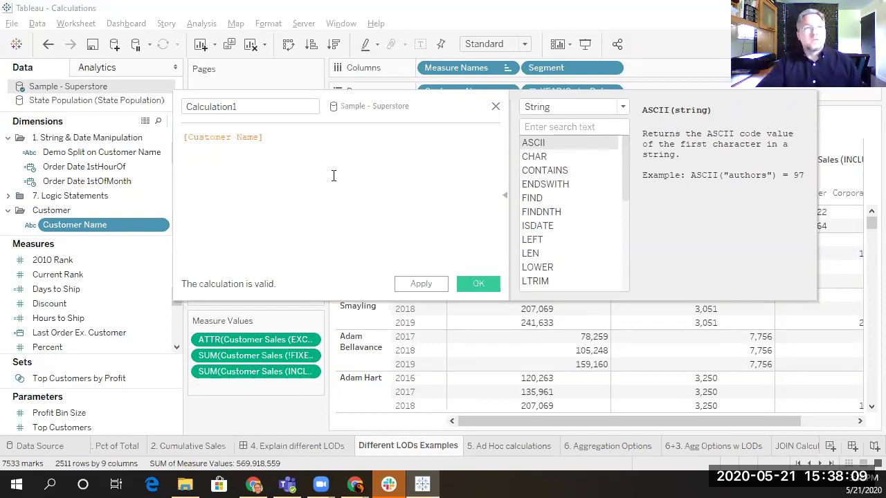
pyautogui.click(242, 139)
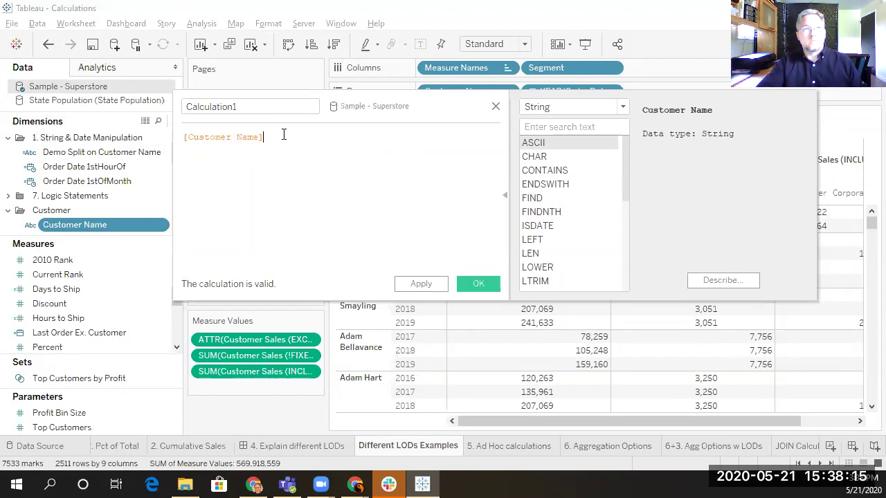
pyautogui.click(494, 108)
# Examine the description of the Customer Name field, including its domain members, and close it
pyautogui.rightClick(107, 223)
pyautogui.click(145, 284)
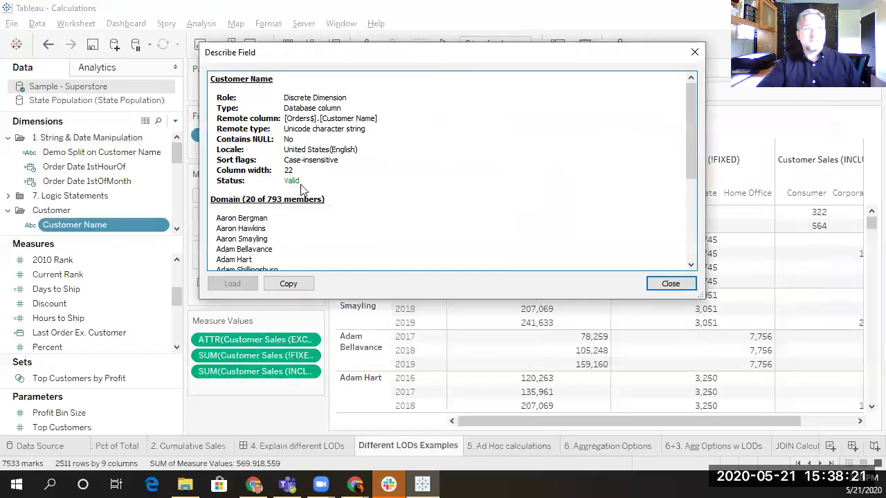
pyautogui.scroll(-3, 289, 222)
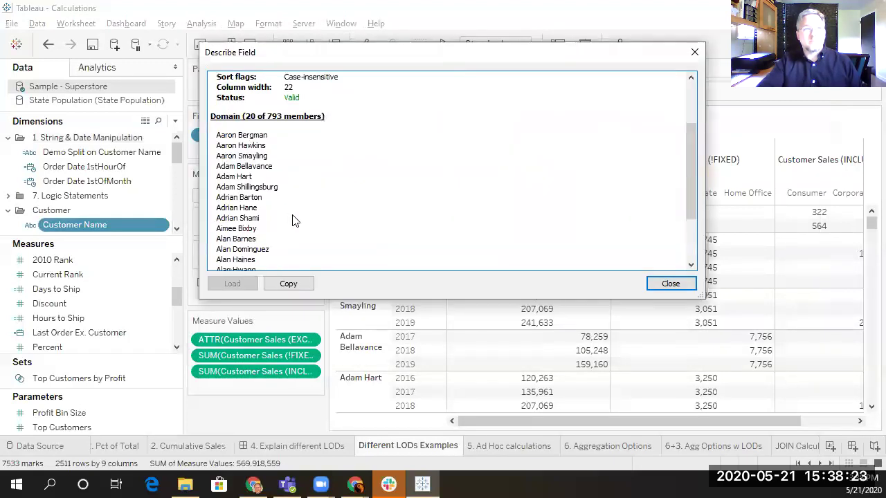
pyautogui.scroll(-2, 292, 220)
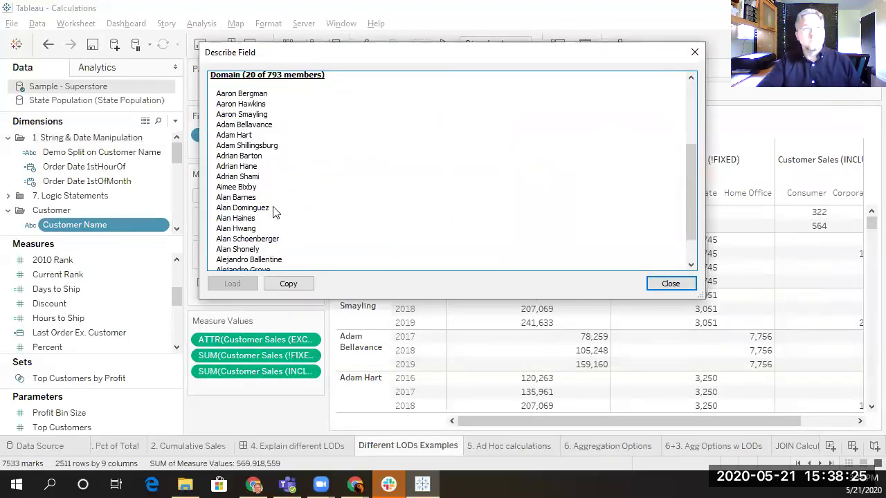
pyautogui.scroll(2, 277, 213)
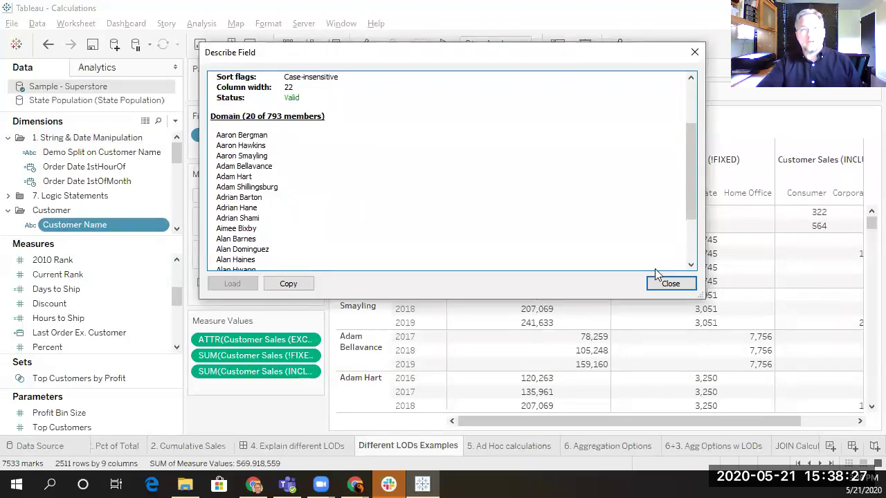
pyautogui.click(669, 284)
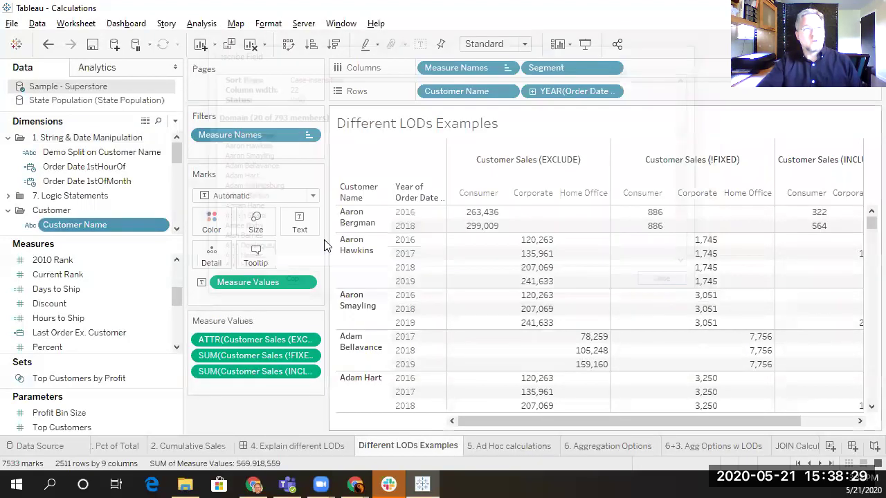
# Create a calculated field based on Customer Name and name it Smith Customer
pyautogui.rightClick(164, 228)
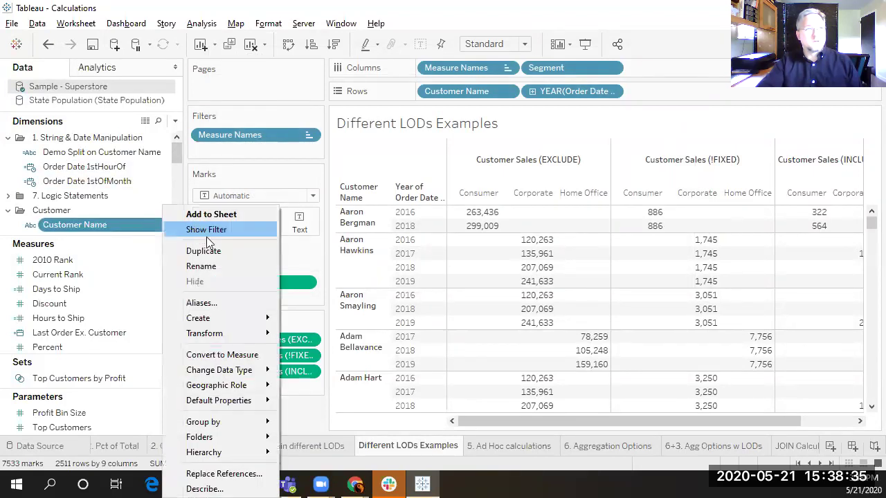
pyautogui.moveTo(246, 323)
pyautogui.click(324, 320)
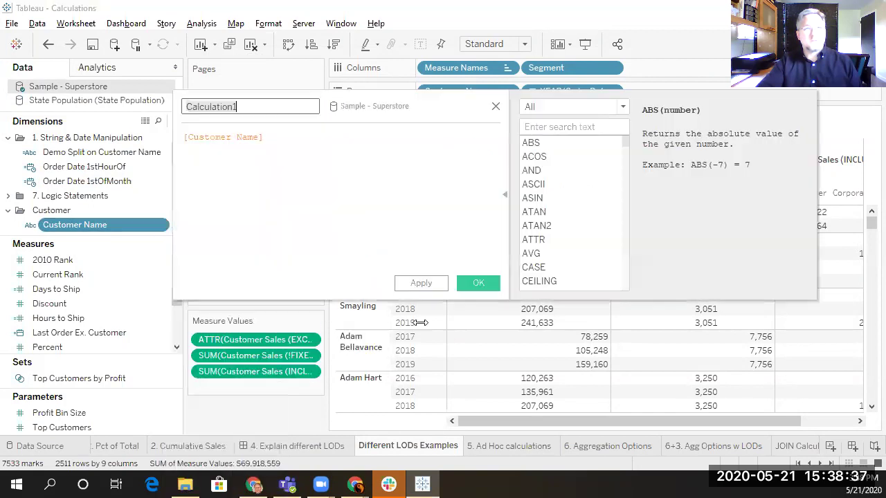
pyautogui.moveTo(258, 107); pyautogui.dragTo(173, 104)
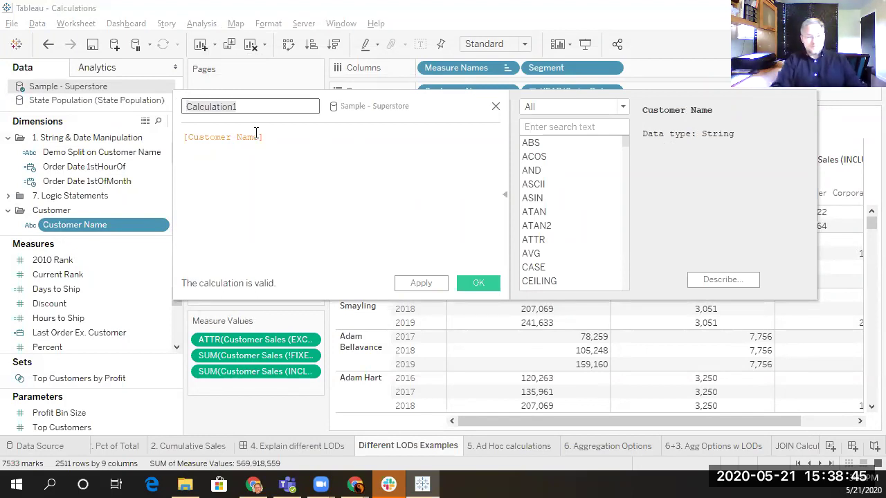
pyautogui.write('Smith Customer')
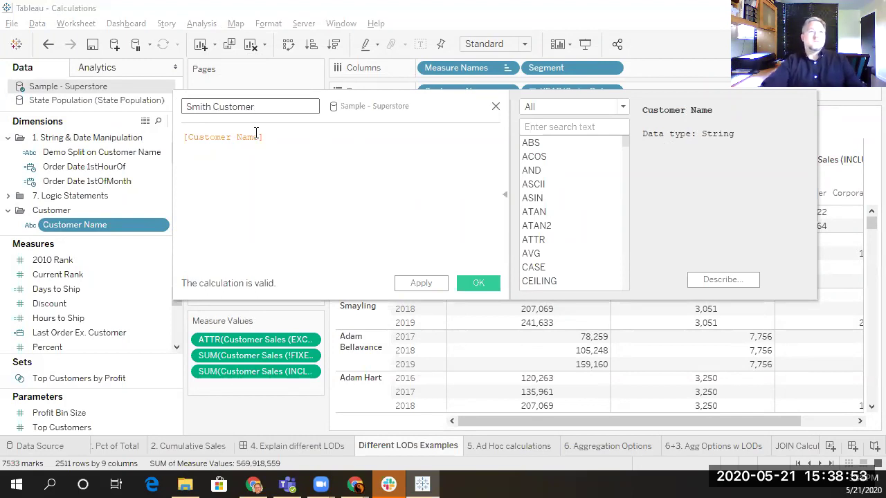
# Write the Smith Customer formula as CONTAINS([Customer Name],'Smith')
pyautogui.click(281, 139)
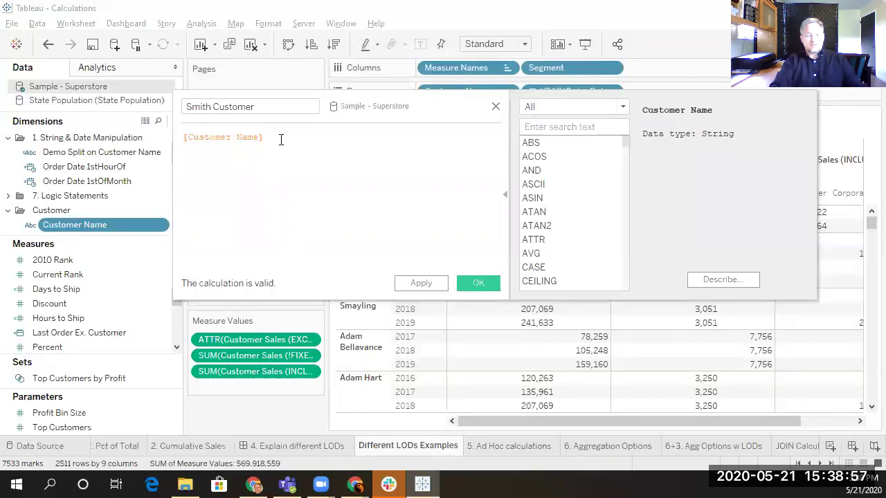
pyautogui.write('CONT')
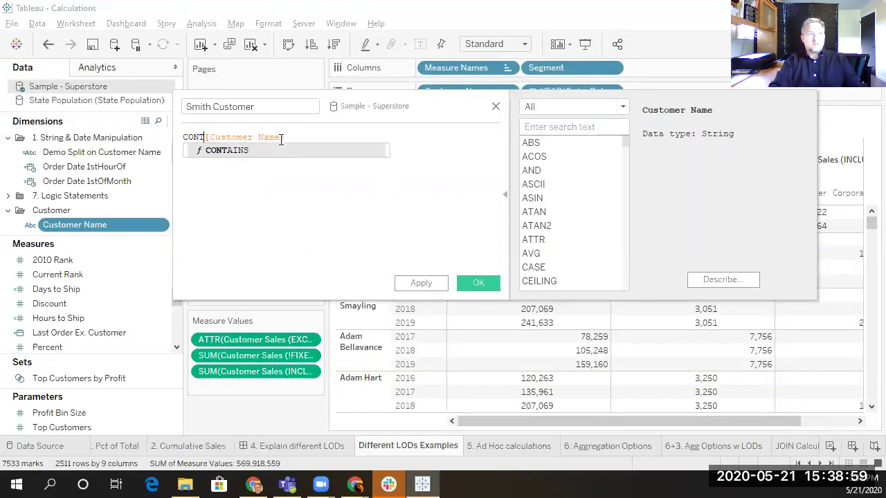
pyautogui.write('AINS')
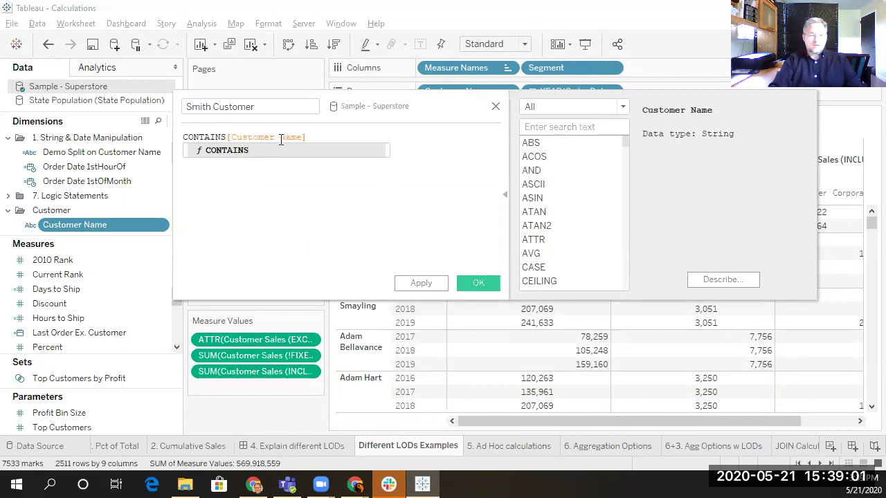
pyautogui.write('(')
pyautogui.press('End')
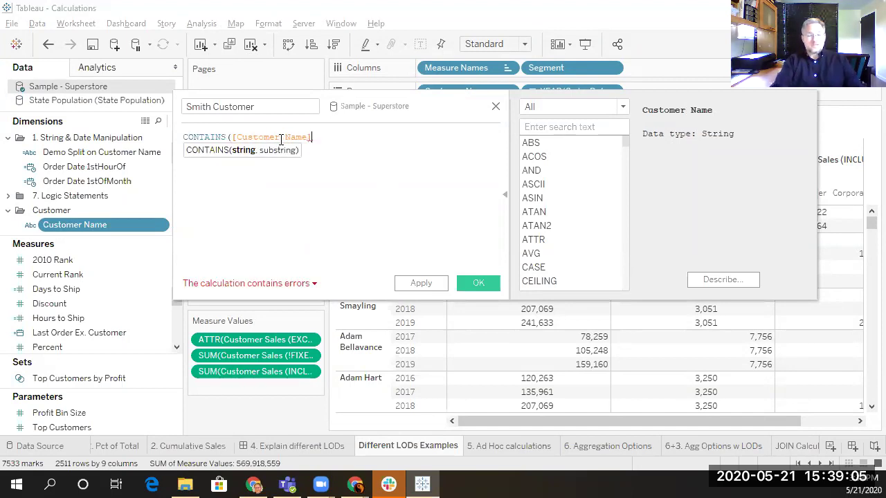
pyautogui.write(',')
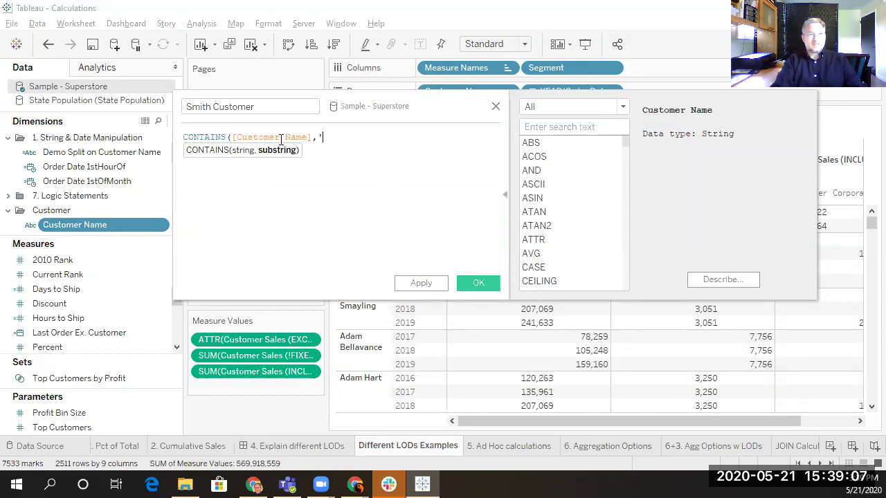
pyautogui.write("'Smith')")
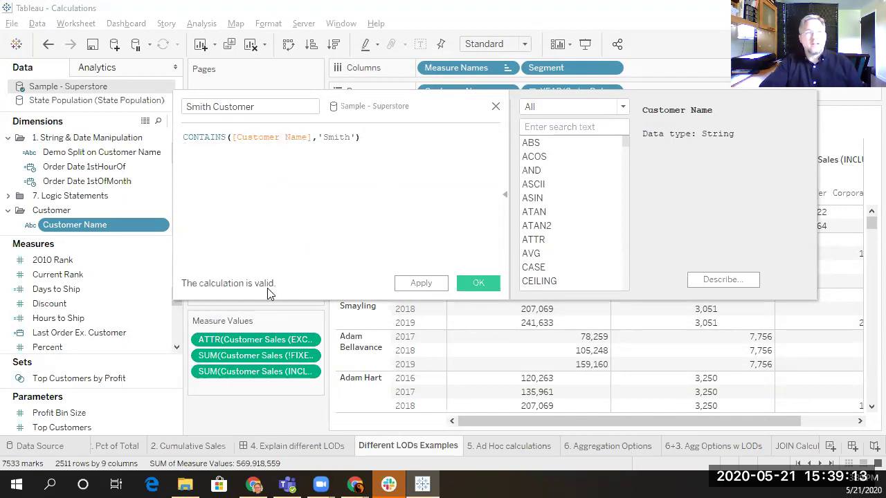
# Review the reference entries for CONTAINS and Customer Name in the formula, and save the Smith Customer calculation
pyautogui.click(296, 137)
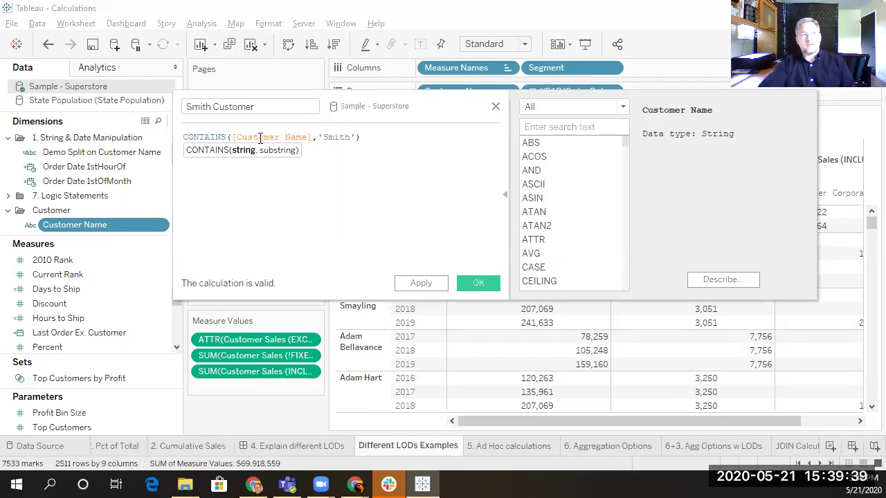
pyautogui.click(211, 137)
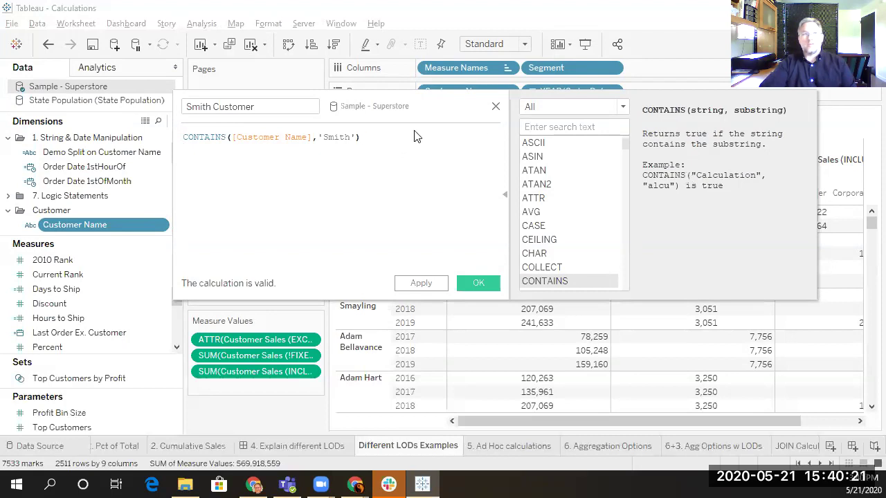
pyautogui.doubleClick(277, 137)
pyautogui.click(381, 139)
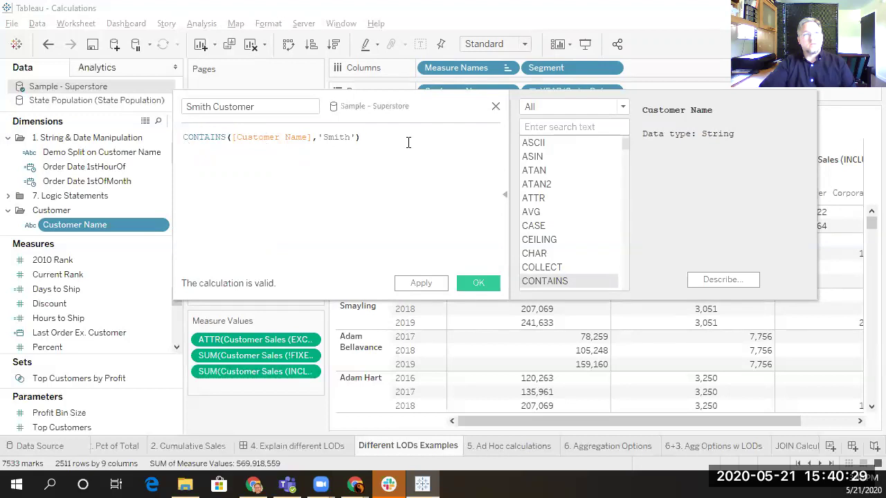
pyautogui.click(478, 284)
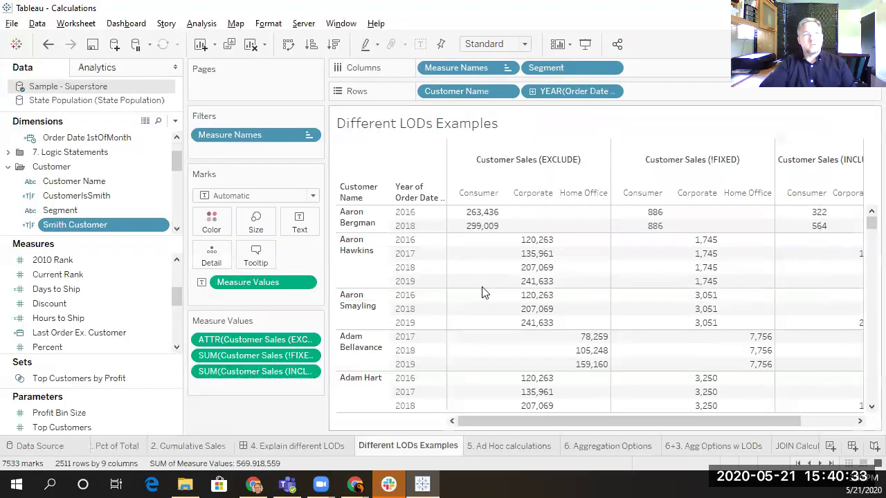
# Examine the description of the Smith Customer field, including its formula and domain members, and close it
pyautogui.click(177, 229)
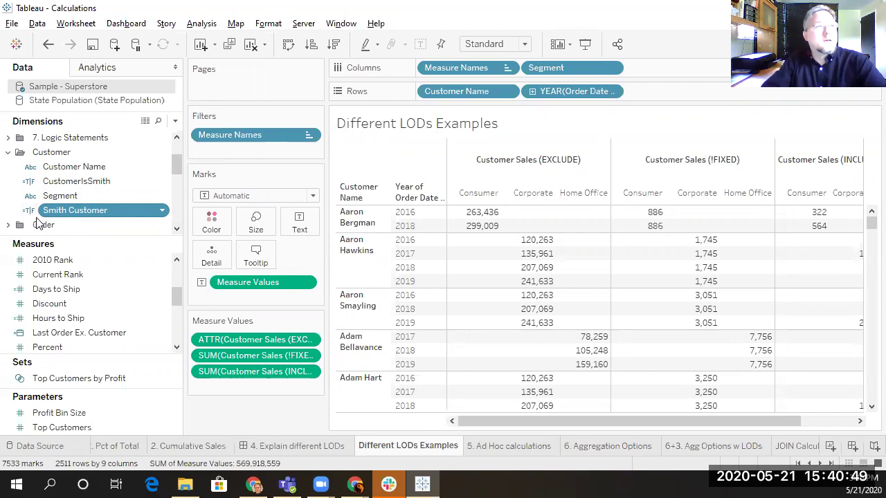
pyautogui.click(77, 182)
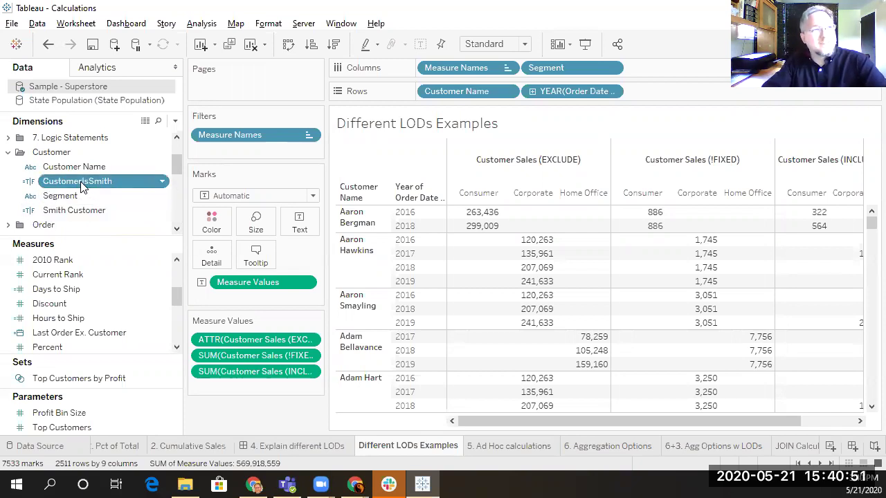
pyautogui.click(84, 209)
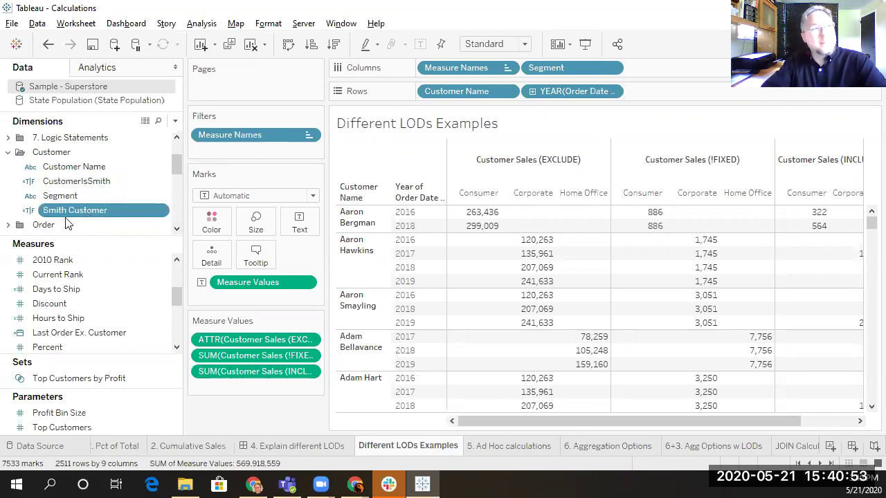
pyautogui.click(162, 210)
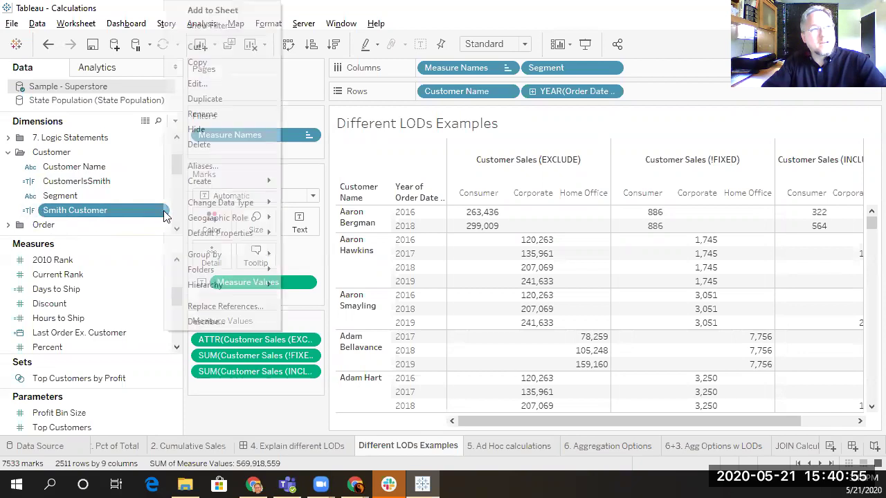
pyautogui.click(204, 321)
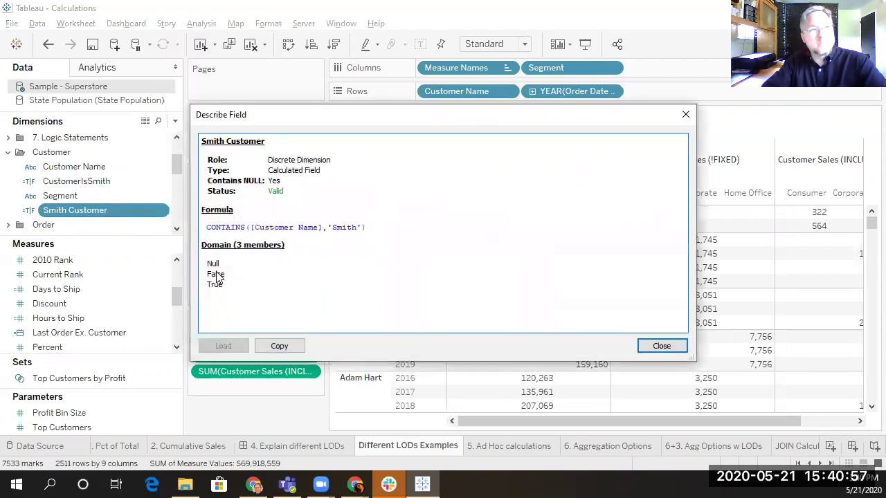
pyautogui.moveTo(360, 119); pyautogui.dragTo(351, 49)
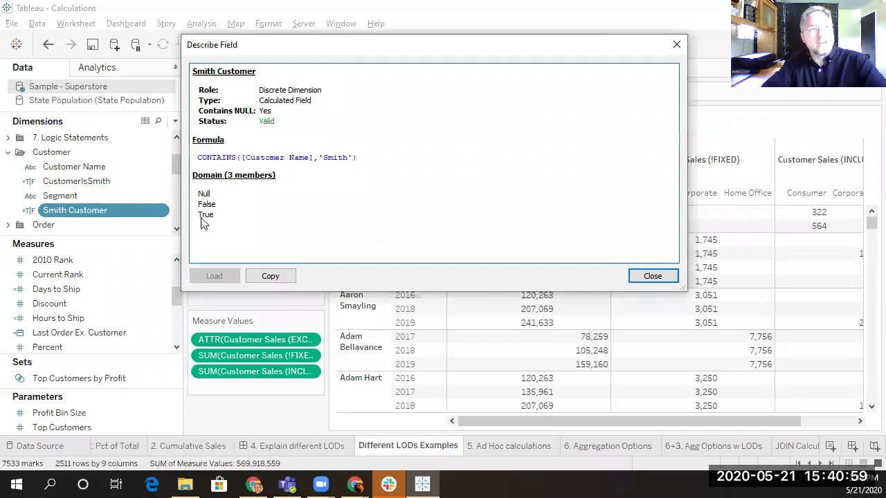
pyautogui.click(652, 276)
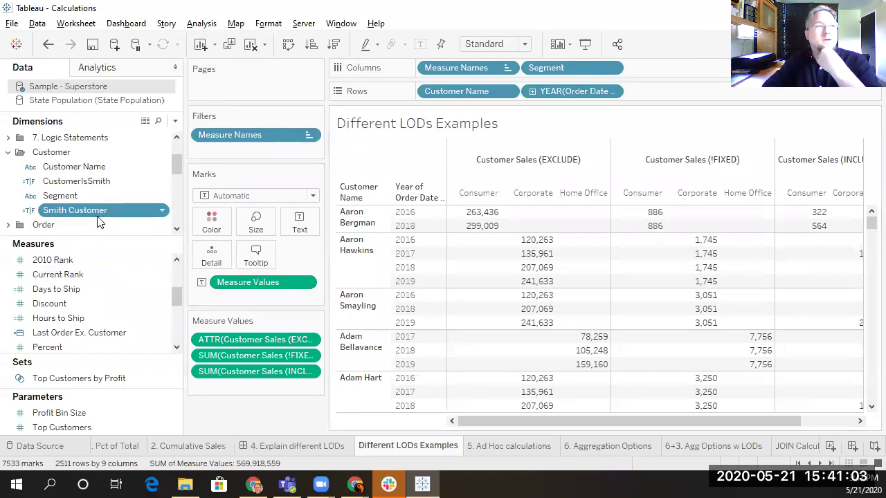
# Add Smith Customer ahead of Customer Name on Rows, look through the rows marked True, and remove the field again
pyautogui.moveTo(55, 217)
pyautogui.mouseDown()
pyautogui.moveTo(224, 180)
pyautogui.moveTo(418, 95)
pyautogui.moveTo(420, 112)
pyautogui.mouseUp()
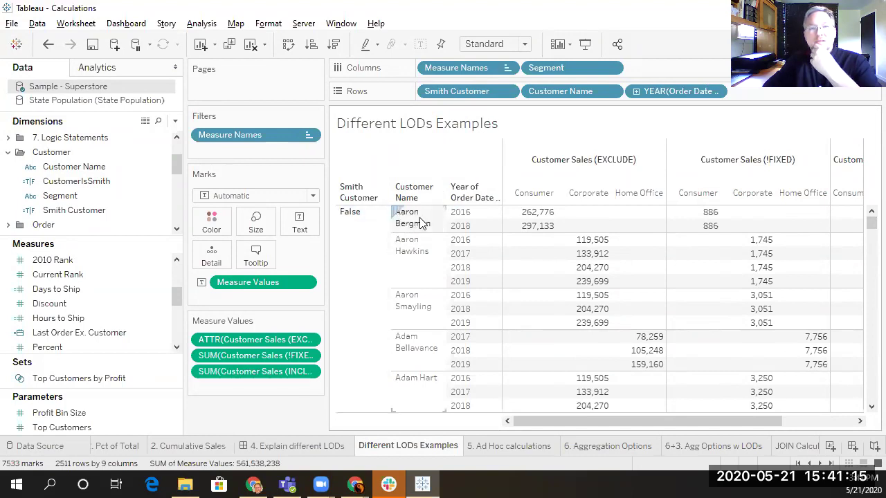
pyautogui.moveTo(870, 231); pyautogui.dragTo(865, 416)
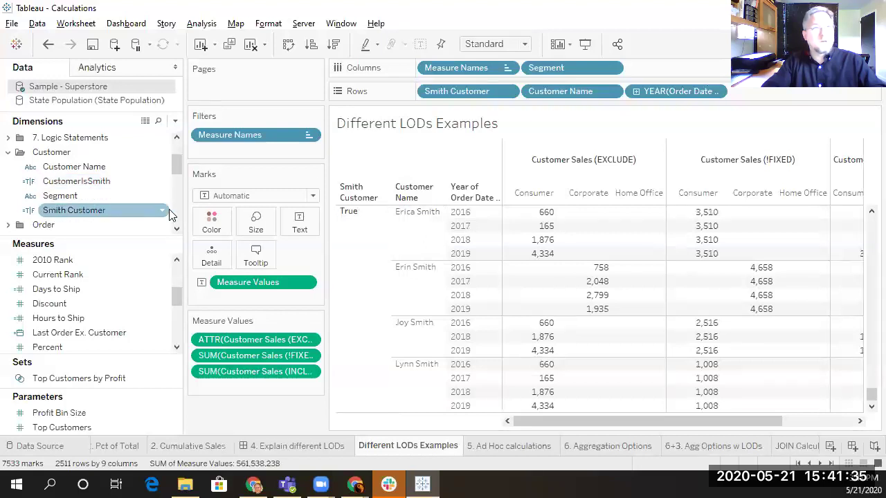
pyautogui.moveTo(457, 91); pyautogui.dragTo(277, 415)
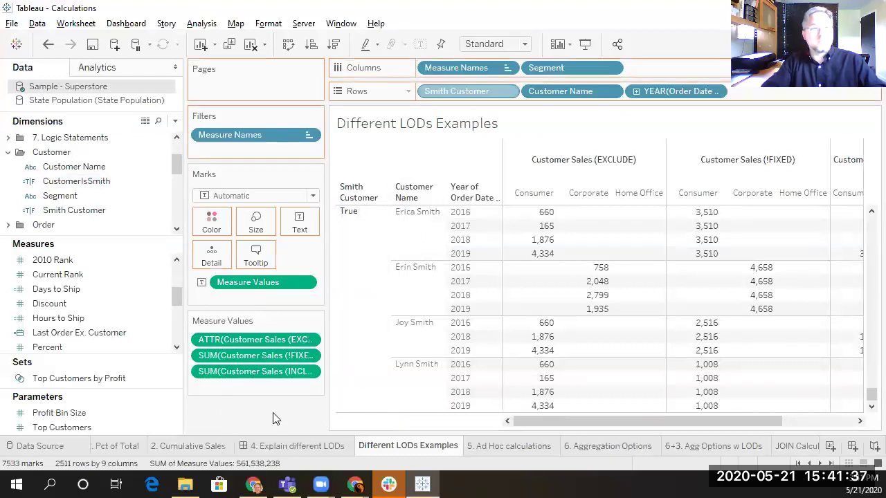
# Switch to the Blank worksheet, open the Smith Customer calculation for editing, and rename it Customer Type
pyautogui.scroll(1, 334, 443)
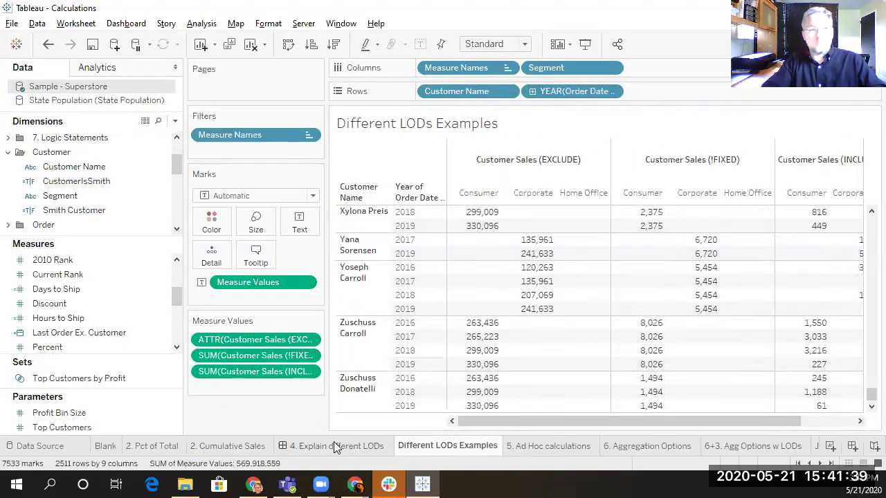
pyautogui.click(107, 446)
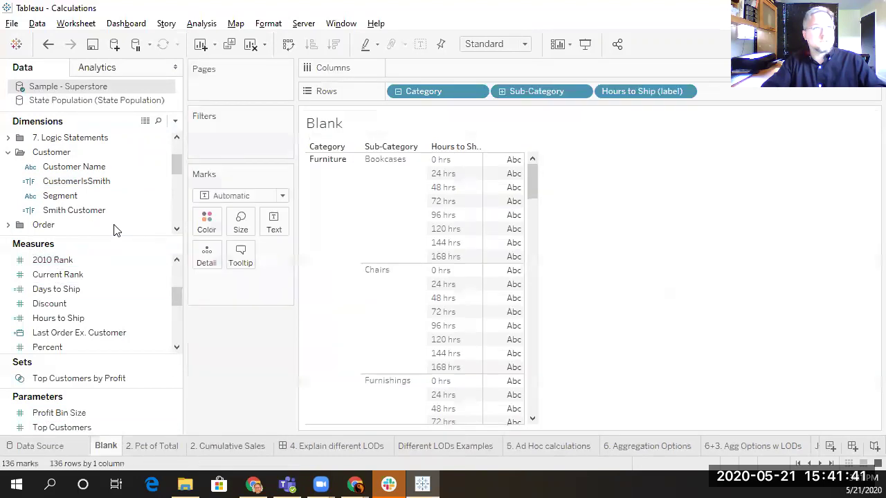
pyautogui.click(110, 212)
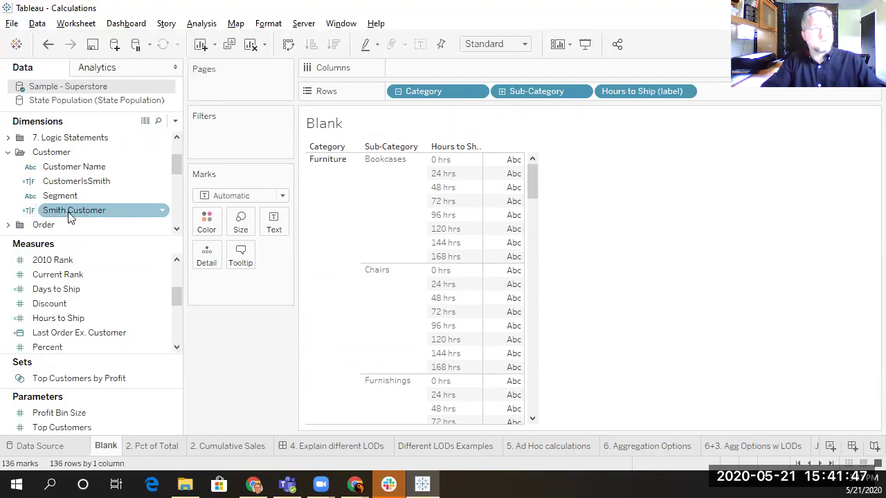
pyautogui.click(162, 212)
pyautogui.click(216, 81)
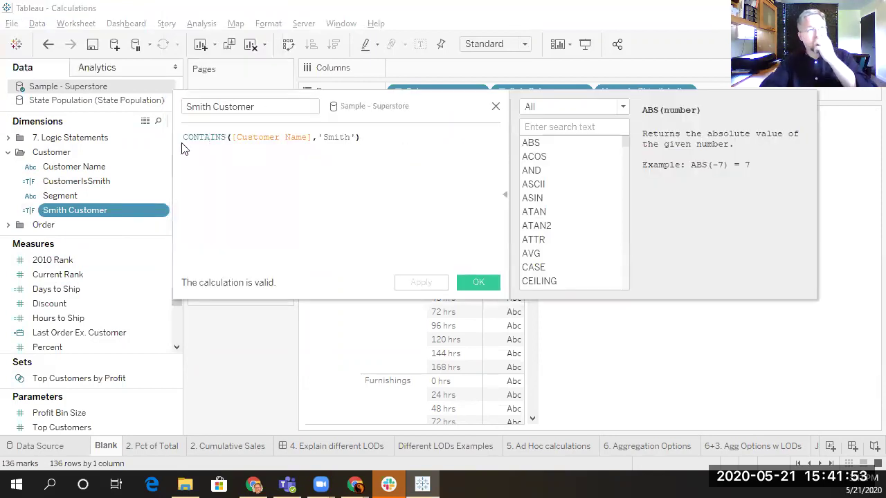
pyautogui.click(202, 107)
pyautogui.doubleClick(203, 107)
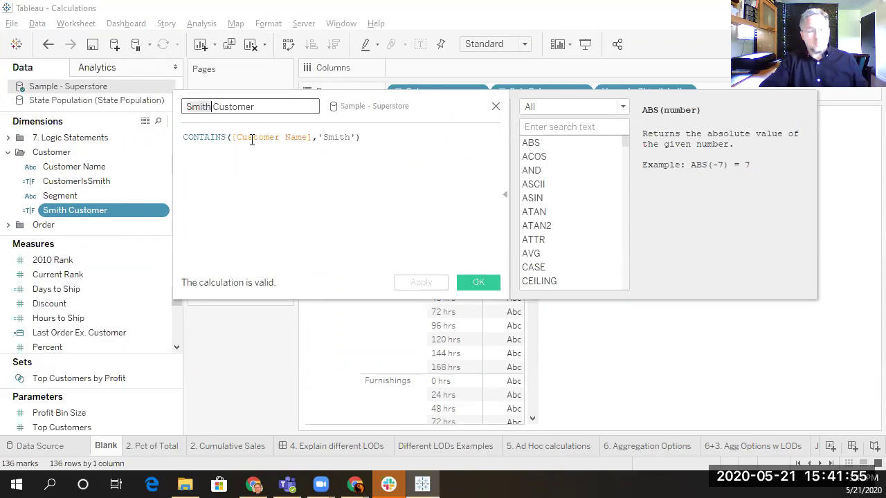
pyautogui.press('BackSpace')
pyautogui.press('End')
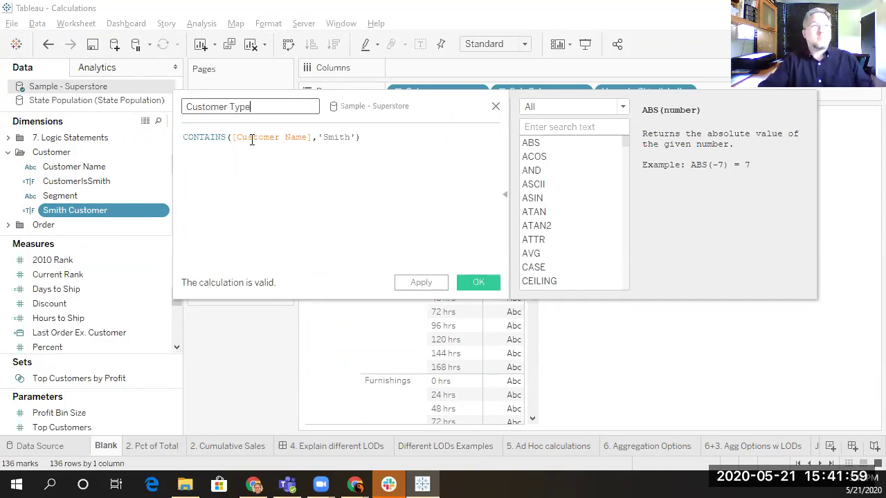
# Turn the CONTAINS expression into an IF condition that returns 'Smith Customer' after THEN
pyautogui.tripleClick(186, 138)
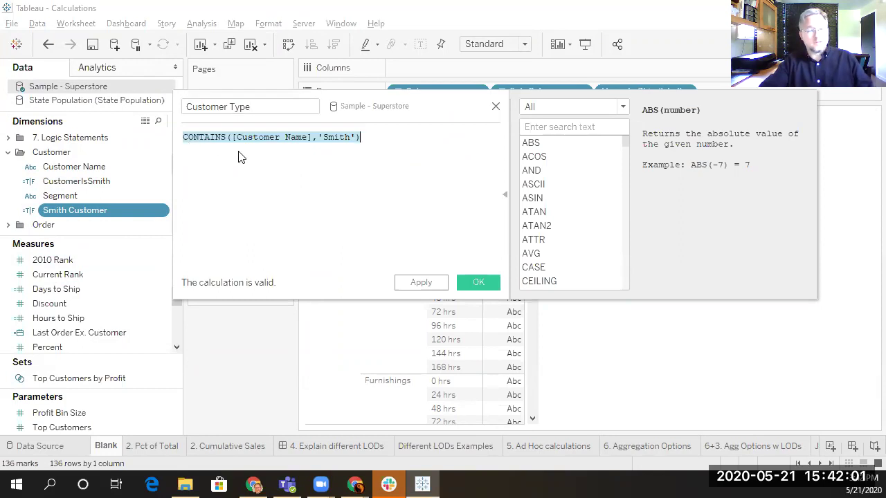
pyautogui.press('Home')
pyautogui.write('IF')
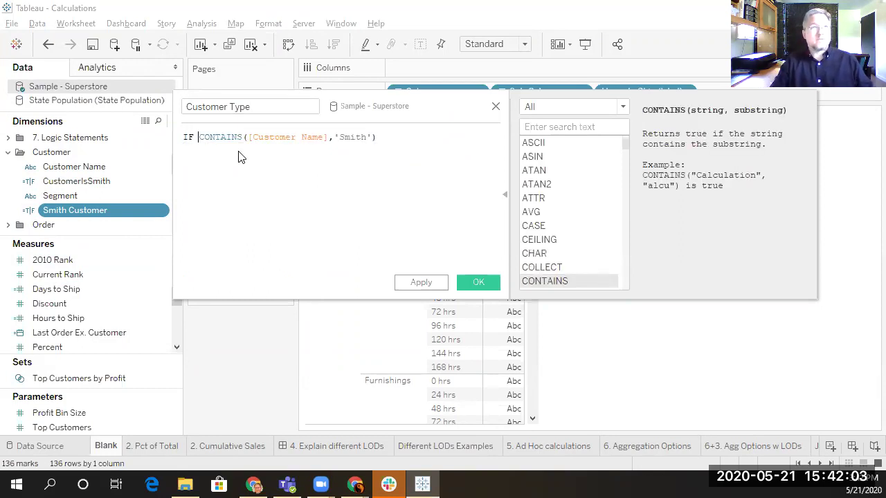
pyautogui.press('End')
pyautogui.write('THEN ')
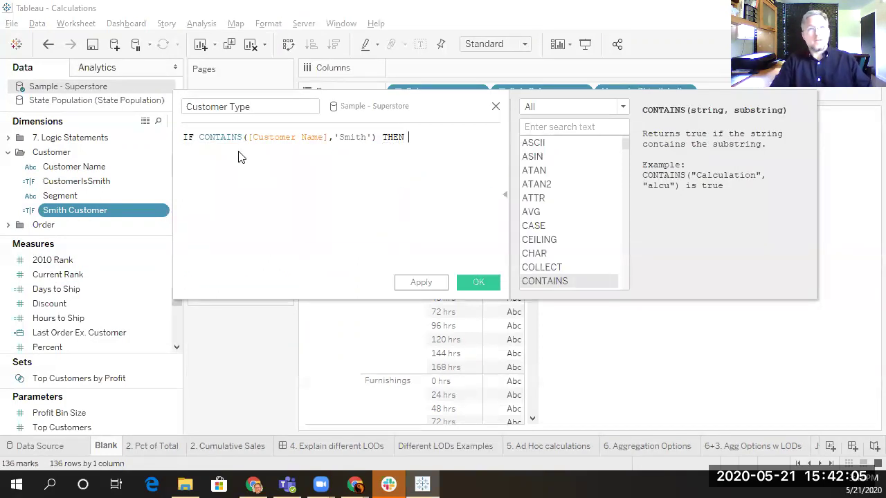
pyautogui.write("'Smith Customer")
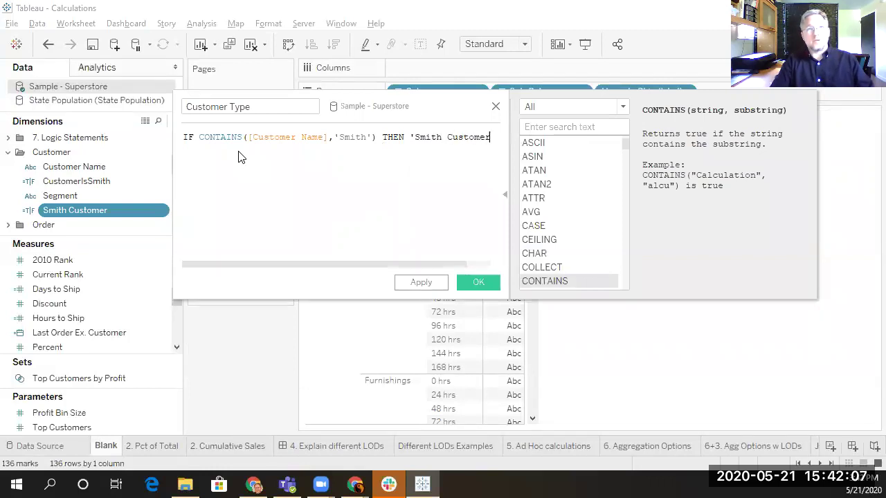
# Complete the IF statement with ELSE 'Other Customer' and END, each on its own line
pyautogui.write("' ELSE ")
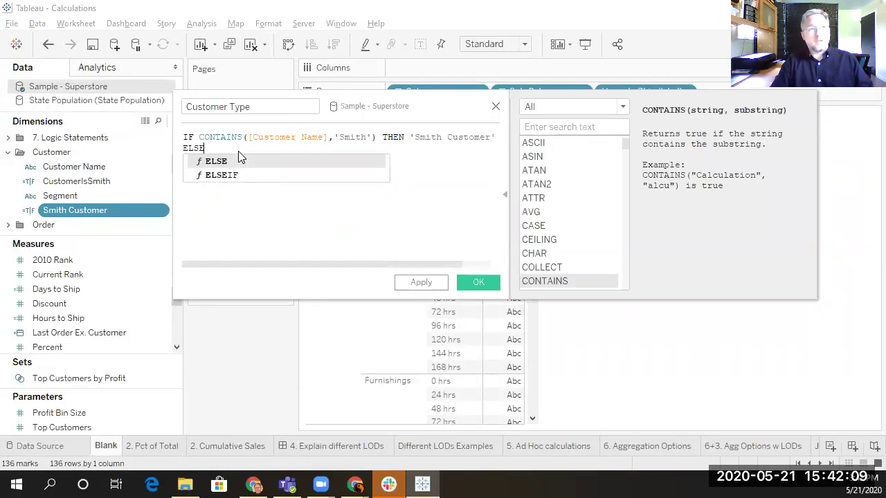
pyautogui.write("'Other Customer'")
pyautogui.press('Return')
pyautogui.write('END')
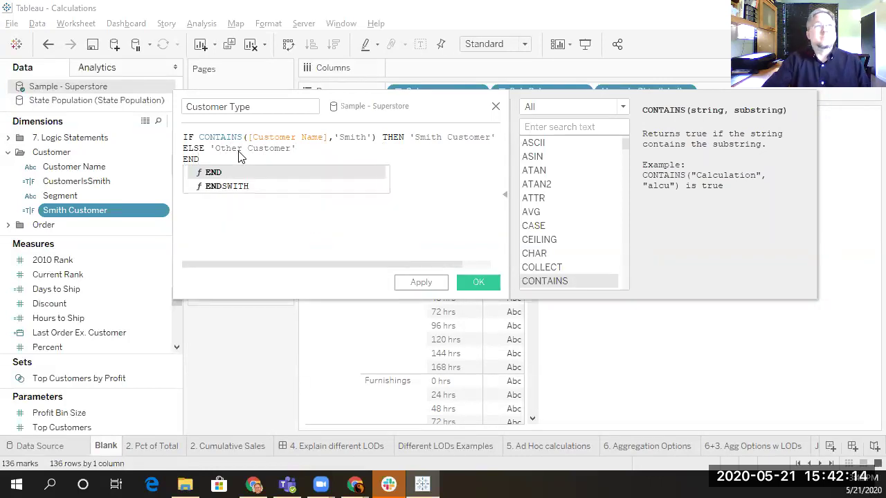
pyautogui.click(216, 159)
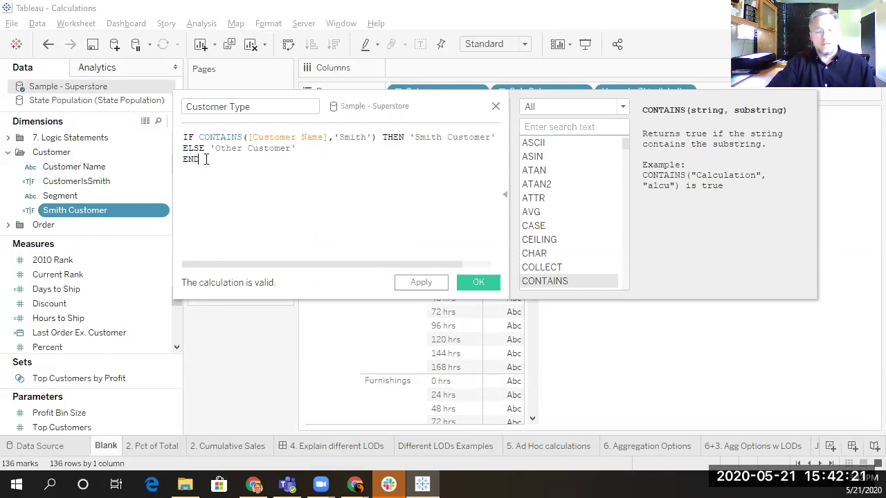
# Remove END from the formula, view the calculation's error details, and put END back on its own line
pyautogui.press('BackSpace')
pyautogui.press('BackSpace')
pyautogui.press('BackSpace')
pyautogui.press('BackSpace')
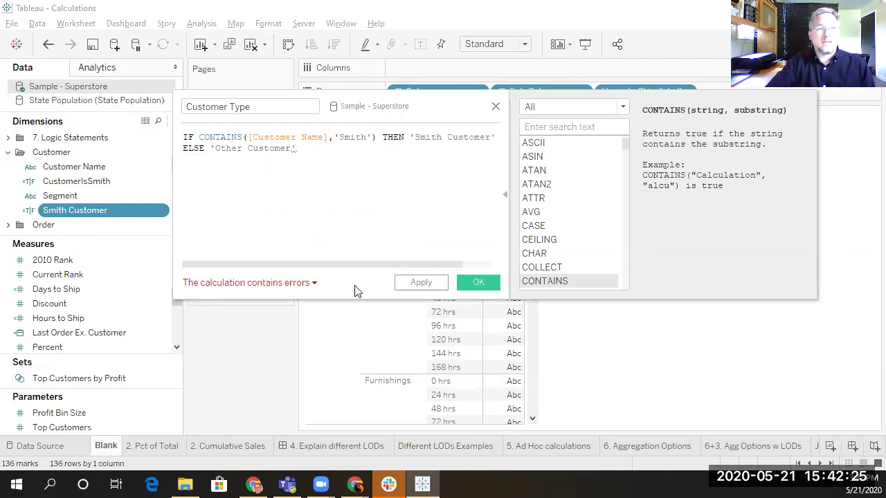
pyautogui.click(310, 283)
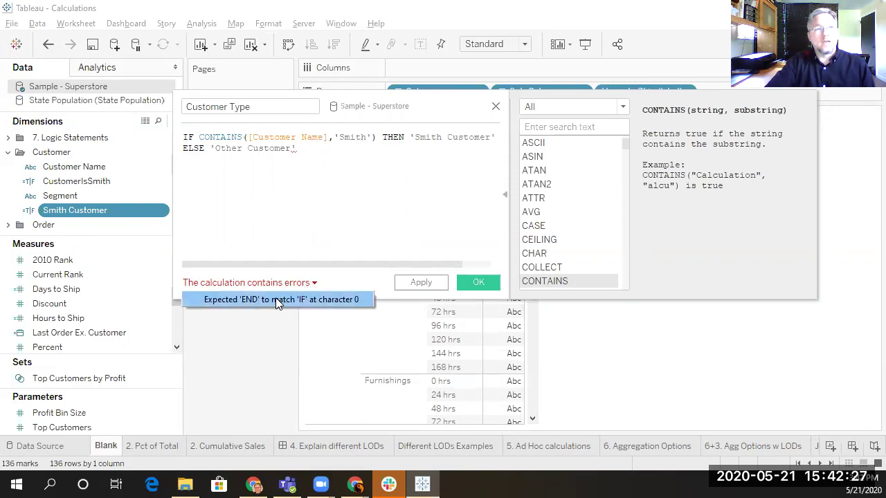
pyautogui.click(203, 174)
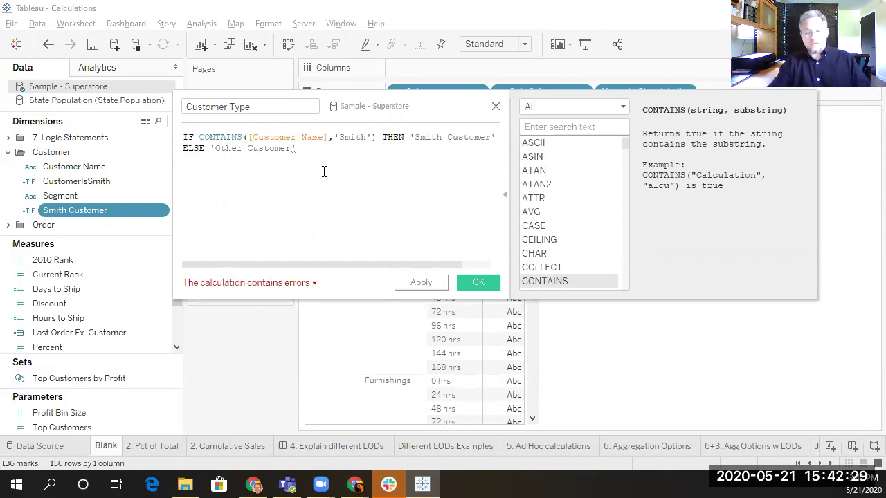
pyautogui.press('Return')
pyautogui.write('END')
pyautogui.click(324, 173)
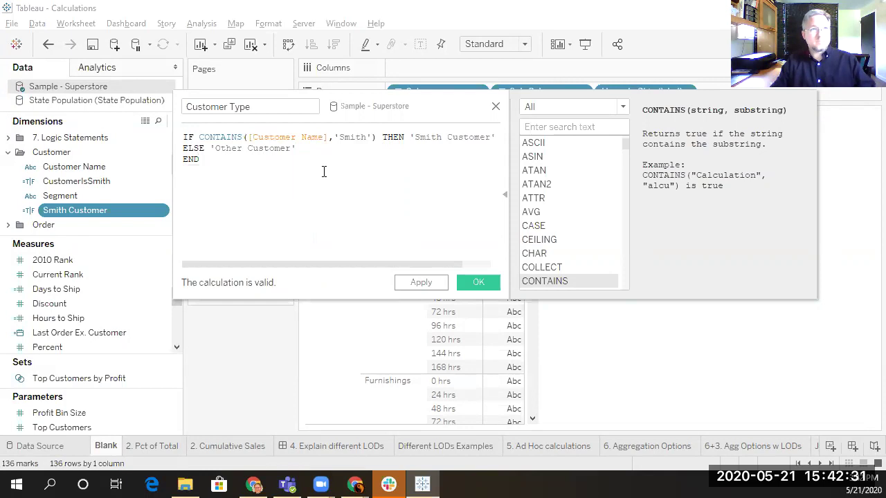
# Comment out all three lines of the IF statement with //
pyautogui.hotkey('ctrl', 'Home')
pyautogui.write('//')
pyautogui.press('Down')
pyautogui.press('Home')
pyautogui.write('//')
pyautogui.press('Down')
pyautogui.press('Home')
pyautogui.write('//')
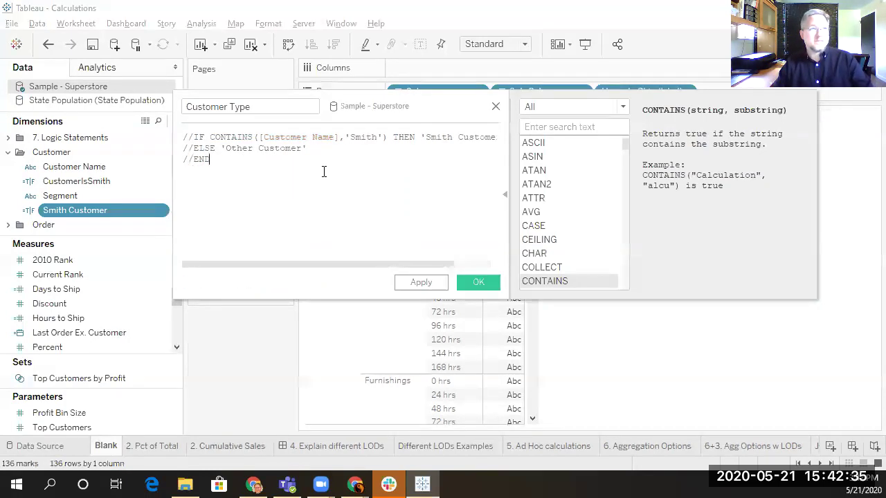
# Begin an IIF function below the commented lines, copying CONTAINS([Customer Name],'Smith') in as its test argument
pyautogui.press('Return')
pyautogui.write('I')
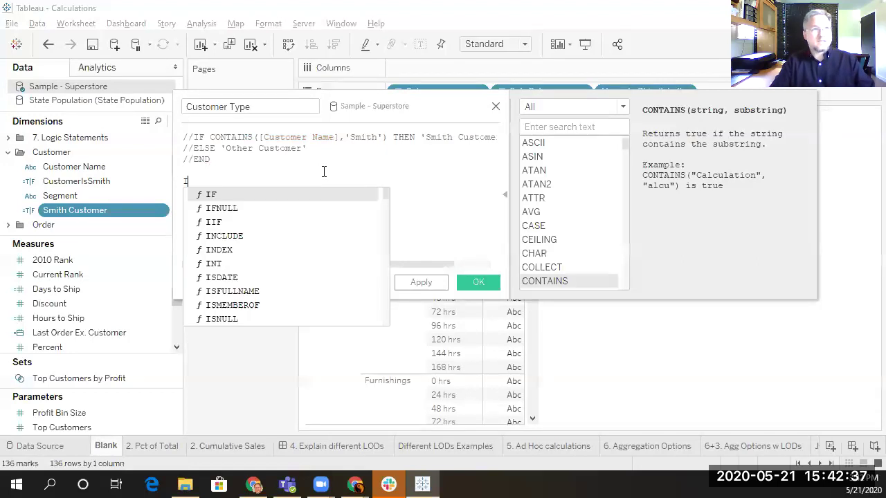
pyautogui.write('IF(')
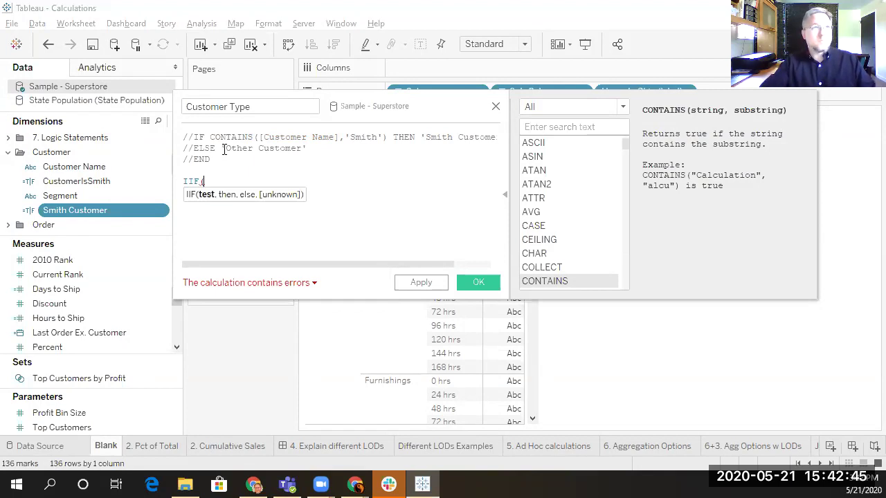
pyautogui.moveTo(210, 138); pyautogui.dragTo(389, 135)
pyautogui.hotkey('ctrl', 'c')
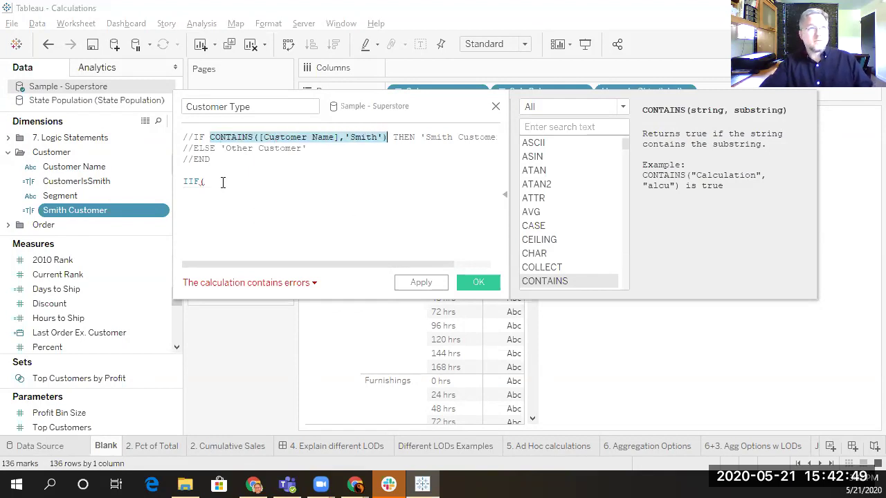
pyautogui.click(222, 182)
pyautogui.hotkey('ctrl', 'v')
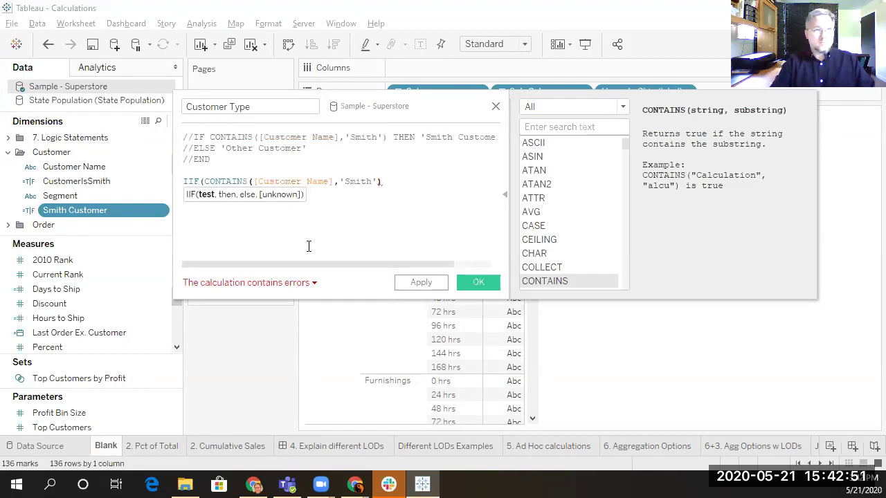
pyautogui.write(',')
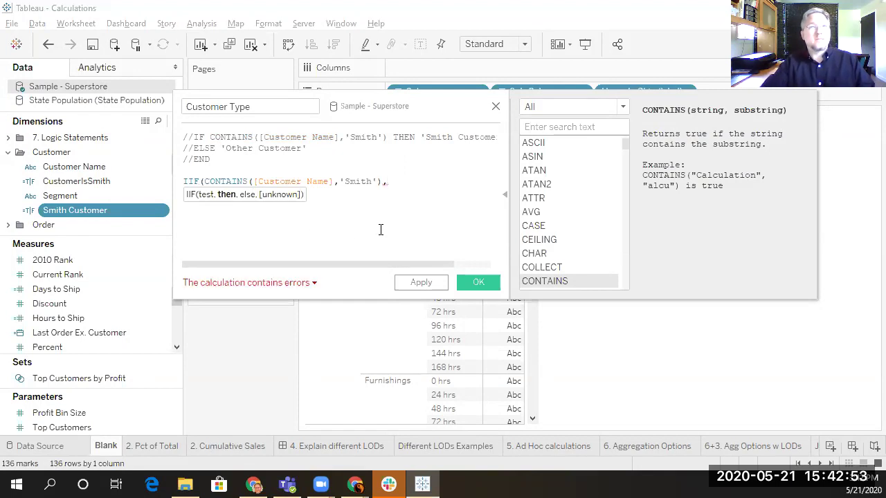
# Copy 'Smith Customer' in as the IIF then value and 'Other Customer' as its else value, and close the function
pyautogui.moveTo(423, 137); pyautogui.dragTo(485, 139)
pyautogui.hotkey('ctrl', 'c')
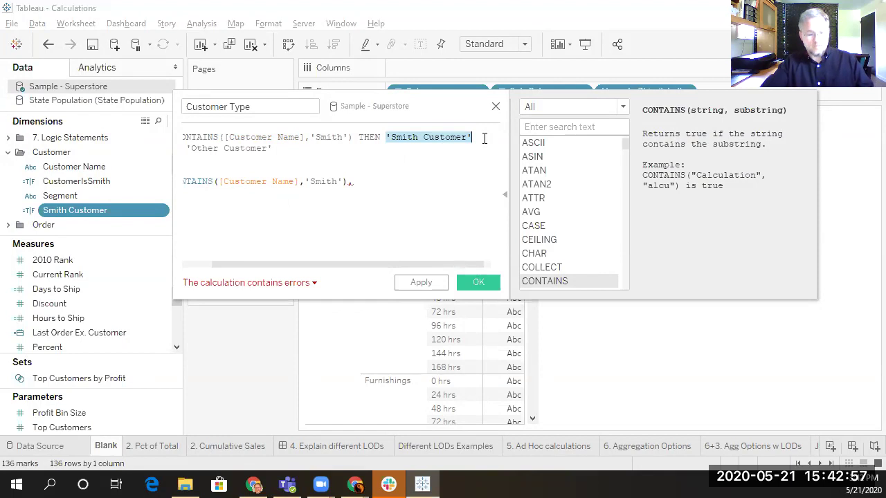
pyautogui.click(391, 184)
pyautogui.hotkey('ctrl', 'v')
pyautogui.write(",'")
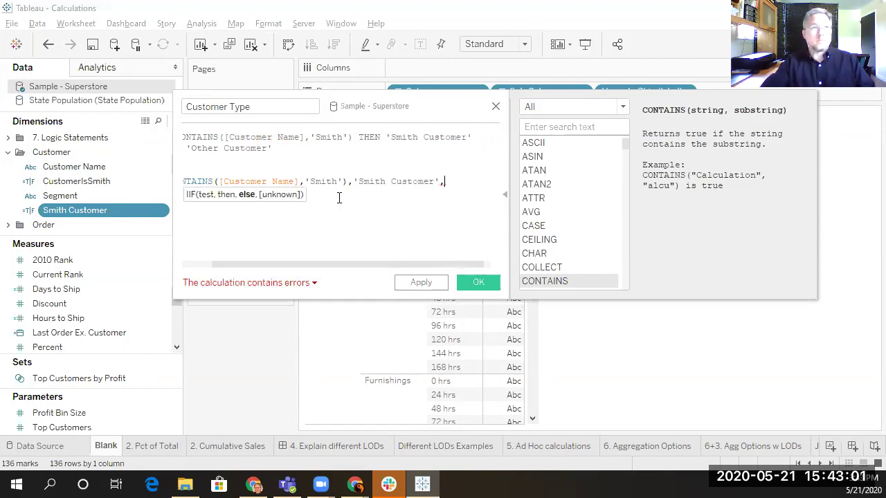
pyautogui.moveTo(273, 148); pyautogui.dragTo(197, 146)
pyautogui.hotkey('ctrl', 'c')
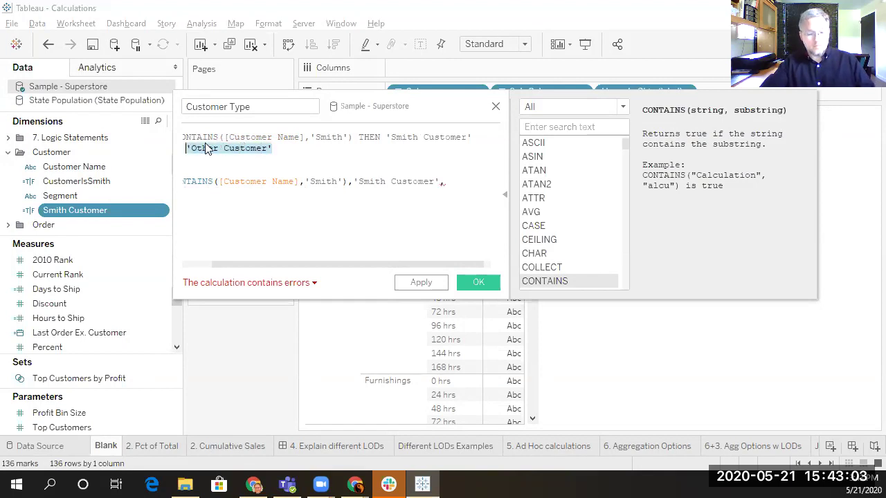
pyautogui.click(447, 182)
pyautogui.hotkey('ctrl', 'v')
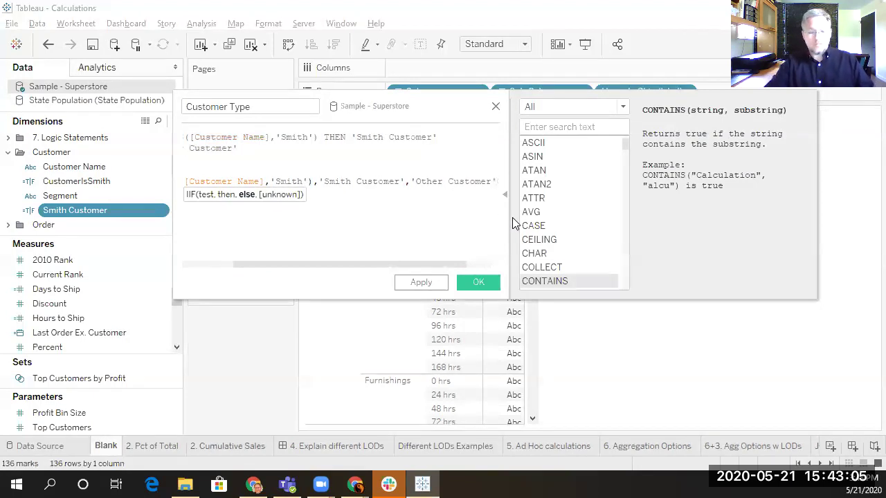
pyautogui.write(')')
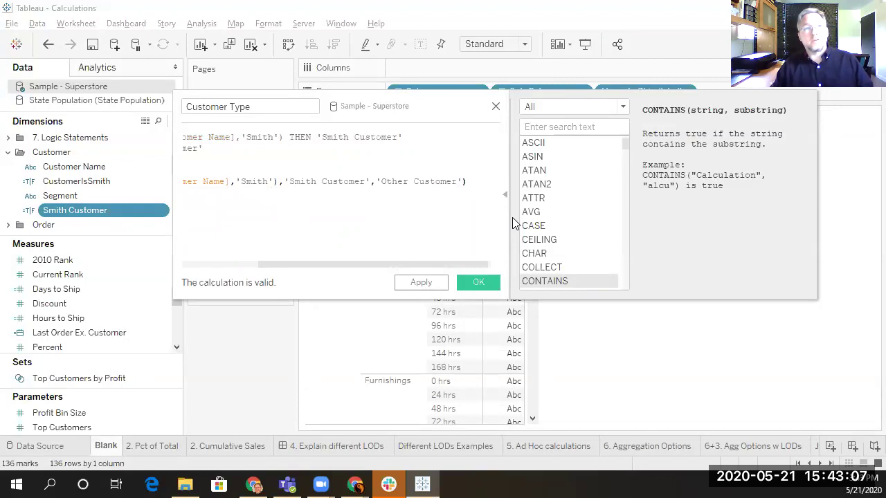
# Break the IIF function so its test, then and else arguments each sit on their own indented line
pyautogui.press('Home')
pyautogui.press('Right')
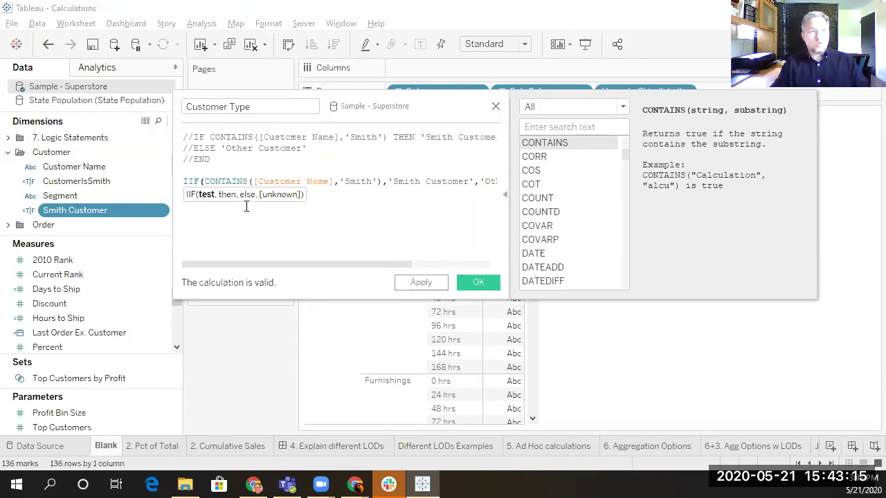
pyautogui.press('Return')
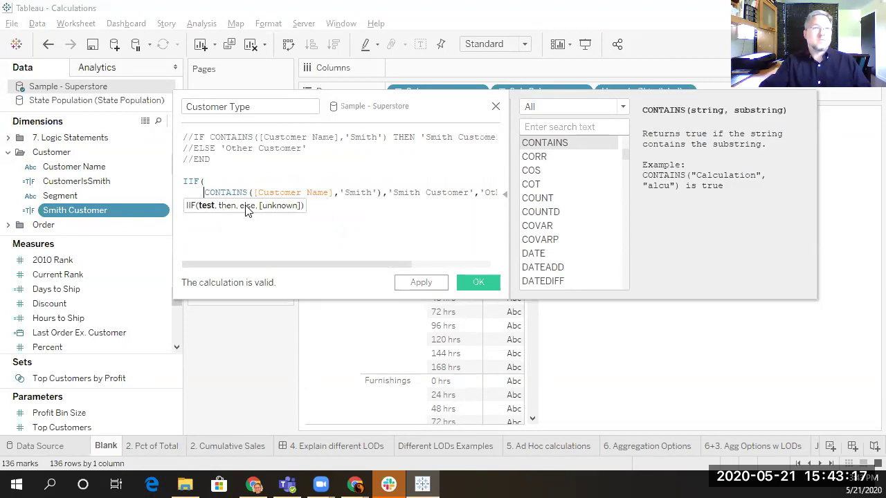
pyautogui.click(386, 194)
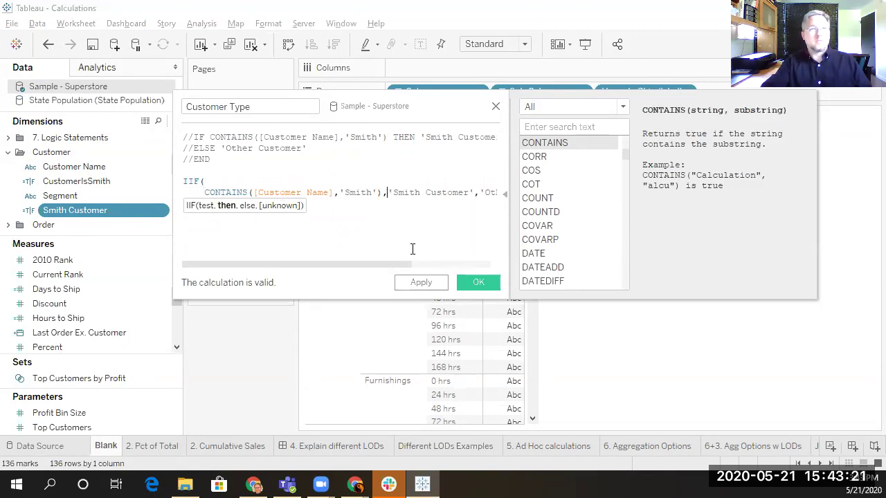
pyautogui.press('Return')
pyautogui.press('Tab')
pyautogui.click(296, 205)
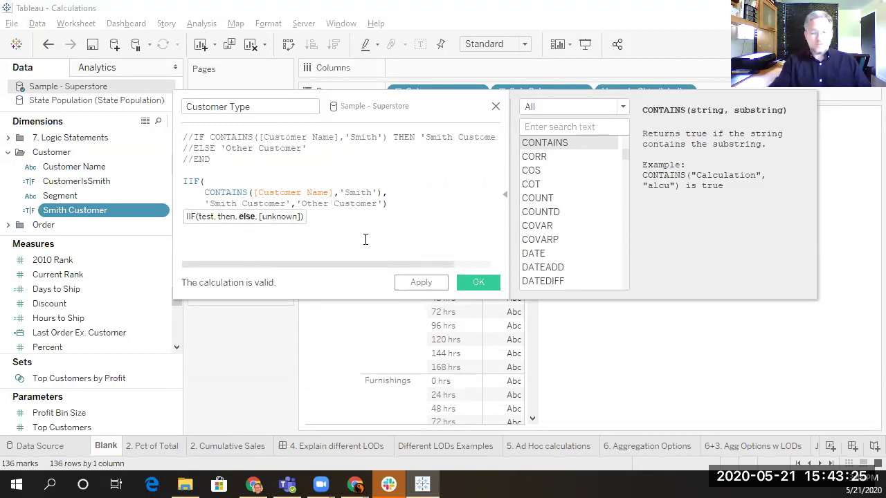
pyautogui.press('Return')
pyautogui.press('Tab')
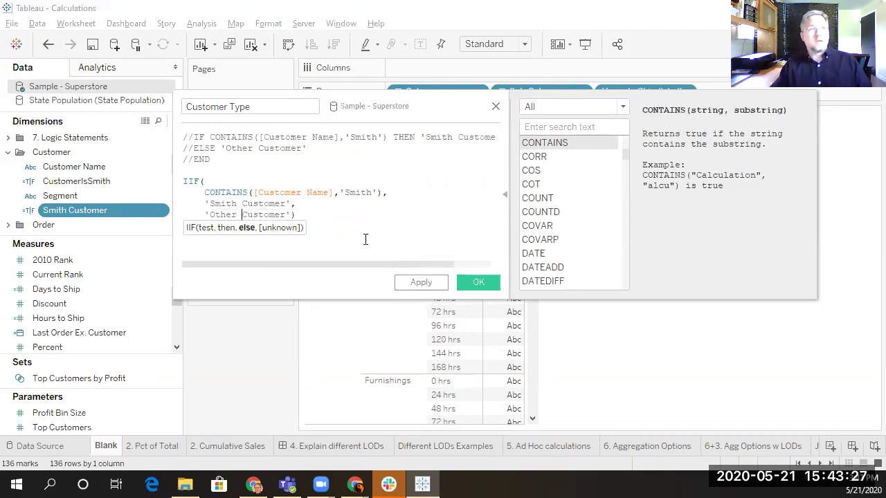
# Put the IIF function's closing parenthesis on its own line, and check the indentation and arguments
pyautogui.hotkey('ctrl', 'Right')
pyautogui.hotkey('ctrl', 'Right')
pyautogui.press('Left')
pyautogui.press('Return')
pyautogui.press('Up')
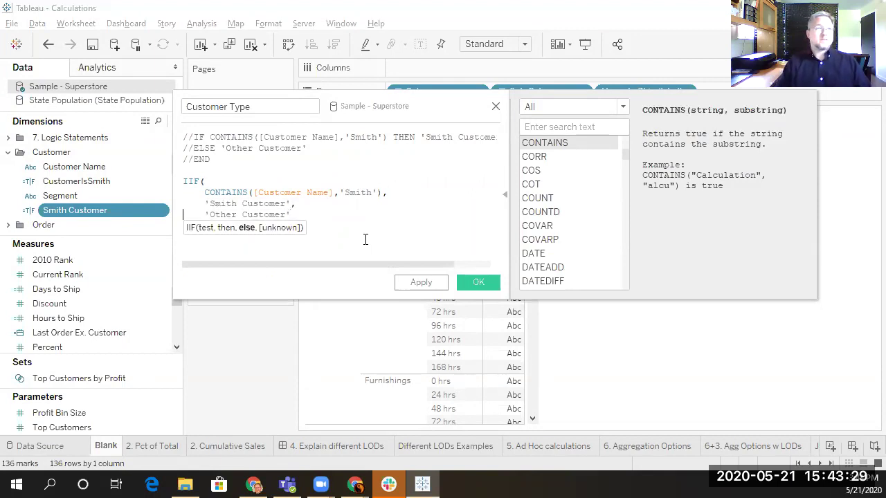
pyautogui.hotkey('shift', 'Right')
pyautogui.hotkey('shift', 'Right')
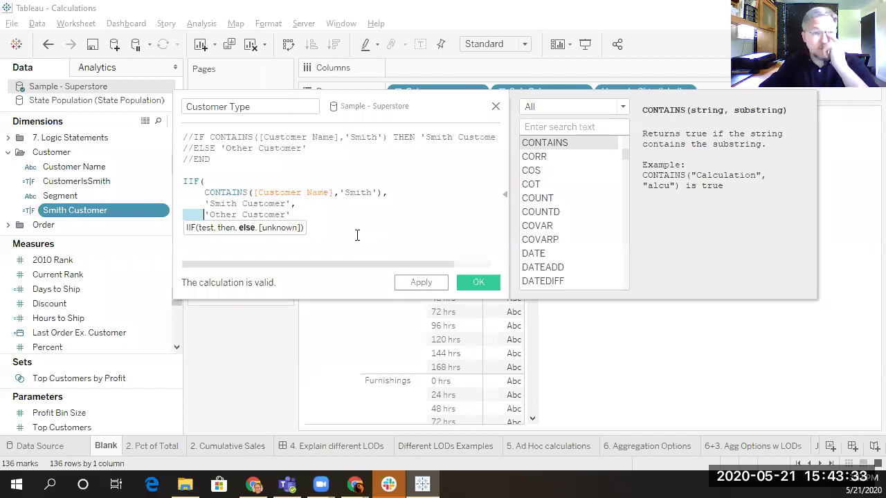
pyautogui.click(326, 217)
pyautogui.click(229, 185)
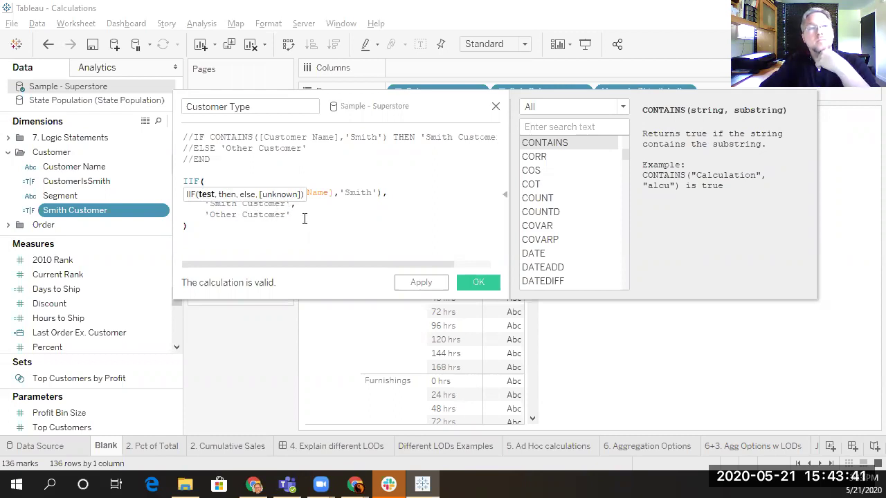
pyautogui.click(304, 218)
pyautogui.press('Return')
pyautogui.write(')')
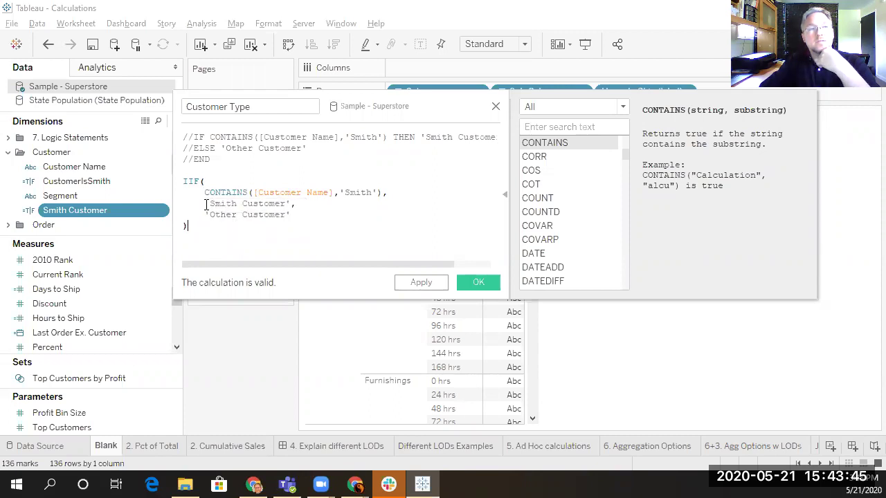
# Review the CONTAINS test inside IIF and save the Customer Type calculation
pyautogui.moveTo(204, 192); pyautogui.dragTo(382, 194)
pyautogui.click(295, 227)
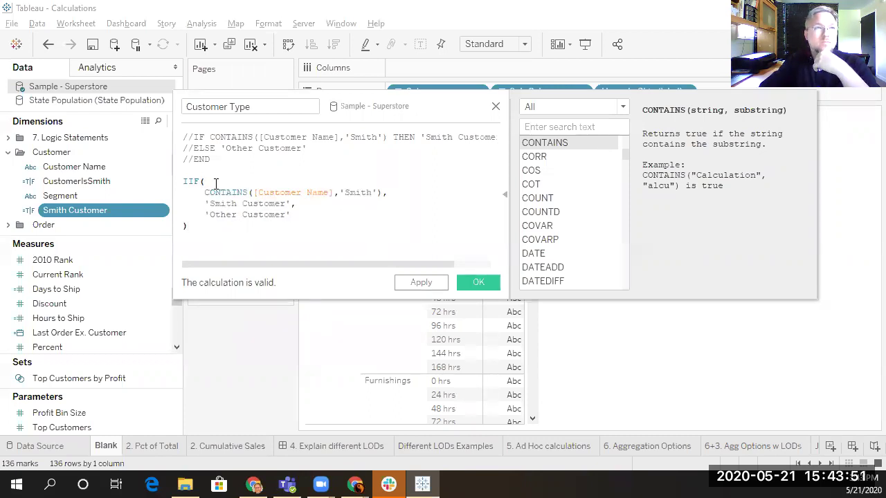
pyautogui.click(477, 283)
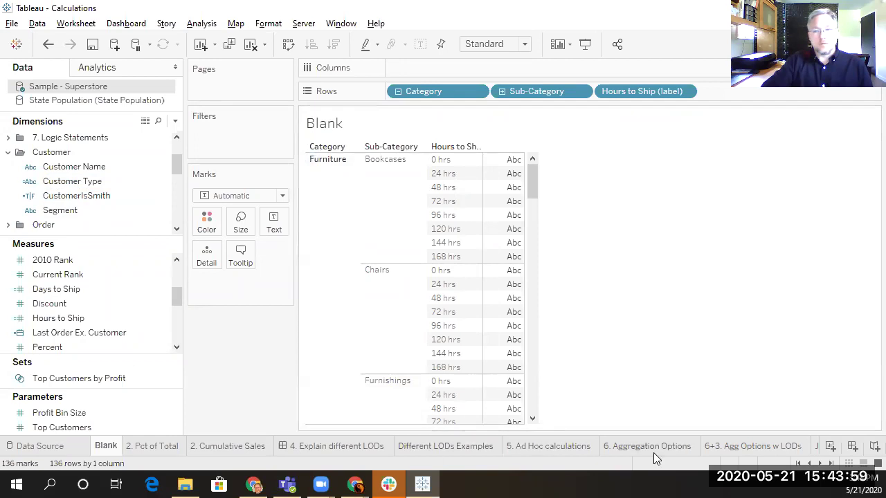
# On the Different LODs Examples worksheet, place Customer Type ahead of Customer Name on Rows, and take it off again
pyautogui.click(428, 447)
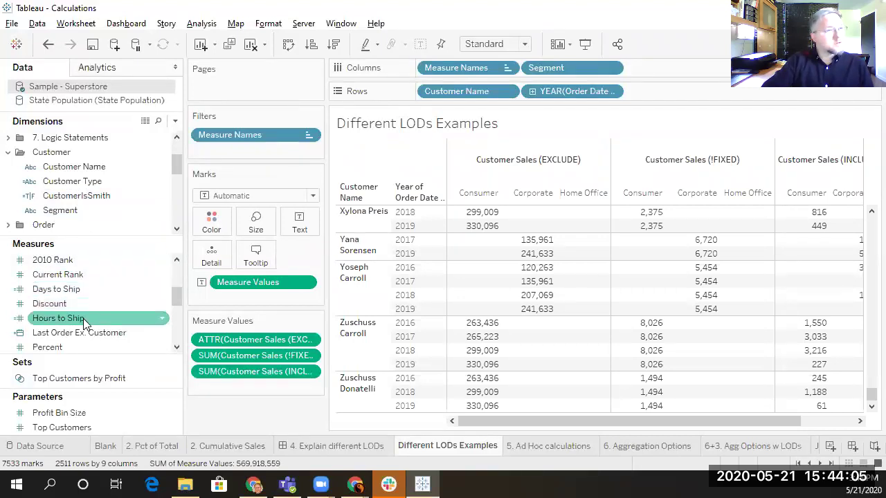
pyautogui.click(75, 185)
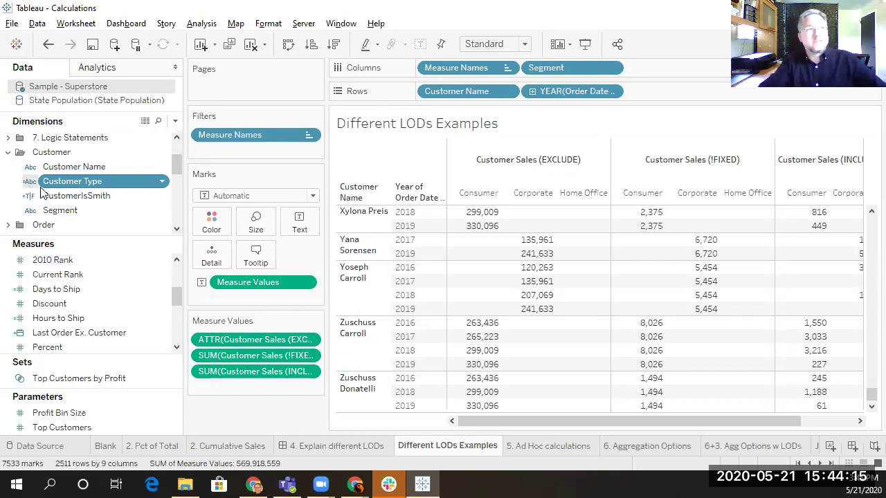
pyautogui.moveTo(103, 184); pyautogui.dragTo(418, 94)
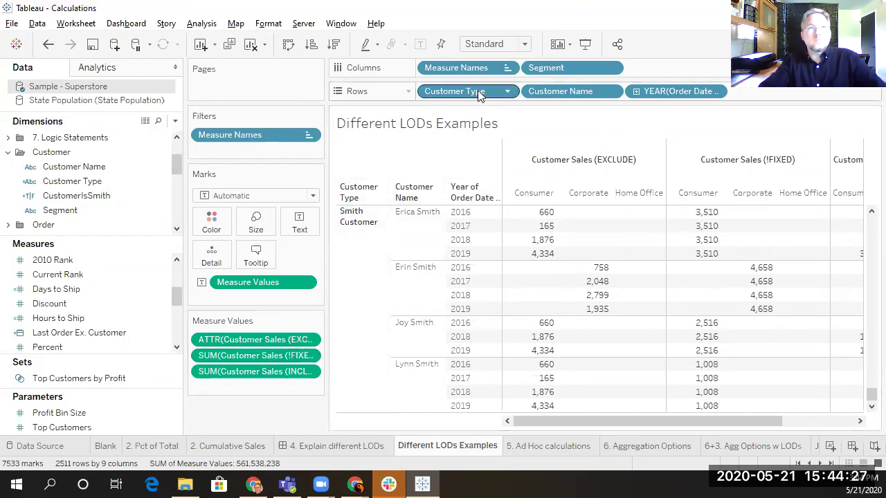
pyautogui.moveTo(477, 95); pyautogui.dragTo(267, 412)
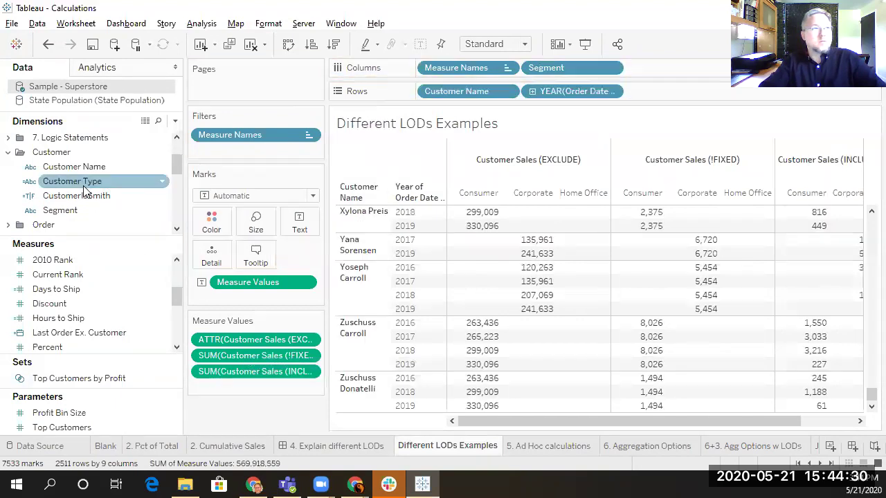
# Reopen the Customer Type calculation for editing and comment out every line of the IIF function with //
pyautogui.click(161, 183)
pyautogui.click(208, 84)
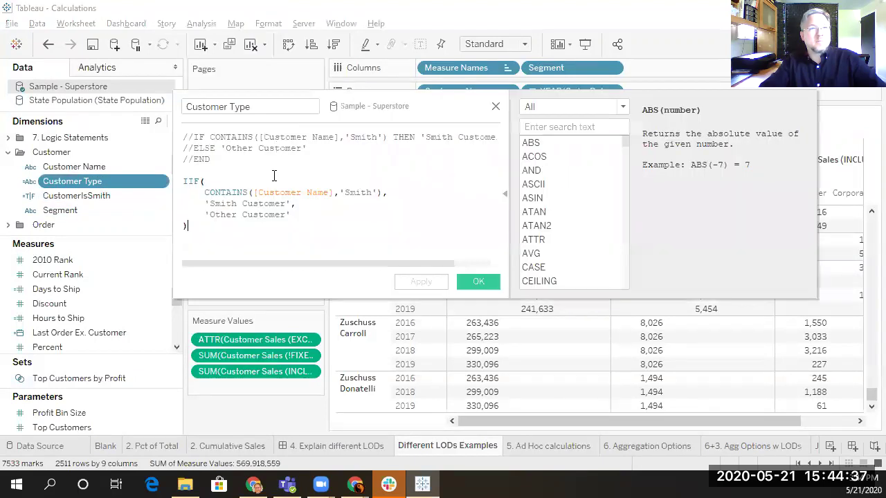
pyautogui.moveTo(194, 137); pyautogui.dragTo(220, 158)
pyautogui.click(220, 159)
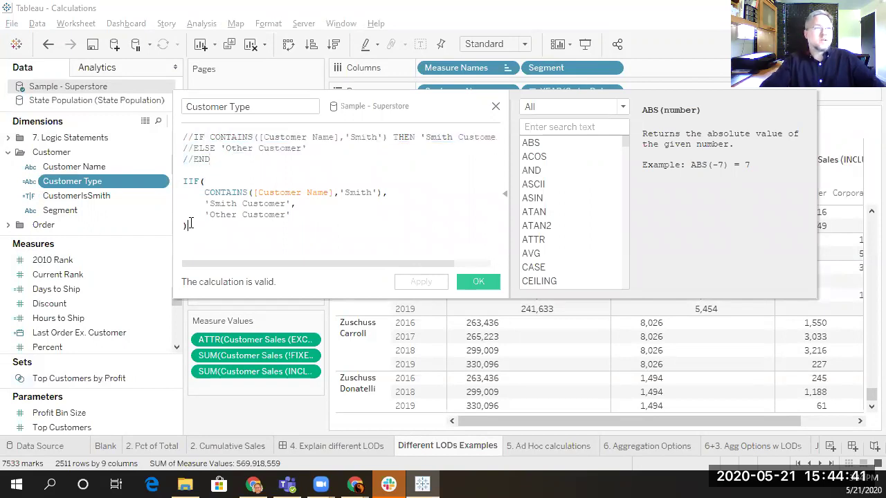
pyautogui.click(187, 183)
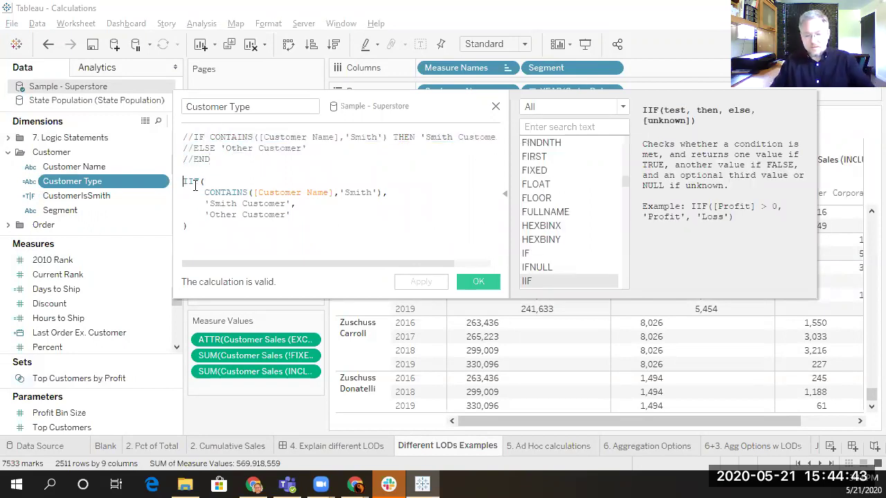
pyautogui.write('//')
pyautogui.press('Down')
pyautogui.press('Home')
pyautogui.write('//')
pyautogui.press('Down')
pyautogui.press('Home')
pyautogui.write('//')
pyautogui.press('Down')
pyautogui.press('Home')
pyautogui.write('//')
pyautogui.press('Down')
pyautogui.press('Home')
pyautogui.write('/')
# Uncomment the IF, ELSE and END lines of the original IF statement
pyautogui.press('Up')
pyautogui.press('Up')
pyautogui.press('Up')
pyautogui.press('Up')
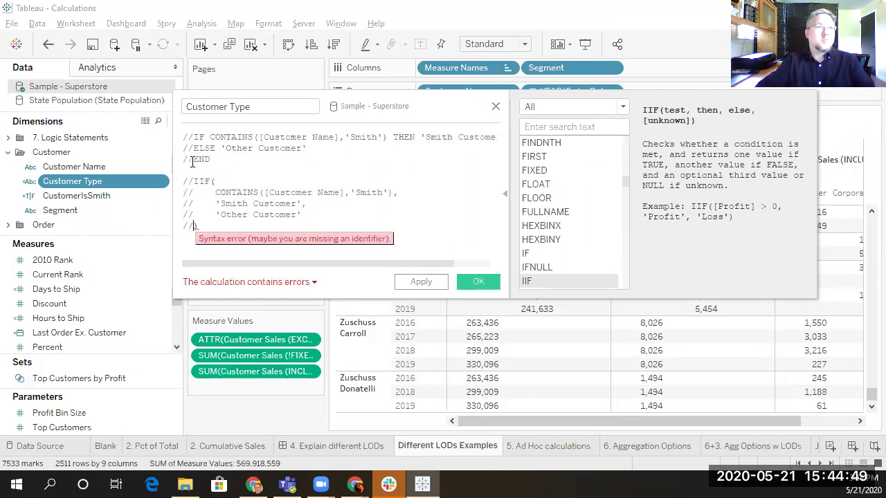
pyautogui.press('BackSpace')
pyautogui.press('BackSpace')
pyautogui.press('Up')
pyautogui.press('Delete')
pyautogui.press('Delete')
pyautogui.press('Delete')
pyautogui.press('Delete')
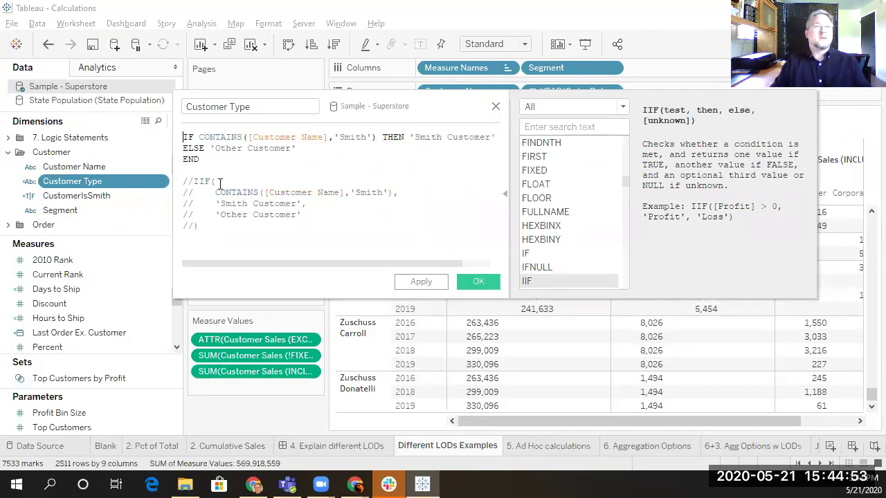
# Insert an ELSEIF line below the IF line and start a CONTAINS test on [Customer Name]
pyautogui.press('Return')
pyautogui.write('ELSEIF')
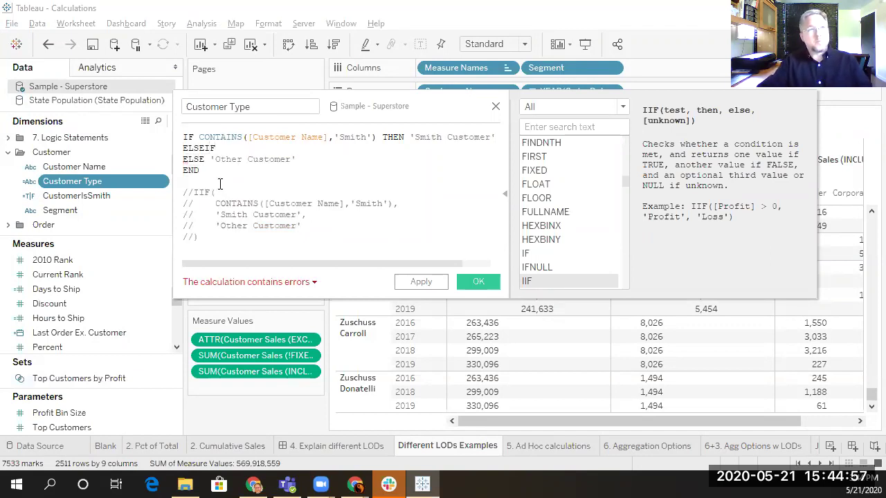
pyautogui.write(' CO')
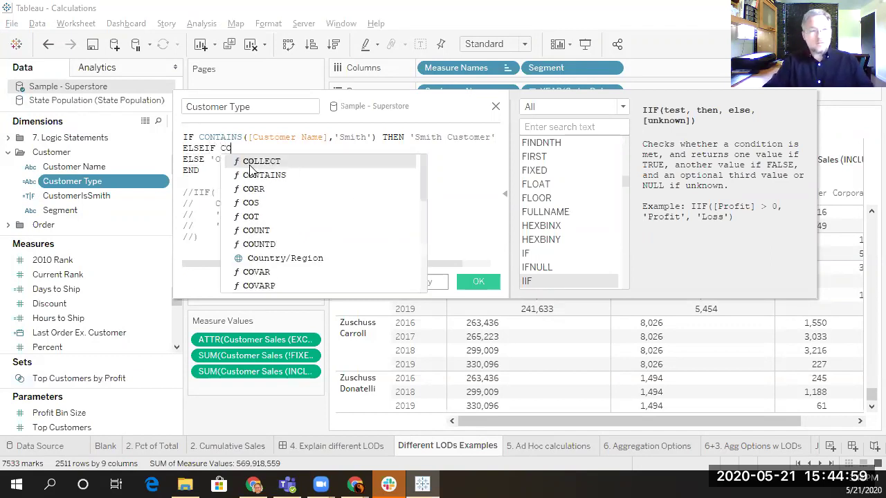
pyautogui.write('NTAINS(')
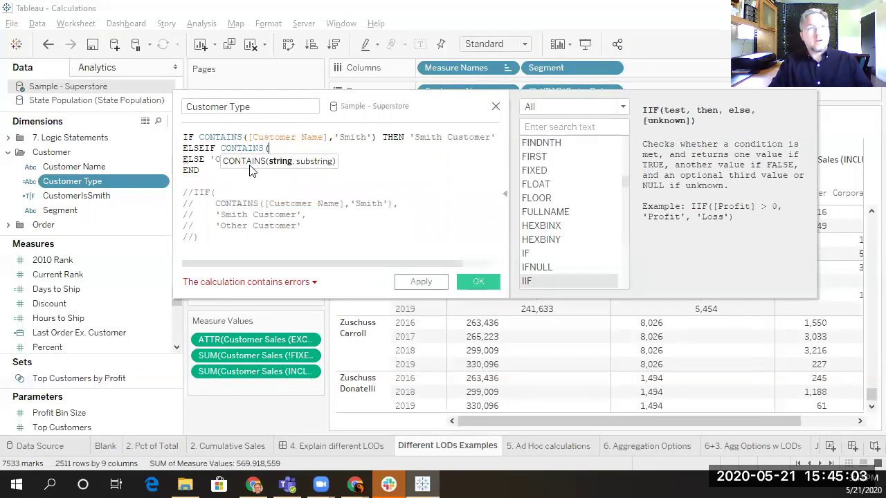
pyautogui.write('[Cus')
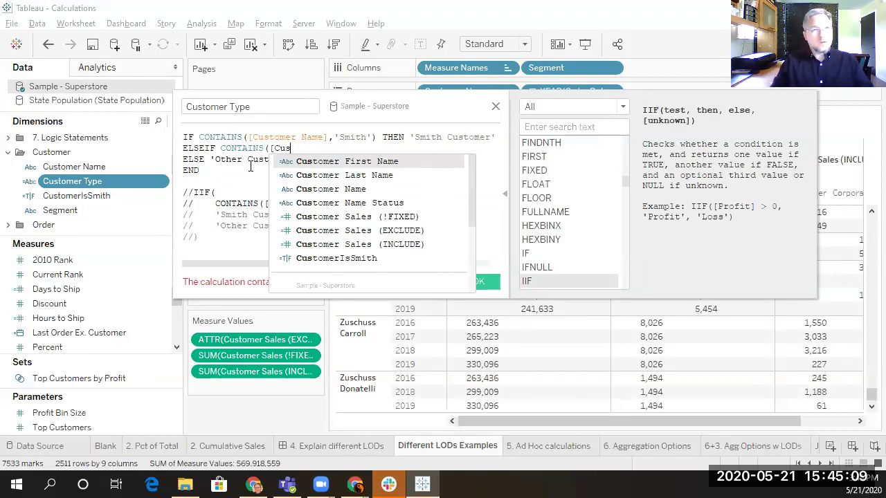
pyautogui.press('Down')
pyautogui.press('Down')
pyautogui.press('Return')
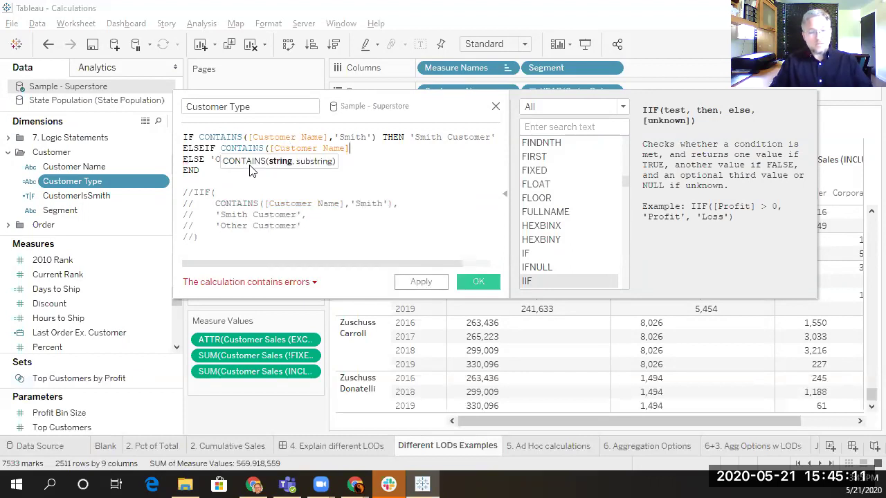
# Complete the ELSEIF test with the substring 'Allen' and return 'Allen Customer' as its THEN value
pyautogui.write(",'Allan'")
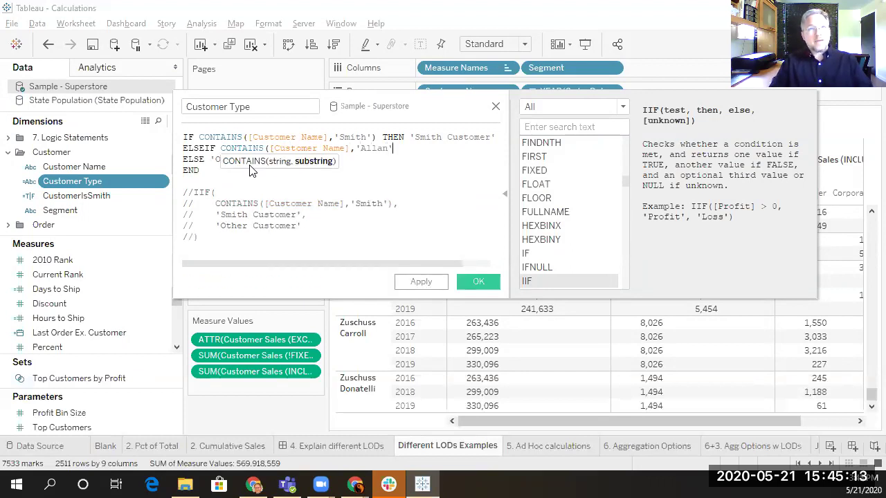
pyautogui.press('BackSpace')
pyautogui.press('BackSpace')
pyautogui.write("en') THEN 'Allen Customer'")
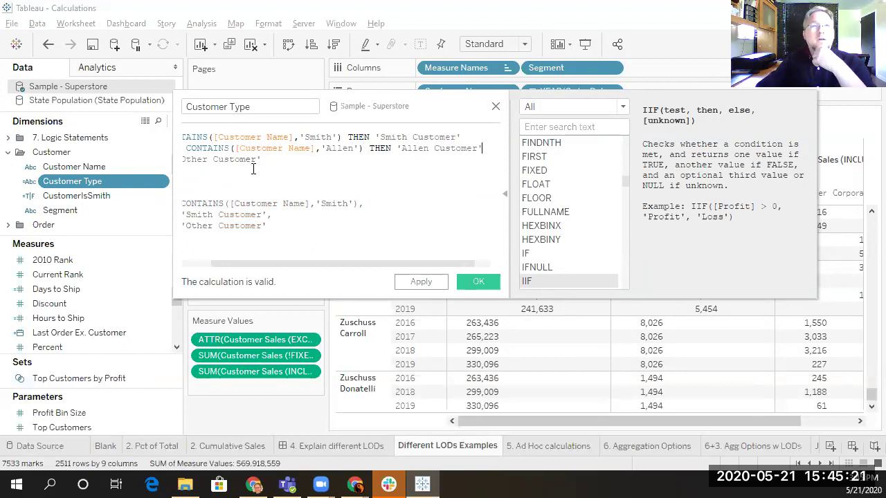
# Compare the commented-out IIF function and its 'Other Customer' else argument with the IF/ELSEIF statement
pyautogui.moveTo(321, 264); pyautogui.dragTo(187, 193)
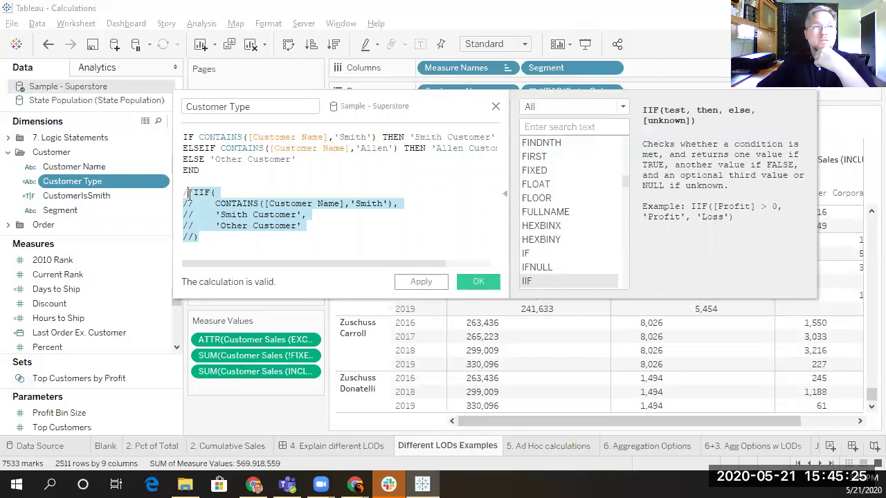
pyautogui.click(328, 220)
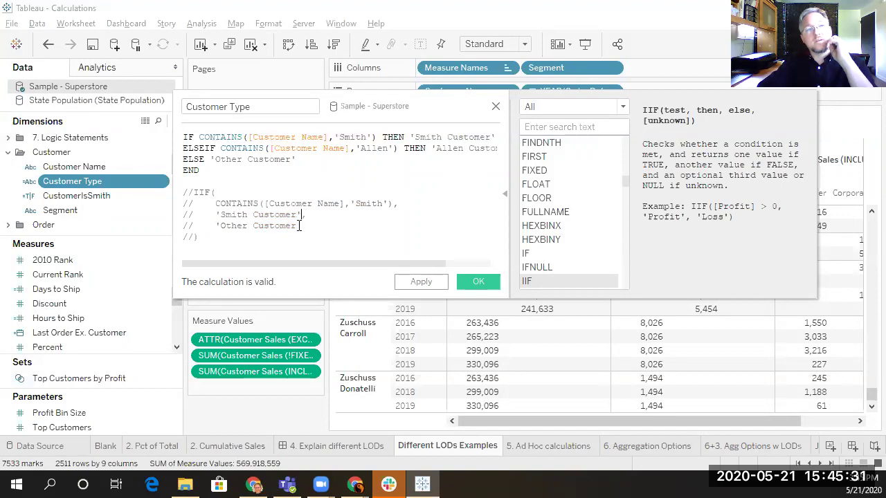
pyautogui.moveTo(301, 226); pyautogui.dragTo(222, 226)
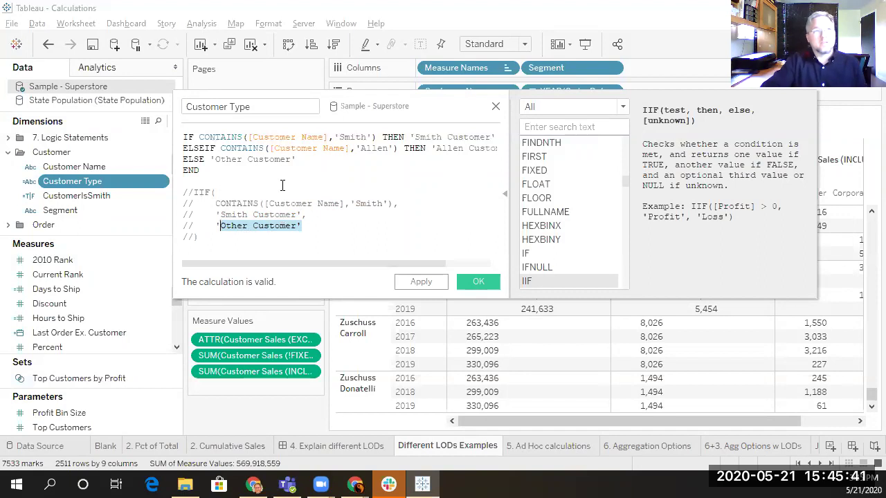
# Align the expressions following IF, ELSEIF and ELSE in one column with tab spacing
pyautogui.click(198, 137)
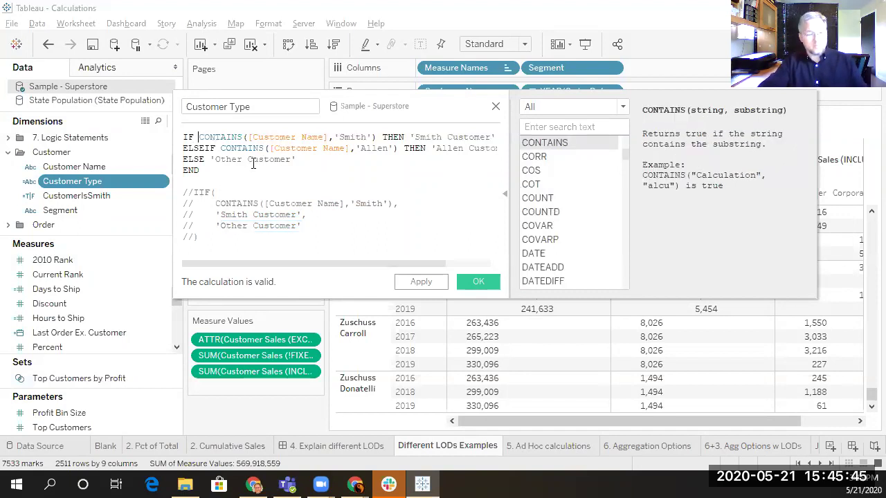
pyautogui.press('Tab')
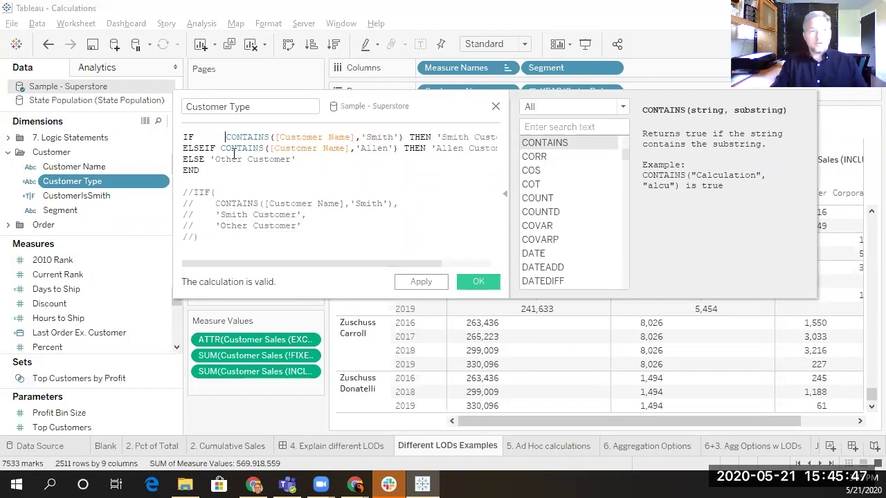
pyautogui.press('Down')
pyautogui.press('Tab')
pyautogui.press('Down')
pyautogui.press('Tab')
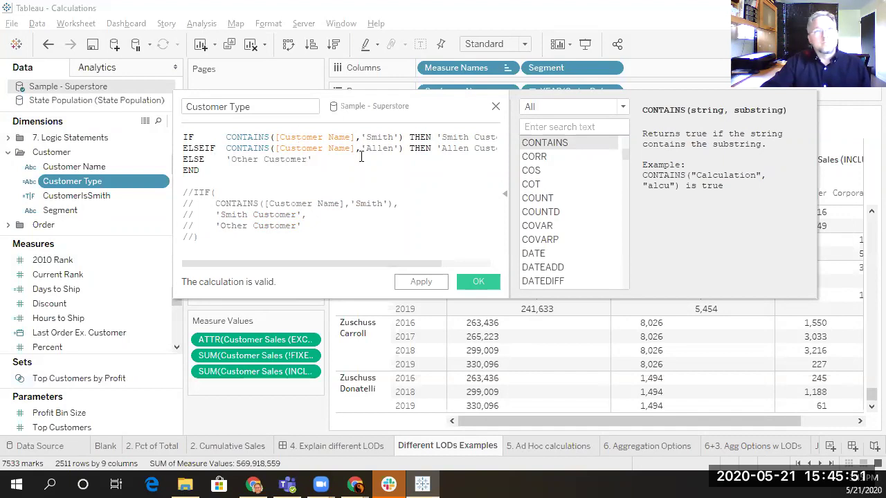
# Look over the commented-out IIF lines and save the Customer Type calculation
pyautogui.moveTo(344, 263); pyautogui.dragTo(319, 263)
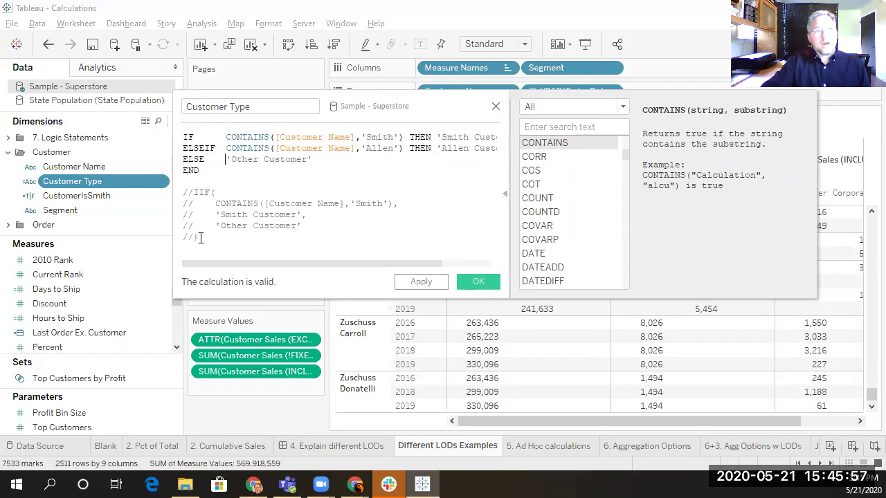
pyautogui.moveTo(184, 193); pyautogui.dragTo(191, 192)
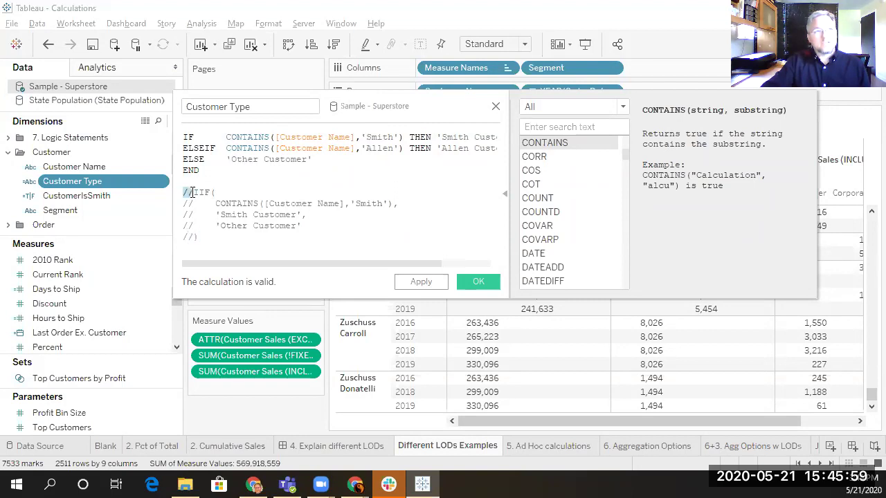
pyautogui.click(210, 237)
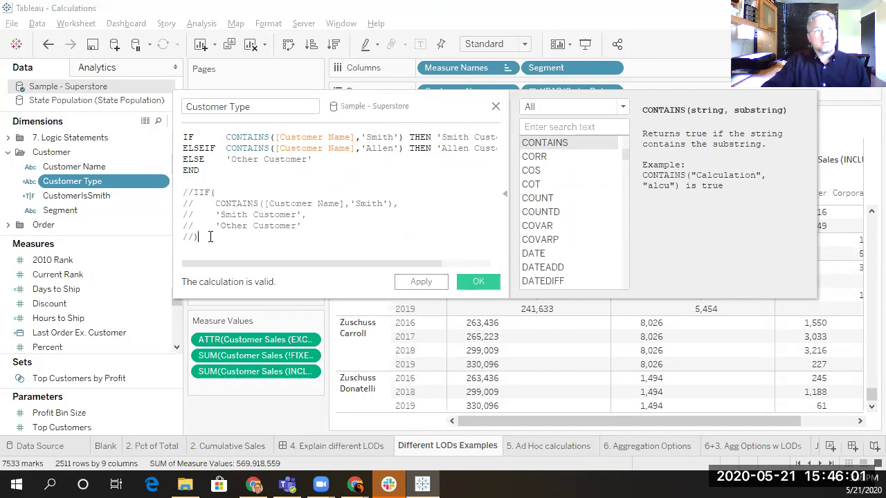
pyautogui.click(478, 285)
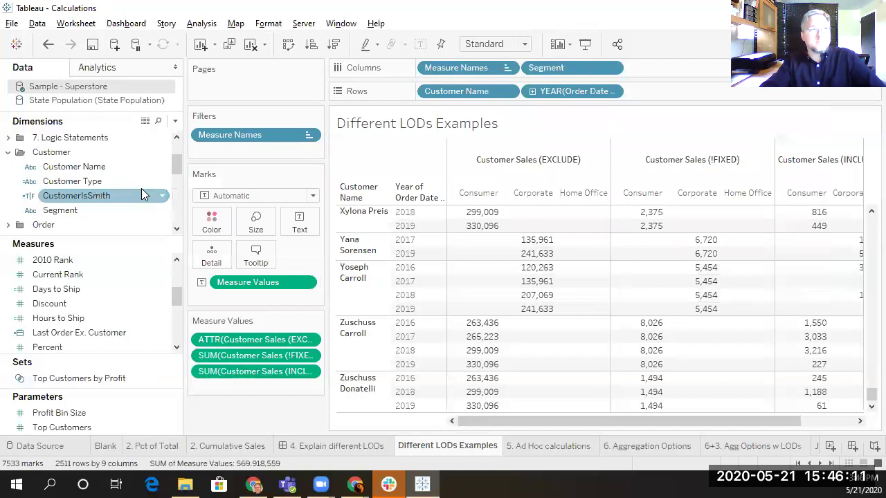
# Give the Customer Type field the default comment 'If Ladder to determine specific kinds of Customer.'
pyautogui.rightClick(160, 182)
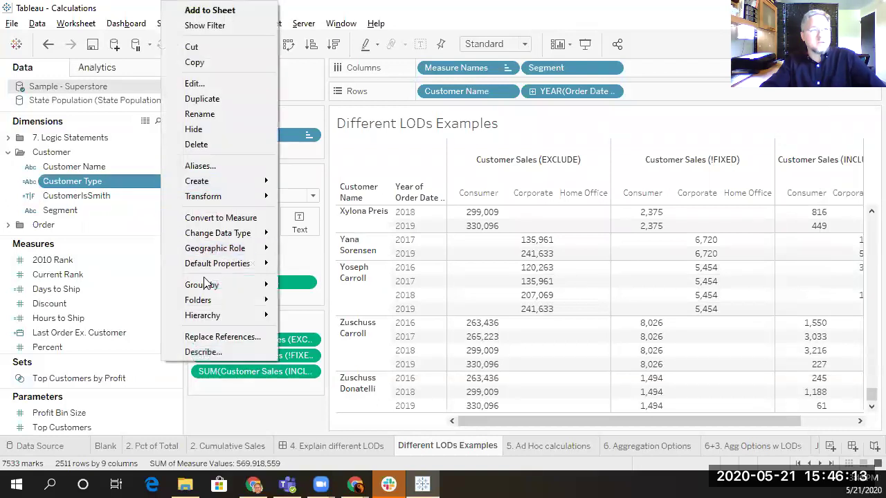
pyautogui.moveTo(228, 264)
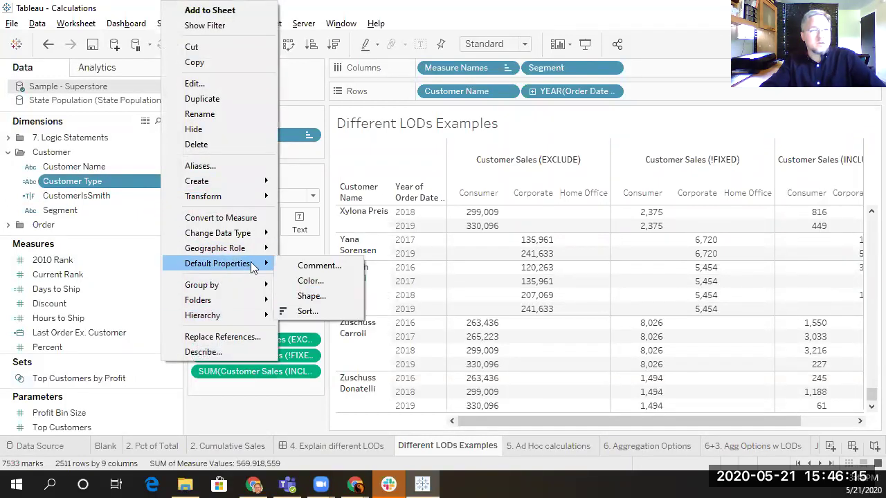
pyautogui.click(328, 269)
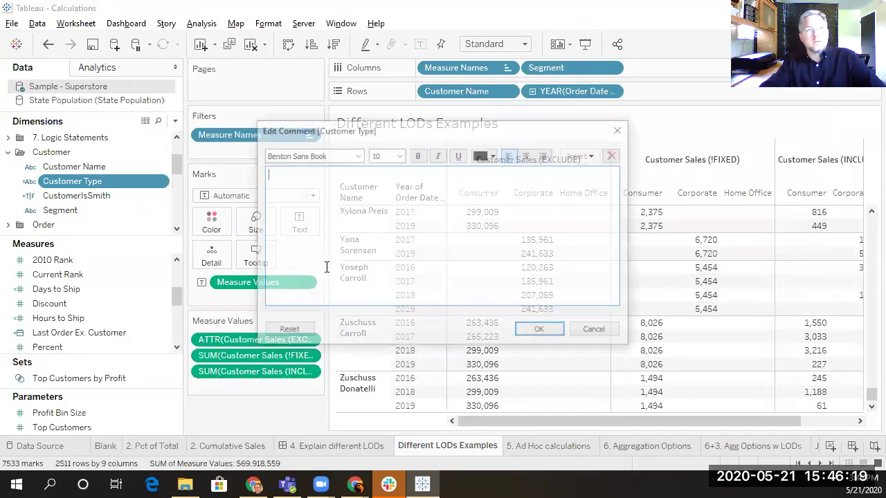
pyautogui.write('If')
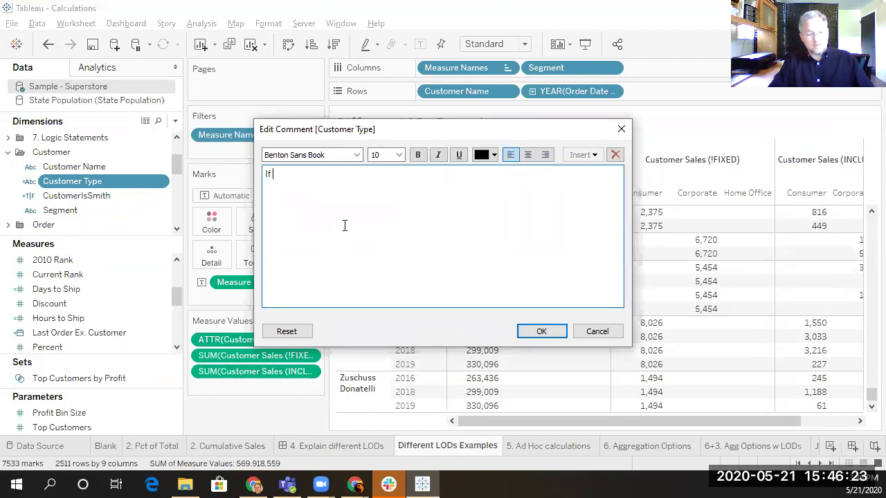
pyautogui.write('dder to ')
pyautogui.write('det')
pyautogui.write('elr')
pyautogui.press('BackSpace')
pyautogui.press('BackSpace')
pyautogui.write('m')
pyautogui.press('BackSpace')
pyautogui.write('rmine')
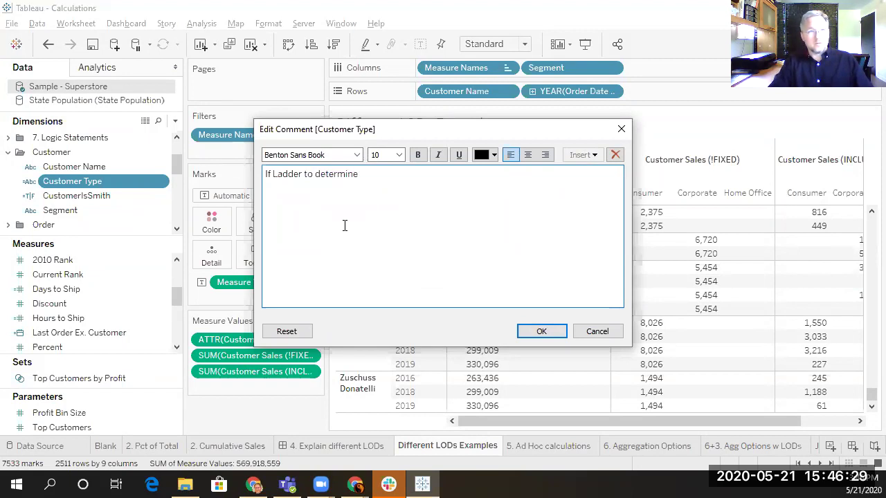
pyautogui.write(' specificskinds of Customer')
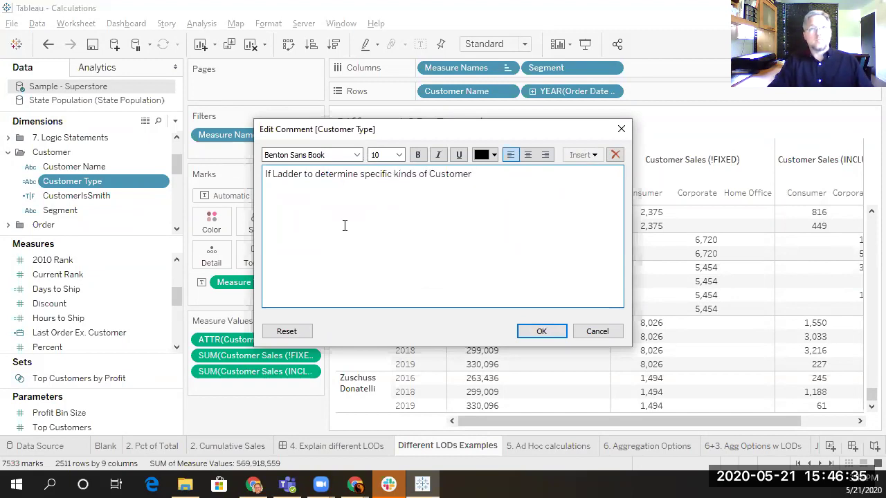
pyautogui.write('.')
pyautogui.click(541, 331)
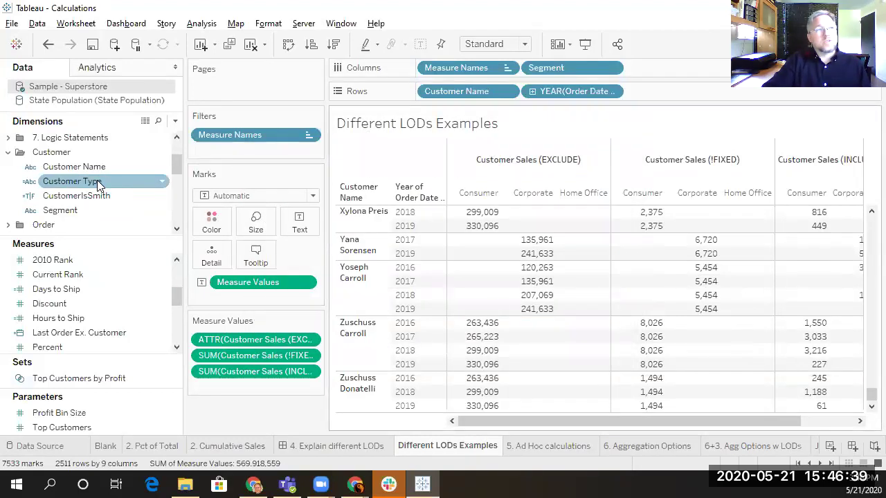
# Check the Customer Type field's comment and look at the String function category in its calculation
pyautogui.moveTo(99, 186)
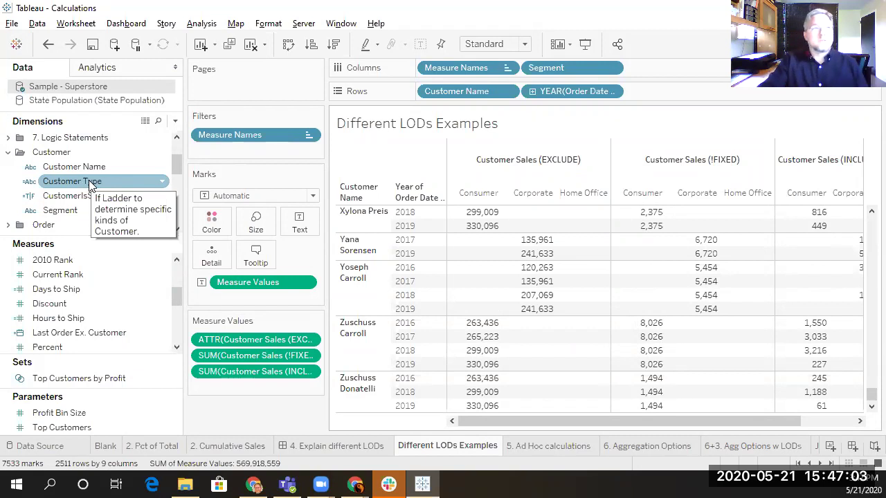
pyautogui.rightClick(163, 182)
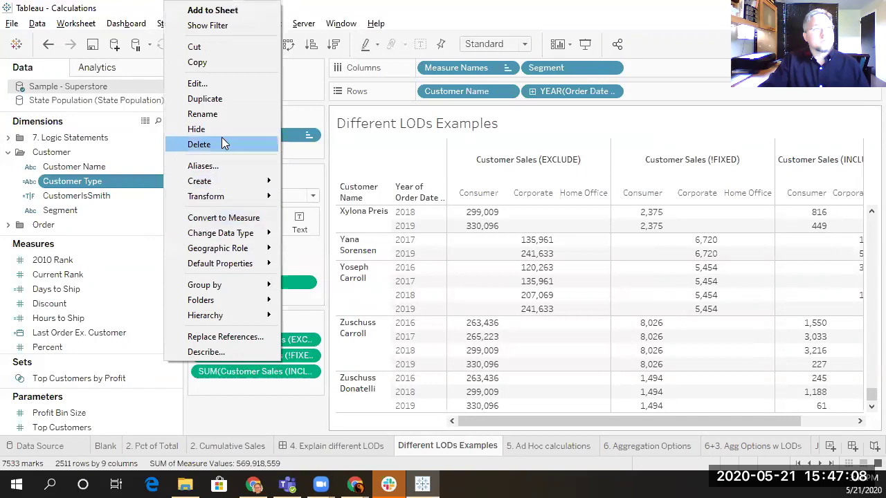
pyautogui.click(225, 88)
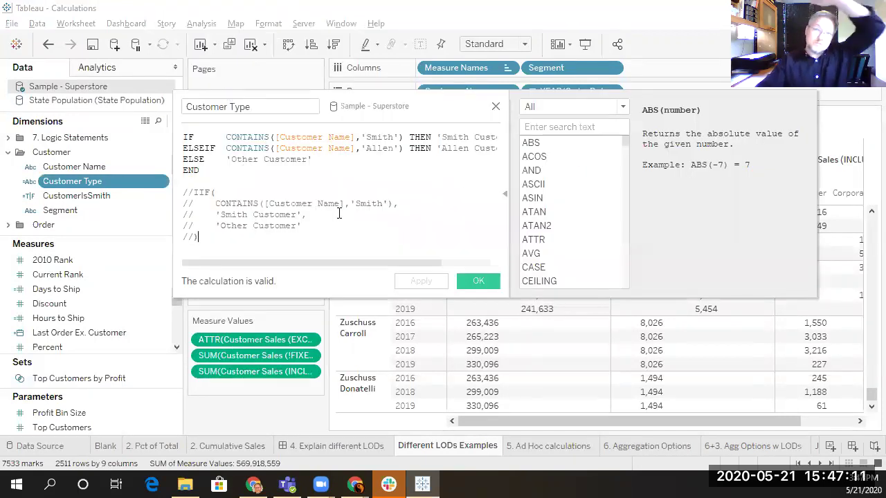
pyautogui.click(572, 107)
pyautogui.click(553, 145)
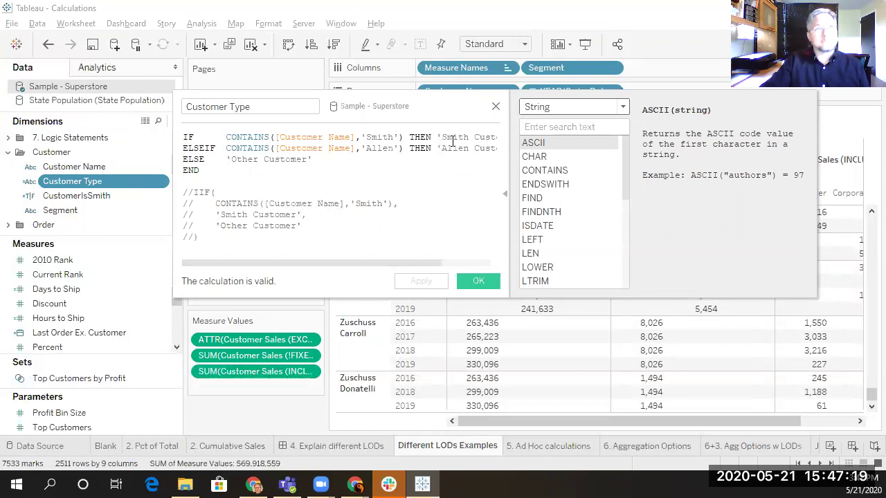
pyautogui.click(495, 107)
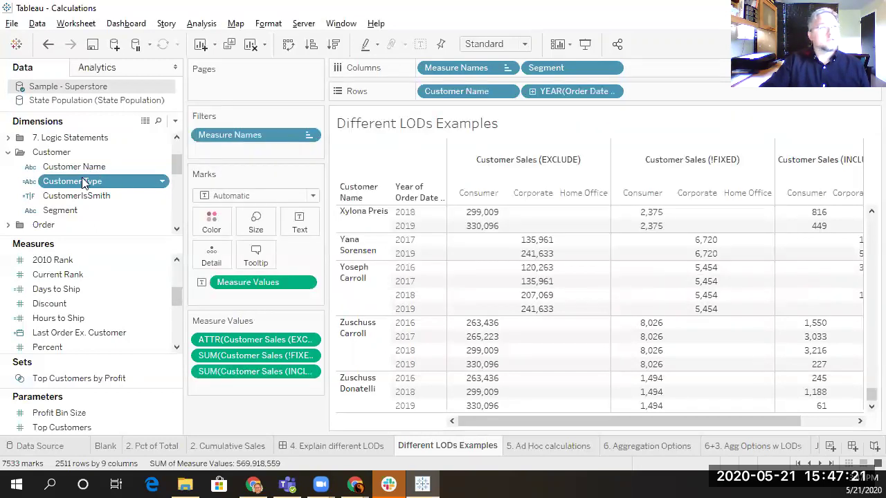
pyautogui.click(161, 181)
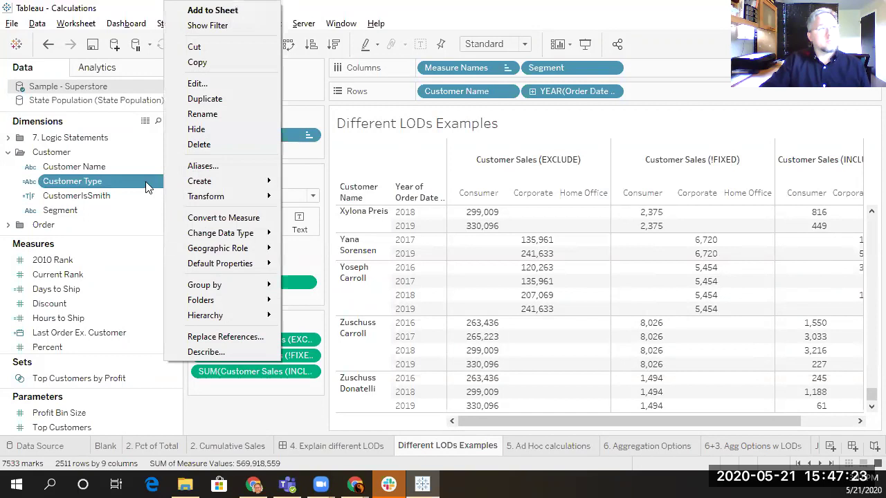
pyautogui.click(131, 188)
pyautogui.press('F2')
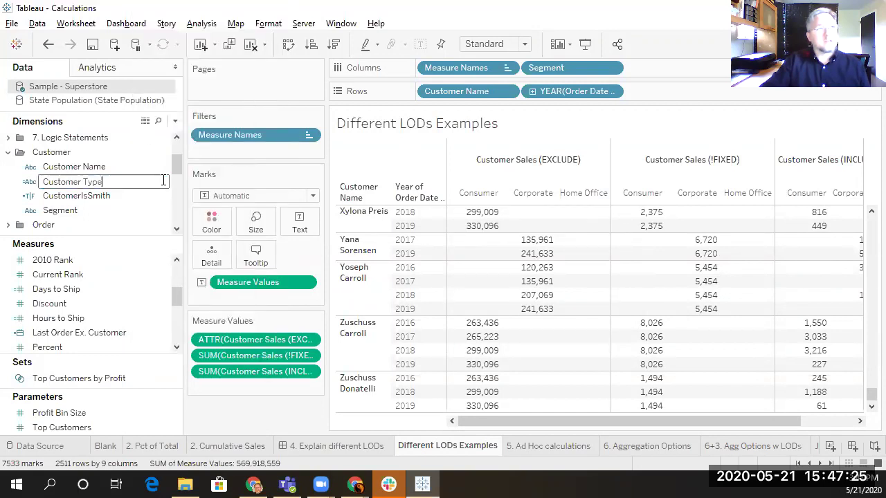
pyautogui.click(143, 208)
# Edit the Customer Type field's default comment so that the word Customer is enclosed in square brackets
pyautogui.click(163, 181)
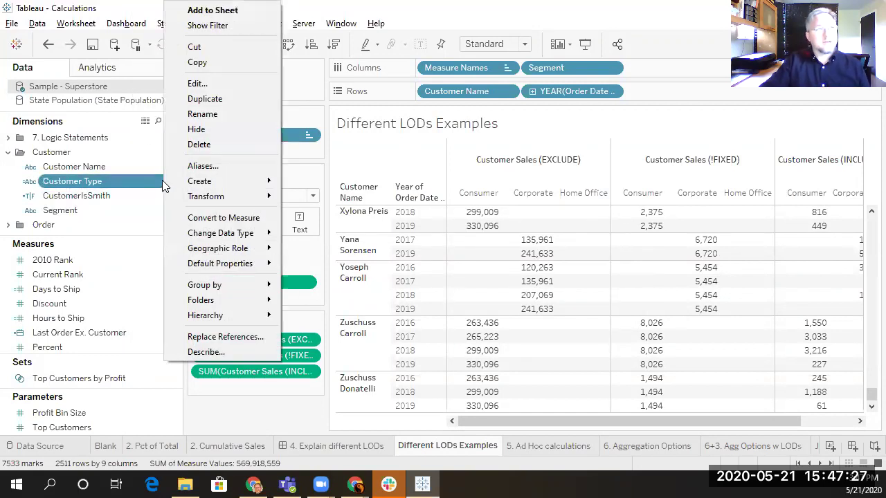
pyautogui.moveTo(231, 255)
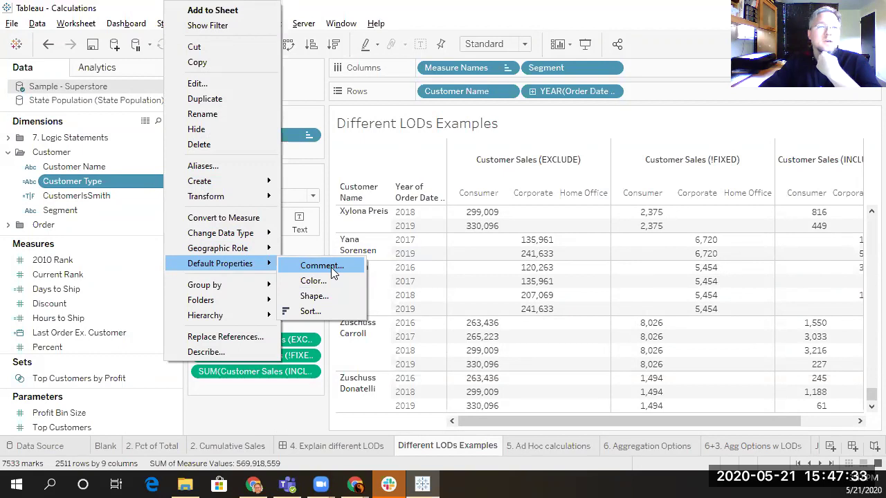
pyautogui.click(331, 267)
pyautogui.doubleClick(457, 175)
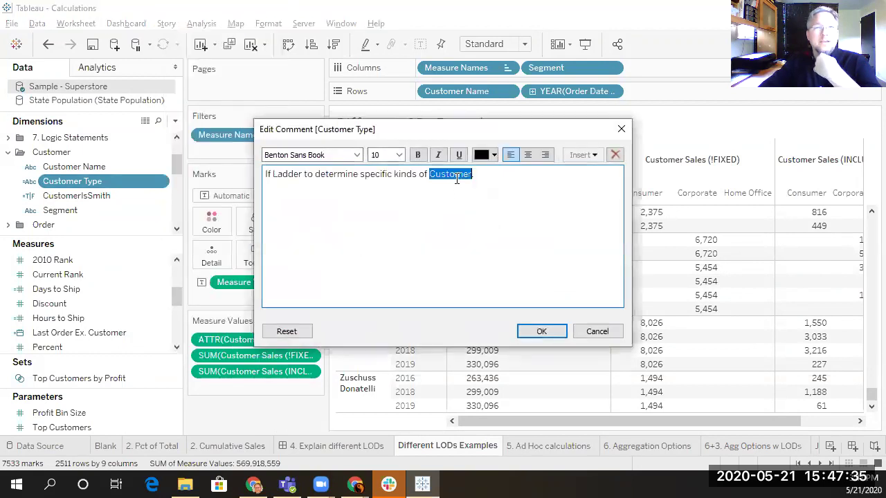
pyautogui.press('Left')
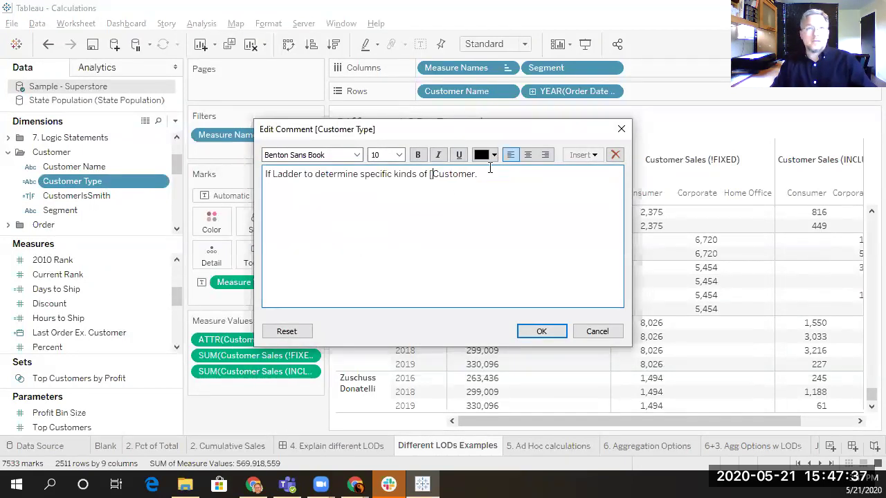
pyautogui.hotkey('shift', 'Left')
pyautogui.hotkey('ctrl', 'shift', 'Left')
pyautogui.hotkey('shift', 'Left')
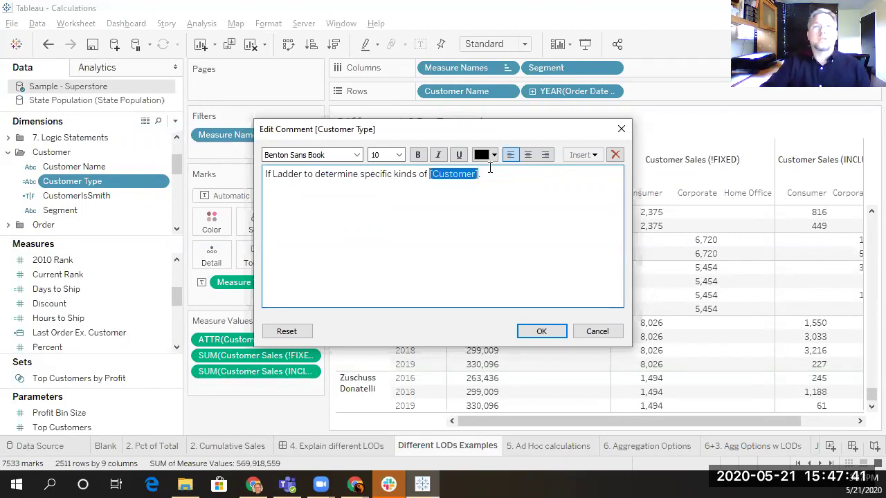
# Format [Customer] in the comment as orange bold text and save the comment
pyautogui.click(494, 155)
pyautogui.click(504, 178)
pyautogui.click(501, 181)
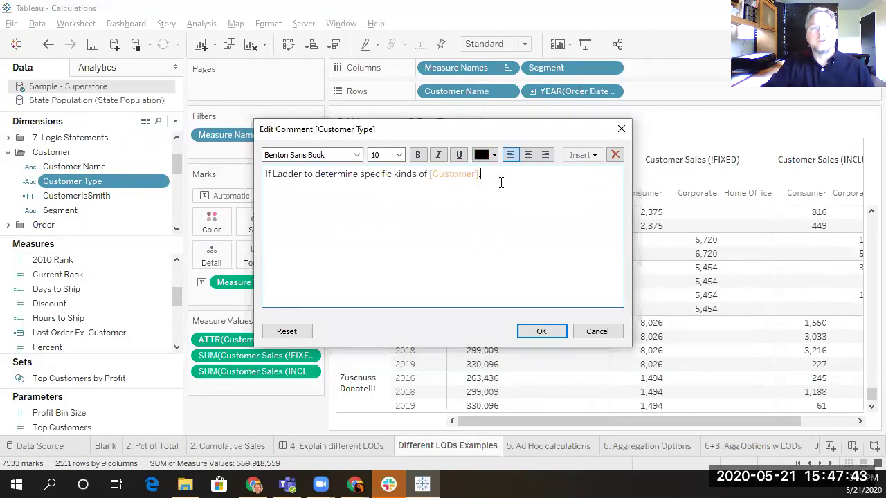
pyautogui.moveTo(481, 175); pyautogui.dragTo(430, 175)
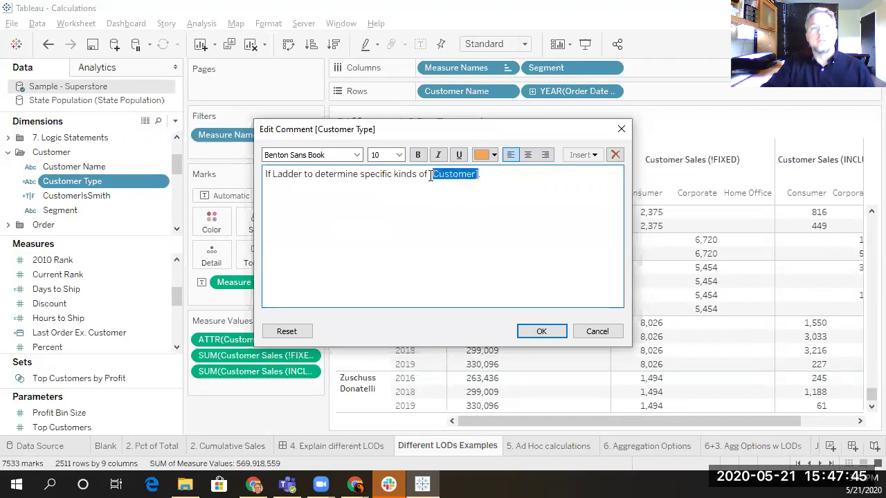
pyautogui.click(432, 178)
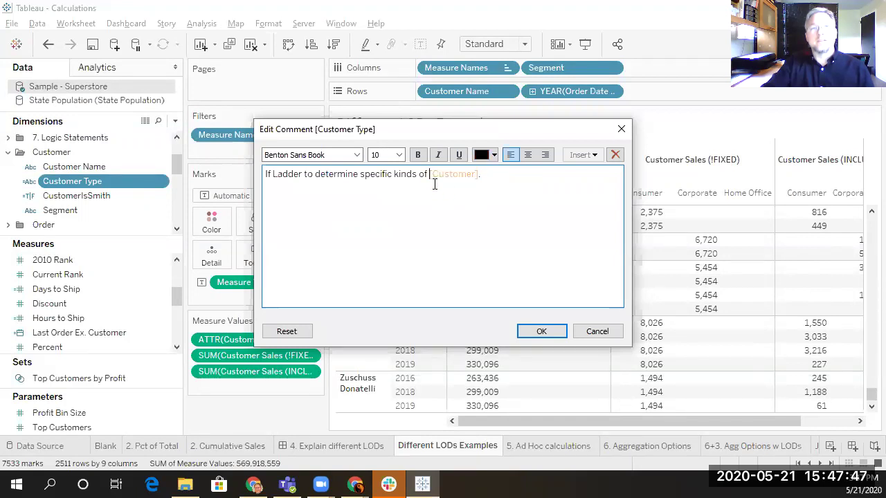
pyautogui.doubleClick(434, 182)
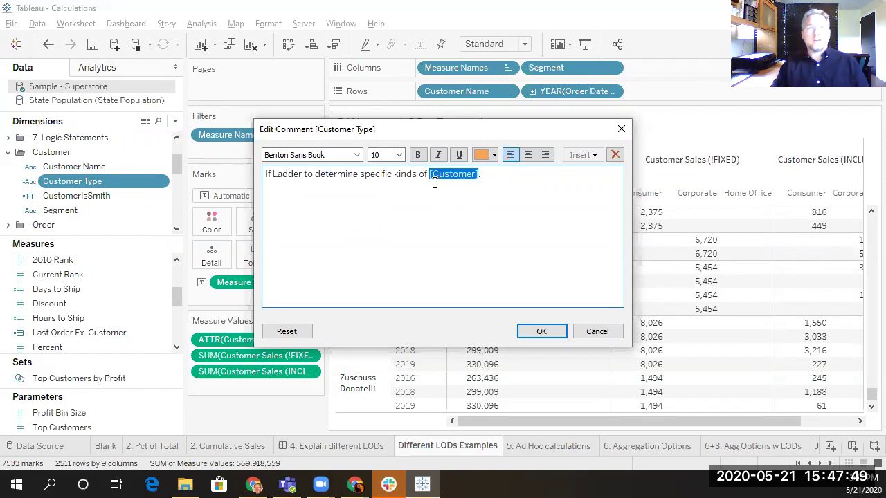
pyautogui.click(418, 154)
pyautogui.click(541, 331)
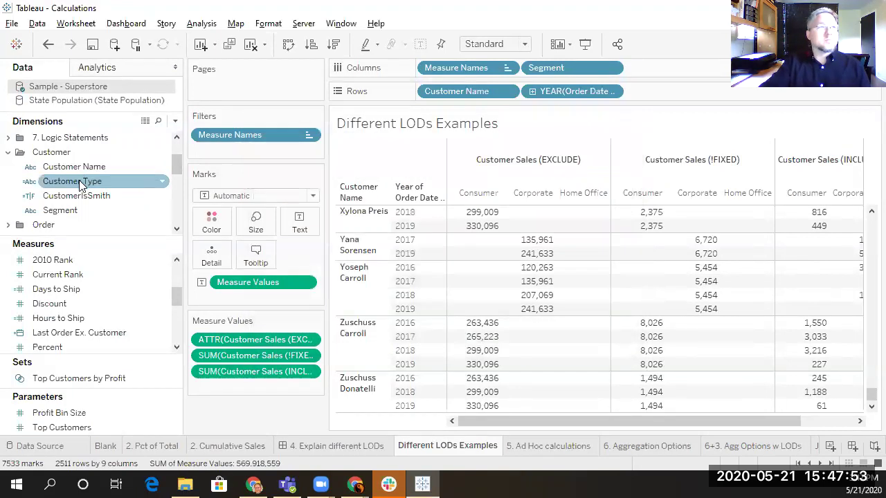
# Check the formatted comment, reopen the Customer Type calculation and read the String function descriptions of CONTAINS and ENDSWITH
pyautogui.moveTo(81, 186)
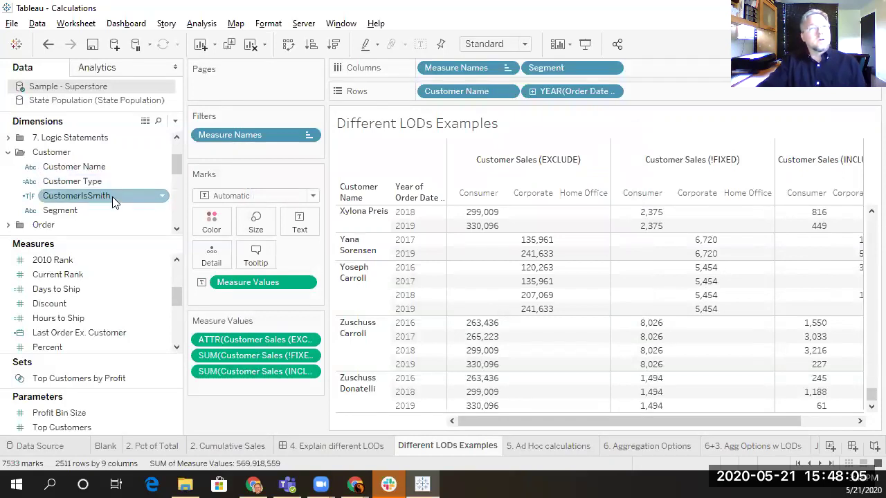
pyautogui.click(157, 198)
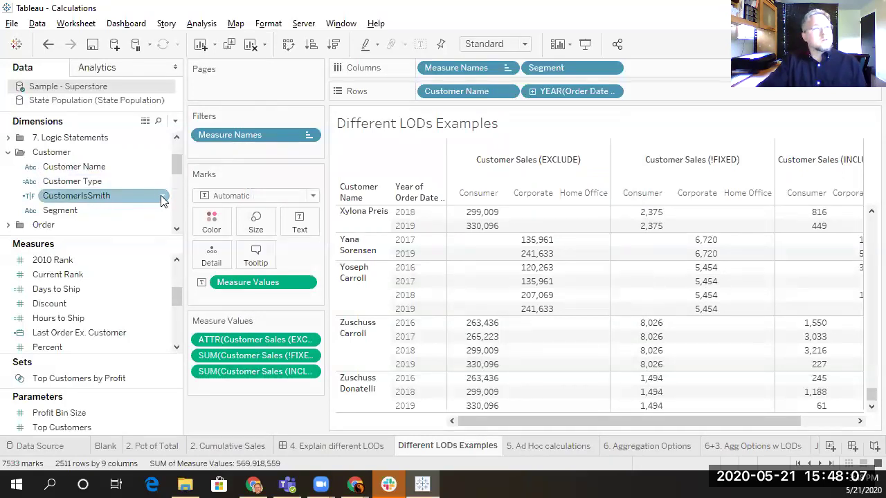
pyautogui.click(163, 182)
pyautogui.click(226, 87)
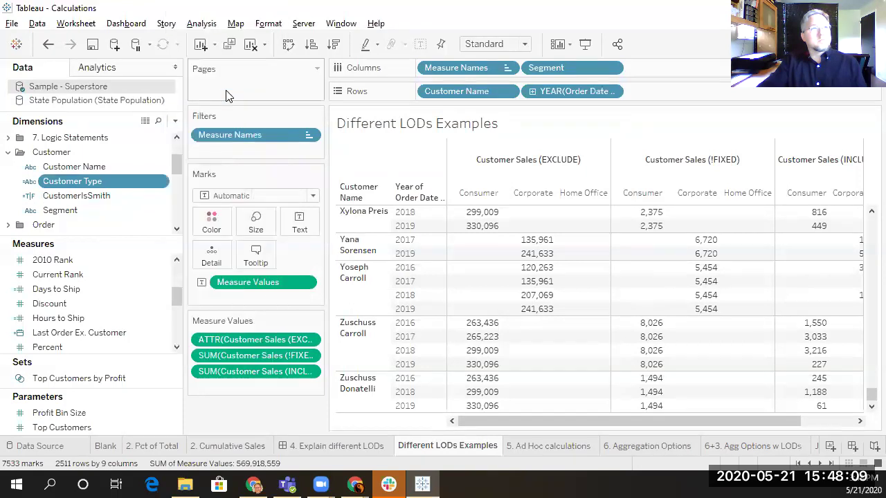
pyautogui.click(575, 106)
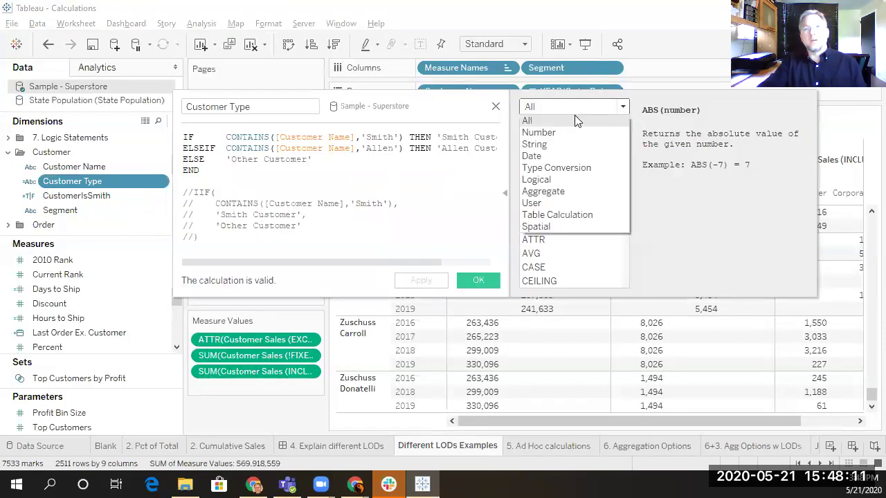
pyautogui.click(554, 143)
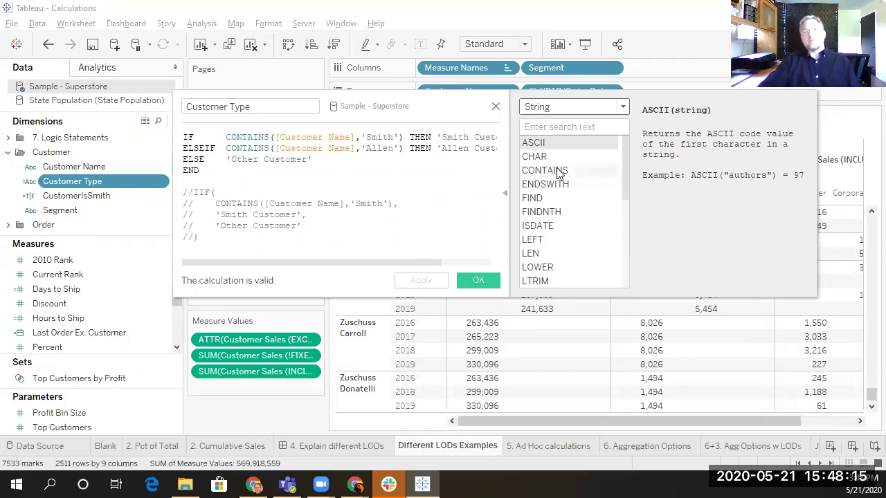
pyautogui.click(562, 172)
pyautogui.click(560, 184)
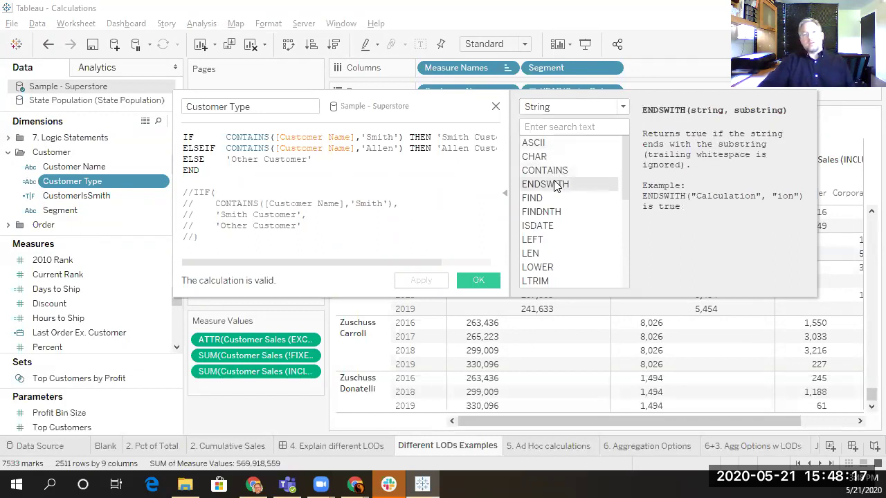
# Read the descriptions of the STARTSWITH and SPLIT string functions and close the Customer Type calculation
pyautogui.scroll(-2, 563, 241)
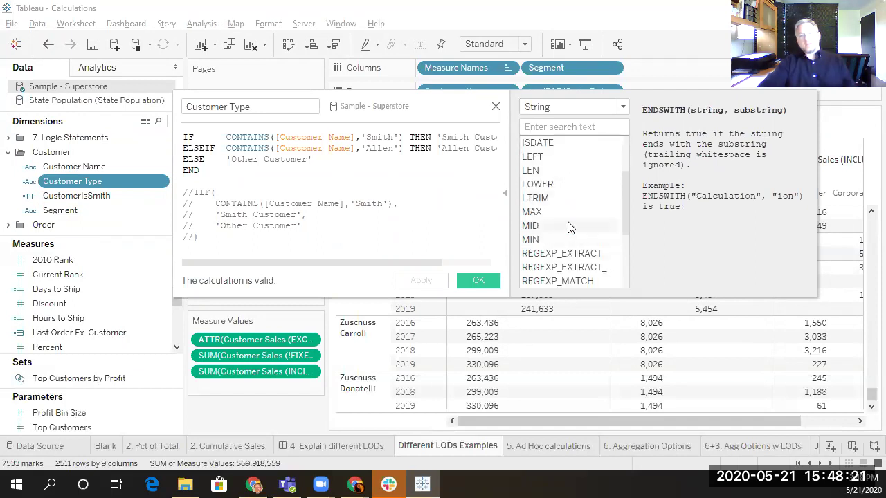
pyautogui.scroll(-2, 564, 211)
pyautogui.scroll(-1, 564, 214)
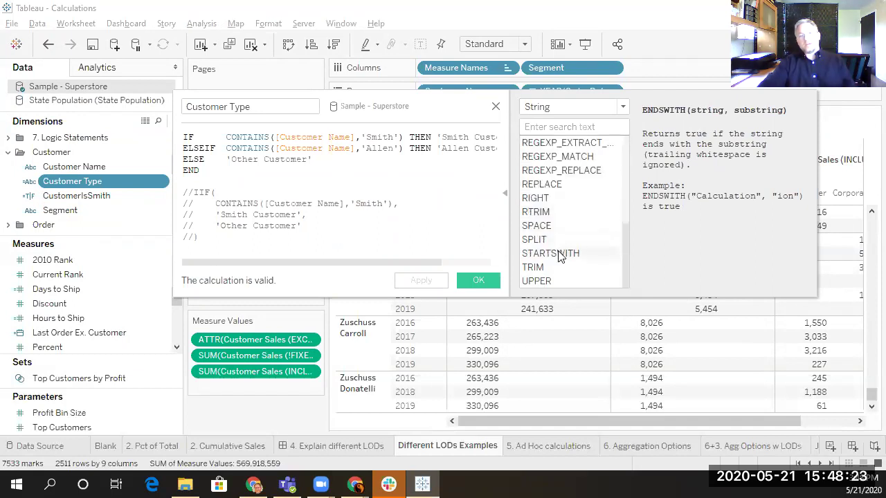
pyautogui.click(561, 255)
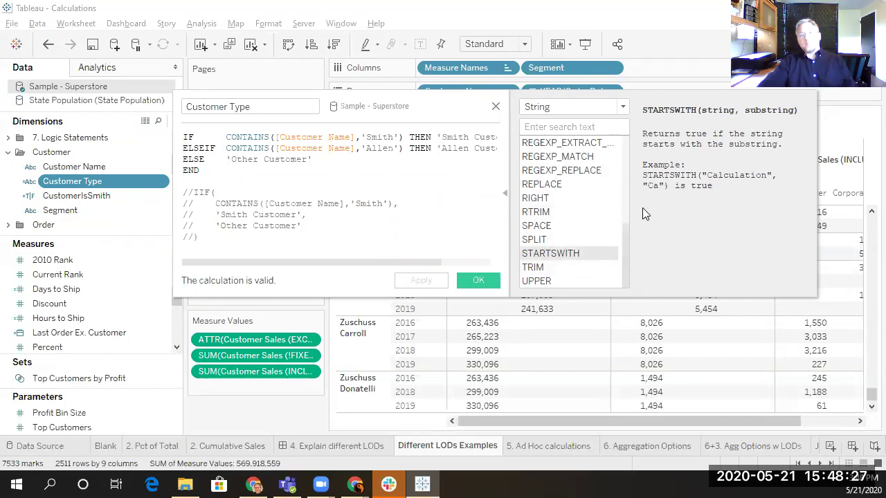
pyautogui.click(551, 239)
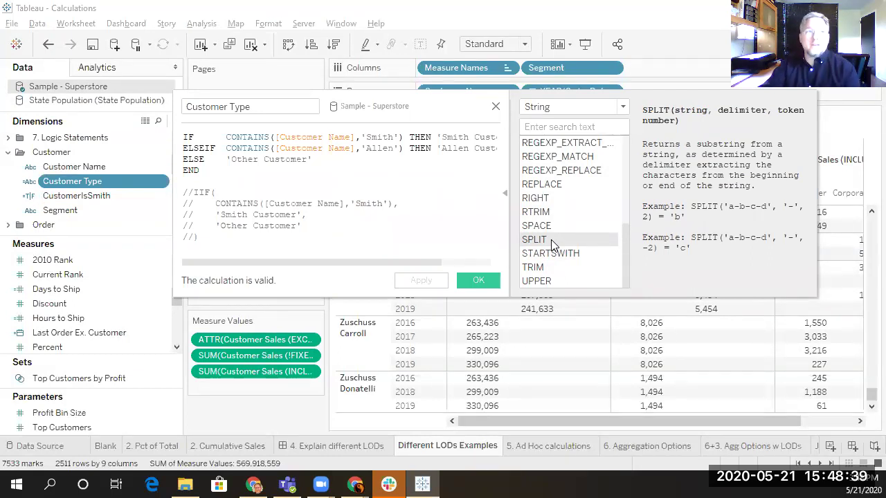
pyautogui.click(495, 109)
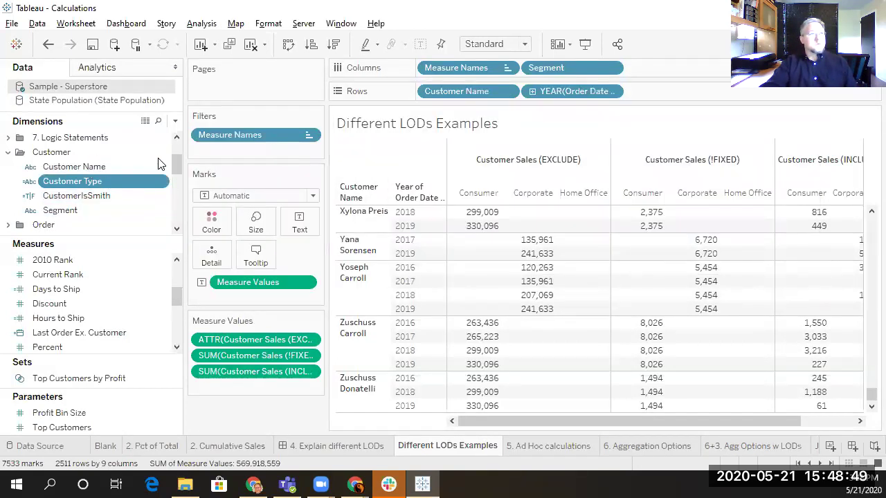
# View the Customer Name field's description and look through its domain members
pyautogui.moveTo(177, 167); pyautogui.dragTo(178, 162)
pyautogui.click(110, 169)
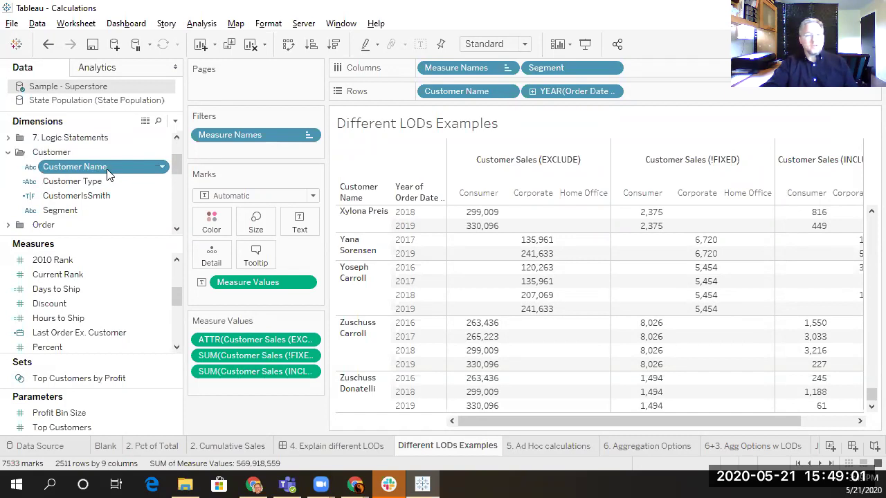
pyautogui.click(163, 169)
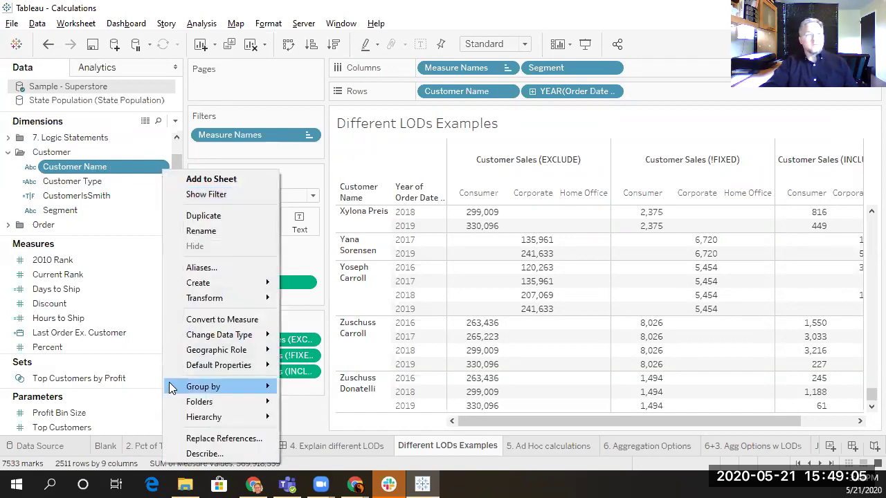
pyautogui.click(201, 452)
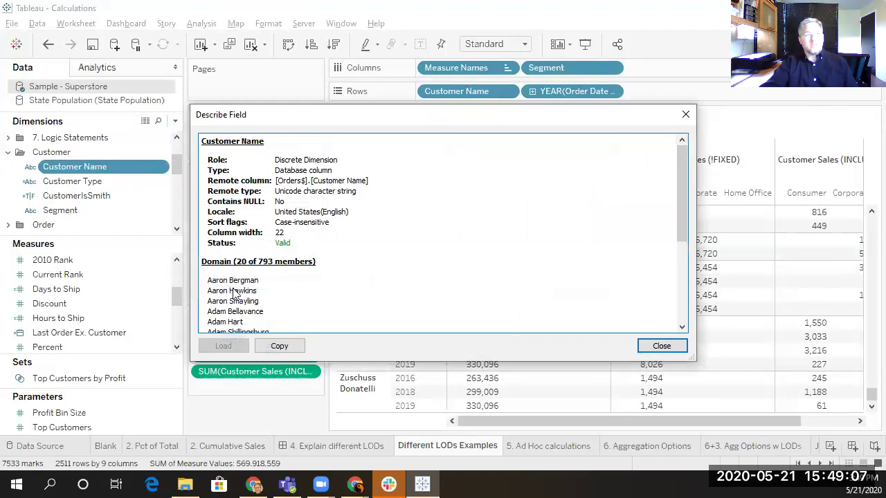
pyautogui.scroll(-1, 683, 239)
pyautogui.moveTo(683, 240); pyautogui.dragTo(682, 307)
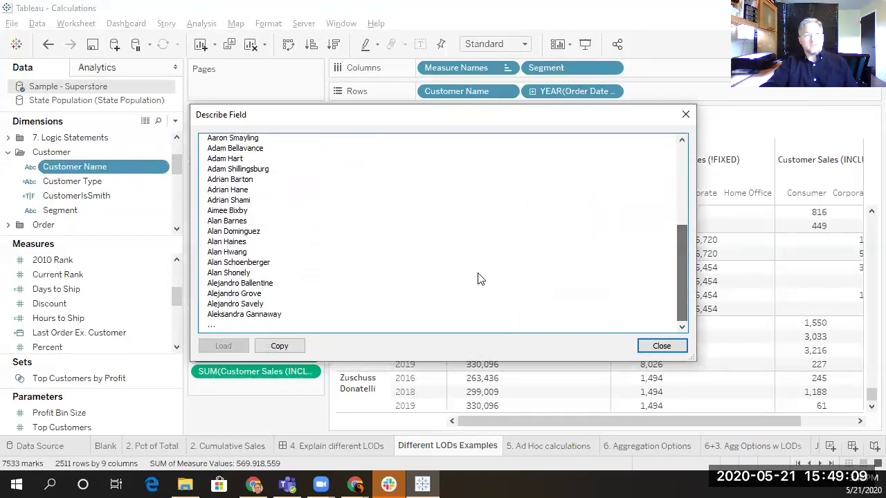
pyautogui.click(661, 345)
# Look at the Split and Custom Split transform options for the Customer Name field without applying either
pyautogui.click(160, 172)
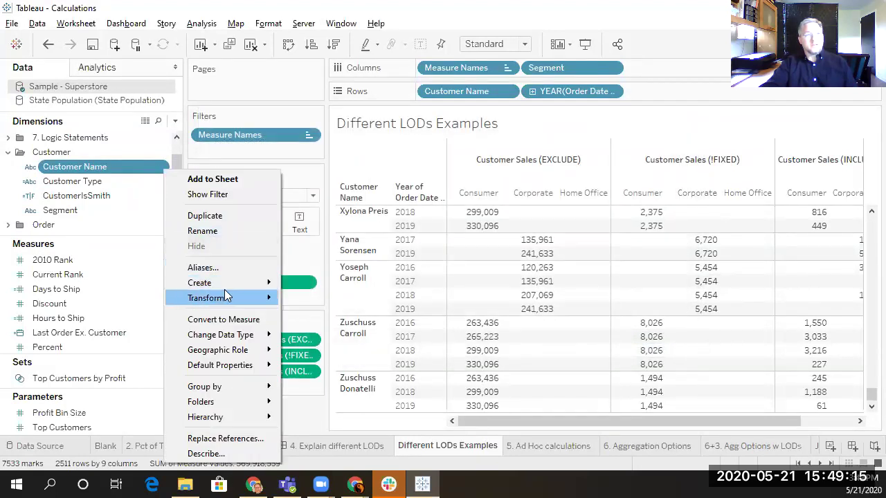
pyautogui.moveTo(214, 299)
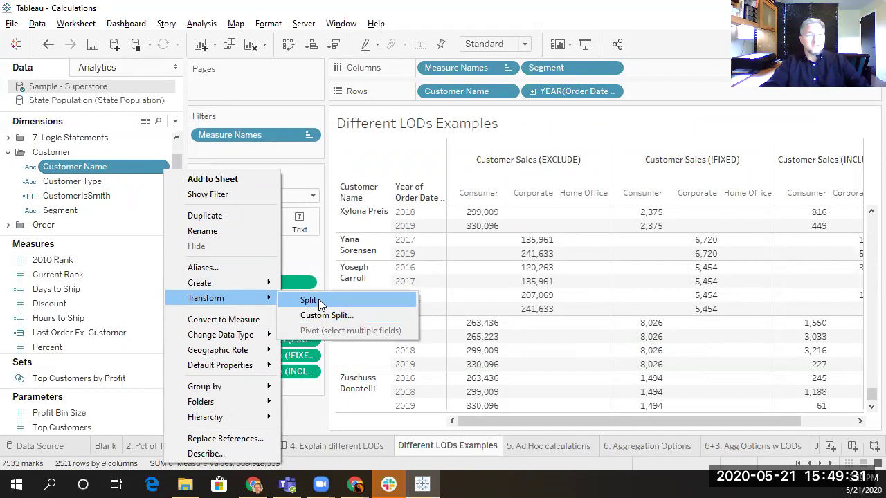
pyautogui.press('Escape')
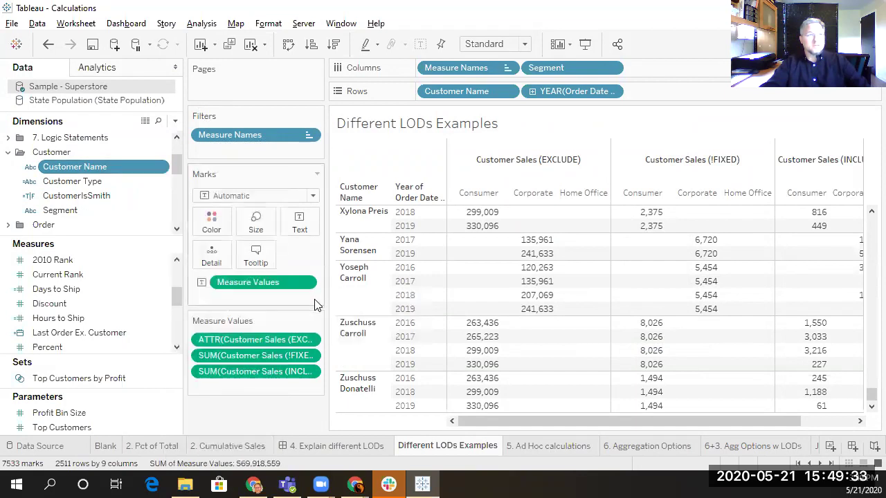
# Open the Customer Name - Split 3 calculation and examine its SPLIT function and the Customer Name string argument
pyautogui.click(177, 229)
pyautogui.click(178, 230)
pyautogui.click(178, 230)
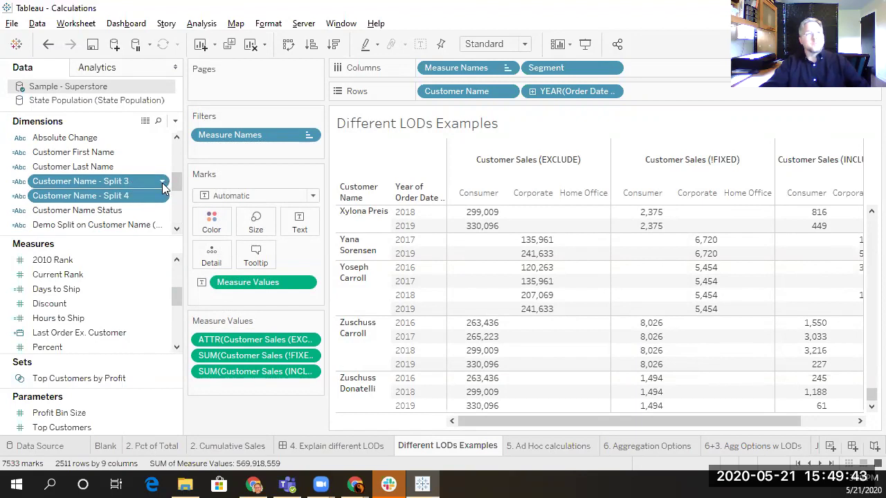
pyautogui.click(105, 167)
pyautogui.click(162, 182)
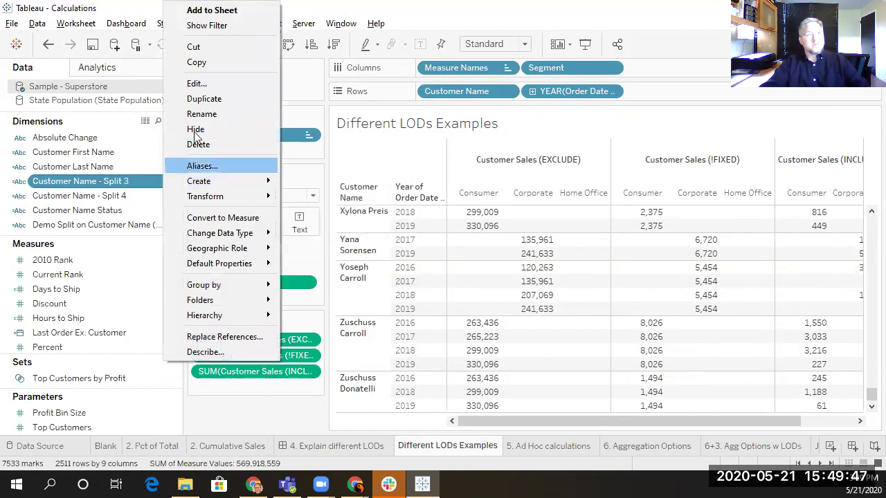
pyautogui.click(218, 85)
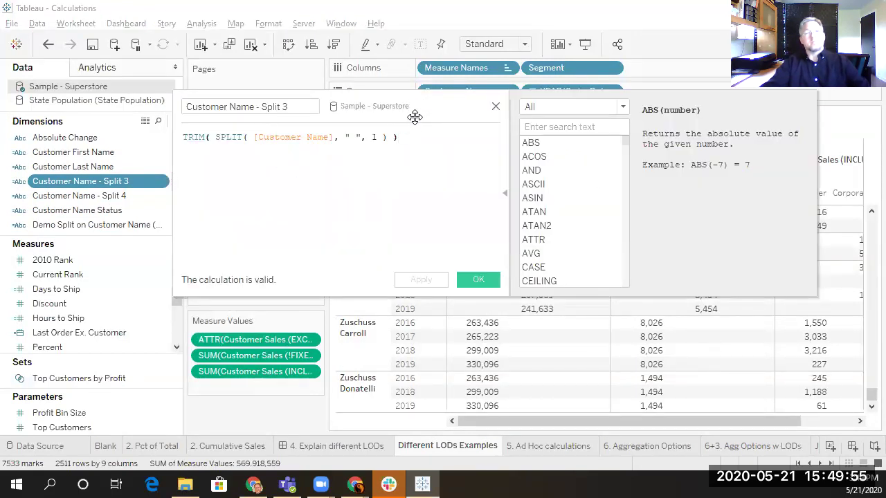
pyautogui.click(235, 137)
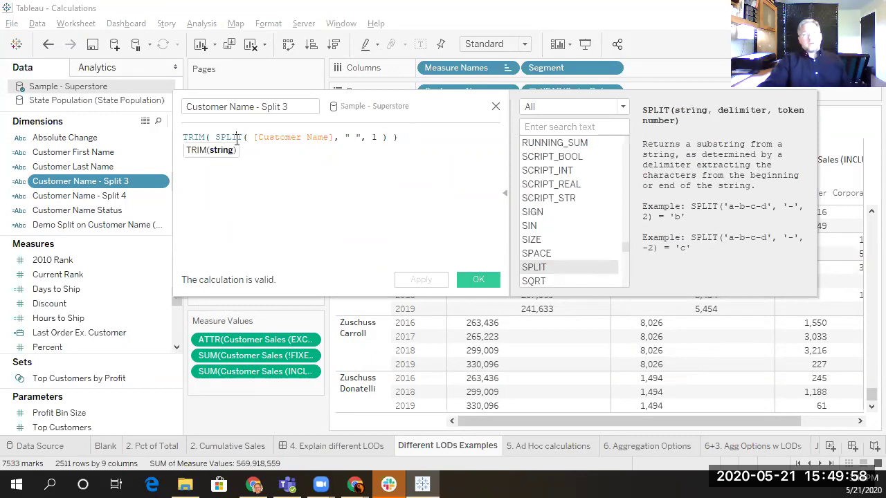
pyautogui.click(287, 138)
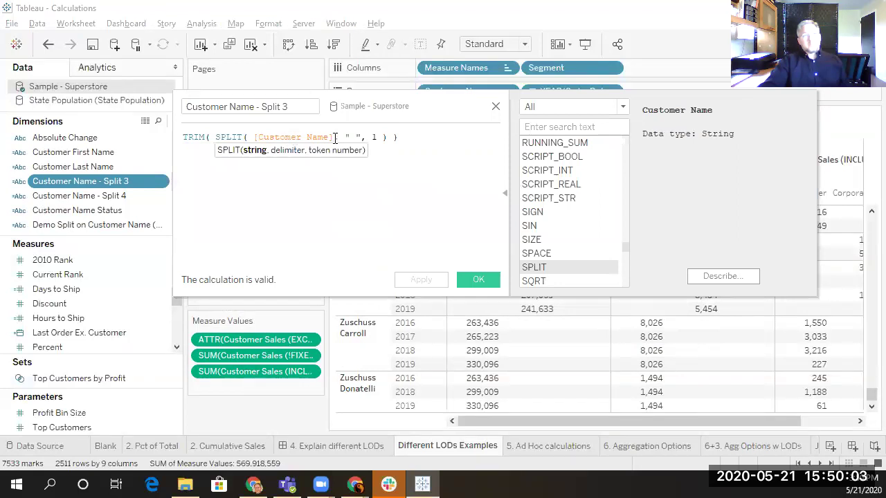
# Examine the space delimiter and the token number argument of SPLIT in the Customer Name - Split 3 formula
pyautogui.click(356, 137)
pyautogui.moveTo(346, 138); pyautogui.dragTo(361, 137)
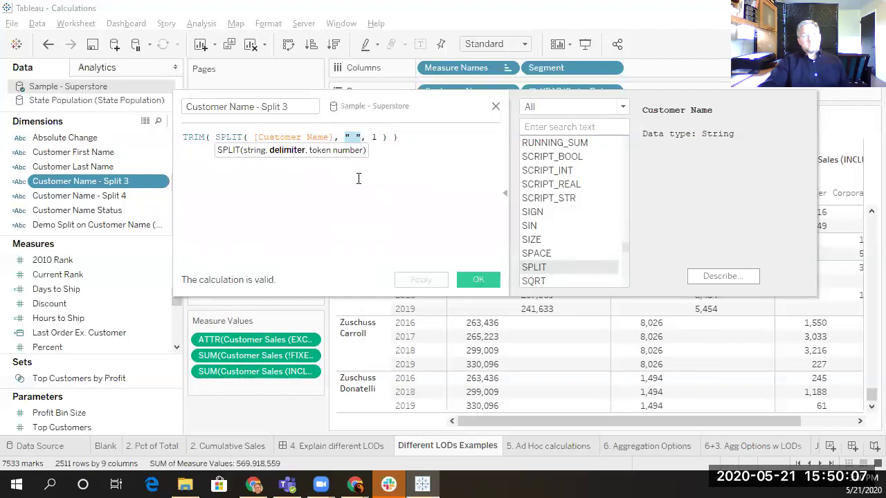
pyautogui.click(360, 198)
pyautogui.click(346, 137)
pyautogui.moveTo(359, 136); pyautogui.dragTo(344, 137)
pyautogui.click(362, 182)
pyautogui.click(377, 136)
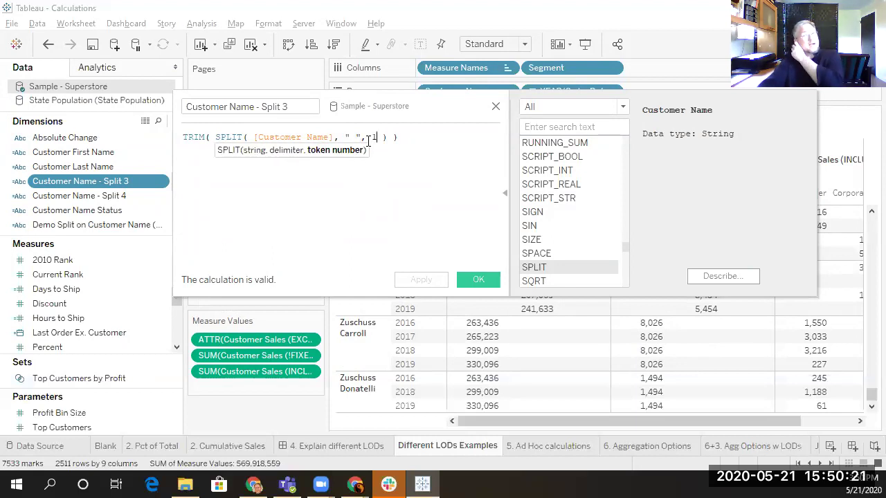
# Read the SPLIT function's description and examples, then close the Customer Name - Split 3 calculation unchanged
pyautogui.click(554, 268)
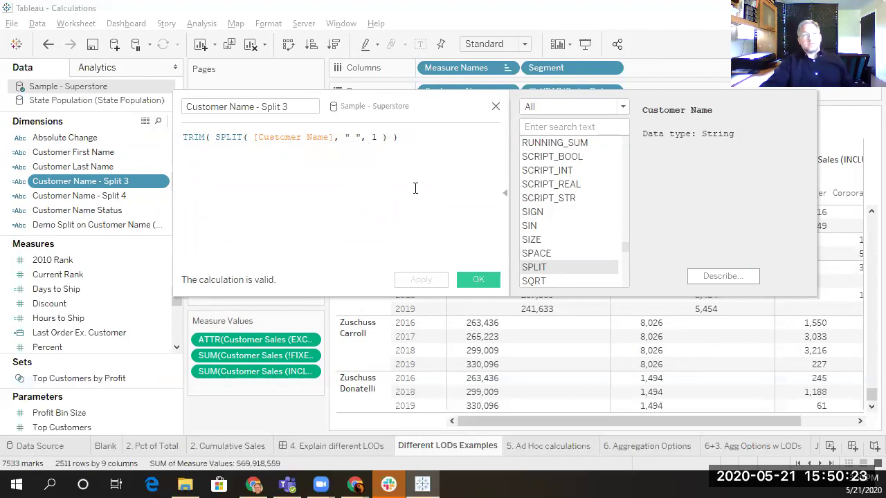
pyautogui.click(233, 137)
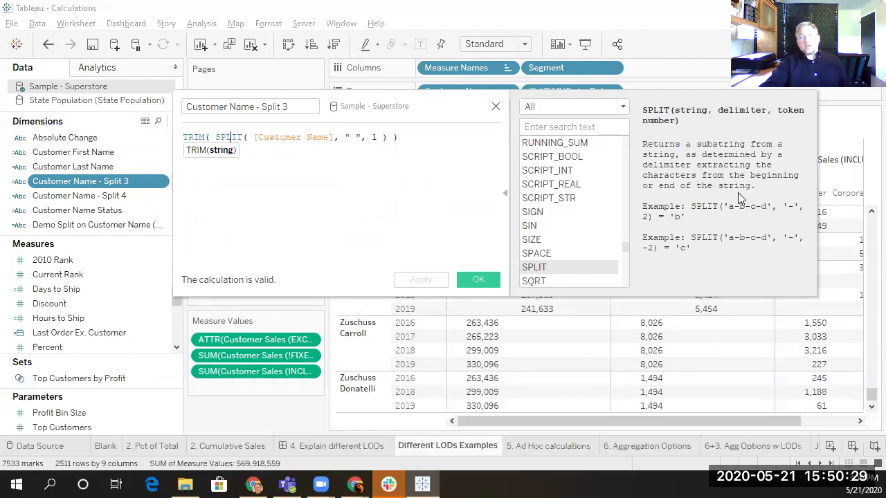
pyautogui.click(351, 137)
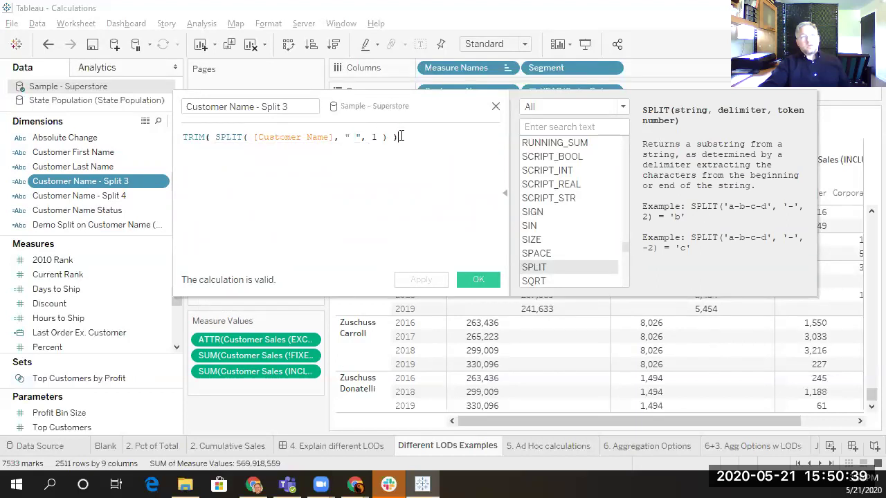
pyautogui.click(495, 106)
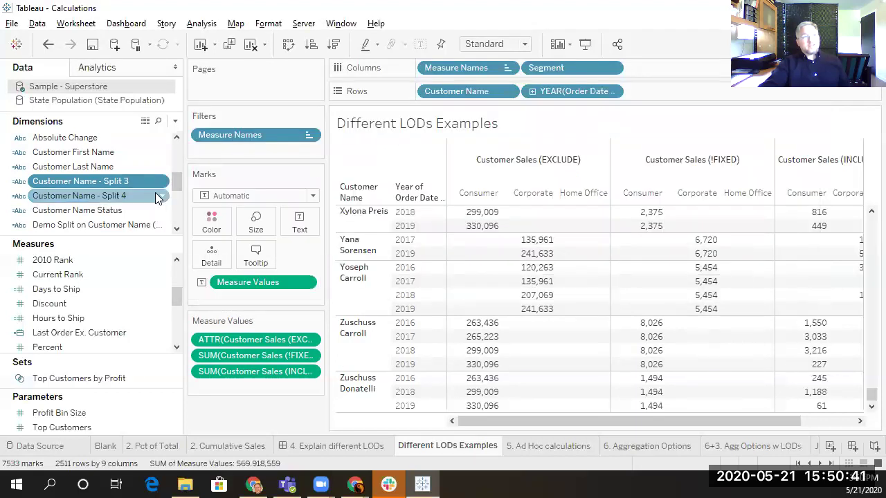
# Open the Customer Name - Split 4 calculation, examine its delimiter and token number, and close it unchanged
pyautogui.rightClick(164, 195)
pyautogui.click(197, 84)
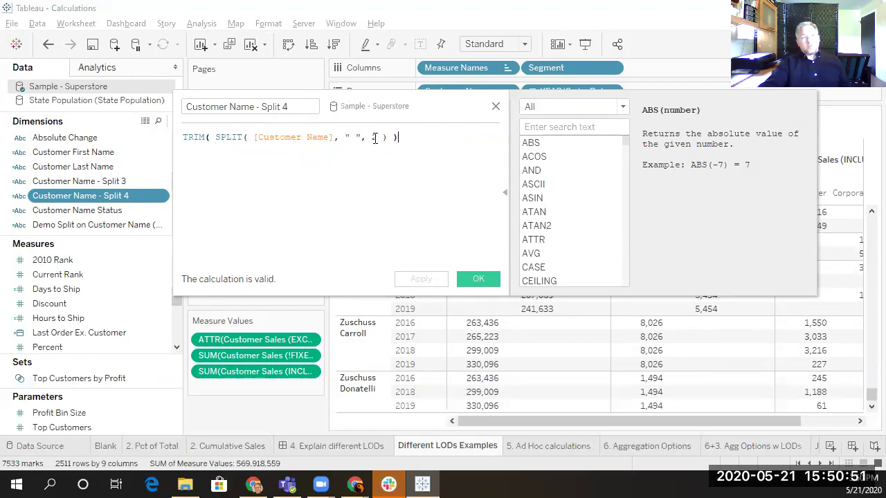
pyautogui.click(347, 137)
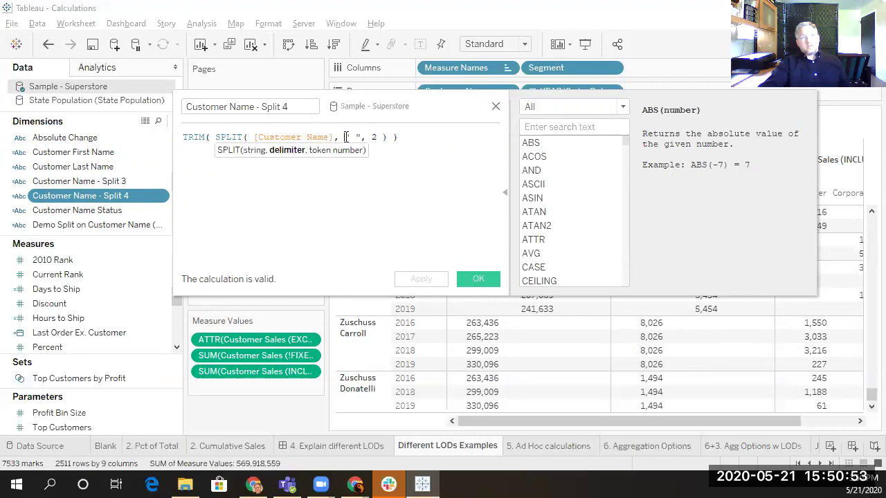
pyautogui.click(375, 136)
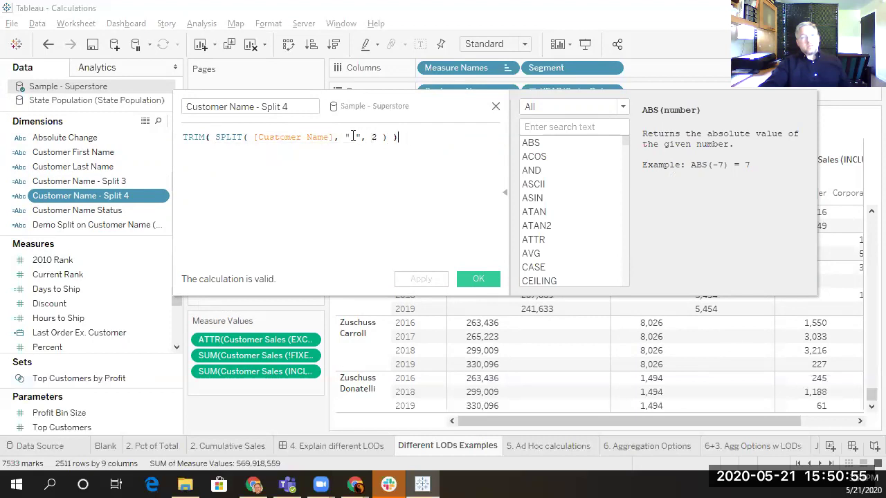
pyautogui.moveTo(345, 137); pyautogui.dragTo(358, 136)
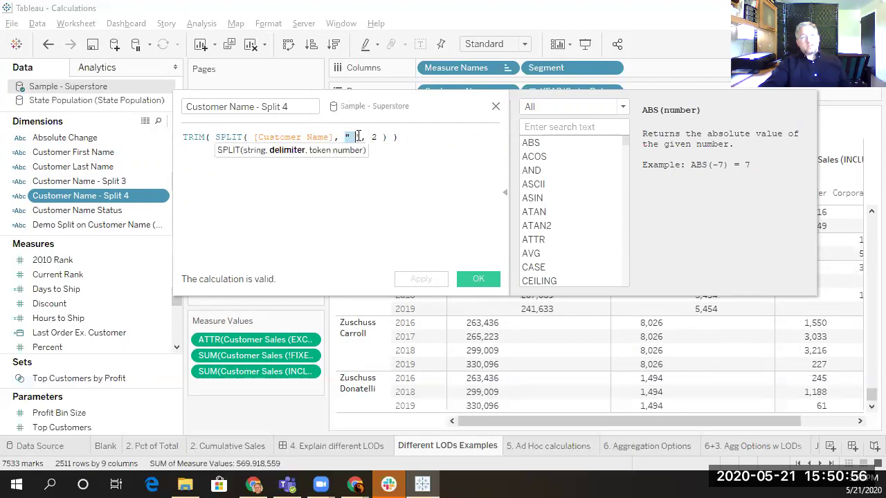
pyautogui.click(407, 137)
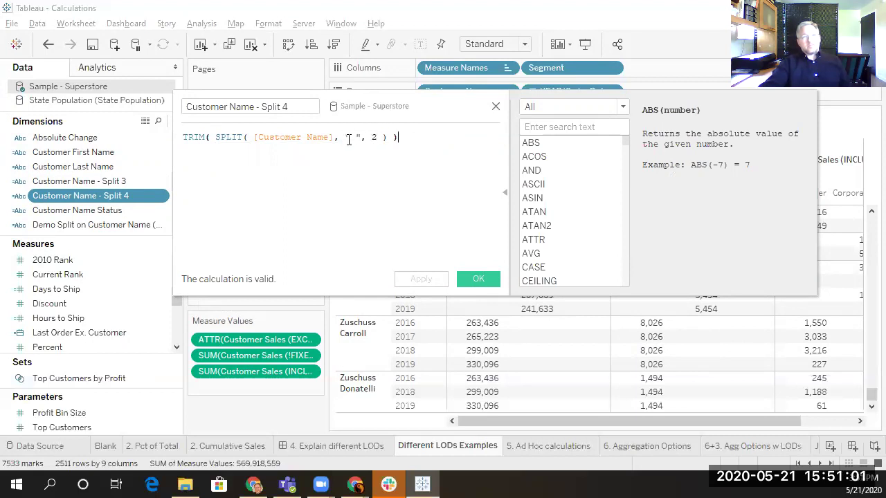
pyautogui.click(348, 140)
pyautogui.click(408, 141)
pyautogui.click(496, 106)
# View the description of the Customer Name - Split 4 field and look through its formula and domain members
pyautogui.moveTo(177, 185); pyautogui.dragTo(178, 211)
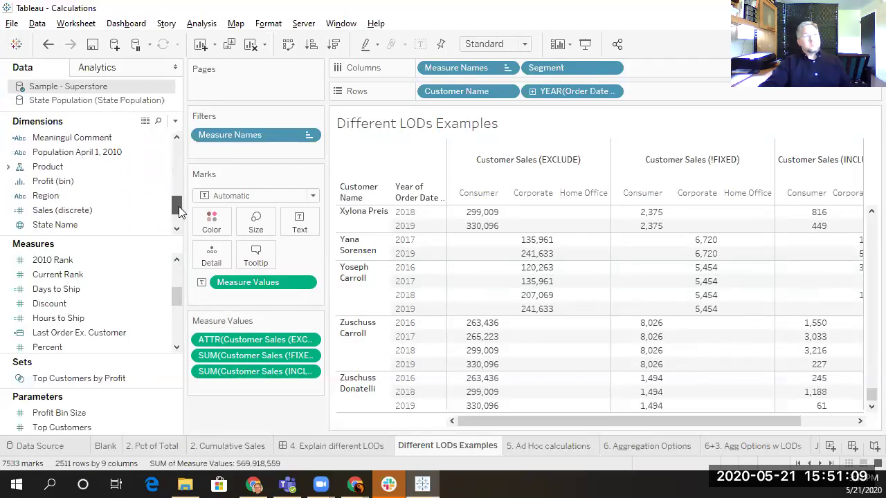
pyautogui.moveTo(178, 207); pyautogui.dragTo(179, 179)
pyautogui.keyDown('ctrl'); pyautogui.click(137, 182); pyautogui.keyUp('ctrl')
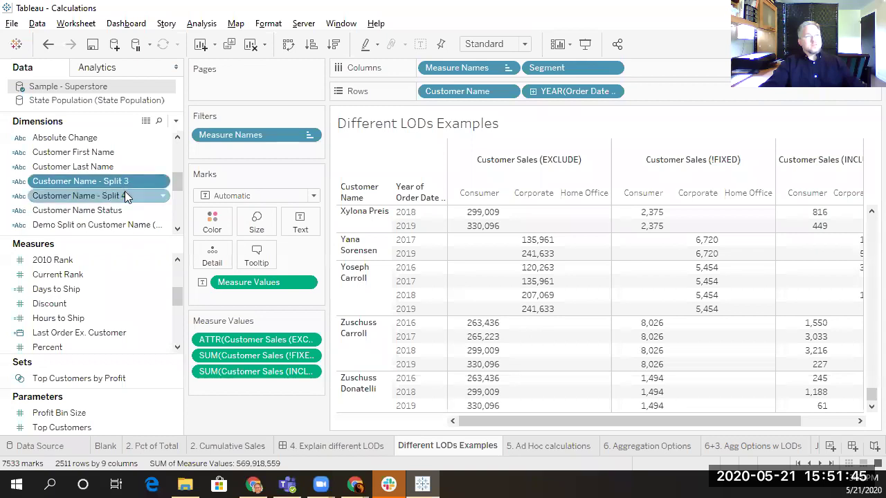
pyautogui.click(164, 197)
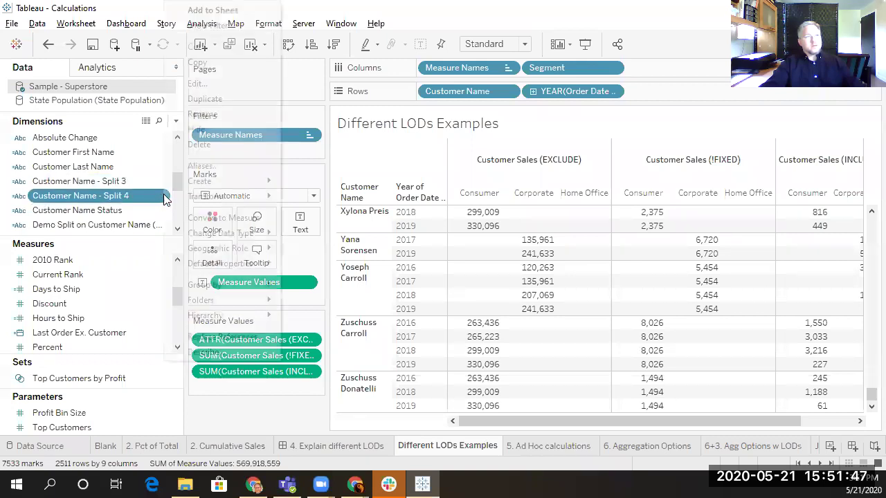
pyautogui.click(201, 353)
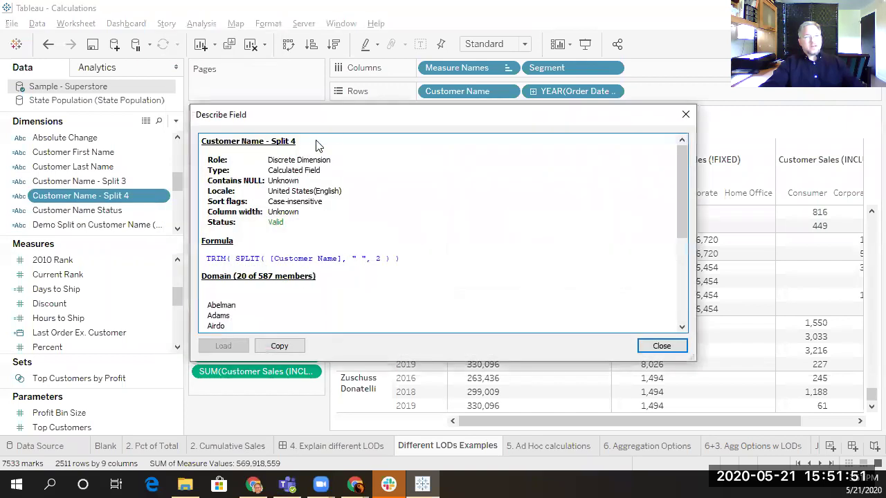
pyautogui.moveTo(334, 116); pyautogui.dragTo(344, 65)
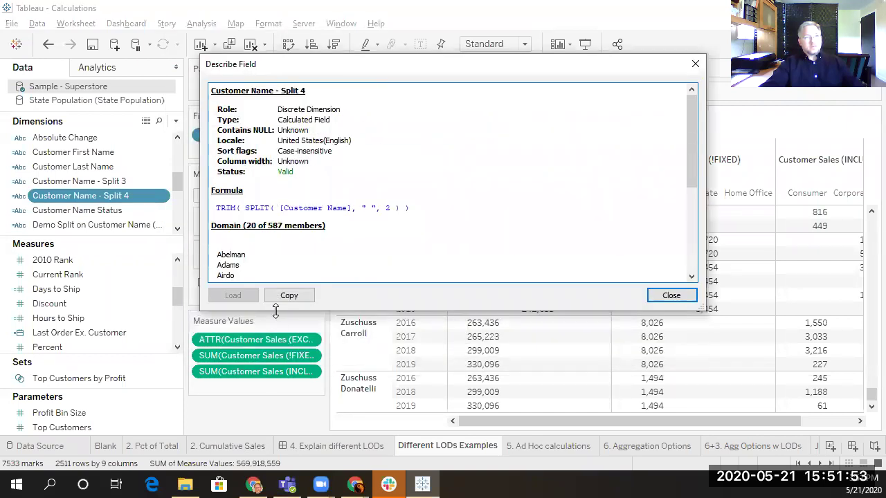
pyautogui.moveTo(275, 312); pyautogui.dragTo(263, 420)
pyautogui.scroll(-3, 273, 320)
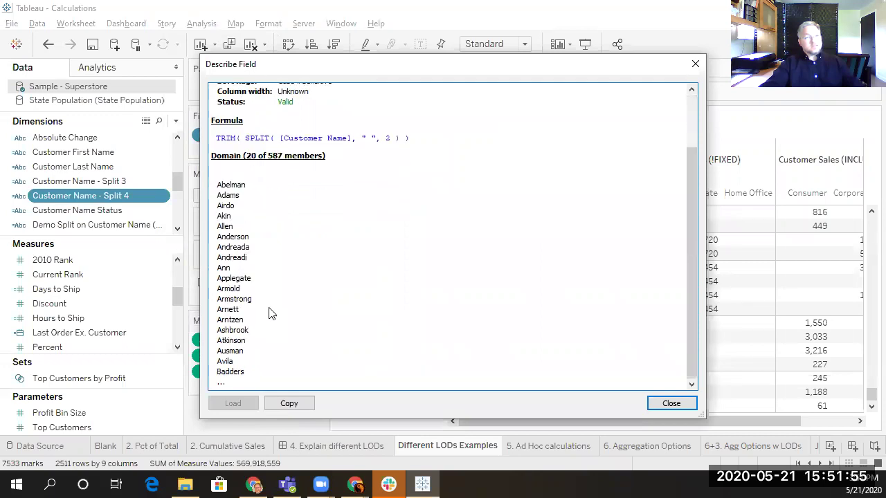
pyautogui.click(669, 409)
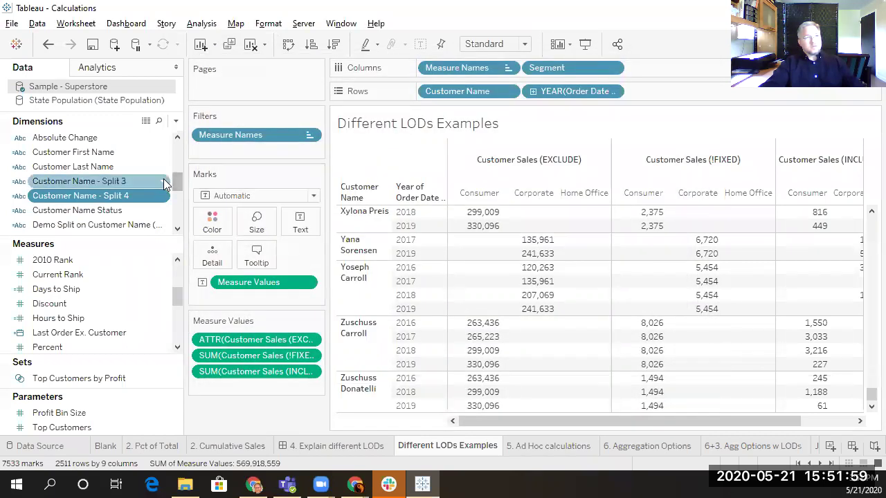
# View the description of the Customer Name - Split 3 field and look through its domain members
pyautogui.rightClick(165, 183)
pyautogui.click(209, 349)
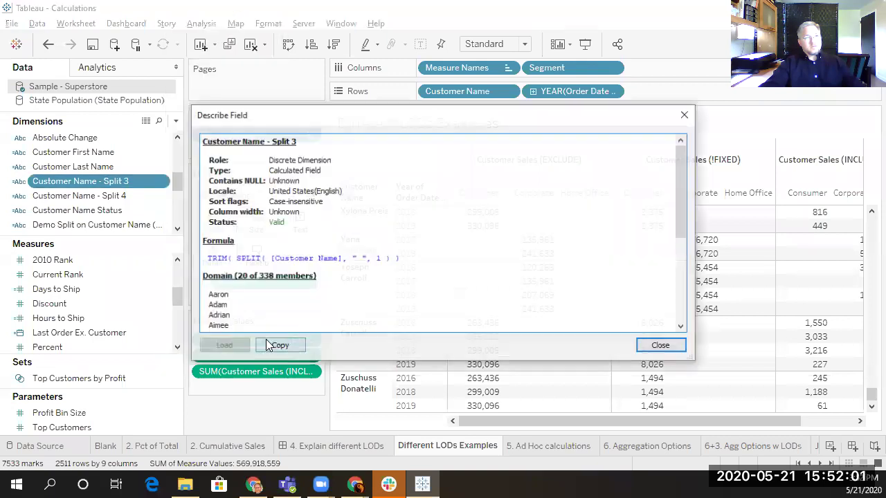
pyautogui.scroll(-4, 256, 290)
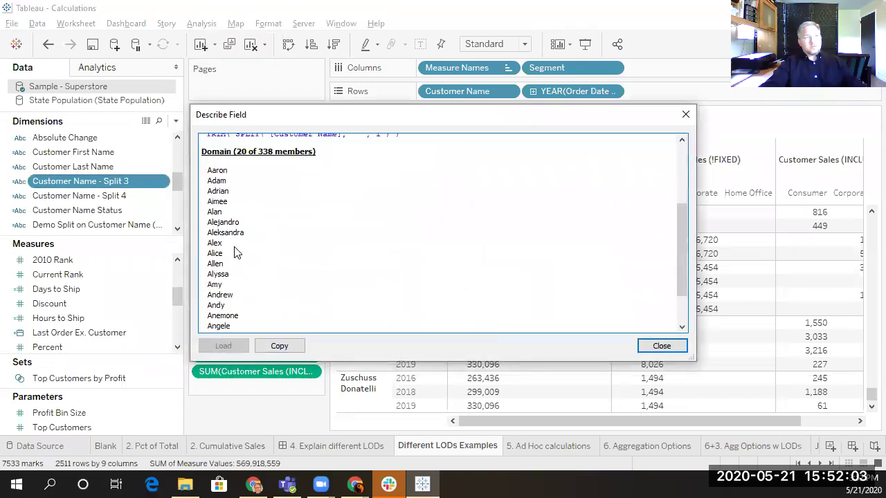
pyautogui.click(637, 346)
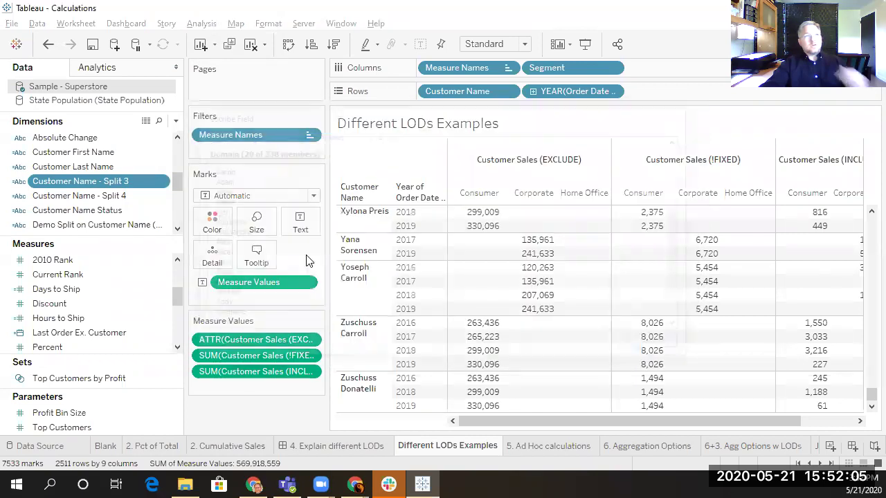
# Create a calculated field from Customer Name - Split 4 and name it "Customer Last, First"
pyautogui.rightClick(164, 196)
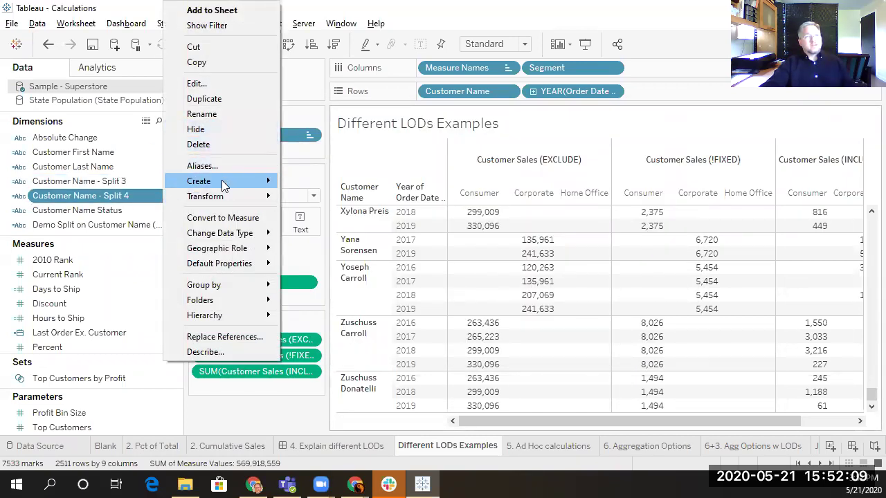
pyautogui.moveTo(224, 181)
pyautogui.click(325, 183)
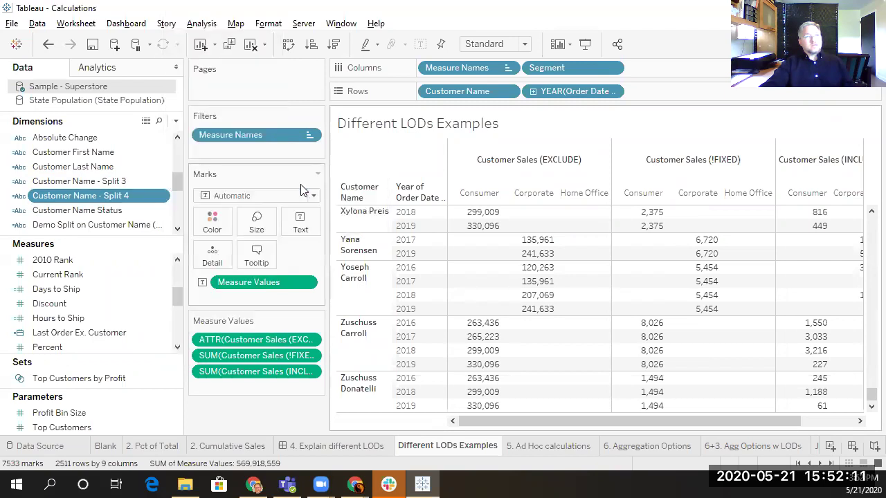
pyautogui.write('Customer Last')
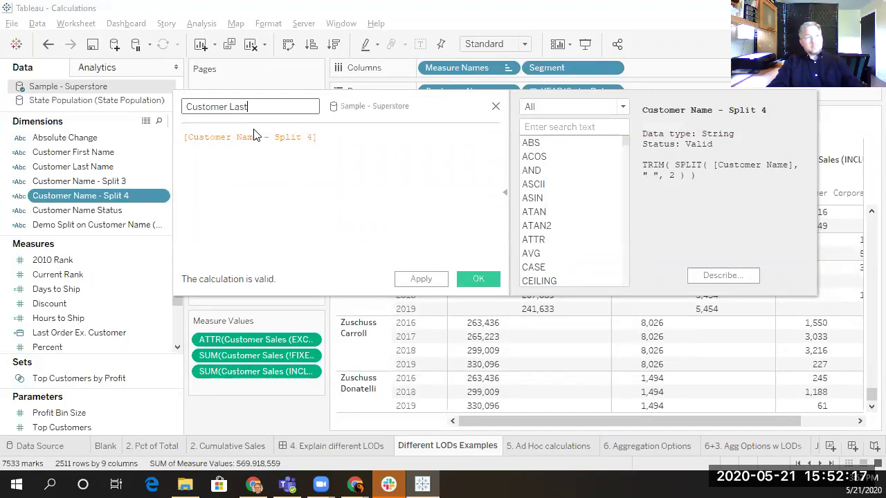
pyautogui.press('BackSpace')
pyautogui.press('BackSpace')
pyautogui.press('BackSpace')
# Extend the formula after [Customer Name - Split 4] with a comma, a space and the [Customer Name - Split 3] field
pyautogui.click(360, 134)
pyautogui.write(', ')
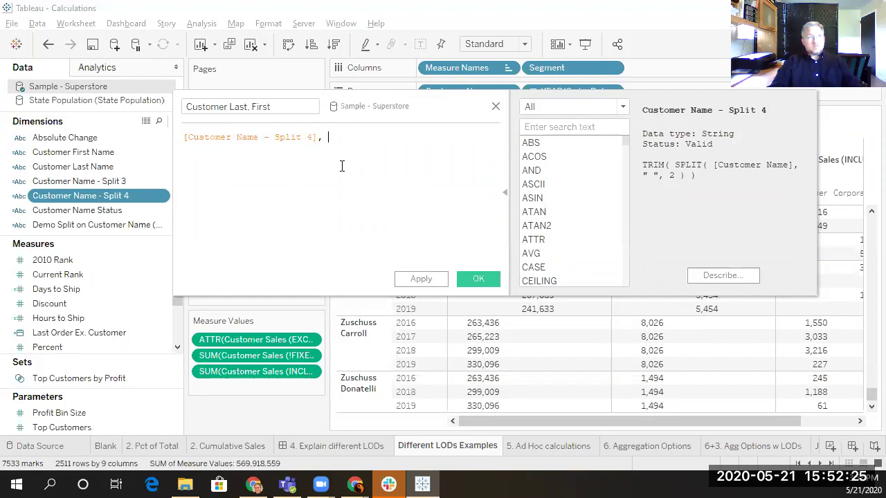
pyautogui.write('[Custom')
pyautogui.press('Down')
pyautogui.press('Down')
pyautogui.press('Down')
pyautogui.press('Down')
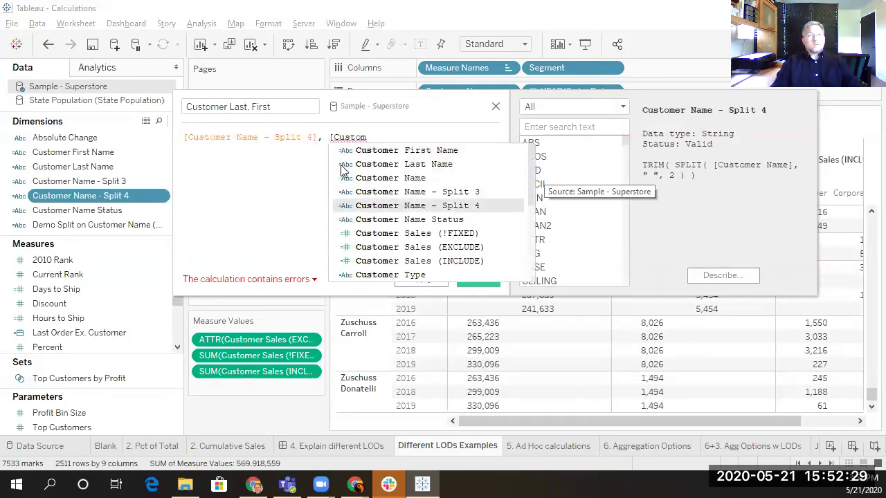
pyautogui.press('Return')
pyautogui.press('BackSpace')
pyautogui.press('BackSpace')
pyautogui.write('3')
pyautogui.press('Return')
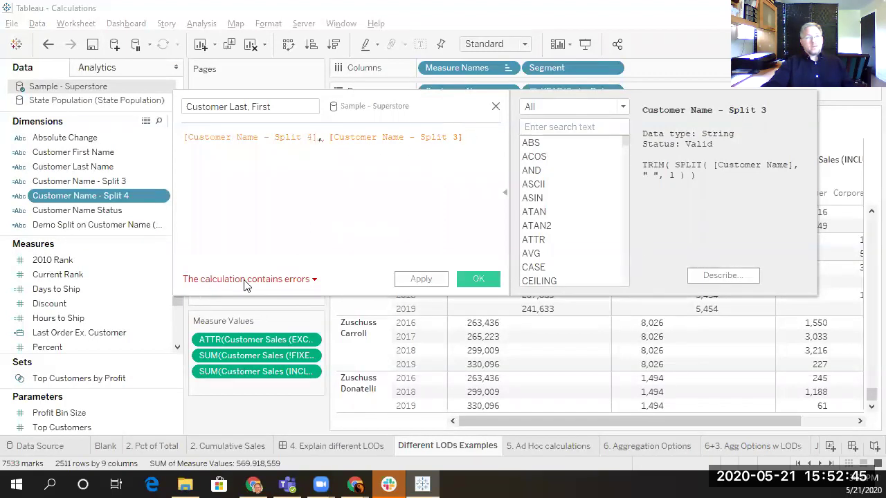
# Check the calculation error and replace the comma between the two Customer Name split fields with a + operator
pyautogui.click(314, 280)
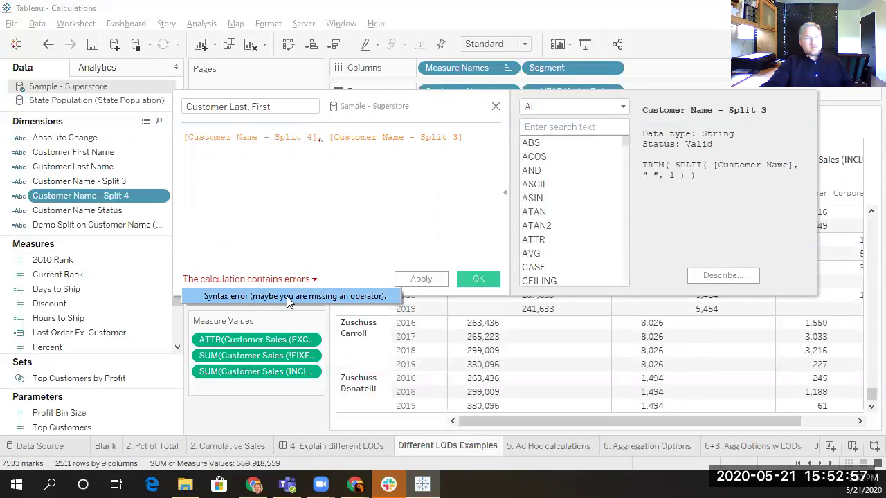
pyautogui.click(284, 242)
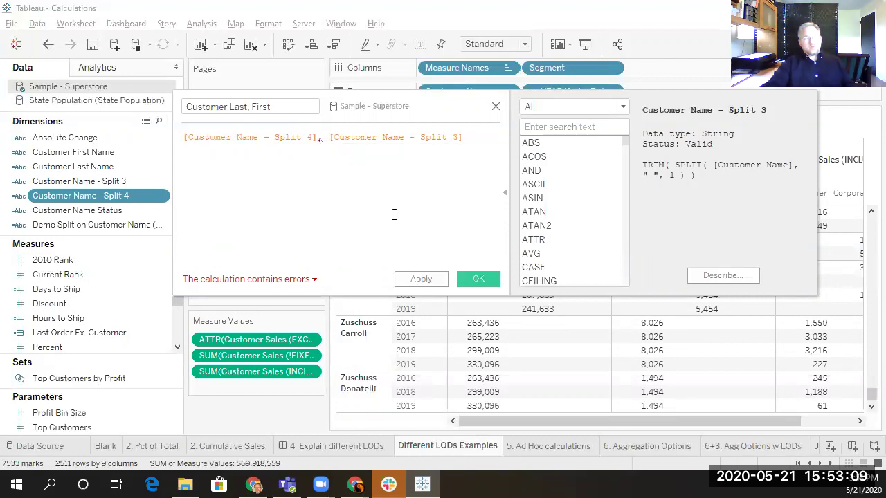
pyautogui.press('BackSpace')
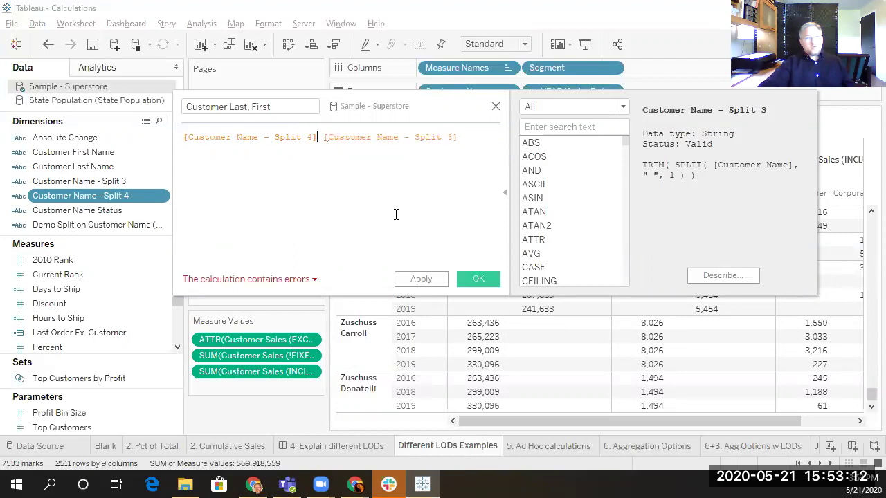
pyautogui.click(313, 279)
pyautogui.click(340, 190)
pyautogui.click(318, 137)
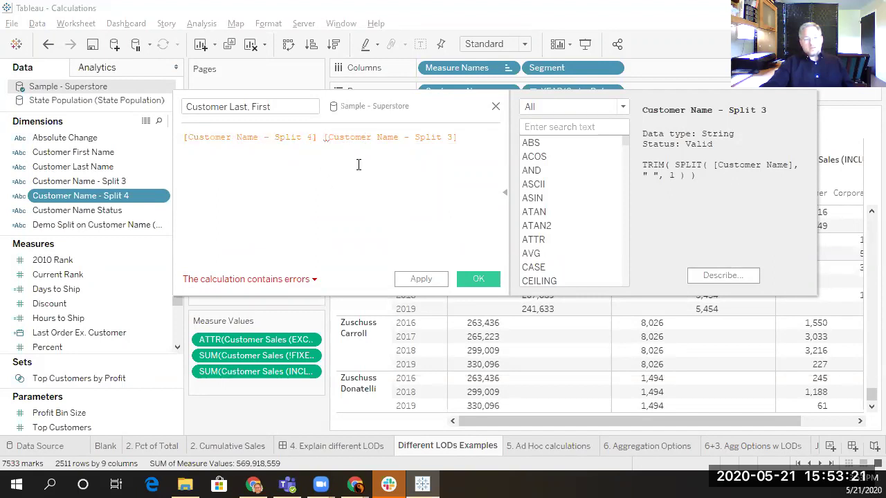
pyautogui.write('+')
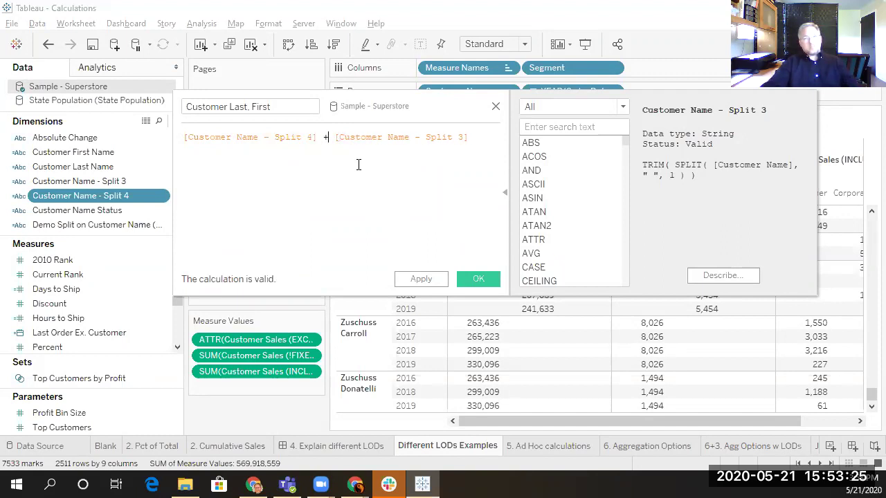
# Filter the function reference to String functions and look through the list
pyautogui.click(613, 107)
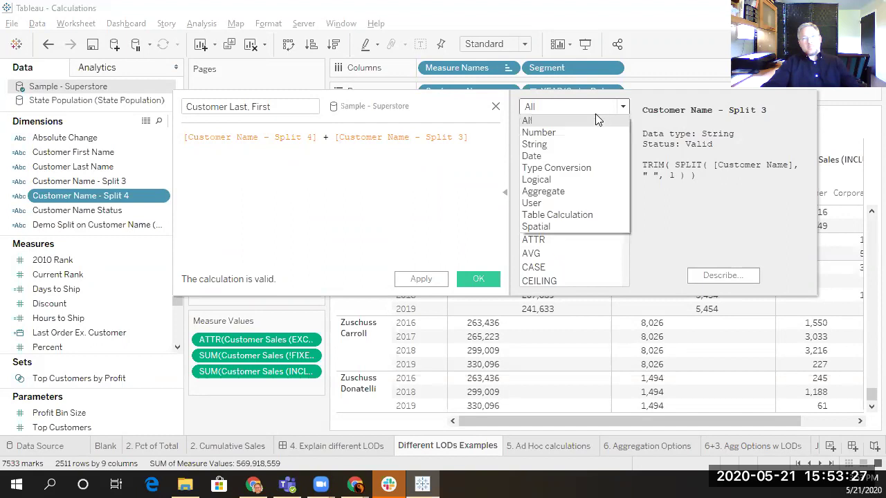
pyautogui.click(536, 142)
pyautogui.scroll(-3, 570, 174)
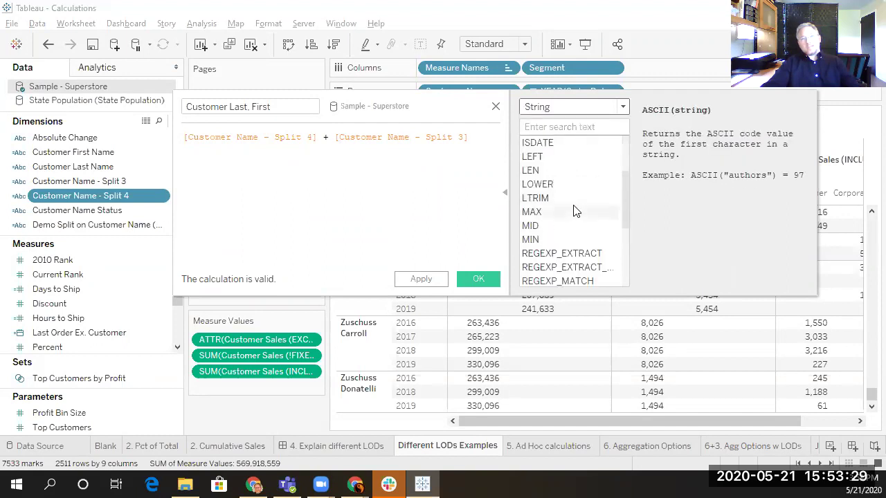
pyautogui.scroll(-3, 573, 198)
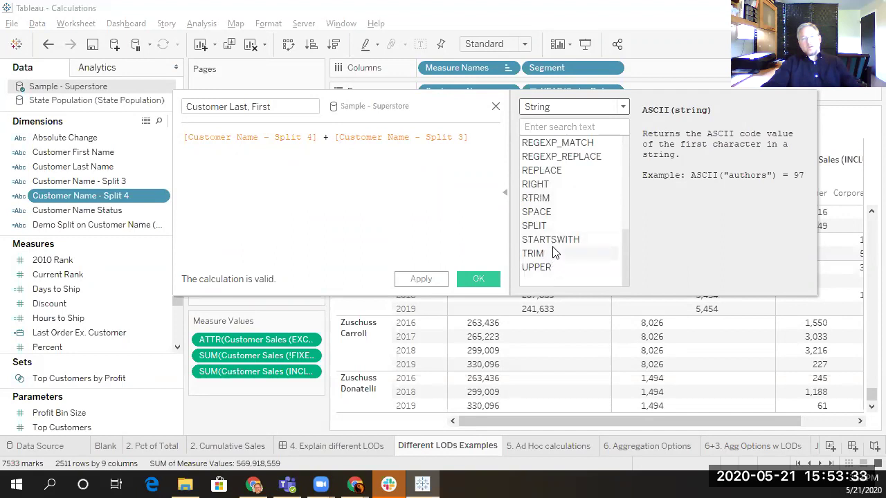
pyautogui.scroll(2, 573, 214)
pyautogui.scroll(4, 573, 214)
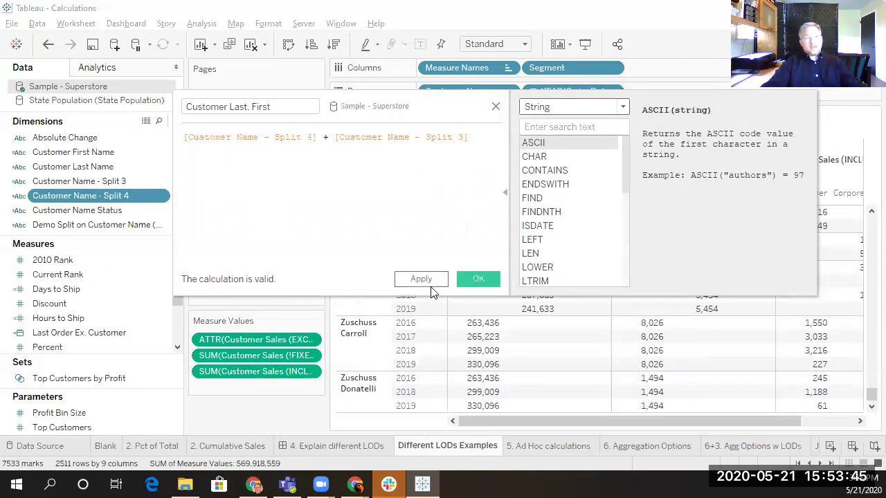
# Save the calculated field and place Customer Last, First on Rows ahead of Customer Name
pyautogui.click(487, 282)
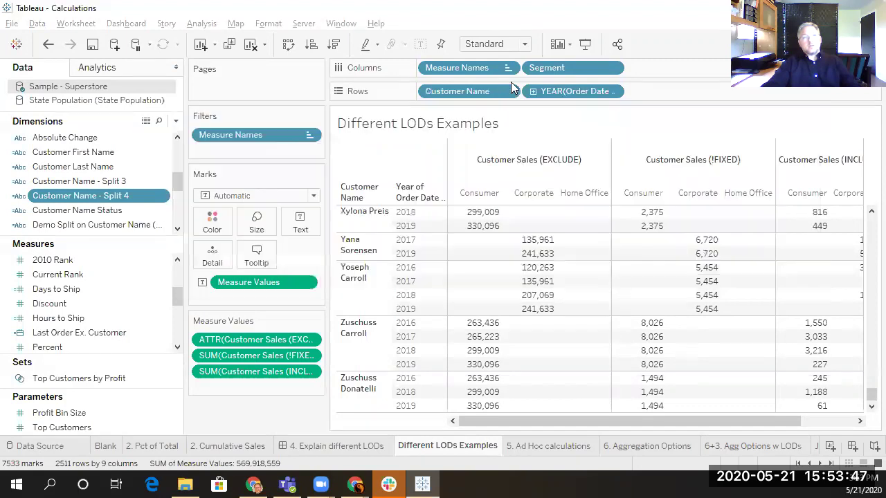
pyautogui.moveTo(77, 181); pyautogui.dragTo(417, 91)
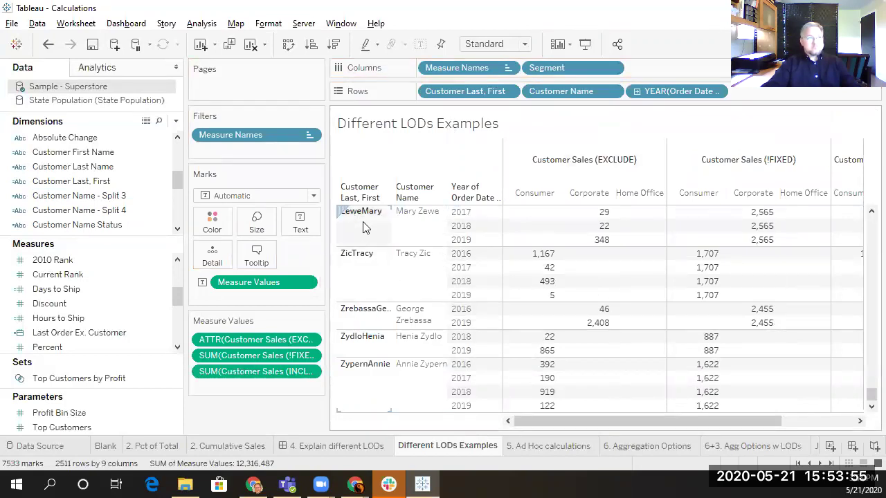
# Edit Customer Last, First and insert a comma and a second + operator between the two split fields
pyautogui.rightClick(159, 181)
pyautogui.click(204, 84)
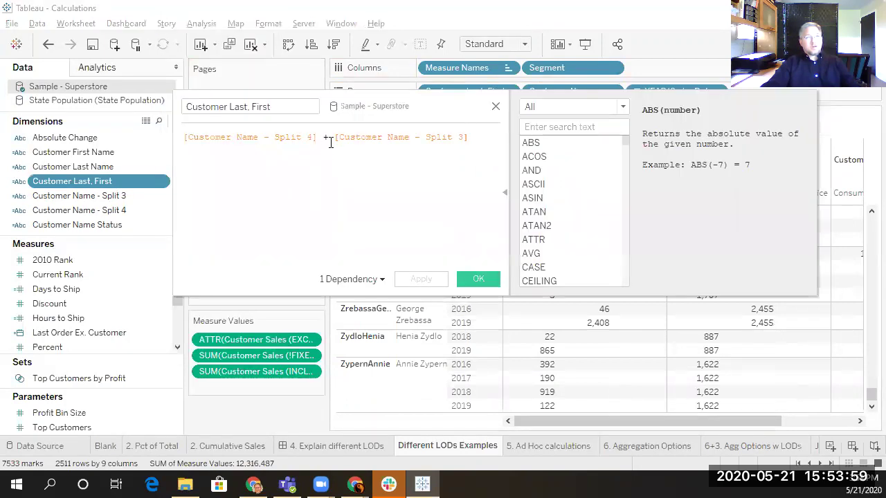
pyautogui.write('+')
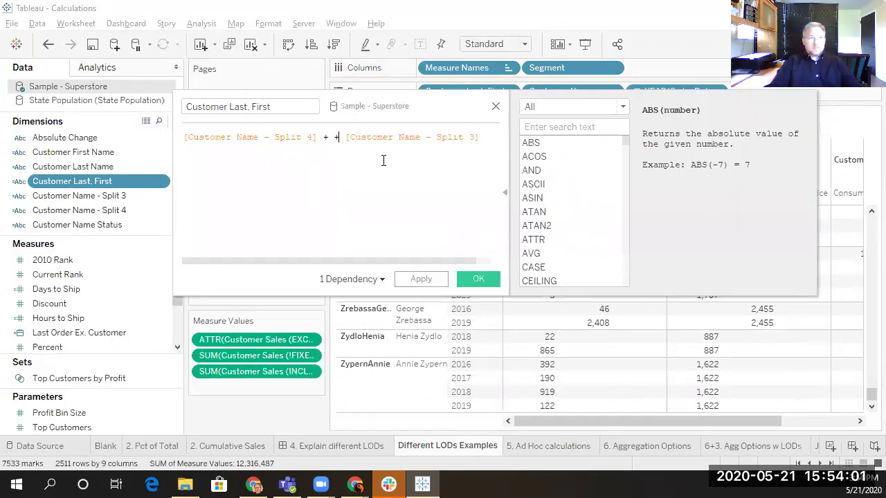
pyautogui.press('Left')
pyautogui.press('Left')
pyautogui.write(',')
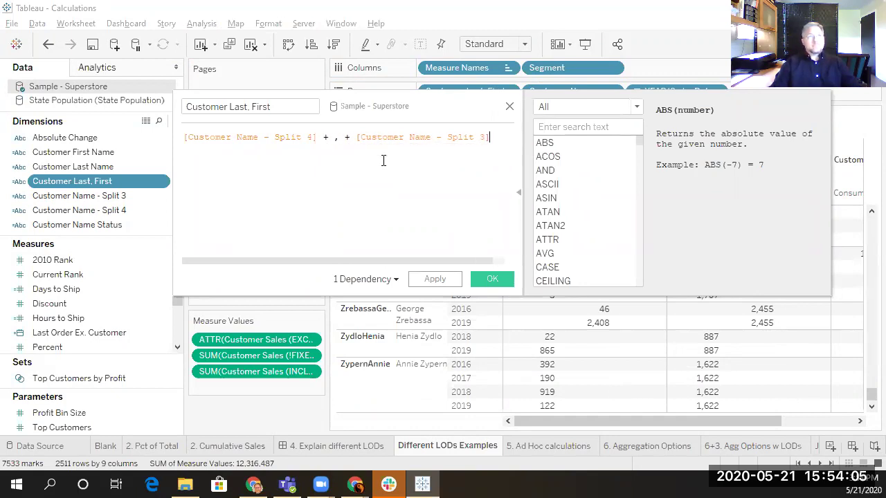
pyautogui.moveTo(298, 280)
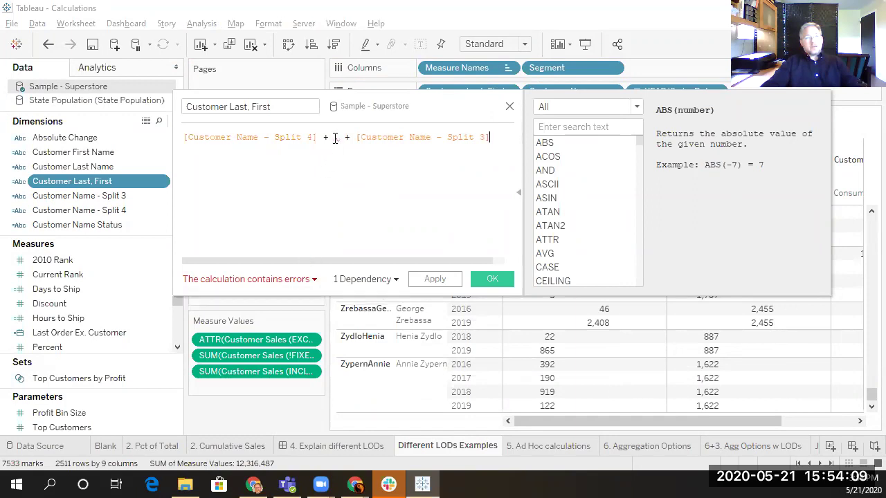
# Turn the bare comma in the formula into the quoted string ", " with a trailing space
pyautogui.doubleClick(299, 138)
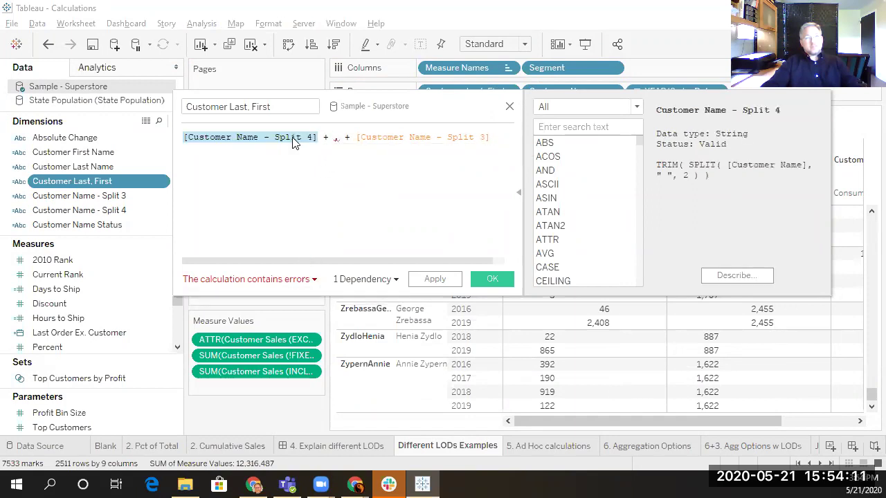
pyautogui.doubleClick(398, 137)
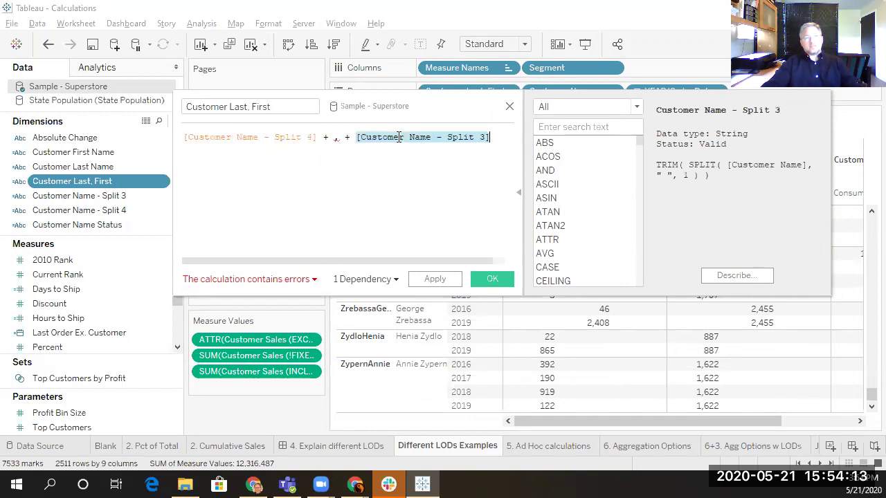
pyautogui.doubleClick(337, 137)
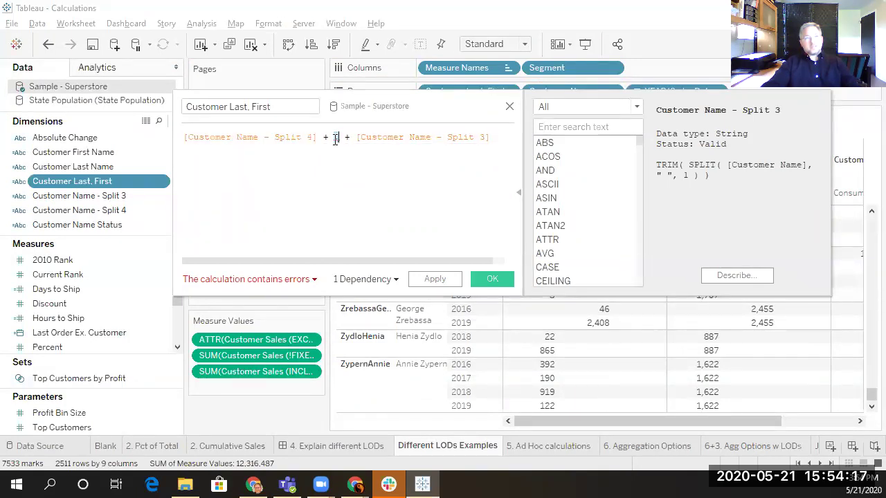
pyautogui.moveTo(332, 139)
pyautogui.write('",')
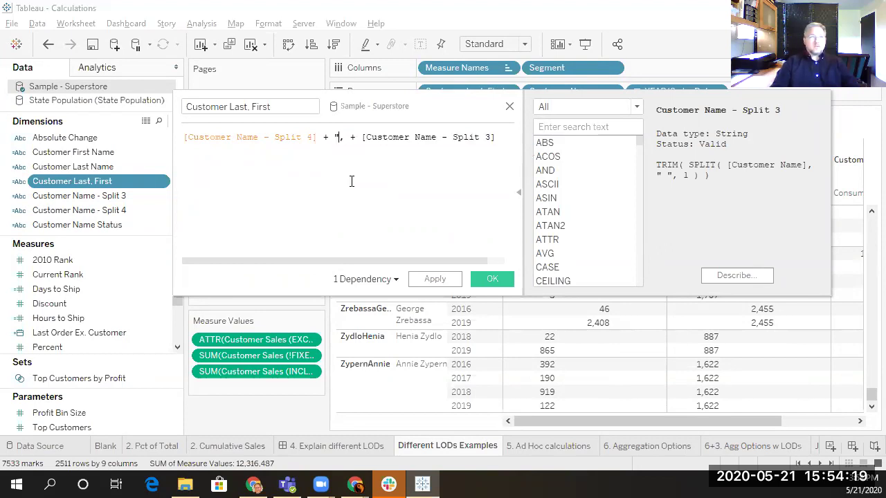
pyautogui.write(' "')
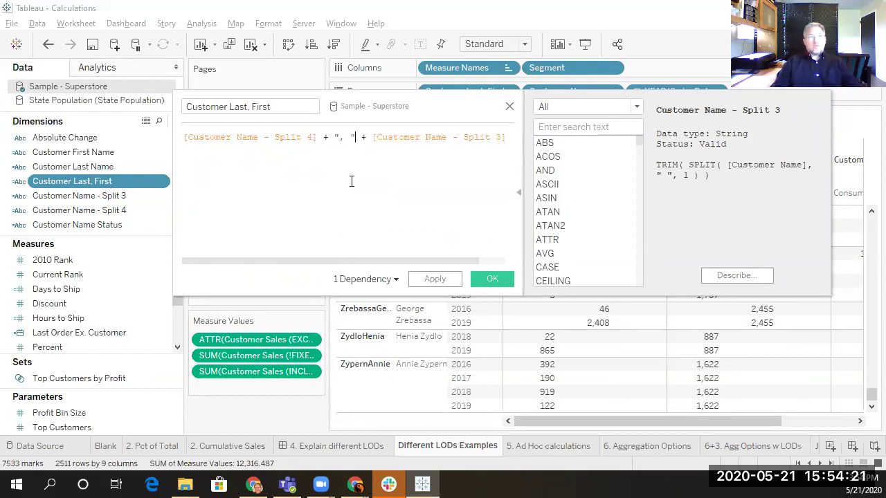
# Highlight the ", " string in the formula, apply the calculation to the view and close the editor
pyautogui.hotkey('shift', 'Left')
pyautogui.hotkey('shift', 'Left')
pyautogui.hotkey('shift', 'Left')
pyautogui.hotkey('shift', 'Left')
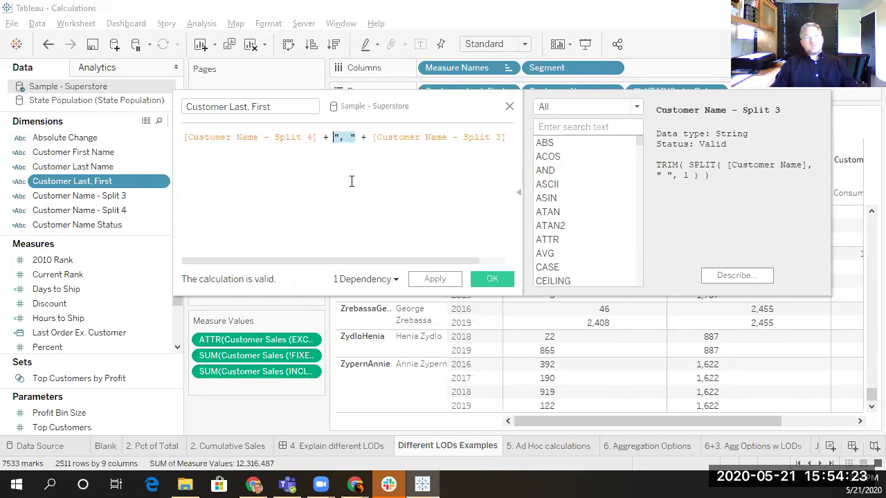
pyautogui.press('Right')
pyautogui.press('Left')
pyautogui.hotkey('shift', 'Left')
pyautogui.press('End')
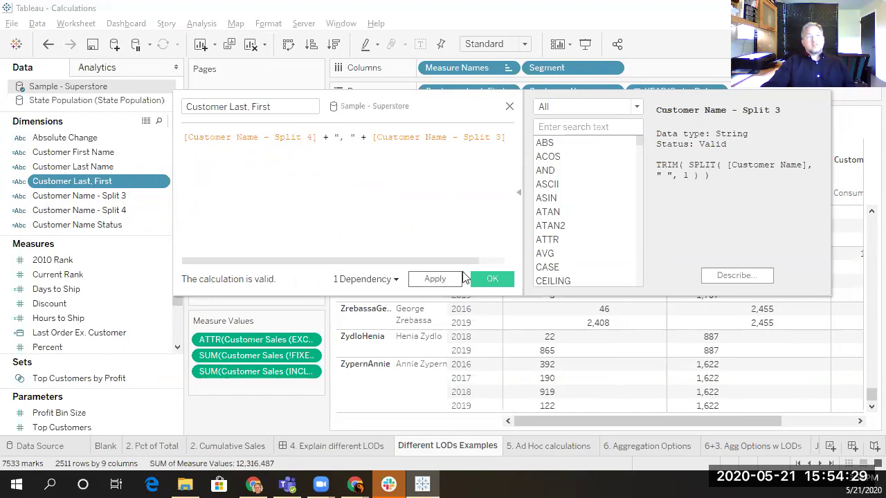
pyautogui.click(434, 279)
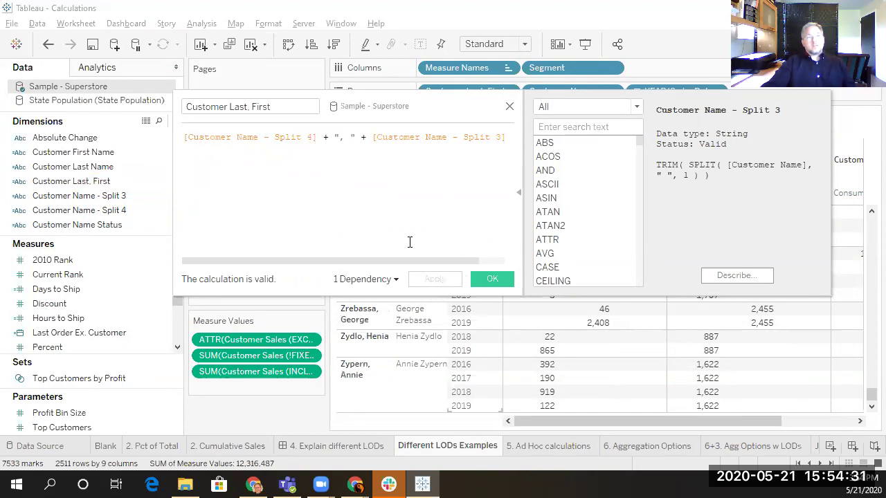
pyautogui.click(509, 107)
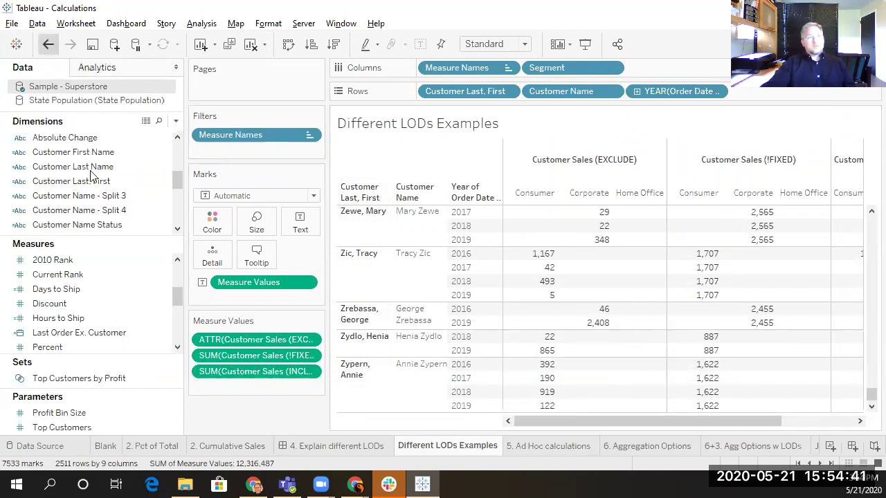
# Undo and redo the formula change to compare the name formats, and remove Customer Last, First from Rows
pyautogui.hotkey('ctrl', 'z')
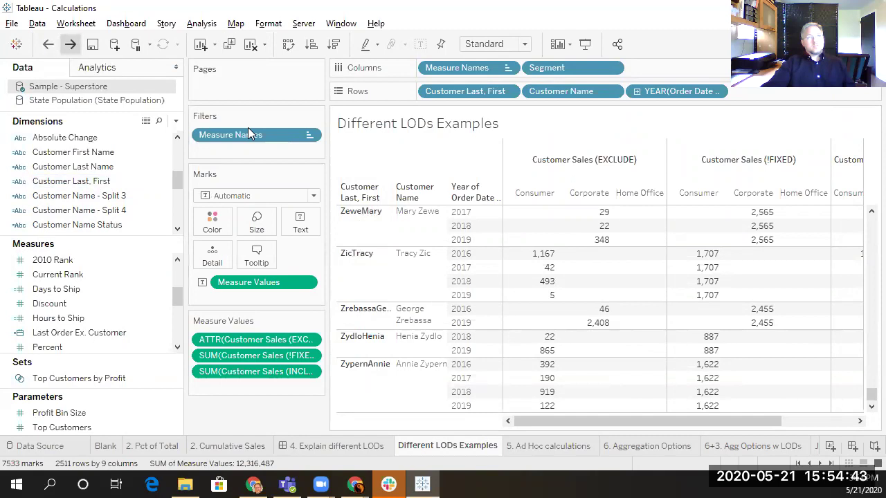
pyautogui.hotkey('ctrl', 'y')
pyautogui.moveTo(469, 96); pyautogui.dragTo(269, 407)
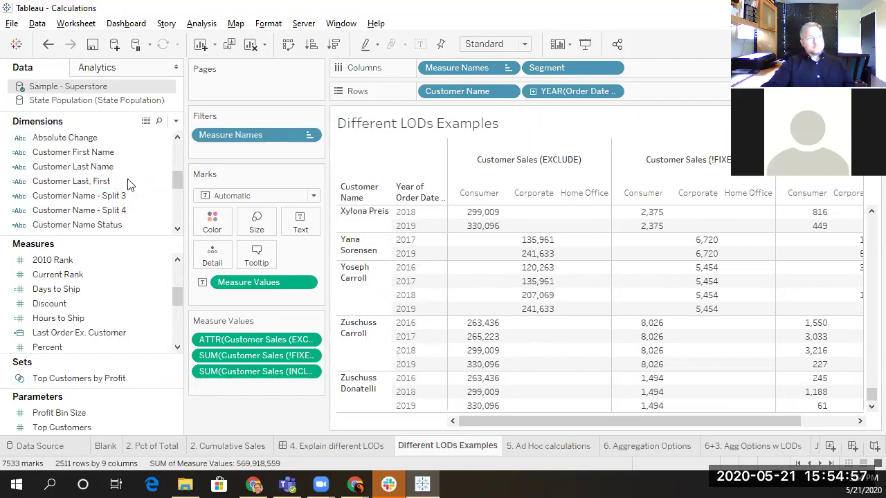
# Open the existing Customer Last Name calculation to view its formula and close it unchanged
pyautogui.click(95, 185)
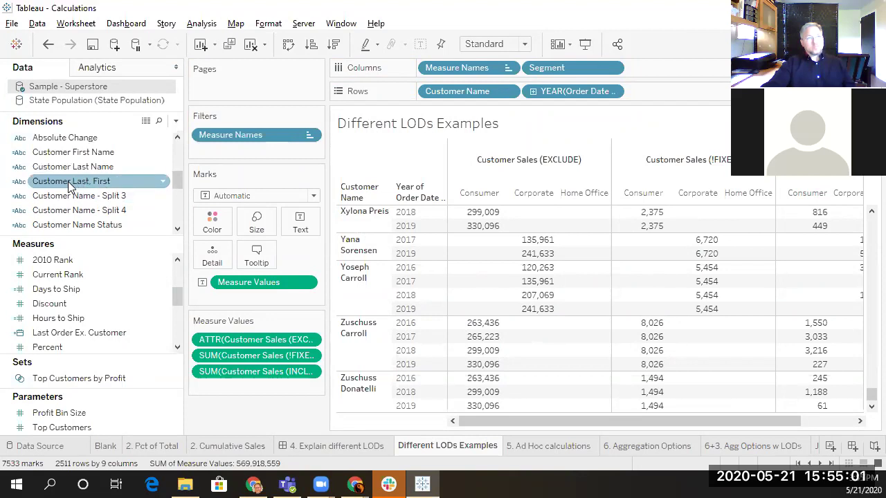
pyautogui.click(177, 180)
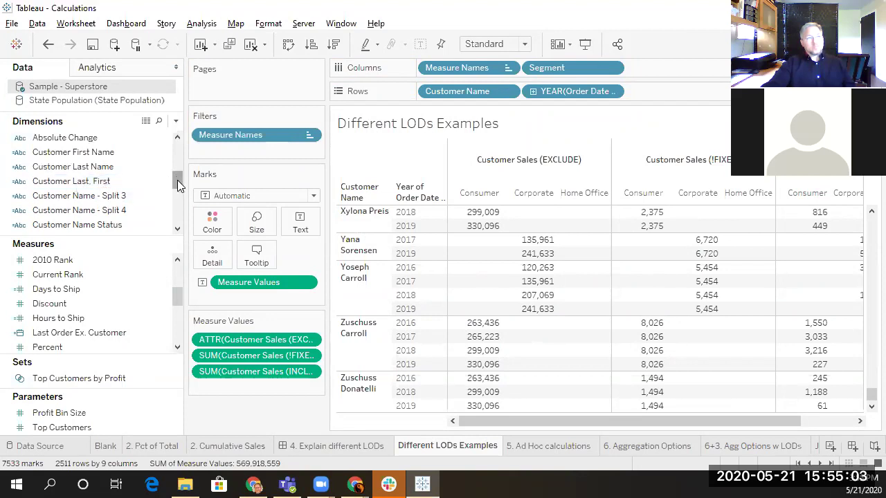
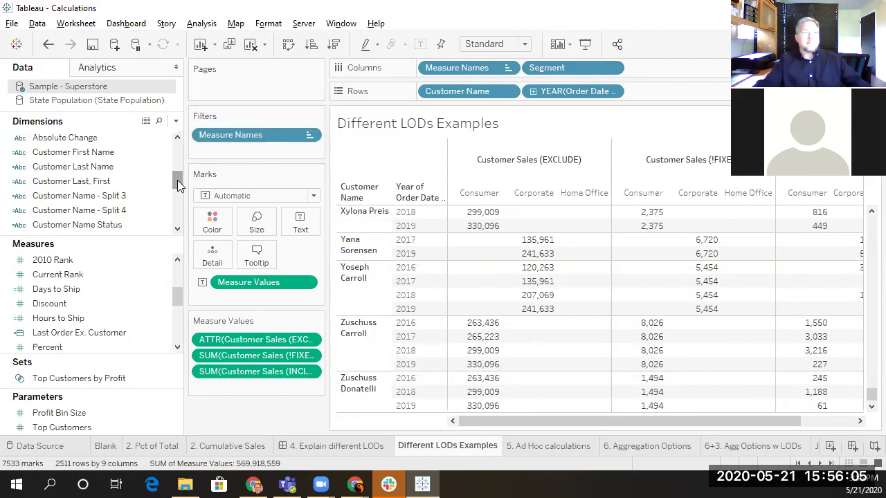
pyautogui.click(121, 193)
pyautogui.click(121, 167)
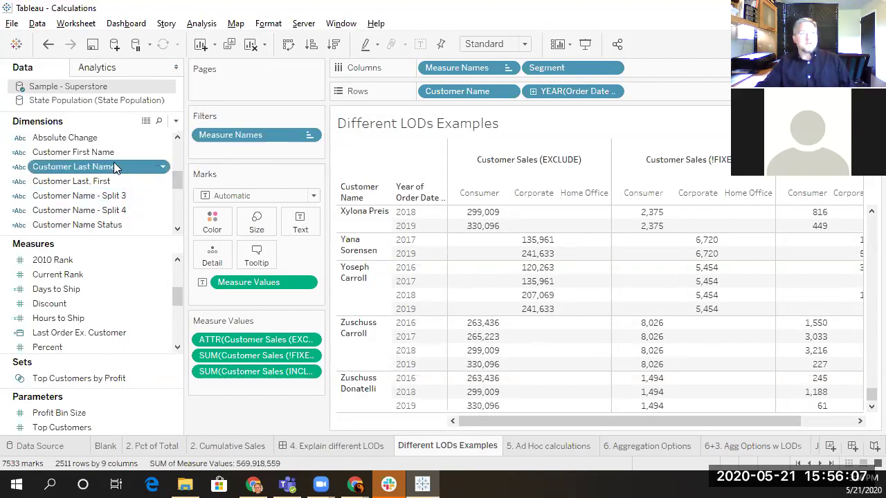
pyautogui.click(162, 167)
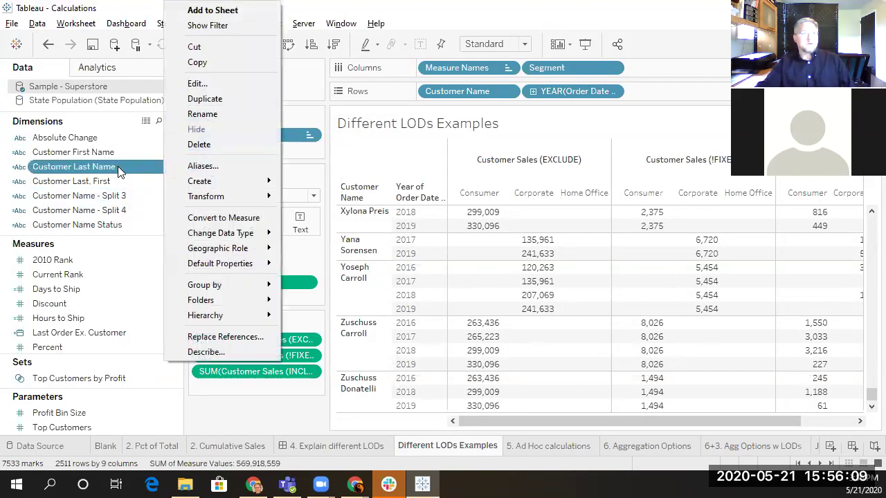
pyautogui.click(212, 84)
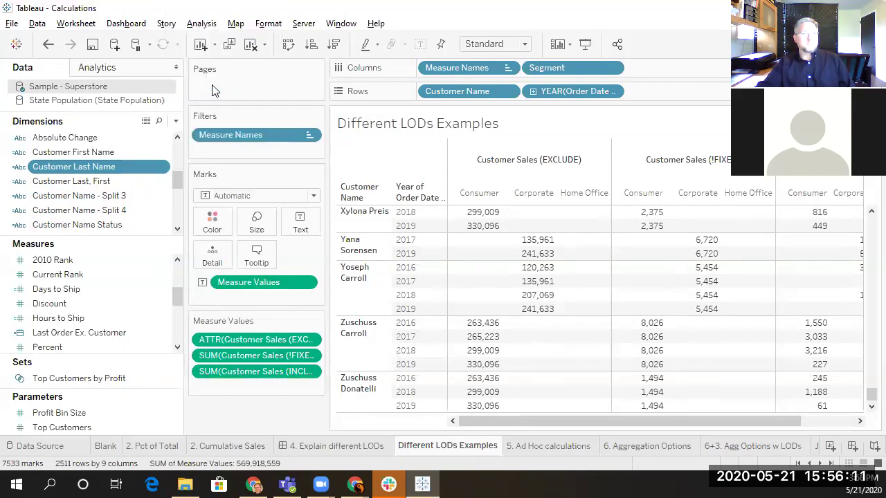
pyautogui.click(491, 279)
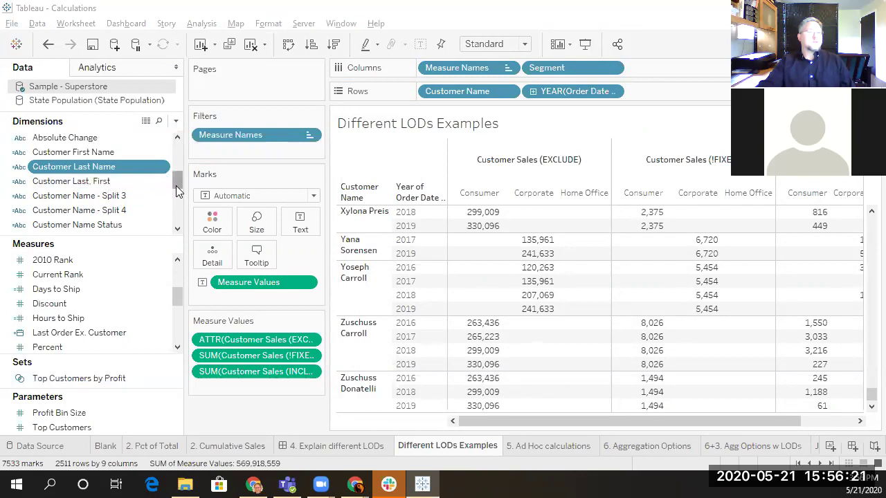
pyautogui.click(178, 231)
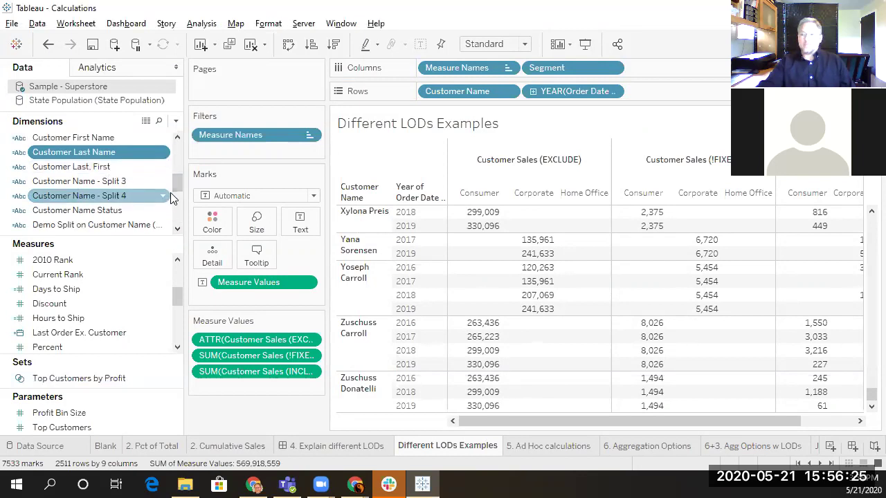
pyautogui.click(178, 137)
pyautogui.click(177, 137)
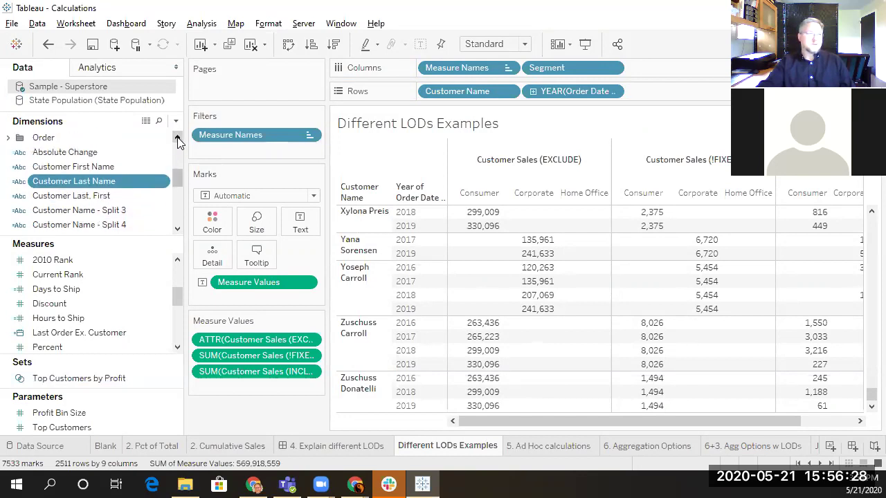
# Open the Customer Type calculation in the Customer folder to view its IF/ELSEIF formula
pyautogui.click(177, 228)
pyautogui.click(177, 229)
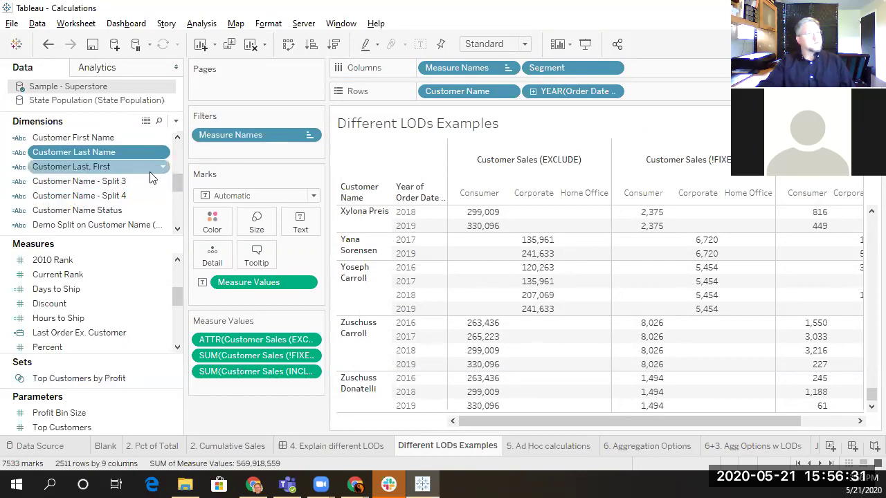
pyautogui.click(177, 137)
pyautogui.click(177, 137)
pyautogui.click(177, 137)
pyautogui.click(178, 137)
pyautogui.click(177, 137)
pyautogui.click(177, 137)
pyautogui.click(178, 137)
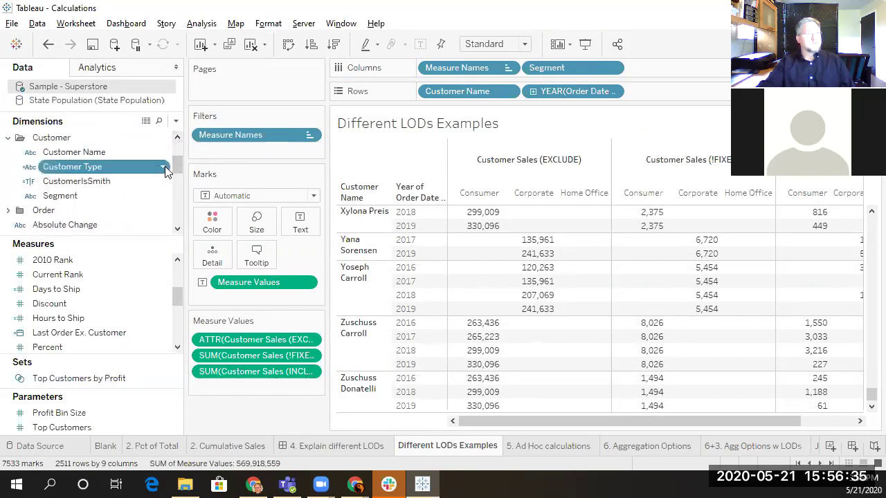
pyautogui.click(165, 167)
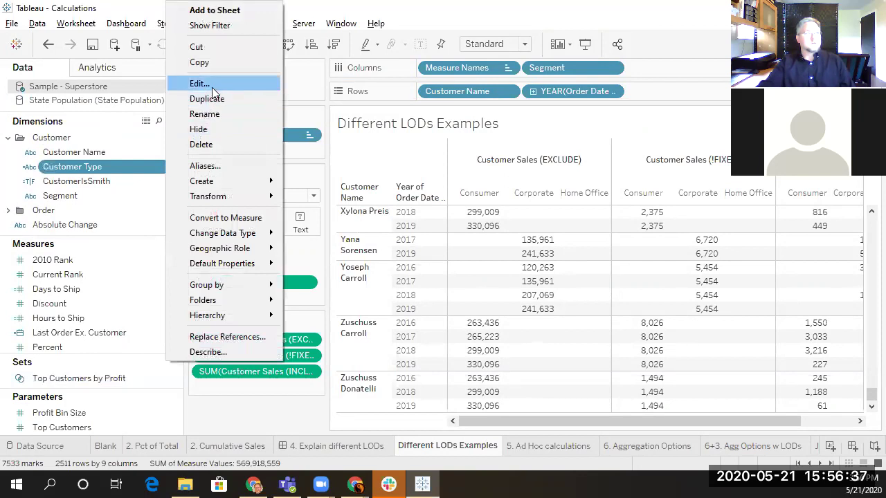
pyautogui.click(212, 87)
# Try adding an extra ELSEIF line below the 'Allen' condition, remove it and close the calculation without saving
pyautogui.click(356, 149)
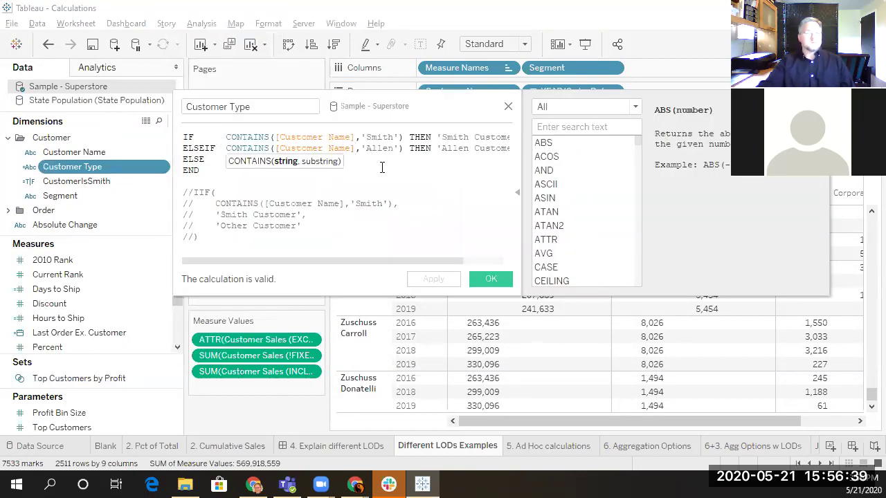
pyautogui.press('End')
pyautogui.press('Return')
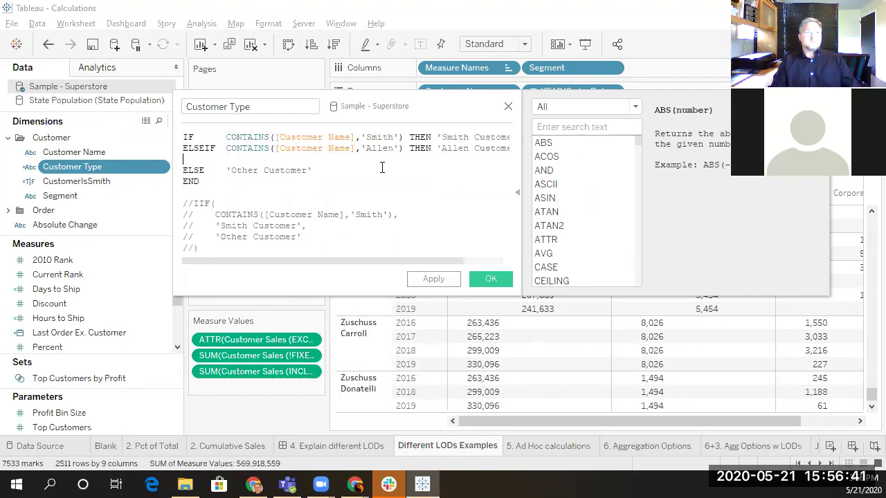
pyautogui.write('ELSEIF')
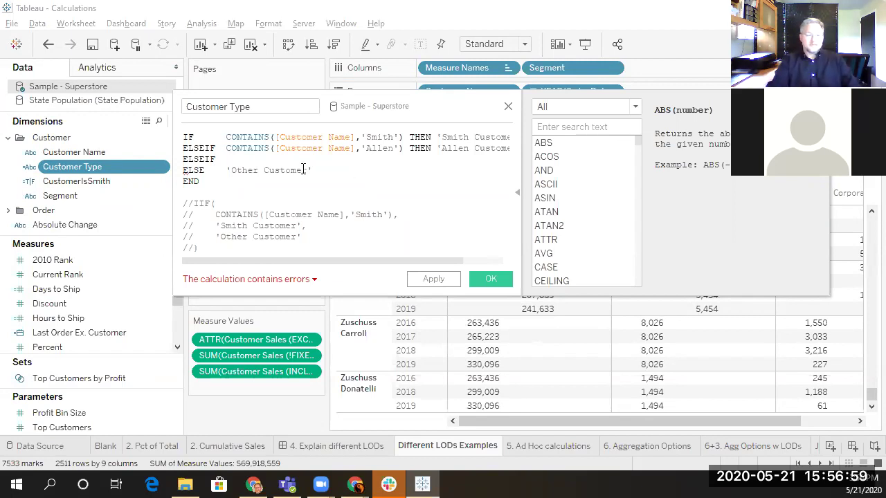
pyautogui.hotkey('shift', 'Home')
pyautogui.press('BackSpace')
pyautogui.press('BackSpace')
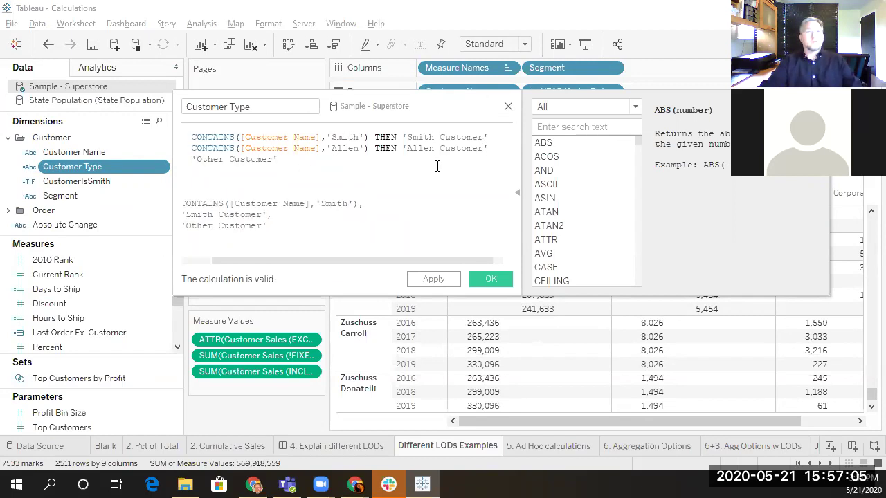
pyautogui.click(510, 107)
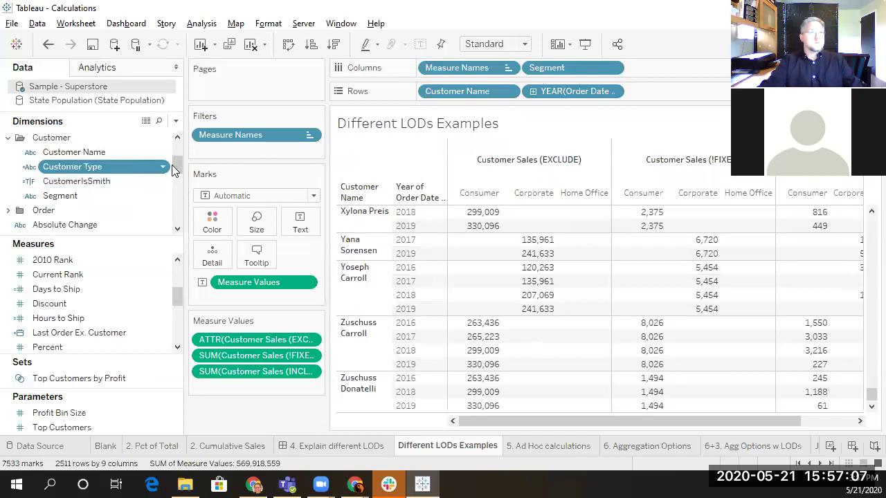
# View the field description of CustomerIsSmith to examine its formula and domain, and close it
pyautogui.moveTo(176, 165)
pyautogui.mouseDown()
pyautogui.moveTo(178, 150)
pyautogui.moveTo(175, 173)
pyautogui.mouseUp()
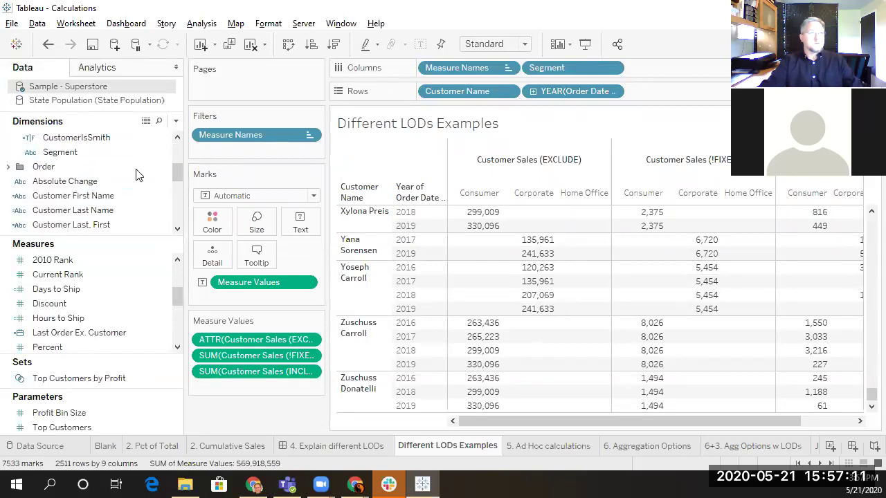
pyautogui.scroll(2, 177, 169)
pyautogui.click(151, 166)
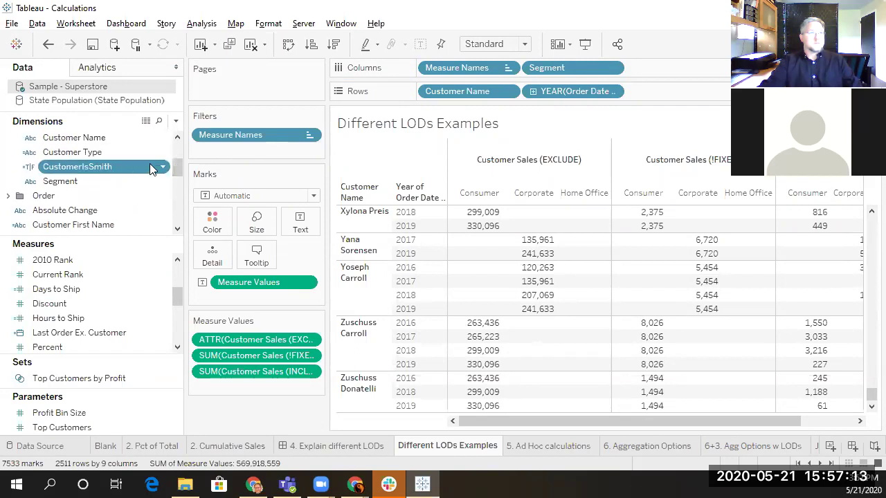
pyautogui.rightClick(162, 171)
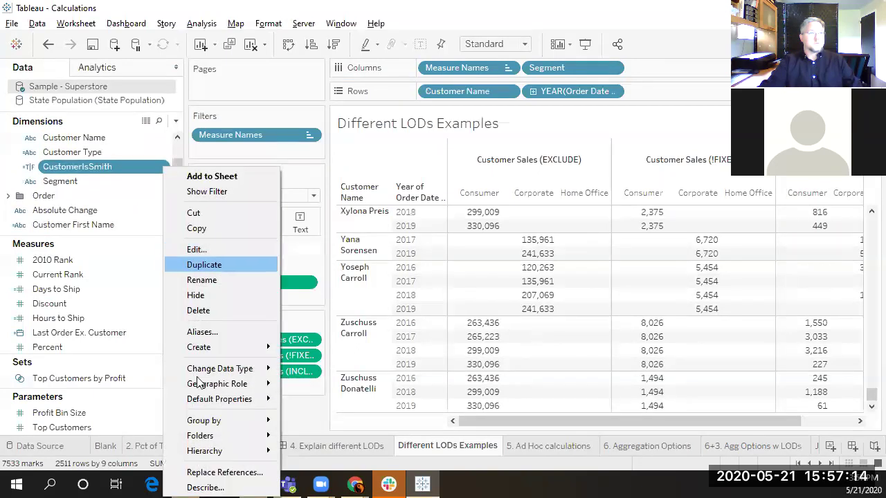
pyautogui.click(204, 486)
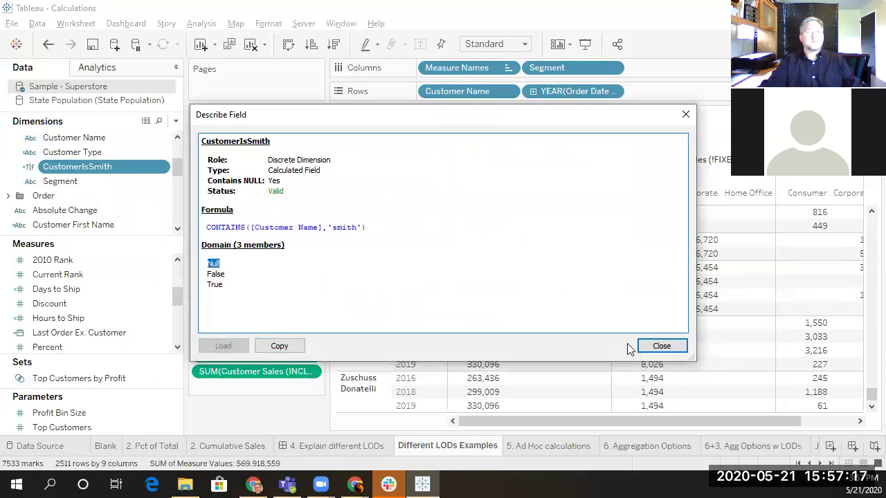
pyautogui.click(661, 346)
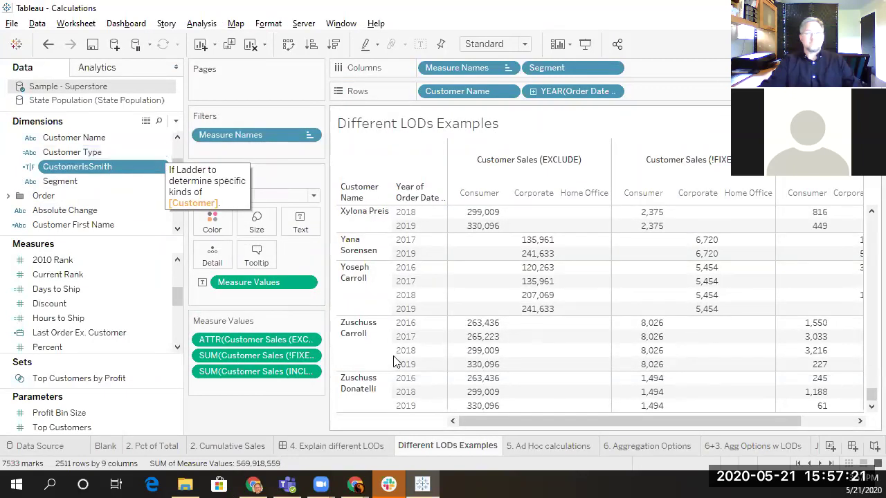
# Create a new worksheet and place CustomerIsSmith on Rows
pyautogui.click(831, 447)
pyautogui.moveTo(139, 167); pyautogui.dragTo(427, 95)
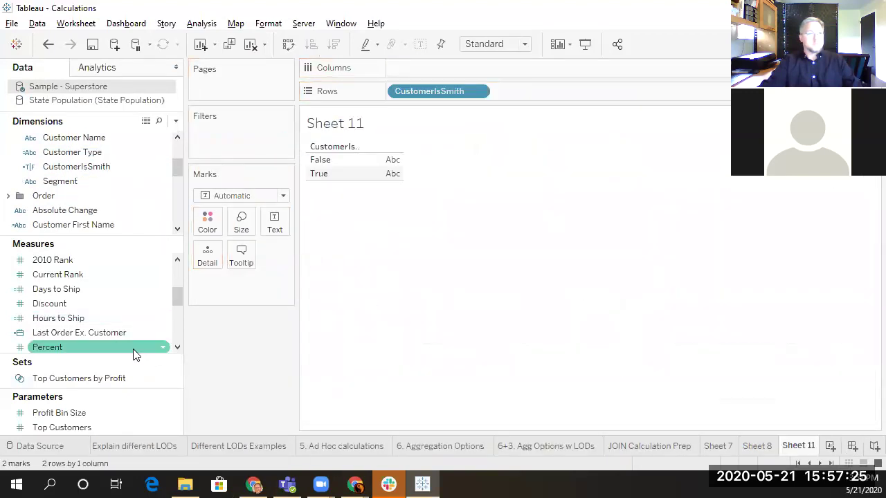
# Look through the available measures of the Sample - Superstore data source
pyautogui.moveTo(174, 298); pyautogui.dragTo(176, 346)
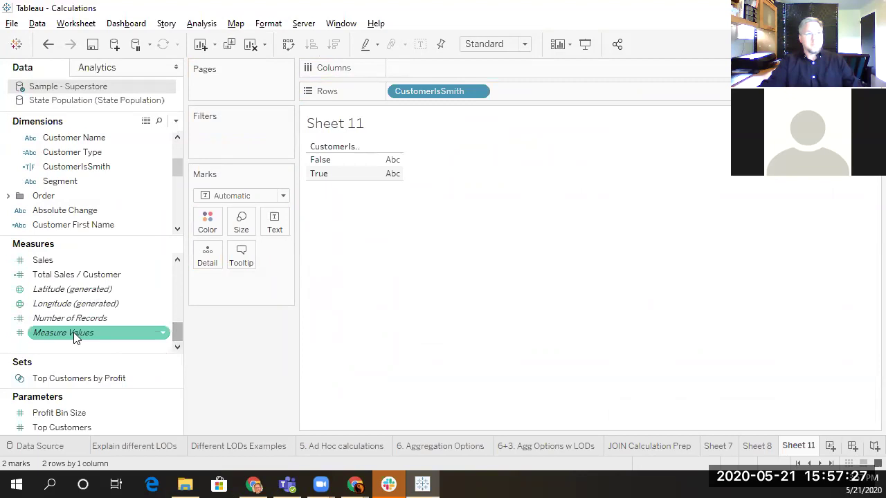
pyautogui.click(177, 261)
pyautogui.click(176, 261)
pyautogui.click(176, 261)
pyautogui.click(177, 261)
pyautogui.click(177, 261)
pyautogui.click(177, 261)
pyautogui.click(176, 261)
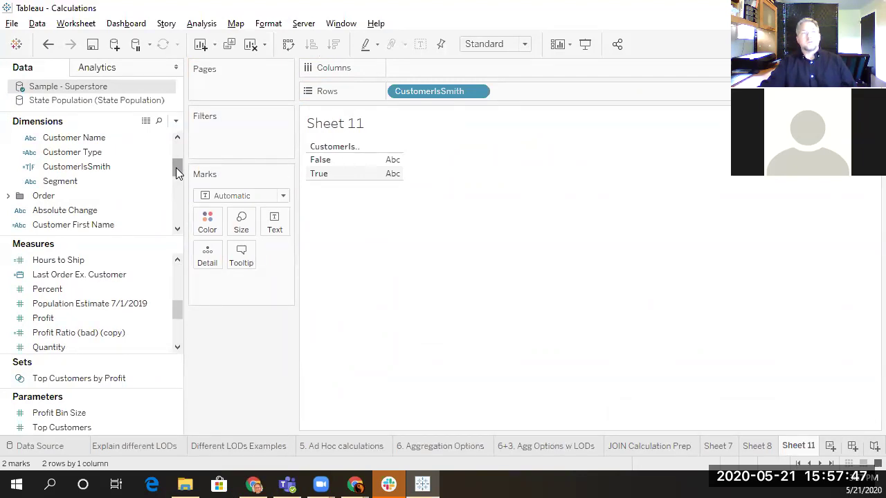
# Apply a custom split to Customer Name using a space as the separator, splitting off the first 1 column
pyautogui.moveTo(179, 153)
pyautogui.mouseDown()
pyautogui.moveTo(182, 139)
pyautogui.moveTo(180, 163)
pyautogui.mouseUp()
pyautogui.click(138, 168)
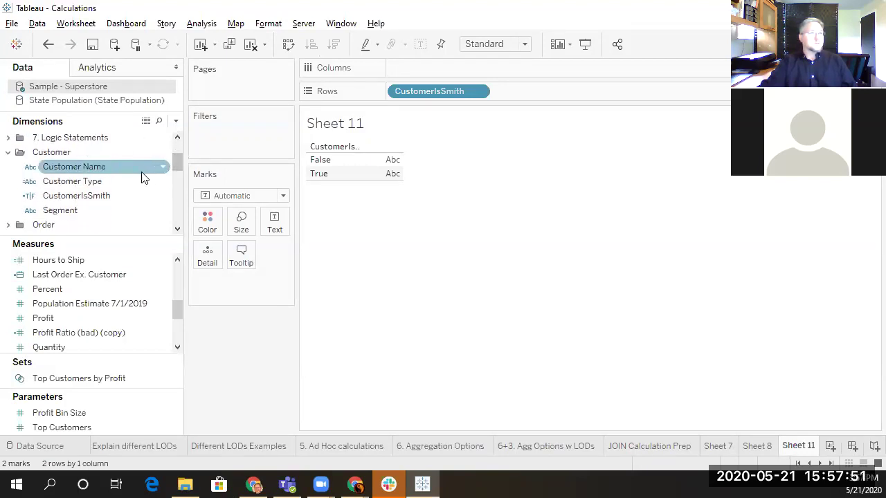
pyautogui.click(163, 168)
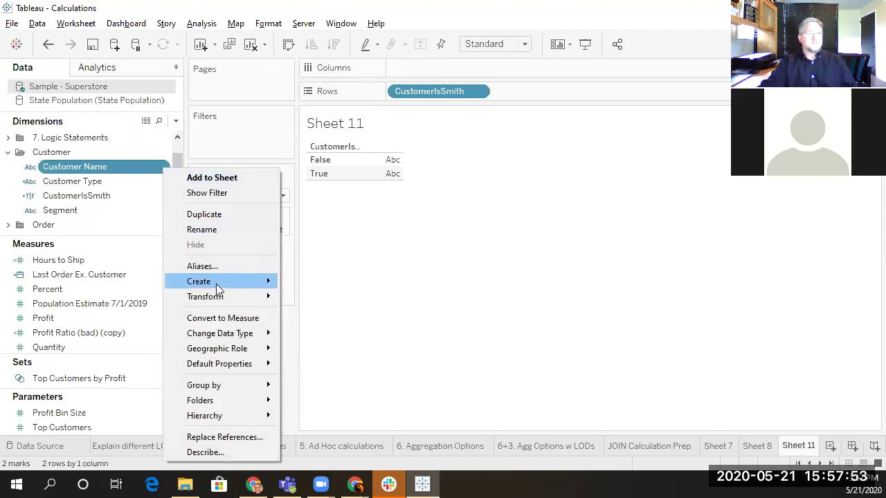
pyautogui.moveTo(227, 285)
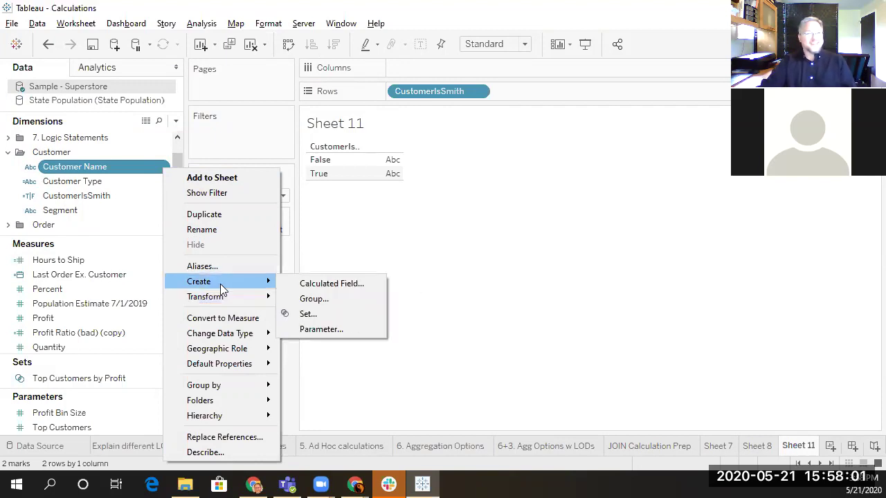
pyautogui.moveTo(263, 297)
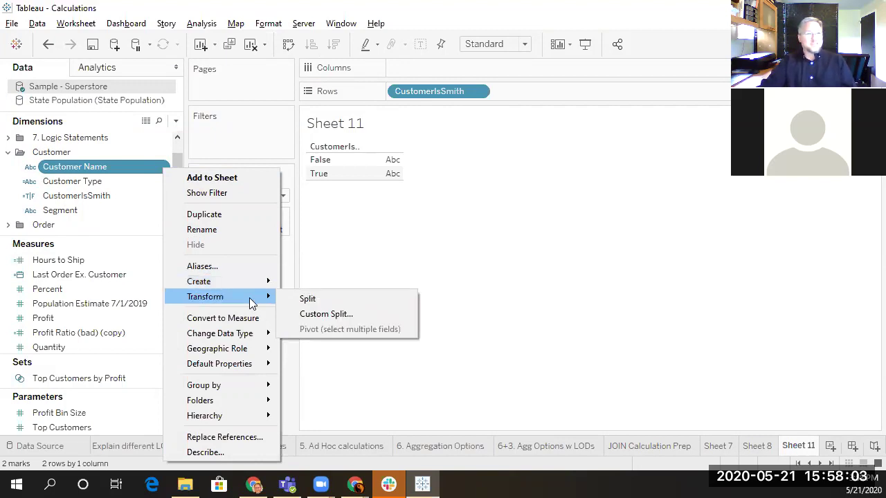
pyautogui.click(313, 315)
pyautogui.click(433, 232)
pyautogui.click(435, 254)
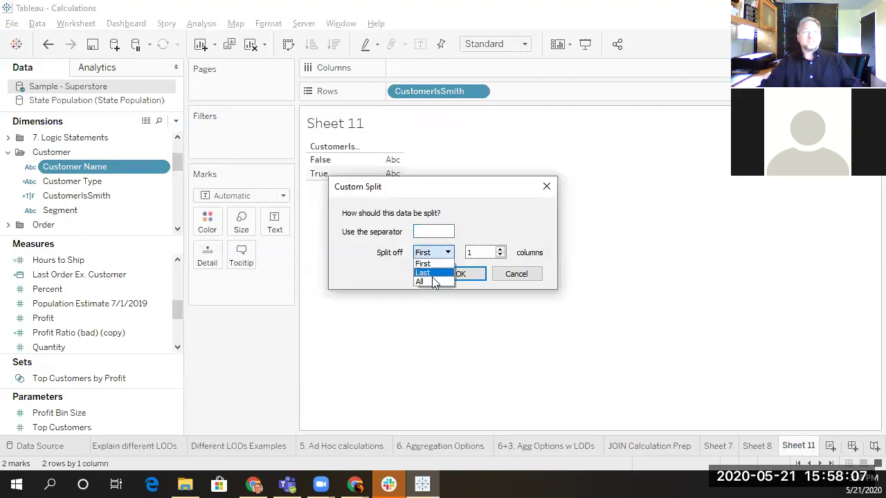
pyautogui.click(419, 264)
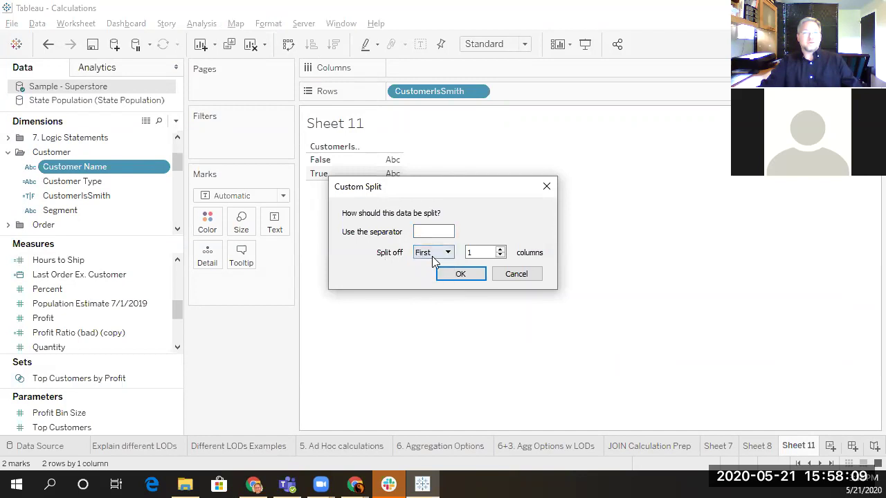
pyautogui.click(476, 253)
pyautogui.click(459, 279)
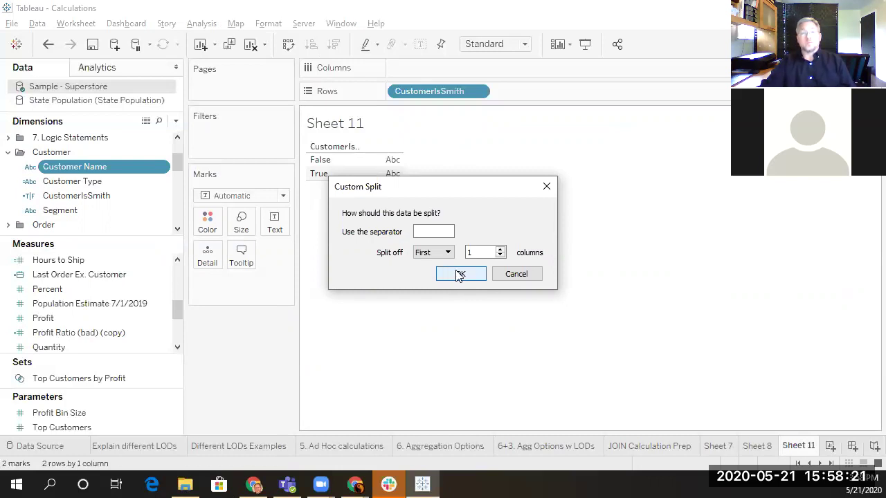
pyautogui.click(423, 232)
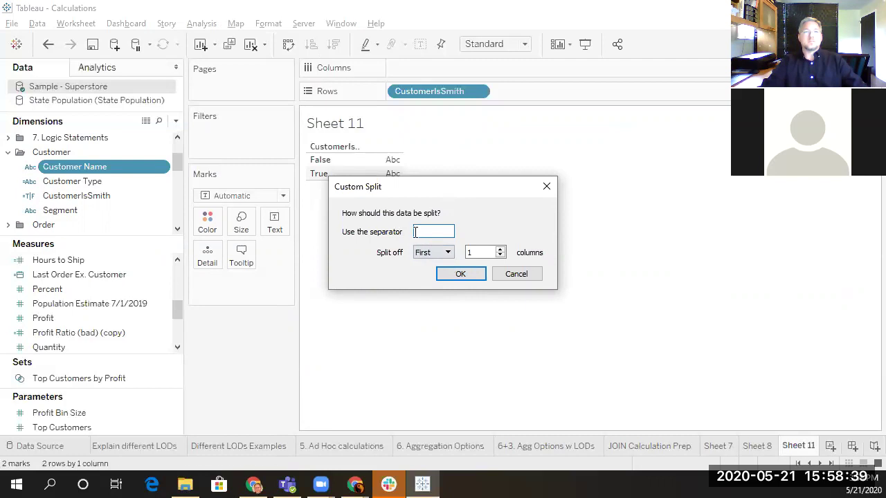
pyautogui.click(456, 276)
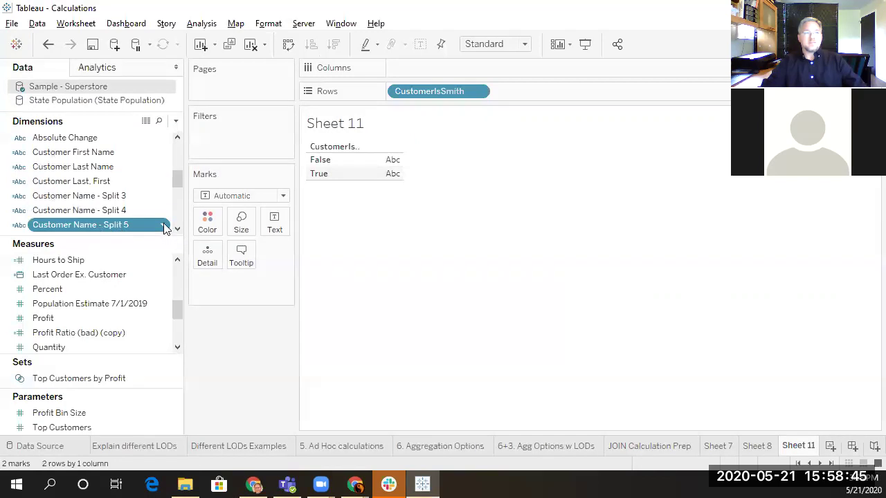
# Rename the newly created split field as "Customer First Name (x)"
pyautogui.click(164, 227)
pyautogui.click(239, 116)
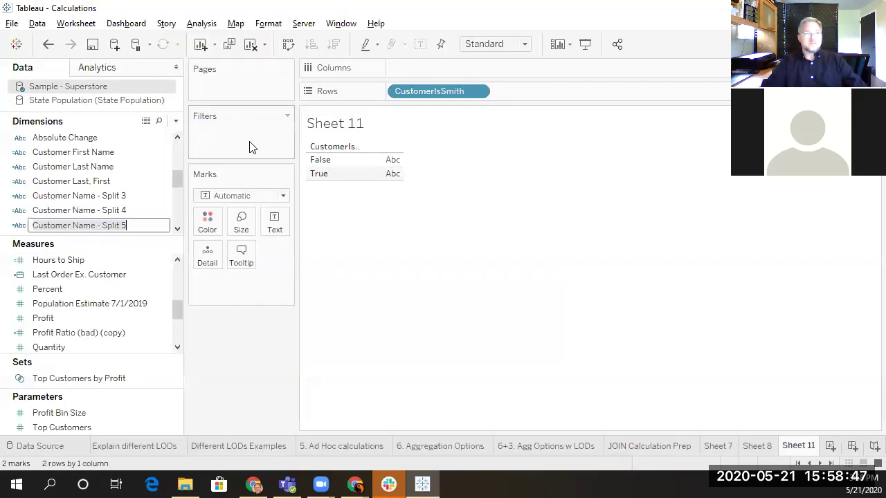
pyautogui.hotkey('ctrl', 'shift', 'Left')
pyautogui.hotkey('ctrl', 'shift', 'Left')
pyautogui.hotkey('ctrl', 'shift', 'Left')
pyautogui.hotkey('ctrl', 'shift', 'Left')
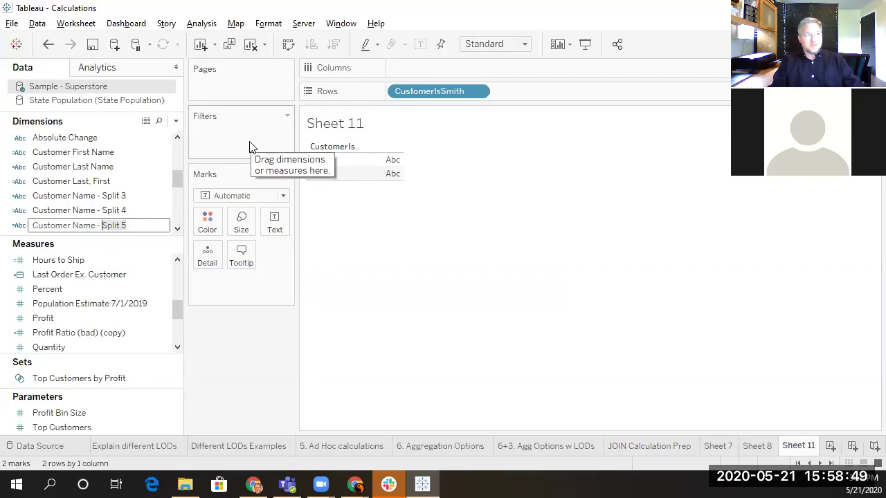
pyautogui.write('Fir')
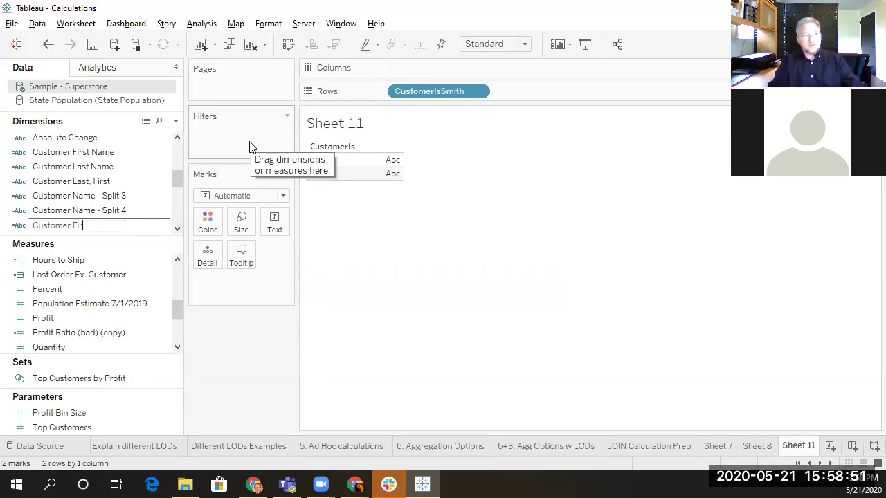
pyautogui.write('st Name (x')
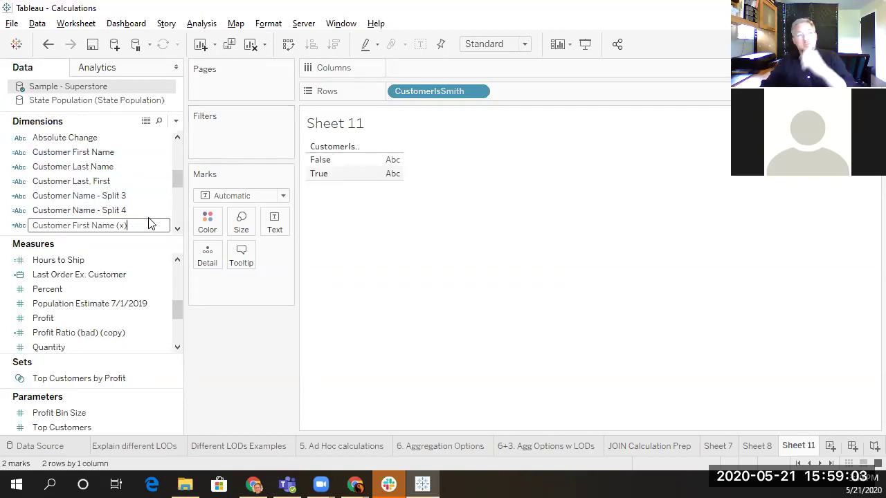
pyautogui.press('Return')
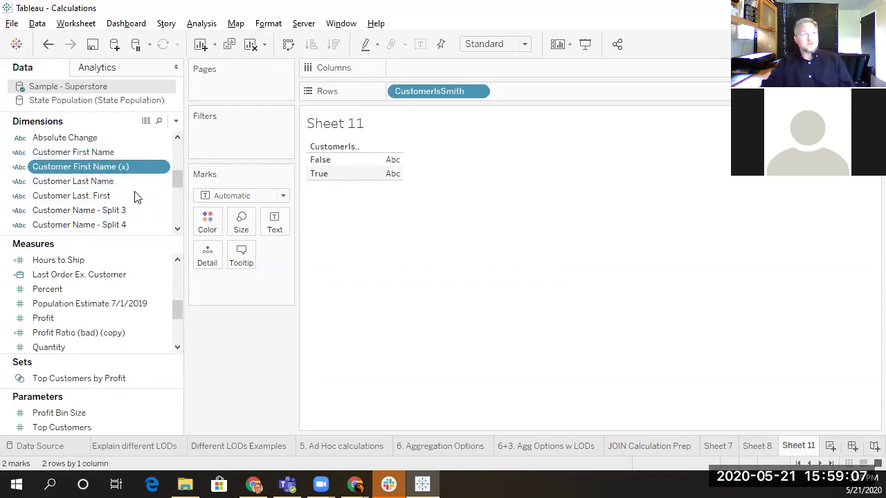
# Apply a custom split to Customer Name using a space as the separator, splitting off the last 1 column
pyautogui.click(178, 138)
pyautogui.click(177, 136)
pyautogui.click(177, 137)
pyautogui.click(177, 136)
pyautogui.click(178, 137)
pyautogui.rightClick(162, 138)
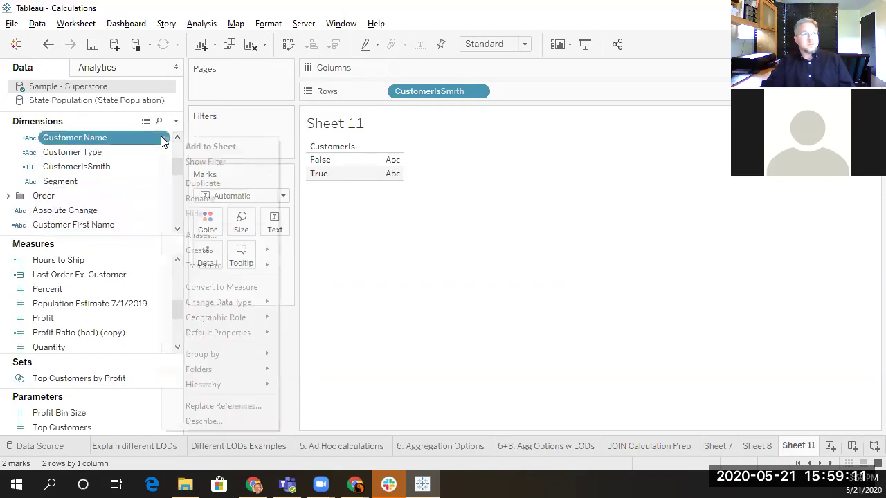
pyautogui.moveTo(256, 267)
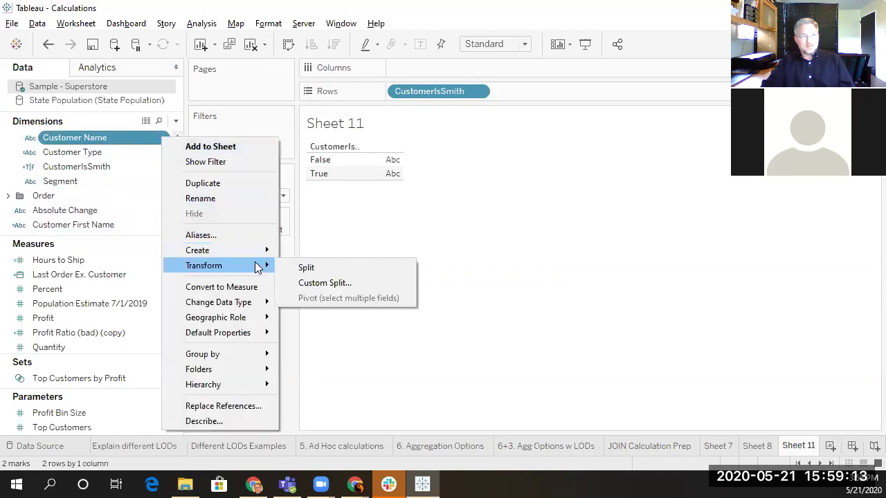
pyautogui.click(324, 283)
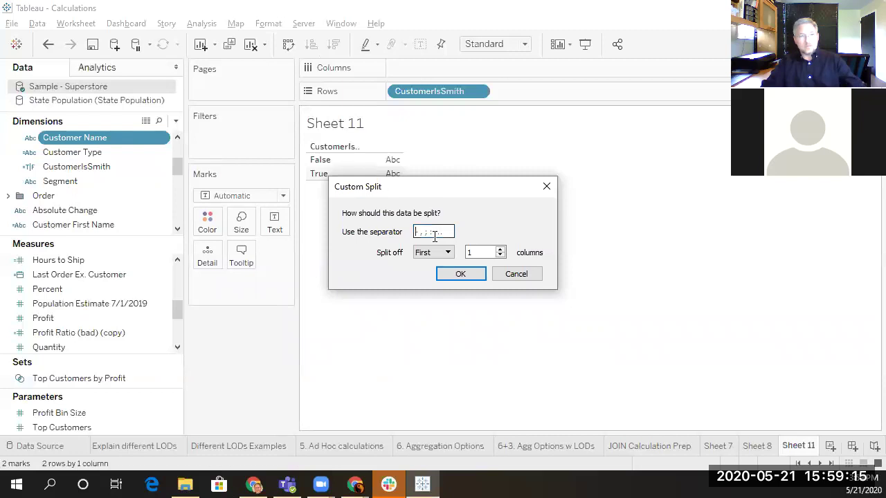
pyautogui.click(424, 252)
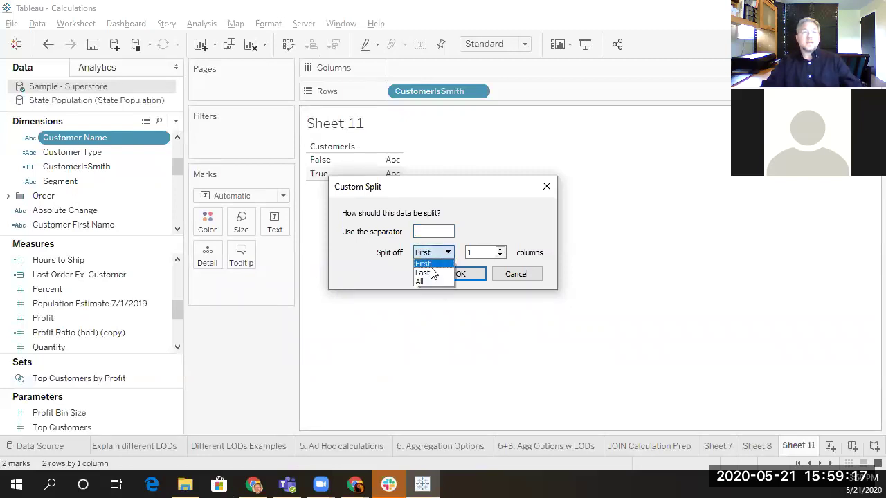
pyautogui.click(426, 273)
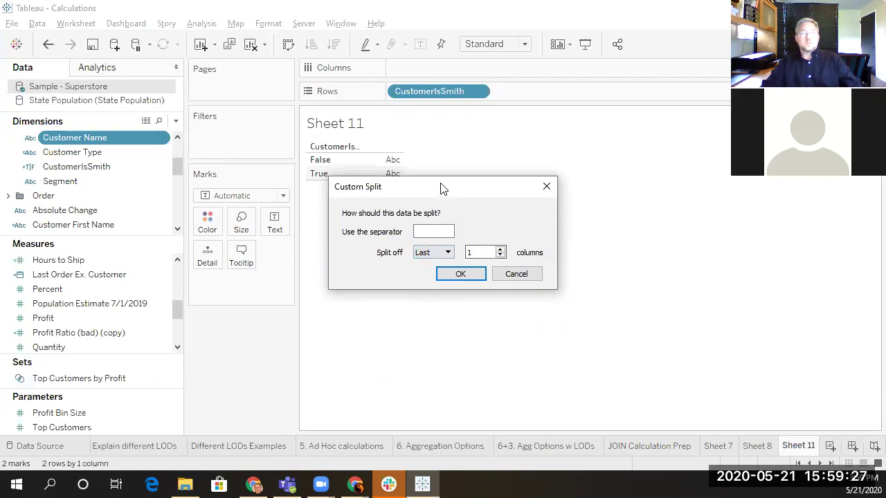
pyautogui.moveTo(443, 189); pyautogui.dragTo(418, 172)
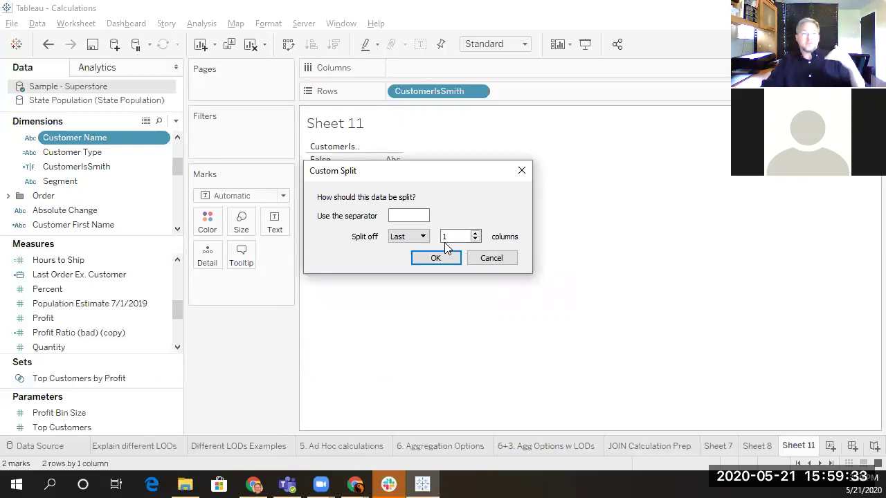
pyautogui.click(443, 238)
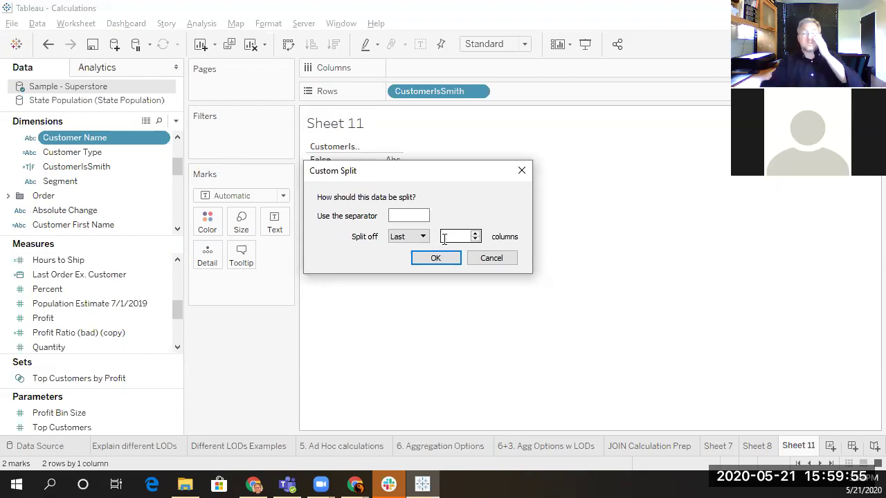
pyautogui.write('1')
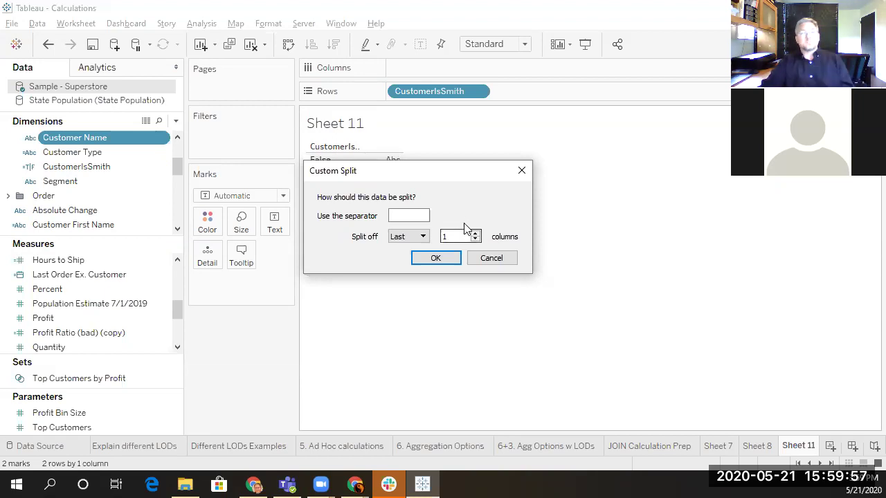
pyautogui.click(435, 258)
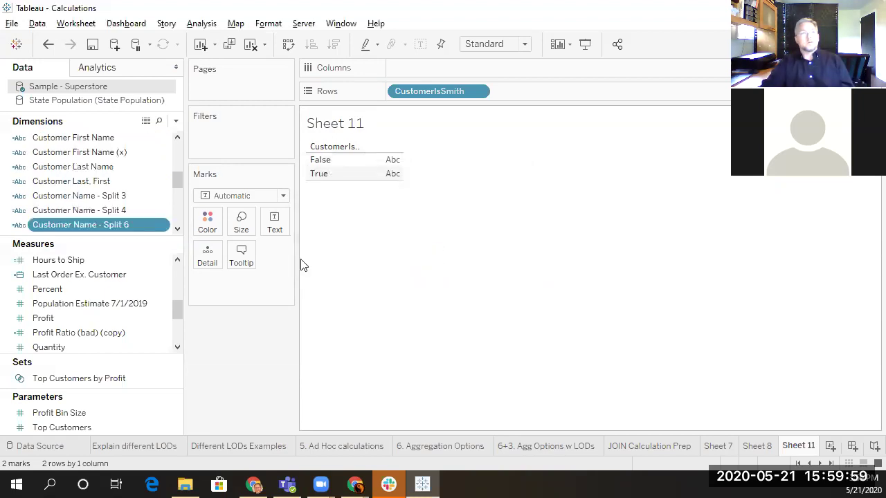
# Rename the newly split-off field as "Customer Last Name (x)"
pyautogui.rightClick(162, 224)
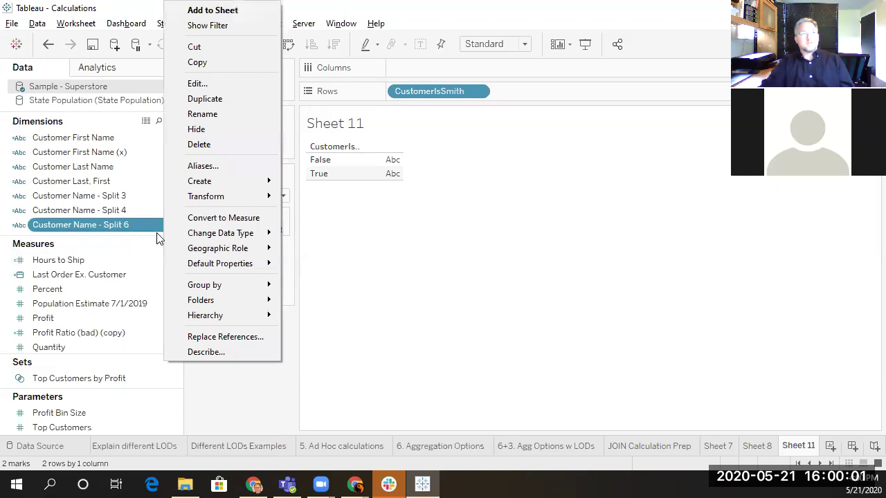
pyautogui.click(218, 115)
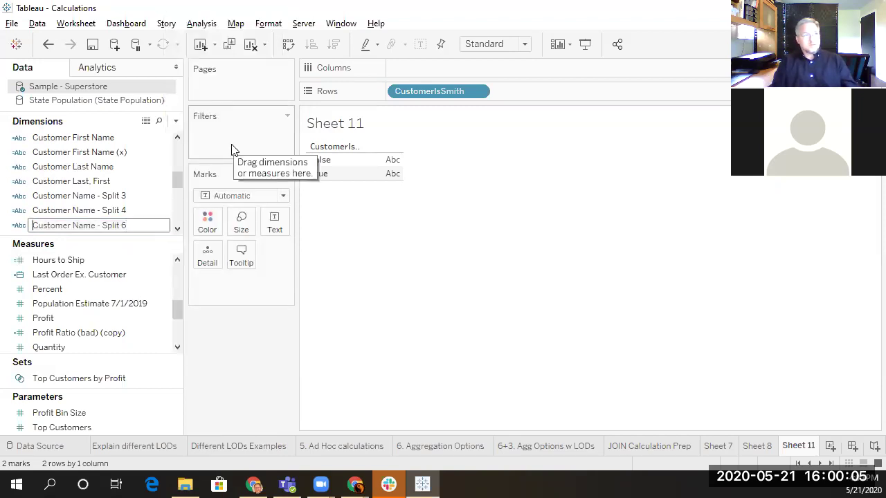
pyautogui.hotkey('ctrl', 'Left')
pyautogui.hotkey('ctrl', 'Left')
pyautogui.hotkey('ctrl', 'Left')
pyautogui.write('Last')
pyautogui.press('End')
pyautogui.press('BackSpace')
pyautogui.hotkey('ctrl', 'shift', 'Left')
pyautogui.hotkey('ctrl', 'shift', 'Left')
pyautogui.press('BackSpace')
pyautogui.write('(')
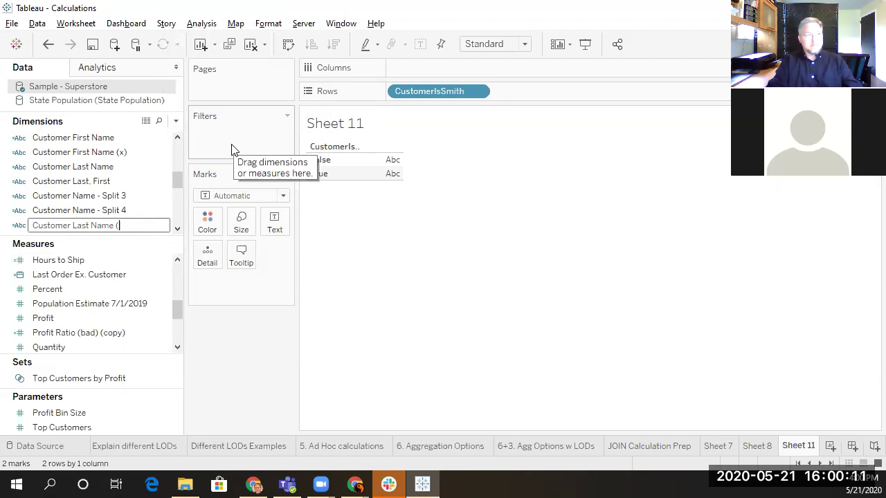
pyautogui.write('x)')
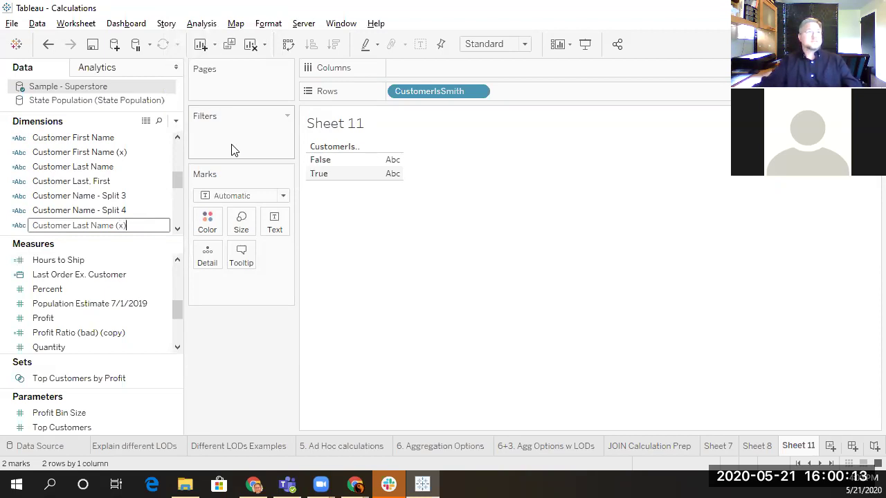
pyautogui.press('Return')
# Review the SPLIT formula behind the existing Customer Last Name field and close it without changes
pyautogui.click(163, 183)
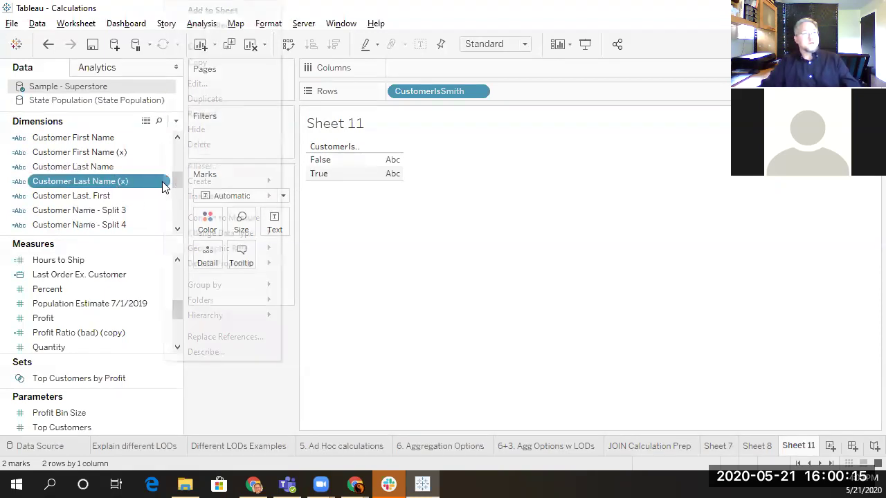
pyautogui.click(130, 169)
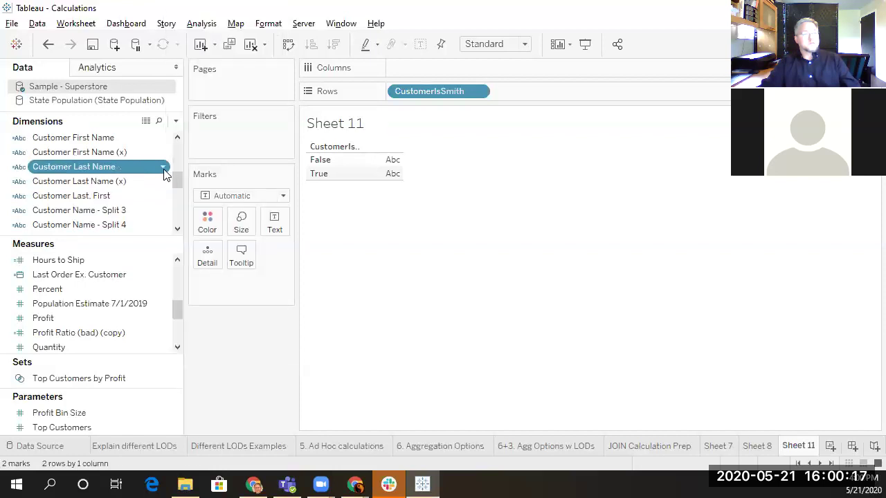
pyautogui.click(164, 169)
pyautogui.click(198, 218)
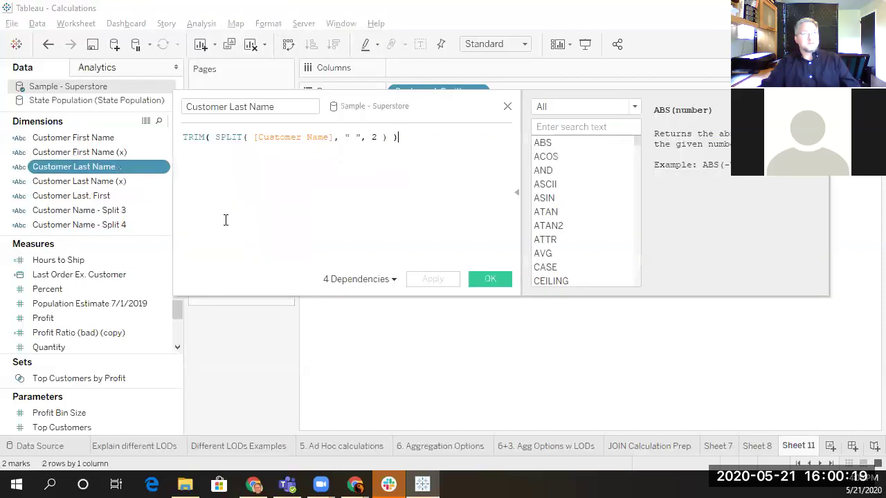
pyautogui.moveTo(415, 109); pyautogui.dragTo(482, 150)
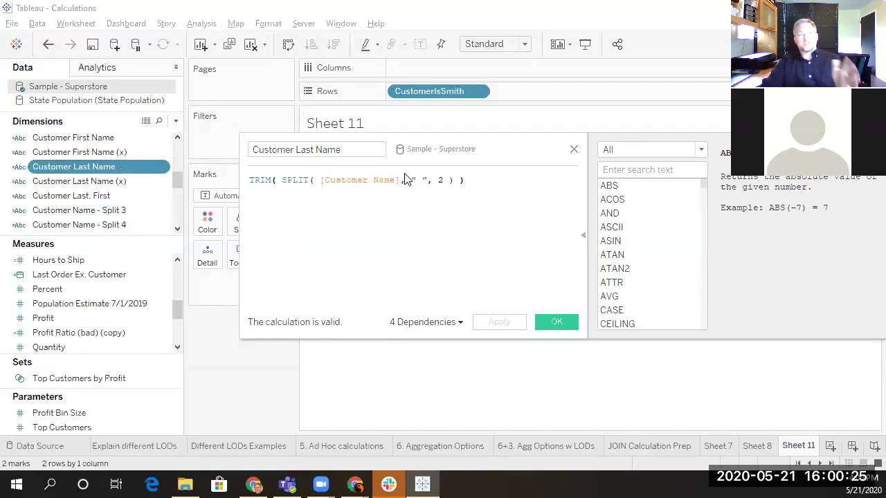
pyautogui.click(574, 151)
# Review the formula generated for Customer Last Name (x), noting its SPLIT token number, and close it without changes
pyautogui.rightClick(162, 180)
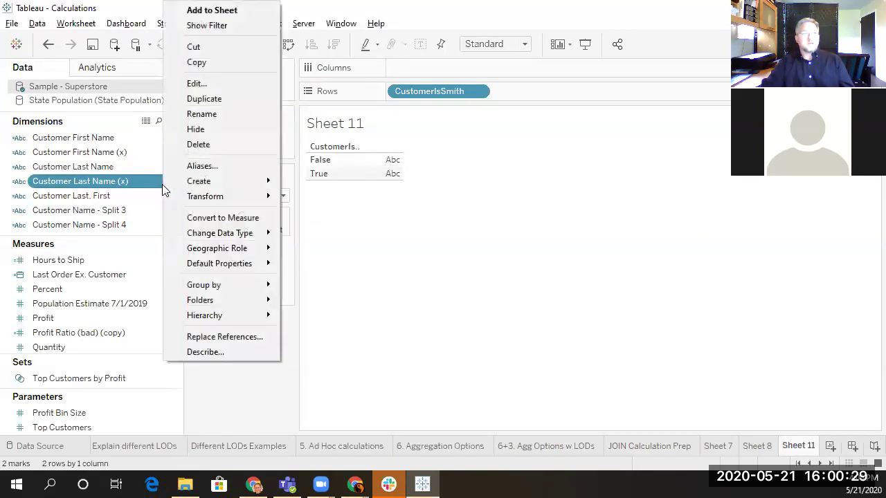
pyautogui.click(212, 88)
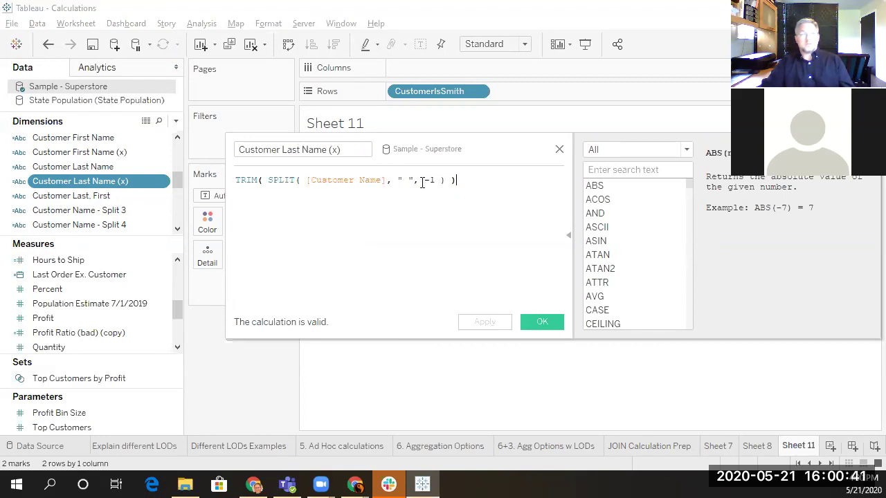
pyautogui.click(559, 151)
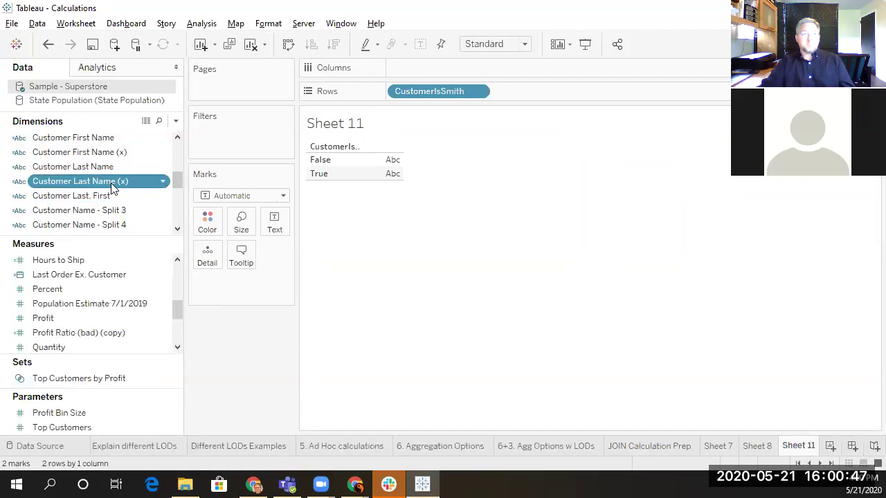
# View the field description of Customer Last Name (x) and look through its domain members
pyautogui.click(161, 185)
pyautogui.click(208, 351)
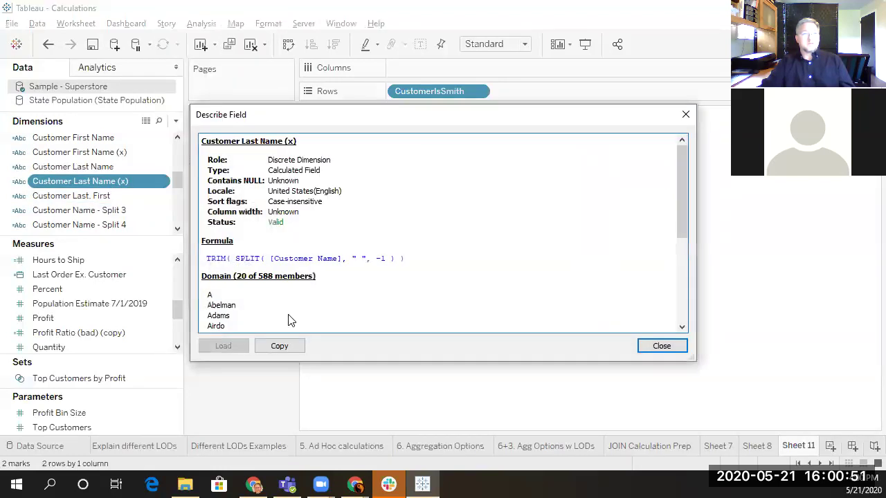
pyautogui.scroll(-5, 291, 287)
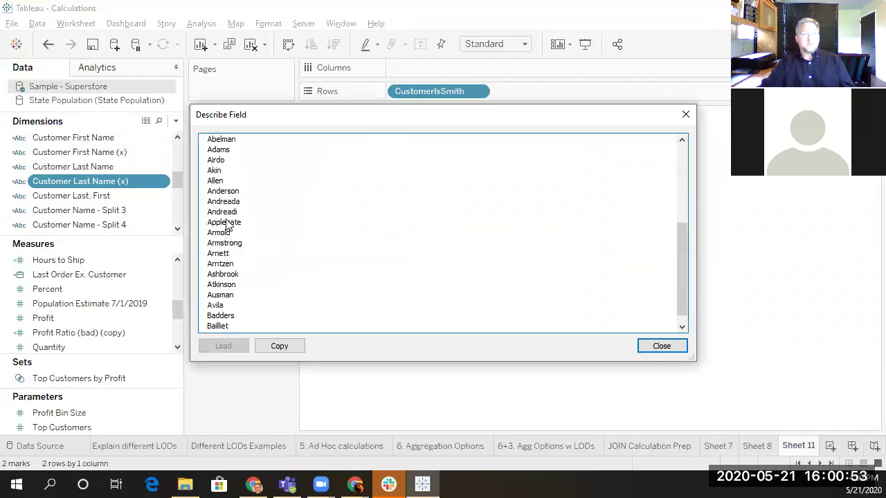
pyautogui.scroll(-1, 228, 223)
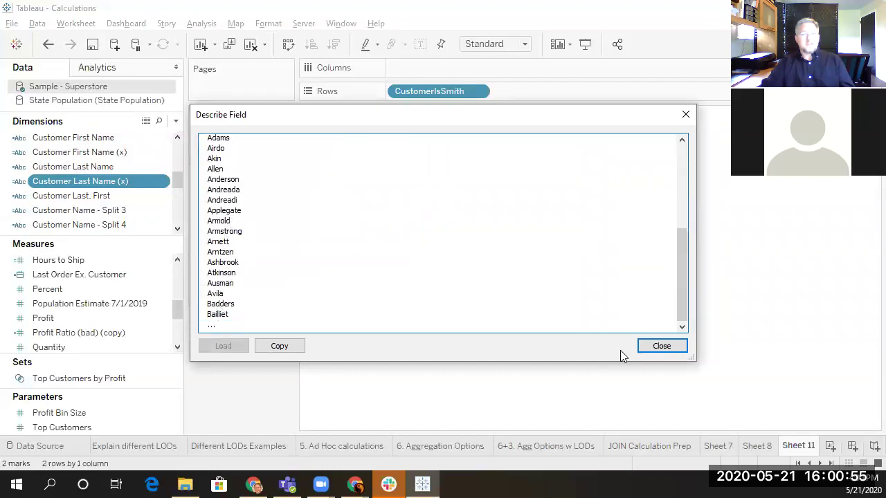
pyautogui.scroll(5, 265, 231)
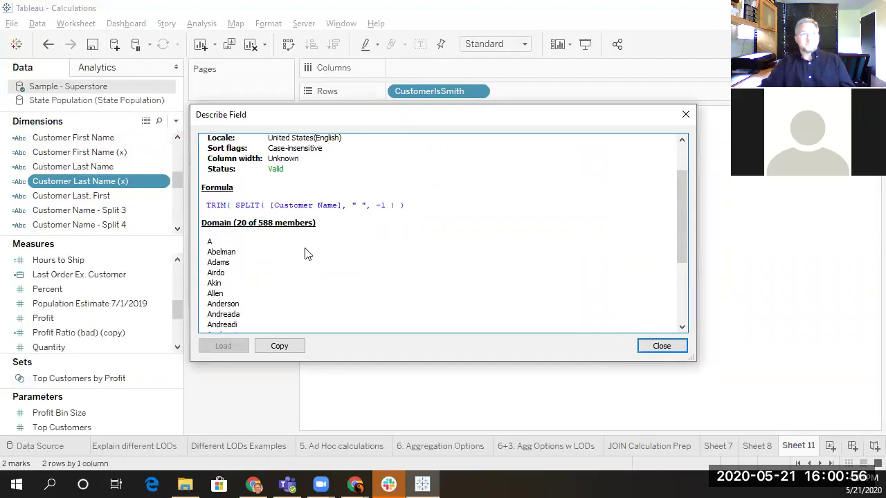
pyautogui.click(662, 346)
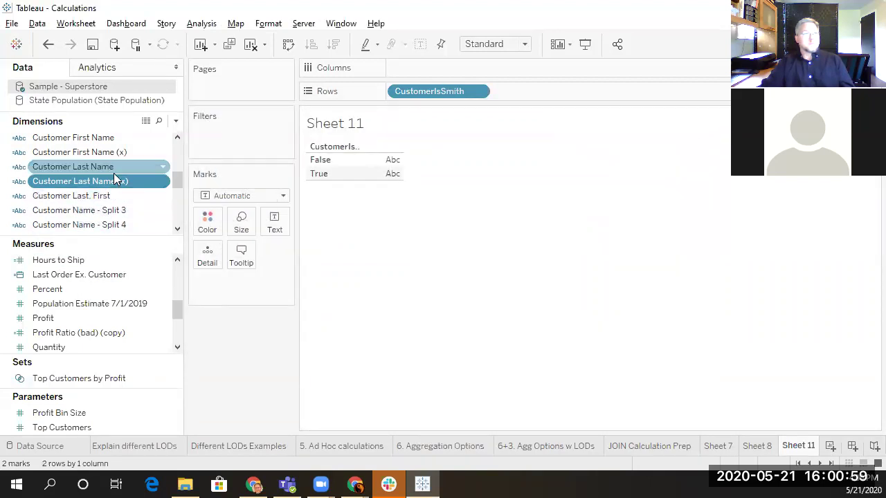
# Open the Customer Type calculated field in the Customer folder for editing
pyautogui.click(177, 138)
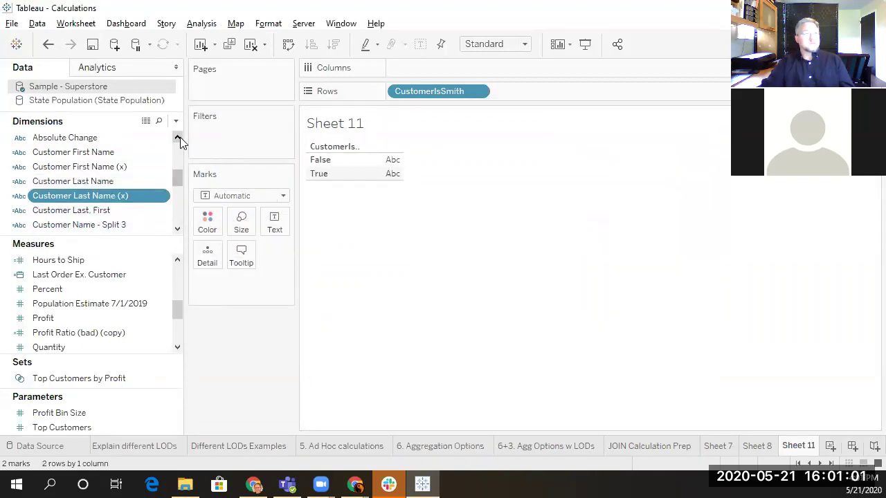
pyautogui.click(177, 138)
pyautogui.click(178, 138)
pyautogui.click(178, 138)
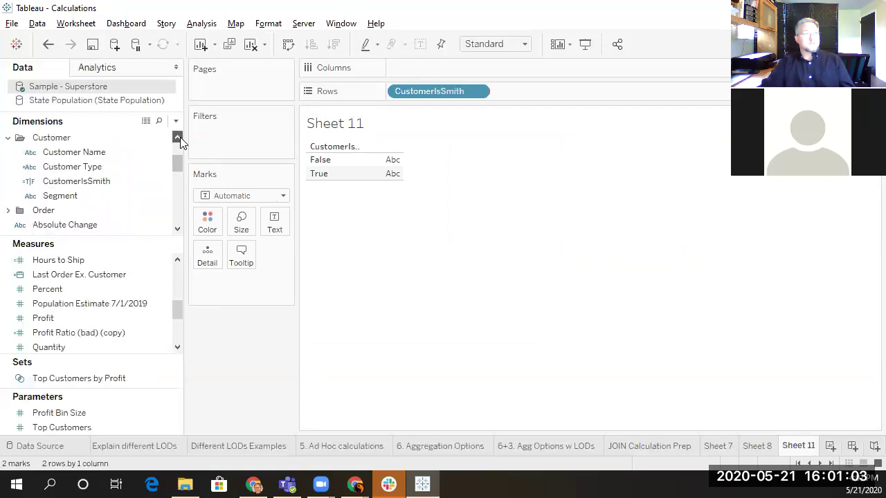
pyautogui.click(86, 197)
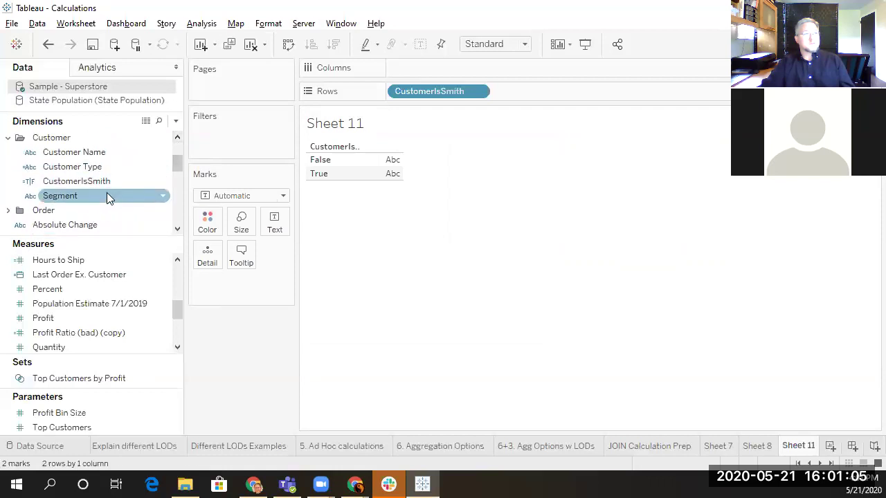
pyautogui.click(123, 169)
pyautogui.click(142, 180)
pyautogui.click(141, 169)
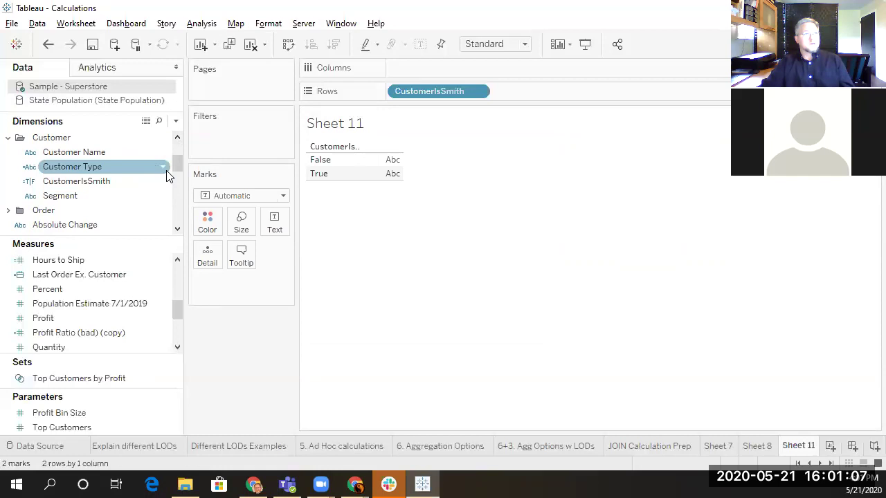
pyautogui.click(163, 173)
pyautogui.click(207, 84)
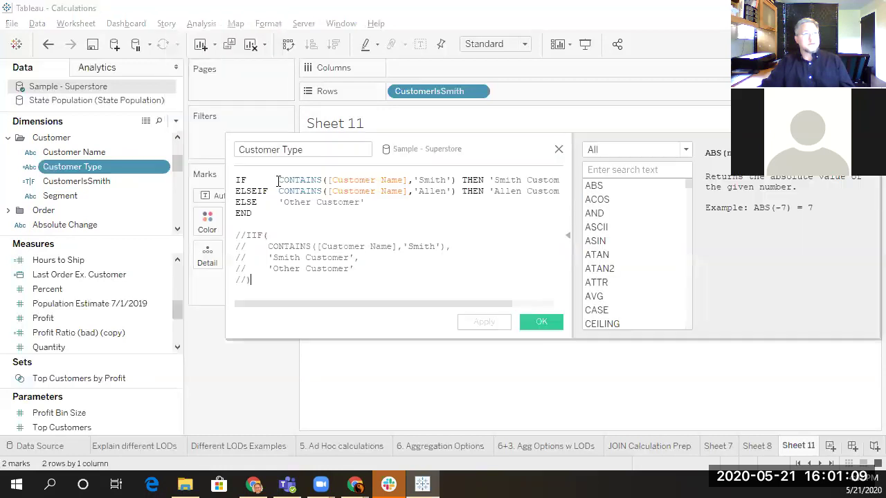
# Insert the branch ELSEIF ISNULL([CustomerIsSmith]) between the 'Allen' condition and the ELSE line
pyautogui.click(390, 193)
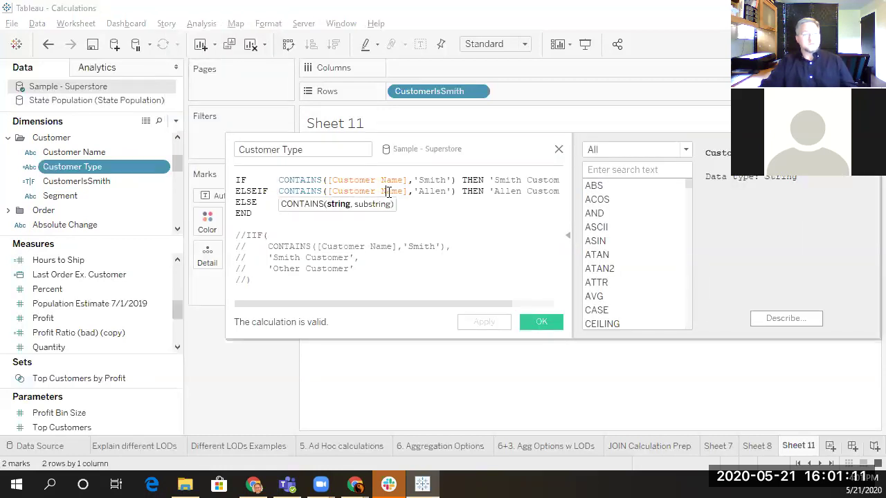
pyautogui.press('End')
pyautogui.press('Return')
pyautogui.write('ELS')
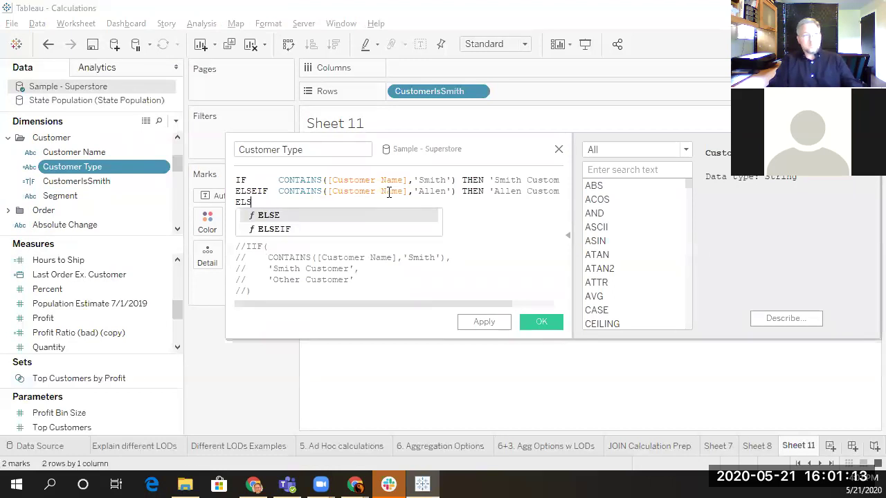
pyautogui.write('EIF  ')
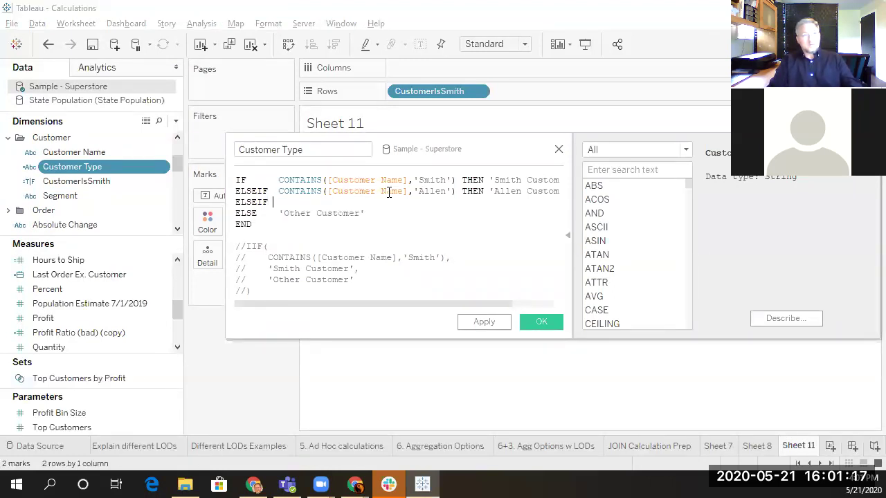
pyautogui.write('ISNULL(')
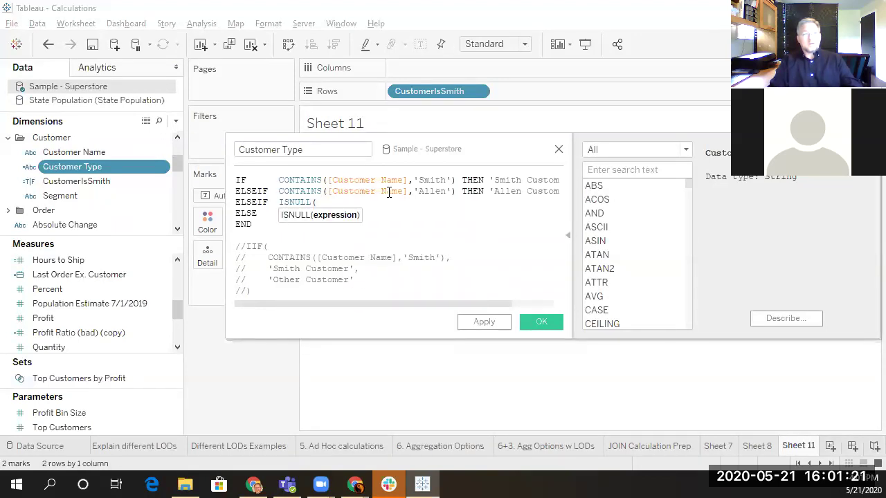
pyautogui.press('BackSpace')
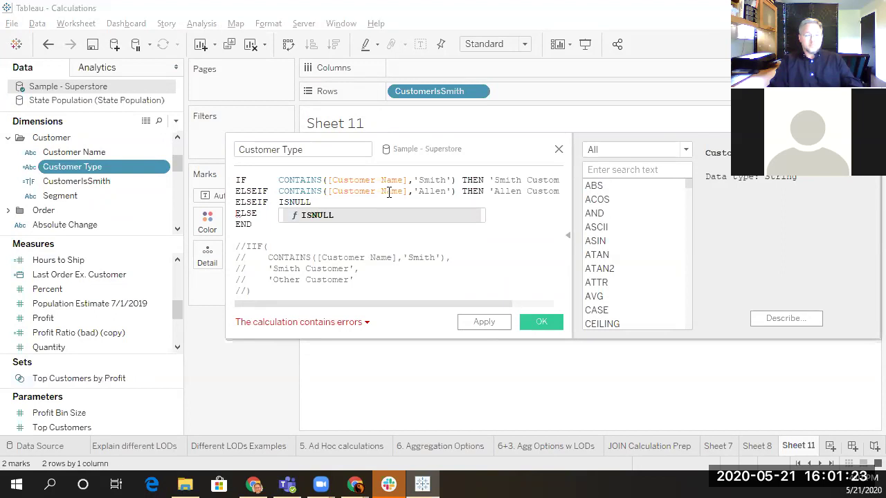
pyautogui.write('(')
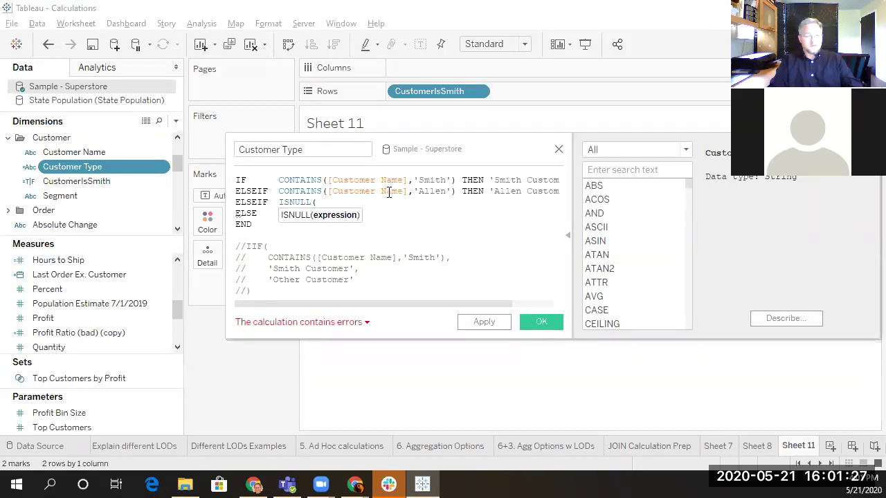
pyautogui.write('[CustomerIs')
pyautogui.press('Return')
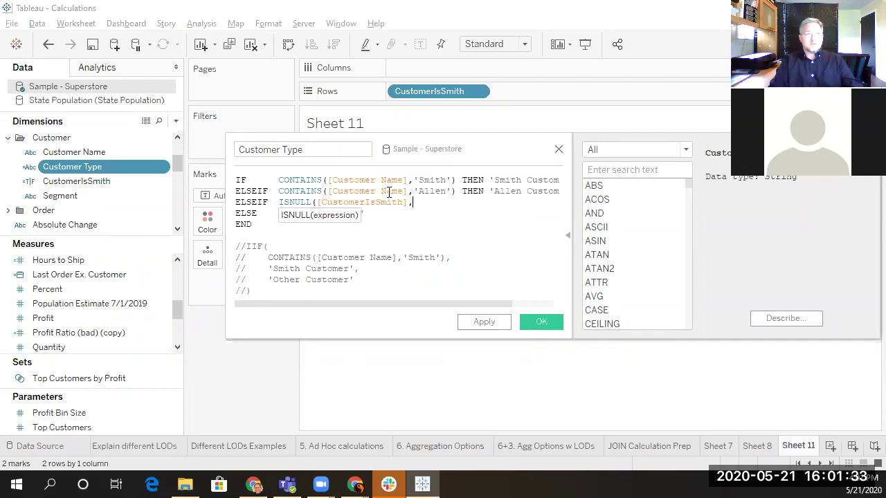
pyautogui.write(')')
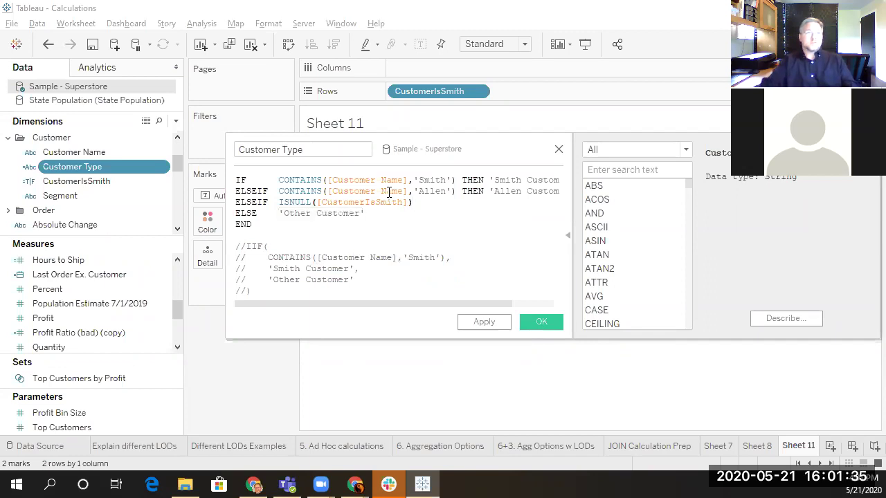
pyautogui.click(418, 203)
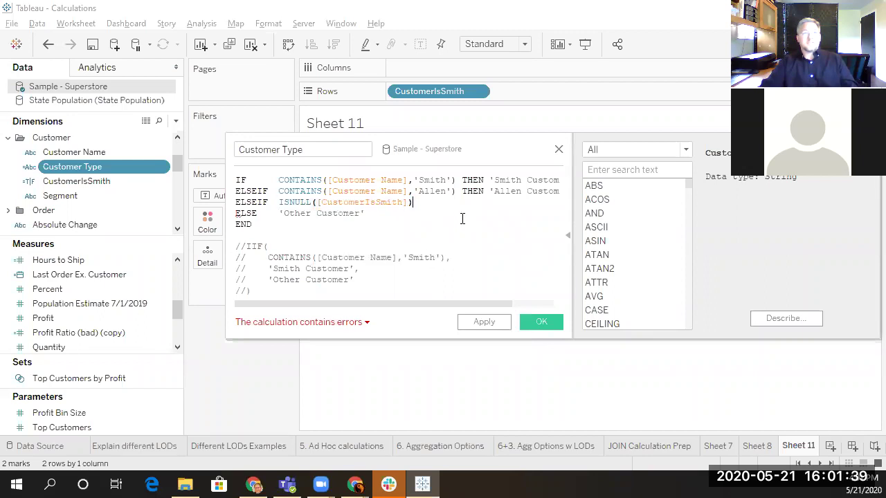
# Search the function reference for NULL and try to swap ISNULL for IFNULL in the third branch
pyautogui.write('NULL')
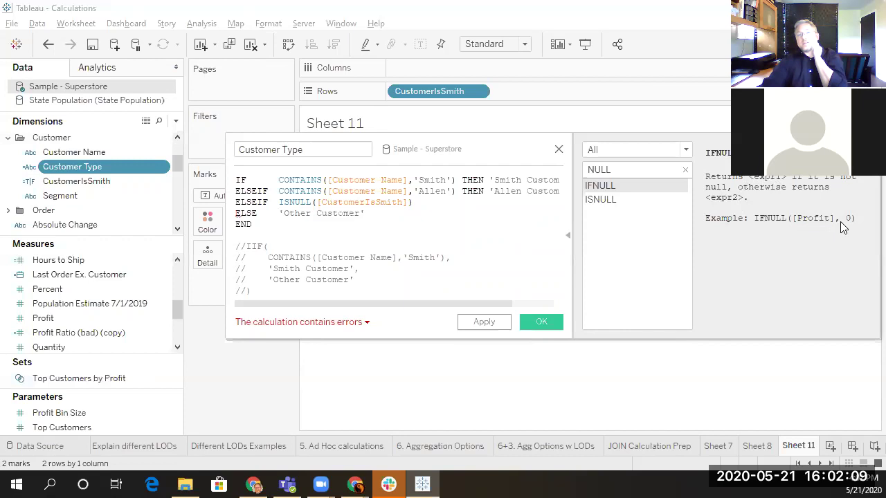
pyautogui.click(256, 202)
pyautogui.press('BackSpace')
pyautogui.press('BackSpace')
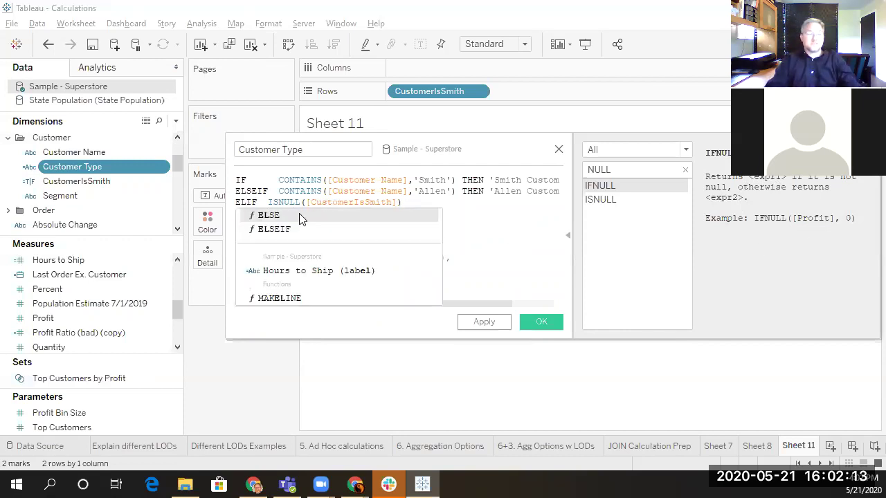
pyautogui.write('S')
pyautogui.press('Right')
pyautogui.press('Right')
pyautogui.write('NULL(')
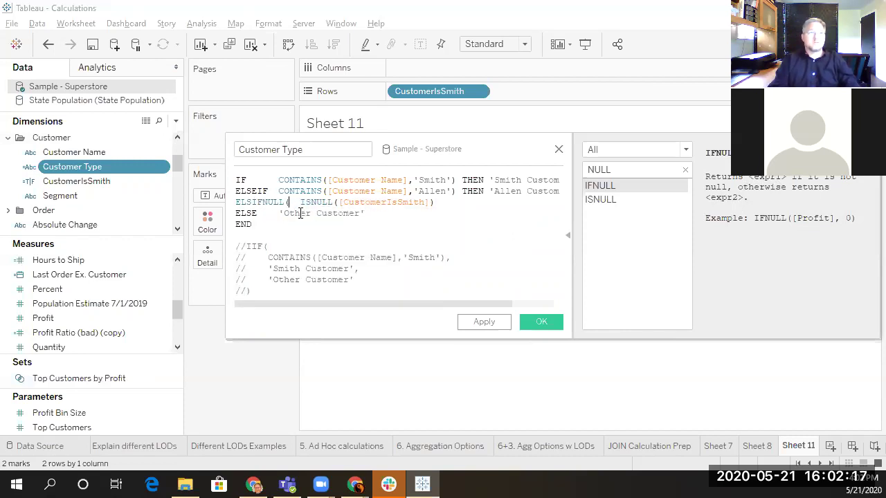
pyautogui.hotkey('ctrl', 'shift', 'Right')
pyautogui.press('Delete')
pyautogui.press('BackSpace')
pyautogui.press('BackSpace')
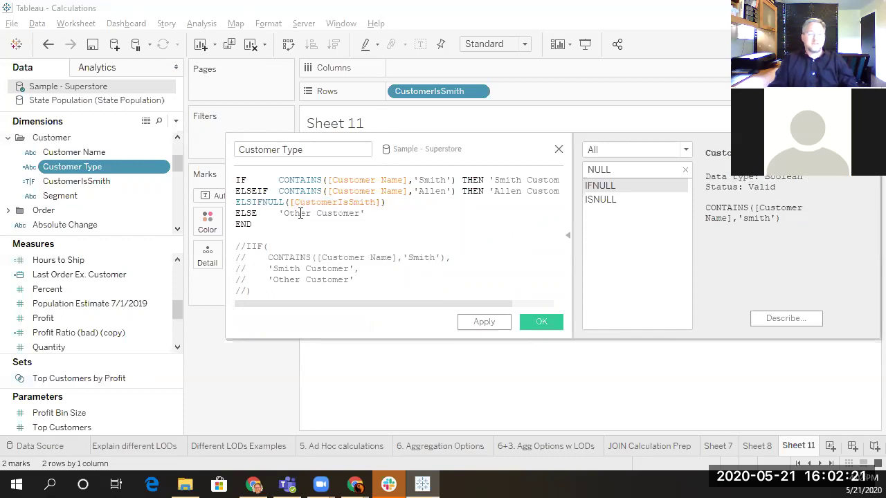
# Add true as a second argument after [CustomerIsSmith] in the null check
pyautogui.write(',')
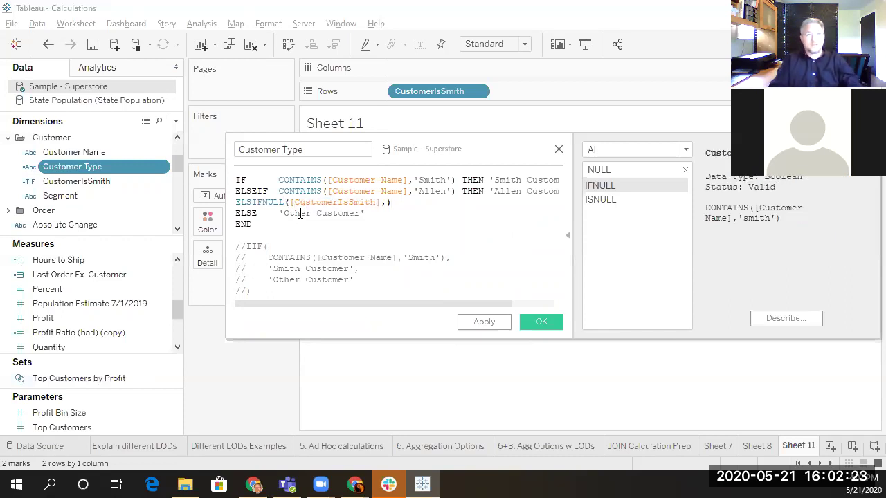
pyautogui.write('true')
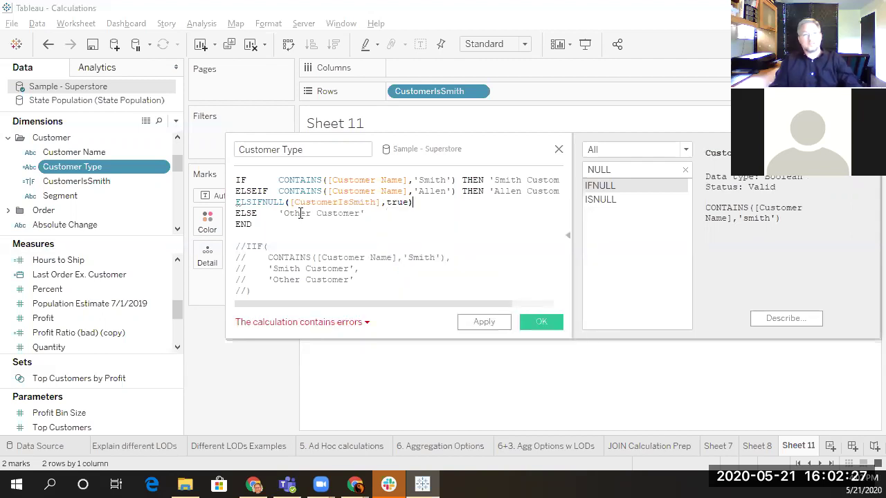
pyautogui.press('Left')
pyautogui.hotkey('ctrl', 'shift', 'Left')
pyautogui.hotkey('ctrl', 'shift', 'Left')
pyautogui.hotkey('ctrl', 'shift', 'Left')
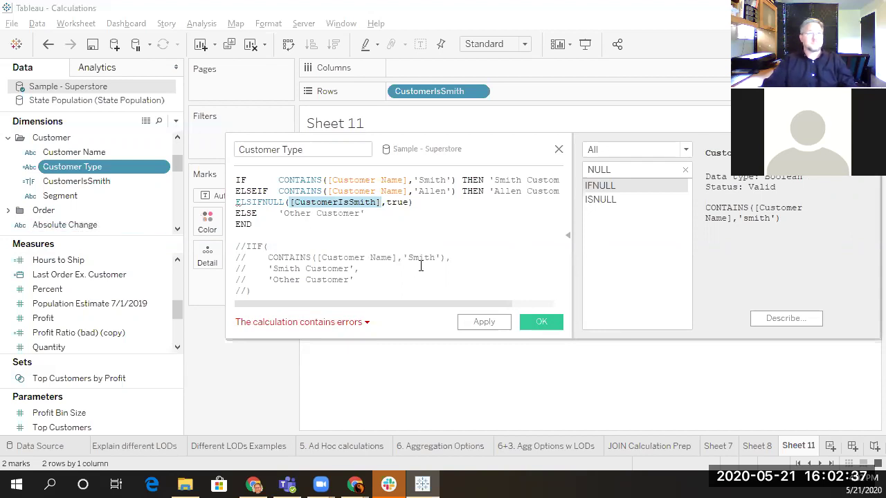
# Correct the start of the third branch to ELSEIF ISNULL, separating the keyword from the function
pyautogui.click(260, 201)
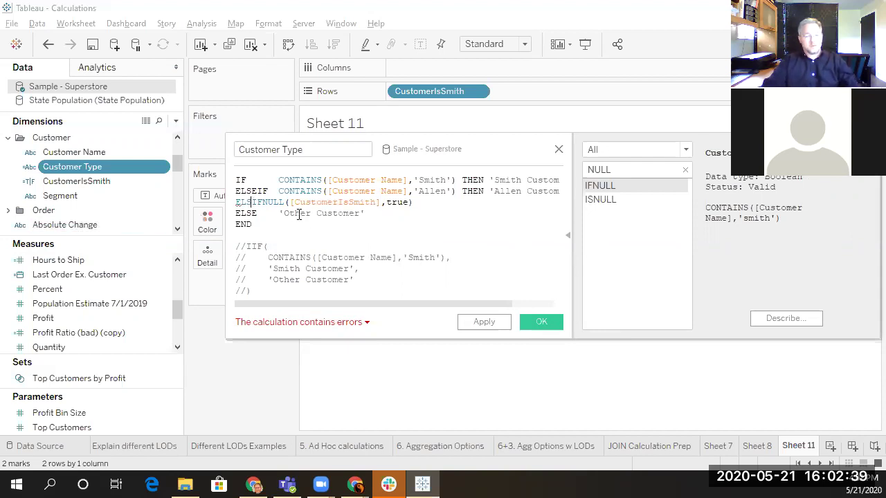
pyautogui.write('E')
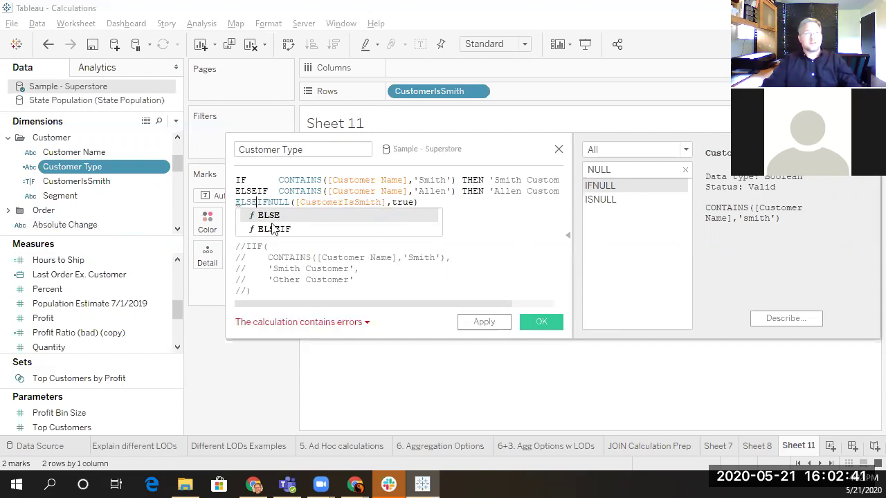
pyautogui.click(424, 203)
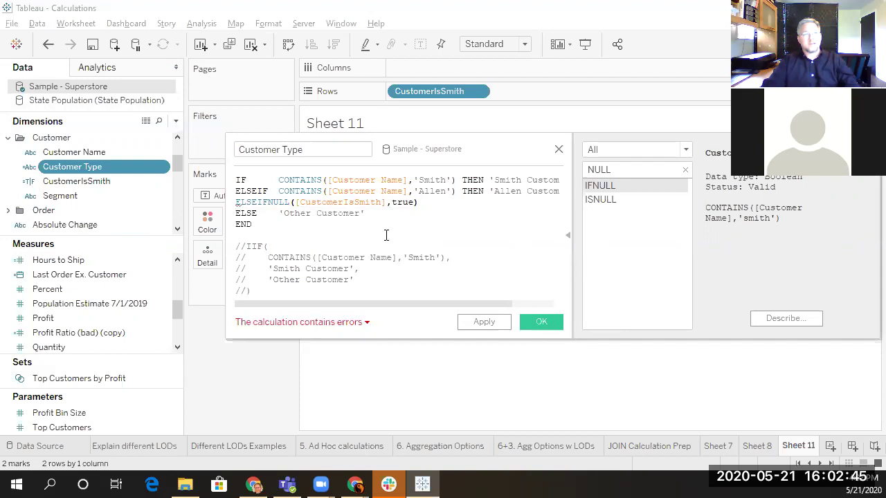
pyautogui.click(268, 201)
pyautogui.write('IS')
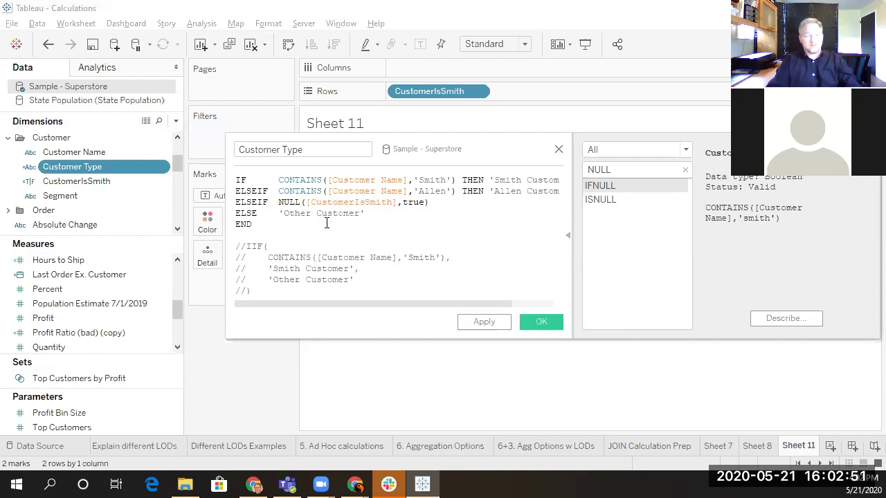
pyautogui.click(447, 202)
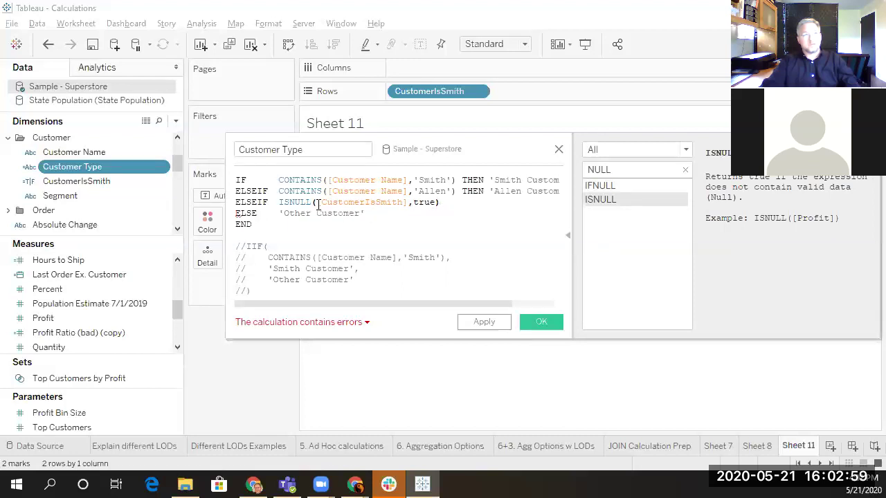
# Enclose the true argument of ISNULL in single quotes
pyautogui.click(415, 203)
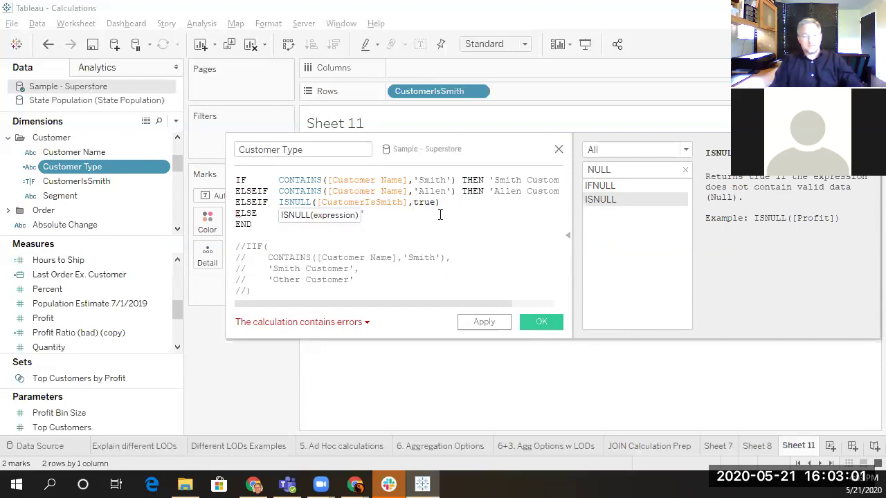
pyautogui.write("'")
pyautogui.press('Right')
pyautogui.press('Right')
pyautogui.press('Right')
pyautogui.press('Right')
pyautogui.write("'")
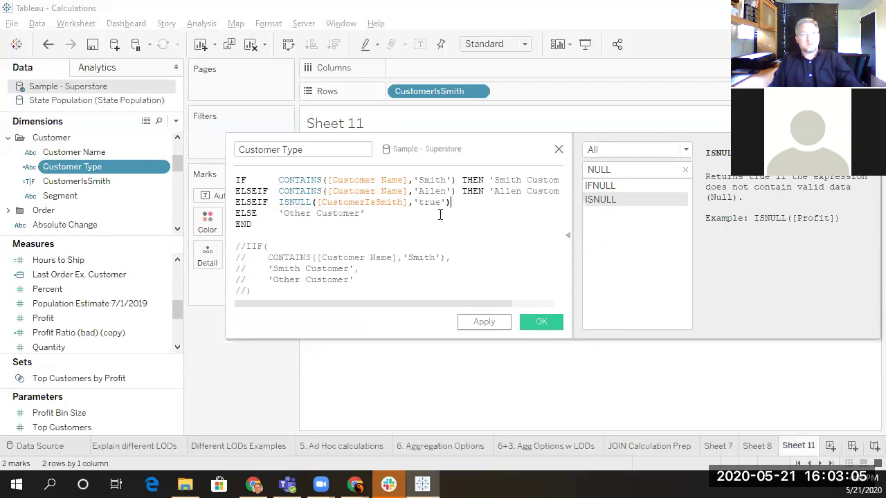
# Complete the ISNULL branch with = 'true' THEN 'Smith Customer'
pyautogui.write("= 'true' THEN")
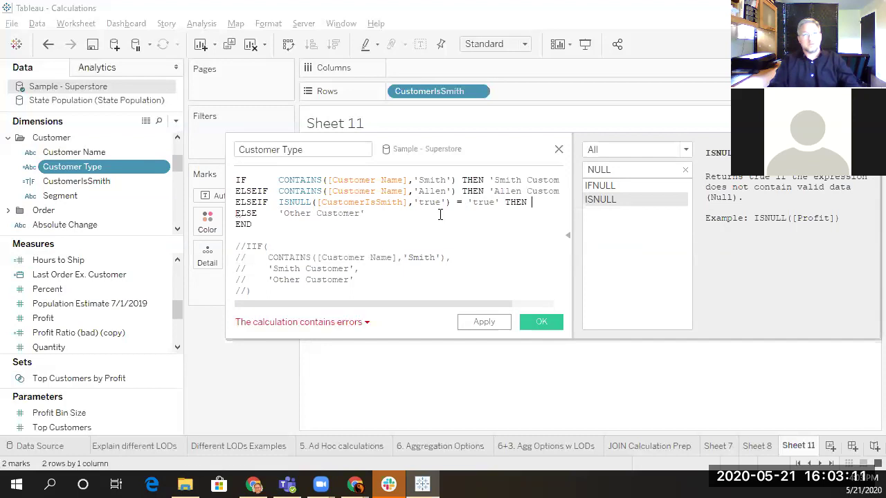
pyautogui.write(" 'Smit")
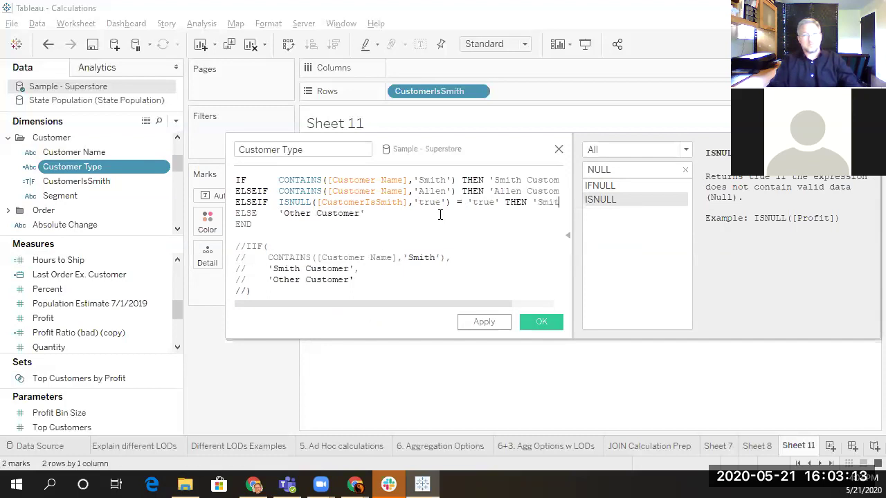
pyautogui.write("h Customer'")
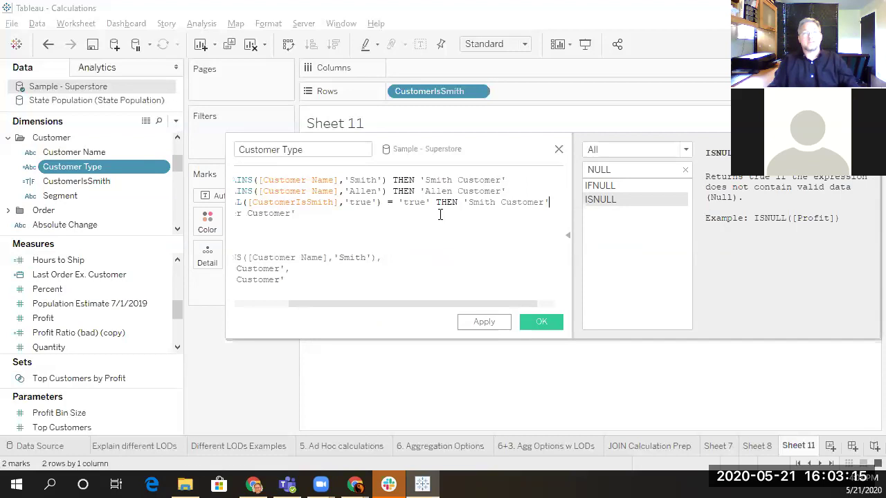
pyautogui.press('Home')
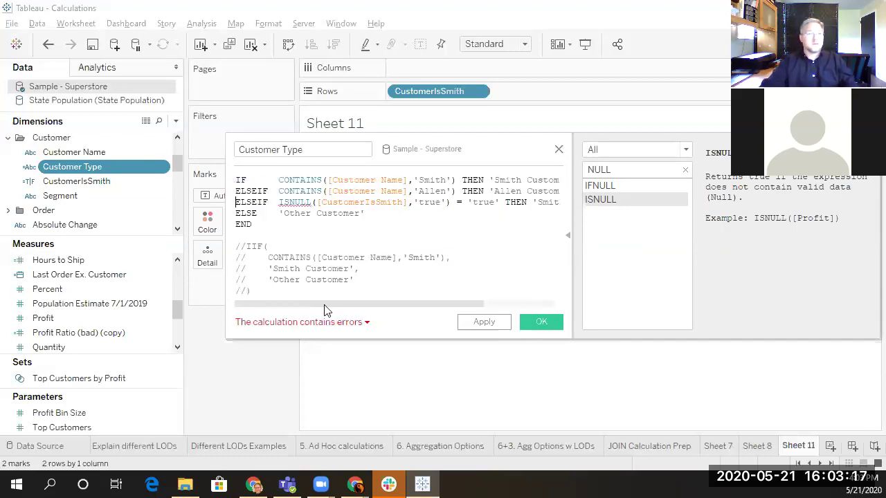
# Check the calculation's error details and select the word true inside the ISNULL call
pyautogui.click(323, 324)
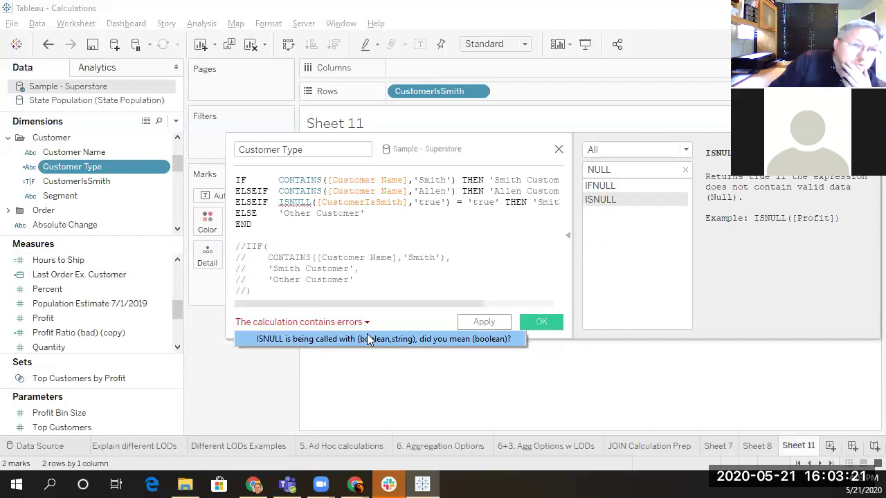
pyautogui.doubleClick(432, 205)
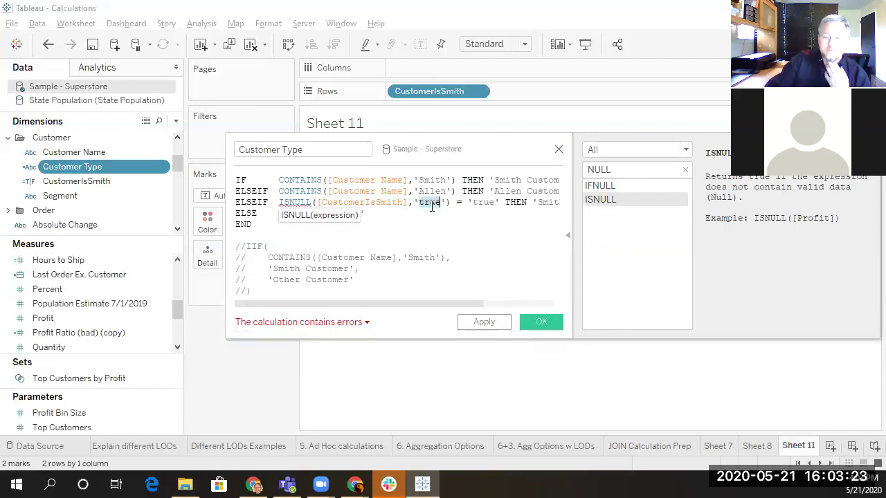
# Reduce the third condition to ISNULL([CustomerIsSmith]) by removing its 'true' argument and the = 'true' comparison
pyautogui.press('Delete')
pyautogui.press('Delete')
pyautogui.press('BackSpace')
pyautogui.press('BackSpace')
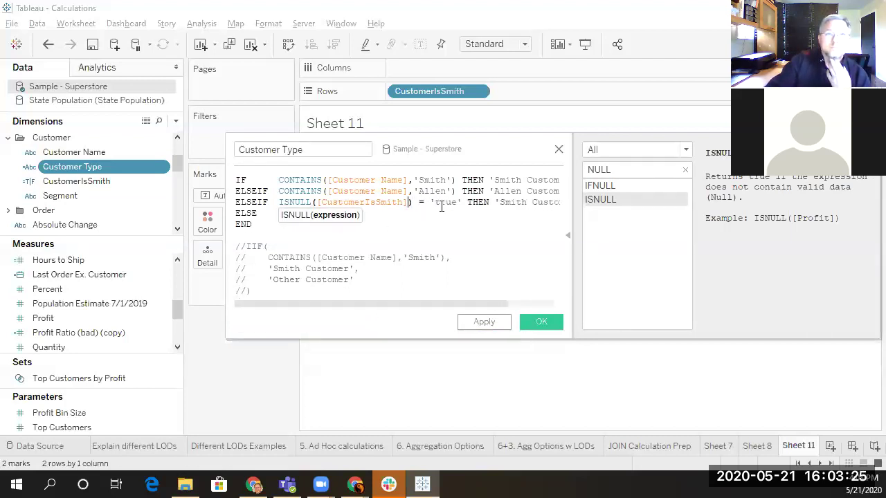
pyautogui.moveTo(418, 203); pyautogui.dragTo(462, 202)
pyautogui.press('Delete')
pyautogui.press('BackSpace')
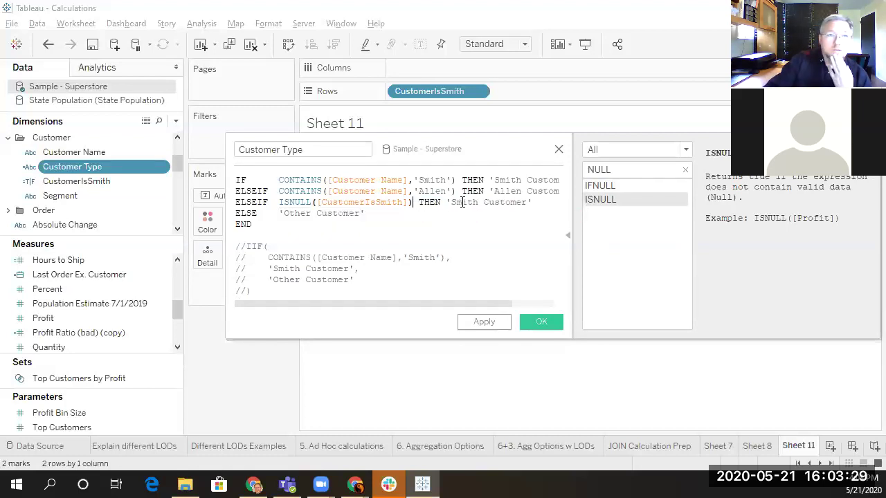
pyautogui.click(369, 213)
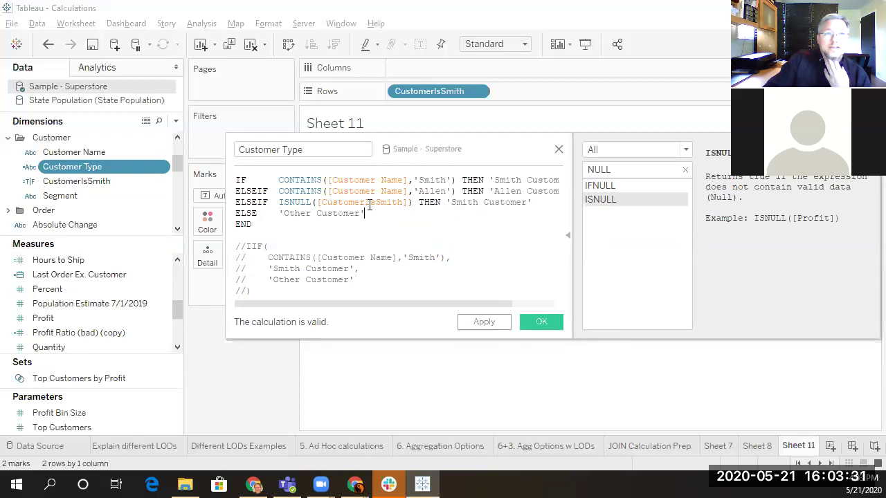
pyautogui.doubleClick(370, 203)
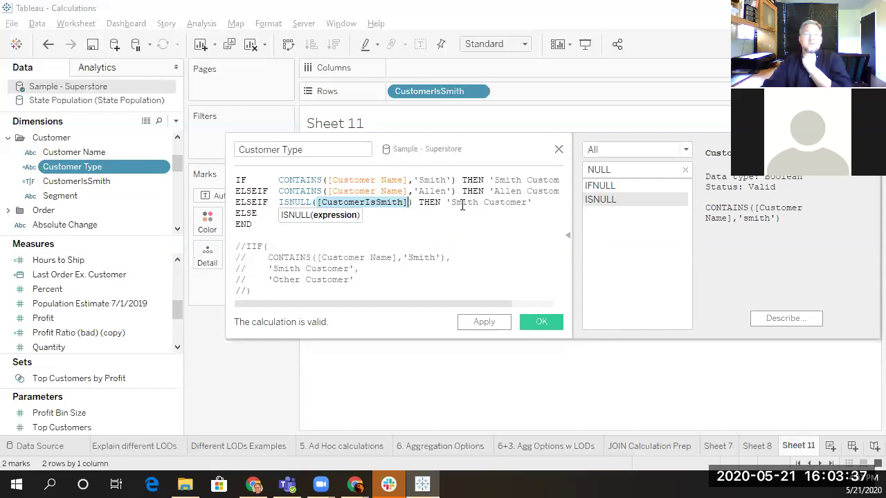
pyautogui.click(378, 215)
pyautogui.write("'Other Customer'")
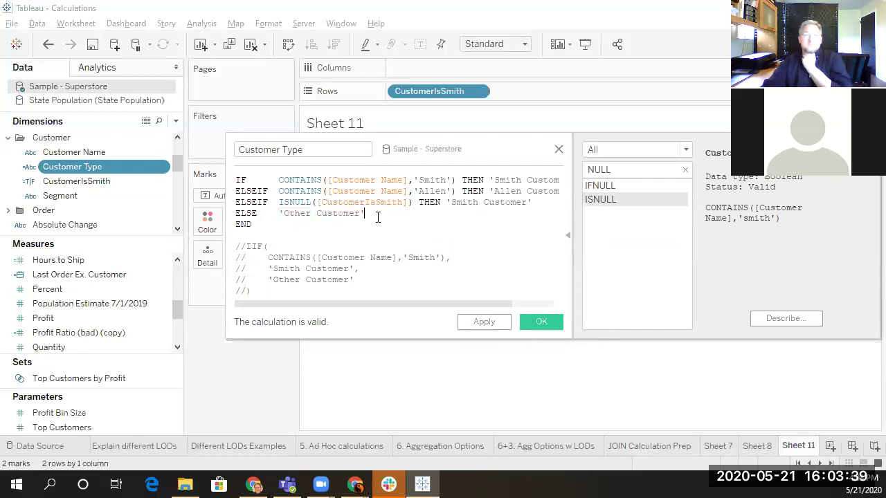
pyautogui.click(332, 202)
pyautogui.moveTo(447, 203); pyautogui.dragTo(533, 203)
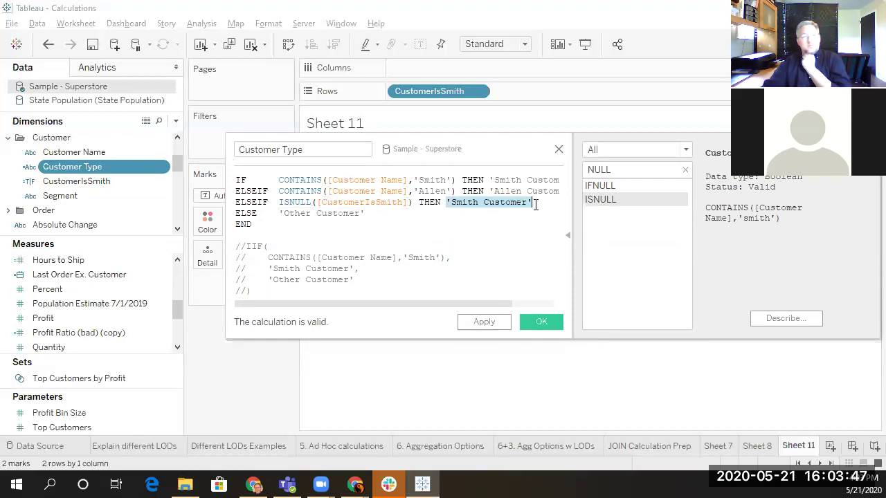
# Try adding the comparison = true after ISNULL([CustomerIsSmith]) in the third condition
pyautogui.click(377, 215)
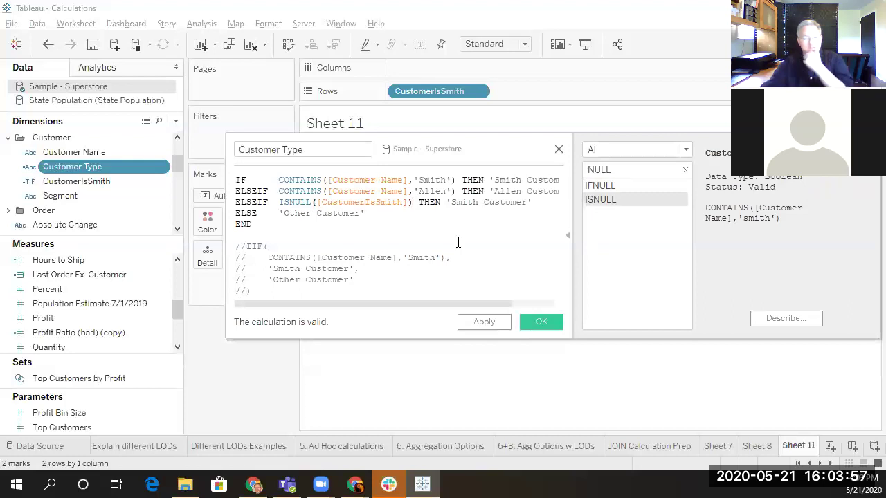
pyautogui.write('= true')
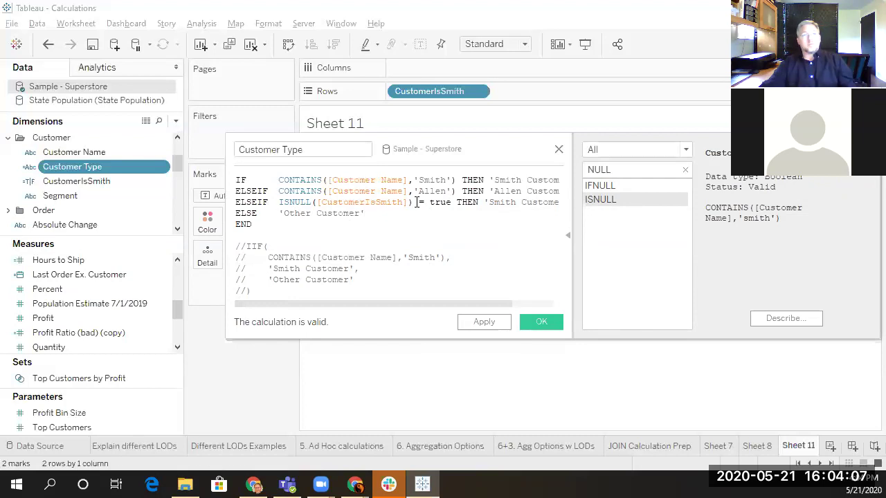
pyautogui.moveTo(451, 202); pyautogui.dragTo(414, 202)
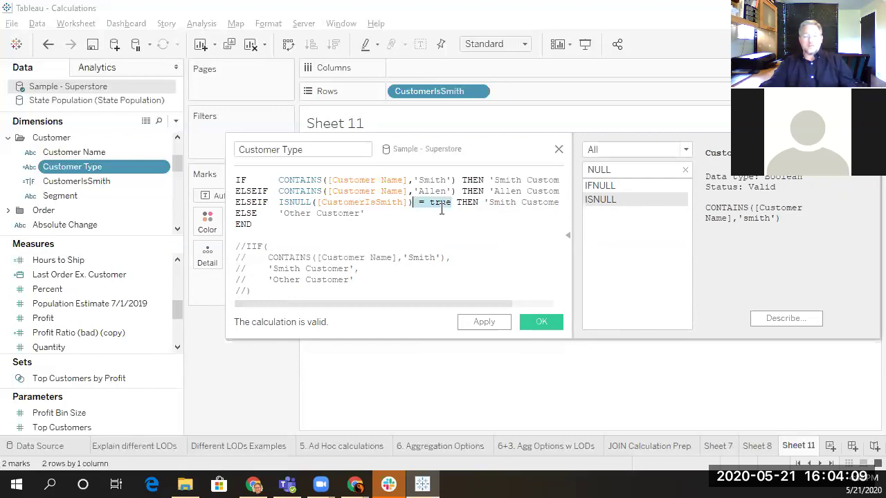
pyautogui.press('BackSpace')
pyautogui.click(375, 218)
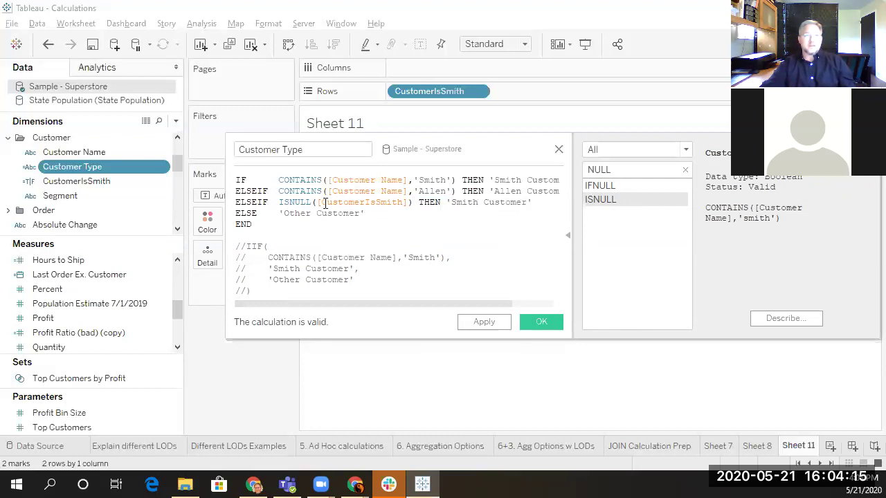
# Replace the ISNULL condition's result text with 'CustomerIsSmith is NULL'
pyautogui.moveTo(282, 202); pyautogui.dragTo(312, 202)
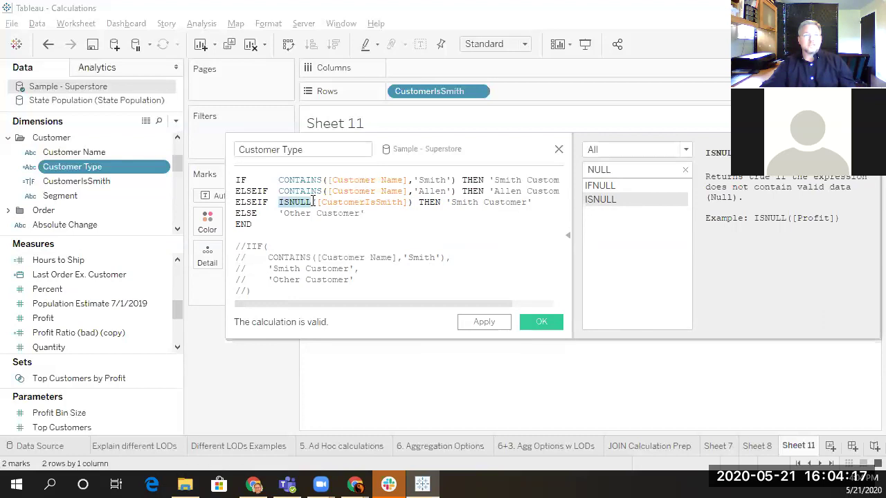
pyautogui.click(373, 214)
pyautogui.moveTo(278, 201); pyautogui.dragTo(531, 205)
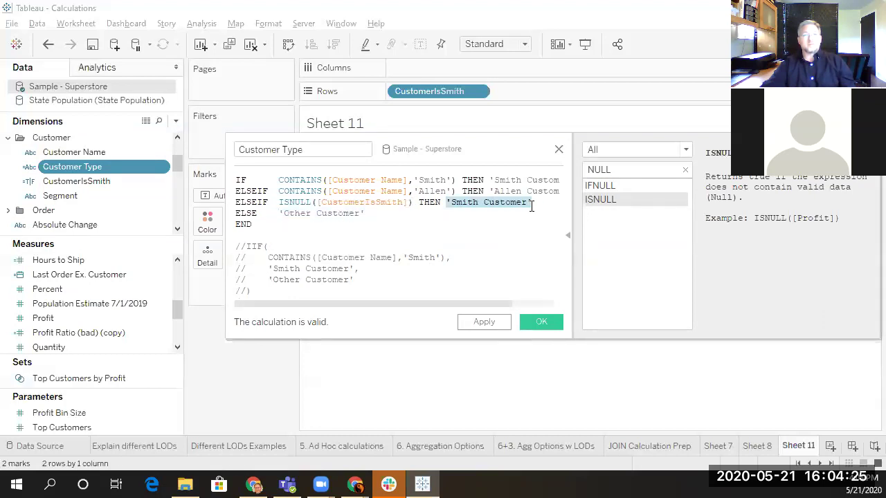
pyautogui.doubleClick(465, 202)
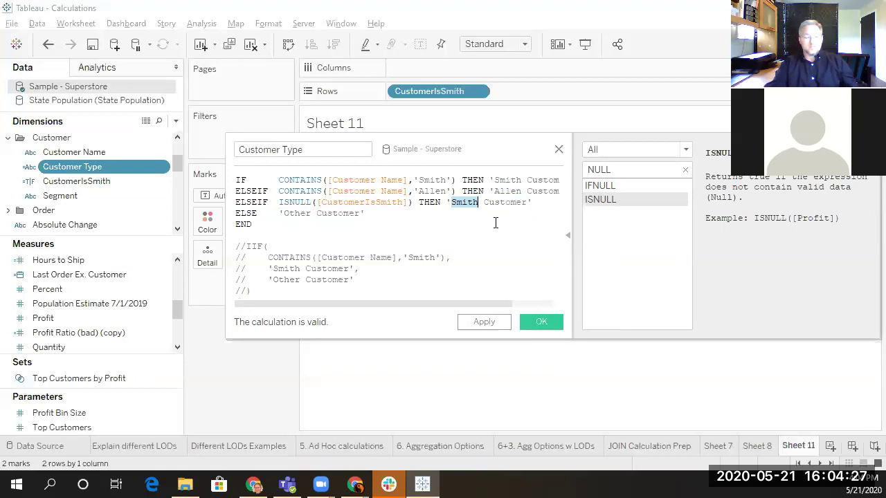
pyautogui.write('CustomerIsSmith')
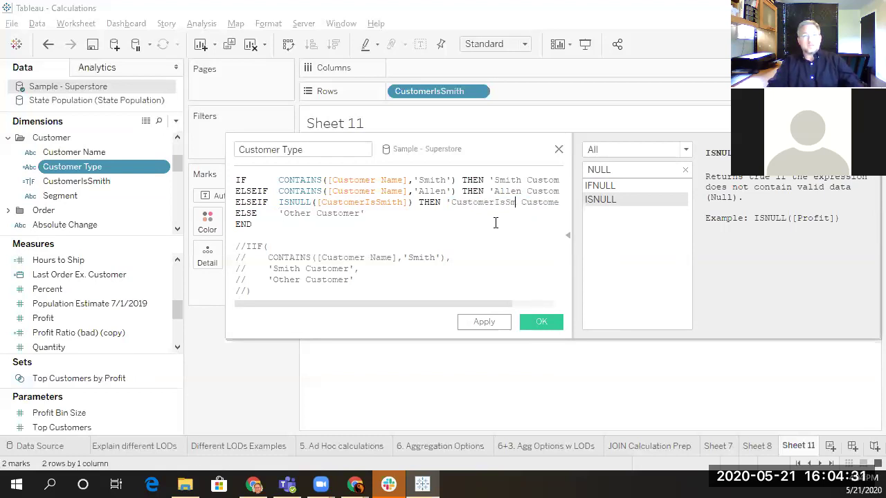
pyautogui.write(' is NULL')
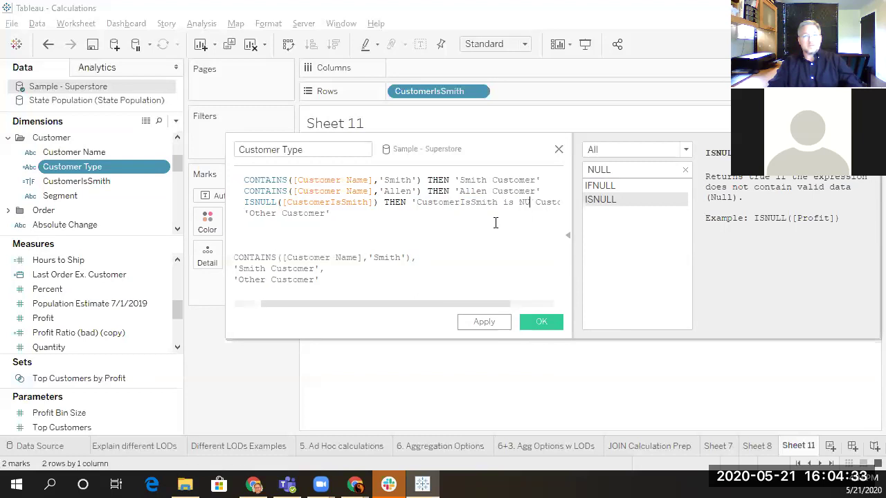
pyautogui.hotkey('ctrl', 'shift', 'Right')
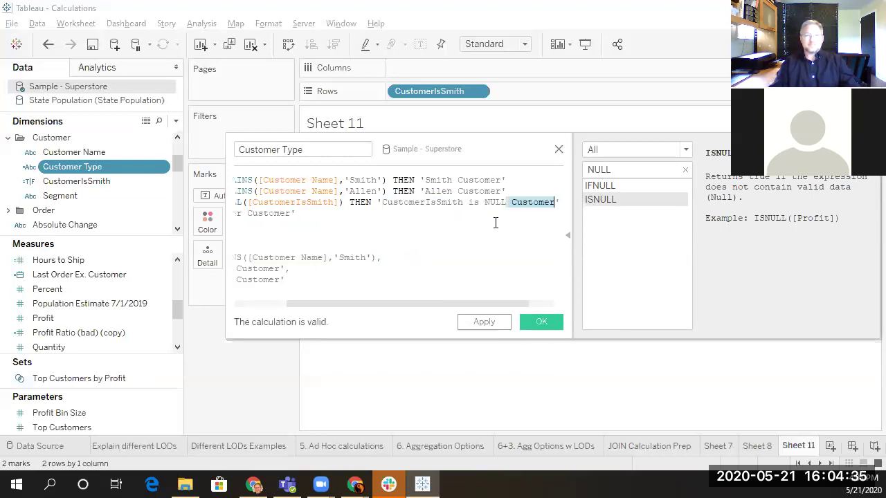
pyautogui.press('Delete')
pyautogui.press('Home')
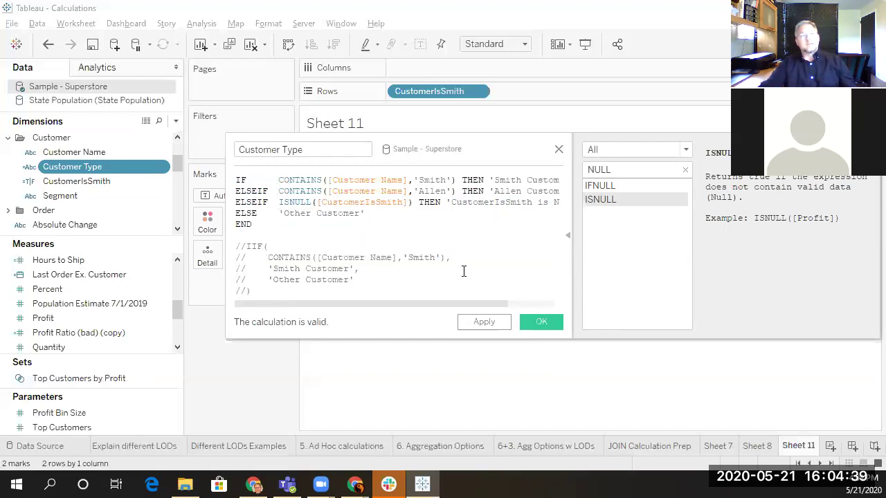
# Widen the formula area until the full conditions fit, and reposition the calculation editor so its function help is easier to see
pyautogui.click(567, 236)
pyautogui.moveTo(575, 202); pyautogui.dragTo(618, 234)
pyautogui.click(612, 234)
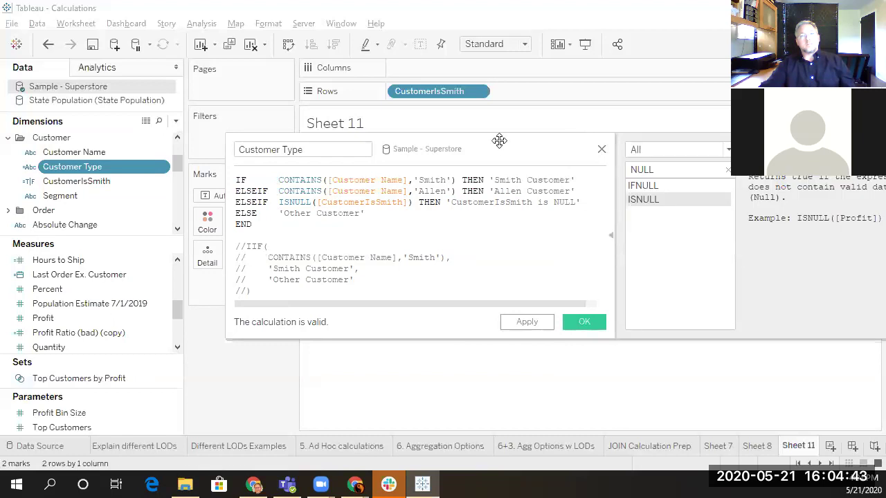
pyautogui.moveTo(498, 139); pyautogui.dragTo(380, 121)
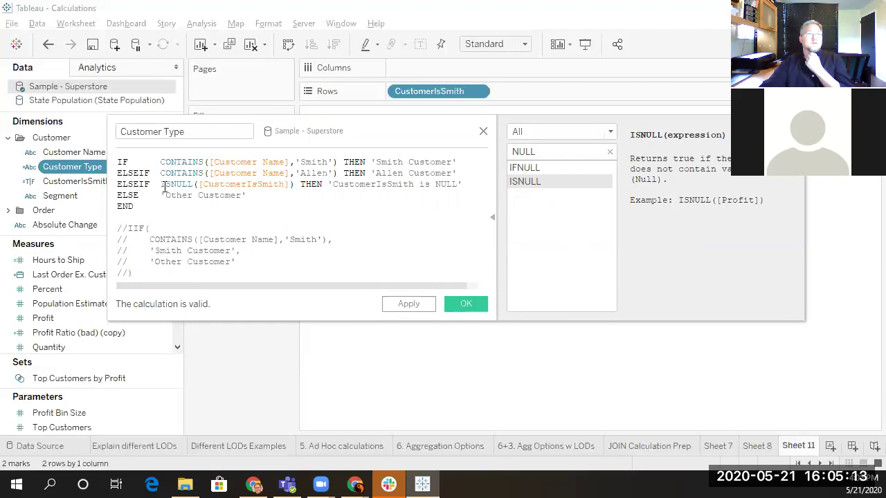
# Cut the ISNULL condition with its THEN result out of the third line, leaving only ELSE there
pyautogui.moveTo(161, 186); pyautogui.dragTo(467, 186)
pyautogui.click(468, 189)
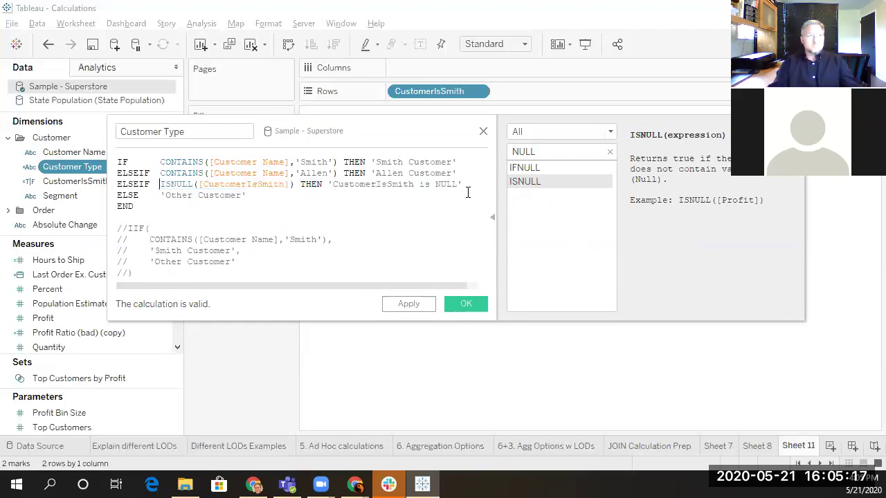
pyautogui.press('Down')
pyautogui.press('Down')
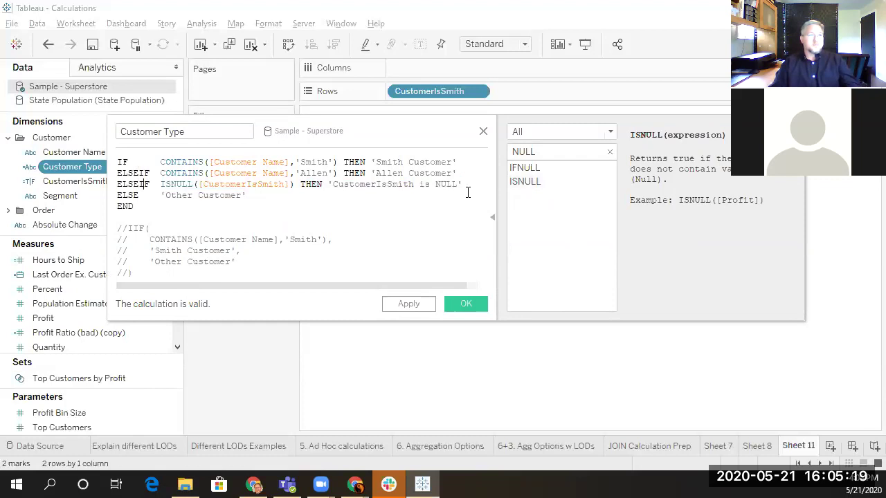
pyautogui.hotkey('ctrl', 'Right')
pyautogui.hotkey('shift', 'End')
pyautogui.press('BackSpace')
pyautogui.press('BackSpace')
pyautogui.press('BackSpace')
pyautogui.press('BackSpace')
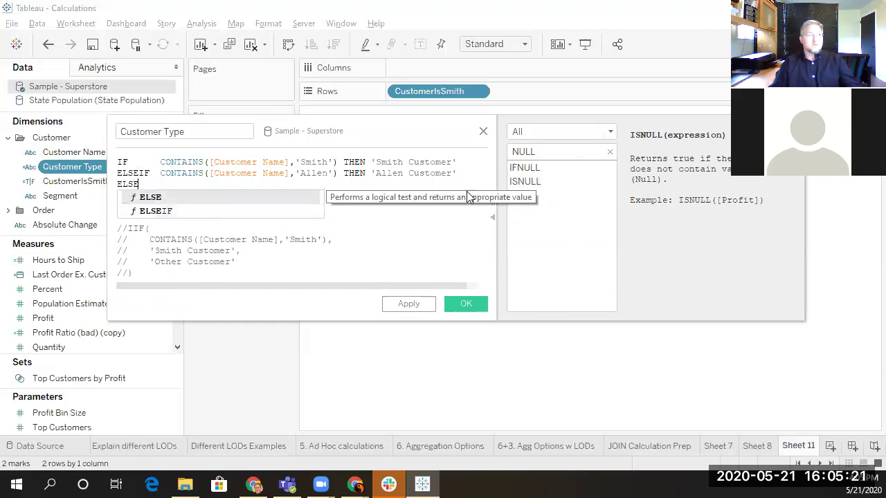
pyautogui.press('Escape')
# Insert a new first line reading IF ISNULL([CustomerIsSmith]) THEN 'CustomerIsSmith is NULL', with its condition aligned to the other lines
pyautogui.press('Up')
pyautogui.press('Up')
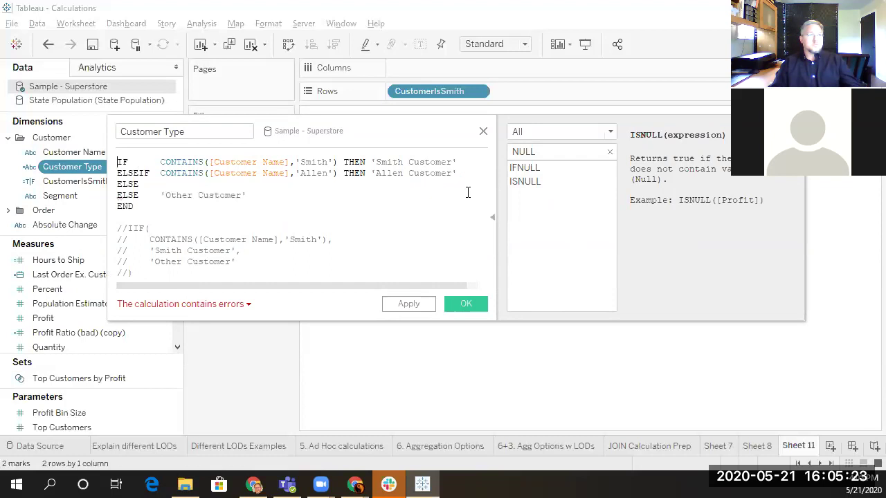
pyautogui.press('Return')
pyautogui.press('Up')
pyautogui.write("IF  ISNULL([CustomerIsSmith]) THEN 'CustomerIsSmith is NULL'")
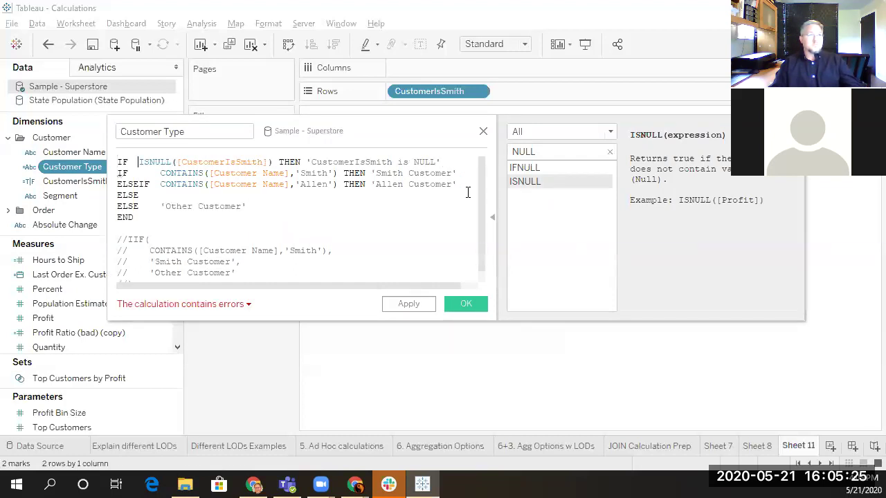
pyautogui.press('Right')
pyautogui.press('Right')
pyautogui.press('Right')
pyautogui.press('Right')
pyautogui.press('Tab')
# Change the 'Smith' condition from IF to ELSEIF and delete the leftover empty ELSE line
pyautogui.press('Down')
pyautogui.write('ELSE')
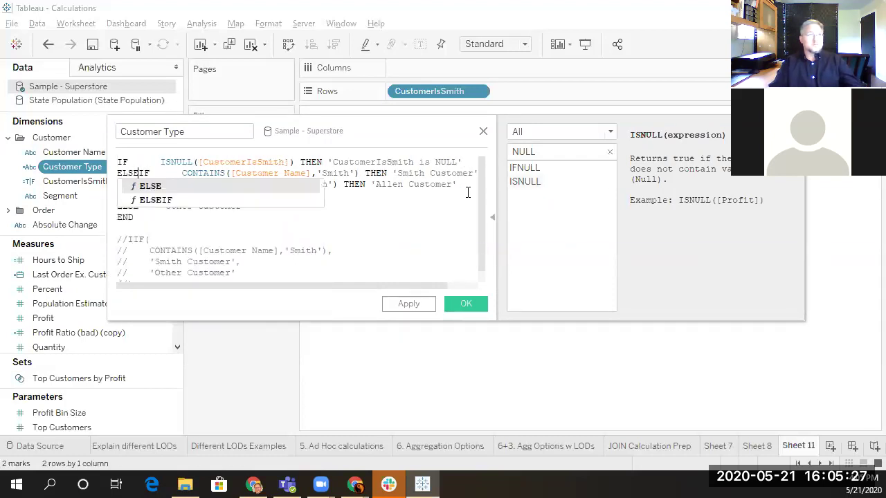
pyautogui.press('Escape')
pyautogui.press('Down')
pyautogui.press('BackSpace')
pyautogui.press('BackSpace')
pyautogui.press('BackSpace')
pyautogui.press('BackSpace')
pyautogui.press('BackSpace')
# Remove the extra spaces before CONTAINS in the 'Smith' line so it aligns with the other conditions
pyautogui.press('Up')
pyautogui.press('Up')
pyautogui.press('Home')
pyautogui.press('Down')
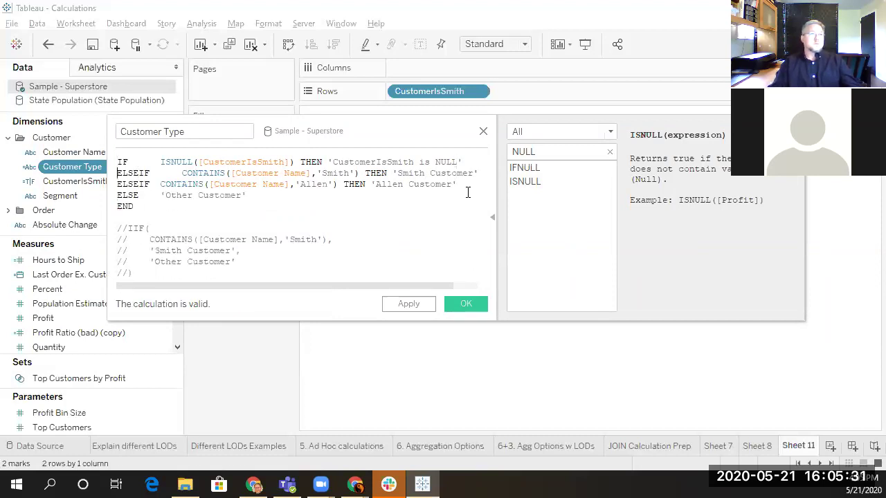
pyautogui.press('BackSpace')
pyautogui.press('BackSpace')
pyautogui.press('BackSpace')
pyautogui.press('BackSpace')
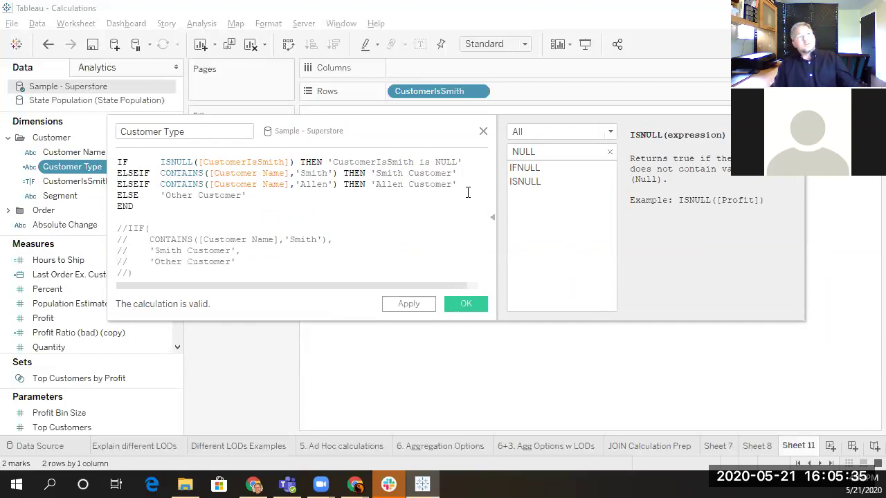
# Look up the syntax description of the IFNULL function in the function reference
pyautogui.hotkey('ctrl', 'Home')
pyautogui.hotkey('ctrl', 'Right')
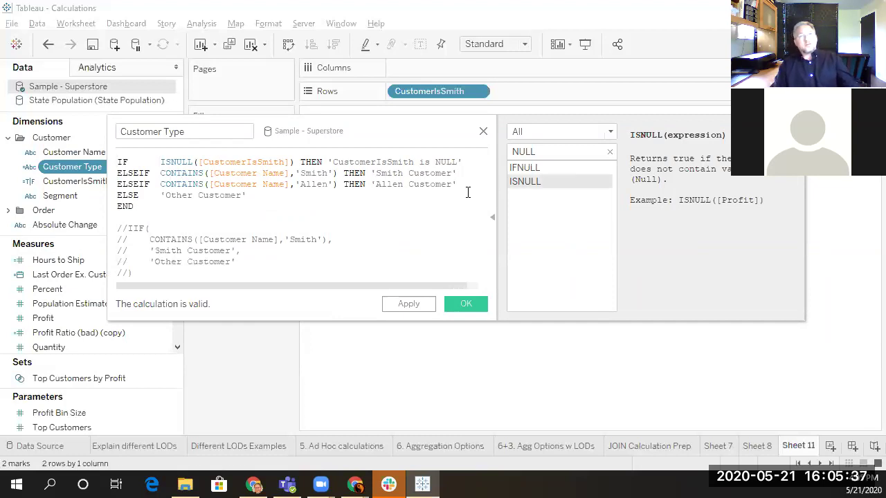
pyautogui.click(531, 168)
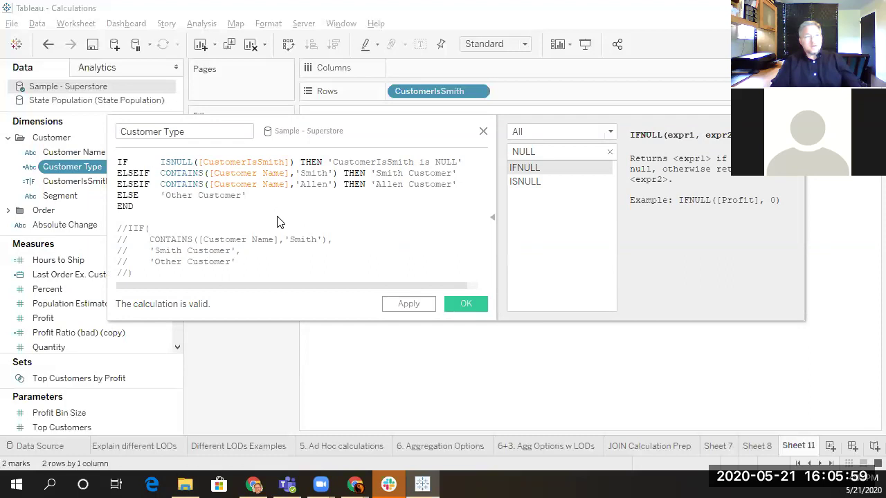
# Insert IFNULL(Profit, in the ELSE line directly before the 'Other Customer' text
pyautogui.write('IFNULL(')
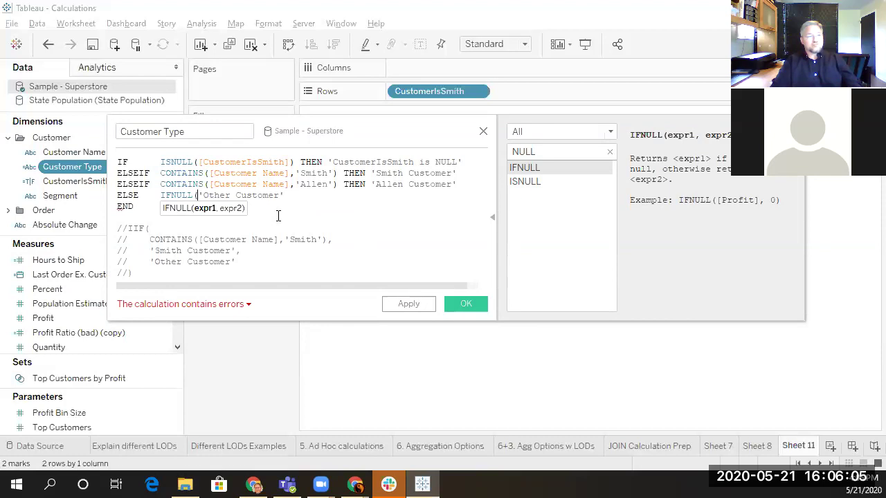
pyautogui.write('Profiy')
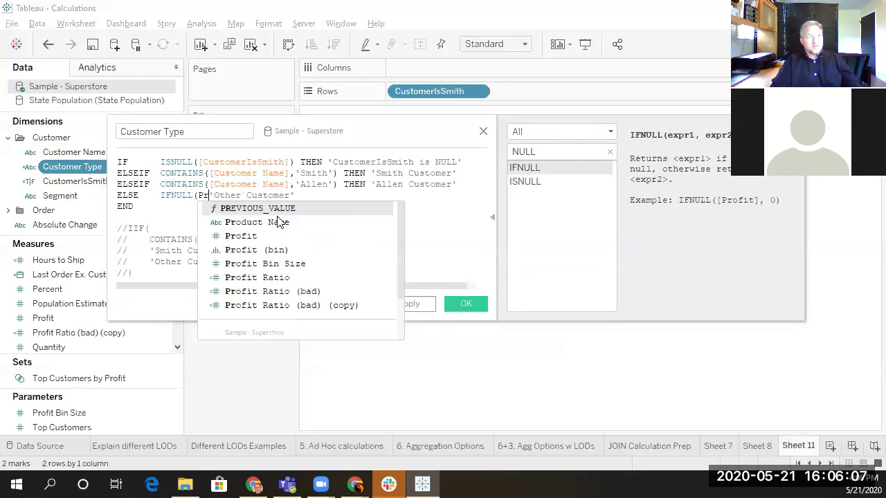
pyautogui.press('BackSpace')
pyautogui.write('t')
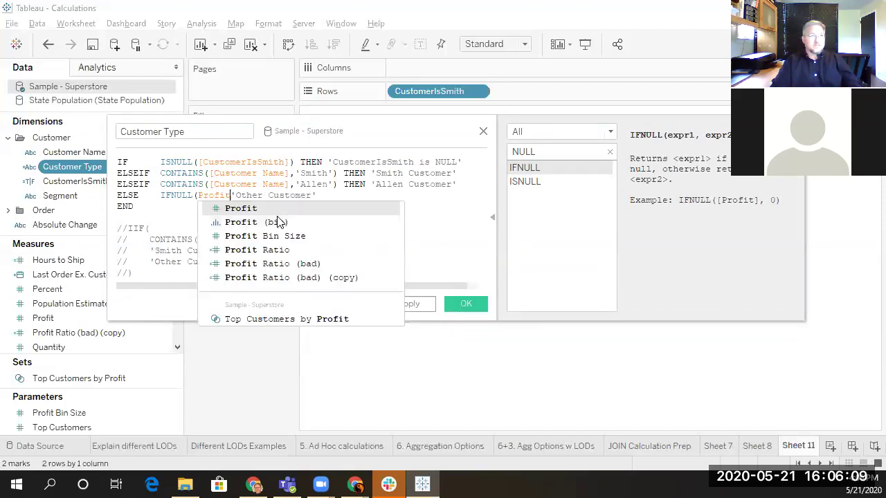
pyautogui.write(',')
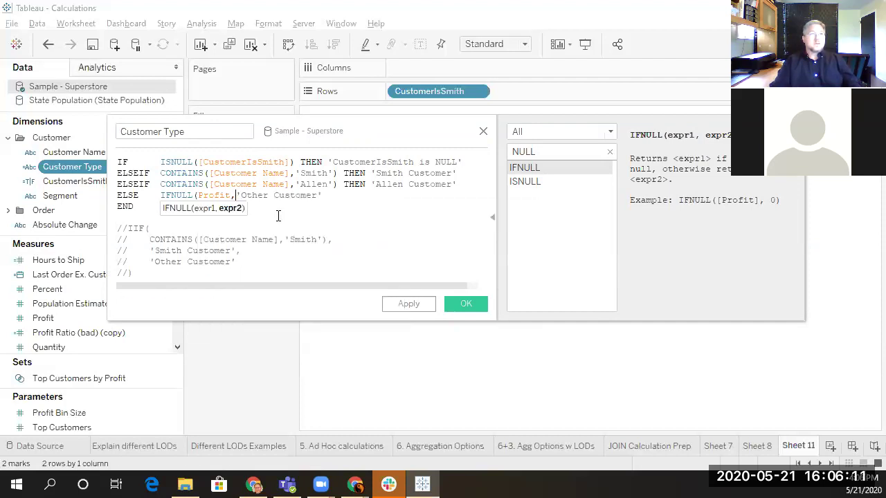
# Change the ELSE line's text to 'Null Profit Customer' and close the IFNULL function with a parenthesis
pyautogui.press('Right')
pyautogui.hotkey('ctrl', 'shift', 'Right')
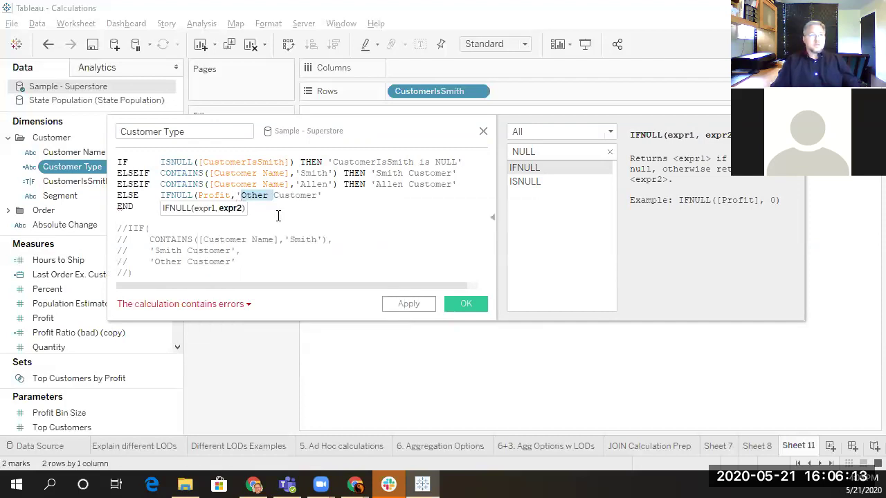
pyautogui.hotkey('ctrl', 'shift', 'Right')
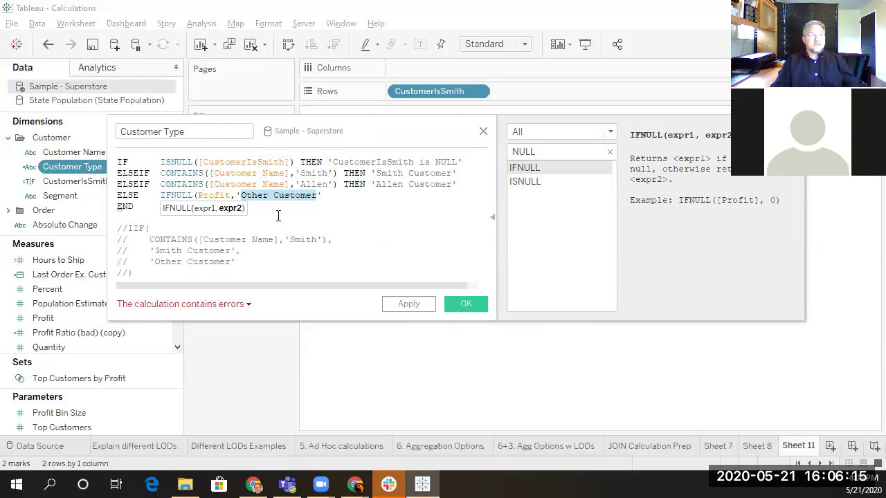
pyautogui.press('Left')
pyautogui.hotkey('ctrl', 'shift', 'Right')
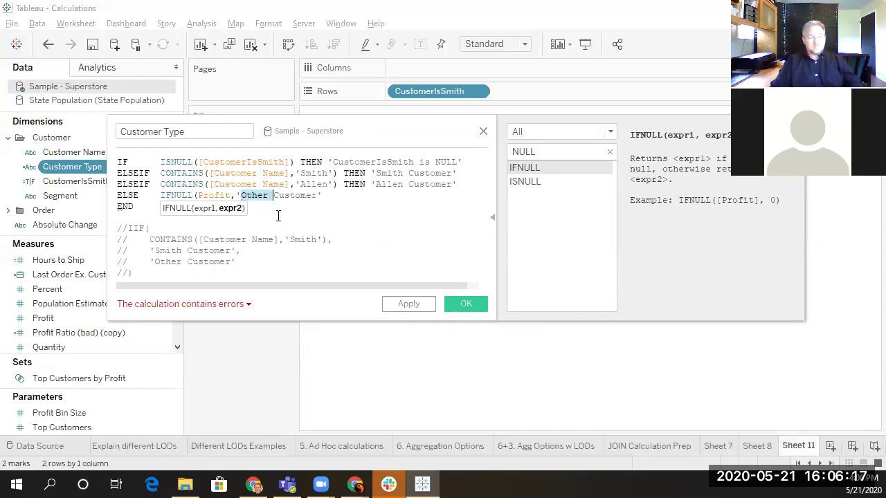
pyautogui.write('Null Profit')
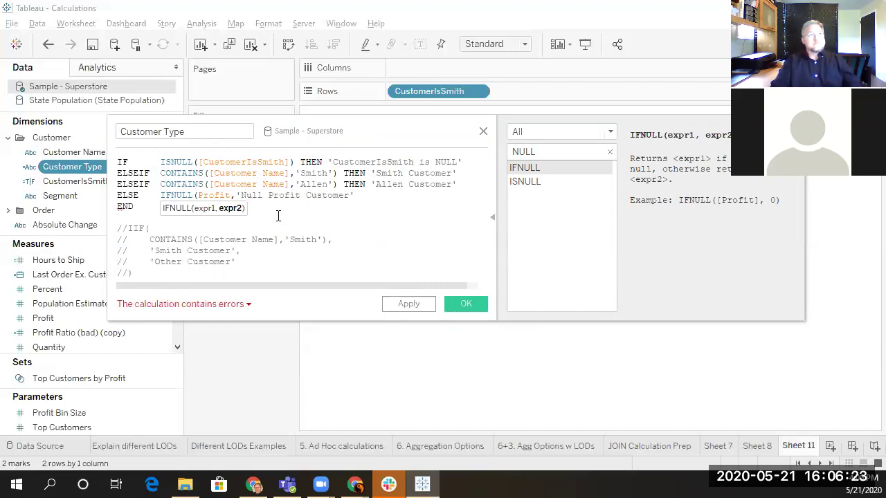
pyautogui.write(')')
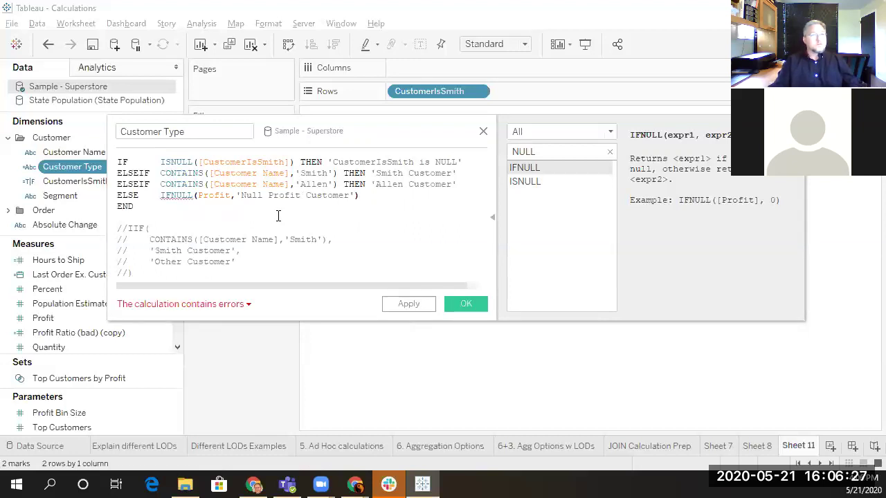
# Examine the calculation's error details and the argument data types of the IFNULL function
pyautogui.click(188, 197)
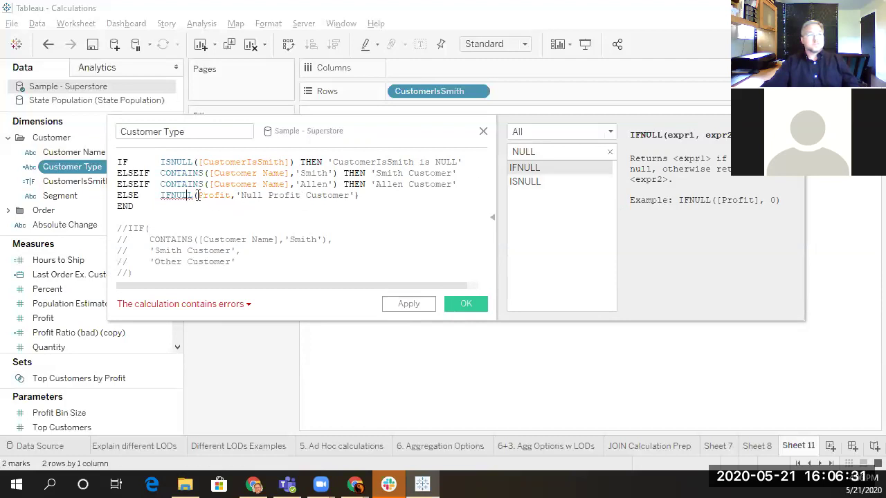
pyautogui.click(199, 305)
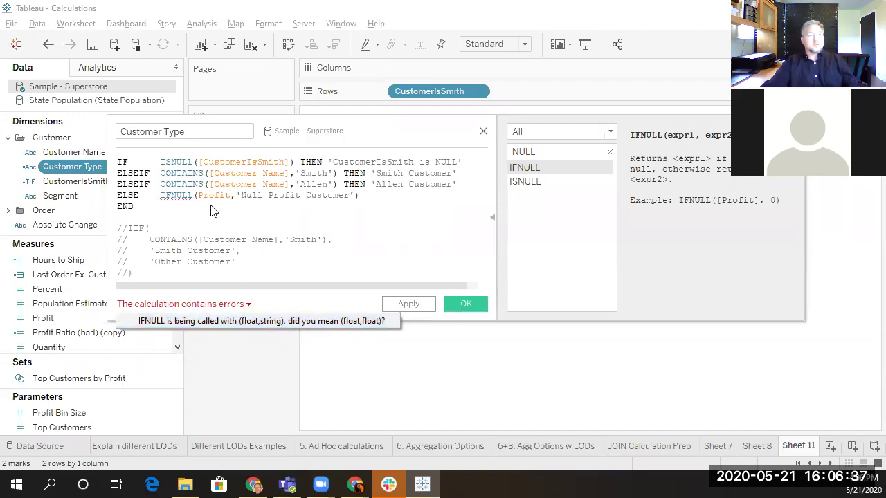
pyautogui.click(199, 196)
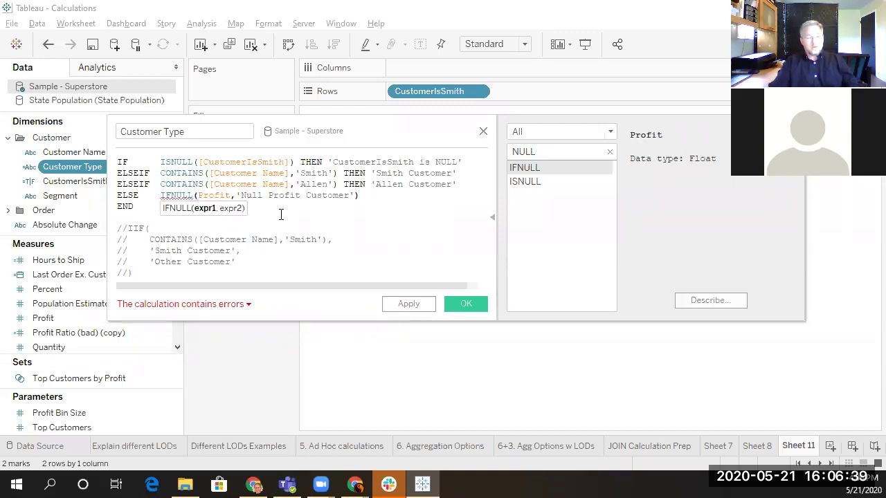
pyautogui.click(234, 305)
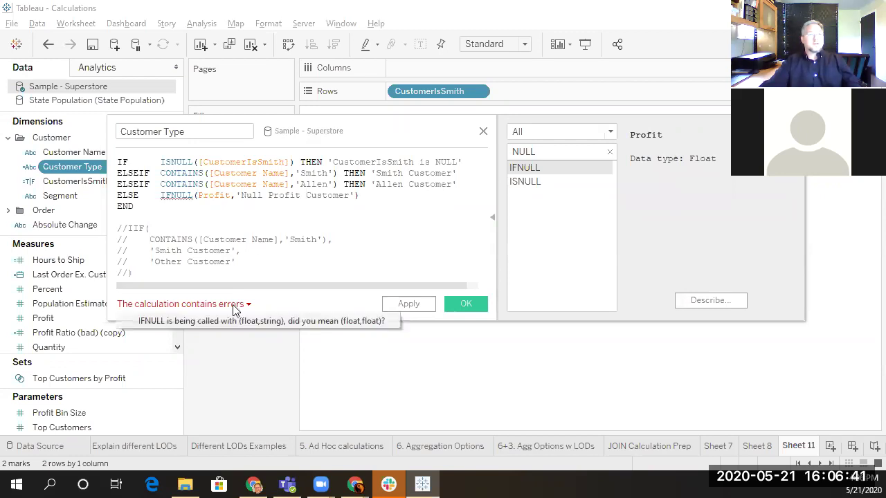
pyautogui.click(186, 196)
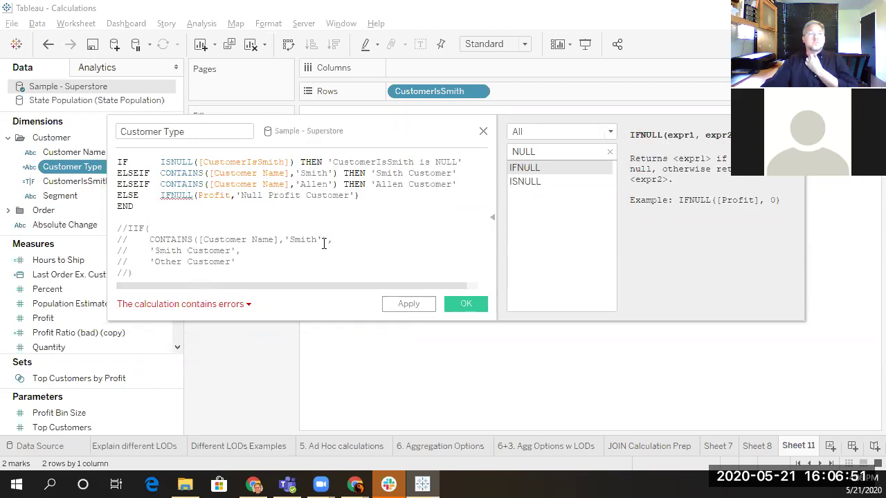
pyautogui.click(228, 308)
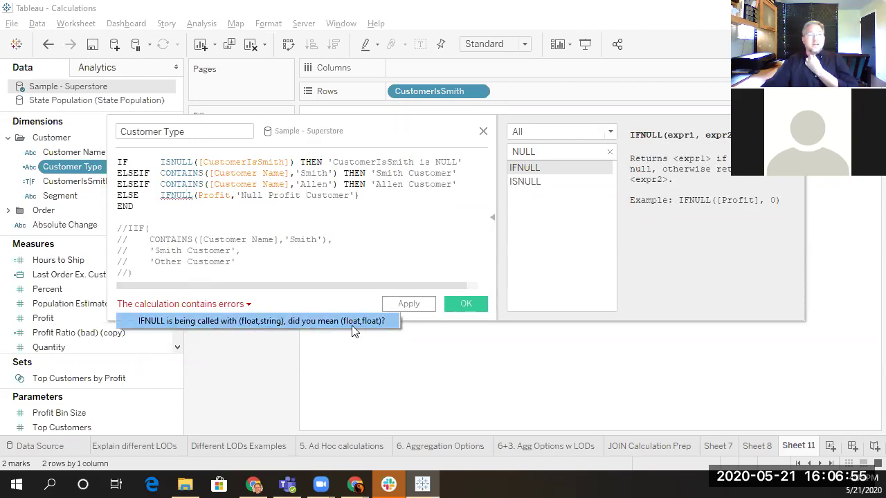
# Move the IFNULL arguments onto a new line and convert Profit to a string with STR(Profit)
pyautogui.doubleClick(217, 196)
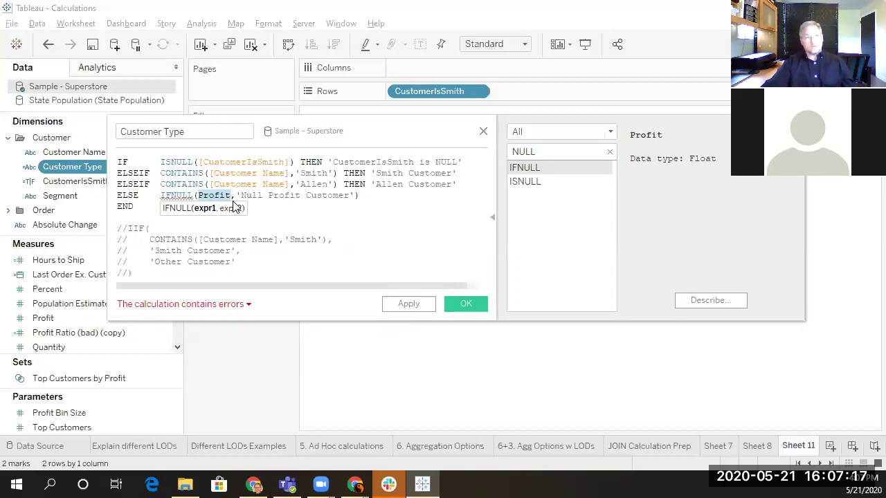
pyautogui.press('Left')
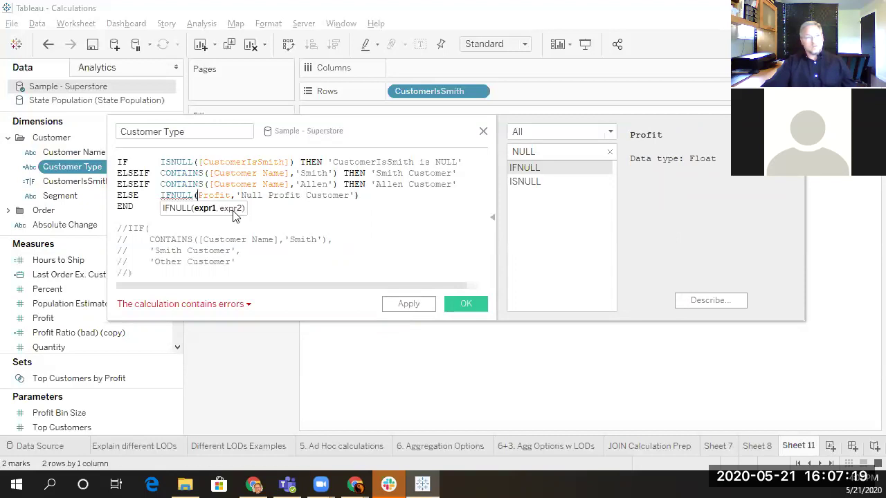
pyautogui.press('Return')
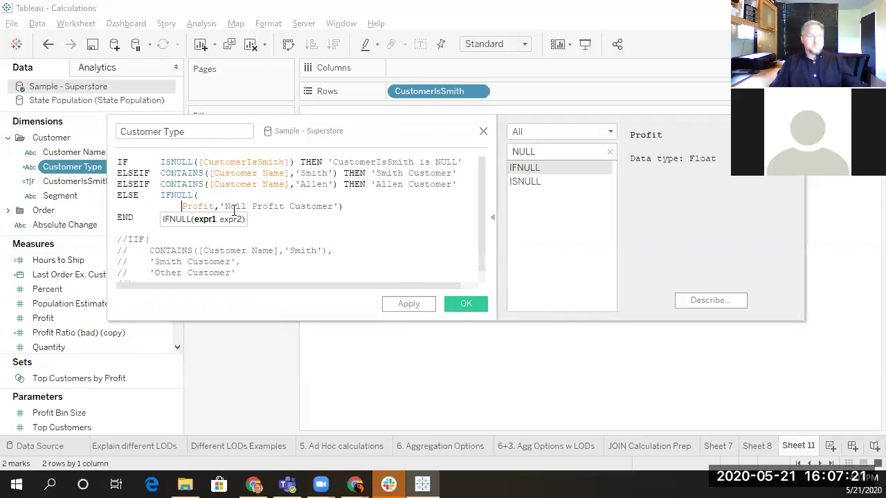
pyautogui.write('S')
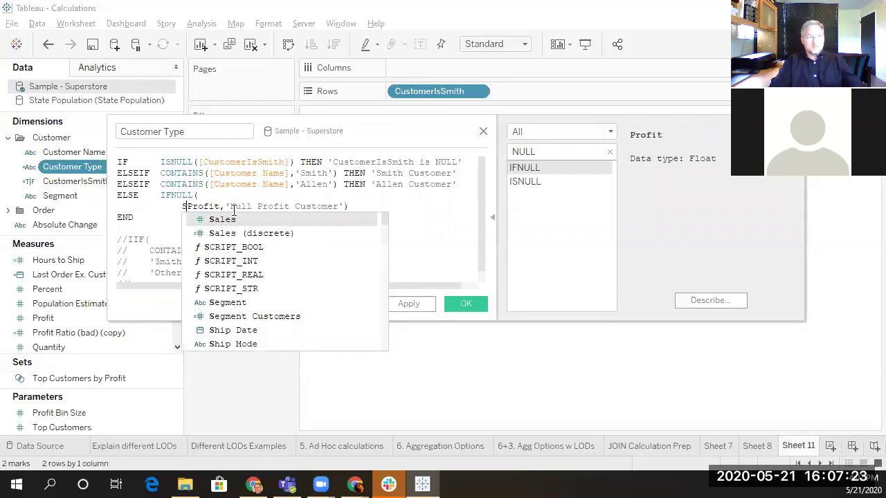
pyautogui.press('BackSpace')
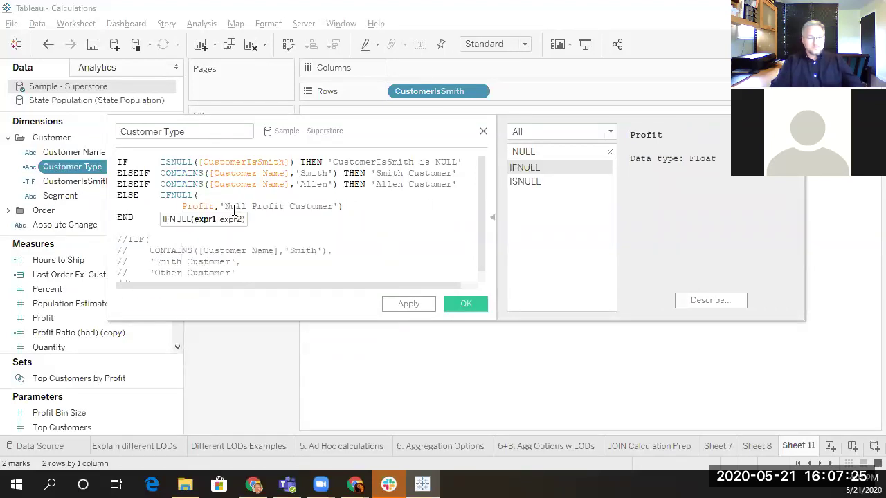
pyautogui.write("'")
pyautogui.press('BackSpace')
pyautogui.write('STR(')
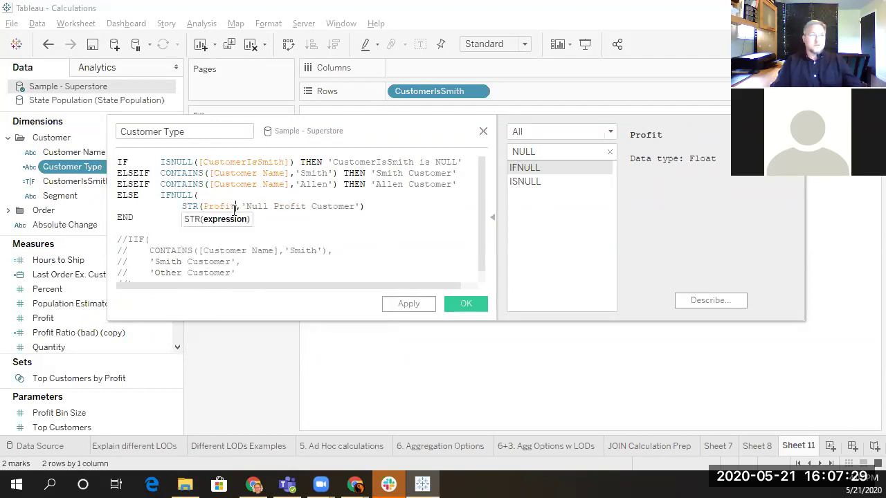
pyautogui.write(')')
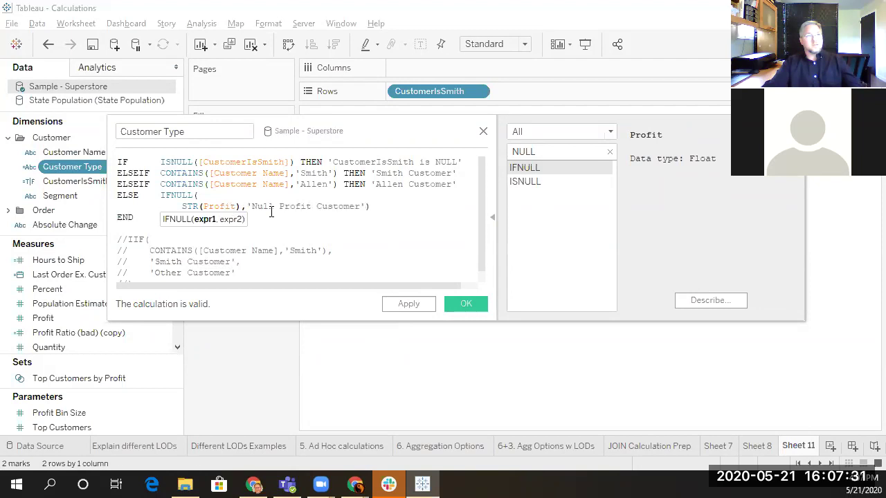
pyautogui.click(372, 207)
pyautogui.moveTo(117, 162); pyautogui.dragTo(471, 188)
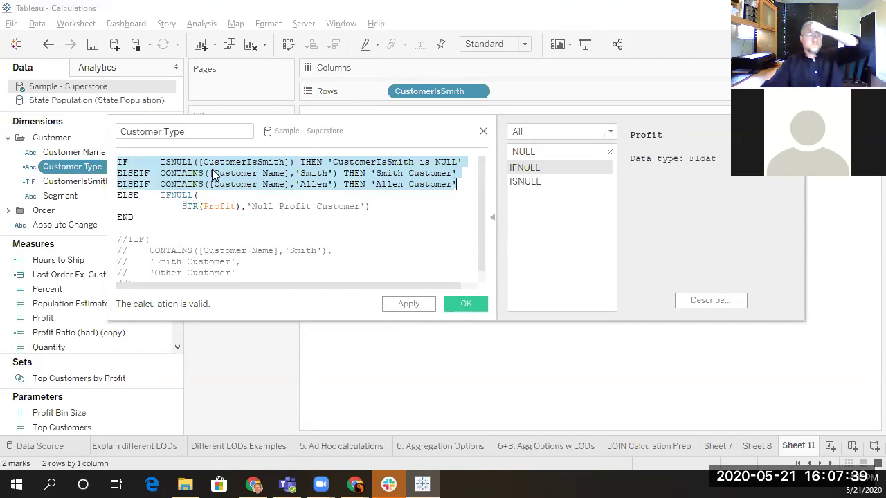
pyautogui.click(184, 206)
# Append + 'profit from customer' to STR(Profit) in the first IFNULL argument
pyautogui.click(237, 206)
pyautogui.write(')')
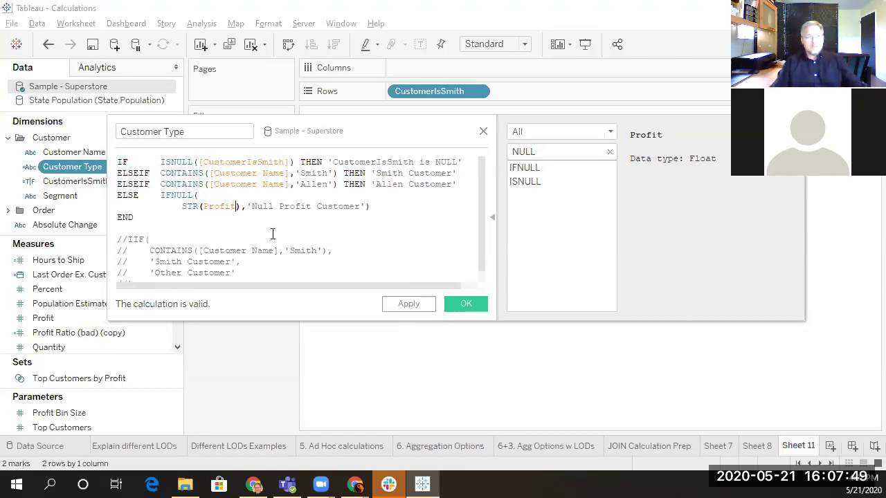
pyautogui.press('Right')
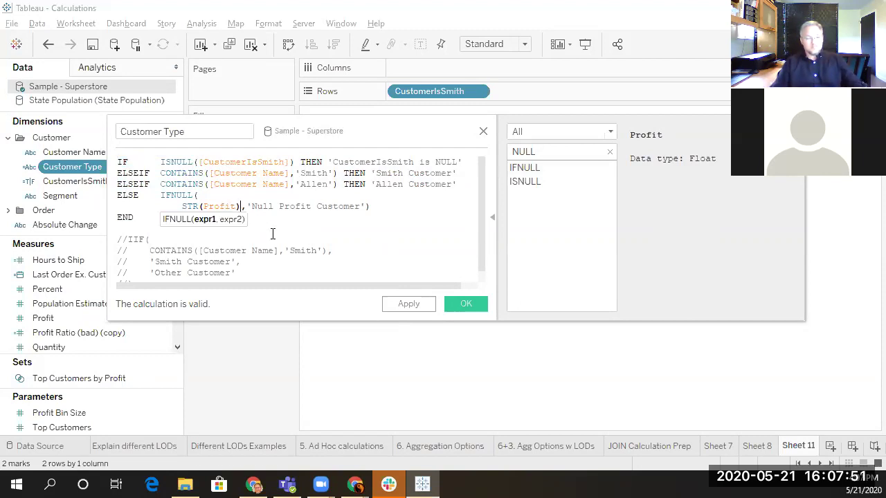
pyautogui.write('+ ')
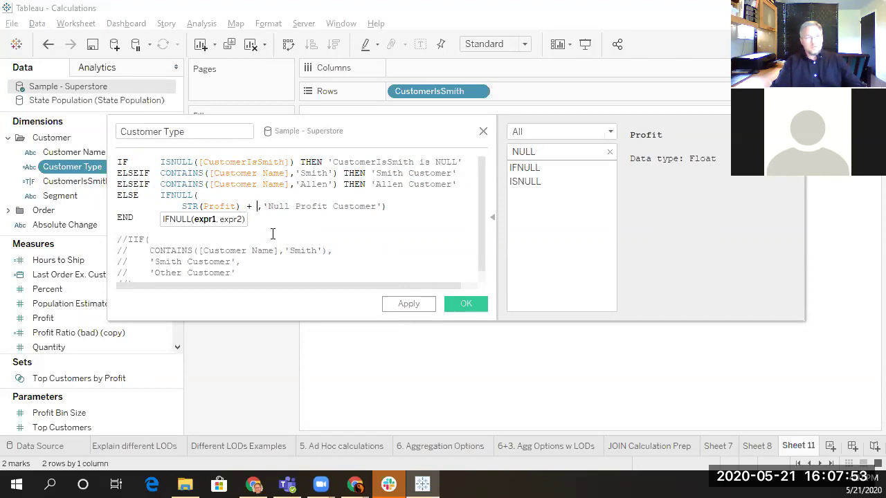
pyautogui.write("'profit for")
pyautogui.press('BackSpace')
pyautogui.press('BackSpace')
pyautogui.write('rom cus')
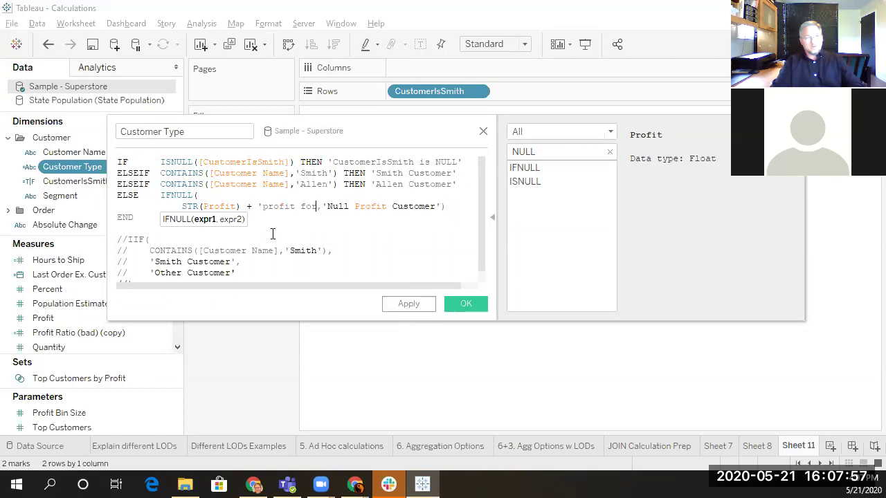
pyautogui.write('tomer')
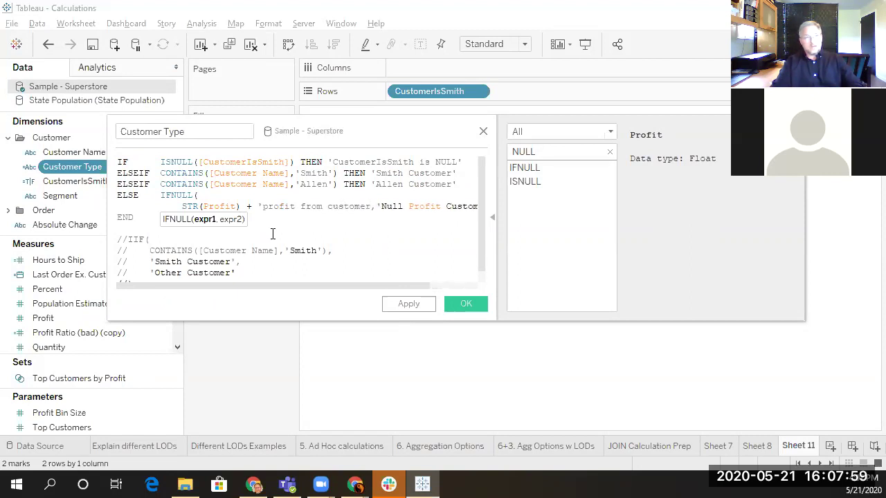
pyautogui.write("'")
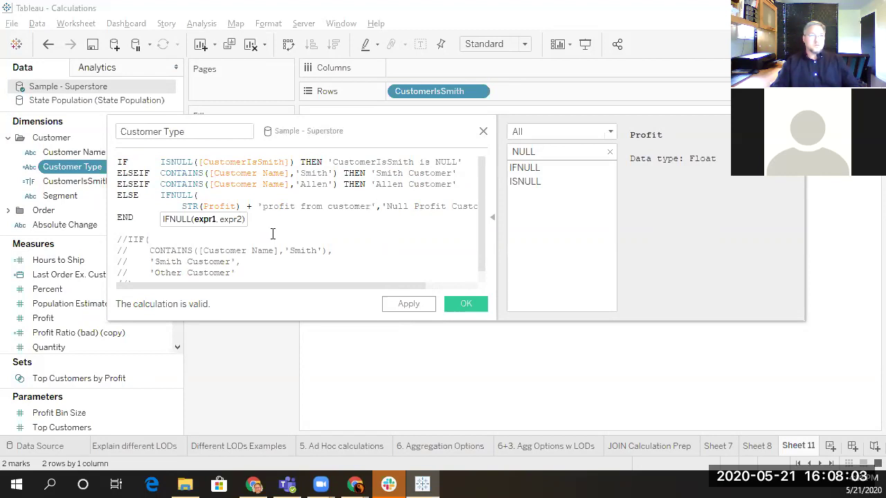
# Put the ,'Null Profit Customer' argument and the closing IFNULL parenthesis on separate, indented lines
pyautogui.press('Return')
pyautogui.press('Left')
pyautogui.press('Return')
pyautogui.press('Tab')
pyautogui.press('Tab')
pyautogui.press('ctrl')
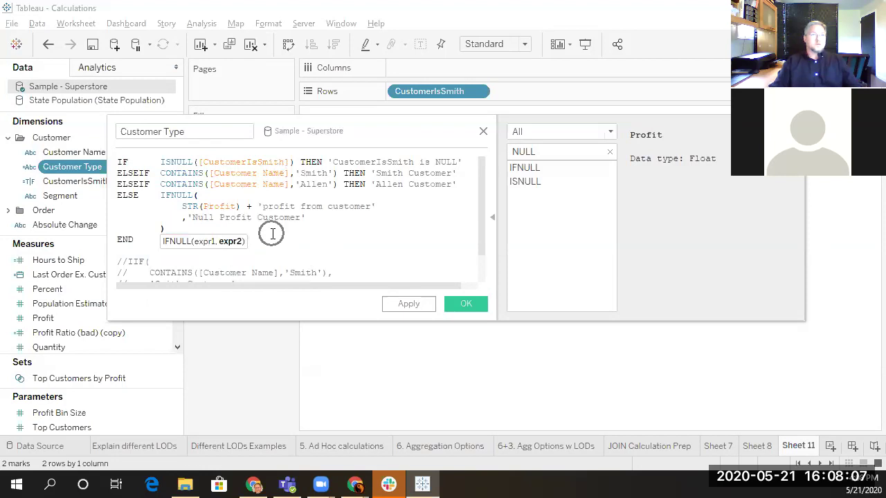
# Move the calculation editor slightly higher and examine the ISNULL and IFNULL functions in the formula
pyautogui.click(223, 193)
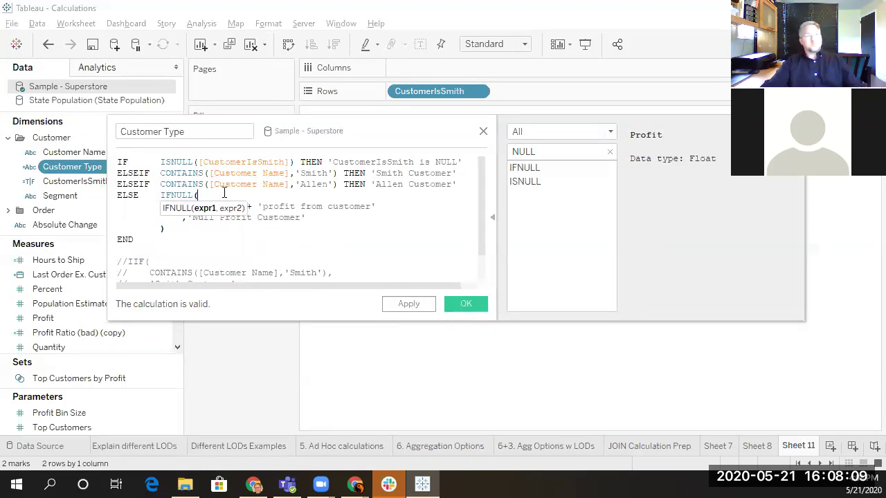
pyautogui.click(201, 252)
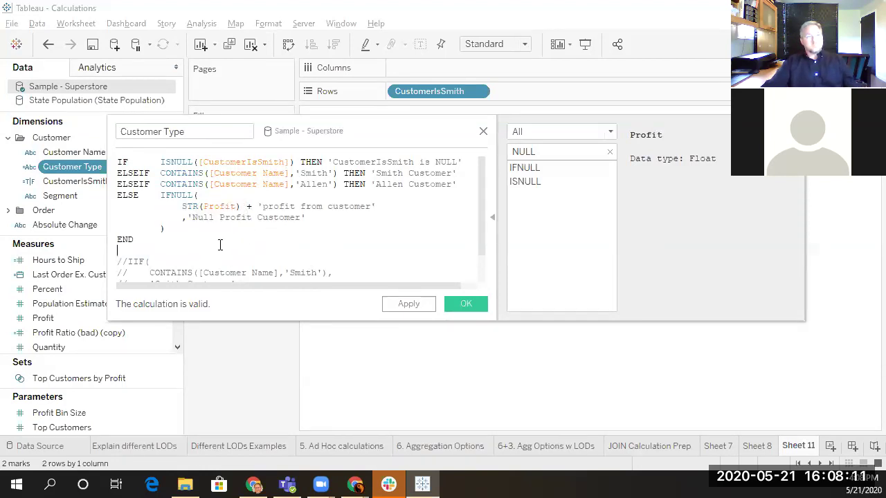
pyautogui.moveTo(348, 131); pyautogui.dragTo(353, 104)
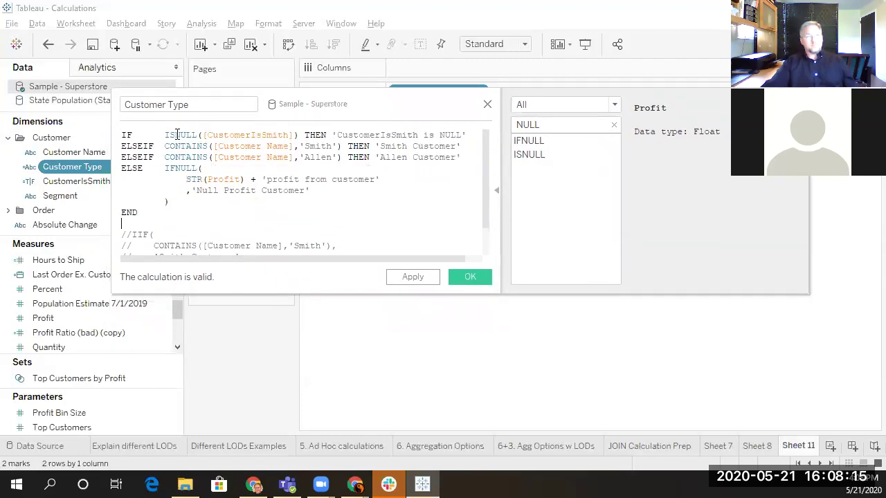
pyautogui.click(190, 221)
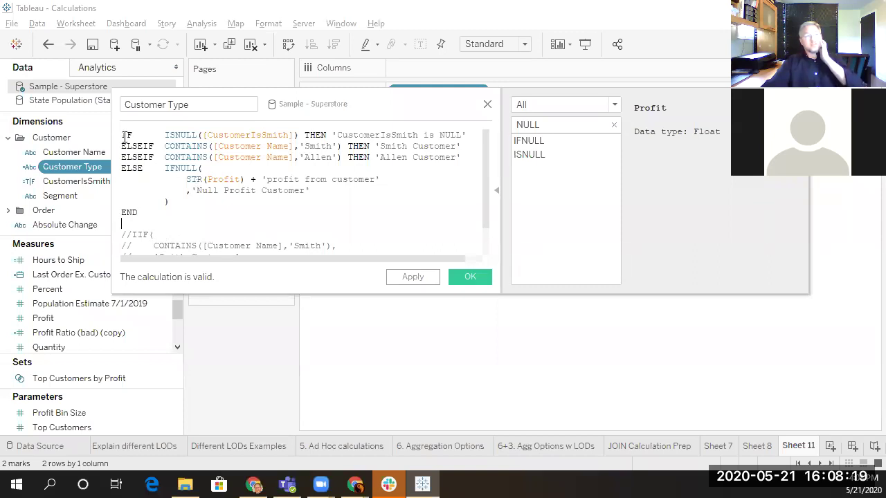
pyautogui.doubleClick(179, 135)
pyautogui.doubleClick(179, 168)
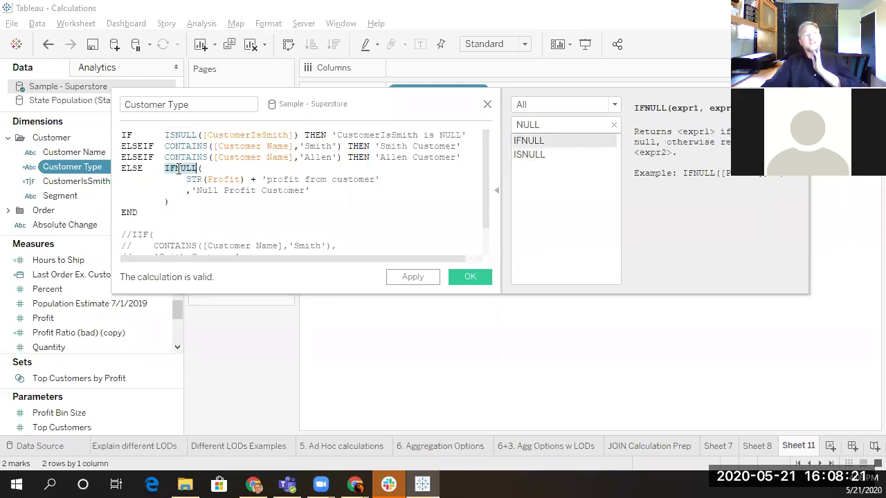
# Save the Customer Type calculated field and close its calculation editor
pyautogui.click(122, 135)
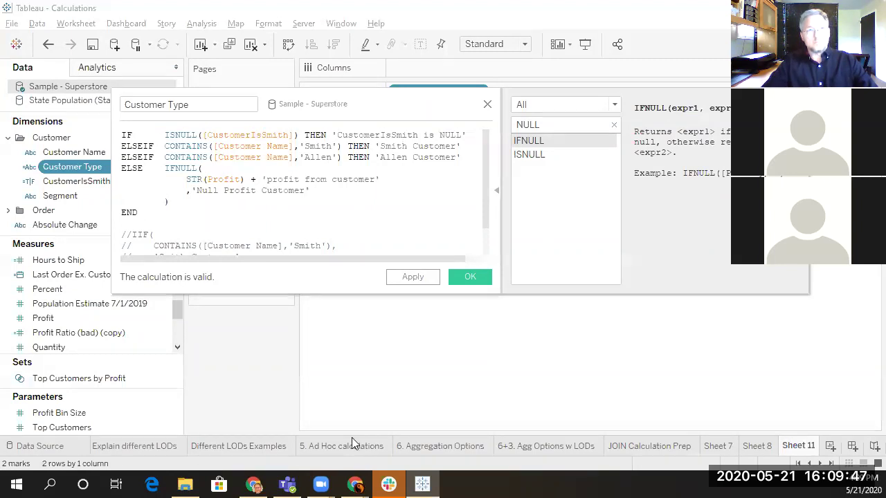
pyautogui.click(470, 277)
pyautogui.click(111, 198)
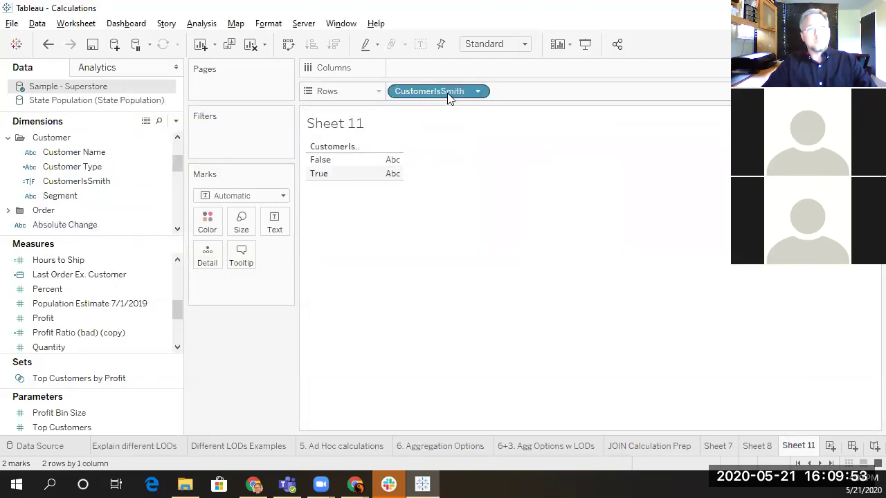
# Remove CustomerIsSmith from Rows and delete Sheet 11 from the workbook
pyautogui.moveTo(447, 101); pyautogui.dragTo(379, 380)
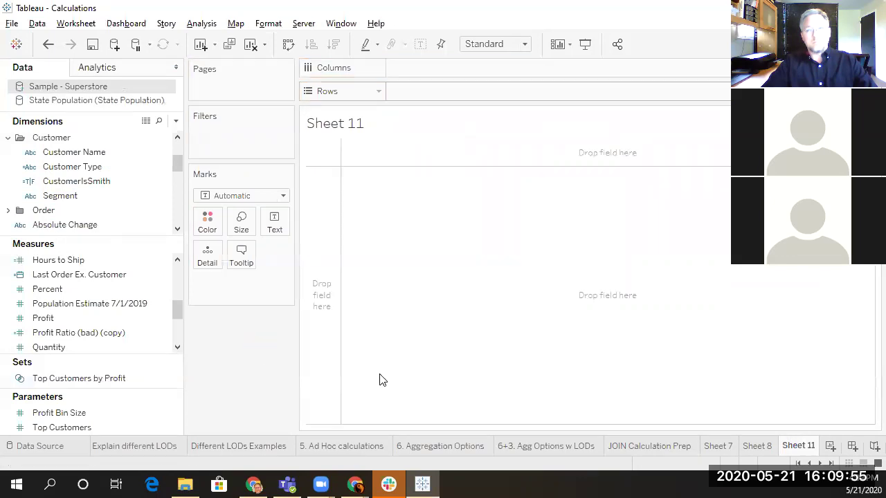
pyautogui.rightClick(798, 446)
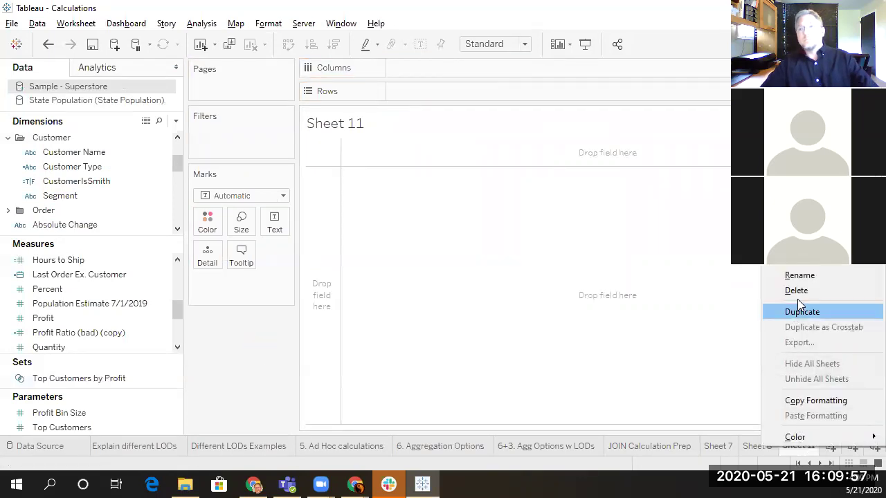
pyautogui.click(795, 290)
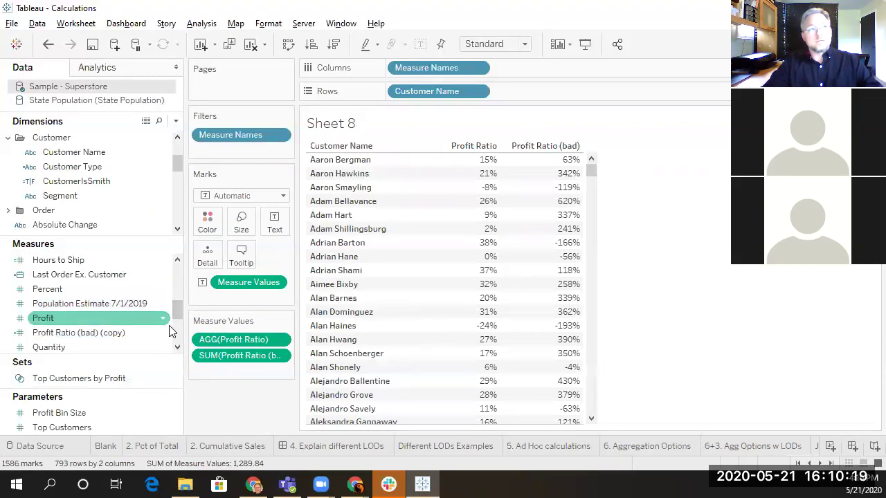
# Look through the dimension folders, expand 7. Logic Statements, and search the data fields for Ship
pyautogui.scroll(-2, 176, 164)
pyautogui.scroll(2, 176, 154)
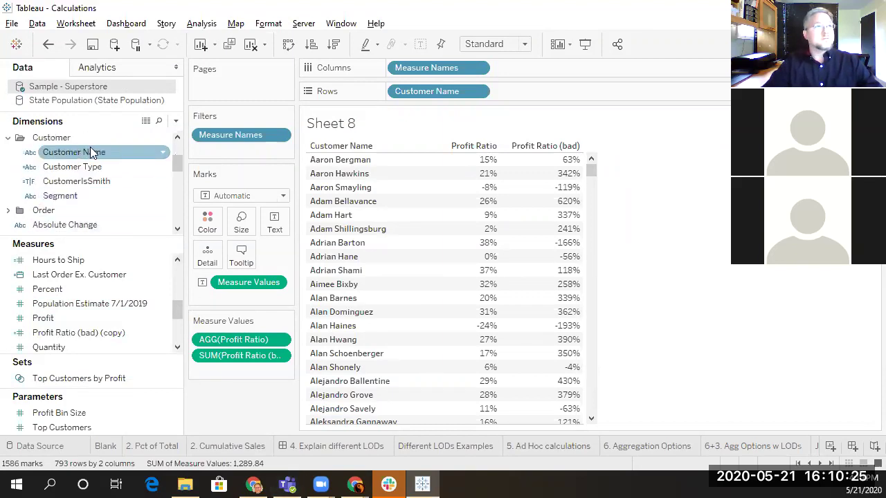
pyautogui.moveTo(178, 162); pyautogui.dragTo(179, 141)
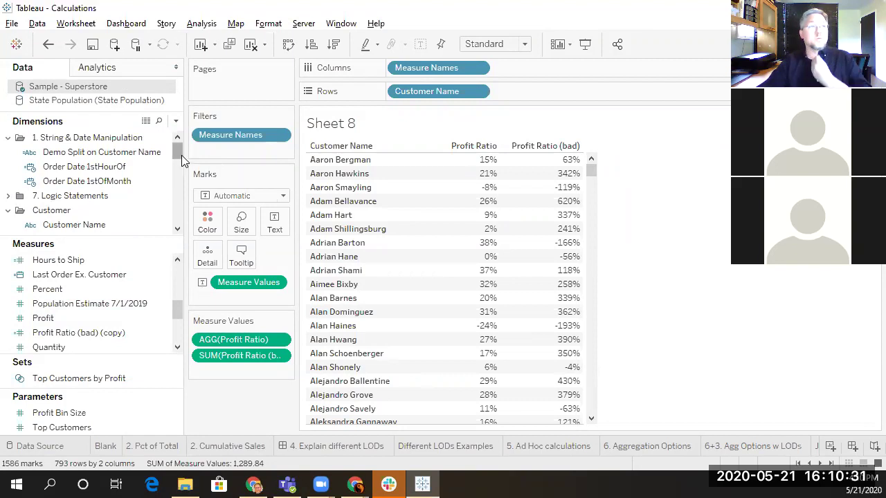
pyautogui.click(108, 178)
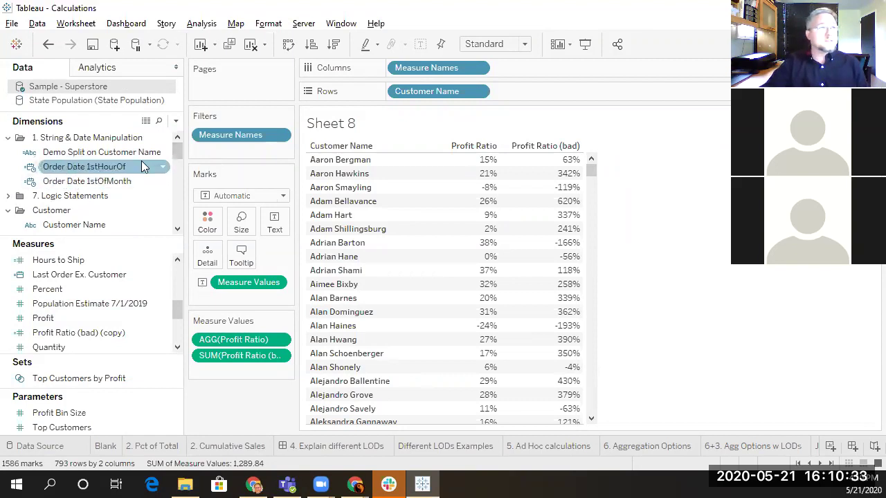
pyautogui.moveTo(176, 150); pyautogui.dragTo(177, 150)
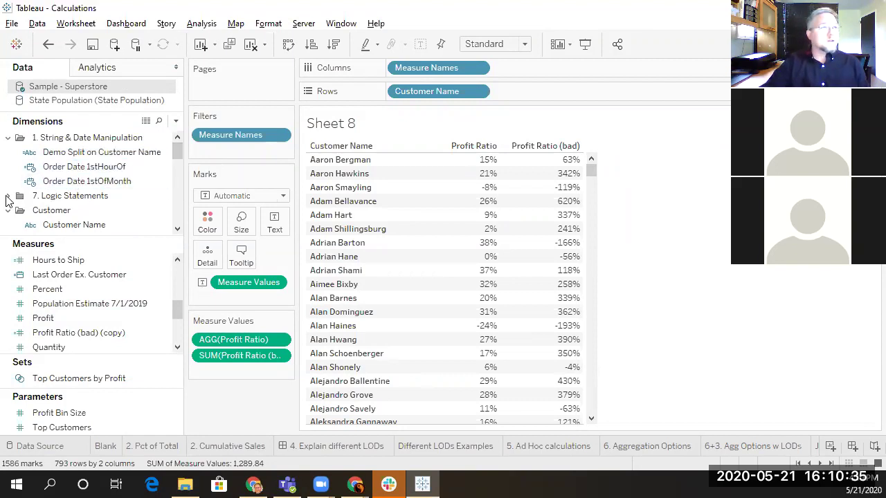
pyautogui.click(9, 196)
pyautogui.click(158, 121)
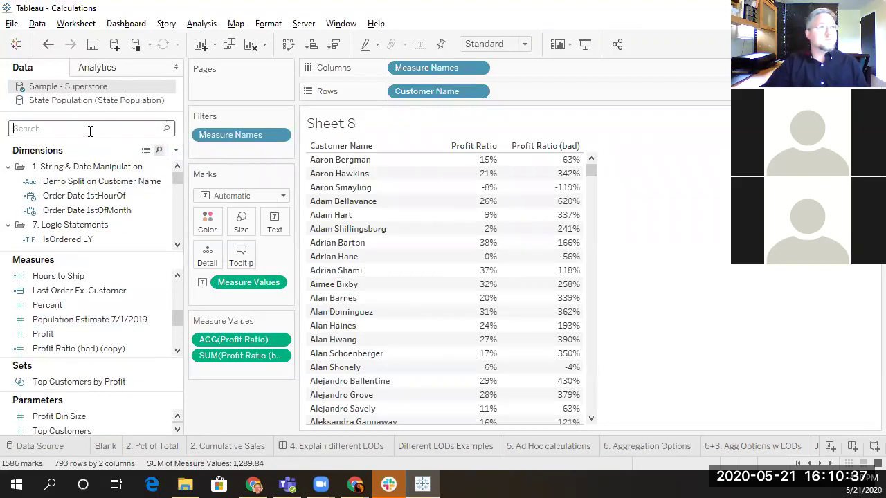
pyautogui.write('Ship')
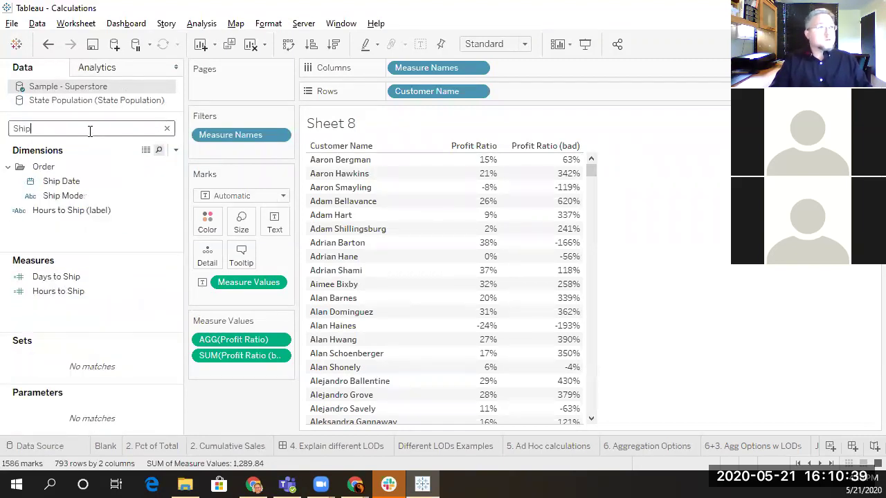
# Open the Days to Ship measure's calculation for editing
pyautogui.click(89, 277)
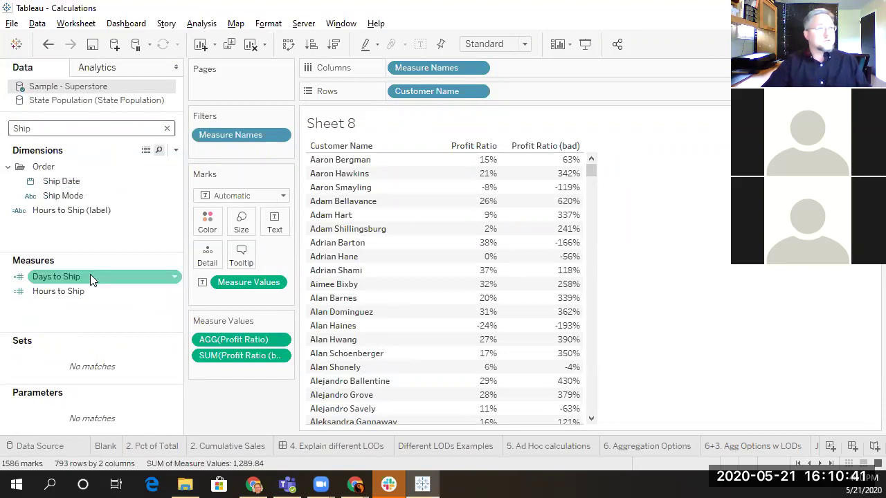
pyautogui.click(87, 291)
pyautogui.click(153, 280)
pyautogui.click(175, 277)
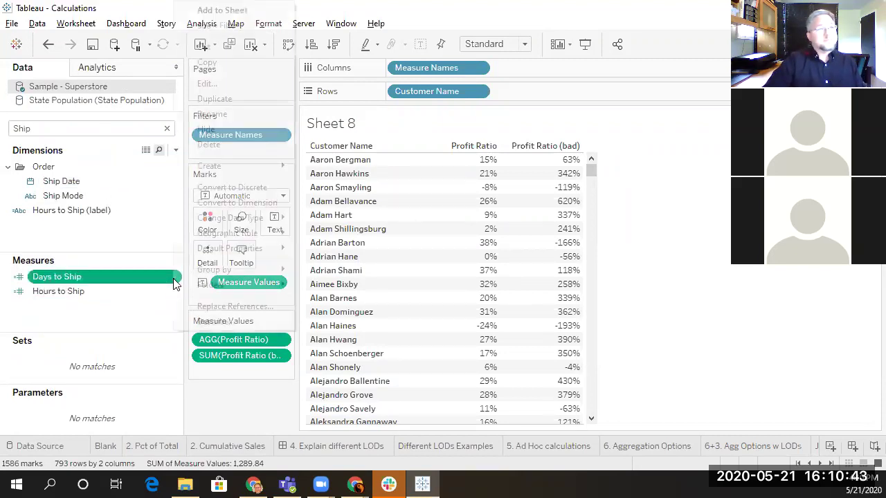
pyautogui.click(232, 83)
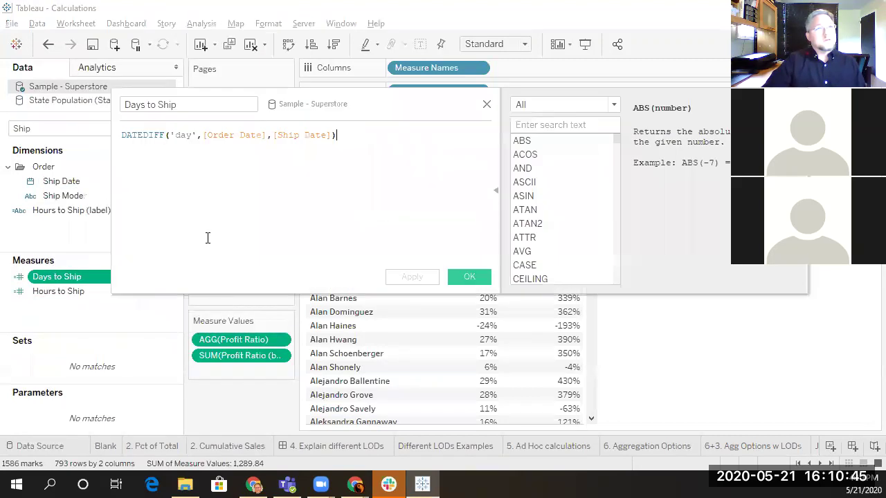
# Examine the DATEDIFF function and its Order Date and Ship Date arguments in the Days to Ship formula
pyautogui.doubleClick(138, 135)
pyautogui.click(359, 134)
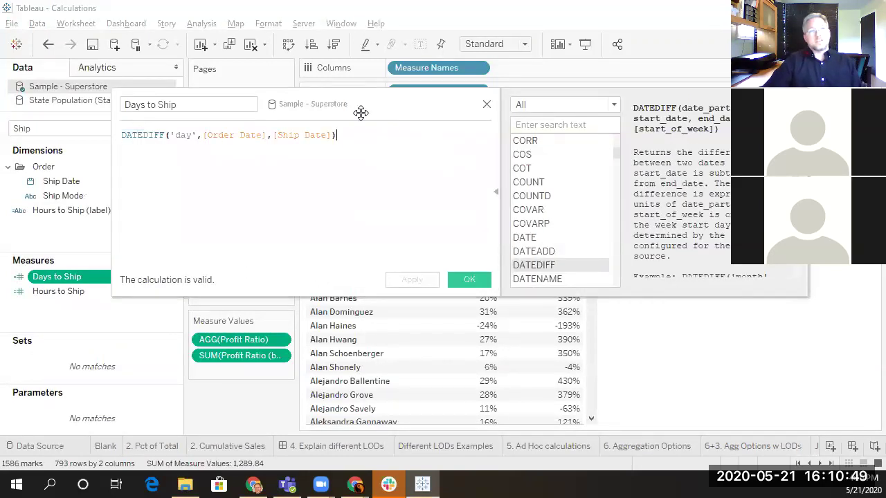
pyautogui.moveTo(358, 103); pyautogui.dragTo(384, 87)
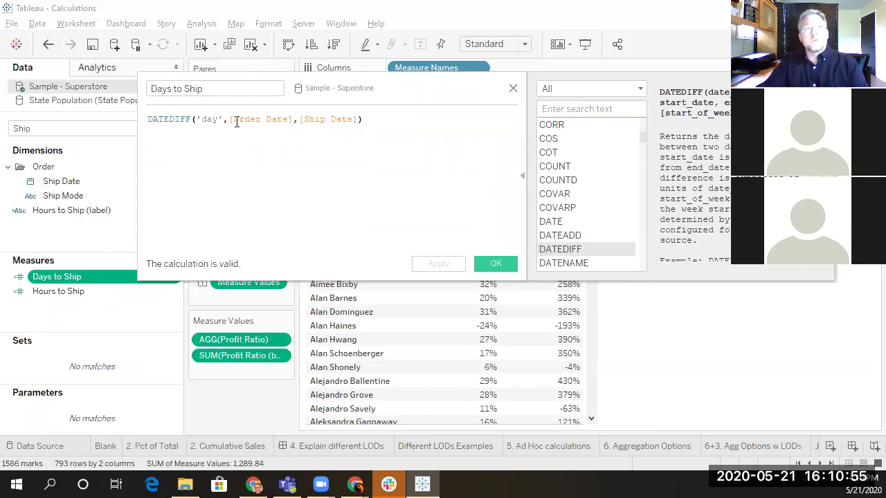
pyautogui.moveTo(230, 119); pyautogui.dragTo(354, 119)
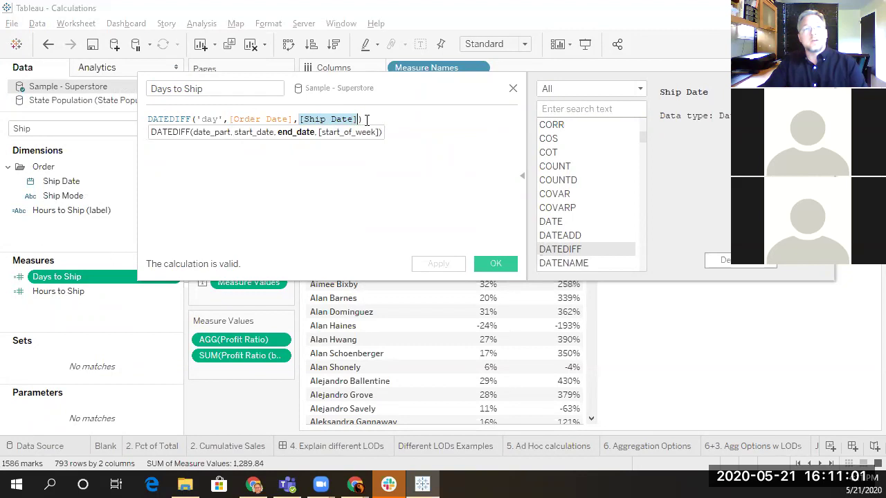
pyautogui.click(376, 120)
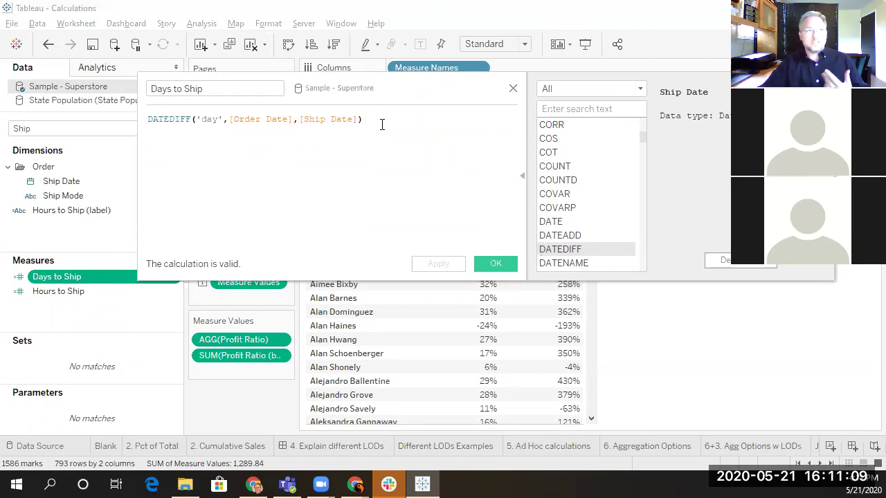
pyautogui.moveTo(376, 119); pyautogui.dragTo(148, 119)
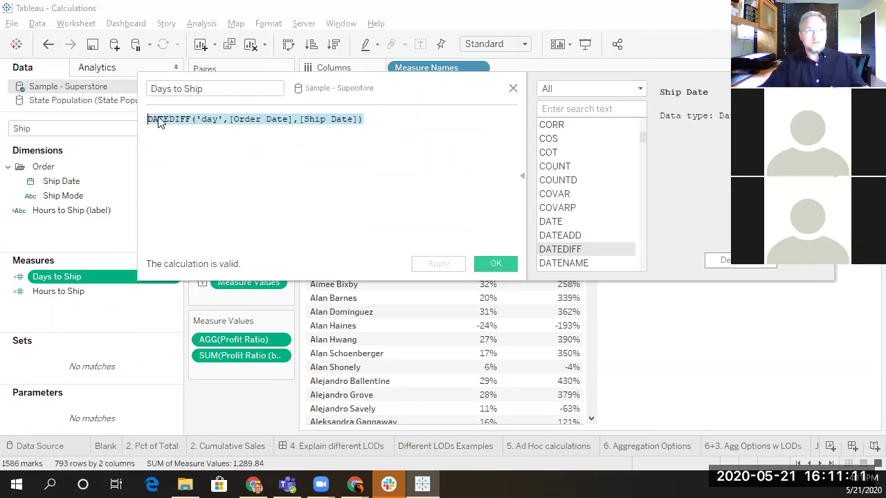
pyautogui.click(389, 119)
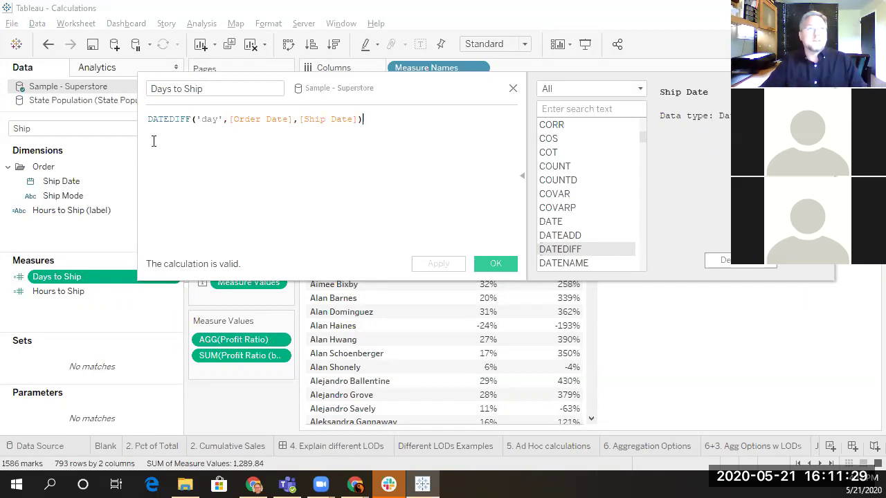
# Move the calculation editor slightly lower and examine the 'day' date part and the DATEDIFF function description
pyautogui.click(230, 86)
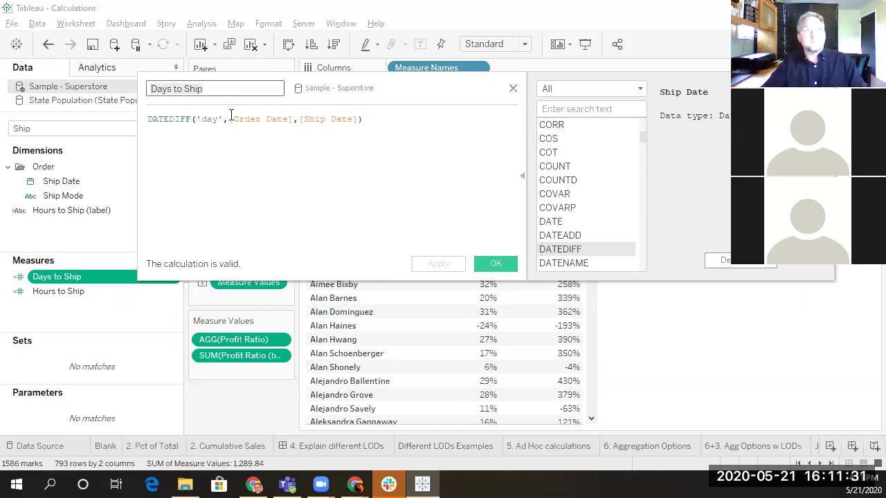
pyautogui.click(368, 122)
pyautogui.moveTo(373, 91); pyautogui.dragTo(370, 120)
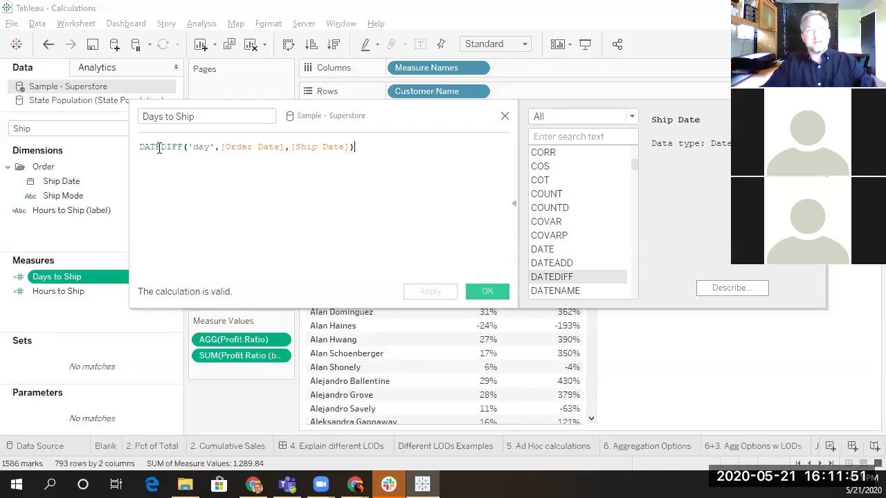
pyautogui.doubleClick(198, 147)
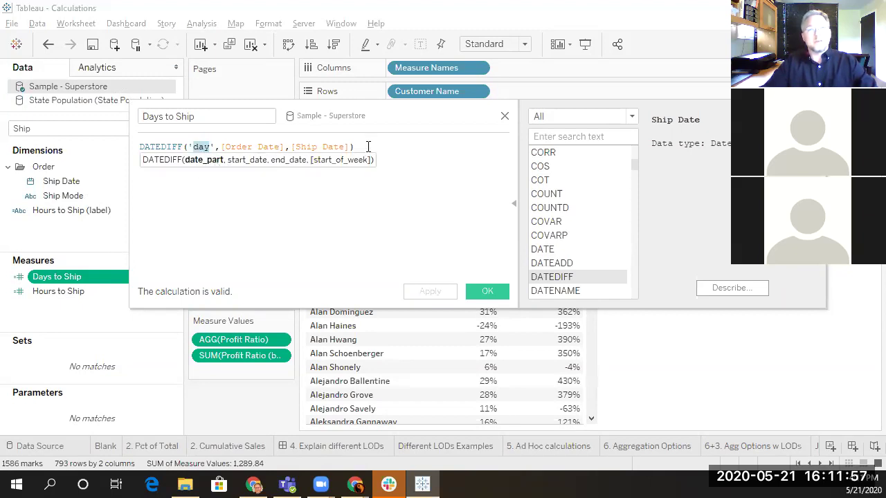
pyautogui.click(161, 143)
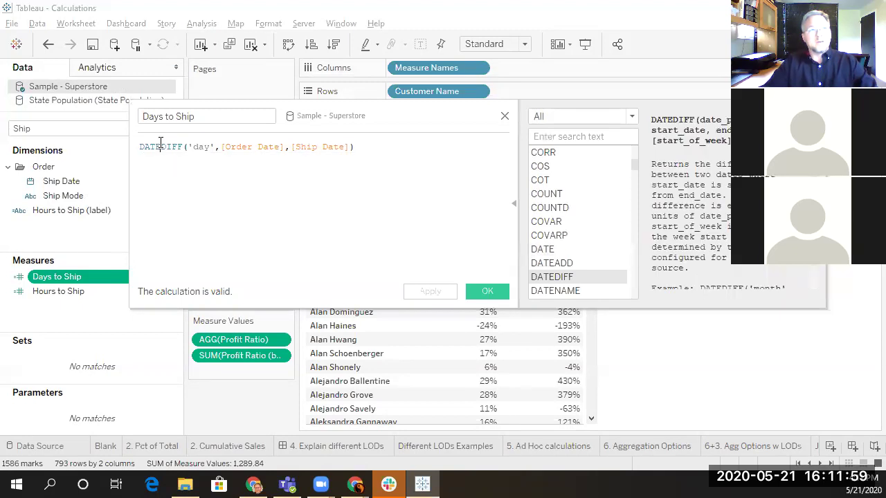
# Filter the function reference list to the Date category
pyautogui.click(576, 117)
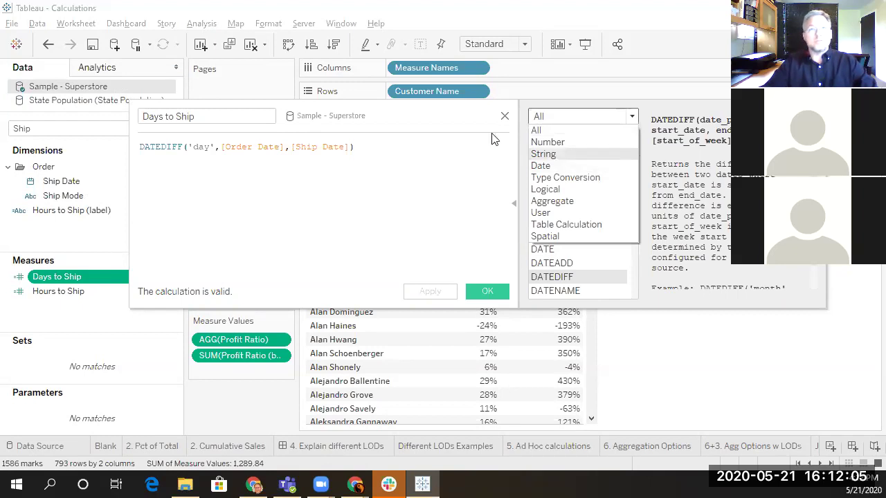
pyautogui.click(439, 125)
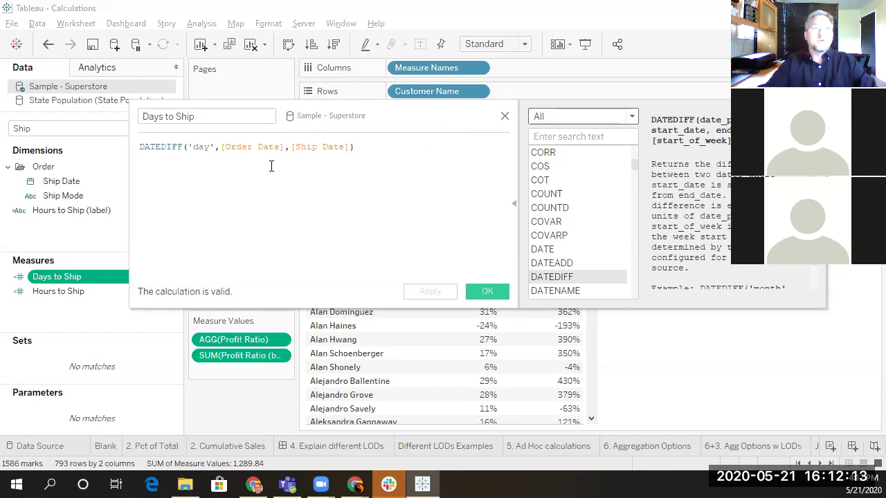
pyautogui.click(582, 118)
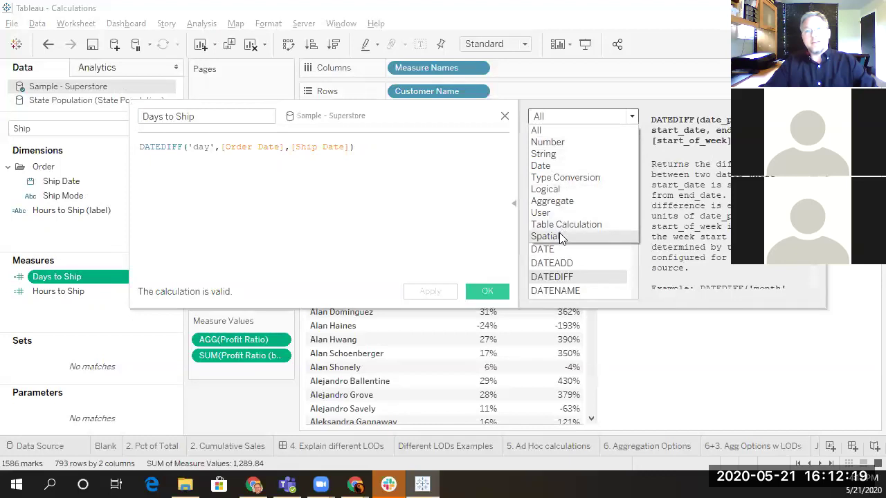
pyautogui.click(560, 165)
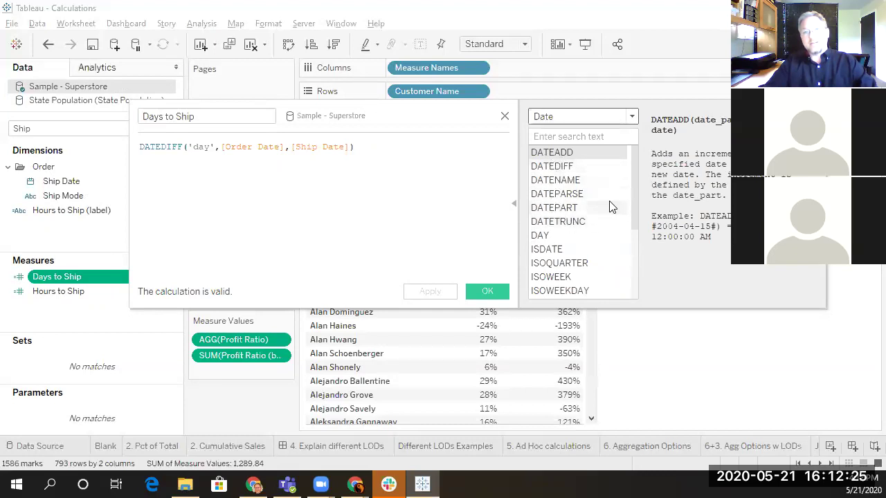
# Read the descriptions of DATEDIFF, DATENAME, DATEPARSE, DATEPART and DATETRUNC, ending on DATEDIFF in the Days to Ship formula
pyautogui.moveTo(634, 174)
pyautogui.mouseDown()
pyautogui.moveTo(630, 254)
pyautogui.moveTo(627, 168)
pyautogui.mouseUp()
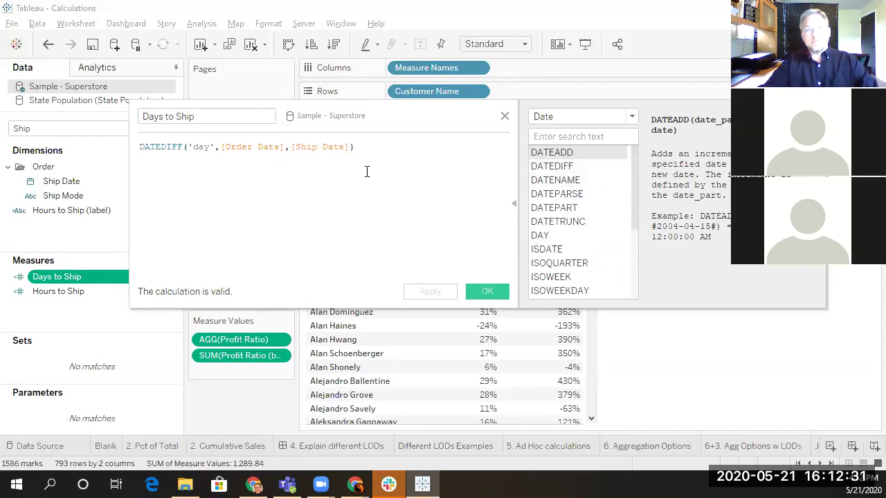
pyautogui.click(559, 173)
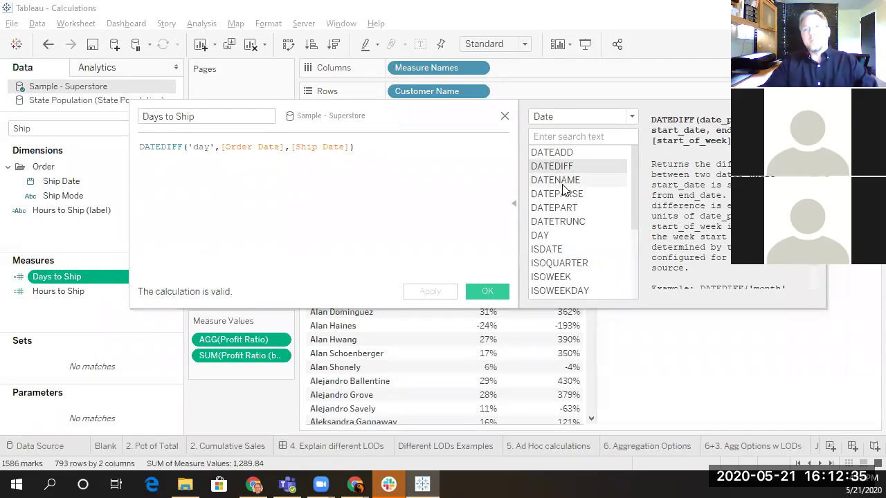
pyautogui.click(566, 183)
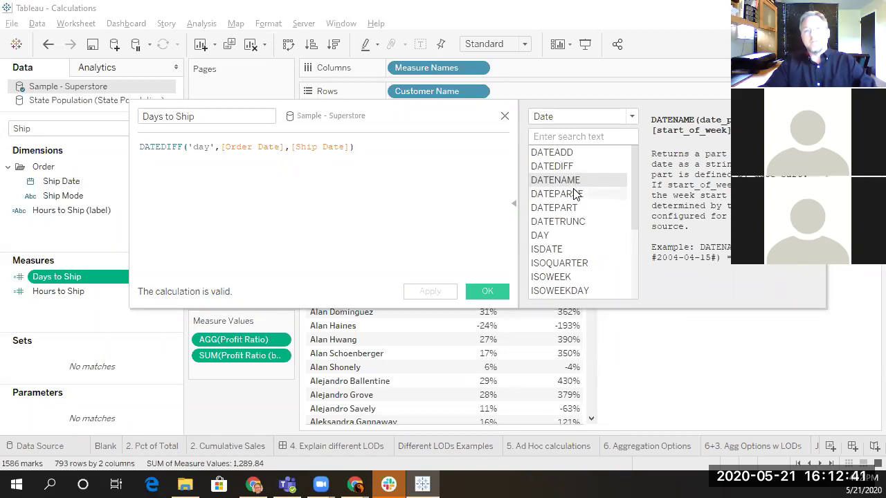
pyautogui.click(566, 197)
pyautogui.click(564, 207)
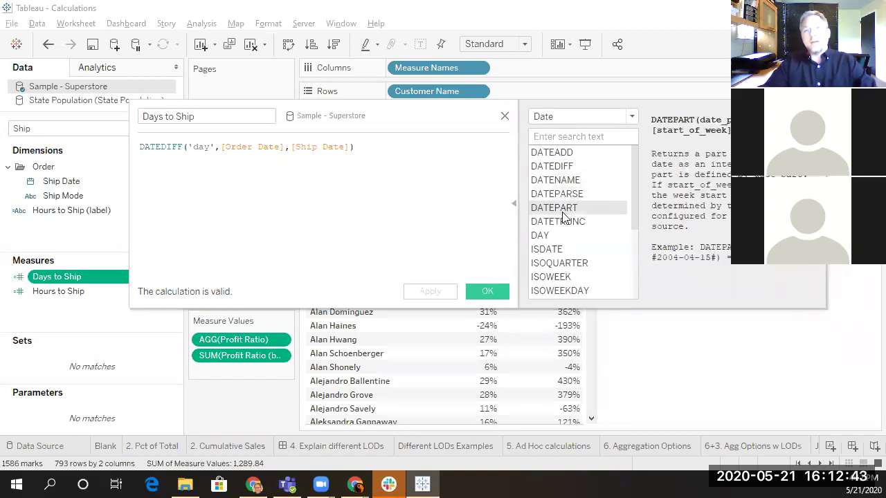
pyautogui.click(564, 222)
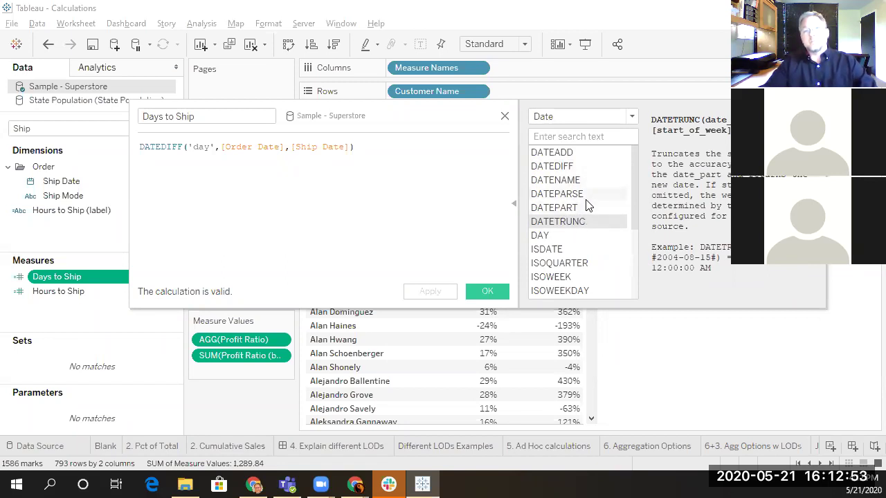
pyautogui.click(149, 147)
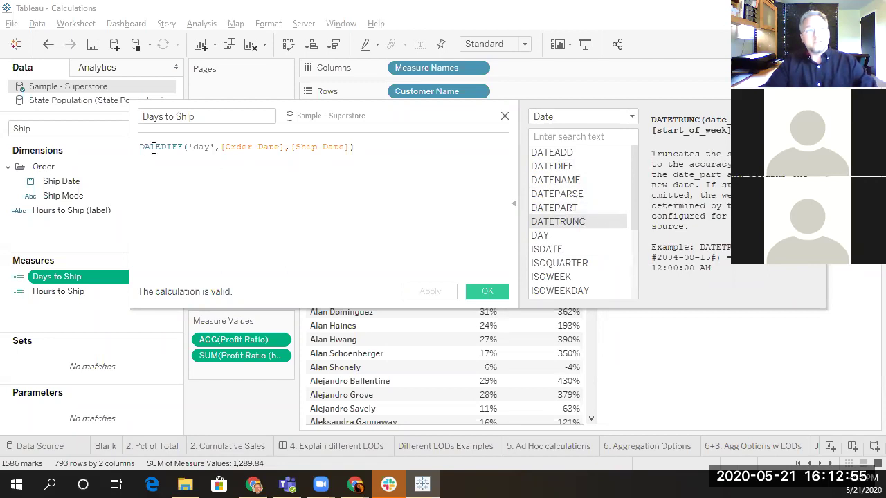
pyautogui.click(399, 150)
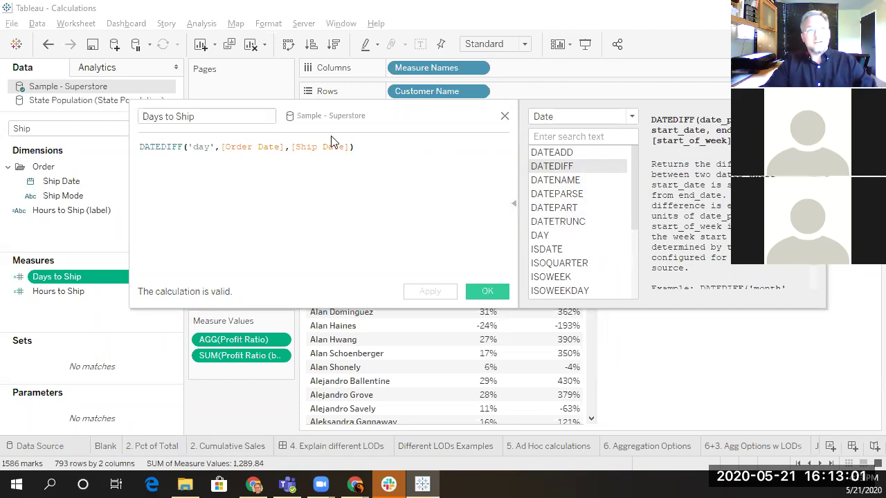
# Close the Days to Ship formula and create a calculated field from Ship Date with the formula [Ship Date]-[Order Date]
pyautogui.click(367, 148)
pyautogui.click(505, 117)
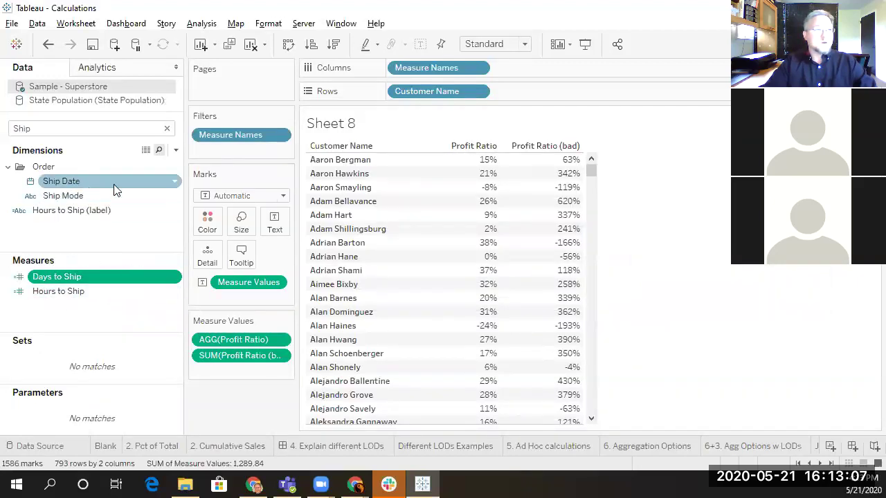
pyautogui.click(176, 183)
pyautogui.click(175, 184)
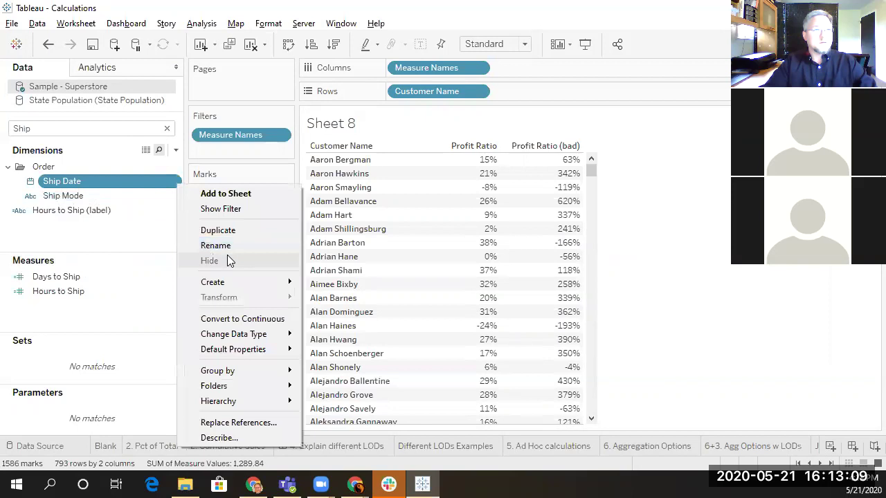
pyautogui.moveTo(241, 282)
pyautogui.click(340, 285)
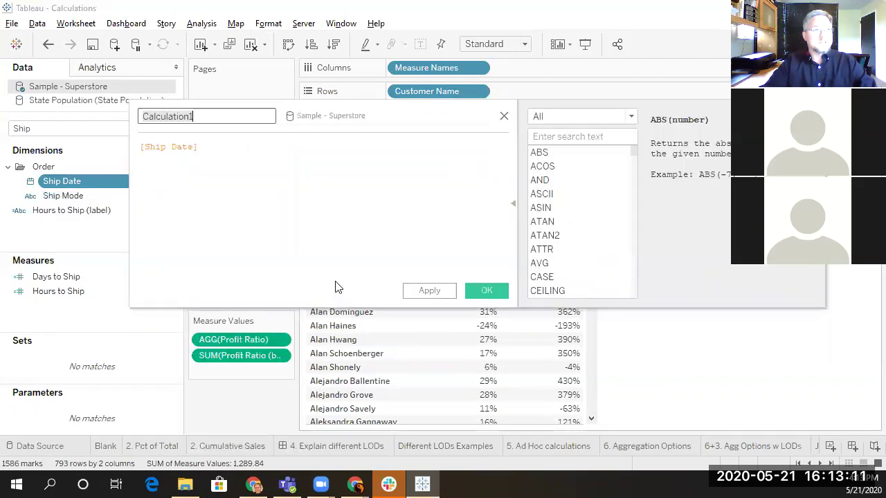
pyautogui.click(221, 152)
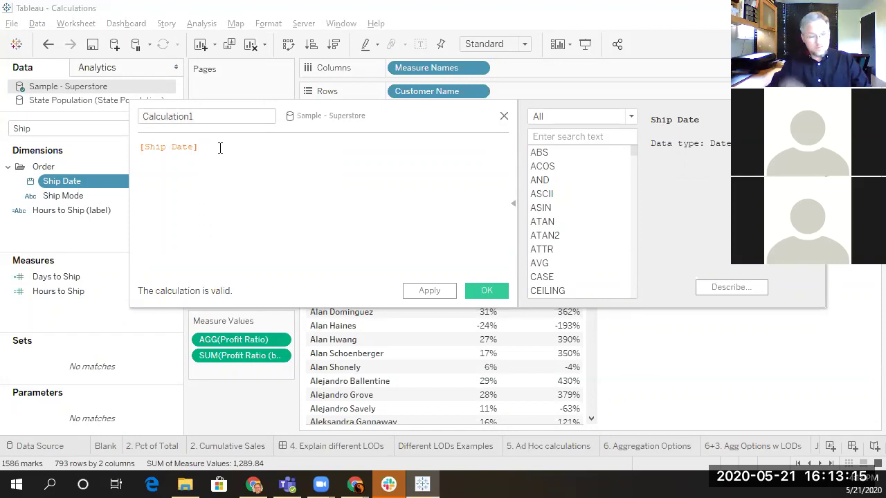
pyautogui.write('Date]-')
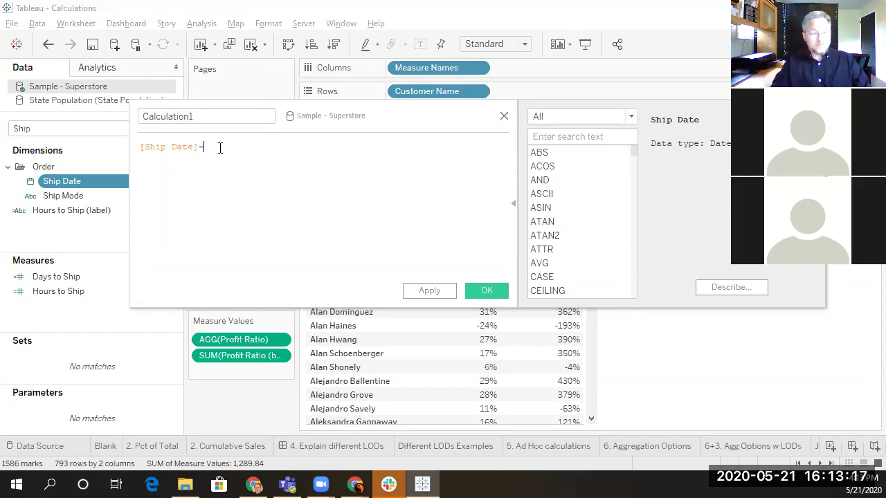
pyautogui.write('[Order')
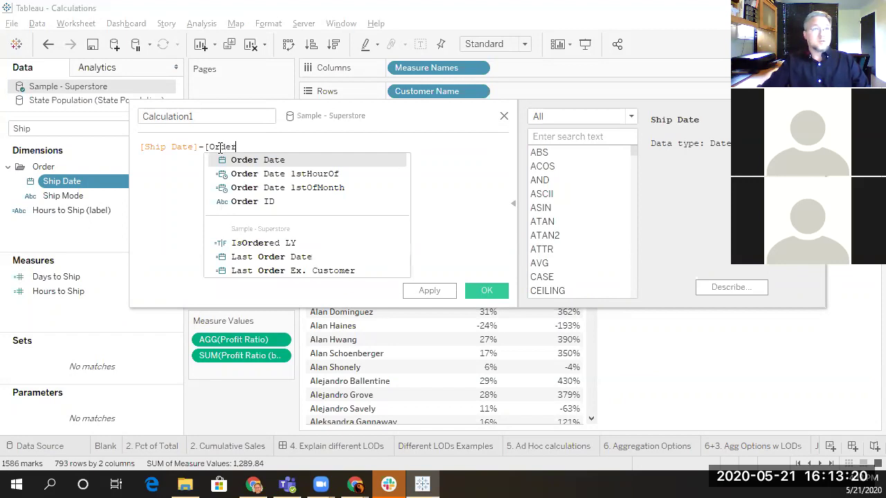
pyautogui.press('Return')
# Name the new calculation Time to Ship and save it
pyautogui.click(215, 116)
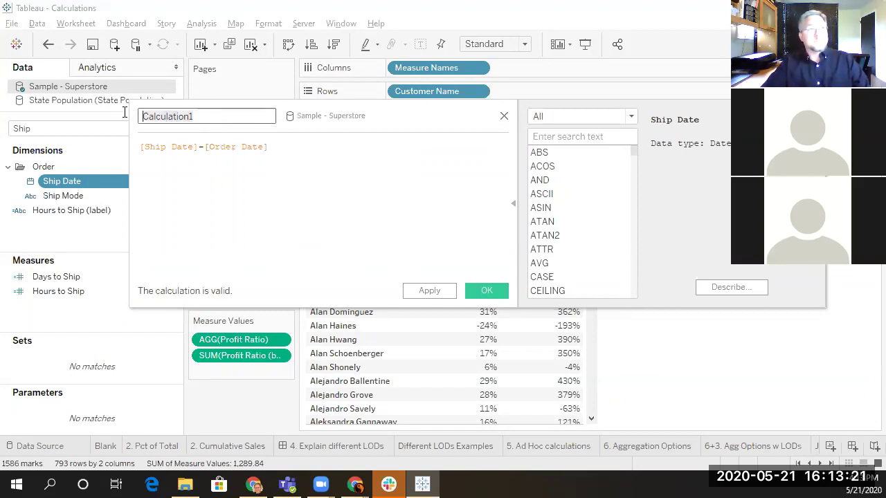
pyautogui.write('Tiem')
pyautogui.press('BackSpace')
pyautogui.press('BackSpace')
pyautogui.write('me to Ship')
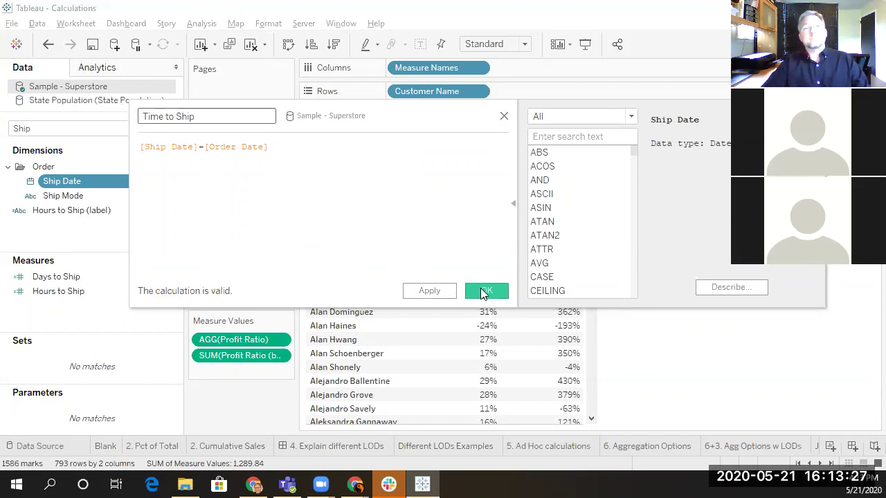
pyautogui.press('Return')
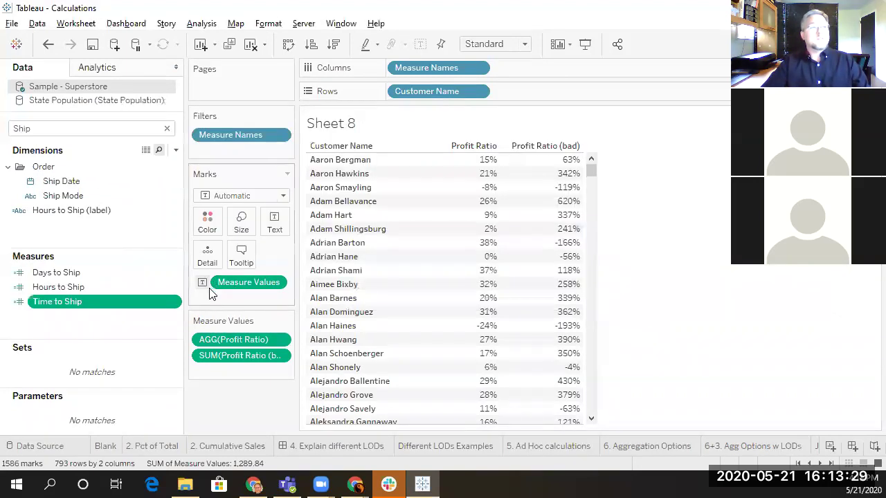
# Describe the Time to Ship field, load its domain of values, and close the description
pyautogui.click(172, 306)
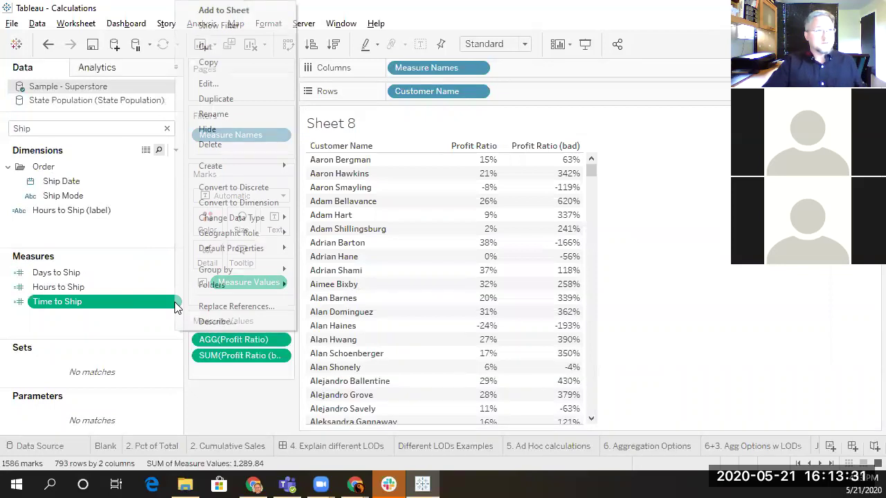
pyautogui.click(219, 318)
pyautogui.click(238, 346)
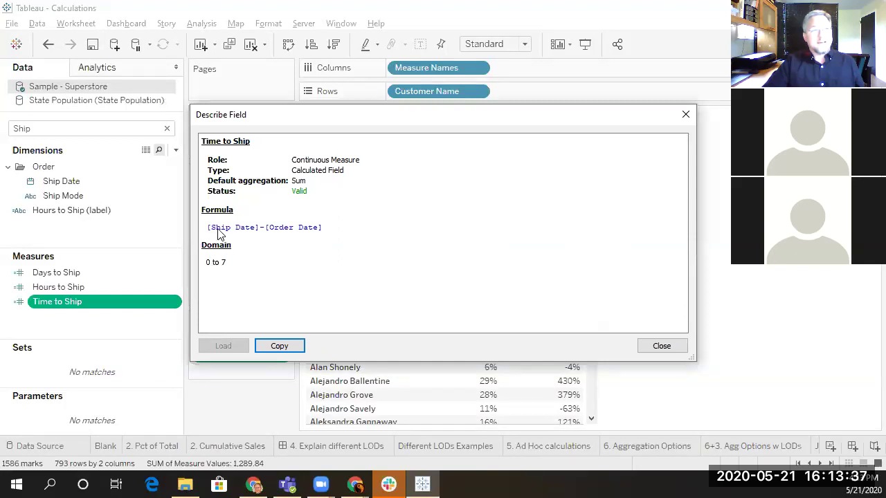
pyautogui.click(659, 347)
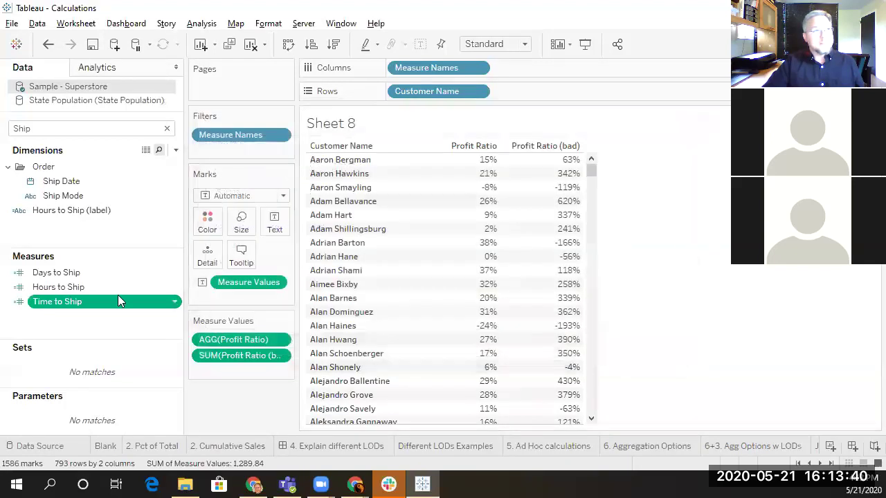
# Examine the 'minute' date part and the division by 60.0 in the Hours to Ship formula, then close it without changes
pyautogui.click(61, 287)
pyautogui.click(175, 288)
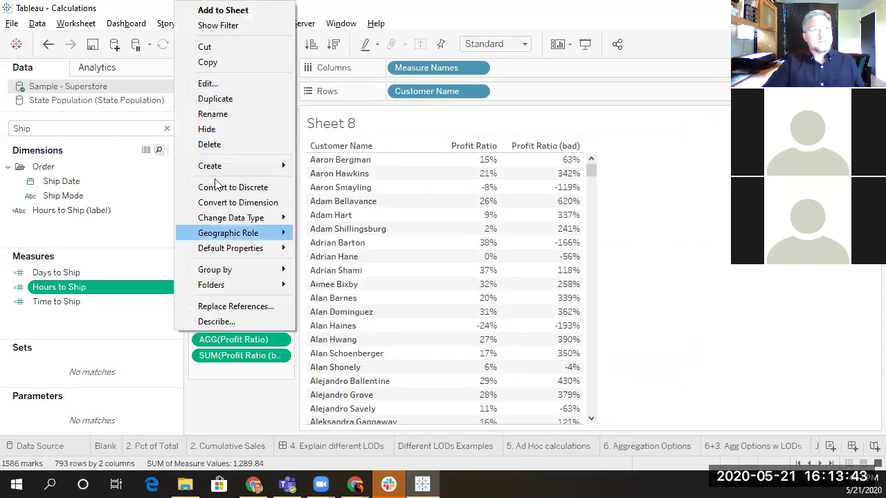
pyautogui.click(234, 84)
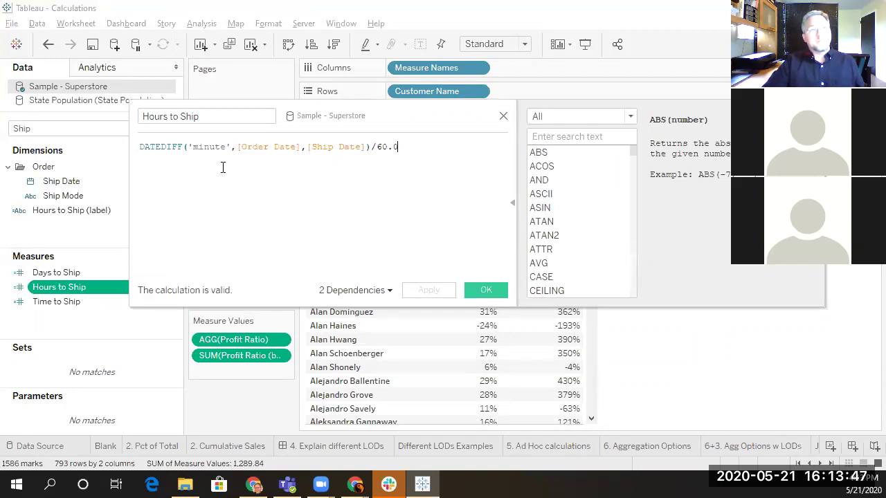
pyautogui.doubleClick(207, 147)
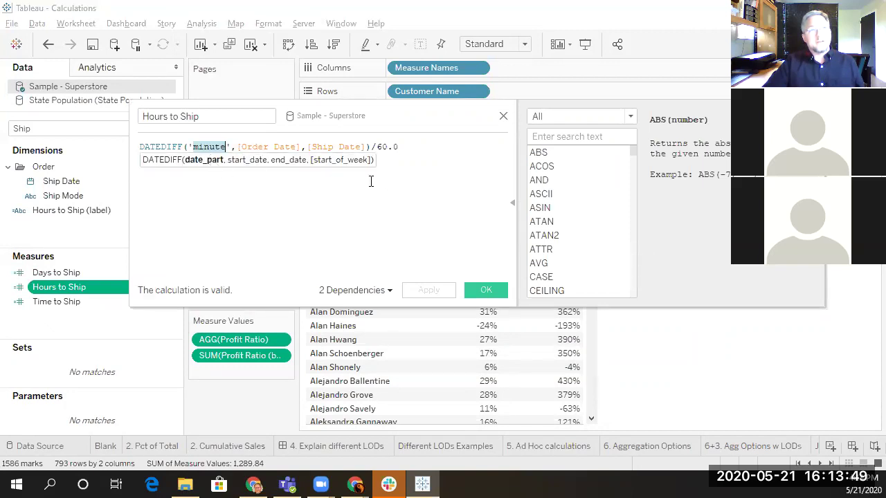
pyautogui.moveTo(373, 147); pyautogui.dragTo(405, 146)
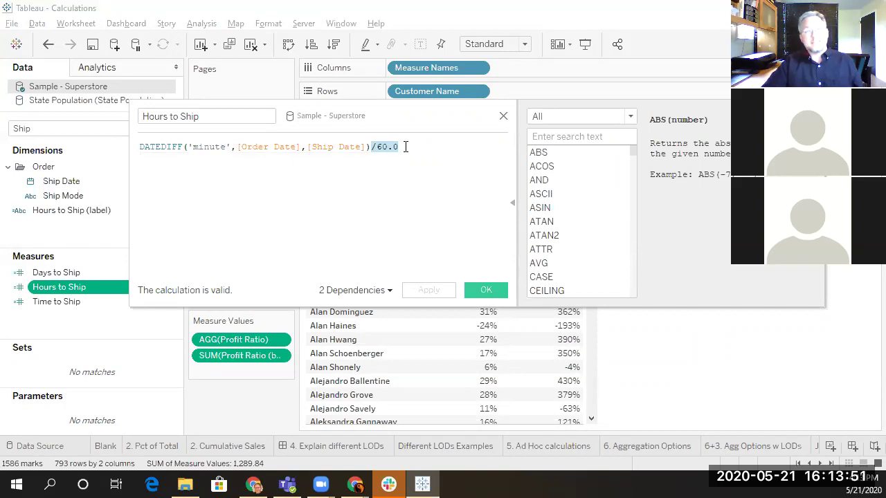
pyautogui.click(405, 148)
pyautogui.moveTo(170, 118); pyautogui.dragTo(139, 118)
pyautogui.click(408, 148)
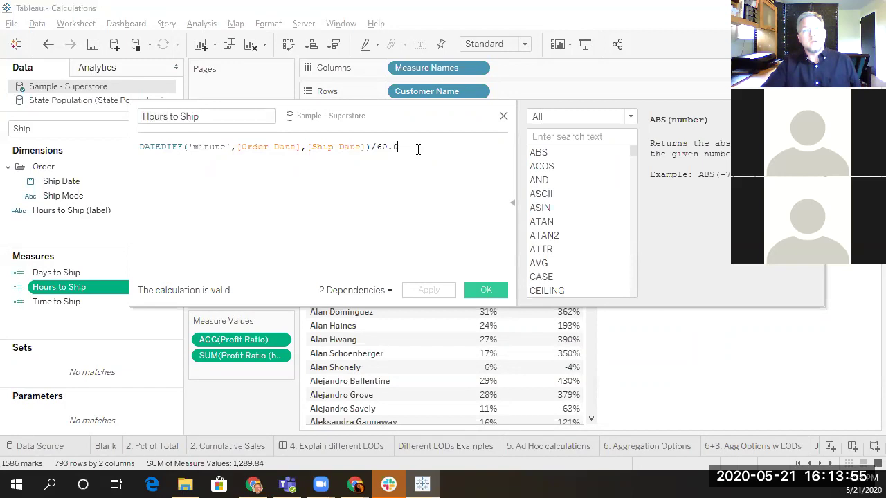
pyautogui.click(503, 117)
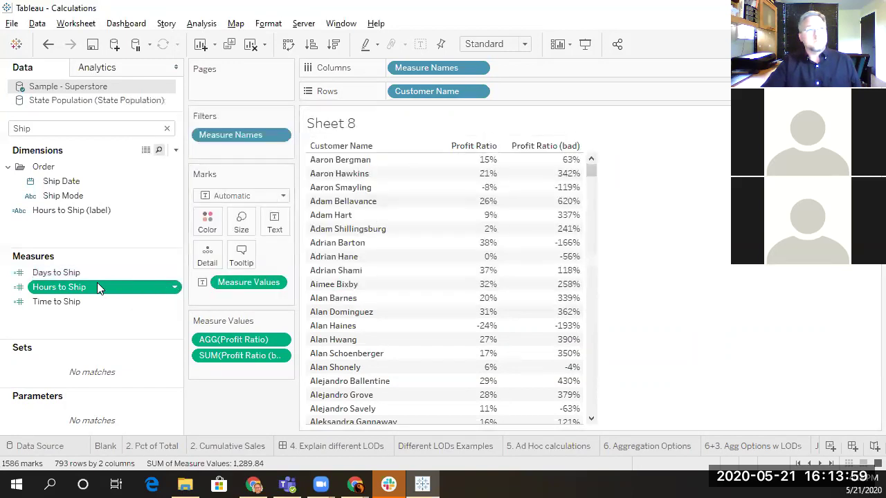
# Describe the Hours to Ship field, load its domain of values, and close the description
pyautogui.click(175, 290)
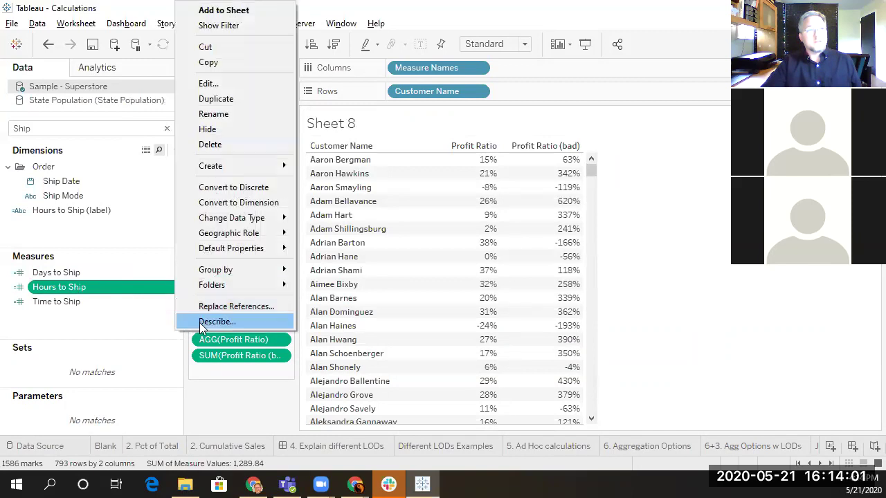
pyautogui.click(205, 323)
pyautogui.click(229, 346)
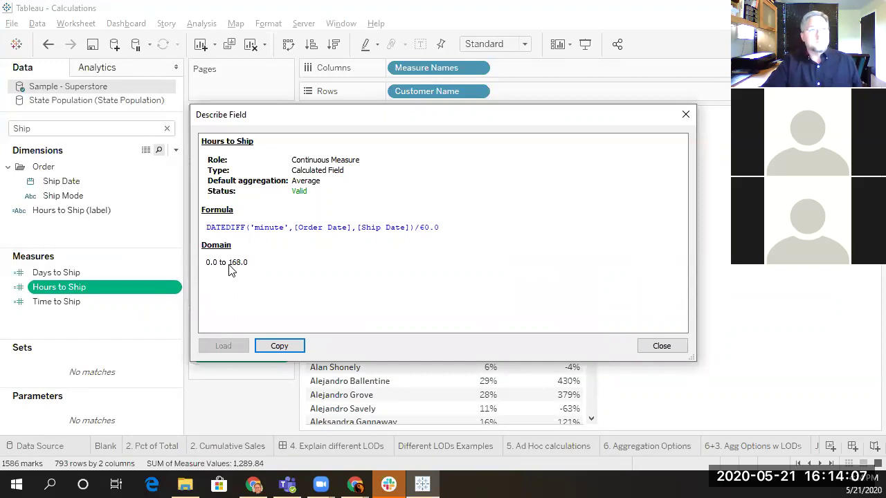
pyautogui.click(659, 346)
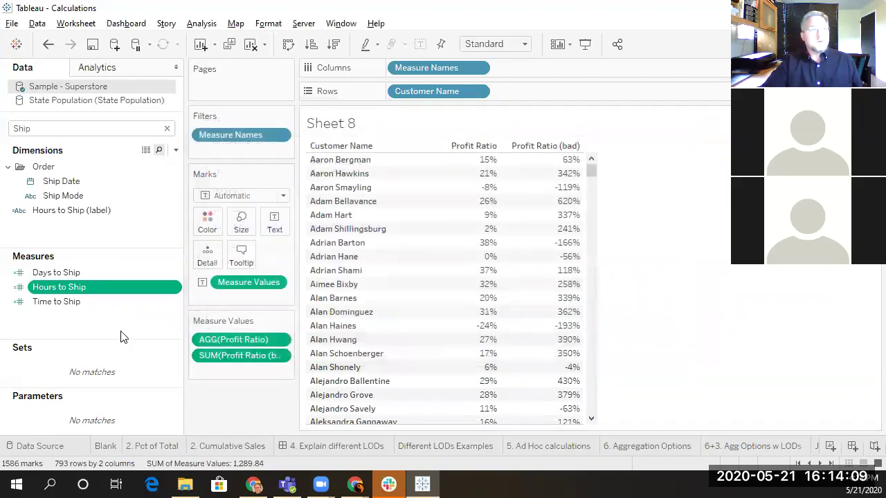
# Review the date subtraction in the Time to Ship formula and close it without changes
pyautogui.click(69, 303)
pyautogui.rightClick(178, 305)
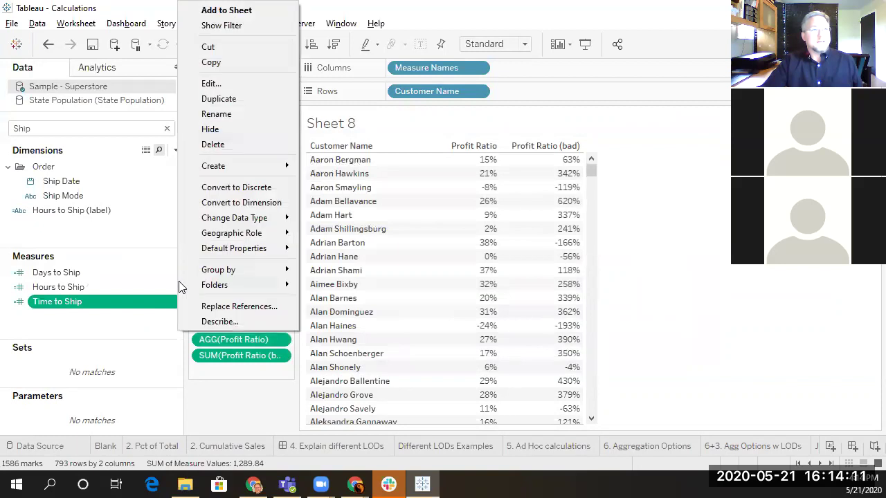
pyautogui.click(229, 85)
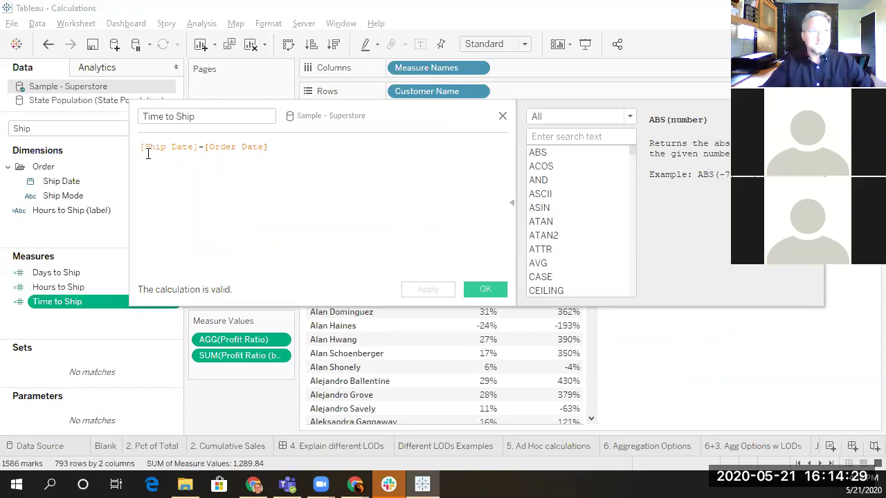
pyautogui.moveTo(147, 154); pyautogui.dragTo(281, 152)
pyautogui.click(281, 154)
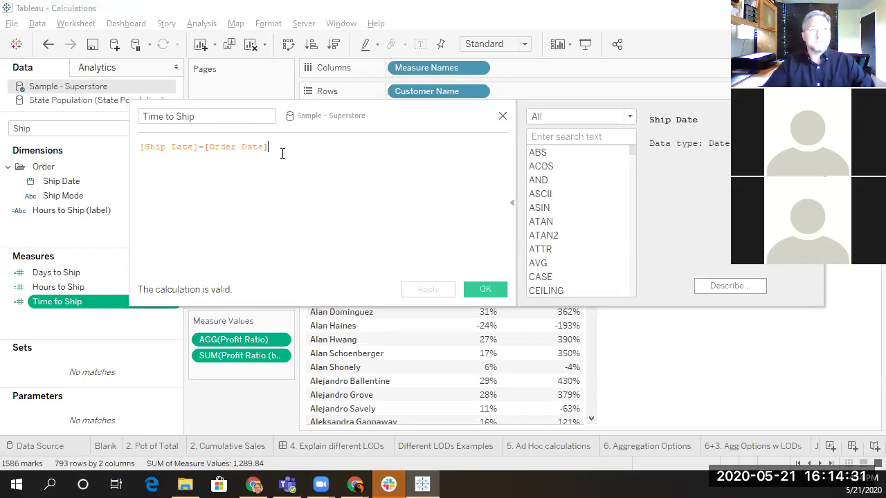
pyautogui.click(503, 118)
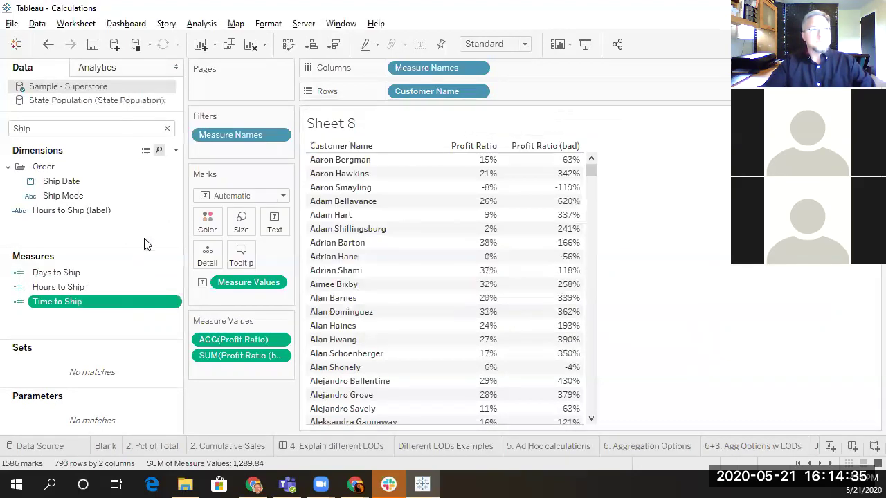
# Clear the Ship search from the field list and open the Order Date 1stOfMonth calculation for editing
pyautogui.click(167, 129)
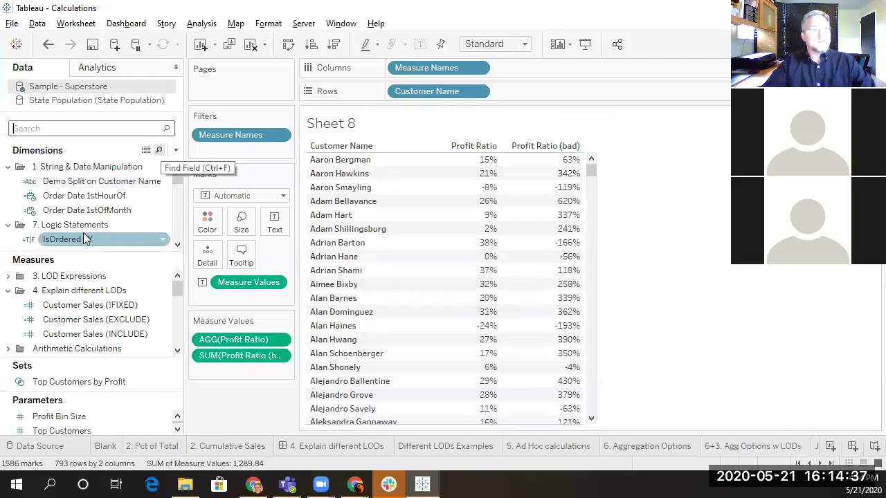
pyautogui.click(118, 197)
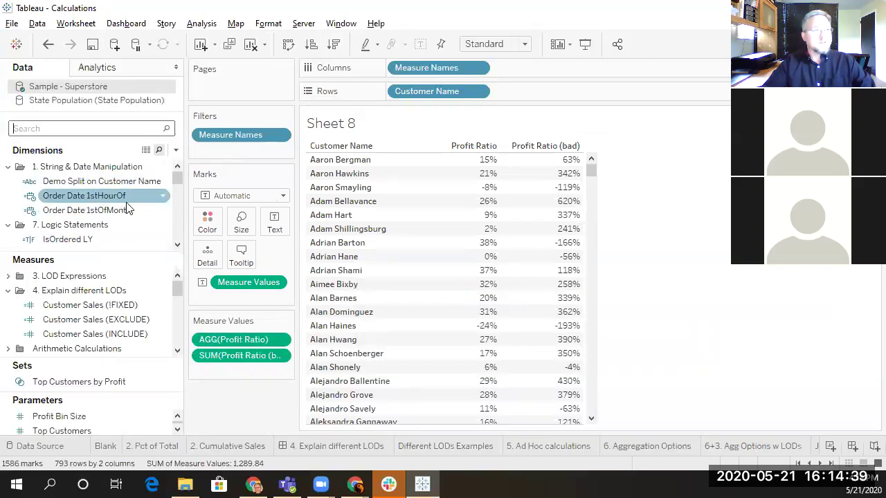
pyautogui.click(122, 210)
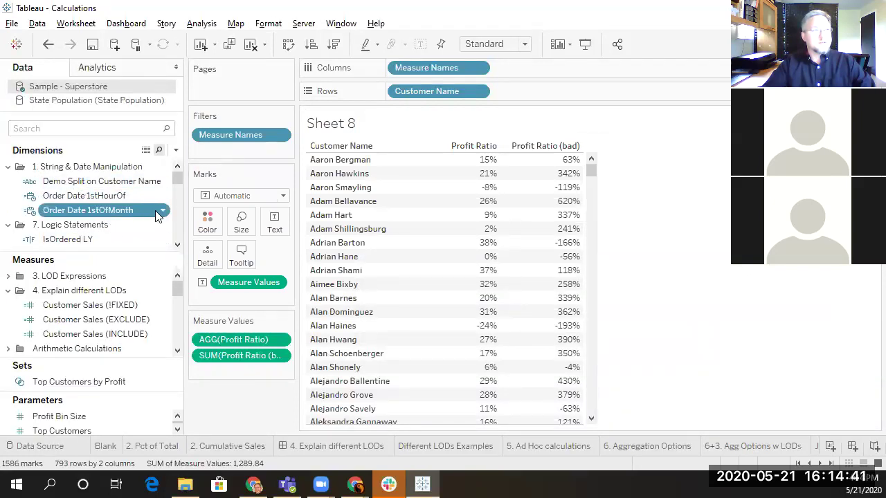
pyautogui.keyDown('ctrl'); pyautogui.click(89, 197); pyautogui.keyUp('ctrl')
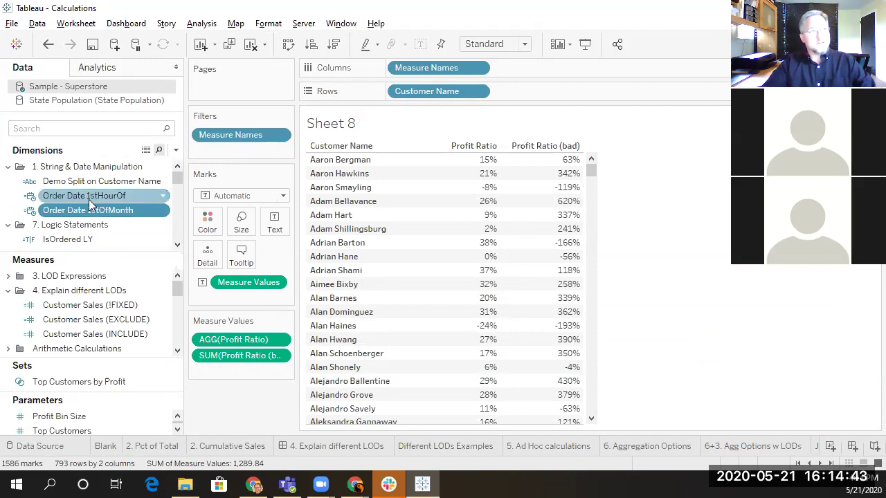
pyautogui.keyDown('ctrl'); pyautogui.click(94, 197); pyautogui.keyUp('ctrl')
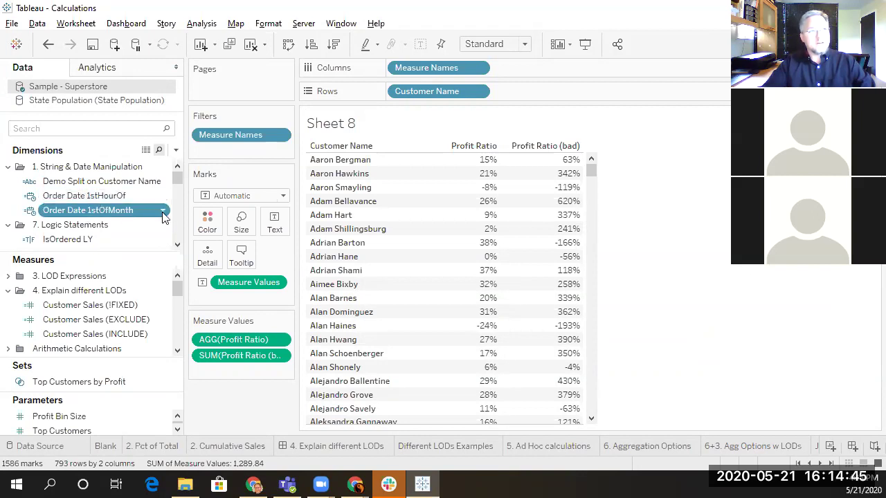
pyautogui.click(163, 210)
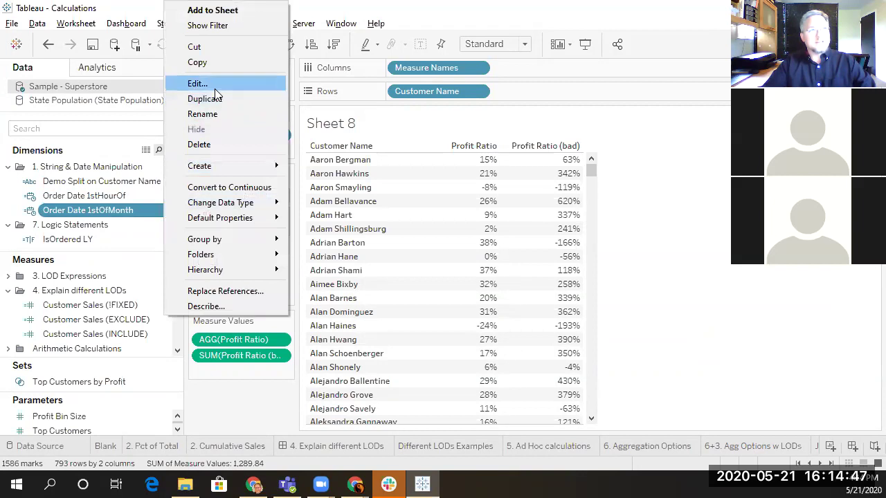
pyautogui.click(208, 84)
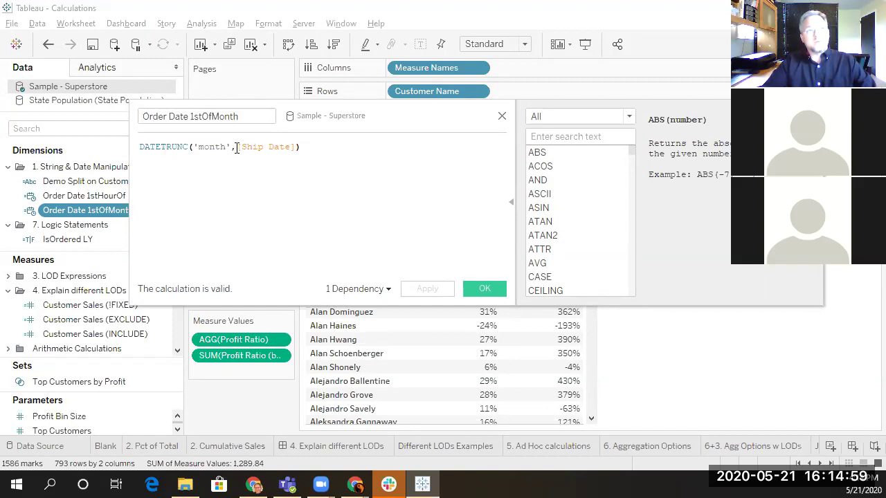
# Examine the Ship Date argument, the 'month' date part and the DATETRUNC function description in the Order Date 1stOfMonth formula
pyautogui.moveTo(239, 147); pyautogui.dragTo(292, 147)
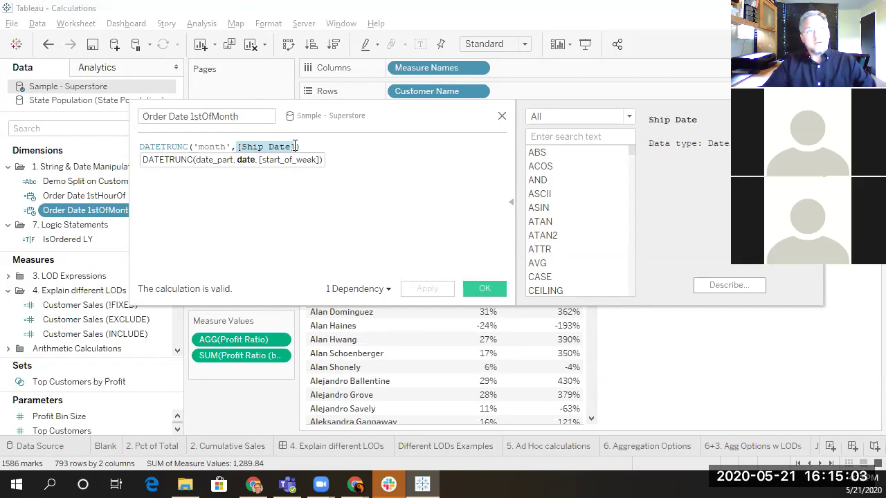
pyautogui.moveTo(188, 147); pyautogui.dragTo(224, 148)
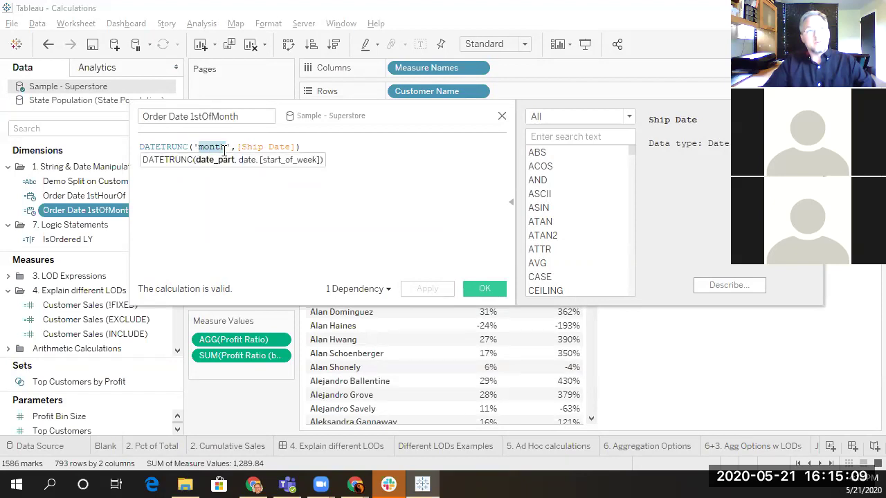
pyautogui.click(299, 149)
pyautogui.click(183, 149)
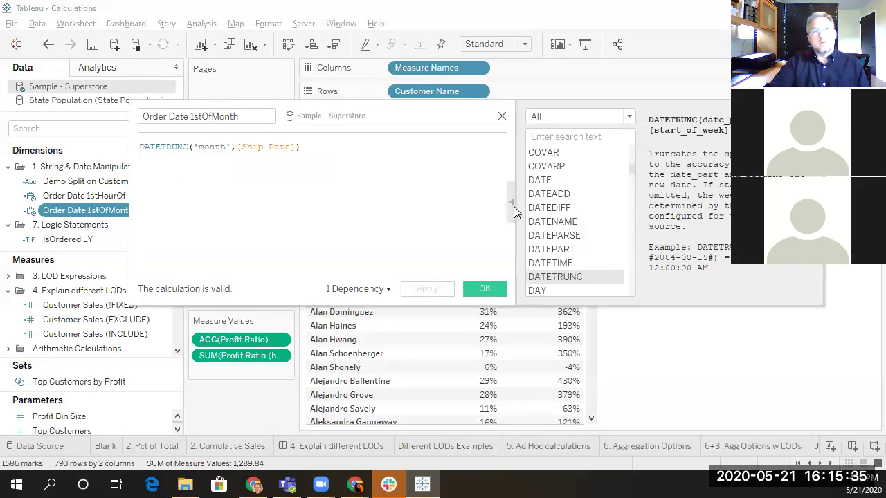
# Close the Order Date 1stOfMonth calculation, then review the DATETRUNC 'hour' formula in Order Date 1stHourOf and close it without changes
pyautogui.click(501, 116)
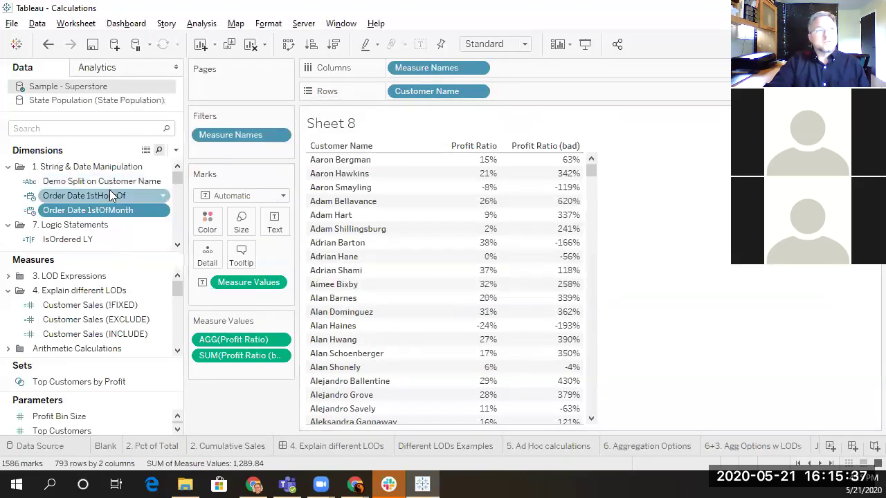
pyautogui.click(163, 195)
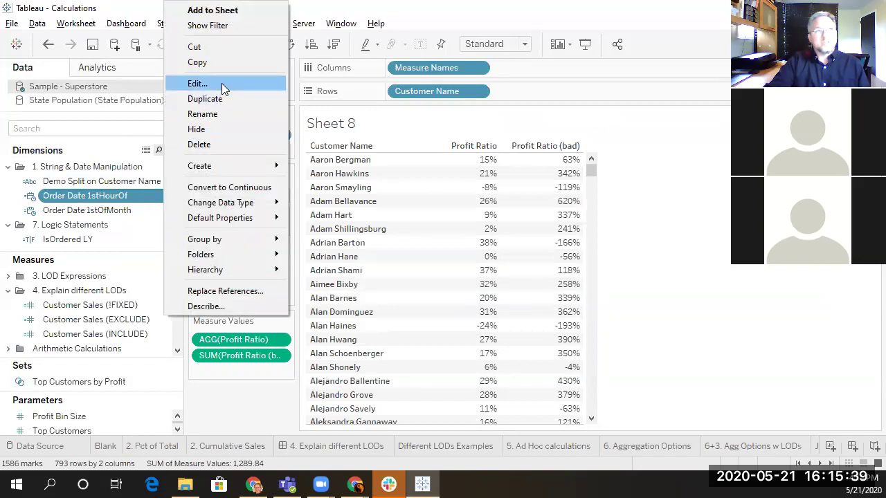
pyautogui.click(222, 84)
pyautogui.click(216, 147)
pyautogui.click(323, 147)
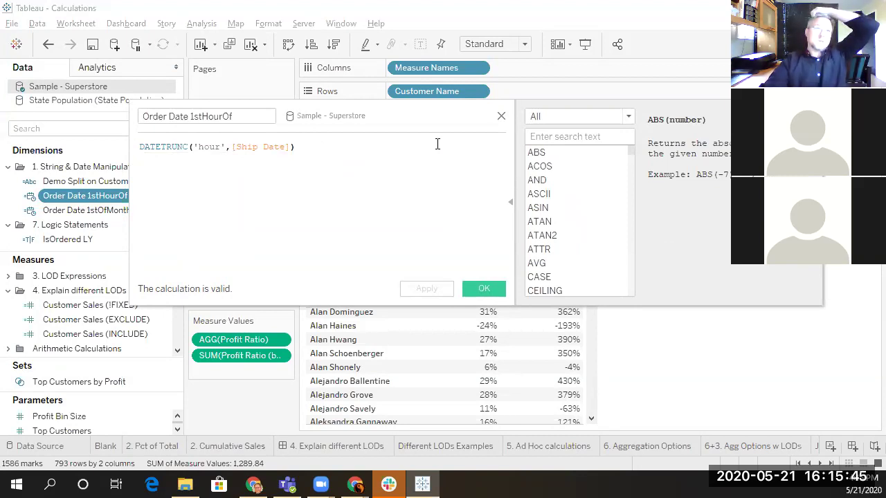
pyautogui.click(501, 115)
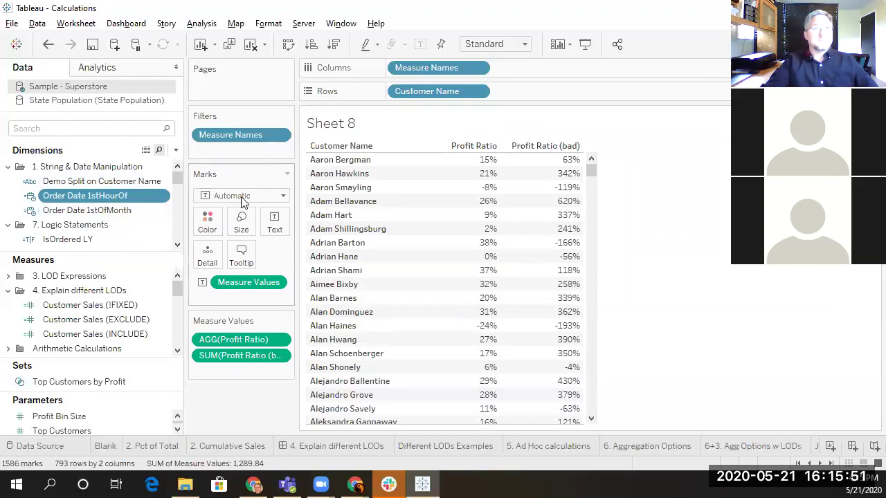
# Clear the Blank worksheet, search the fields for "order" and add Order Date (Discrete) to Rows
pyautogui.click(105, 445)
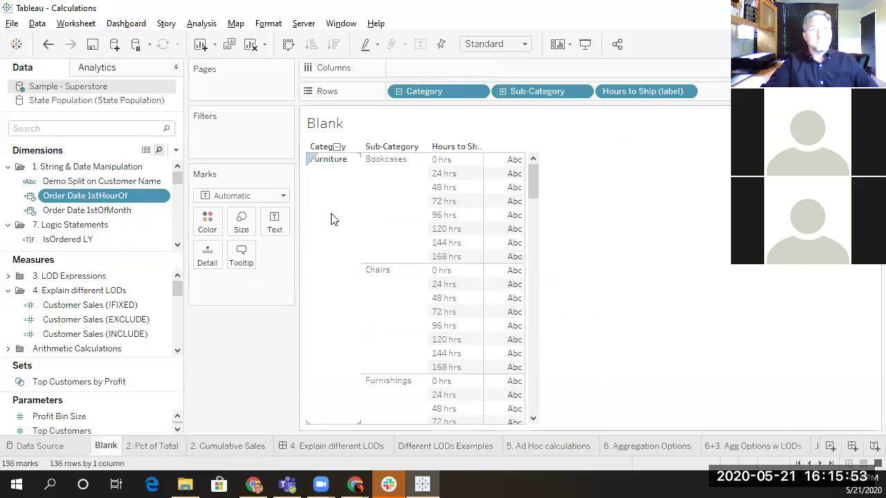
pyautogui.click(251, 45)
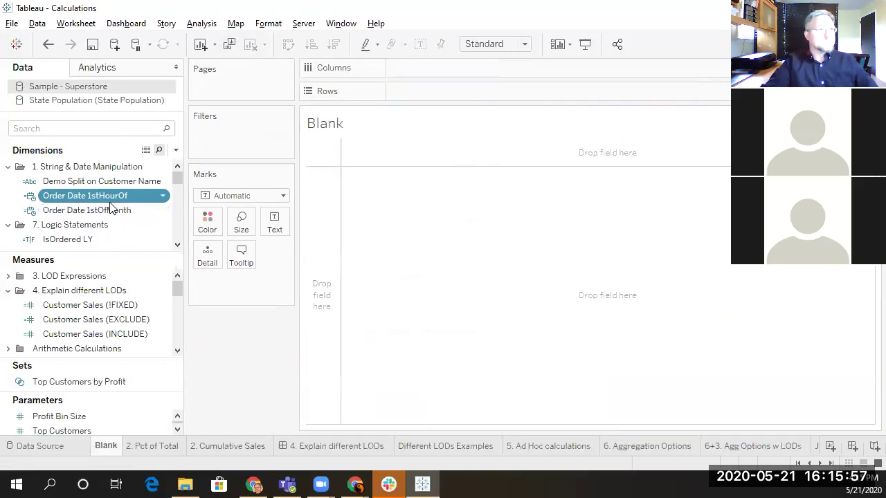
pyautogui.click(83, 129)
pyautogui.write('order')
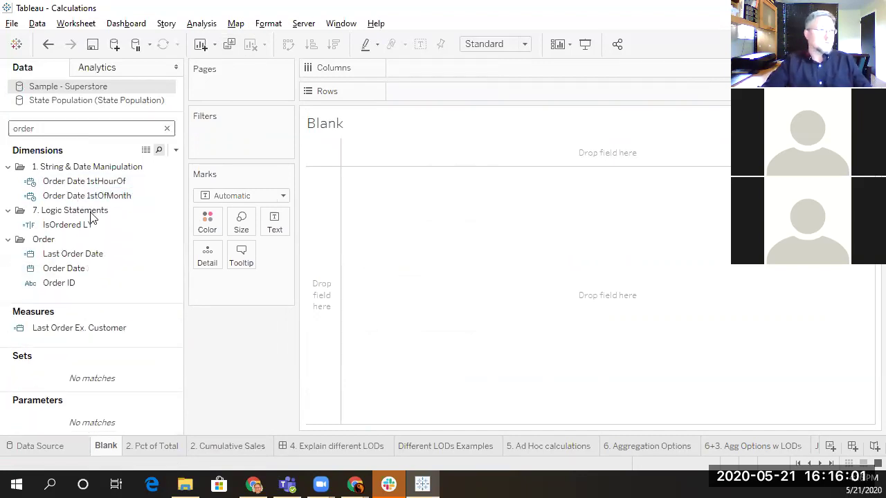
pyautogui.moveTo(63, 269); pyautogui.dragTo(425, 90)
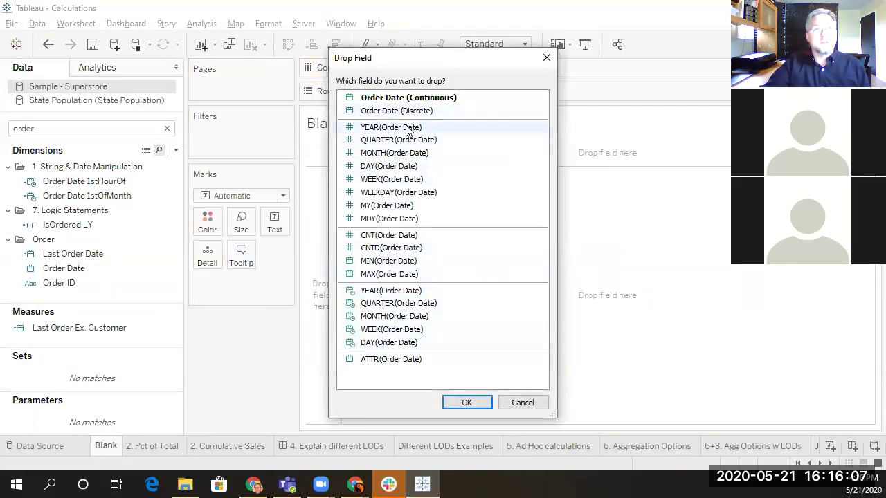
pyautogui.click(413, 112)
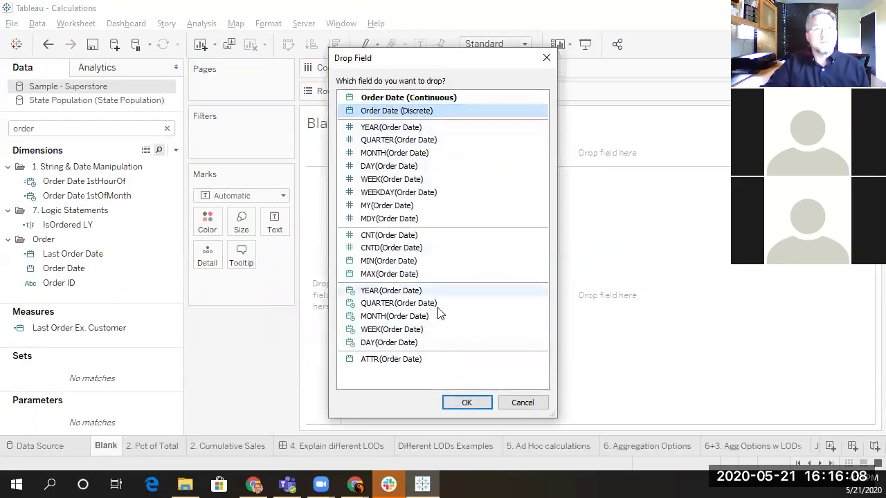
pyautogui.click(466, 405)
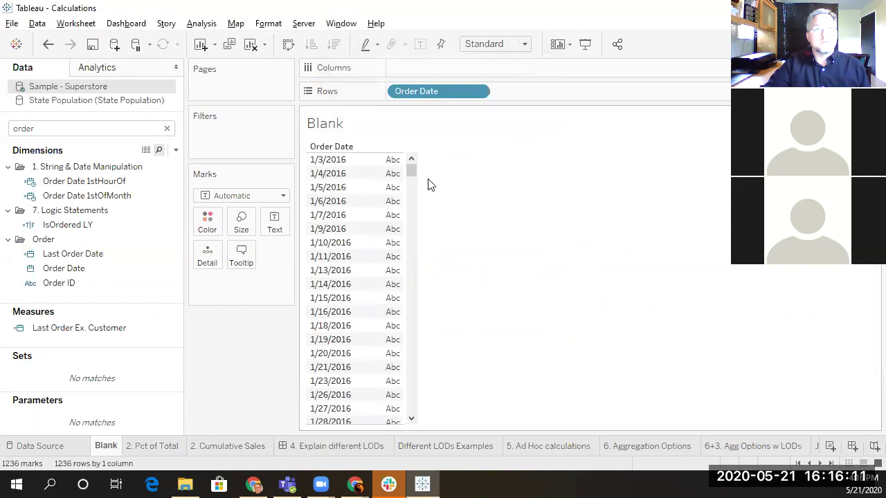
# Add Order Date 1stOfMonth (Discrete) to Rows after Order Date
pyautogui.click(101, 198)
pyautogui.moveTo(103, 207); pyautogui.dragTo(528, 95)
pyautogui.click(72, 197)
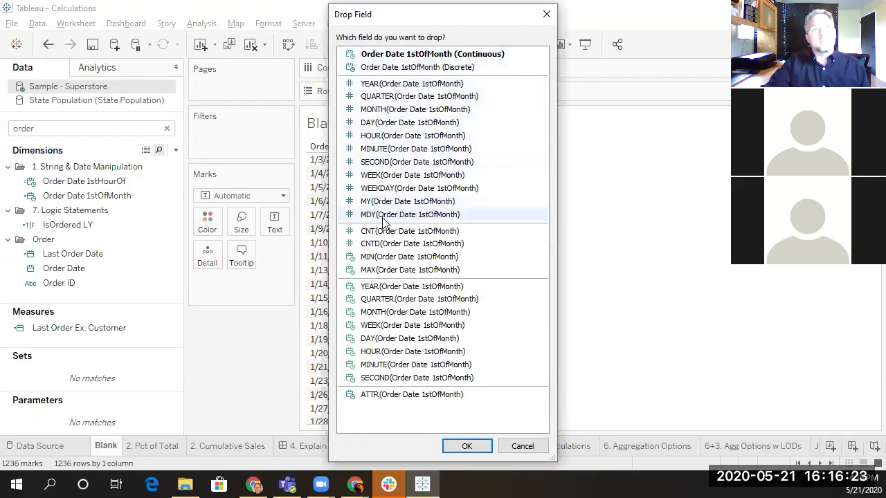
pyautogui.click(409, 67)
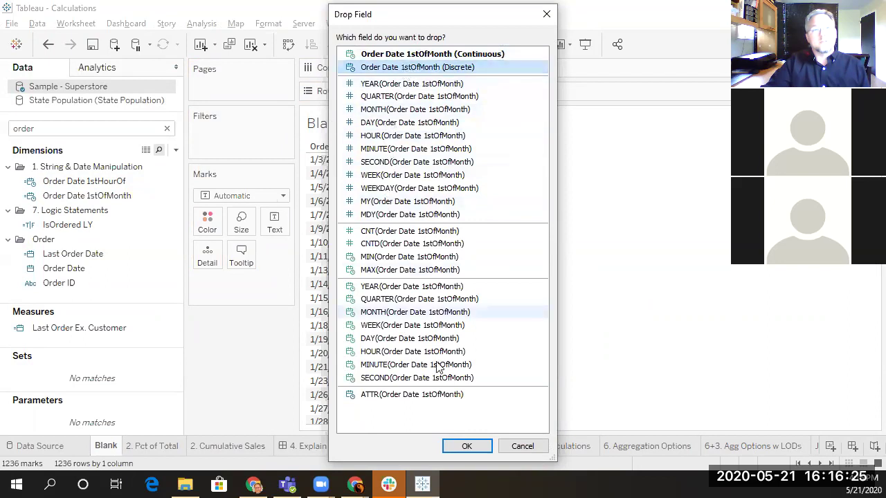
pyautogui.click(465, 447)
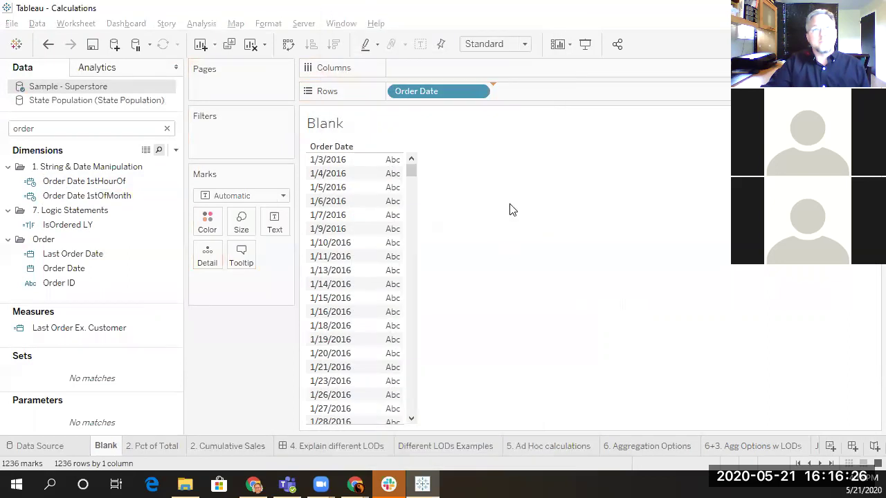
# Add Order Date 1stHourOf (Discrete) to Rows after Order Date 1stOfMonth
pyautogui.click(83, 182)
pyautogui.moveTo(82, 189); pyautogui.dragTo(631, 100)
pyautogui.click(429, 68)
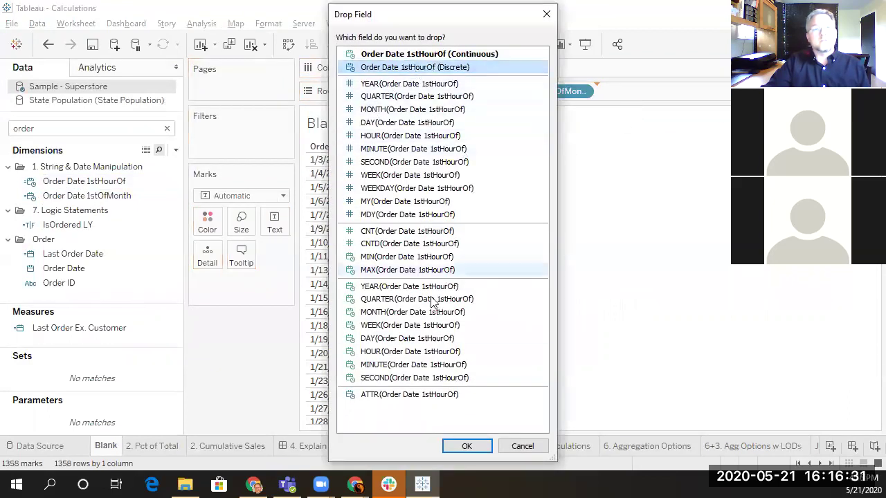
pyautogui.click(467, 447)
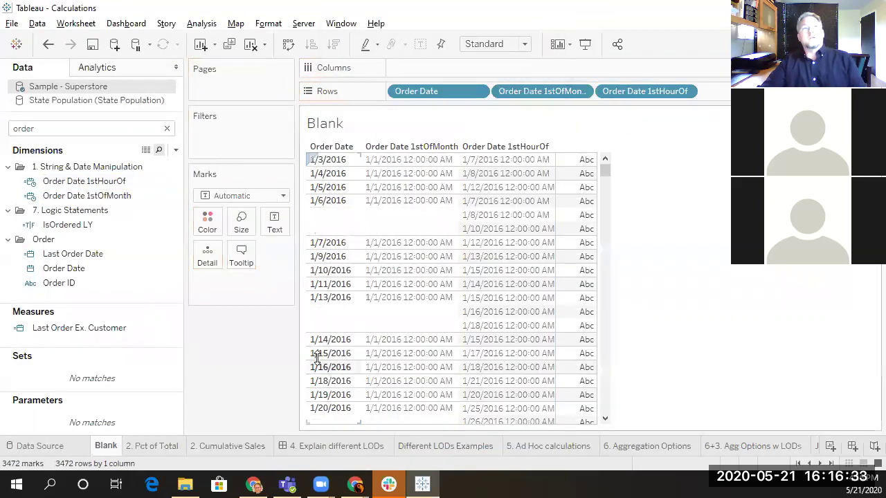
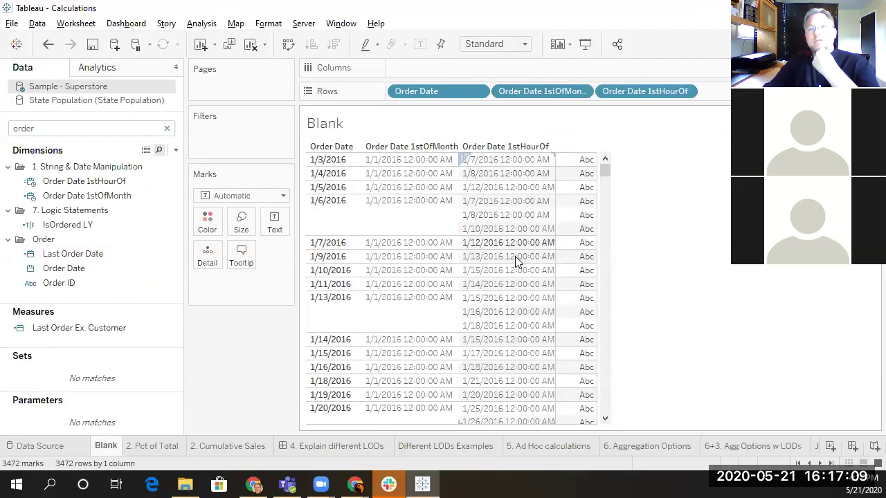
# Search the fields for "ship", view the description of Ship Date and close it
pyautogui.moveTo(560, 336)
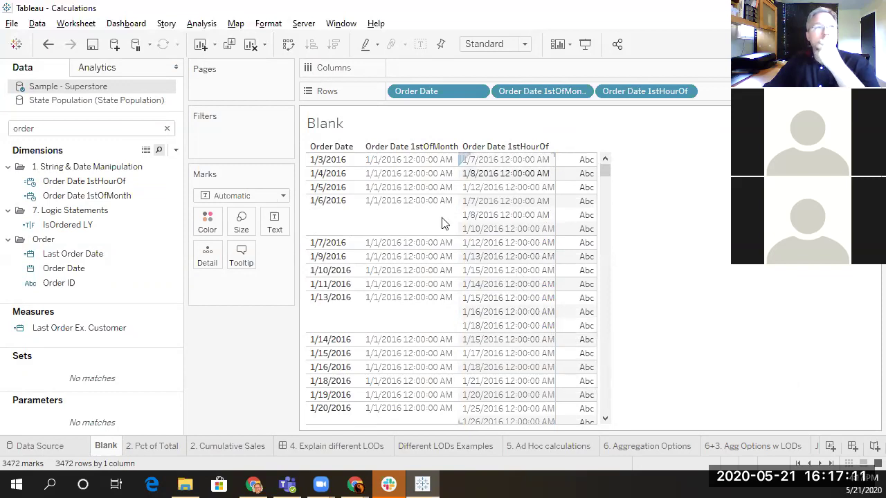
pyautogui.doubleClick(54, 128)
pyautogui.write('ship')
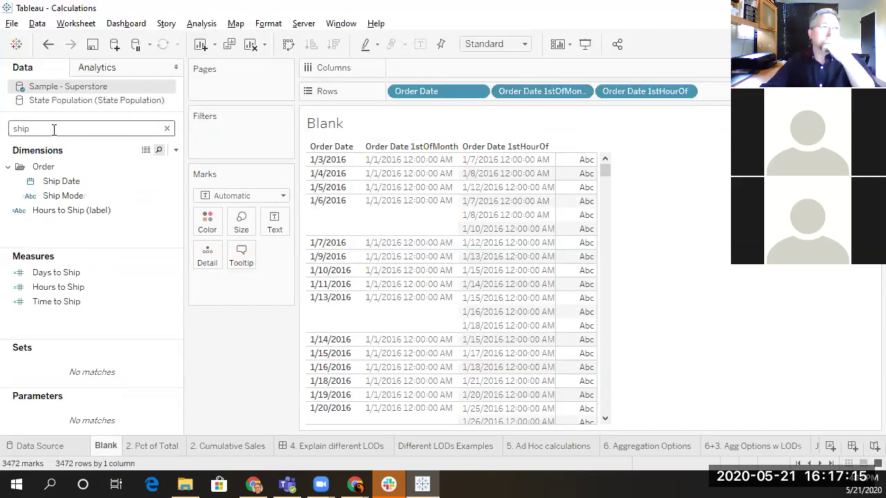
pyautogui.click(173, 184)
pyautogui.click(175, 183)
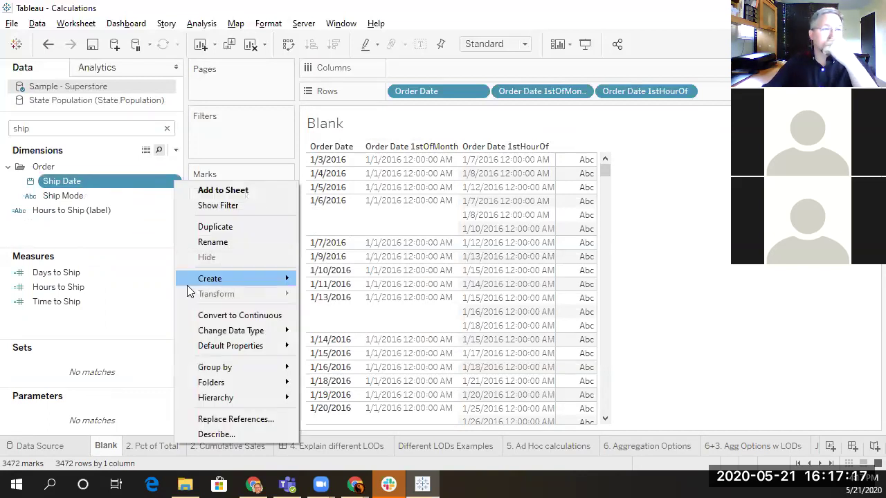
pyautogui.click(207, 434)
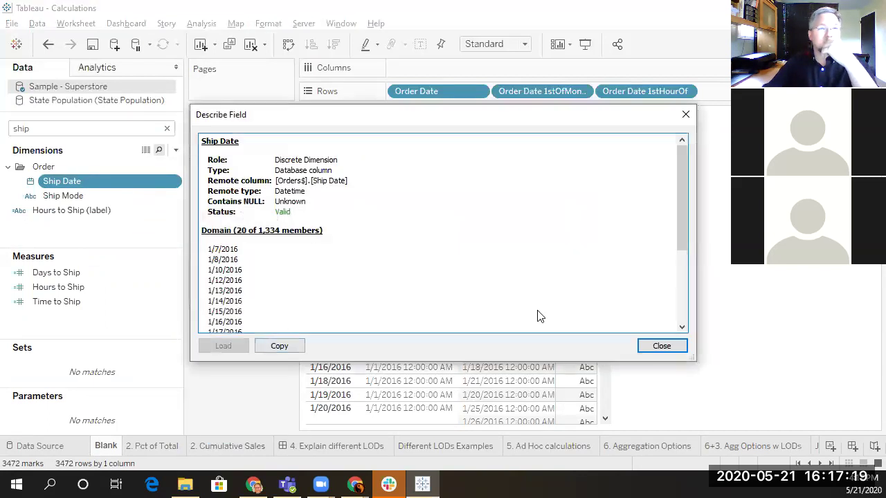
pyautogui.click(661, 346)
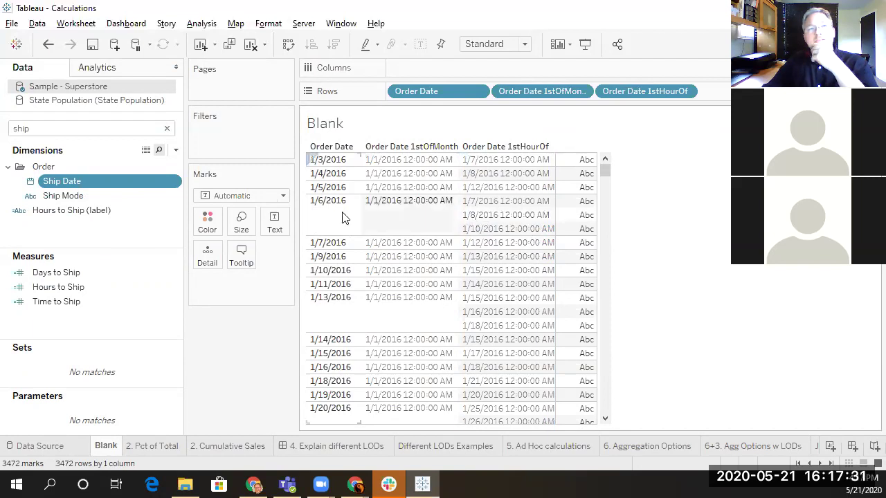
# Try Order Date 1stHourOf as the first field in Rows and return it to the end
pyautogui.click(482, 220)
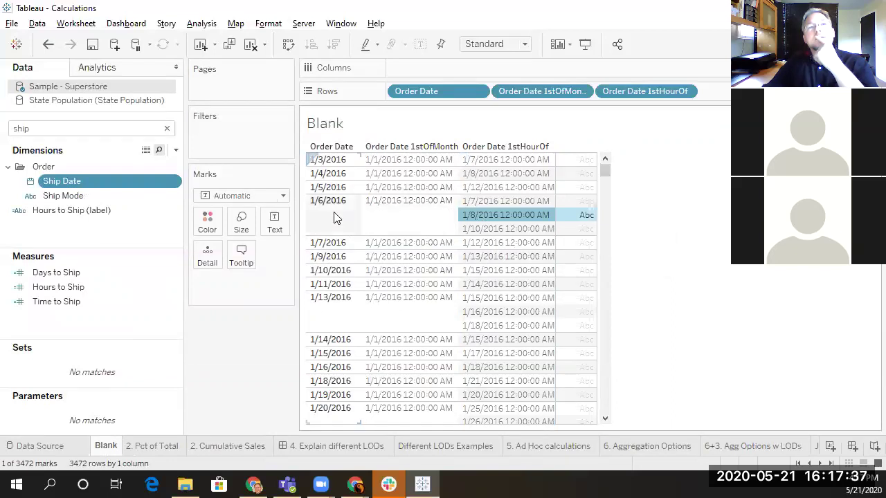
pyautogui.moveTo(633, 90); pyautogui.dragTo(416, 90)
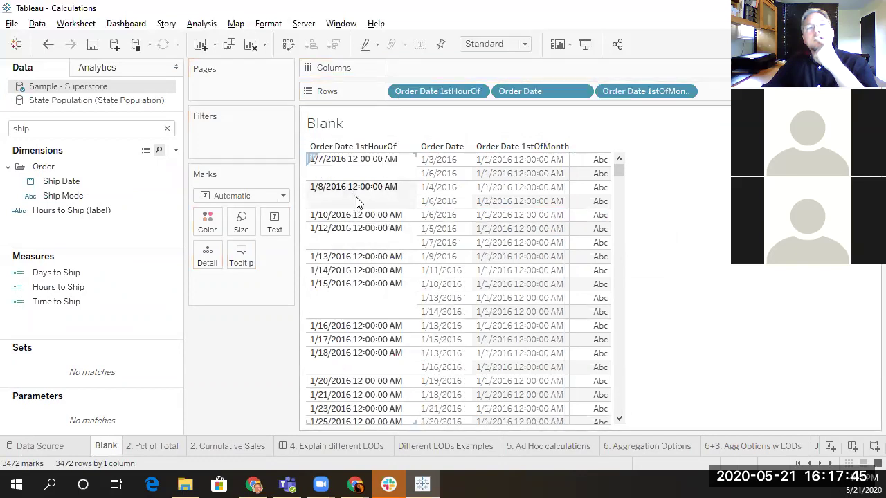
pyautogui.moveTo(435, 93); pyautogui.dragTo(722, 92)
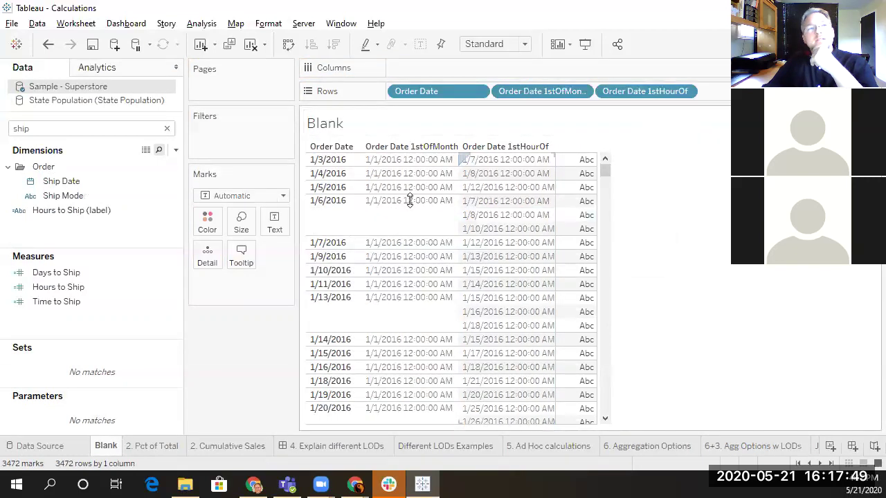
# Clear the field search and open the Order Date 1stHourOf calculation for editing
pyautogui.click(167, 128)
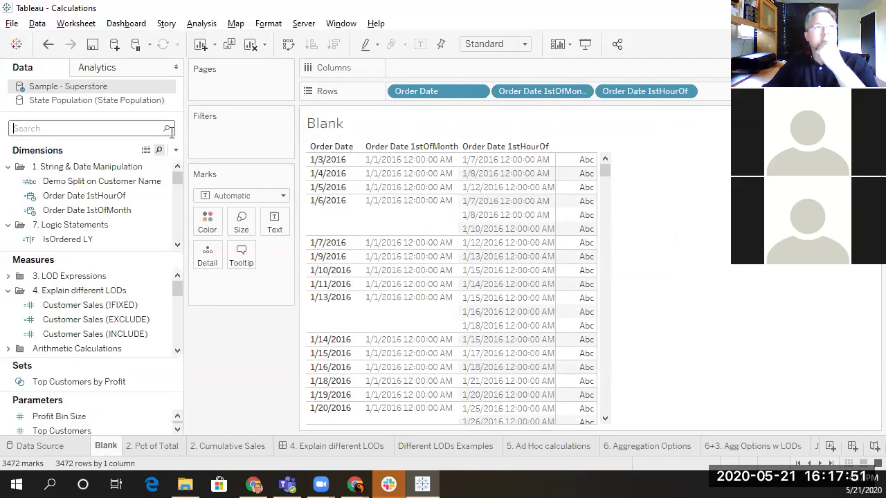
pyautogui.click(161, 196)
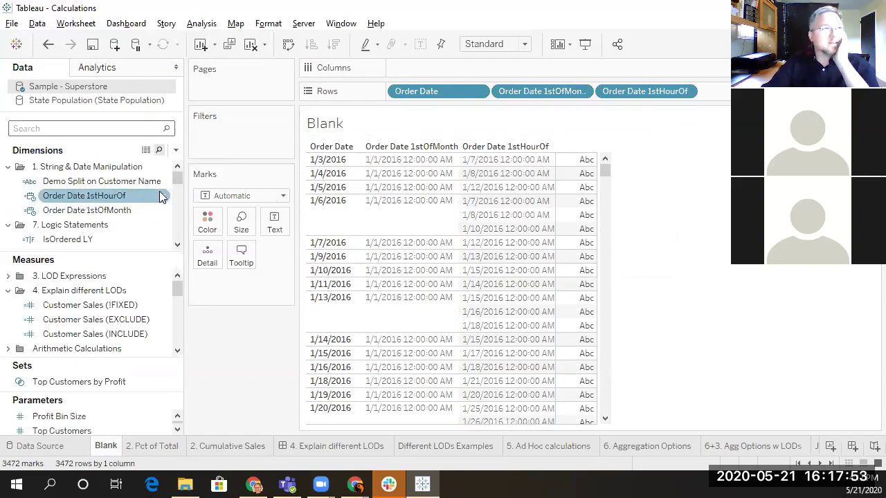
pyautogui.click(165, 198)
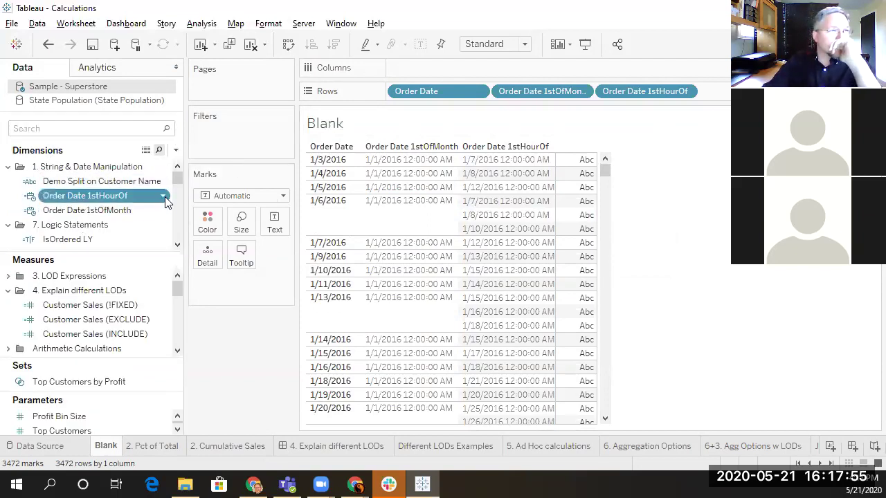
pyautogui.click(165, 197)
pyautogui.click(222, 83)
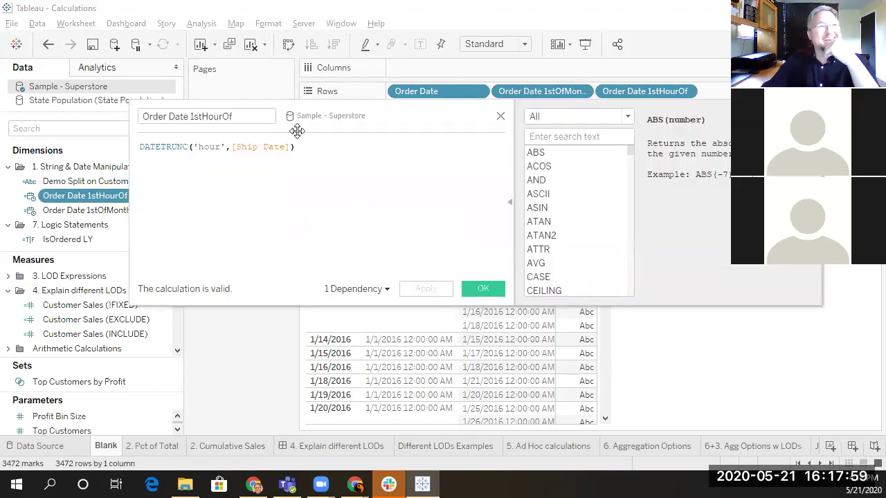
# Move the calculation editor below the first table rows, examine the 'hour' date part and Ship Date argument, and close it without changes
pyautogui.click(211, 148)
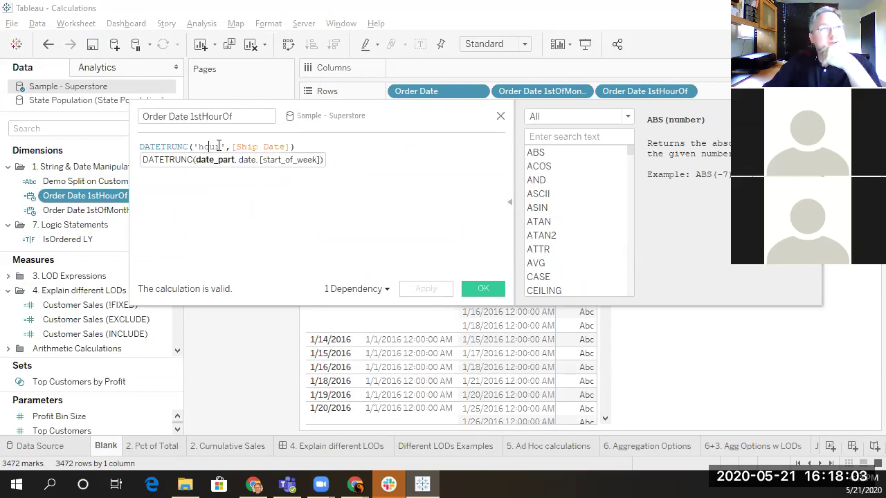
pyautogui.moveTo(417, 109)
pyautogui.mouseDown()
pyautogui.moveTo(439, 217)
pyautogui.moveTo(461, 188)
pyautogui.moveTo(478, 209)
pyautogui.moveTo(468, 253)
pyautogui.moveTo(469, 237)
pyautogui.moveTo(477, 257)
pyautogui.mouseUp()
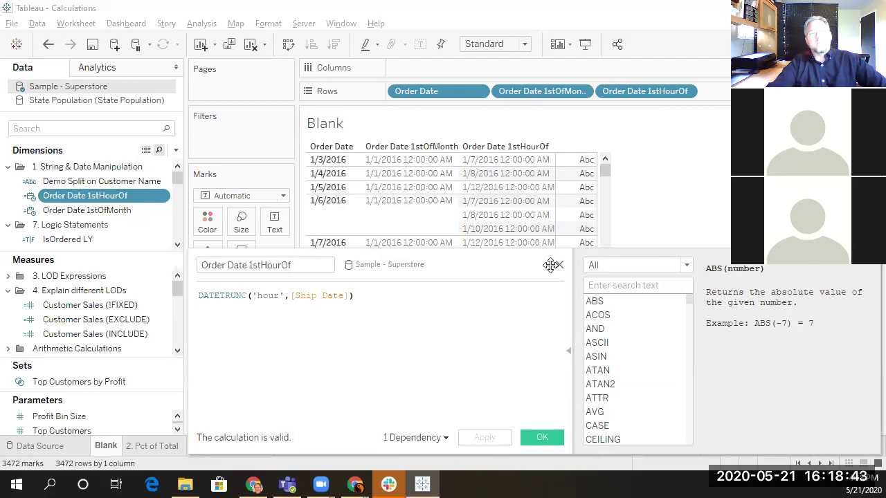
pyautogui.click(266, 295)
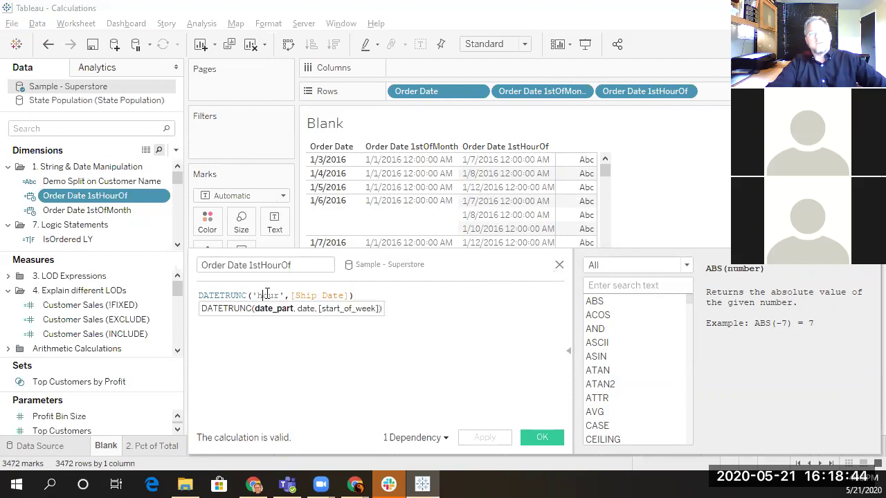
pyautogui.click(362, 297)
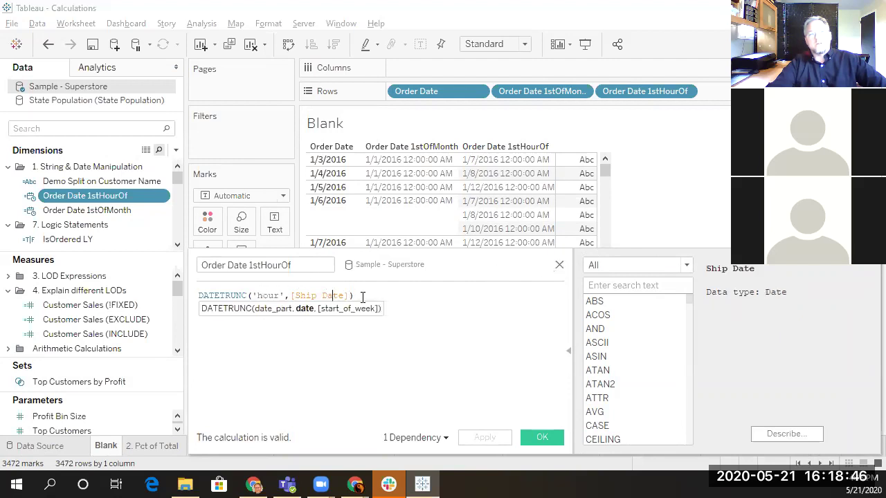
pyautogui.click(315, 298)
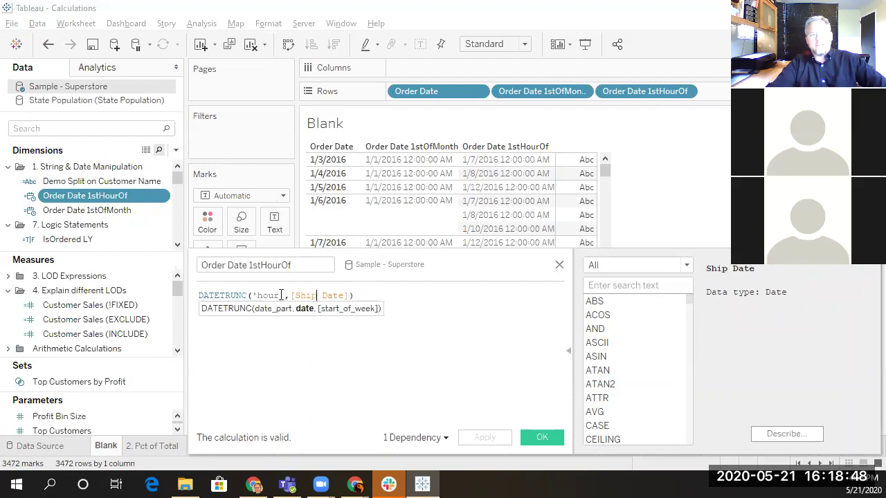
pyautogui.click(369, 298)
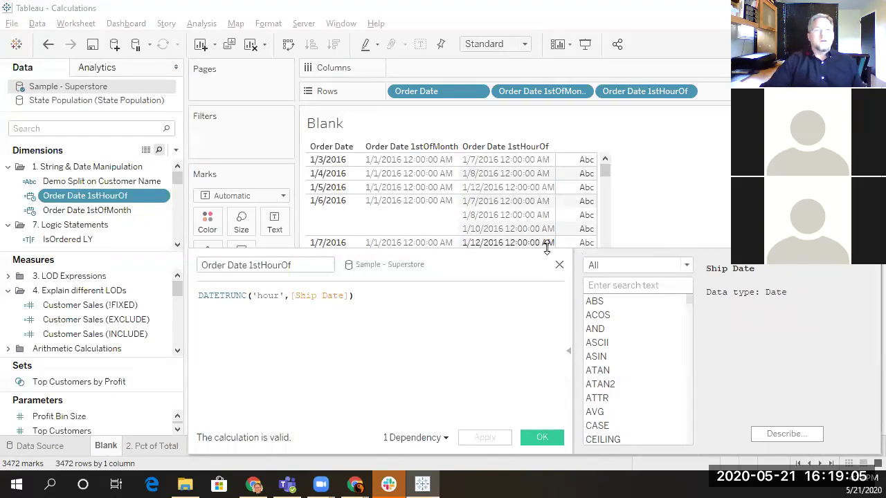
pyautogui.click(559, 268)
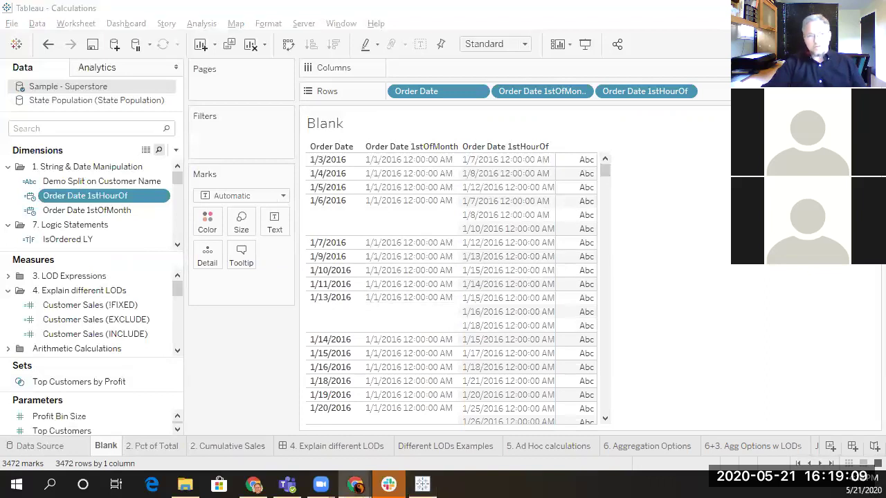
# Open the 2. Pct of Total sheet and clear the table calculation from SUM(Sales) in Rows
pyautogui.click(149, 446)
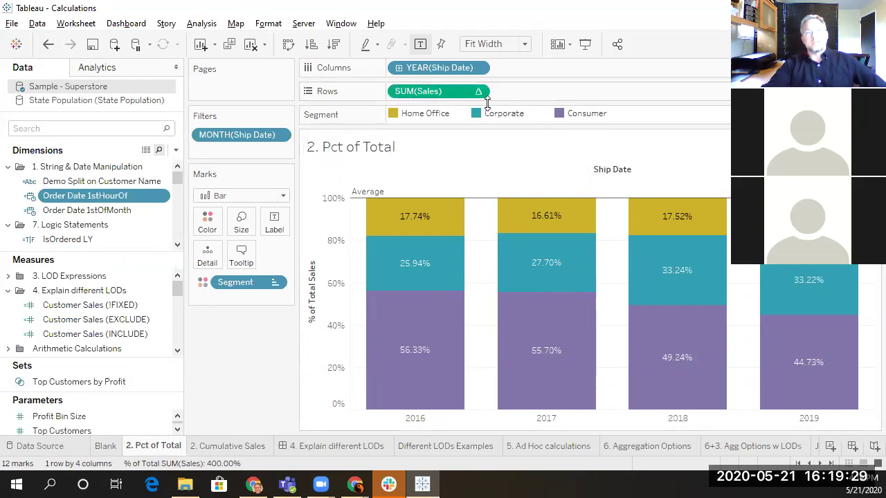
pyautogui.moveTo(479, 101)
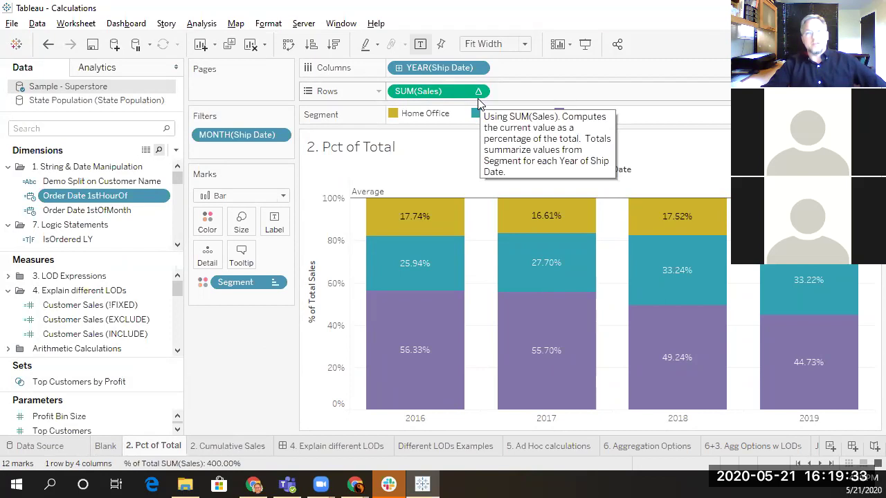
pyautogui.click(478, 91)
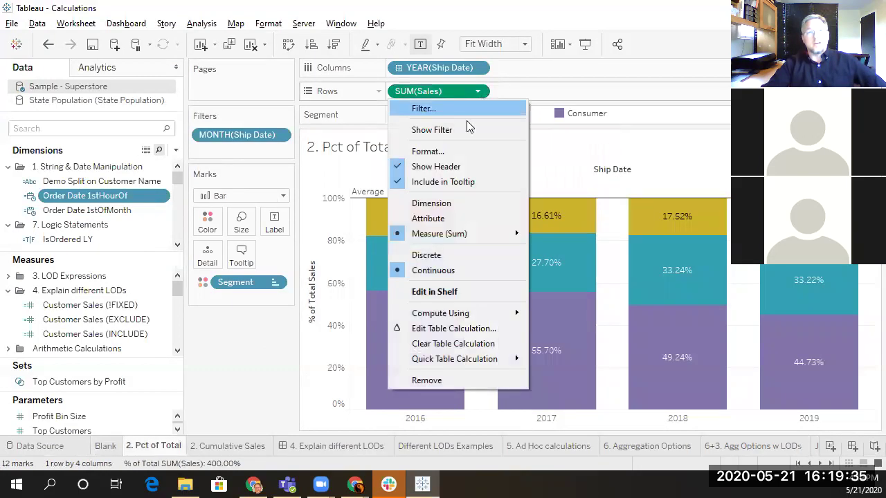
pyautogui.click(437, 345)
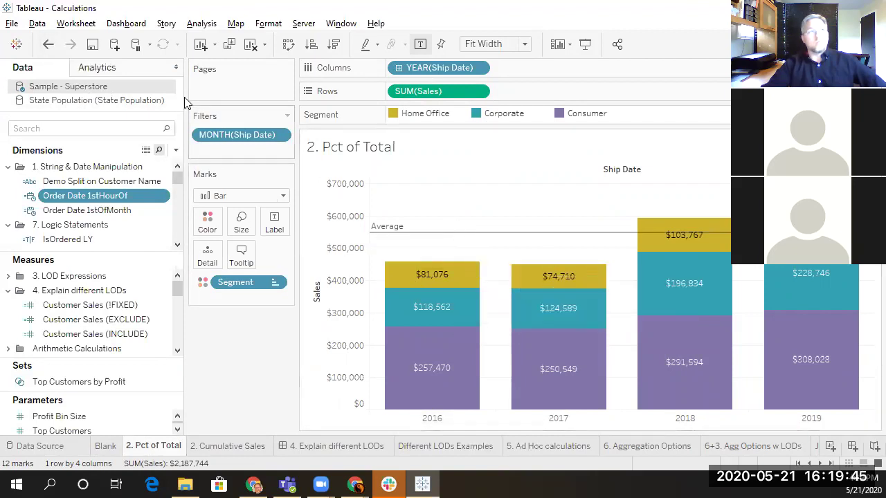
# Undo clearing the SUM(Sales) table calculation to compare both versions of the chart, and redo the clearing
pyautogui.click(47, 46)
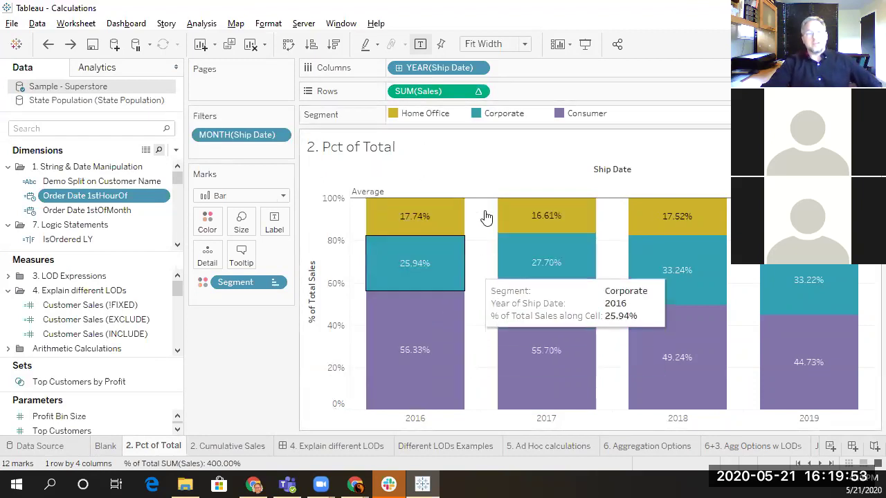
pyautogui.click(70, 45)
pyautogui.click(71, 46)
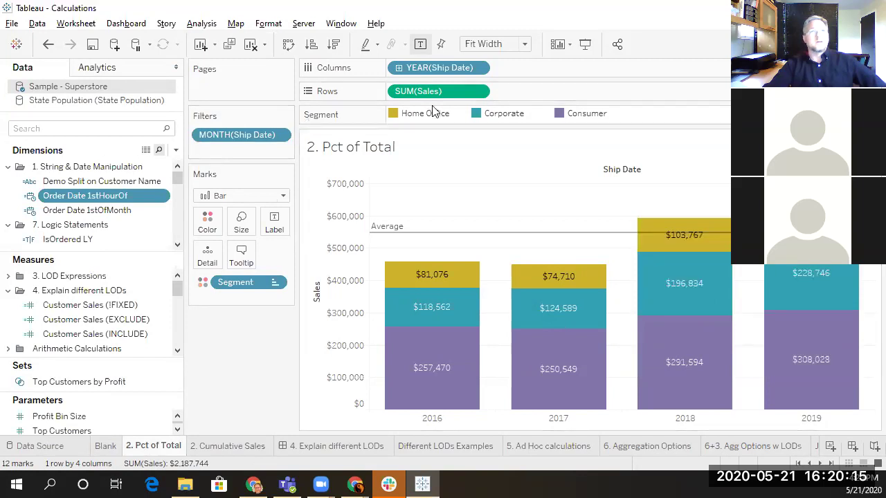
# Apply the Percent of Total quick table calculation to SUM(Sales) in Rows
pyautogui.click(478, 91)
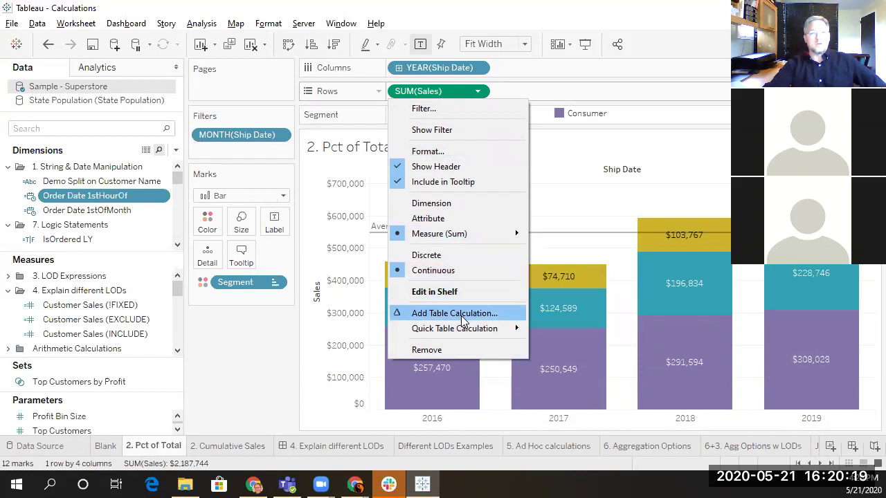
pyautogui.moveTo(465, 331)
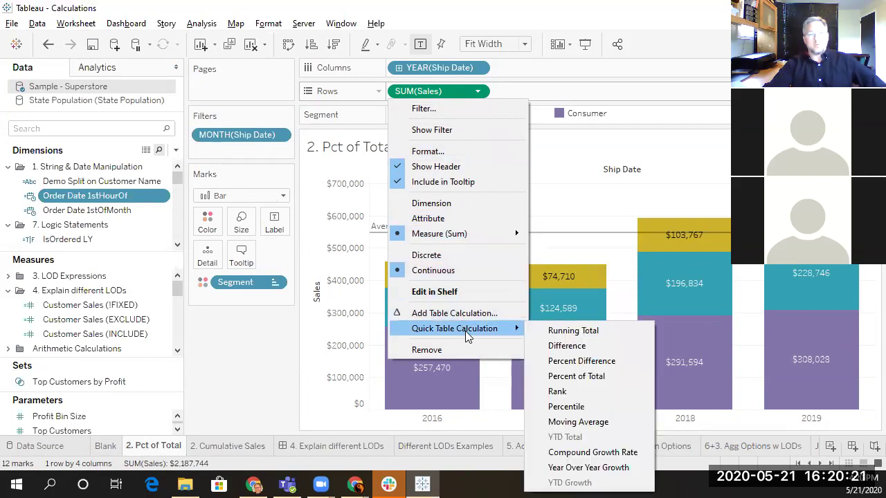
pyautogui.click(598, 377)
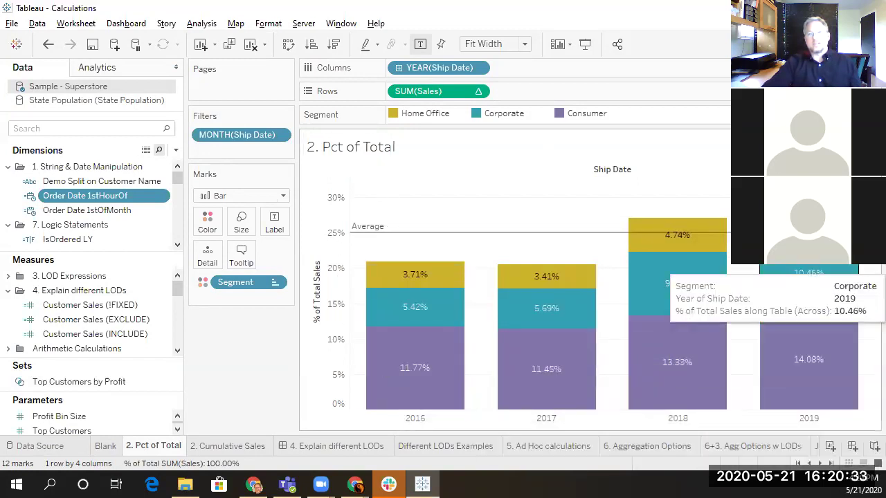
# Edit the SUM(Sales) table calculation, examine its Table (across) scope on the bars, and set it to compute using Cell
pyautogui.click(479, 92)
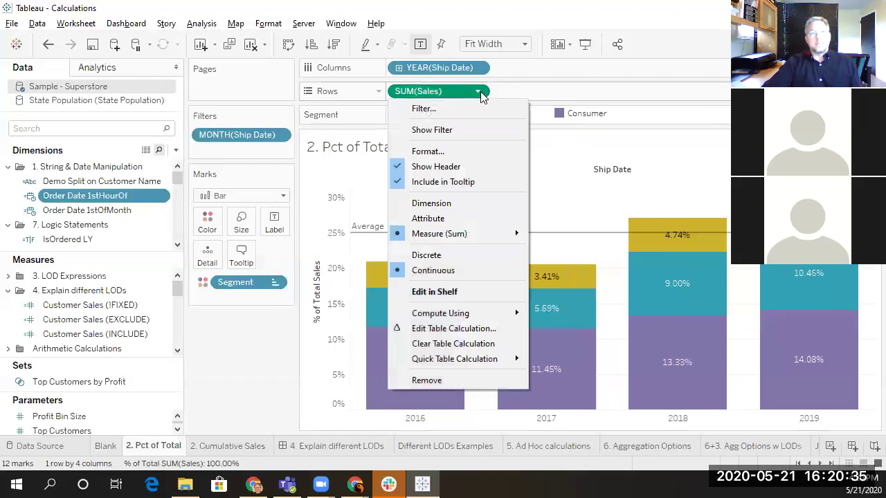
pyautogui.click(435, 329)
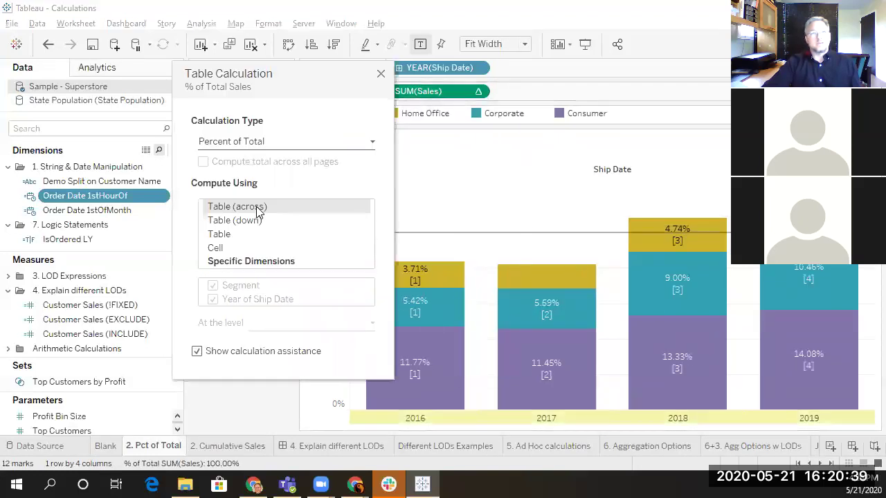
pyautogui.moveTo(264, 74); pyautogui.dragTo(223, 62)
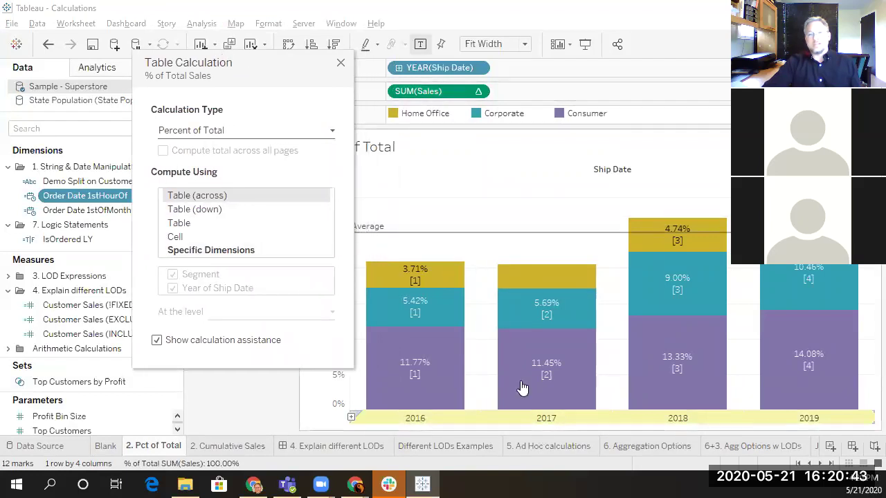
pyautogui.moveTo(417, 294)
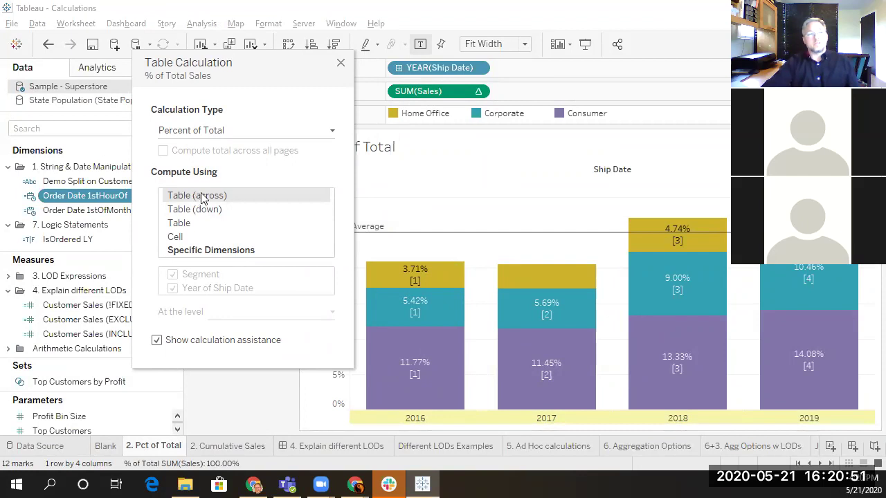
pyautogui.click(183, 237)
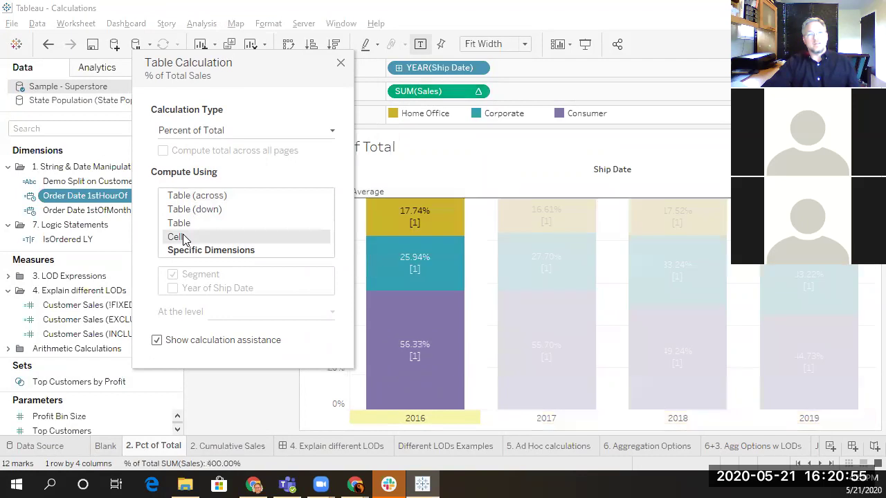
# Move the Table Calculation dialog off the chart and examine the details of each 2016 segment under the Cell scope
pyautogui.moveTo(286, 80); pyautogui.dragTo(246, 85)
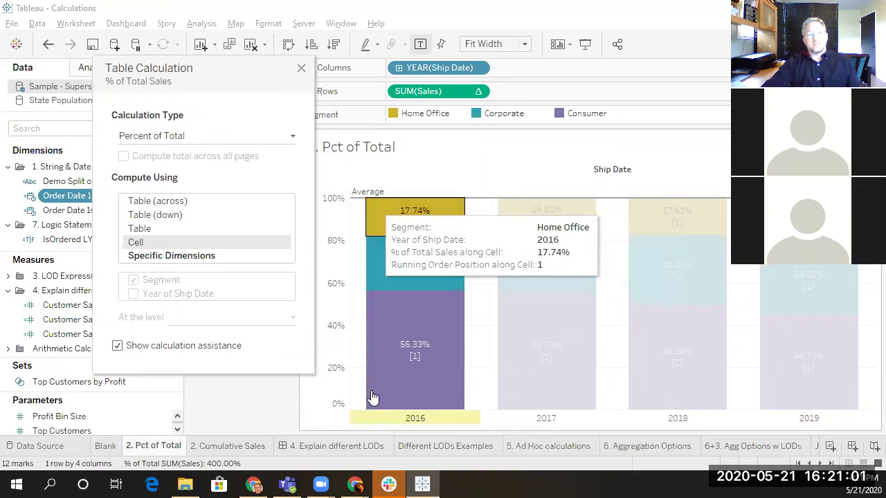
pyautogui.moveTo(379, 388)
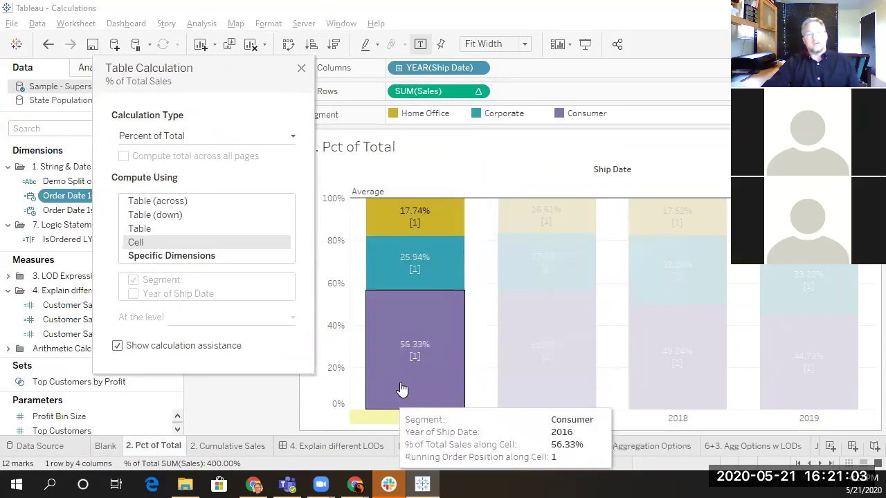
pyautogui.moveTo(414, 249)
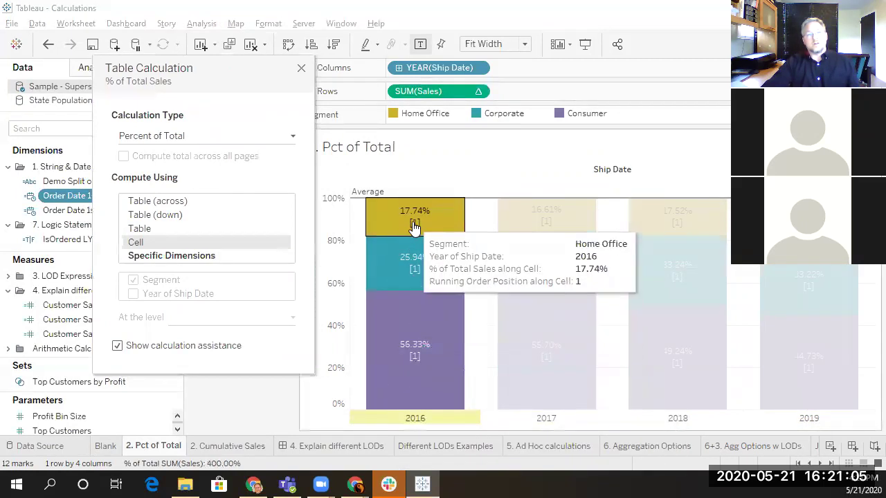
pyautogui.moveTo(408, 356)
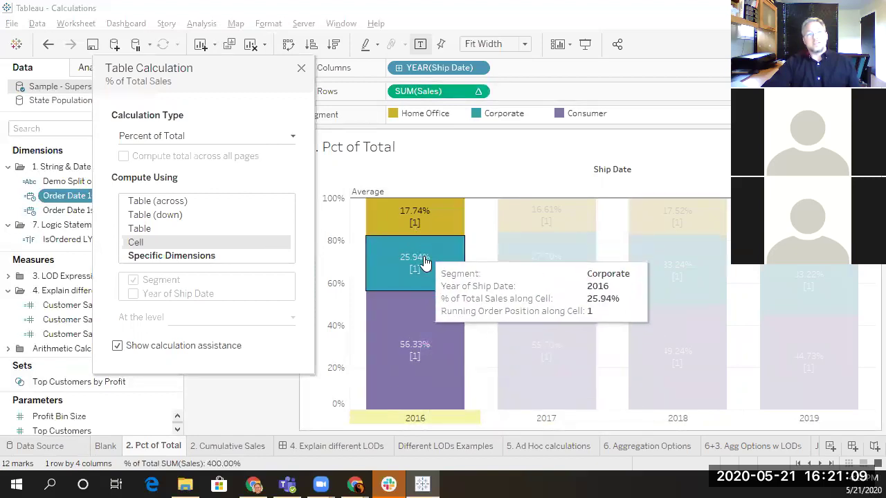
pyautogui.moveTo(410, 331)
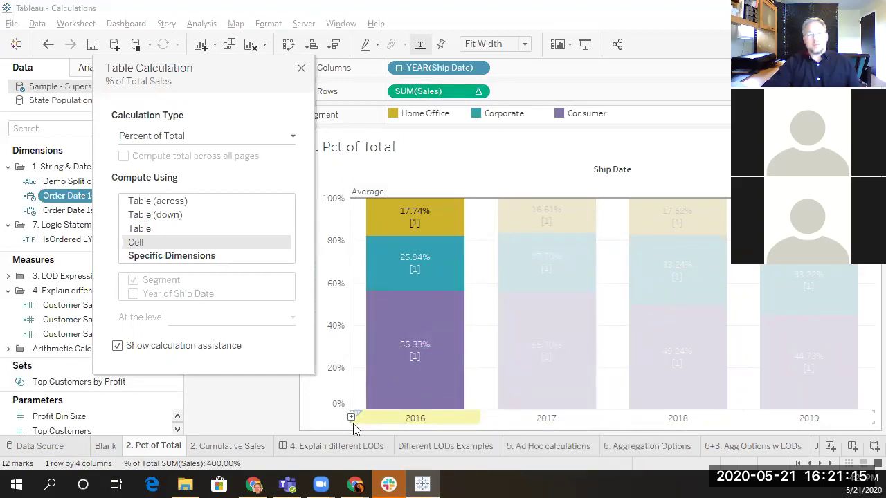
pyautogui.moveTo(444, 259)
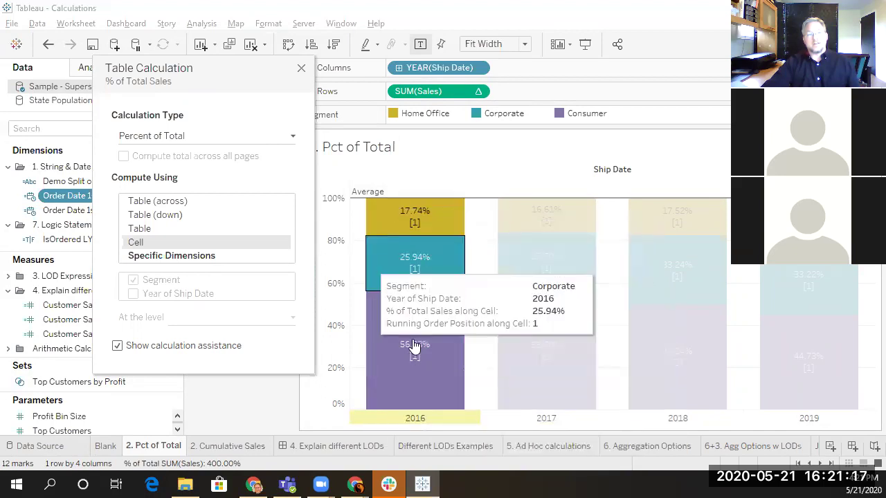
# Compute the percent of total by Specific Dimensions, with only Year of Ship Date checked and Segment unchecked, and close the dialog
pyautogui.click(154, 256)
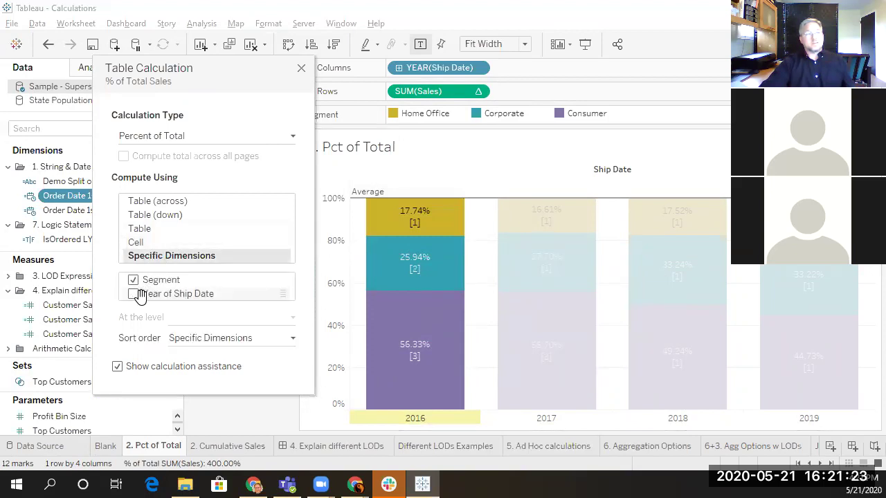
pyautogui.click(134, 281)
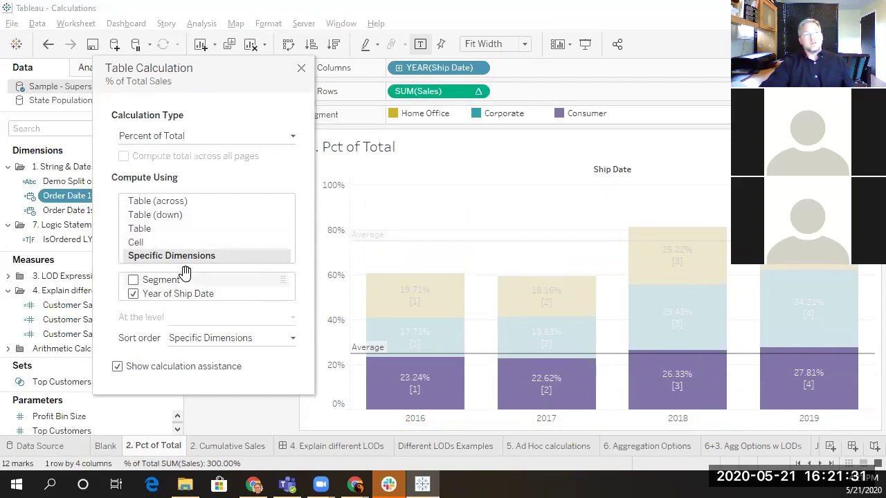
pyautogui.click(301, 70)
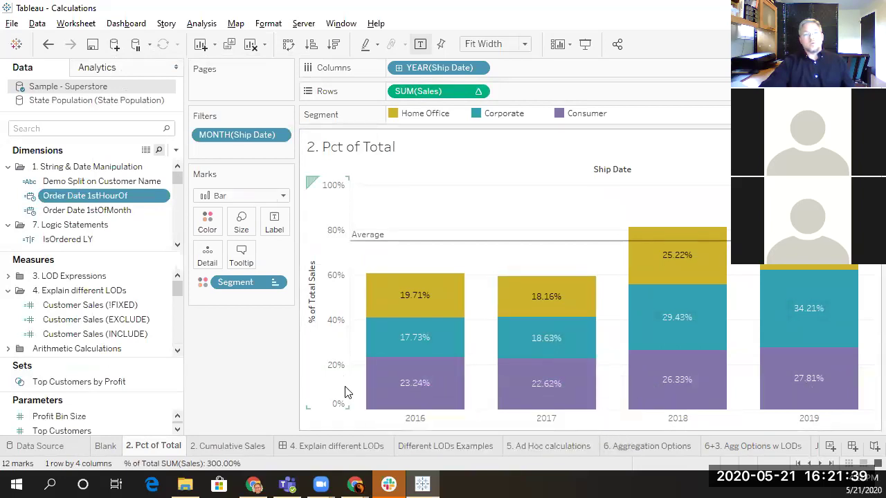
# Select the Consumer bars for 2016 and 2017 to examine their share across years, and clear the selection
pyautogui.click(417, 380)
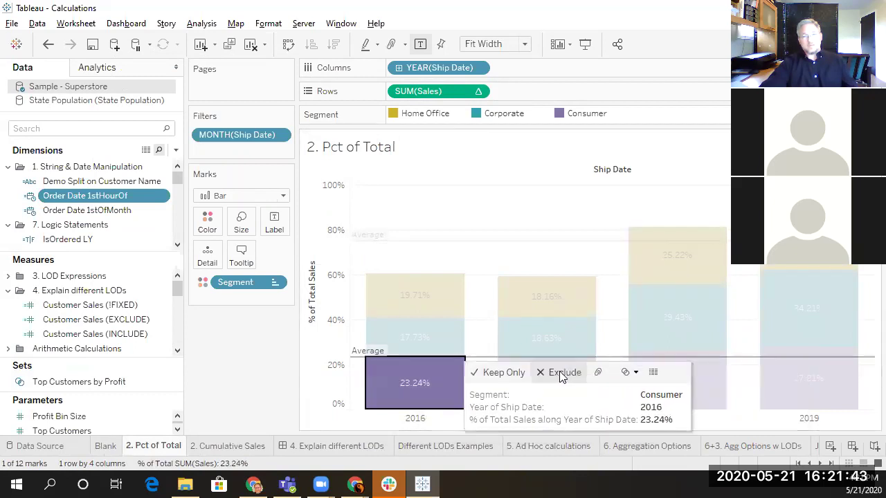
pyautogui.keyDown('ctrl'); pyautogui.click(568, 369); pyautogui.keyUp('ctrl')
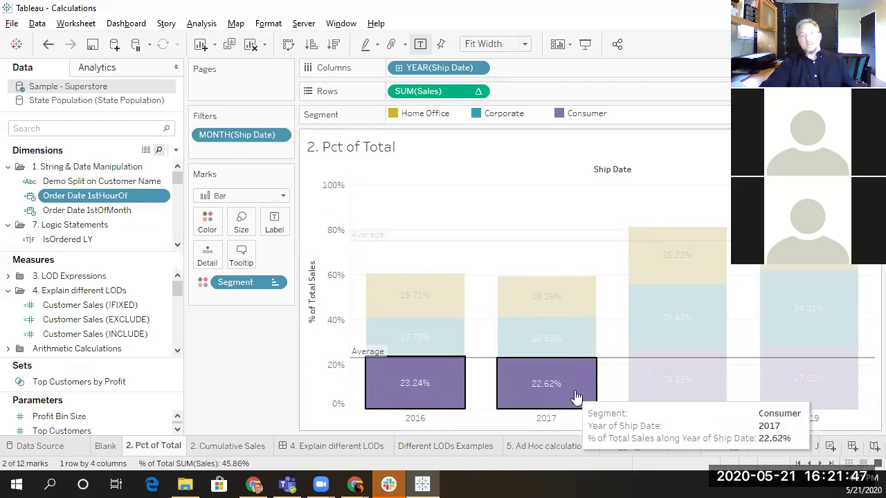
pyautogui.click(415, 381)
pyautogui.click(415, 384)
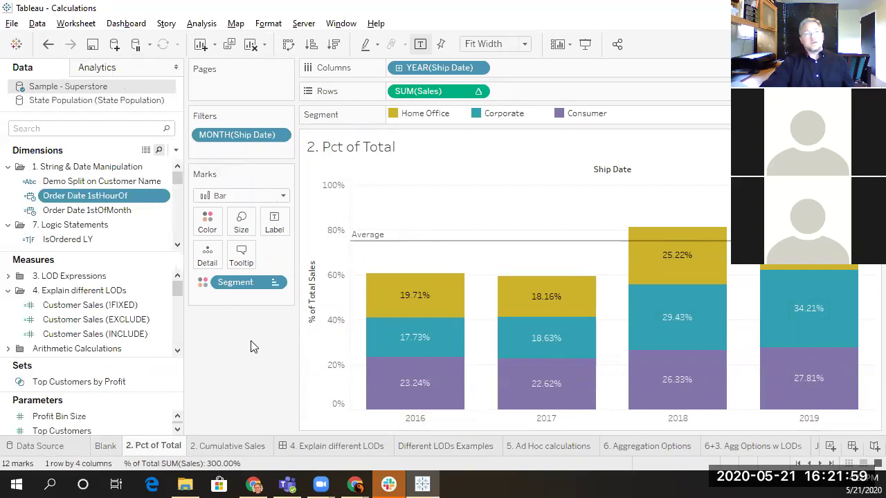
# Reopen the SUM(Sales) table calculation and examine the running order of the Consumer bars from 2016 to 2019
pyautogui.click(477, 91)
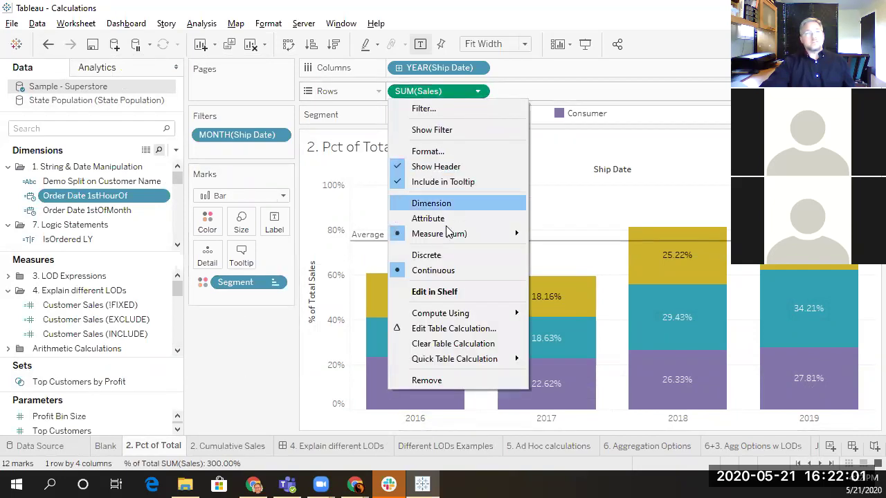
pyautogui.click(443, 328)
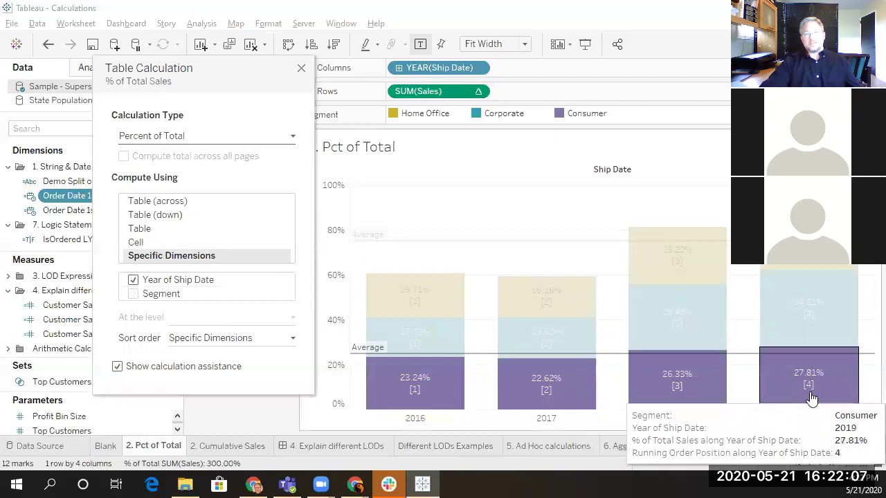
pyautogui.moveTo(431, 404)
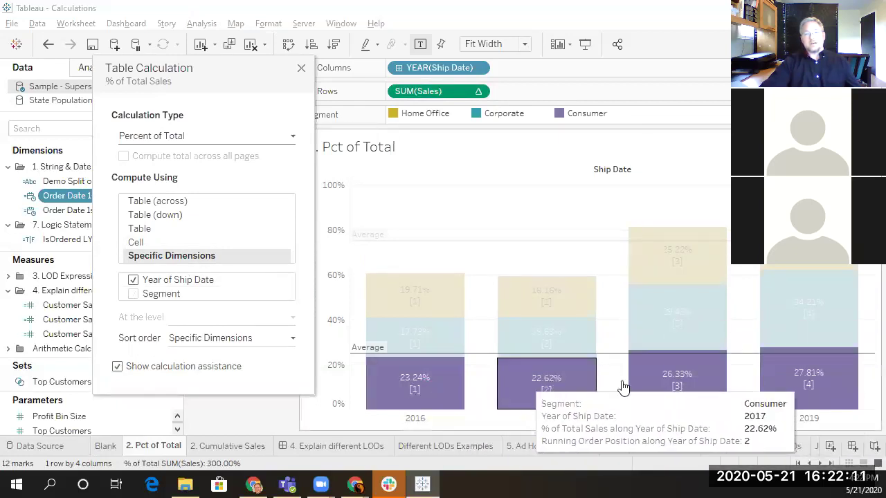
pyautogui.moveTo(822, 385)
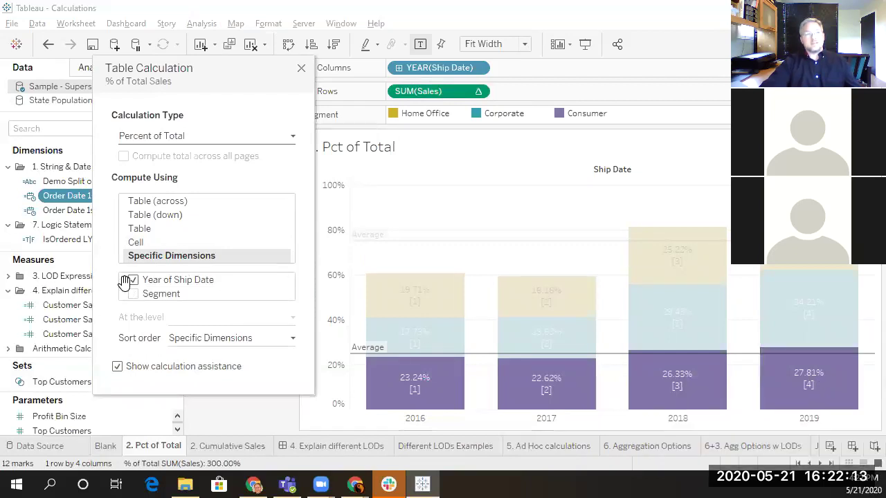
# Set the table calculation to compute using Cell, switch calculation assistance off and on again to compare, and close the dialog
pyautogui.click(117, 366)
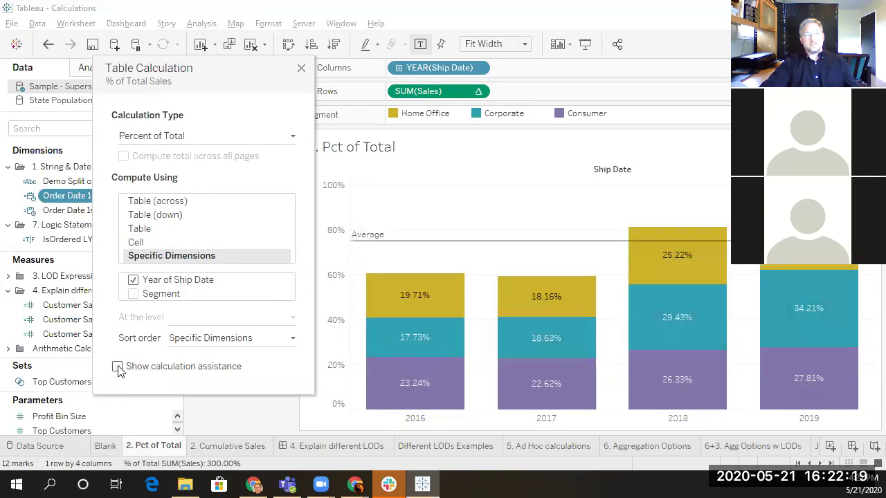
pyautogui.click(138, 242)
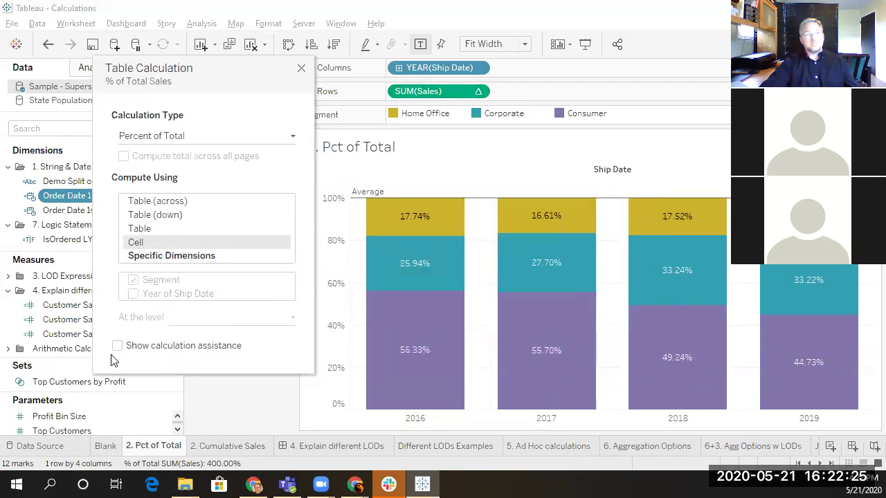
pyautogui.click(117, 346)
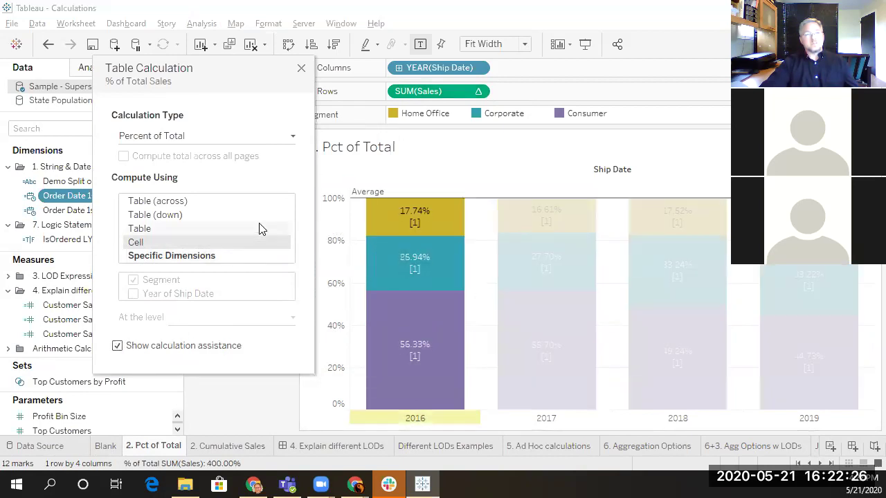
pyautogui.click(301, 71)
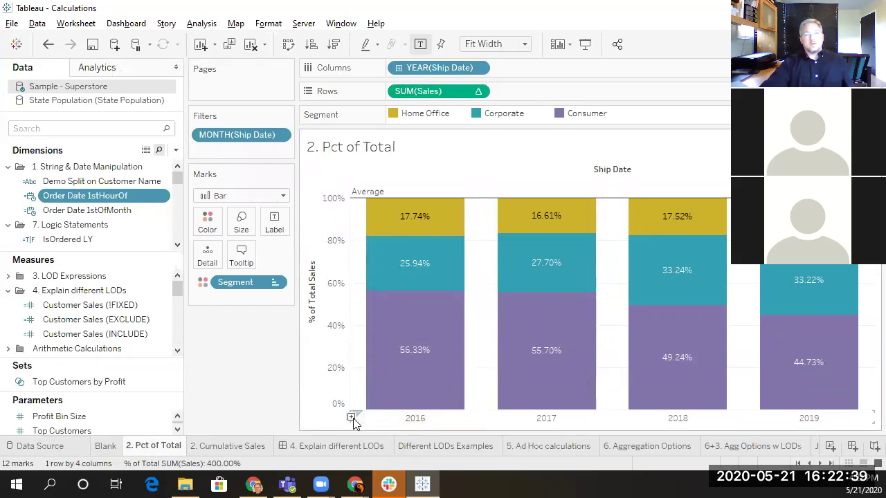
# Expand the Ship Date years in the chart to quarters
pyautogui.click(351, 417)
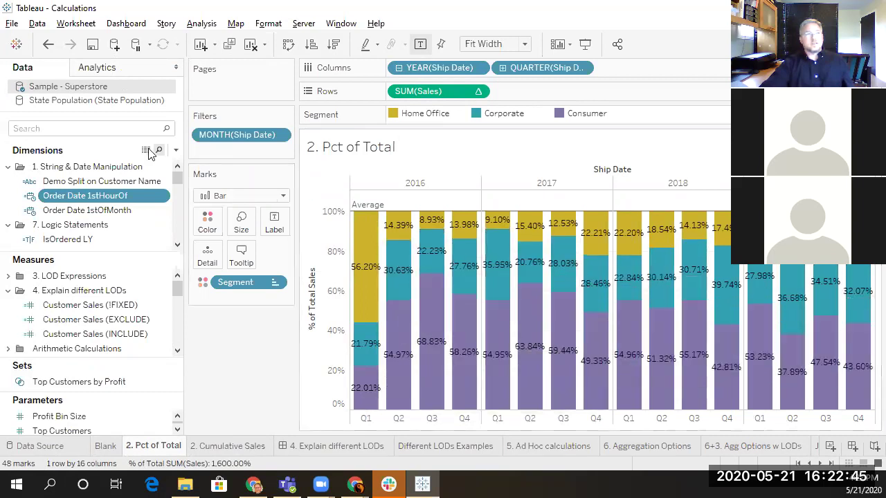
# Undo the quarter expansion, open the 2. Cumulative Sales sheet and examine the running sum across the early months
pyautogui.hotkey('ctrl', 'z')
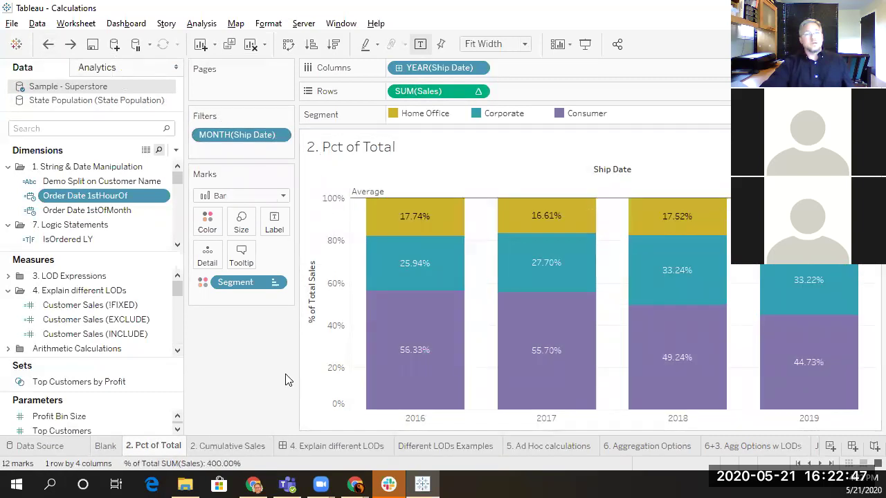
pyautogui.moveTo(222, 445)
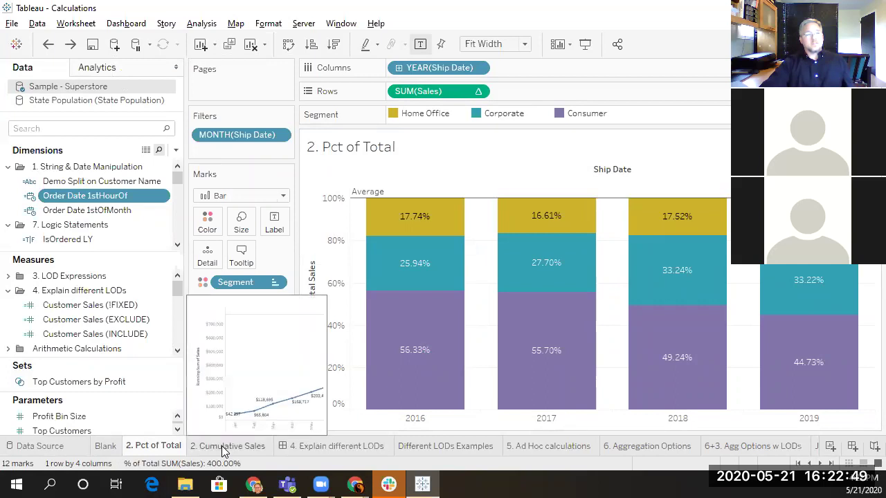
pyautogui.click(222, 446)
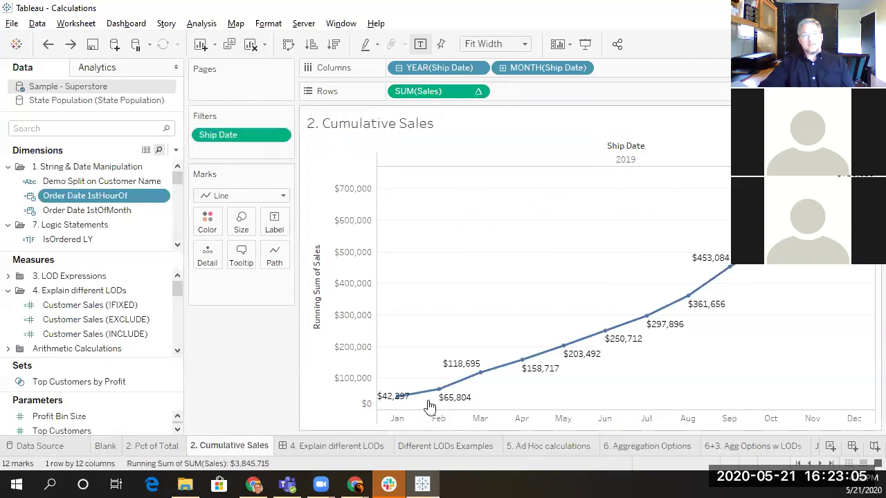
pyautogui.moveTo(443, 401)
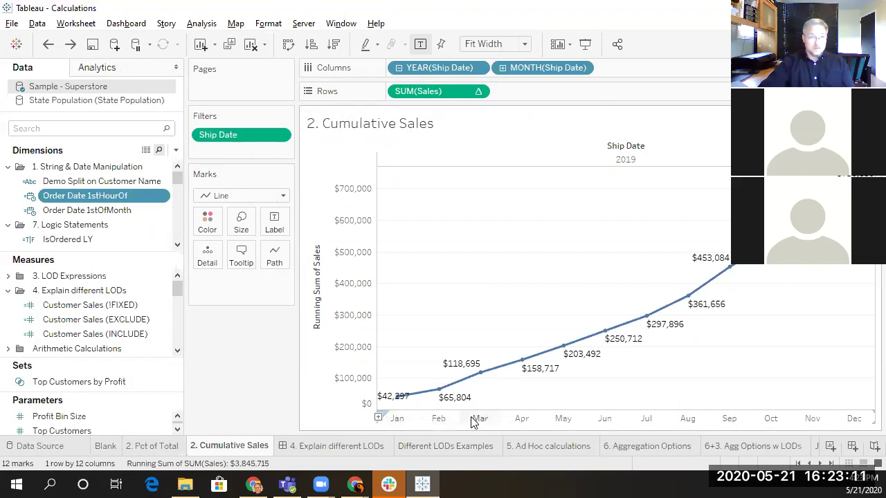
pyautogui.moveTo(482, 382)
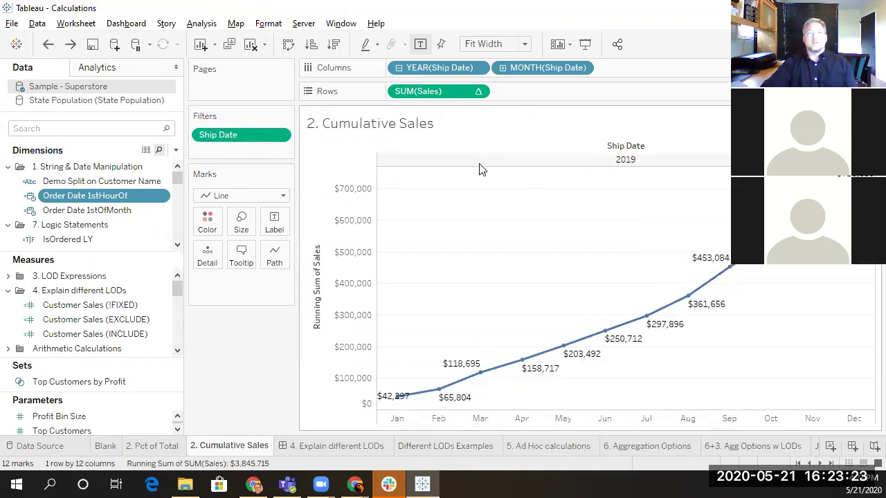
# Clear the table calculation from SUM(Sales) to compare with the plain monthly sales, and undo the clearing
pyautogui.click(477, 92)
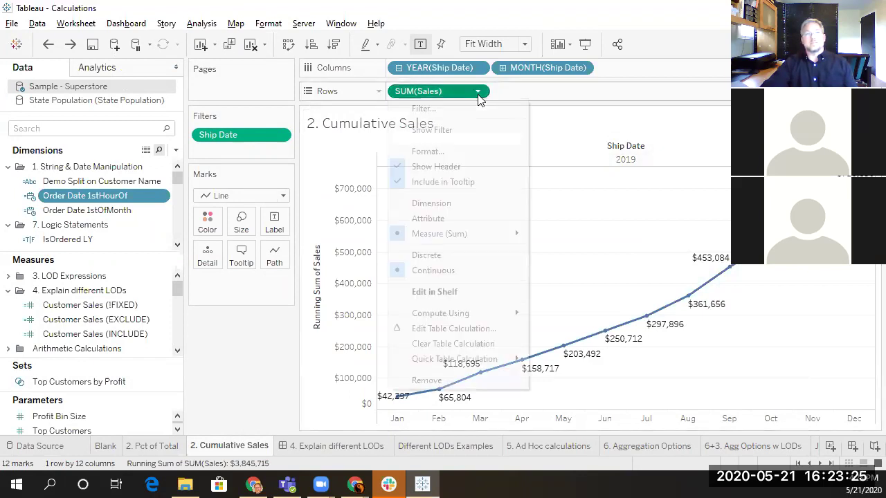
pyautogui.click(432, 344)
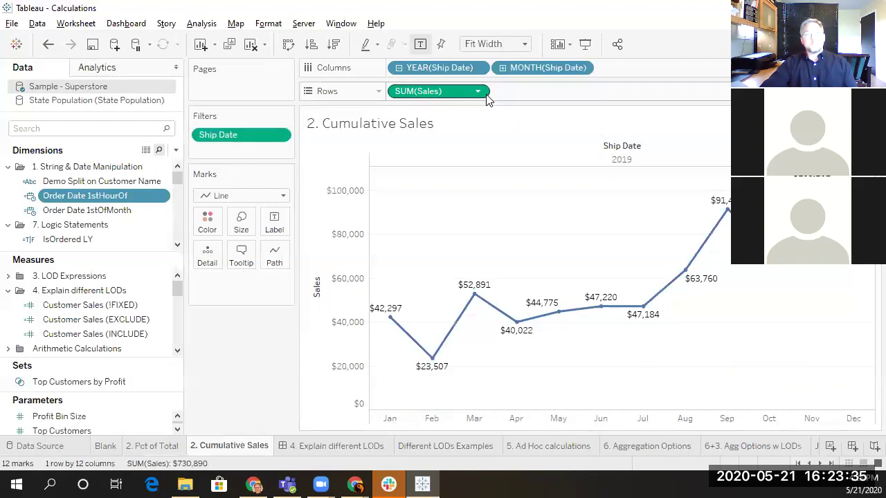
pyautogui.click(48, 46)
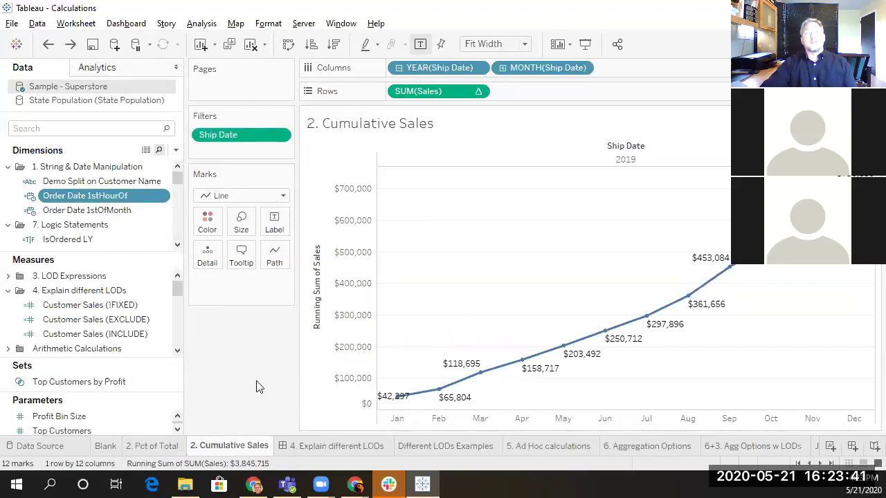
# Clear the table calculation from SUM(Sales) and reapply it as a Running Total quick table calculation
pyautogui.moveTo(395, 396)
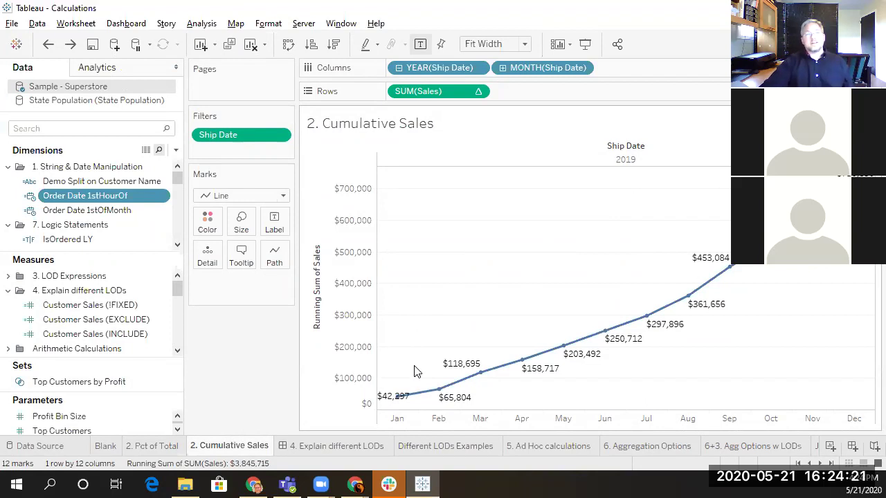
pyautogui.click(478, 92)
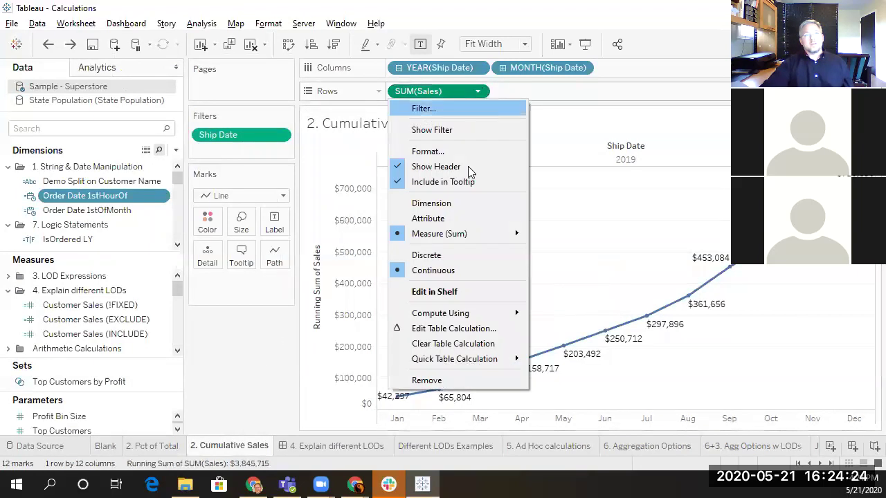
pyautogui.click(452, 344)
pyautogui.click(478, 91)
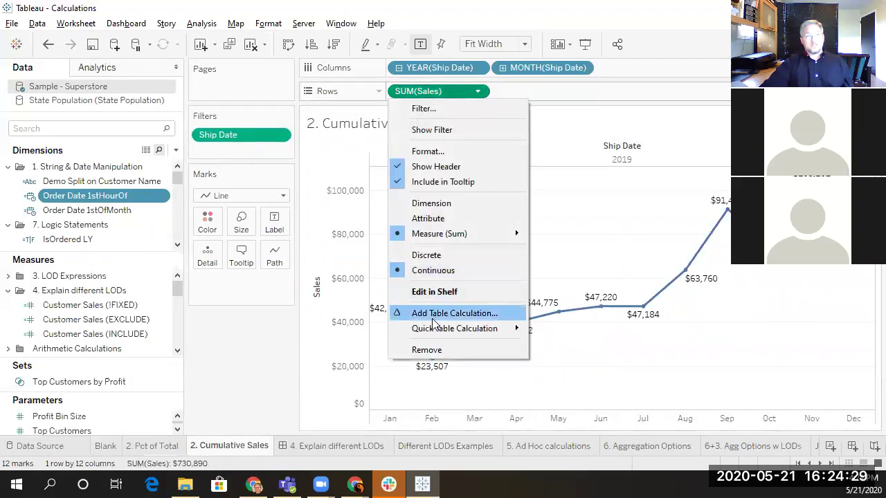
pyautogui.moveTo(457, 328)
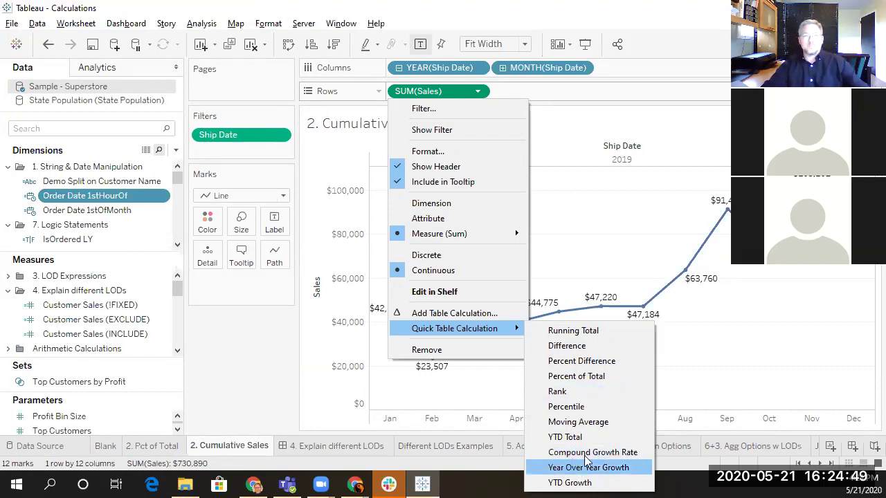
pyautogui.click(572, 331)
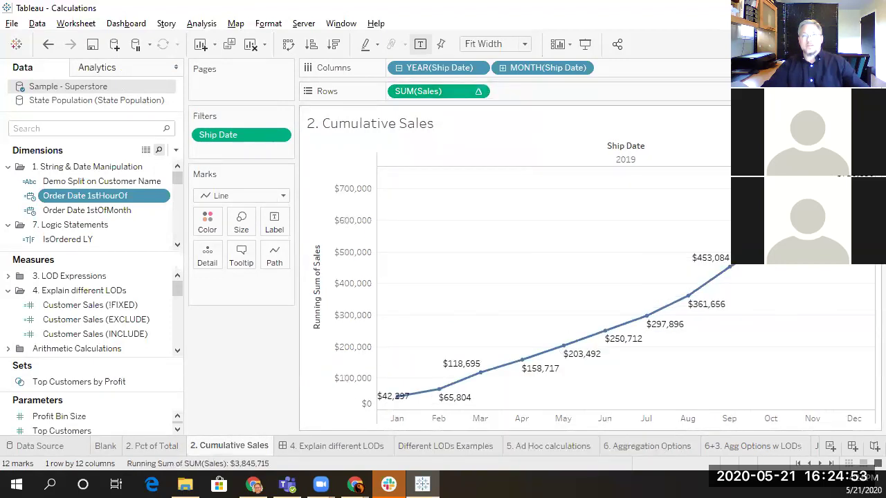
# Edit the SUM(Sales) table calculation, switch the running total to Average to examine January and February, and return it to Sum
pyautogui.click(478, 91)
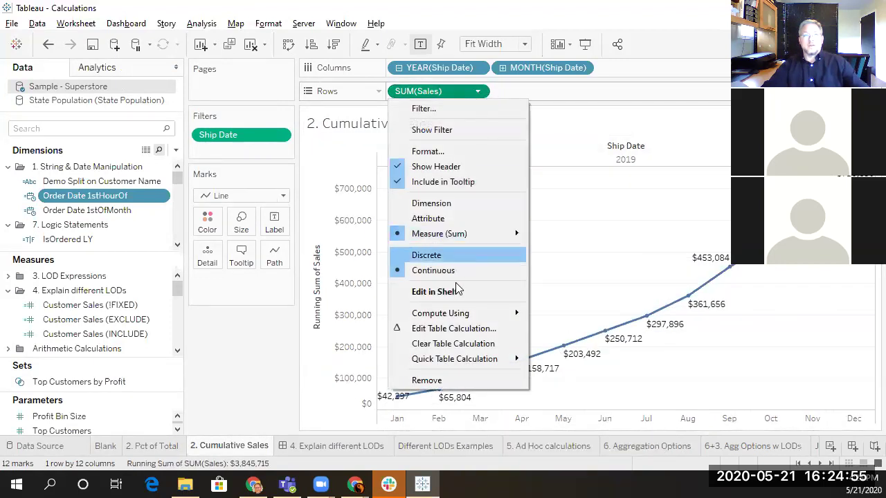
pyautogui.click(426, 328)
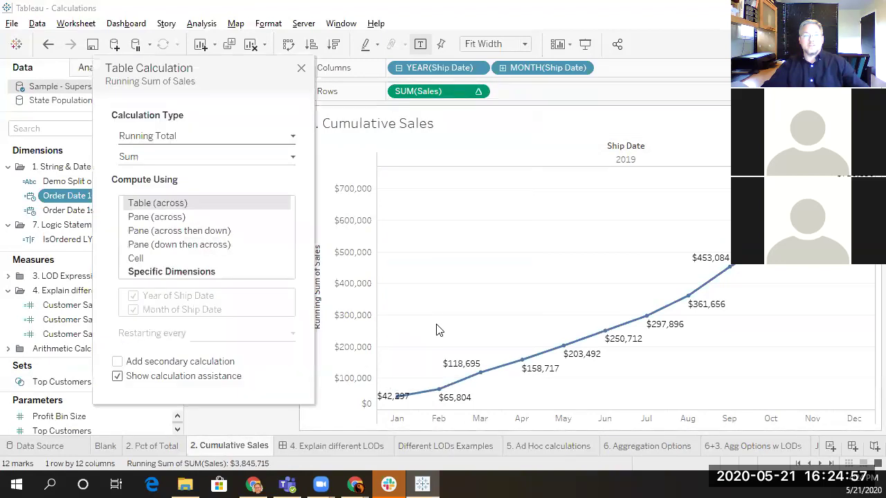
pyautogui.click(153, 160)
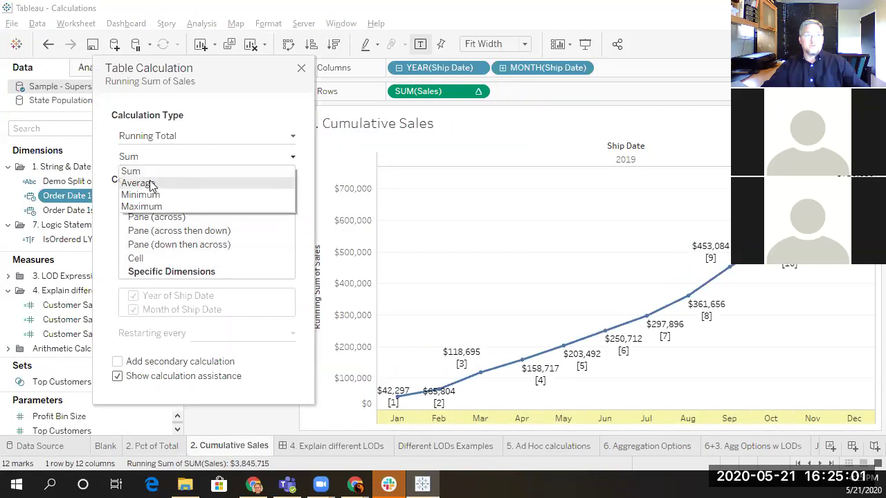
pyautogui.click(151, 184)
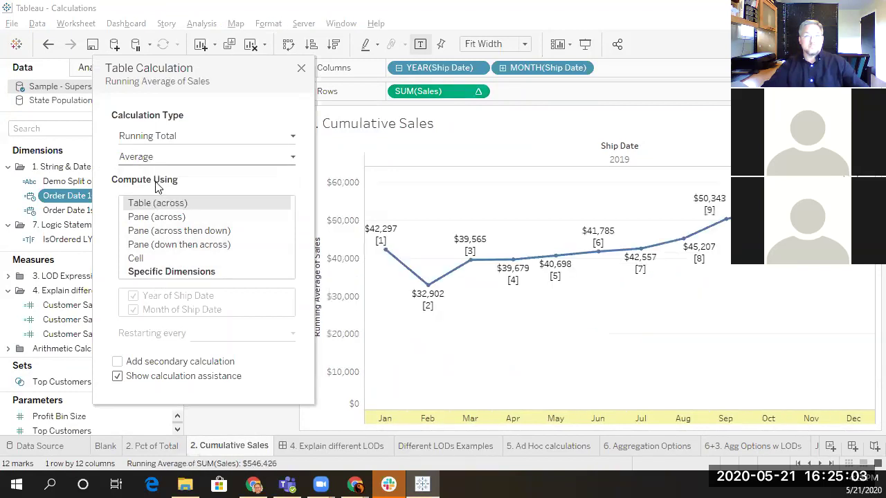
pyautogui.moveTo(384, 258)
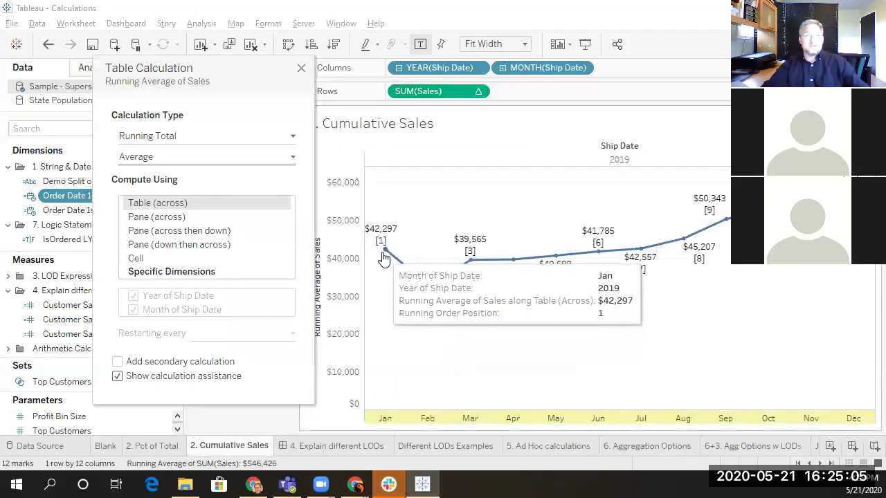
pyautogui.moveTo(426, 291)
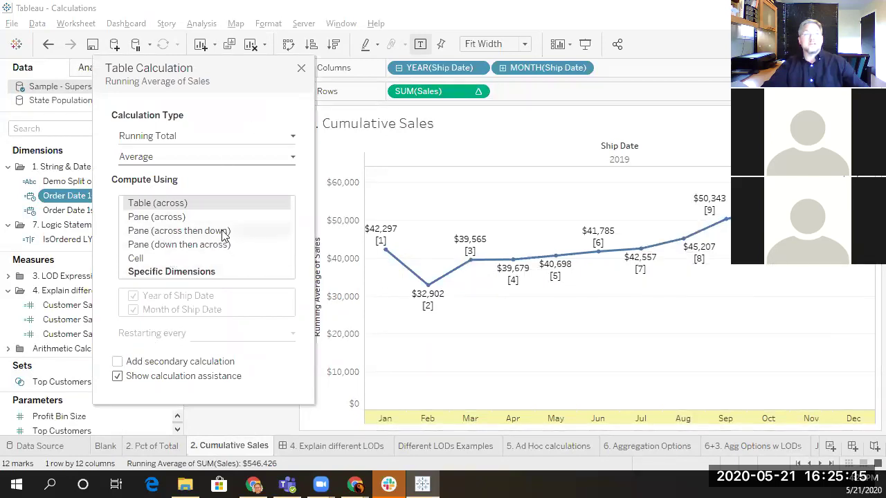
pyautogui.click(152, 160)
pyautogui.click(152, 171)
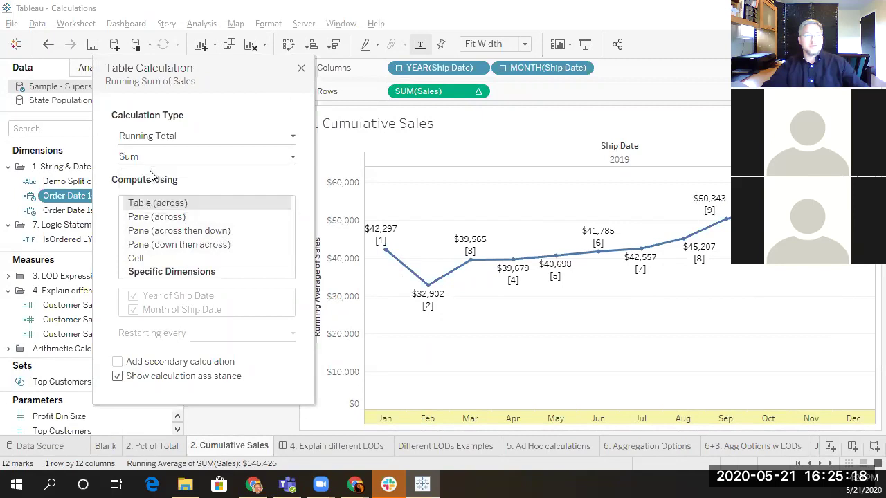
# Add a Difference From secondary calculation to the running total, look through the other secondary types, and close the dialog
pyautogui.click(118, 363)
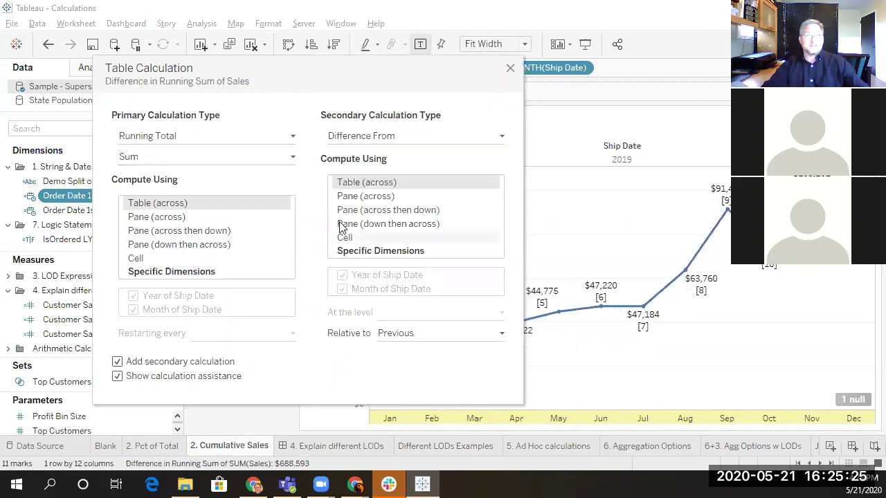
pyautogui.click(366, 137)
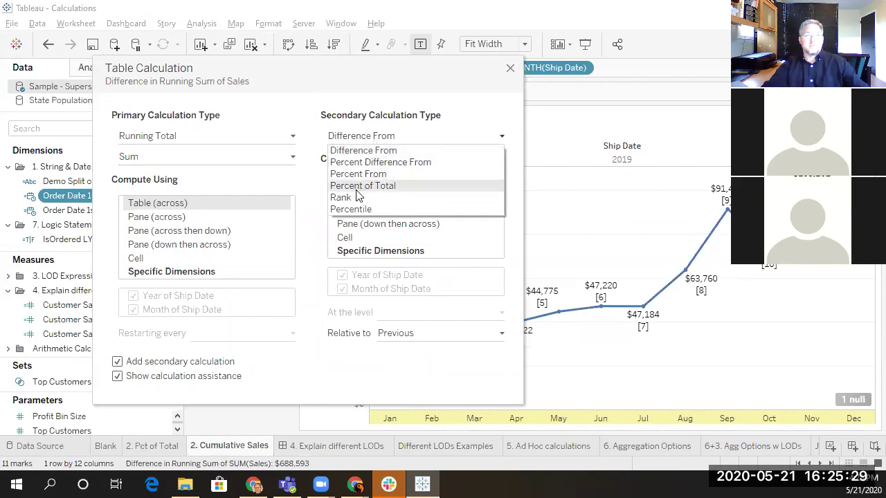
pyautogui.click(400, 108)
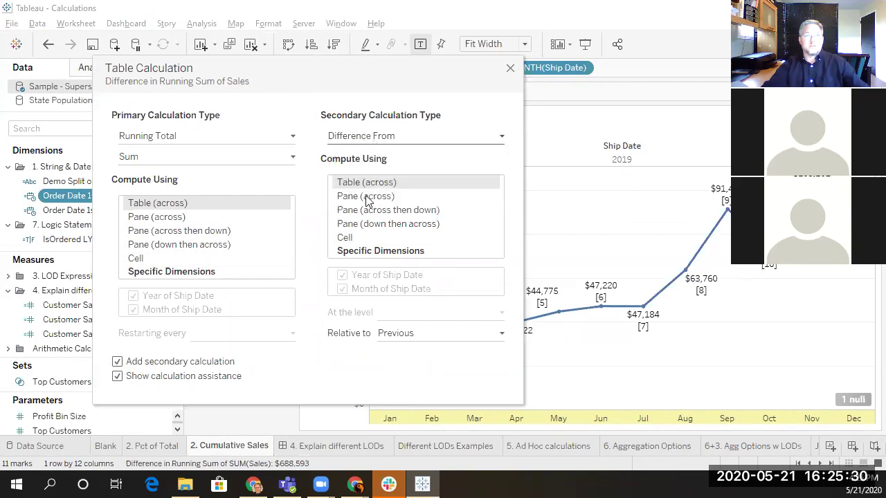
pyautogui.click(509, 70)
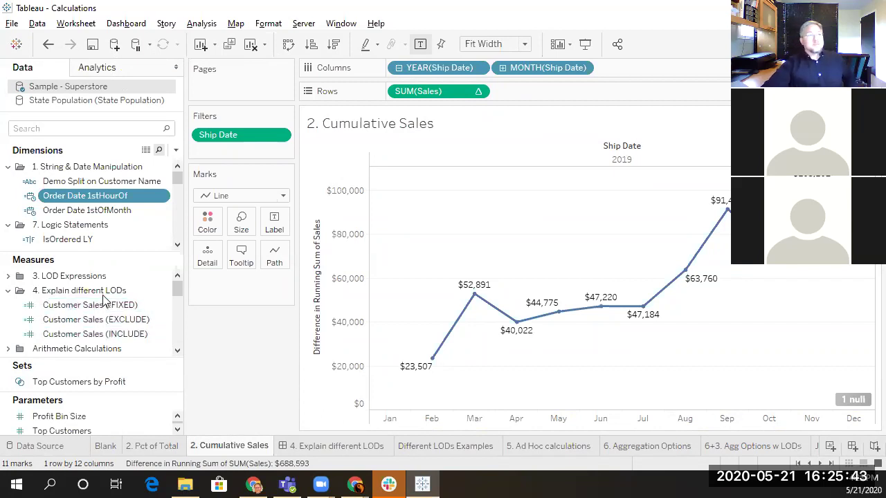
# Open the 4. Explain different LODs dashboard and preview the Cumulative Sales and Different LODs Examples sheets
pyautogui.click(339, 446)
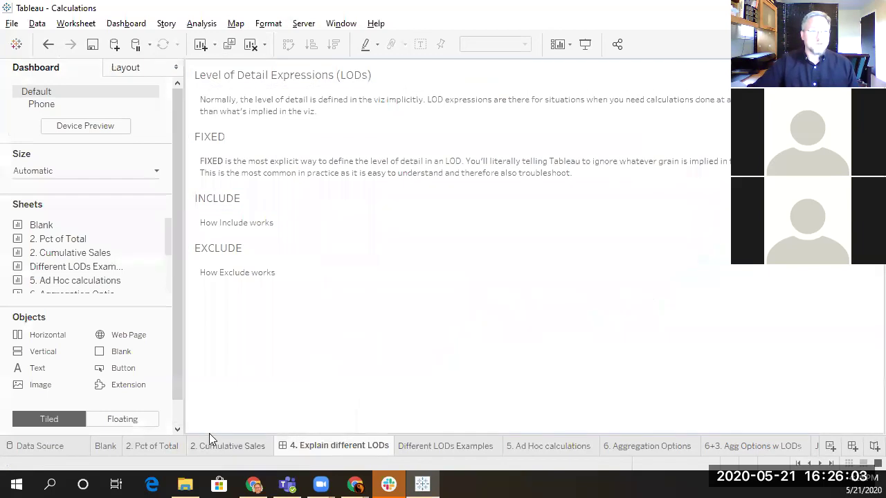
pyautogui.moveTo(221, 445)
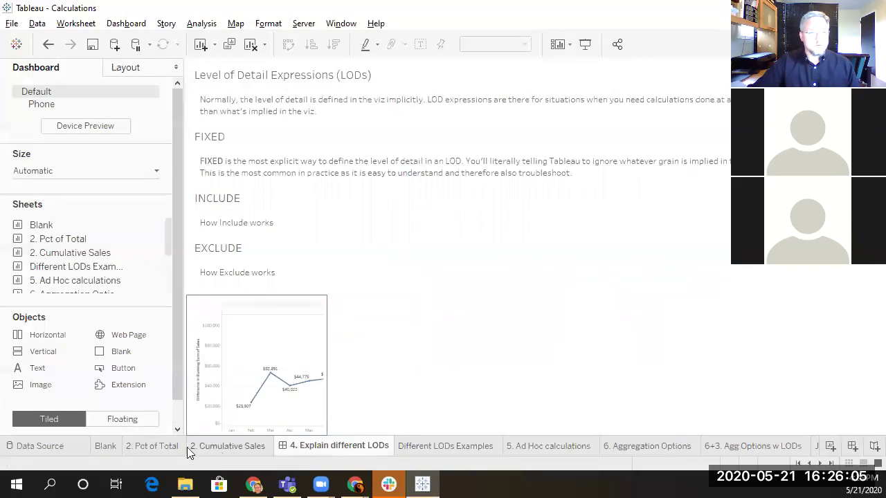
pyautogui.moveTo(155, 448)
pyautogui.moveTo(445, 445)
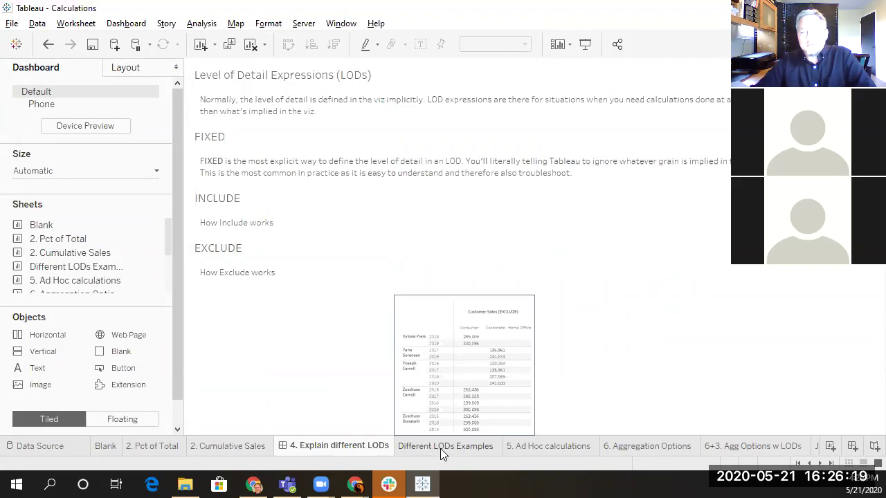
# Open the 5. Ad Hoc calculations sheet and examine the first and last name columns of the customer list
pyautogui.click(555, 446)
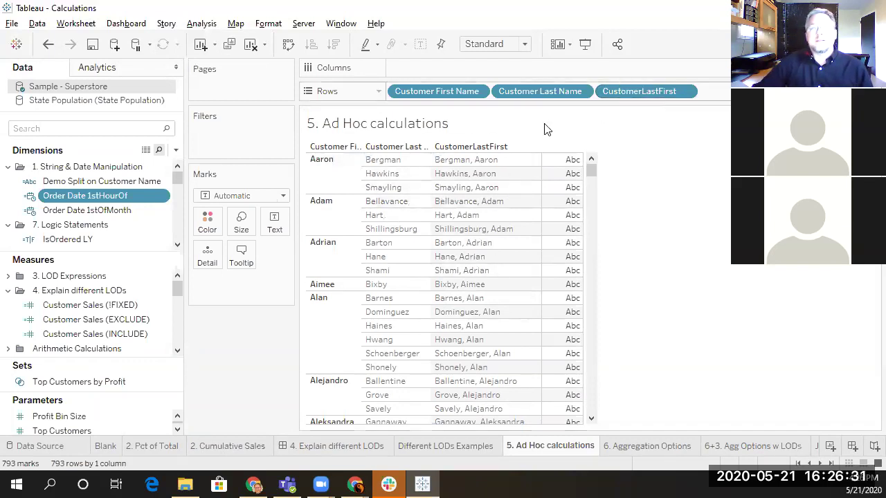
pyautogui.click(331, 169)
pyautogui.click(331, 167)
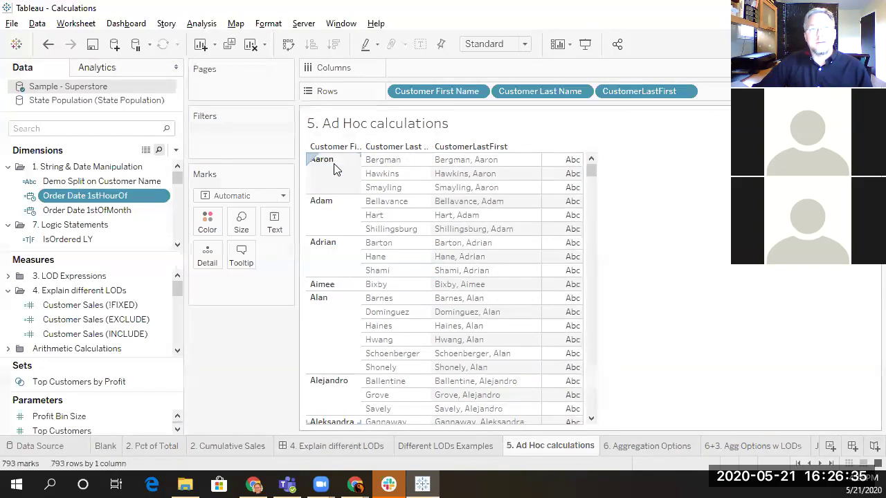
pyautogui.click(384, 161)
pyautogui.click(389, 163)
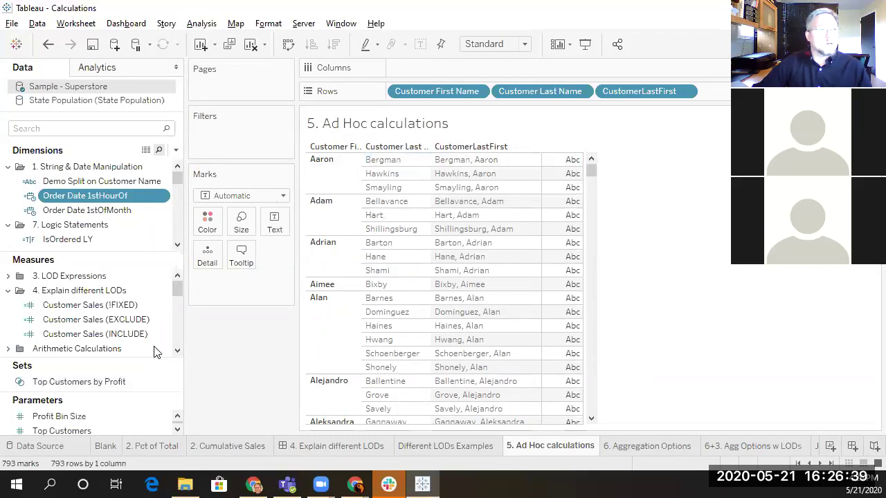
# Add the Sales measure to the customer table as its cell values and examine the first customer's row
pyautogui.moveTo(179, 288); pyautogui.dragTo(178, 331)
pyautogui.moveTo(58, 306); pyautogui.dragTo(371, 315)
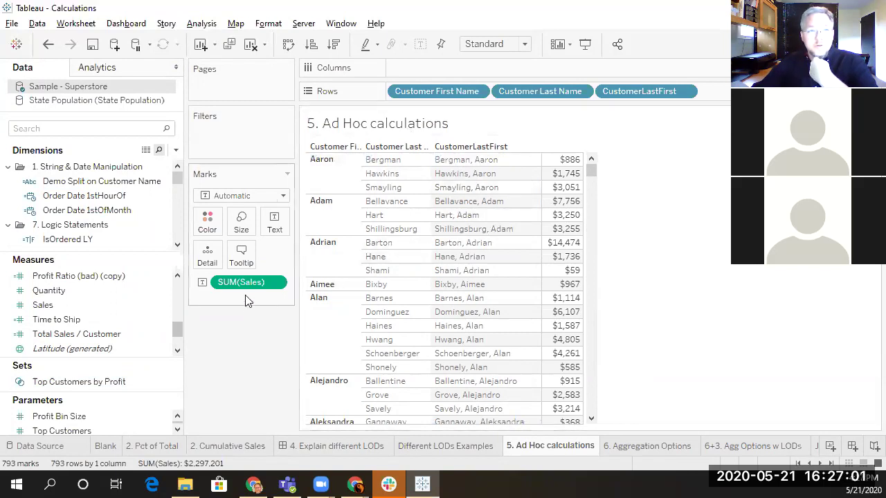
pyautogui.moveTo(557, 167)
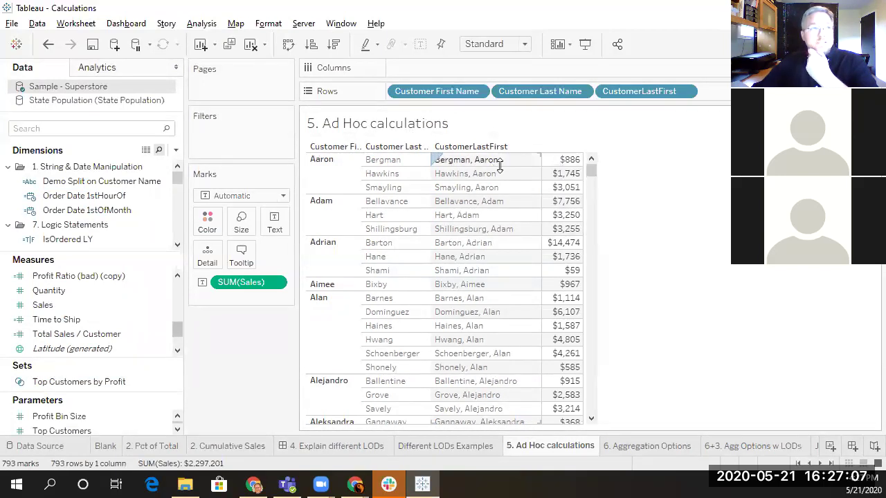
# Add the Segment dimension to Rows after CustomerLastFirst and look through the customer table to its end
pyautogui.scroll(-3, 72, 208)
pyautogui.click(70, 212)
pyautogui.moveTo(68, 218); pyautogui.dragTo(712, 92)
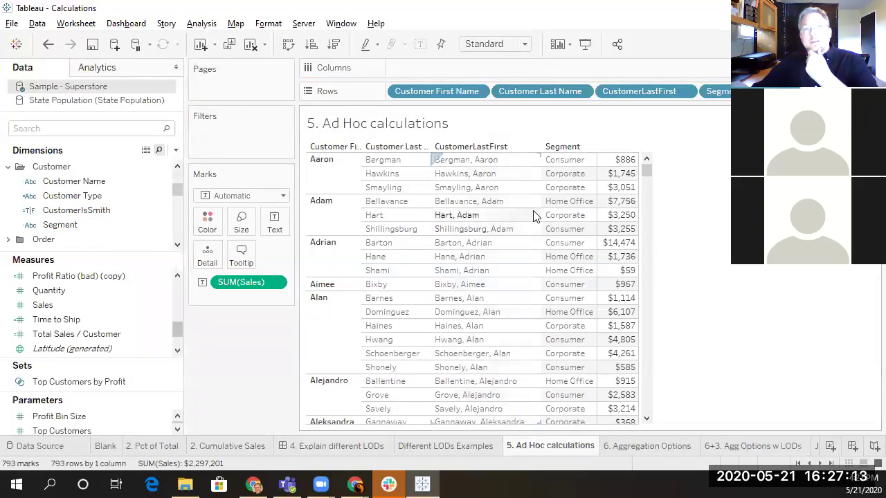
pyautogui.moveTo(716, 90)
pyautogui.mouseDown()
pyautogui.moveTo(412, 93)
pyautogui.moveTo(725, 93)
pyautogui.mouseUp()
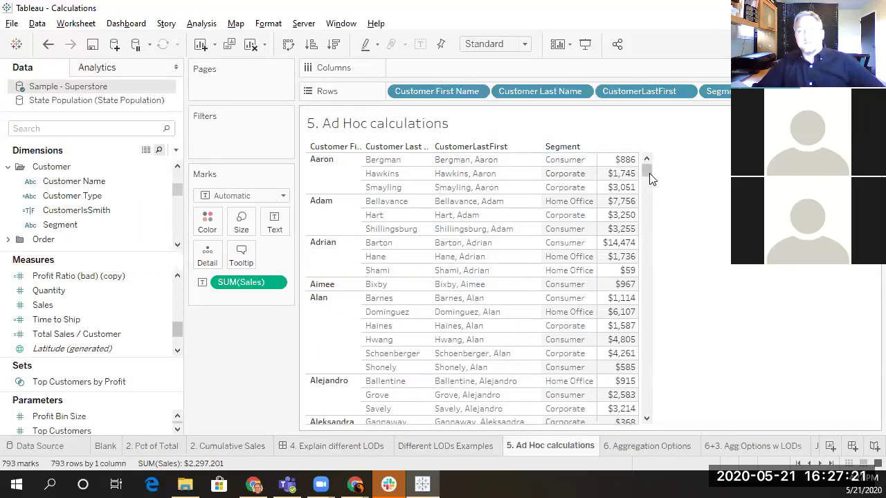
pyautogui.moveTo(648, 180); pyautogui.dragTo(625, 424)
pyautogui.moveTo(715, 91); pyautogui.dragTo(699, 97)
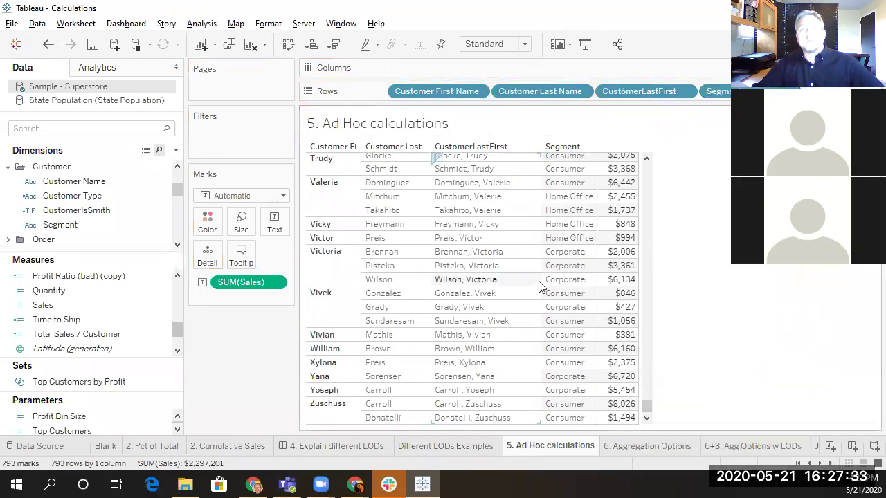
# Move Segment to the front of Rows to group the customer table by segment, and look through the regrouped list
pyautogui.scroll(5, 540, 285)
pyautogui.scroll(5, 539, 286)
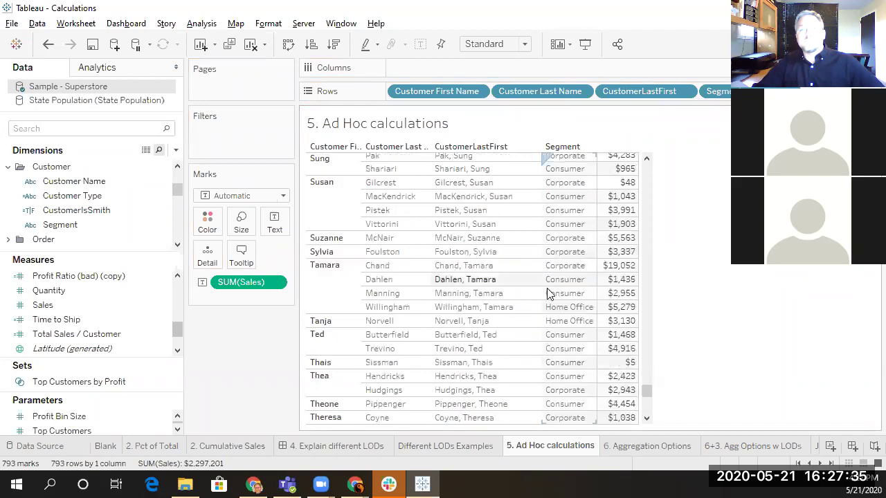
pyautogui.moveTo(720, 91); pyautogui.dragTo(401, 89)
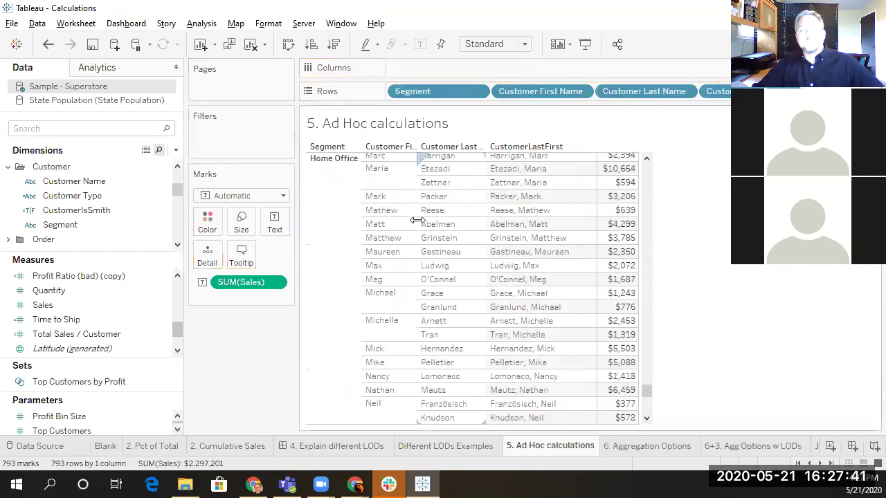
pyautogui.scroll(20, 496, 252)
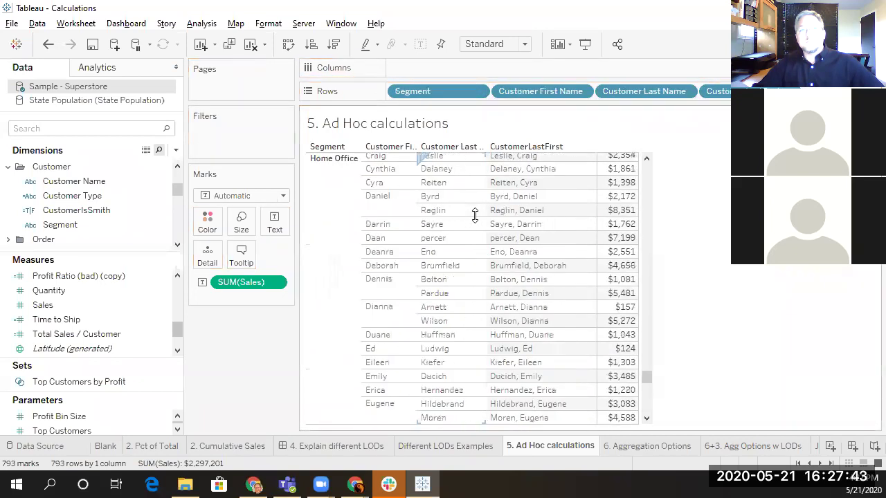
pyautogui.scroll(6, 475, 216)
# Reduce Rows to Customer First Name, Customer Last Name and Segment, in that order, and look through the shortened customer table
pyautogui.moveTo(447, 90); pyautogui.dragTo(259, 373)
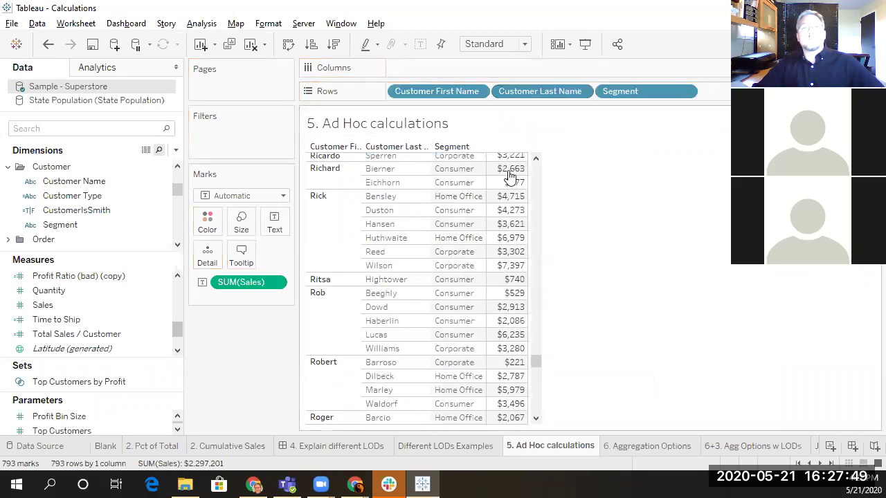
pyautogui.moveTo(538, 351); pyautogui.dragTo(533, 160)
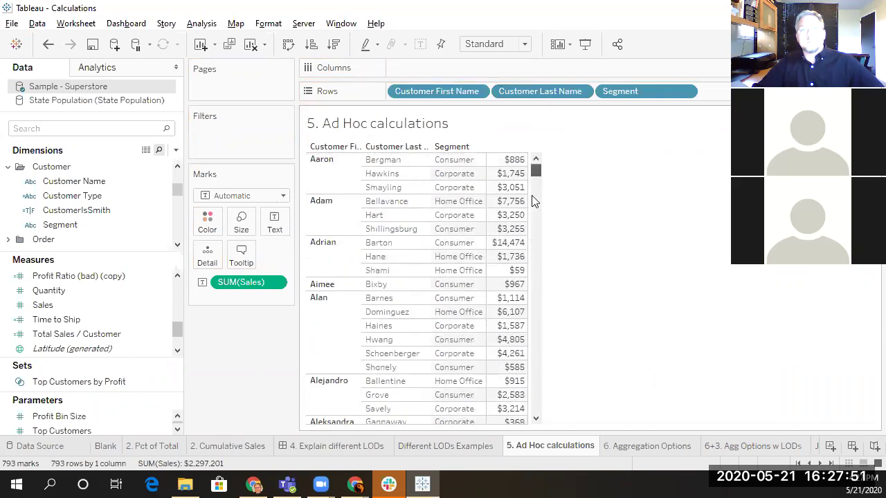
pyautogui.scroll(-20, 535, 340)
pyautogui.scroll(-20, 537, 346)
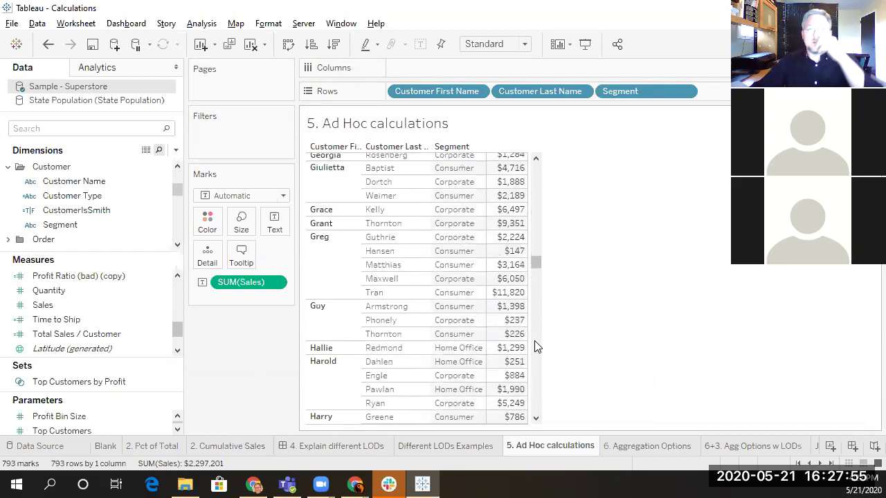
pyautogui.scroll(-15, 536, 346)
pyautogui.scroll(1, 535, 197)
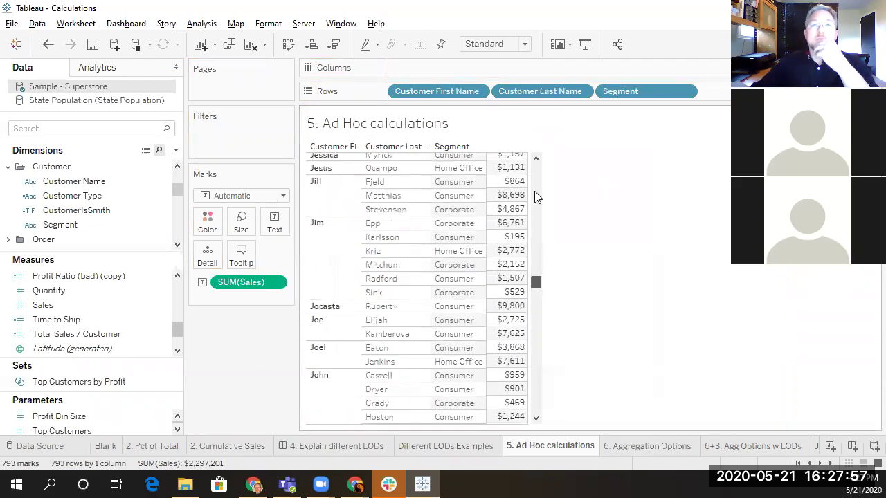
pyautogui.scroll(20, 534, 197)
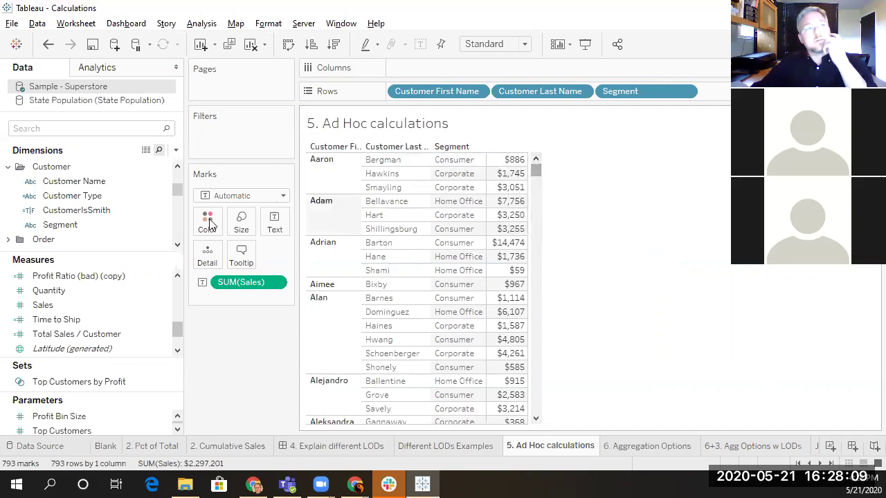
# Find the Category dimension by searching the fields for "cate" and add it to Rows after Segment
pyautogui.click(138, 210)
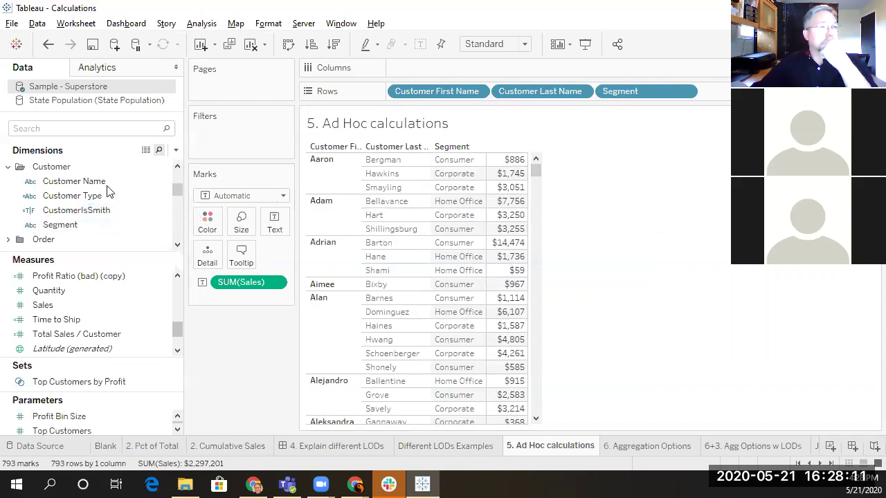
pyautogui.moveTo(175, 188); pyautogui.dragTo(177, 180)
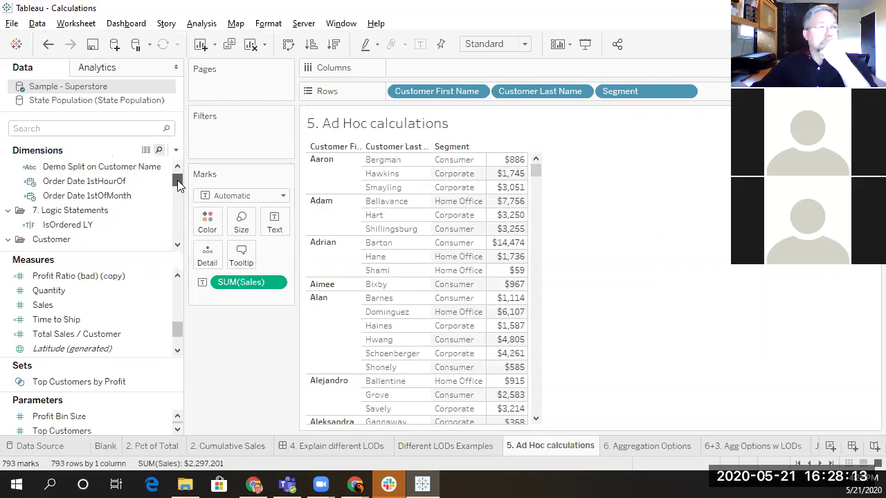
pyautogui.click(76, 131)
pyautogui.write('cate')
pyautogui.moveTo(70, 182); pyautogui.dragTo(713, 104)
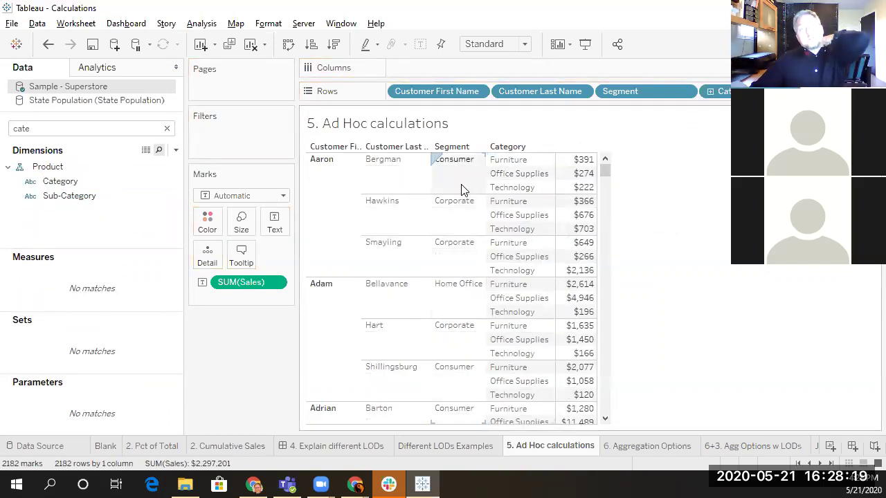
pyautogui.moveTo(581, 161)
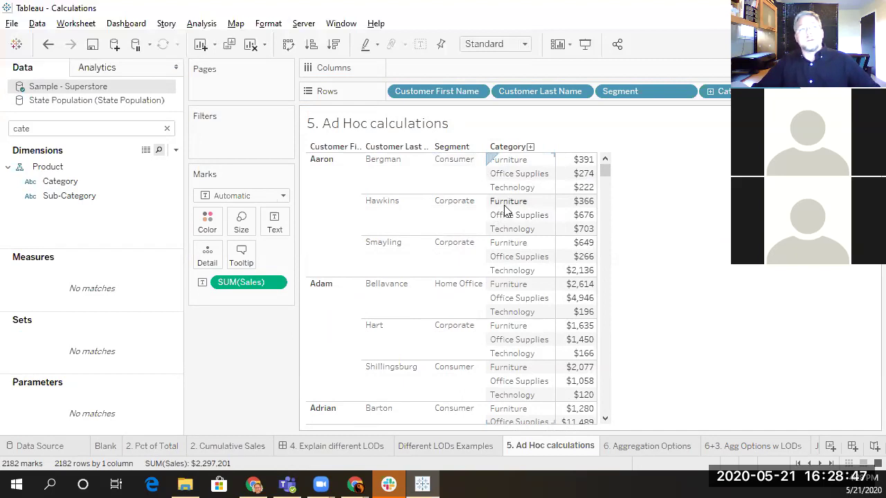
# Clear the field search and create a calculated field named "Sales / Customer + Segment", with the function reference collapsed
pyautogui.click(32, 133)
pyautogui.doubleClick(38, 129)
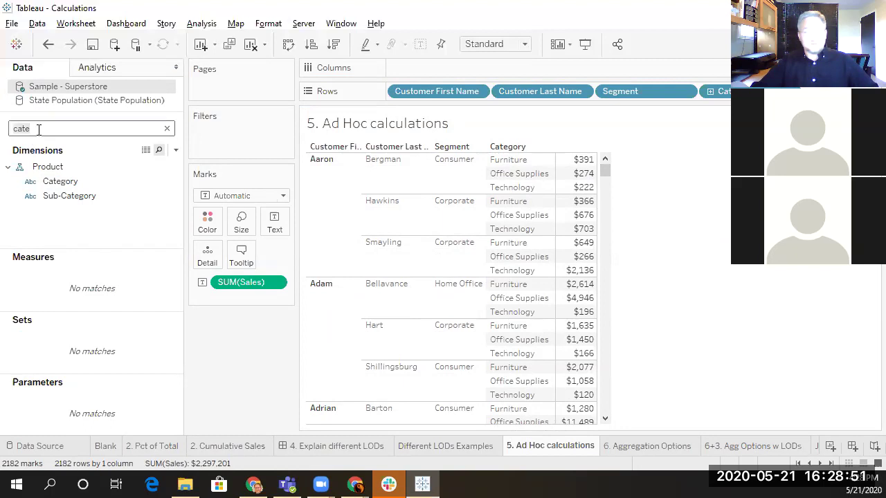
pyautogui.press('BackSpace')
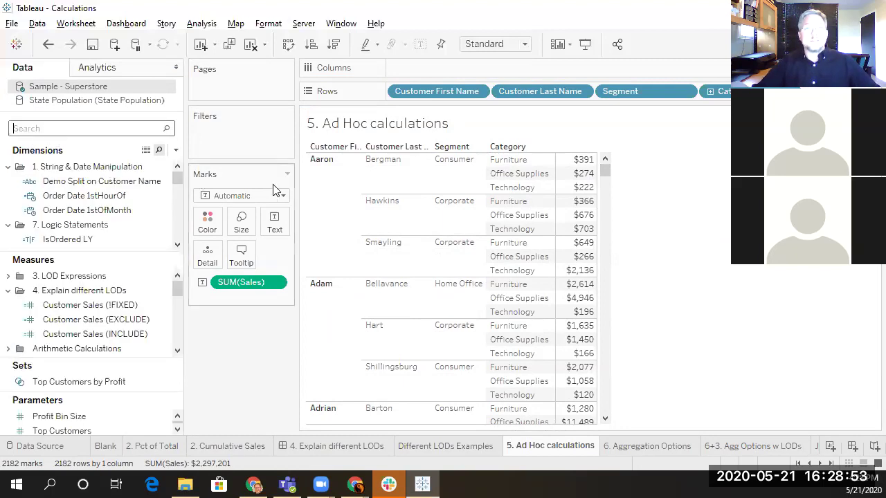
pyautogui.click(176, 151)
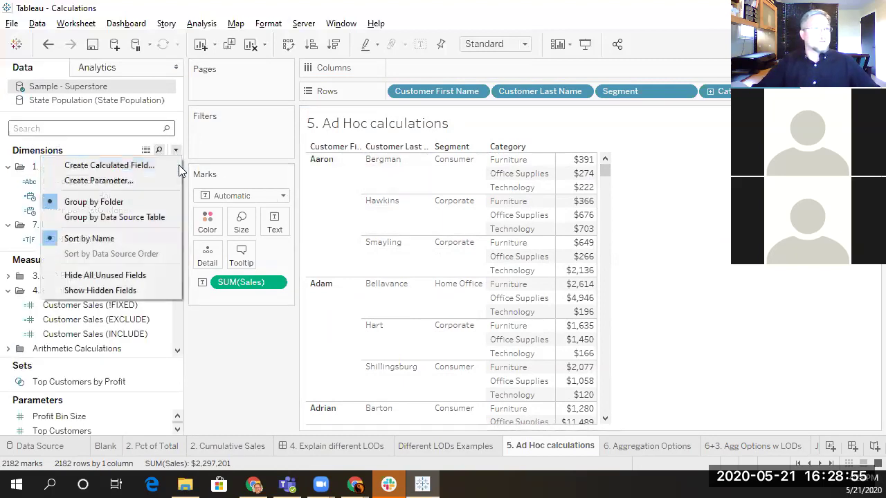
pyautogui.click(108, 166)
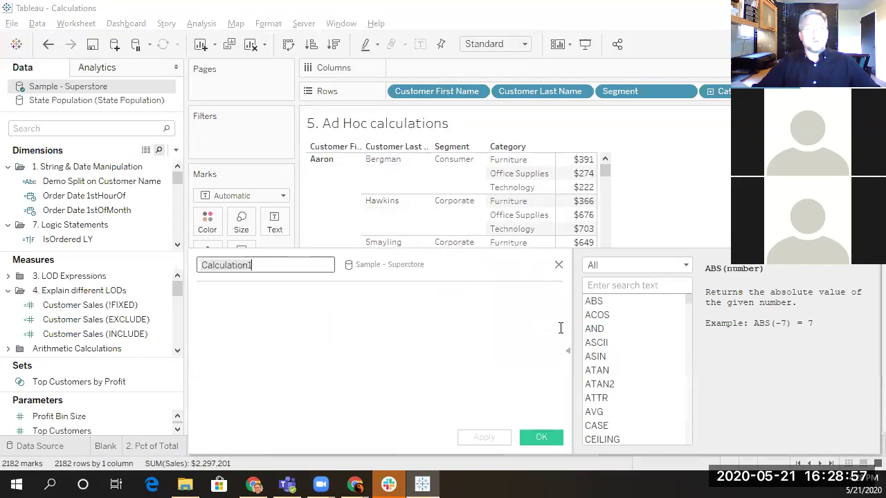
pyautogui.click(568, 350)
pyautogui.moveTo(401, 263); pyautogui.dragTo(469, 223)
pyautogui.click(343, 225)
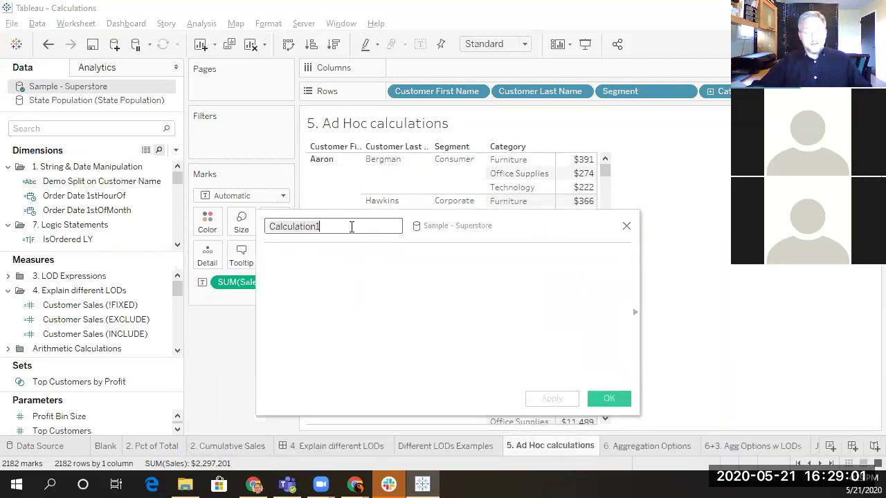
pyautogui.hotkey('ctrl', 'a')
pyautogui.write('S')
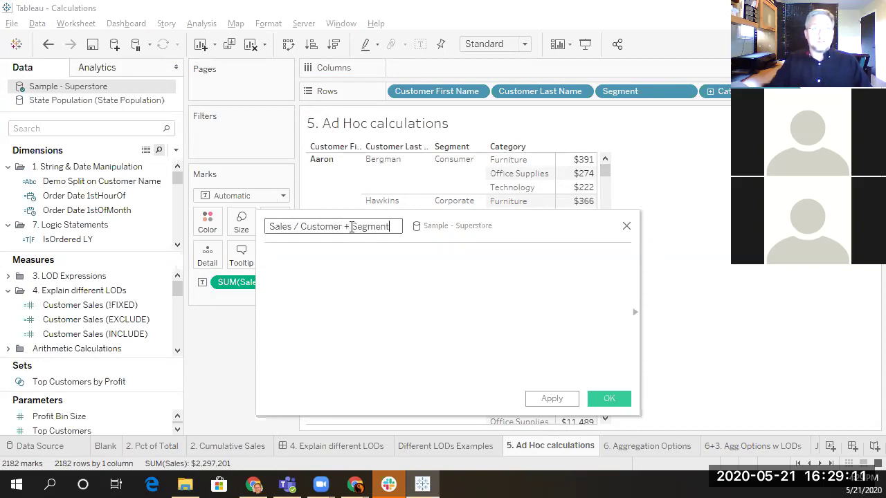
# Start the calculation's formula as a FIXED level of detail expression in braces, with [Customer Name] as its dimension
pyautogui.click(362, 268)
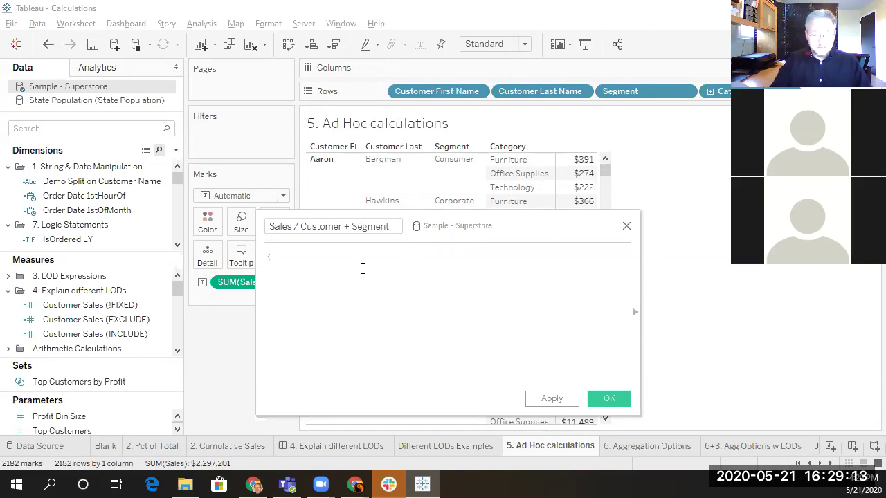
pyautogui.write('{FIXE')
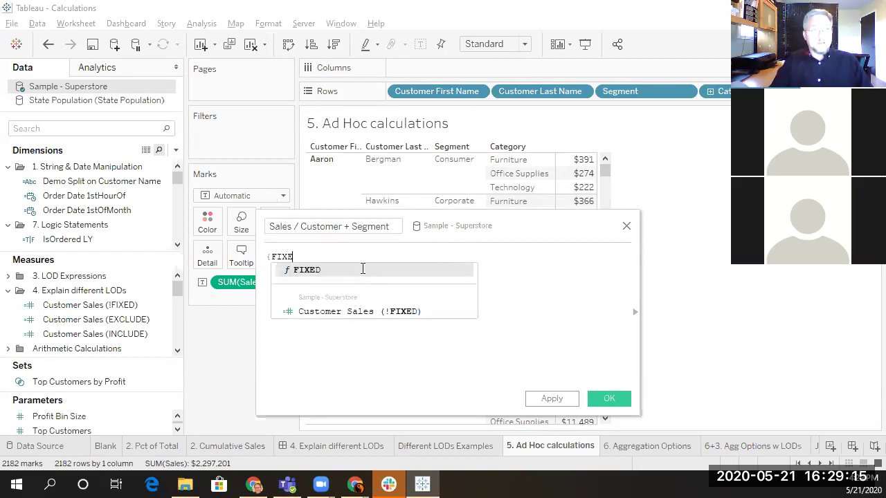
pyautogui.write('D }')
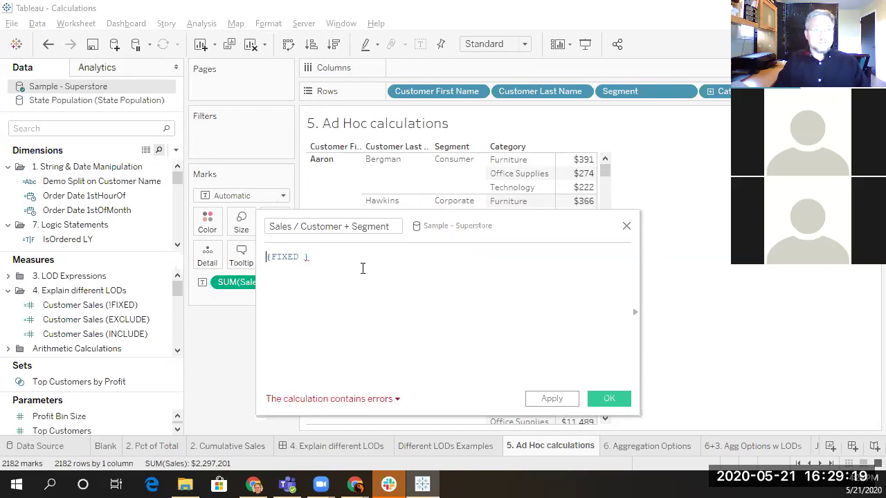
pyautogui.press('Left')
pyautogui.press('Left')
pyautogui.write('[Customer')
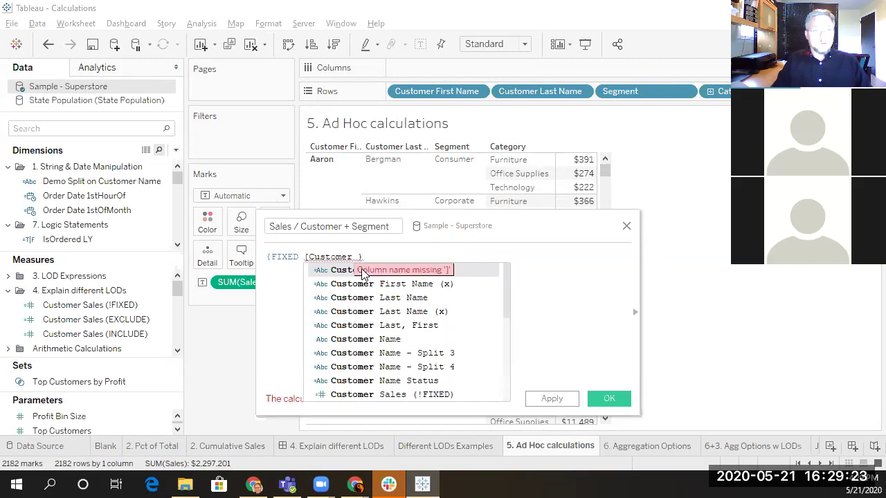
pyautogui.press('Down')
pyautogui.press('Down')
pyautogui.press('Down')
pyautogui.press('Down')
pyautogui.press('Down')
pyautogui.press('Return')
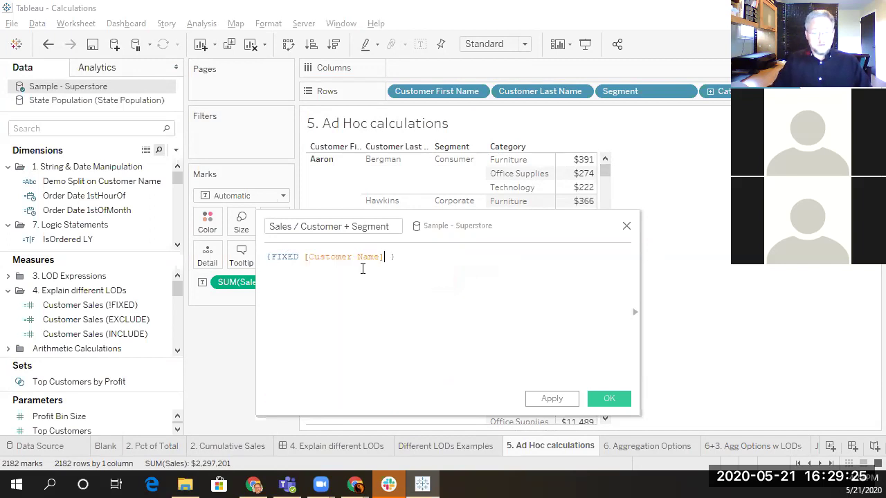
# Complete the FIXED expression with [Segment] as second dimension and SUM(Sales) as the aggregation, and save the calculated field
pyautogui.write(',')
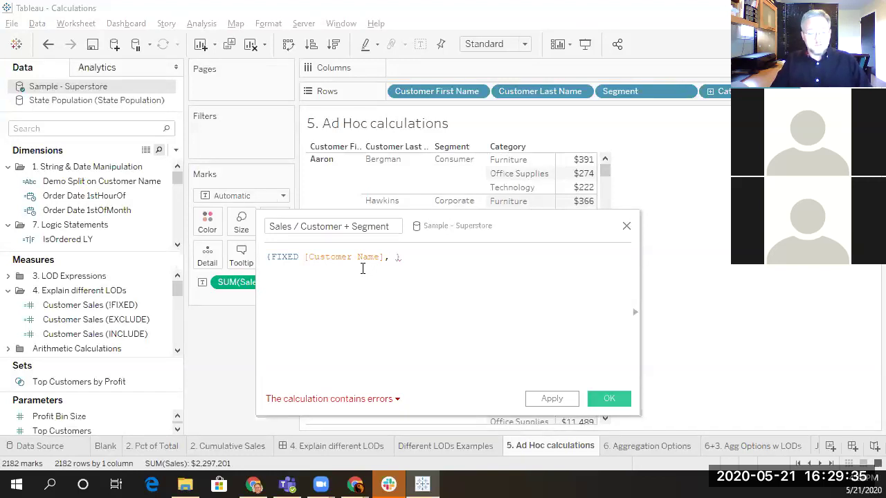
pyautogui.write('Seg')
pyautogui.press('Return')
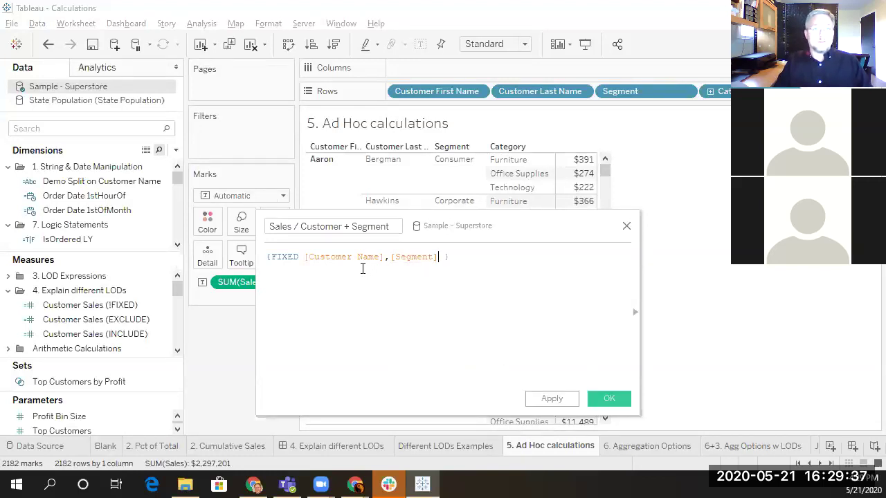
pyautogui.write(': ')
pyautogui.write('SUM(Sa')
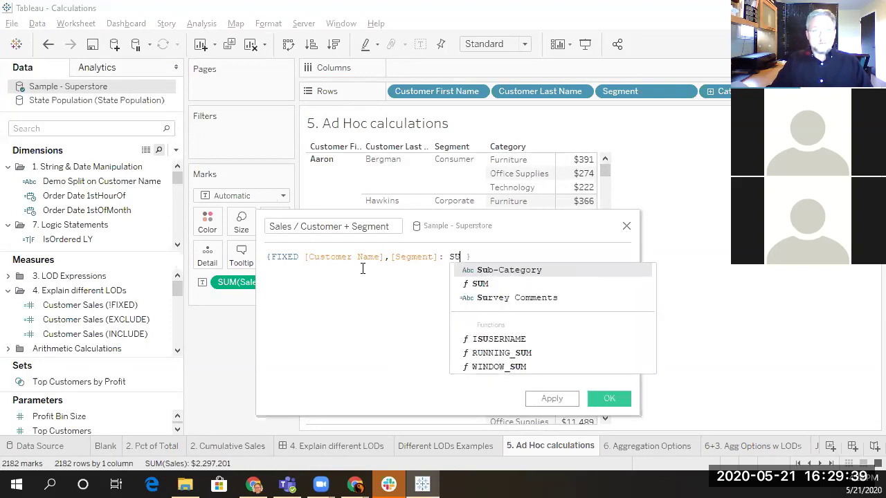
pyautogui.write('les)')
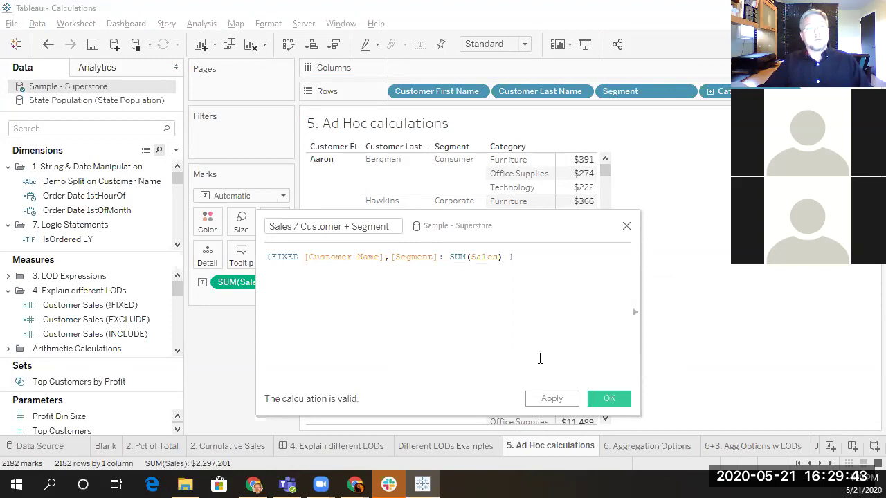
pyautogui.click(608, 399)
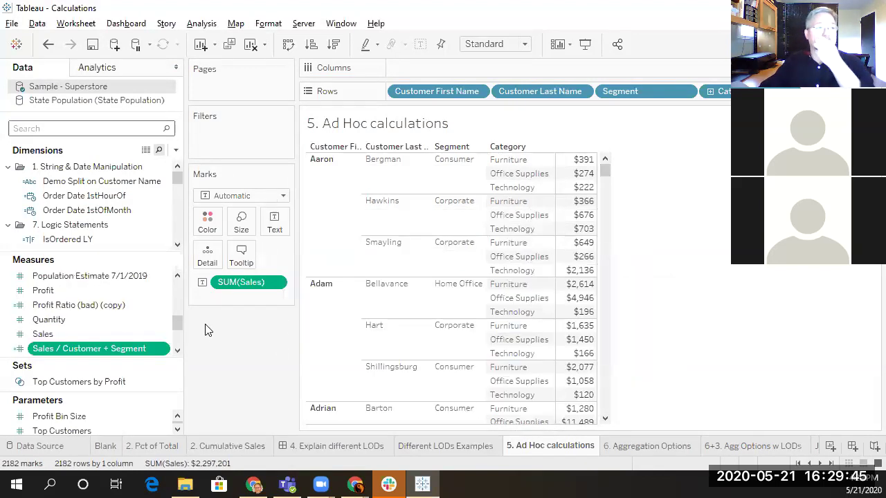
# Add Sales / Customer + Segment to the table beside Sales, widen the value columns and inspect the first customer's Furniture value
pyautogui.moveTo(79, 346); pyautogui.dragTo(65, 349)
pyautogui.doubleClick(64, 349)
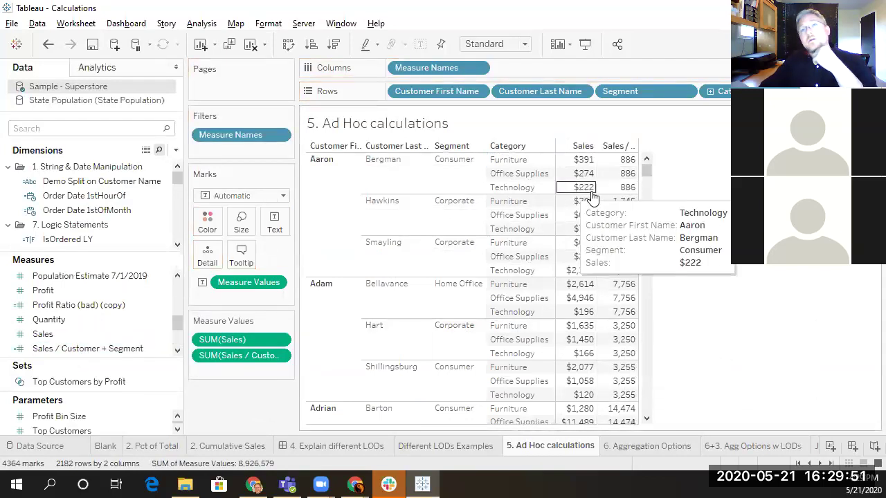
pyautogui.moveTo(654, 182); pyautogui.dragTo(681, 183)
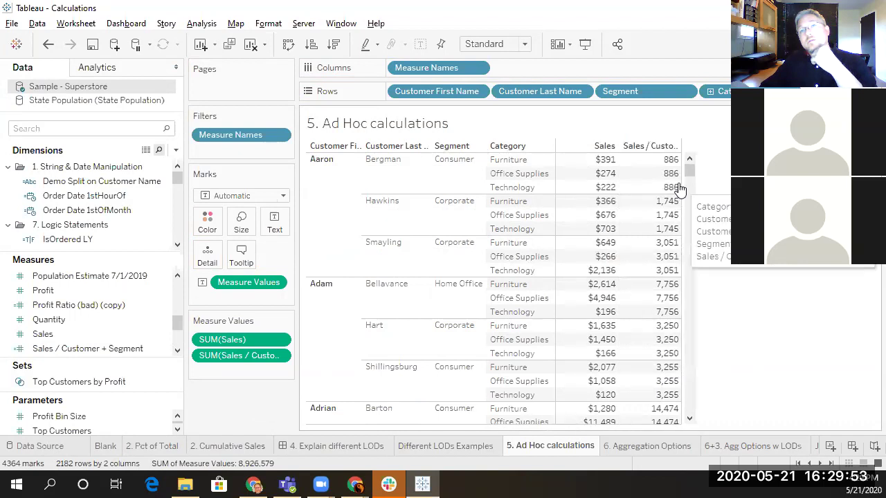
pyautogui.click(656, 160)
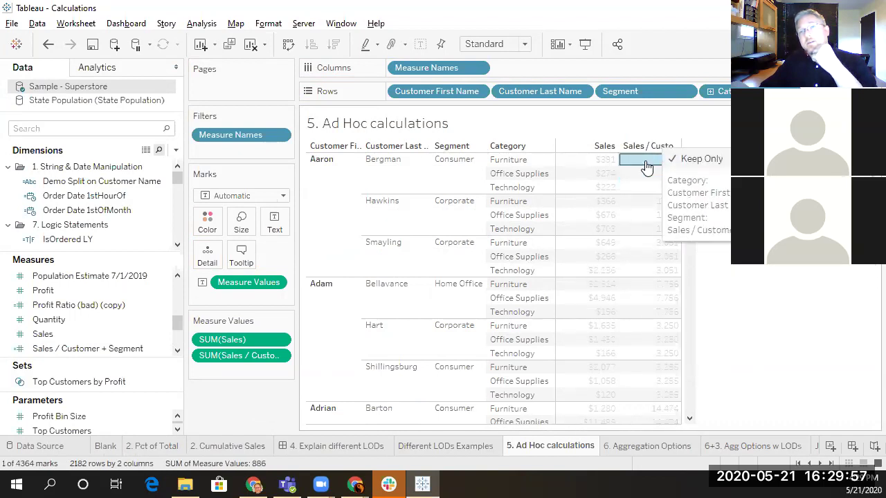
pyautogui.click(652, 162)
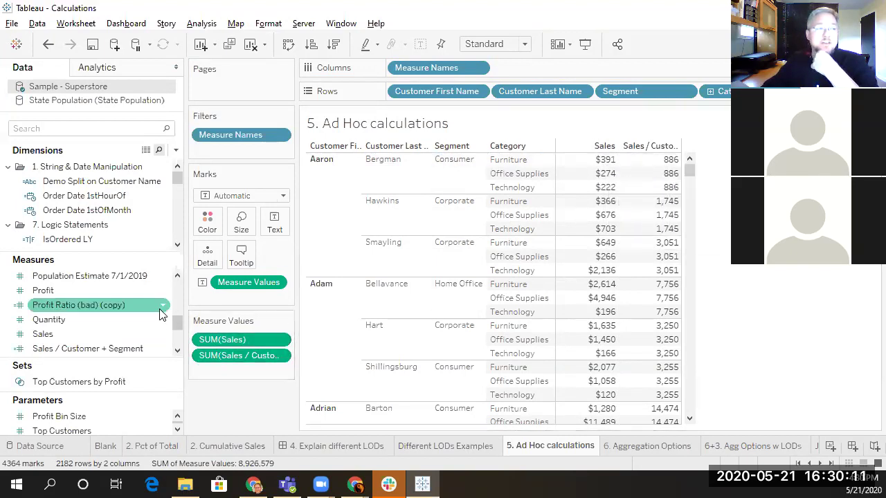
# Create a calculated field from Sales and name it "Category Sales to Customer Segment Sales"
pyautogui.rightClick(164, 339)
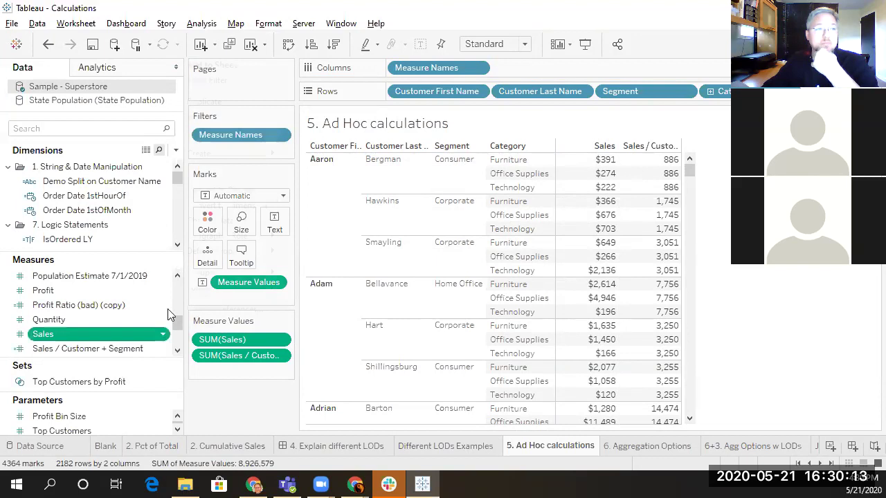
pyautogui.moveTo(227, 155)
pyautogui.click(312, 162)
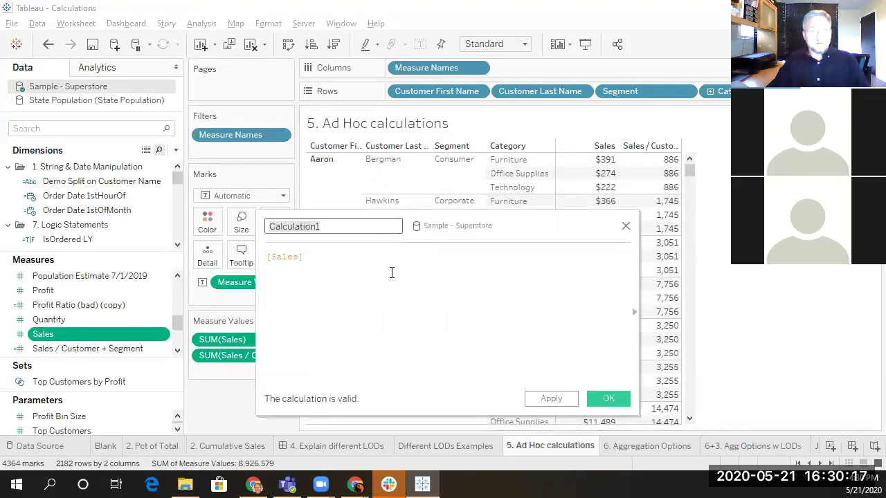
pyautogui.write('Sal')
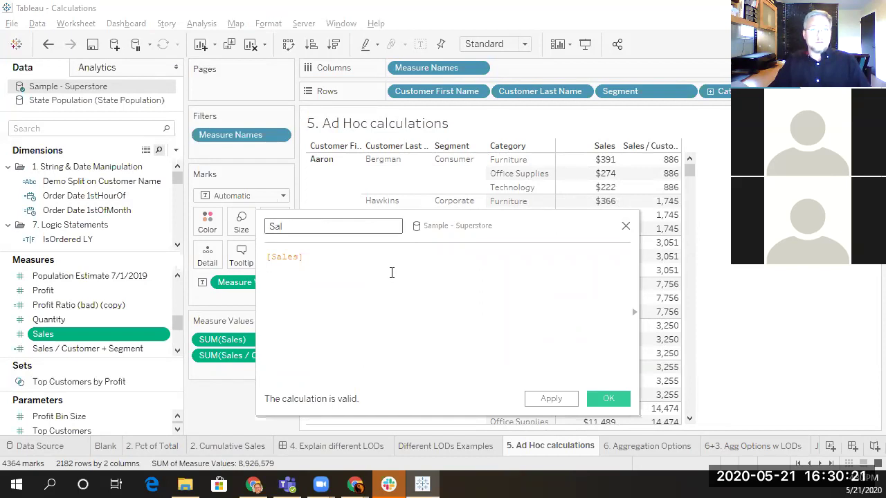
pyautogui.write('Category Sales to ')
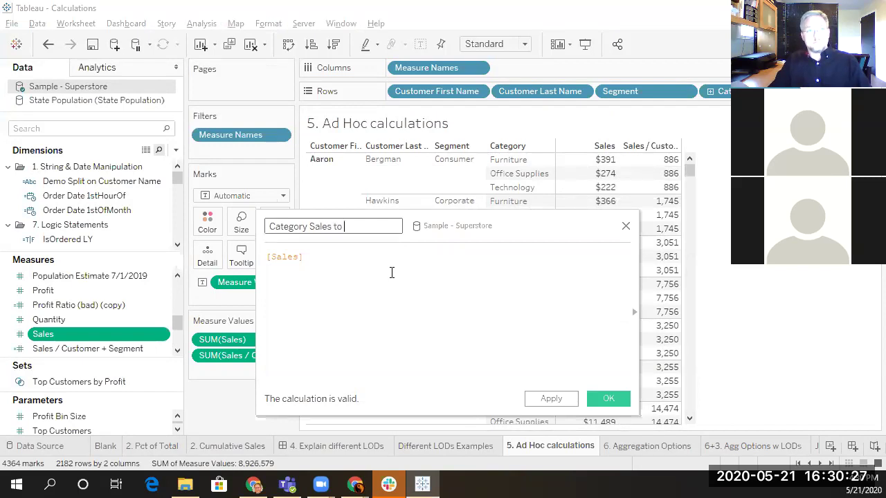
pyautogui.write('Customer Segment S')
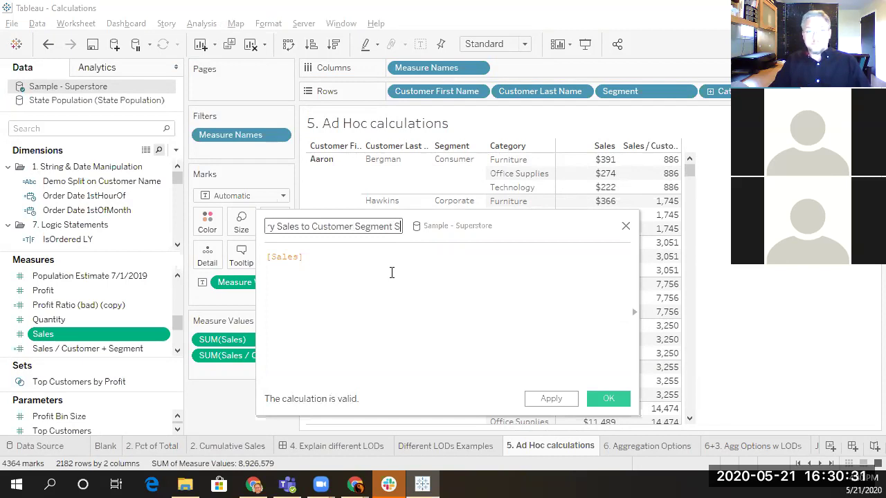
pyautogui.write('ales')
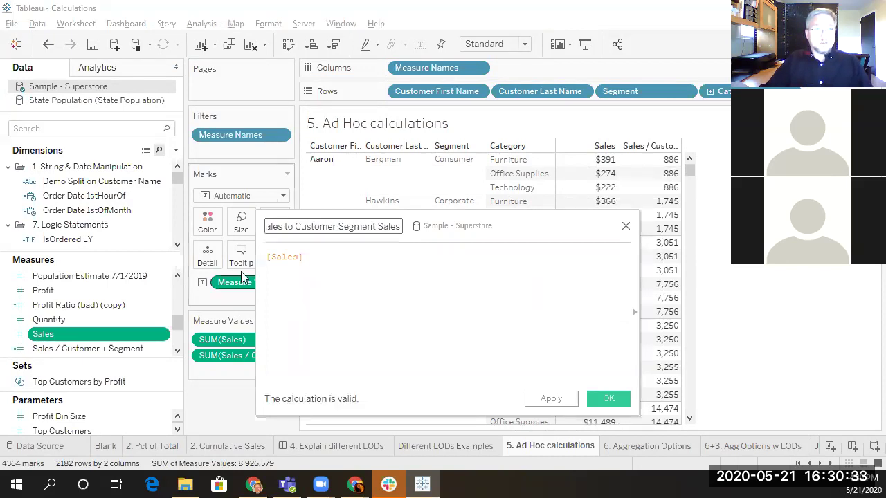
# Build the formula as SUM([Sales]) divided by [Sales / Customer + Segment]
pyautogui.click(268, 257)
pyautogui.write('SUM(')
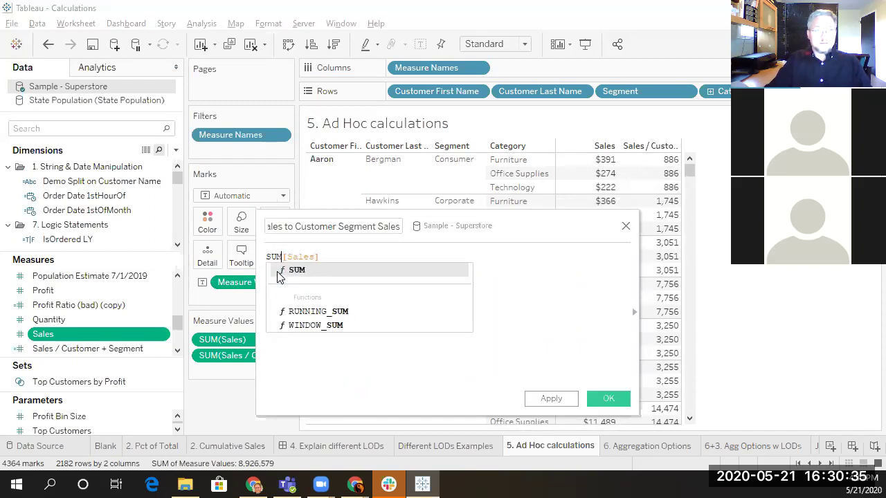
pyautogui.press('End')
pyautogui.write(')')
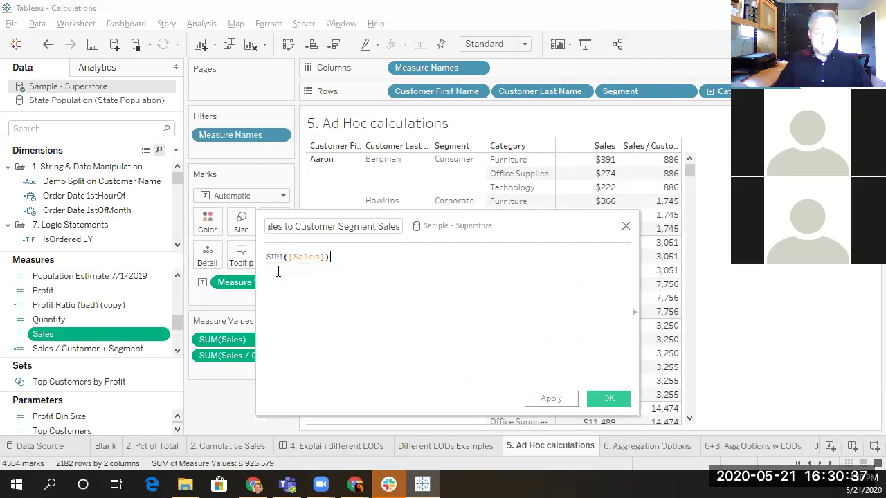
pyautogui.write(' /')
pyautogui.moveTo(77, 348); pyautogui.dragTo(408, 274)
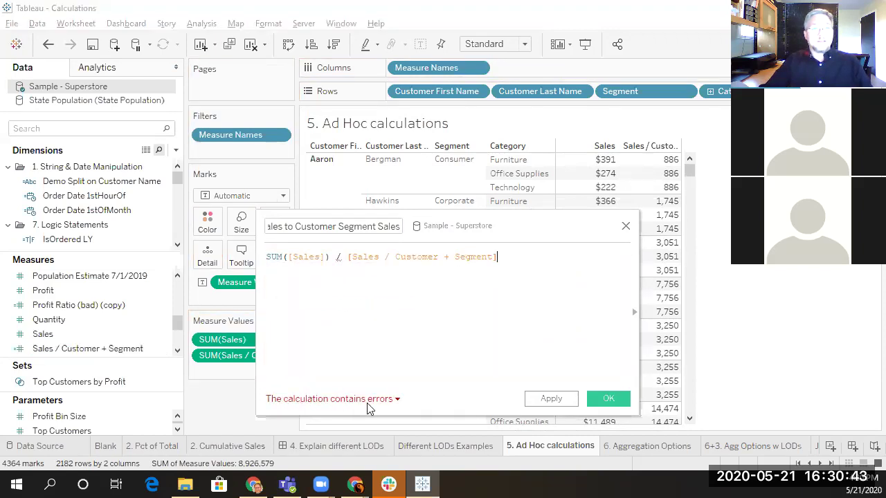
# Read the calculation's error details, then expand the function reference and reposition the editor so it is readable
pyautogui.click(396, 399)
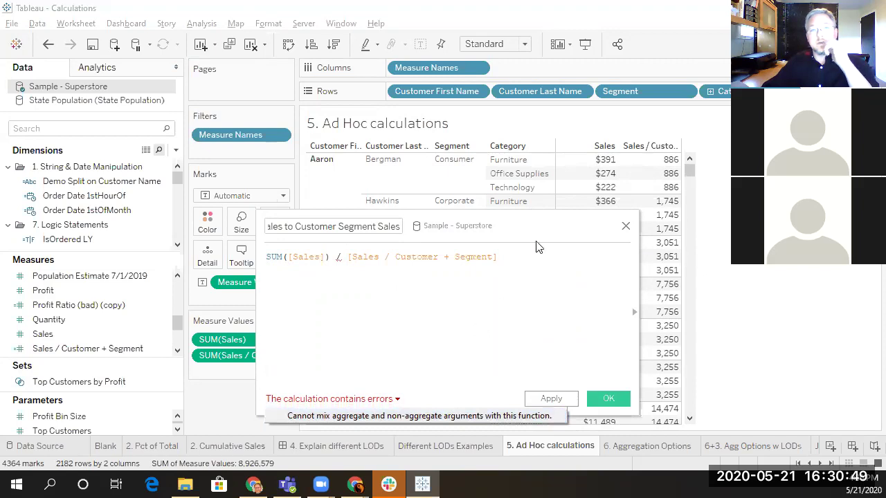
pyautogui.moveTo(510, 224); pyautogui.dragTo(451, 206)
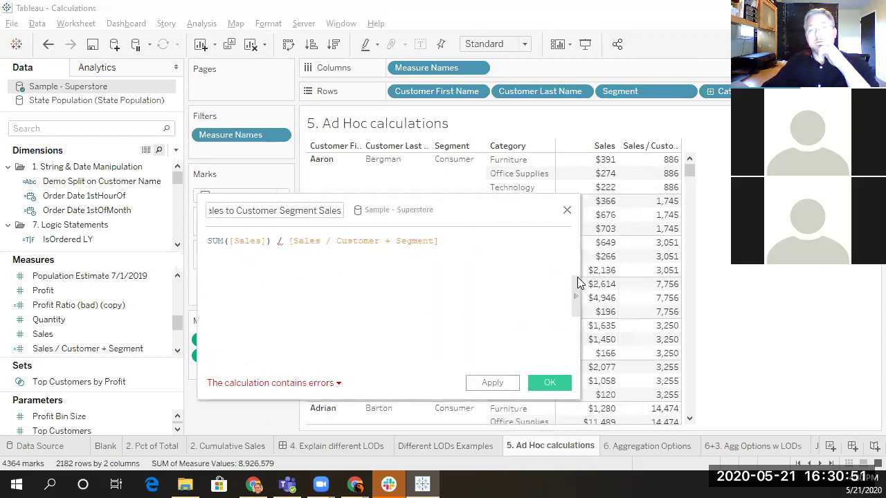
pyautogui.click(575, 294)
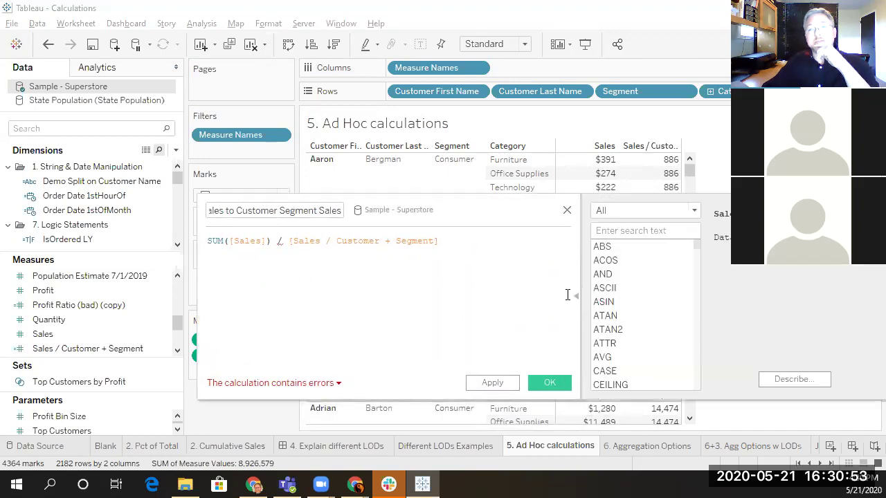
pyautogui.moveTo(502, 210); pyautogui.dragTo(443, 184)
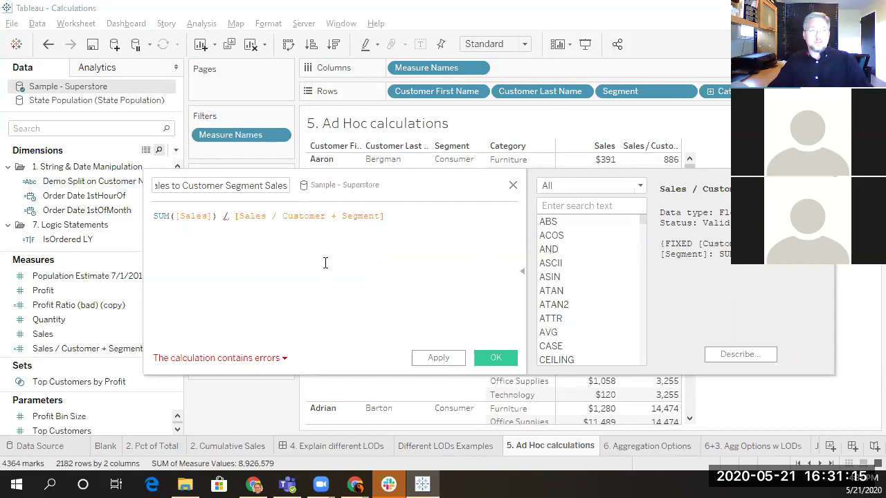
# Wrap the denominator as SUM([Sales / Customer + Segment]), save the calculated field and add it to the table
pyautogui.write('SUM(')
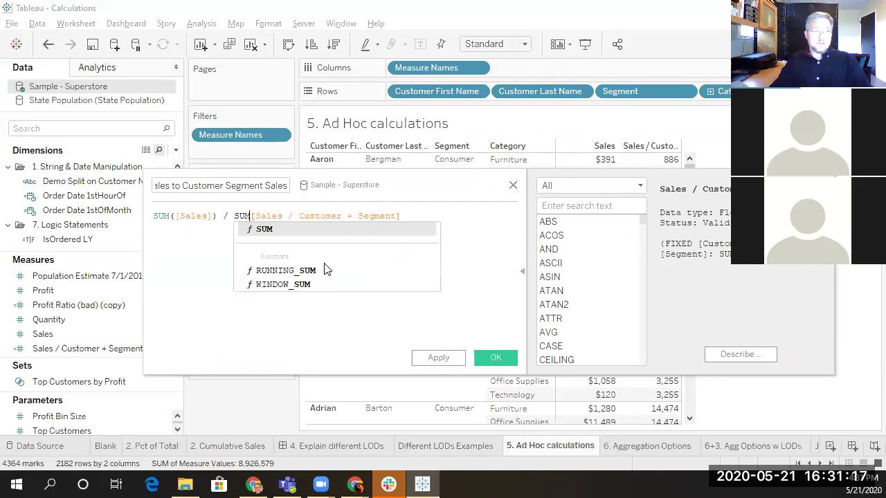
pyautogui.write(')')
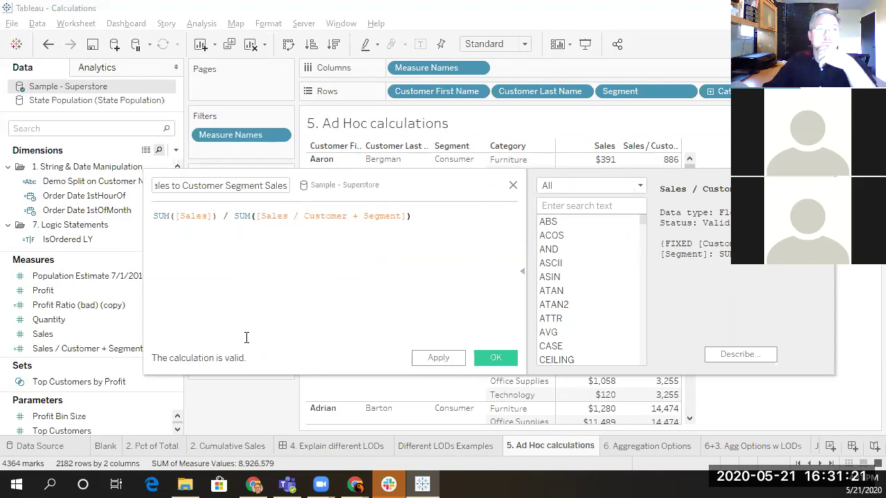
pyautogui.click(492, 359)
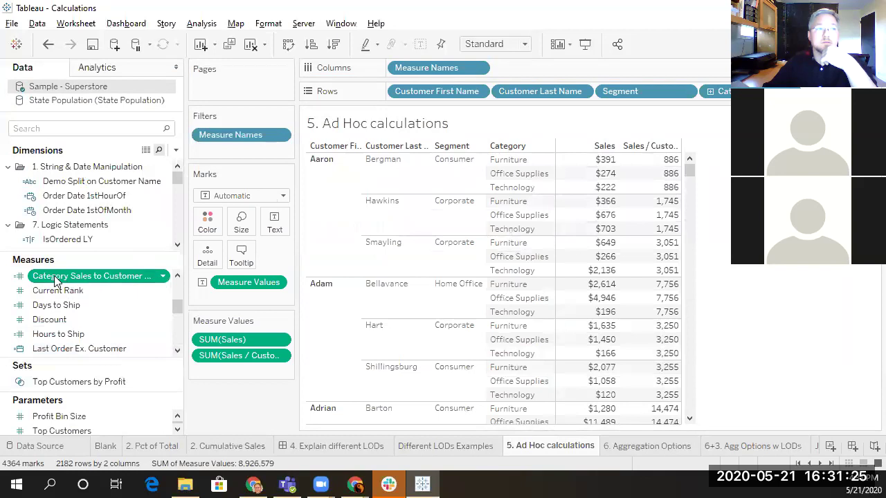
pyautogui.doubleClick(57, 277)
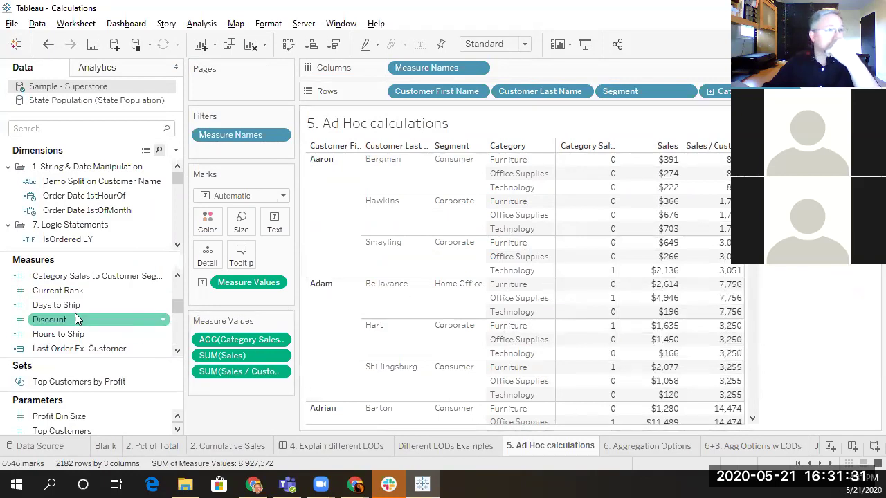
# Try to set the default number format of Category Sales to Customer Segment Sales to Percentage
pyautogui.rightClick(166, 276)
pyautogui.moveTo(230, 238)
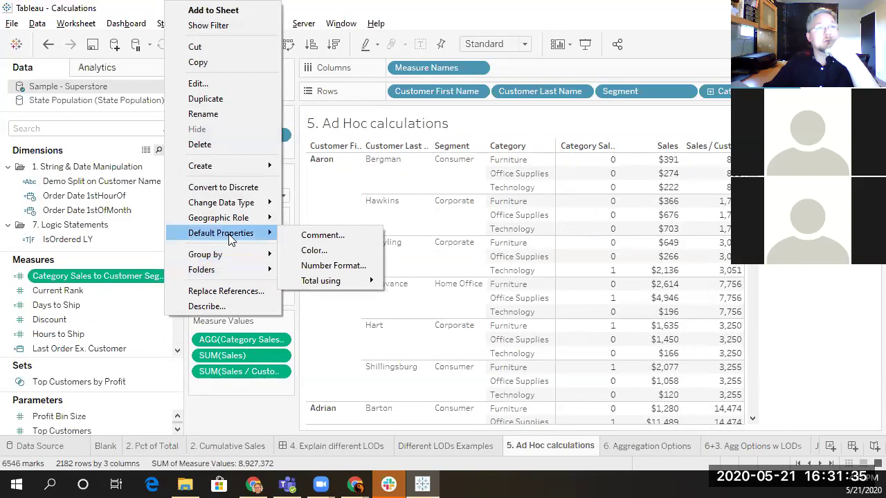
pyautogui.click(339, 265)
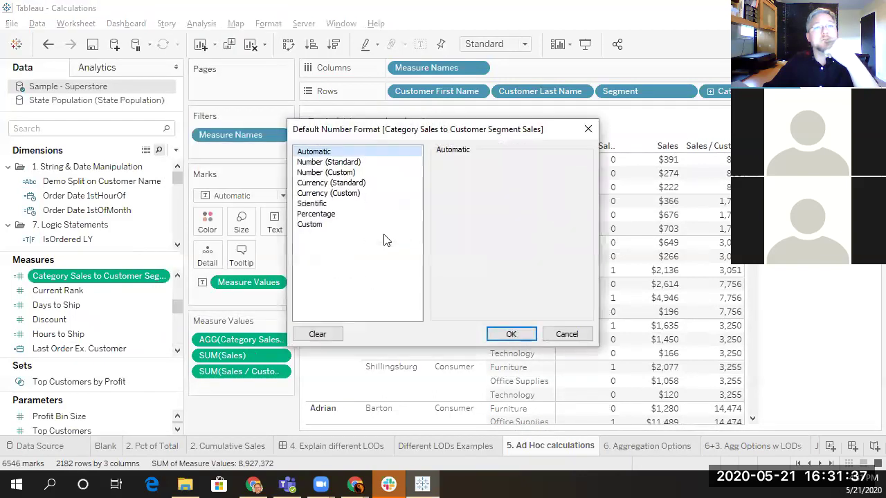
pyautogui.click(329, 215)
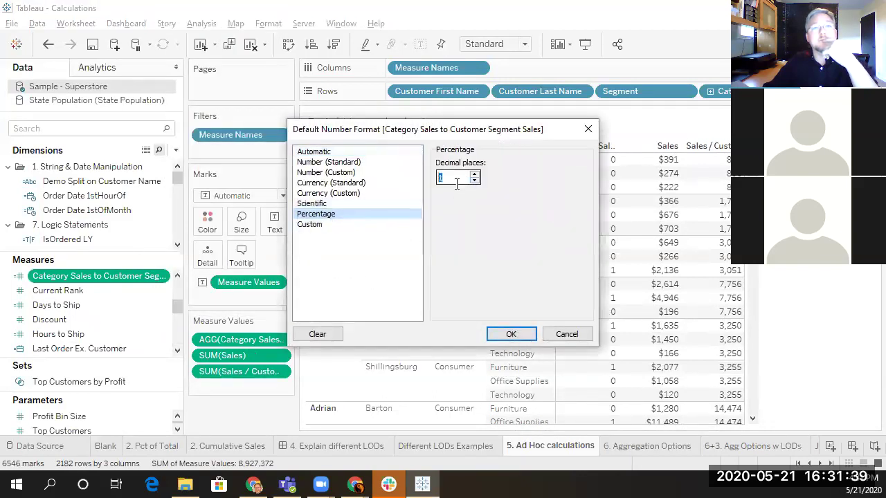
pyautogui.click(586, 130)
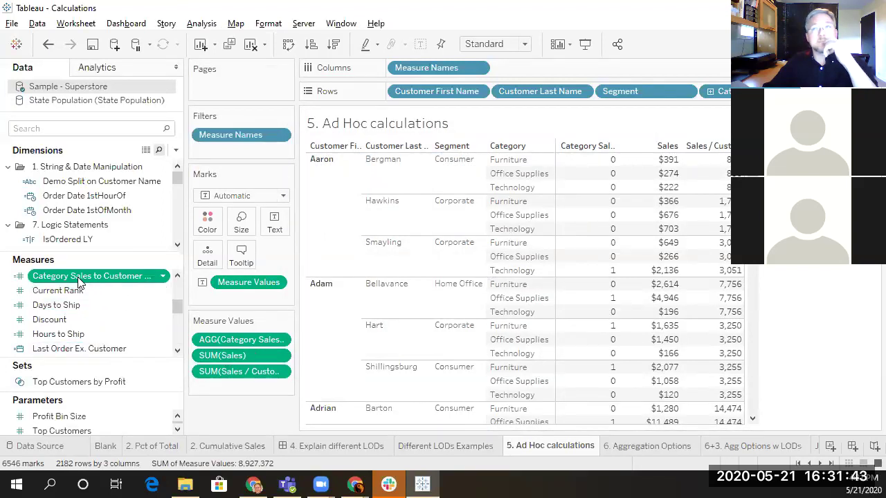
pyautogui.moveTo(76, 277); pyautogui.dragTo(282, 376)
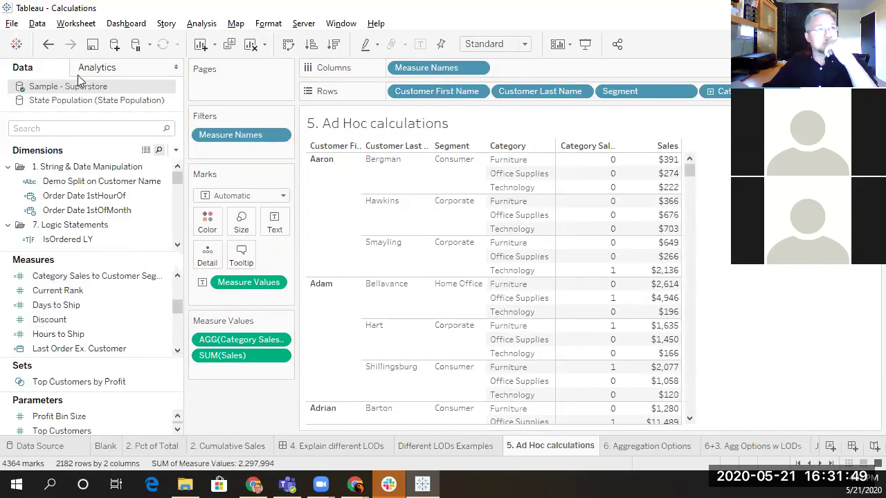
pyautogui.click(47, 43)
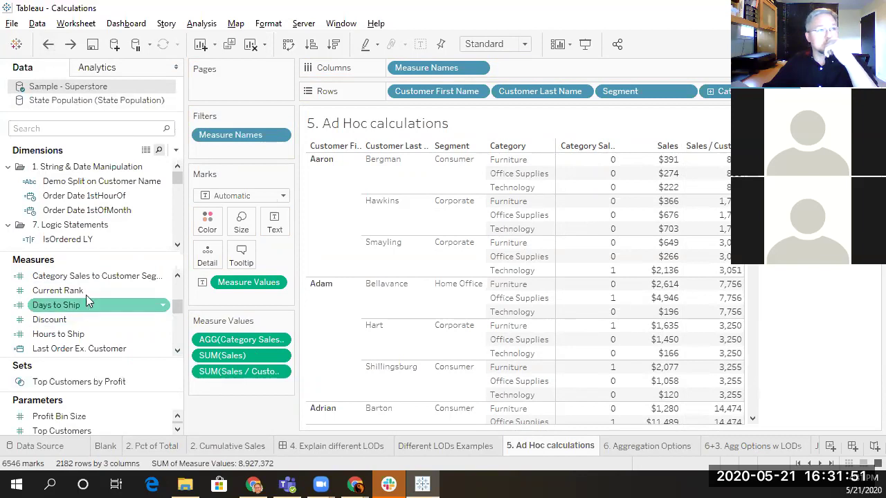
pyautogui.moveTo(69, 274); pyautogui.dragTo(230, 339)
pyautogui.click(282, 340)
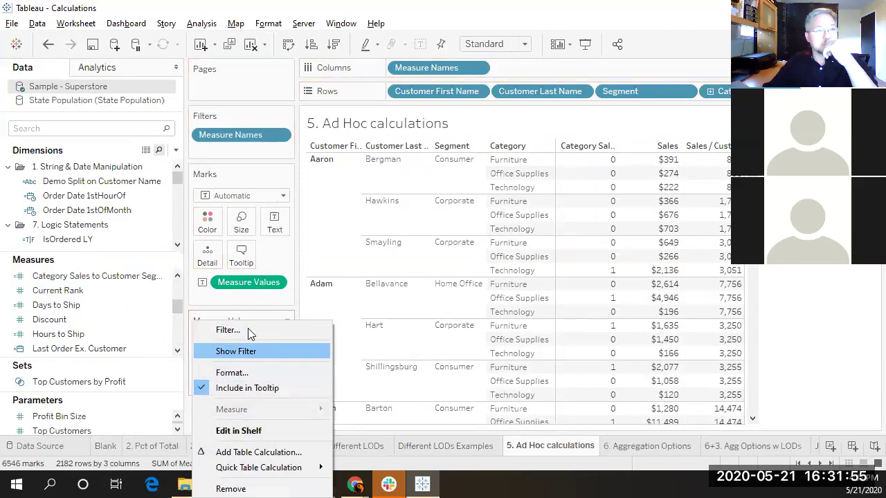
pyautogui.click(323, 12)
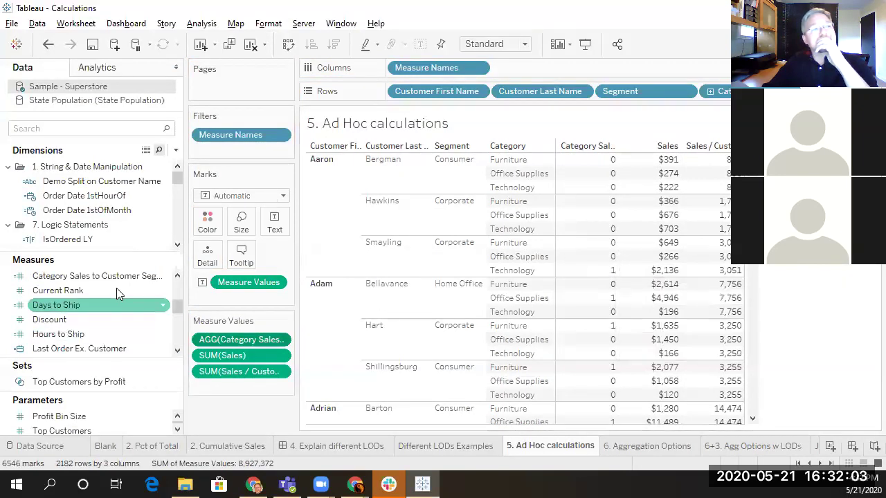
# Edit Category Sales to Customer Segment Sales and try AVG instead of SUM as the denominator's aggregation
pyautogui.rightClick(161, 277)
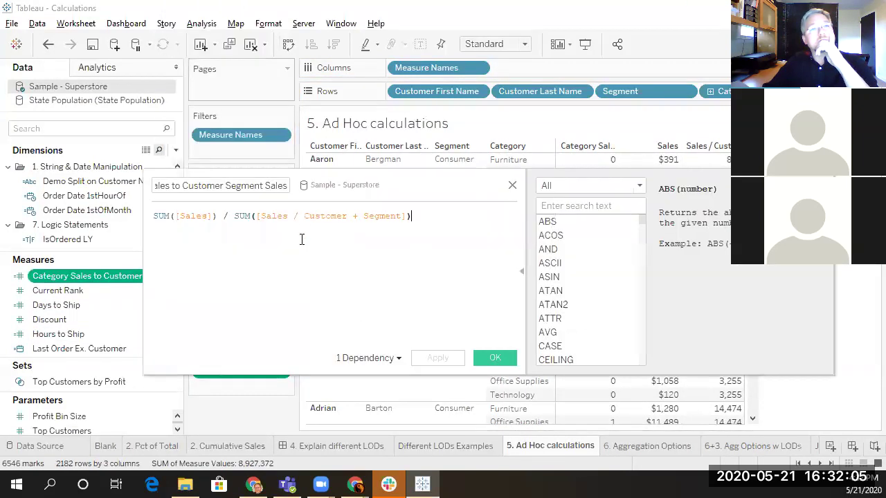
pyautogui.click(209, 82)
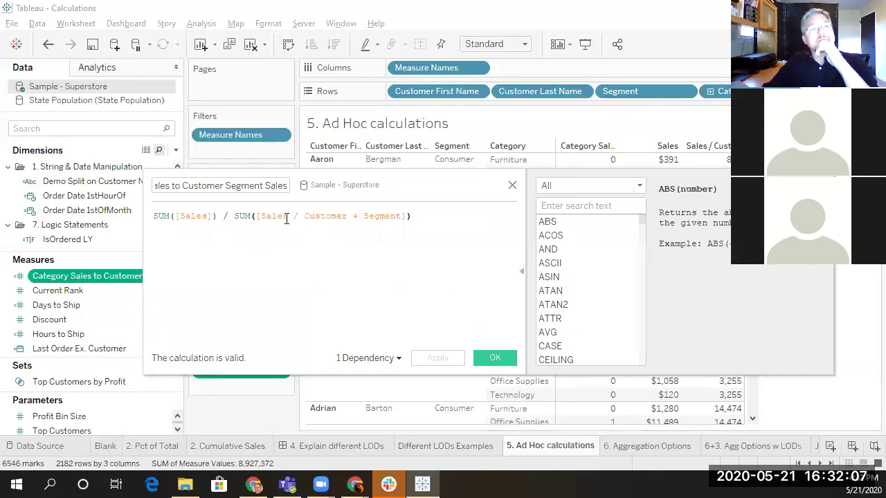
pyautogui.doubleClick(243, 216)
pyautogui.write('AVG')
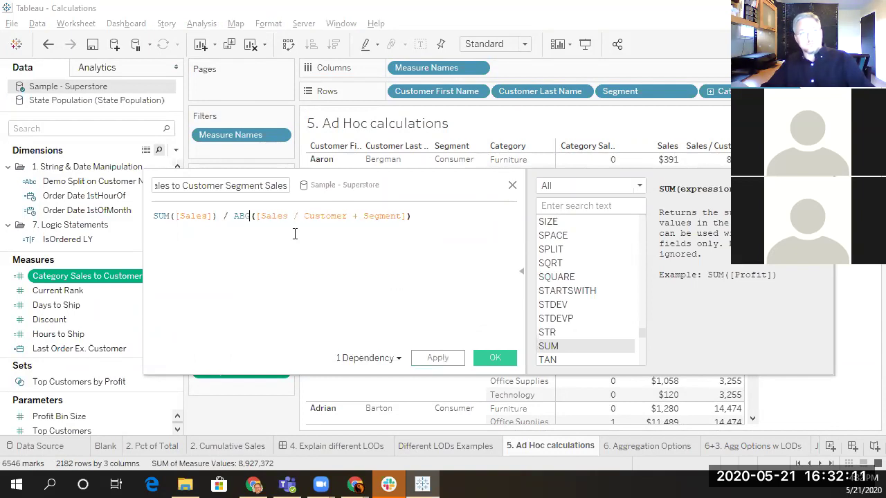
pyautogui.press('BackSpace')
pyautogui.press('BackSpace')
pyautogui.press('BackSpace')
pyautogui.write('AVG')
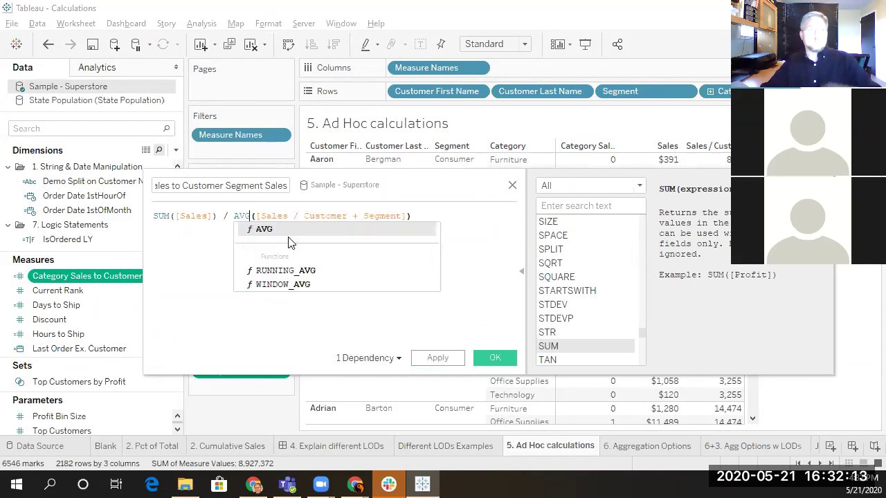
pyautogui.click(310, 230)
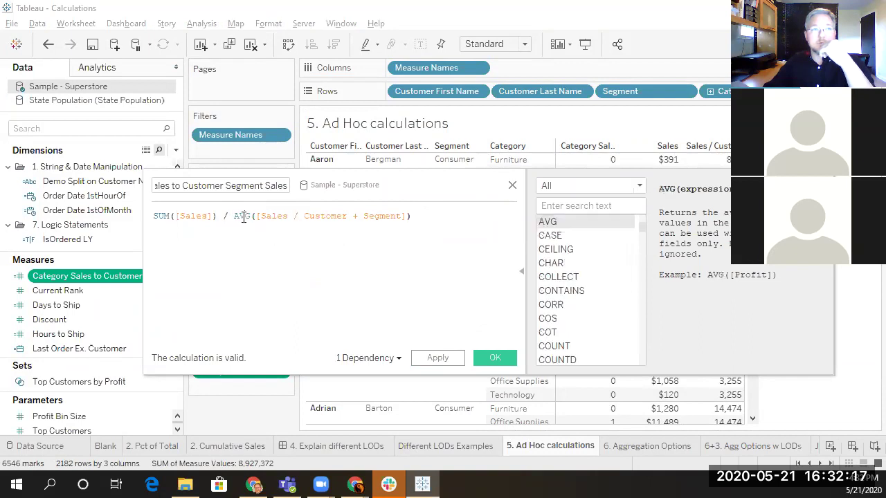
# Put SUM back as the denominator's aggregation and close the calculation without saving
pyautogui.doubleClick(243, 216)
pyautogui.write('ABG')
pyautogui.press('BackSpace')
pyautogui.press('BackSpace')
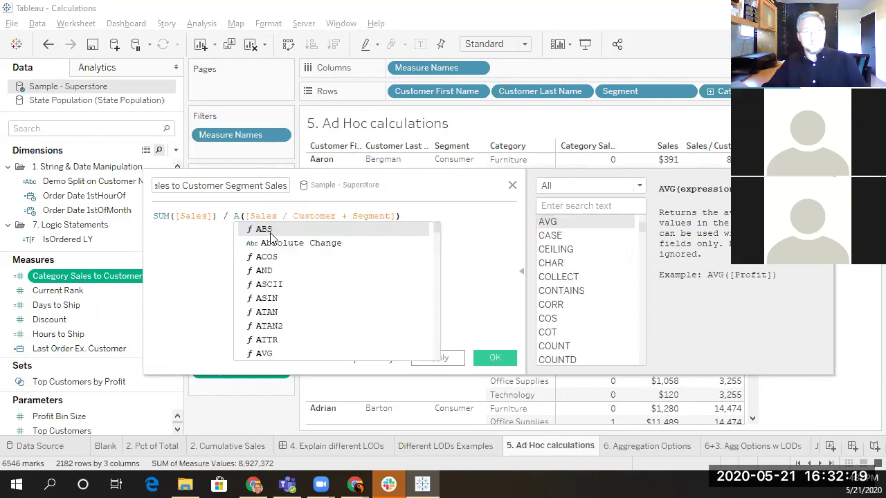
pyautogui.press('BackSpace')
pyautogui.write('SUM')
pyautogui.click(512, 185)
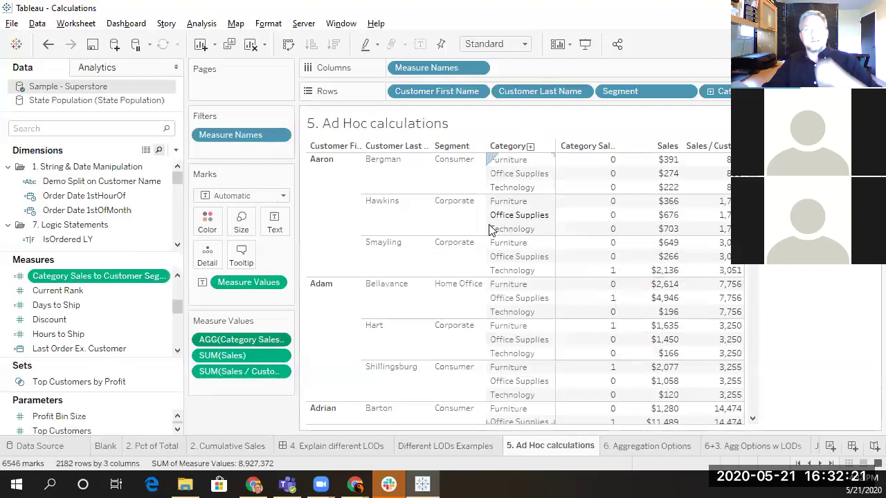
# Format the Category Sales to Customer Segment Sales values in the table as Percentage with 1 decimal place
pyautogui.click(282, 339)
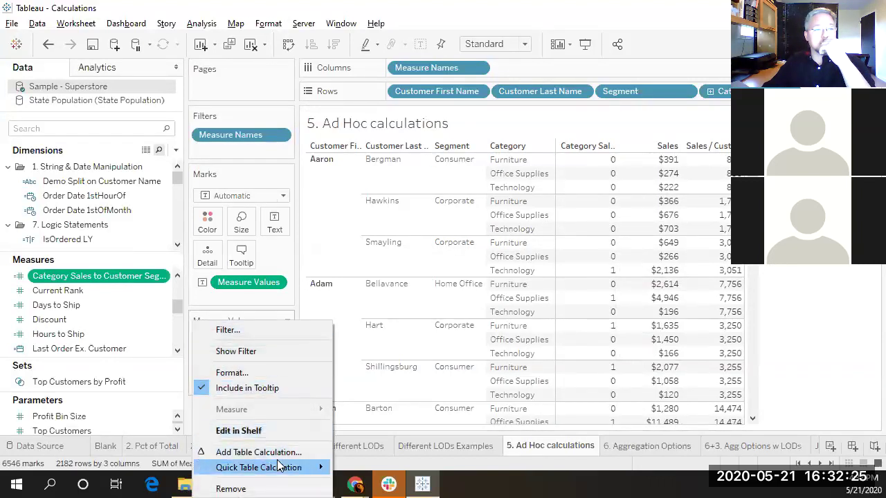
pyautogui.click(270, 372)
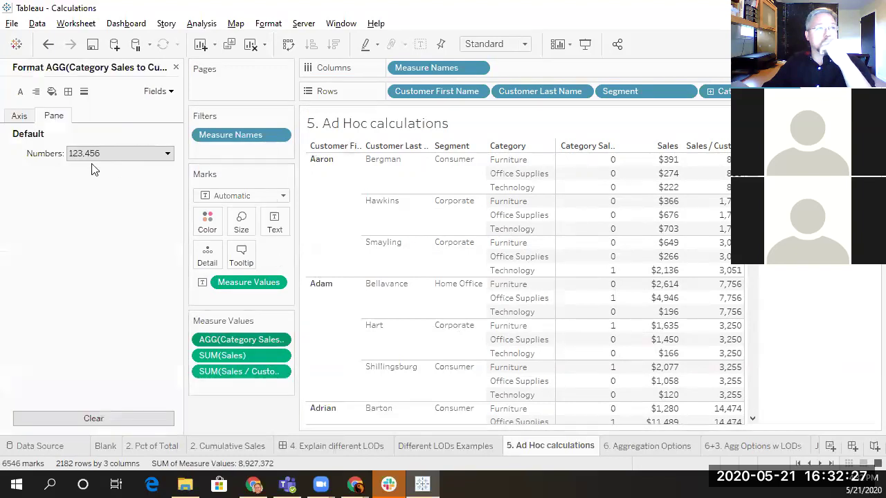
pyautogui.click(111, 153)
pyautogui.click(42, 192)
pyautogui.click(112, 155)
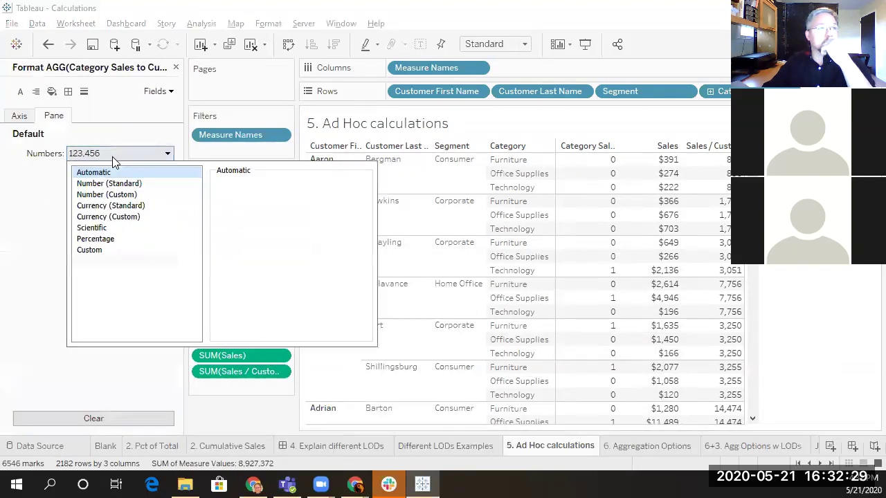
pyautogui.click(105, 239)
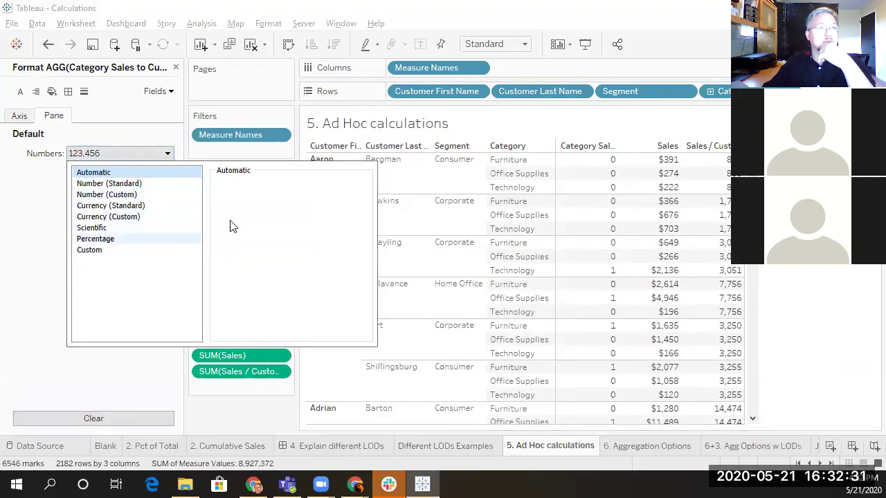
pyautogui.click(254, 202)
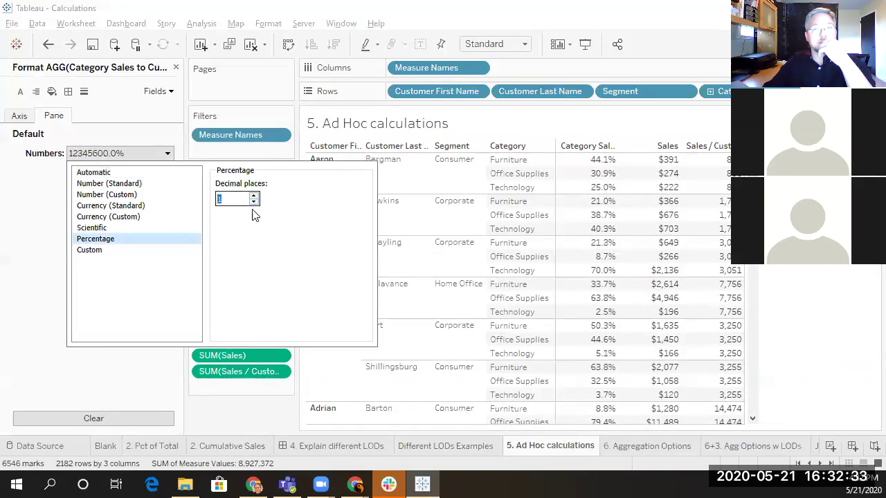
pyautogui.click(123, 372)
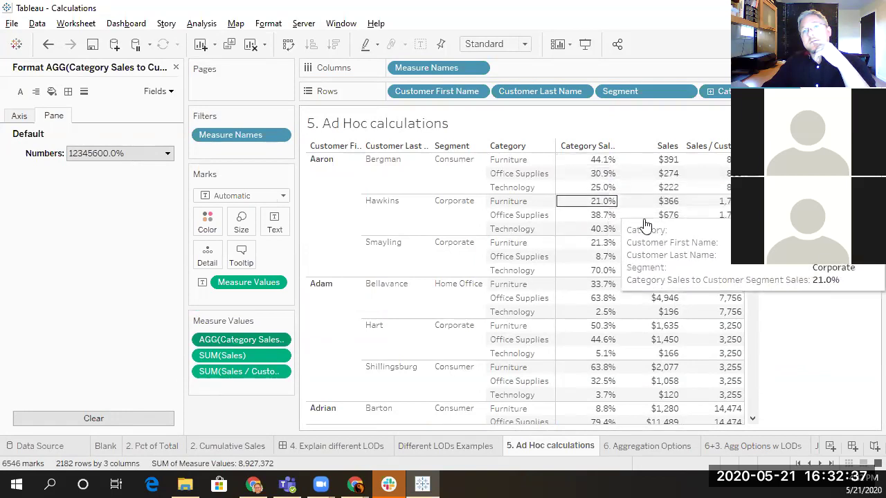
# Select the first customer's Furniture, Technology and Office Supplies ratios together to check their sum, clear the selection and close the formatting options
pyautogui.click(585, 161)
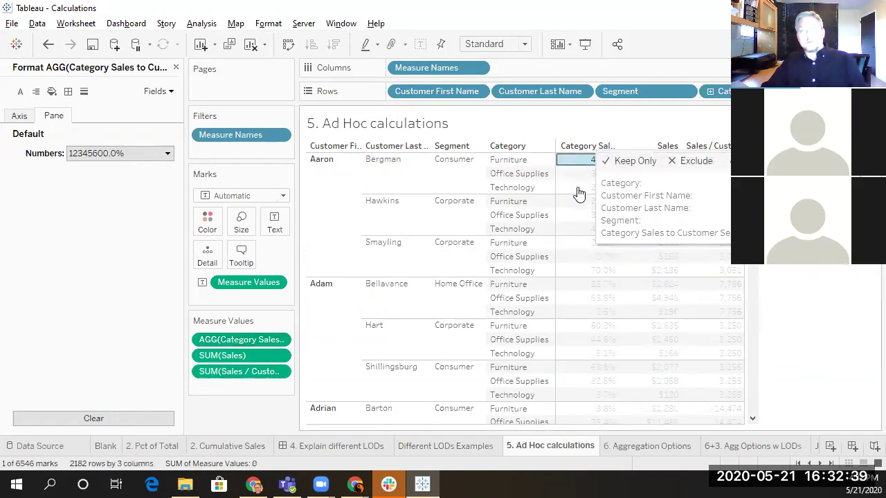
pyautogui.keyDown('ctrl'); pyautogui.click(578, 190); pyautogui.keyUp('ctrl')
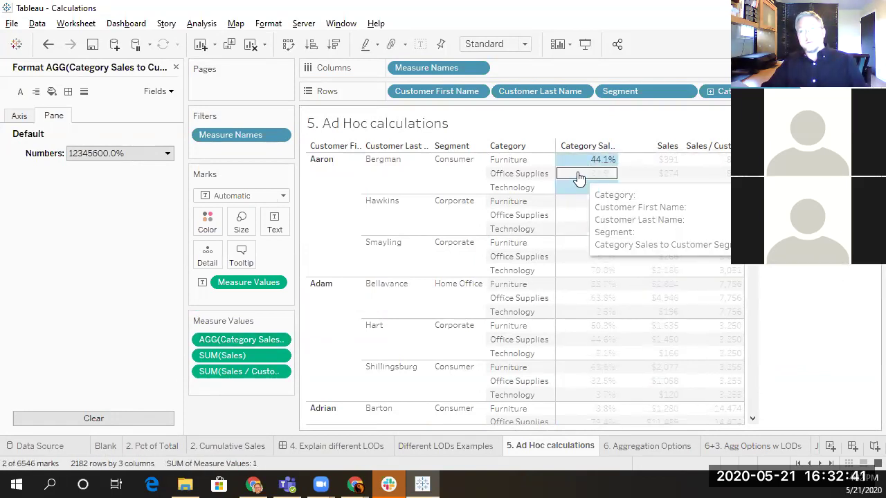
pyautogui.keyDown('ctrl'); pyautogui.click(578, 175); pyautogui.keyUp('ctrl')
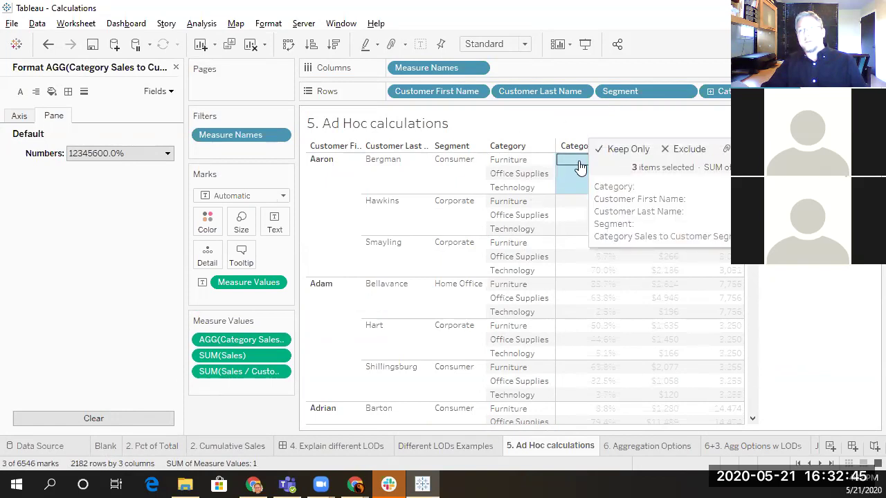
pyautogui.click(581, 188)
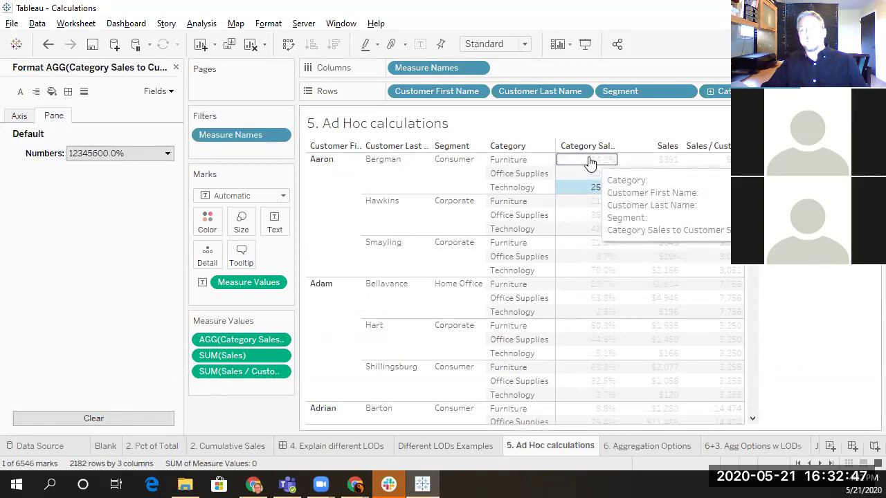
pyautogui.click(580, 188)
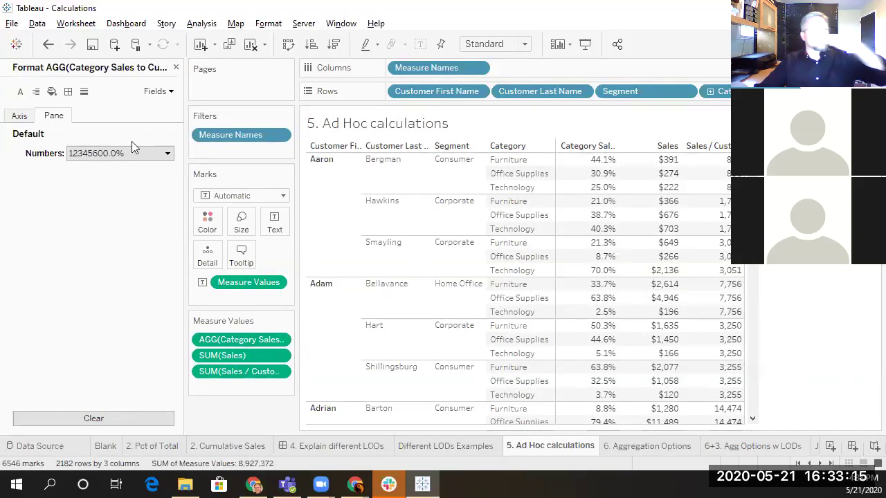
pyautogui.click(175, 68)
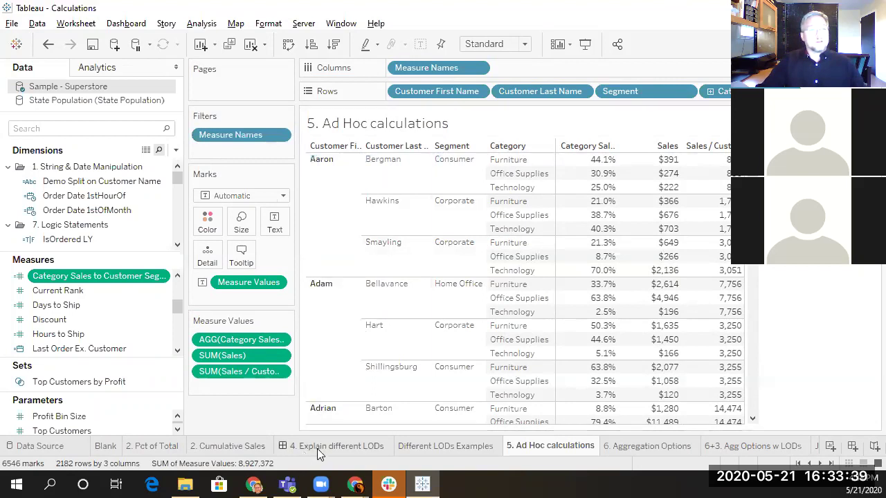
# Review the 4. Explain different LODs dashboard, return to 5. Ad Hoc calculations and inspect the Sales / Customer + Segment values
pyautogui.click(342, 448)
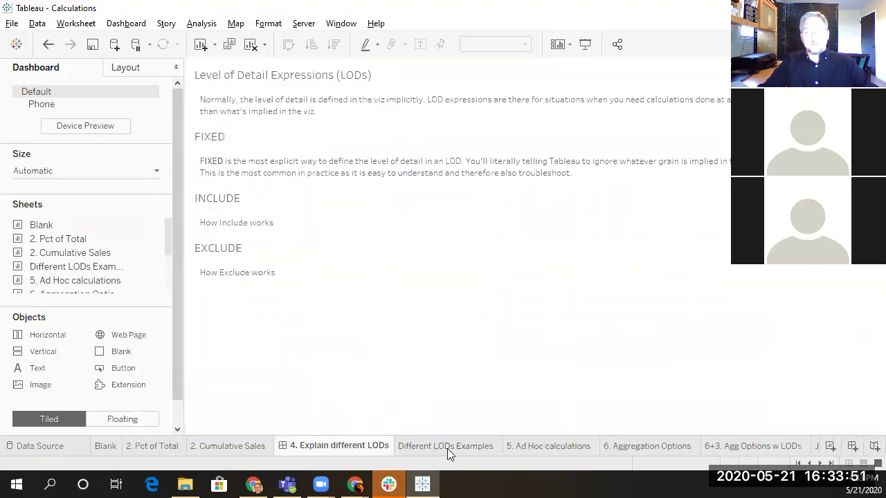
pyautogui.click(557, 448)
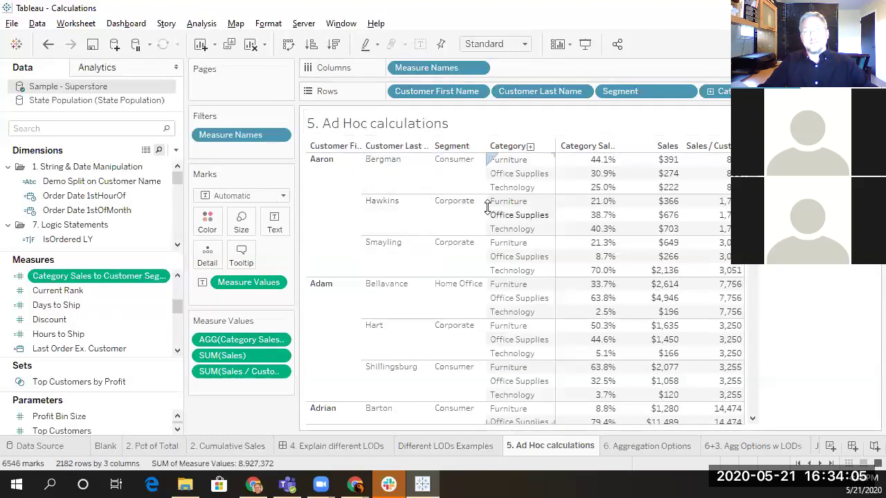
pyautogui.moveTo(727, 235)
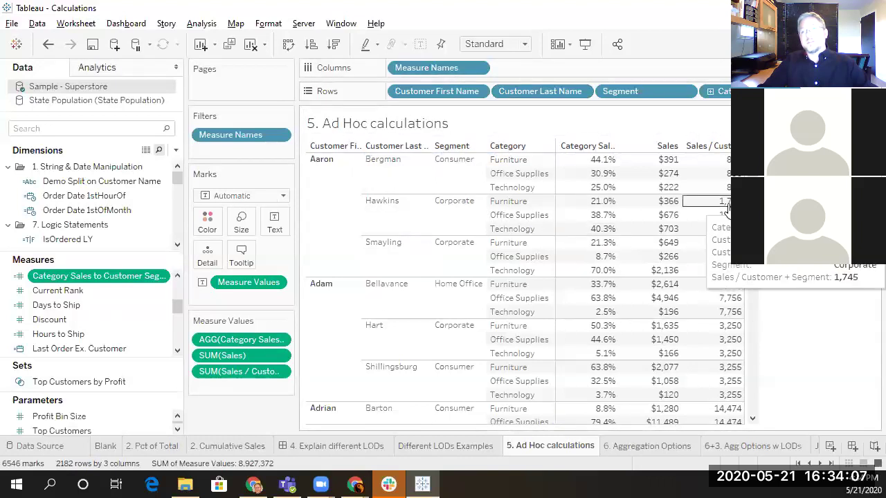
pyautogui.moveTo(727, 187)
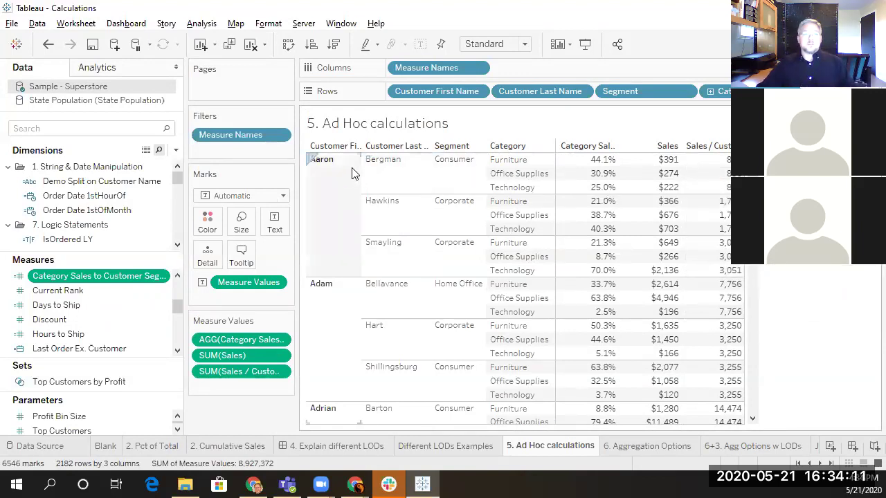
# Try removing Segment from the table's rows and undo the removal
pyautogui.moveTo(612, 92); pyautogui.dragTo(230, 420)
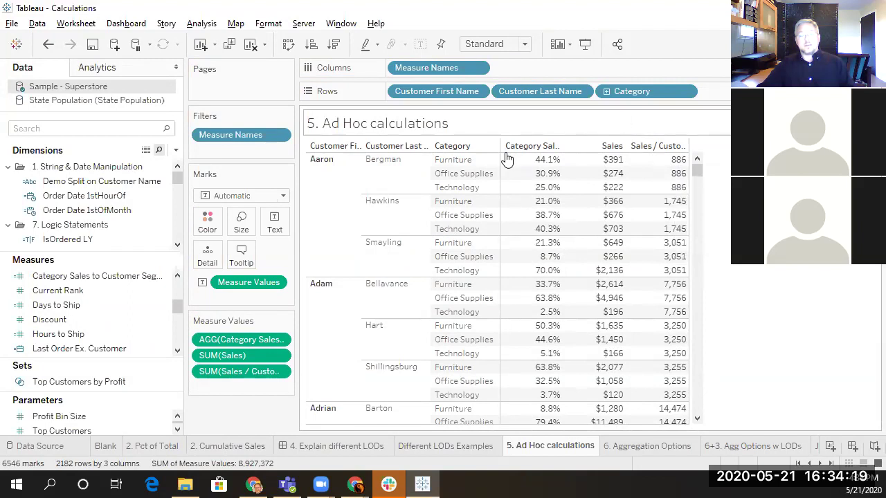
pyautogui.hotkey('ctrl', 'z')
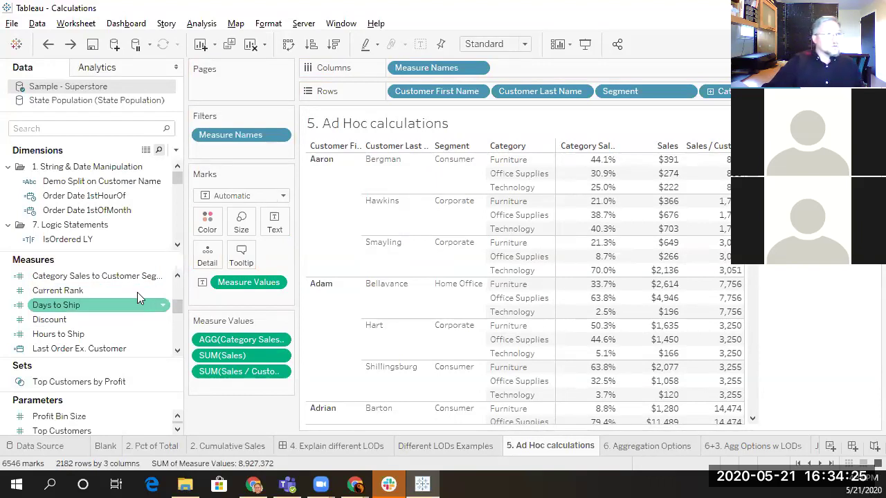
# Open the Category Sales to Customer Segment Sales calculated field for editing
pyautogui.rightClick(161, 276)
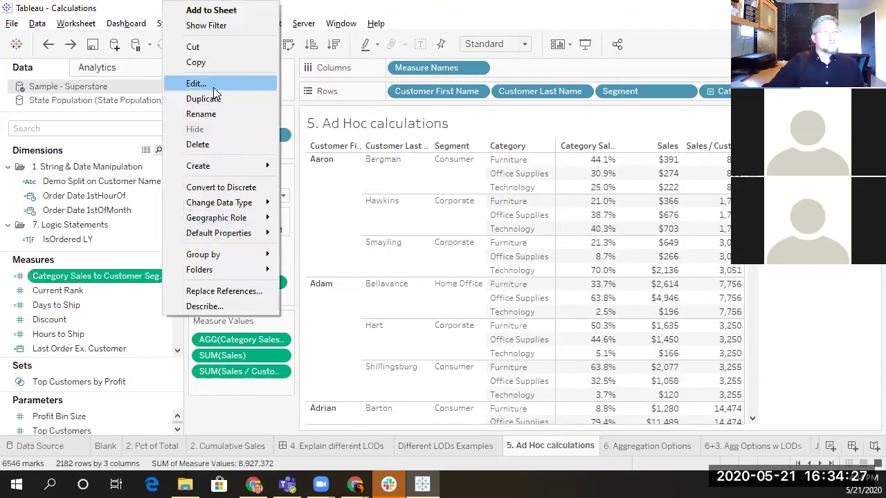
pyautogui.click(207, 82)
pyautogui.click(512, 184)
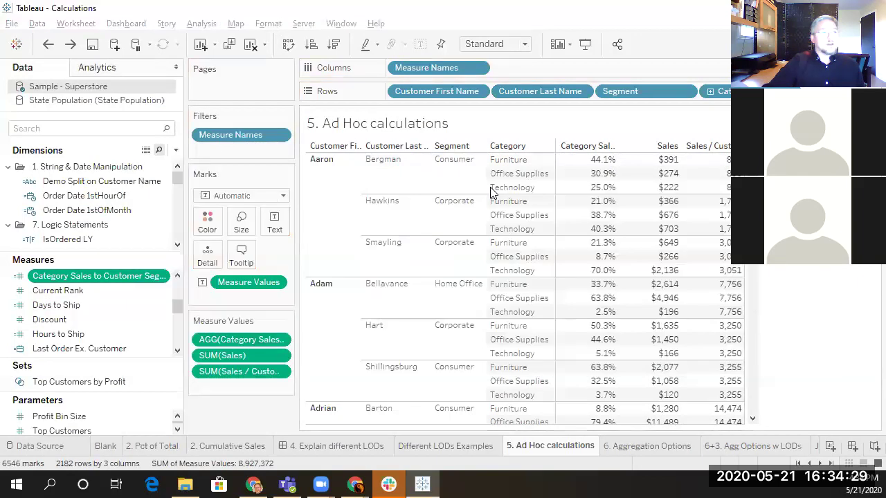
# Open the Sales / Customer + Segment calculation and examine its FIXED keyword, its dimensions and the SUM(Sales) expression
pyautogui.scroll(-4, 177, 346)
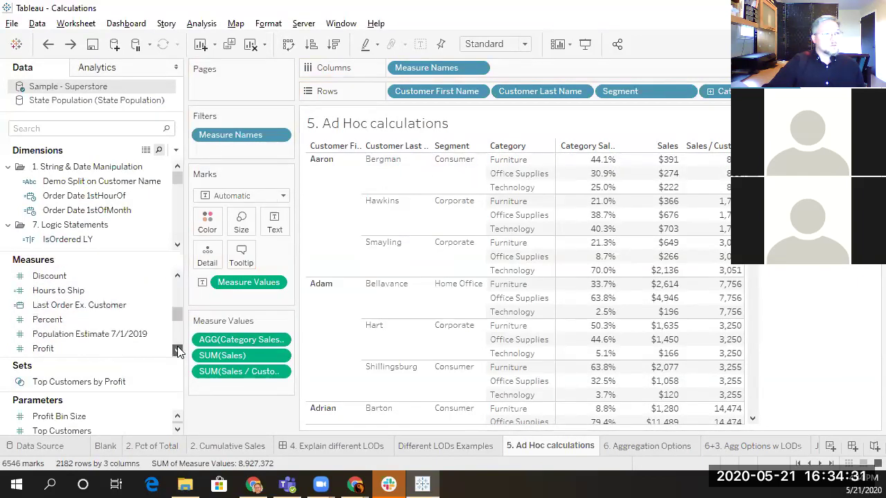
pyautogui.click(166, 320)
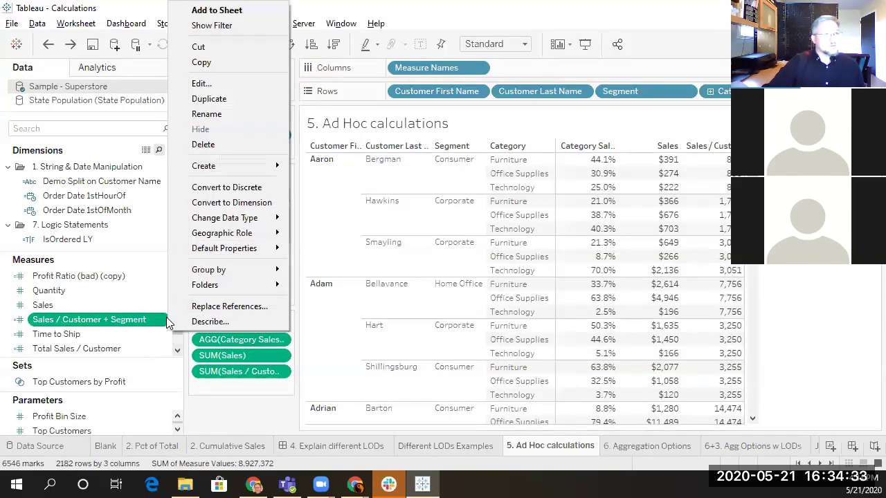
pyautogui.click(234, 84)
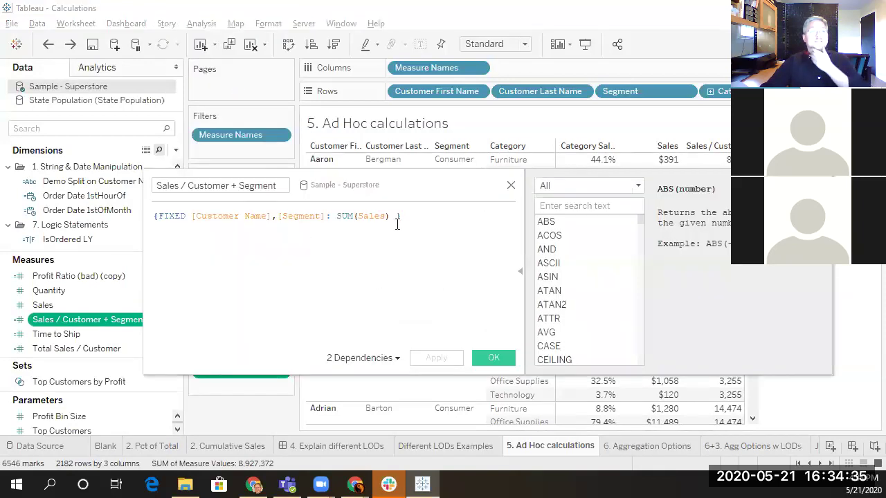
pyautogui.moveTo(390, 189); pyautogui.dragTo(403, 144)
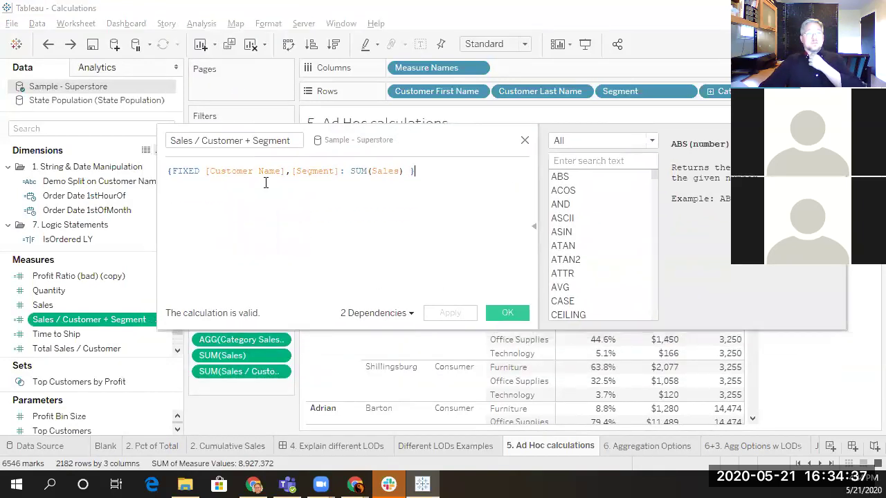
pyautogui.moveTo(286, 171); pyautogui.dragTo(333, 171)
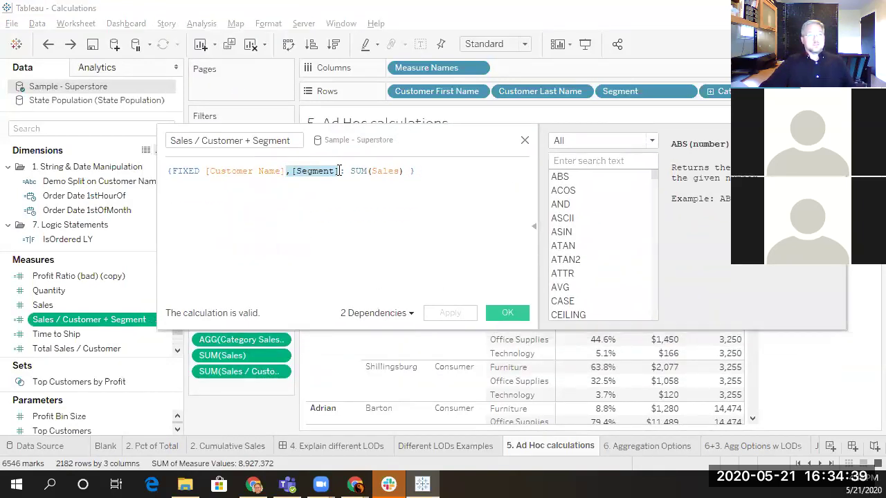
pyautogui.click(292, 231)
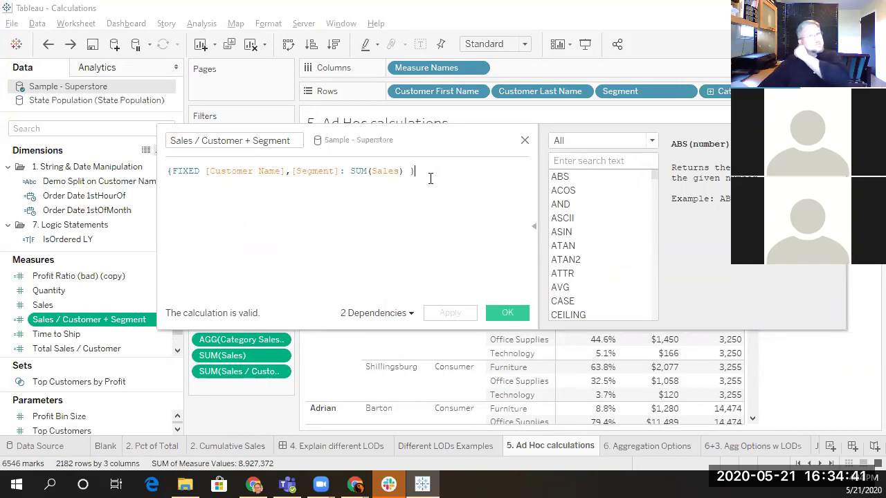
pyautogui.doubleClick(184, 171)
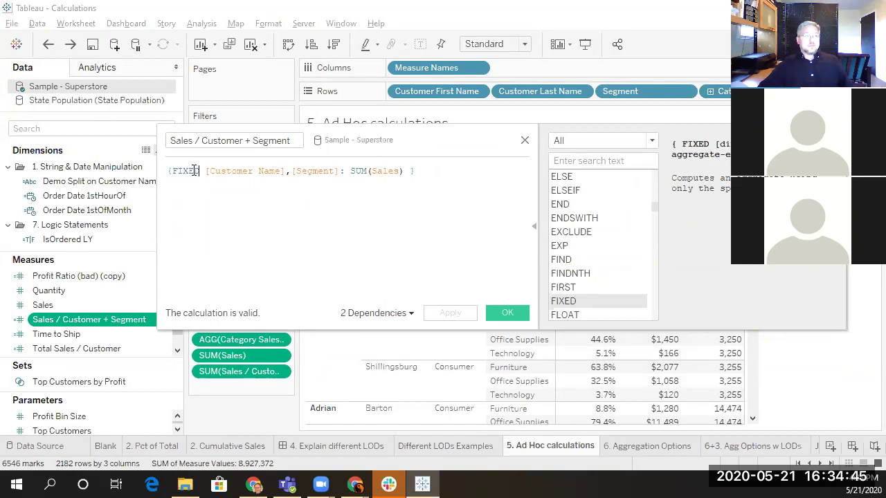
pyautogui.click(239, 218)
pyautogui.moveTo(208, 170); pyautogui.dragTo(333, 172)
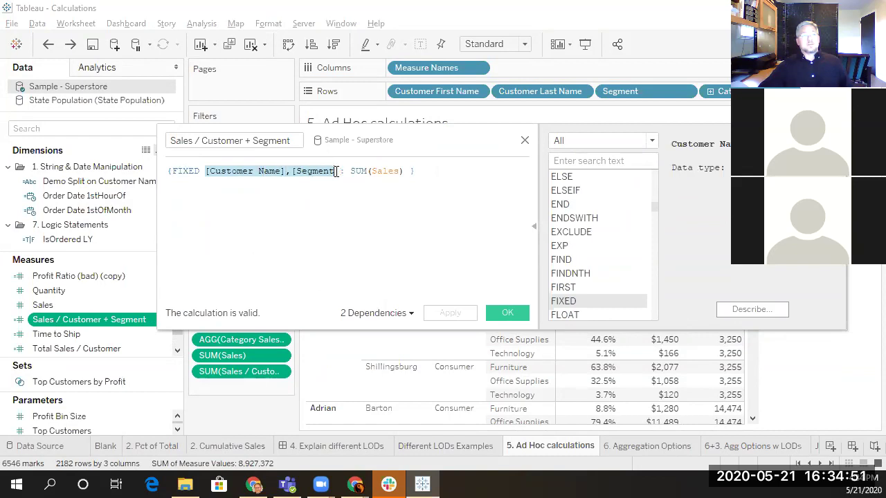
pyautogui.click(337, 197)
pyautogui.moveTo(352, 170); pyautogui.dragTo(404, 171)
pyautogui.click(429, 174)
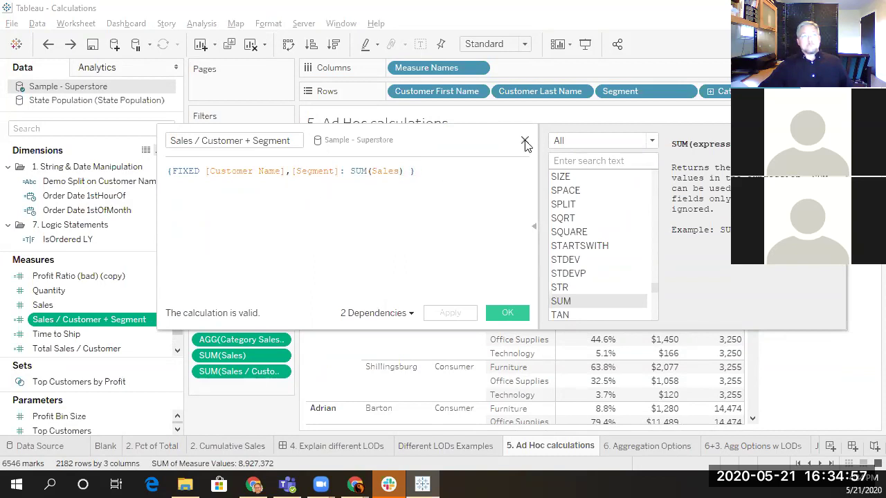
# Rename the Sales / Customer + Segment calculated field to "Customer + Segment Sales" and save it
pyautogui.click(201, 141)
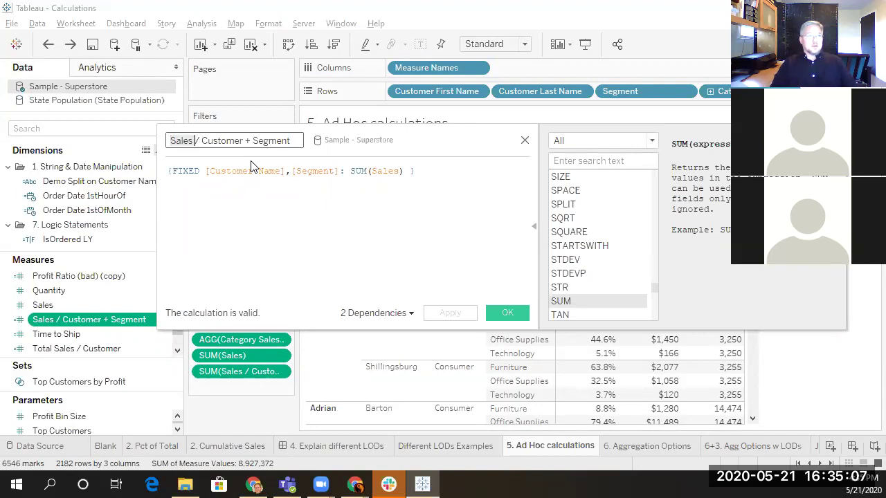
pyautogui.press('Delete')
pyautogui.press('Delete')
pyautogui.press('Delete')
pyautogui.press('Delete')
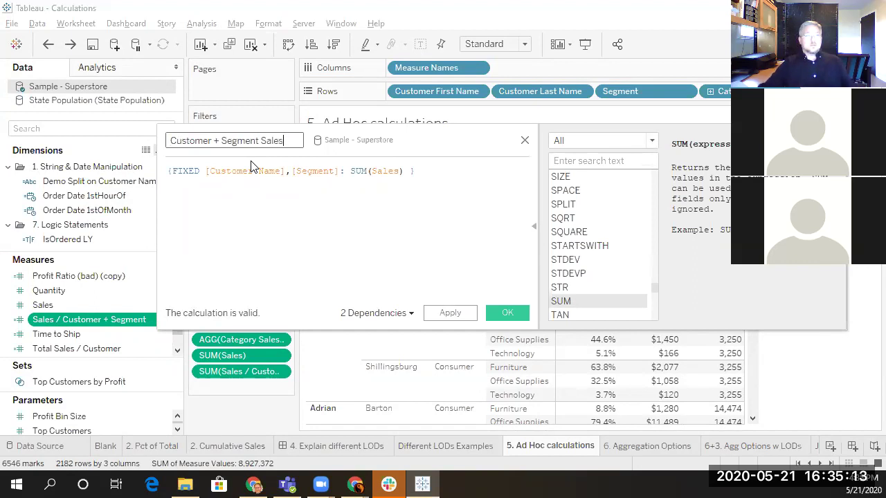
pyautogui.click(509, 312)
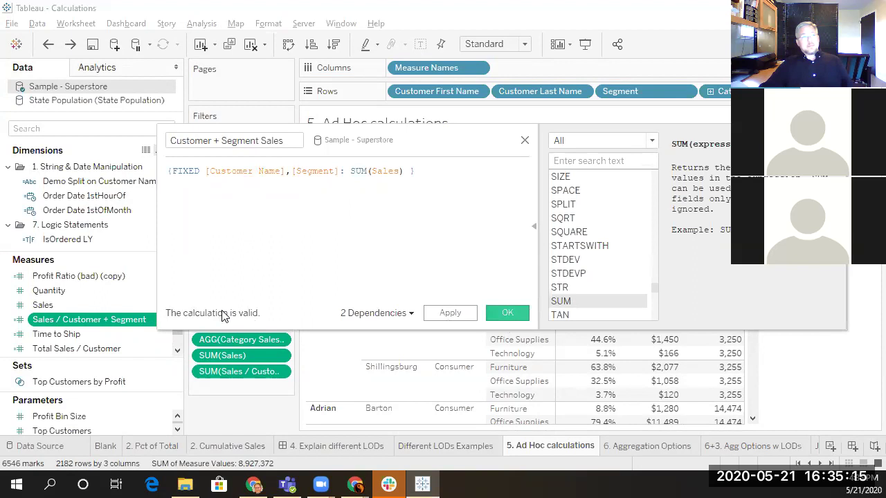
# View the 4. Explain different LODs dashboard, and examine the Different LODs Examples sheet's measure columns, including in presentation mode
pyautogui.moveTo(677, 193)
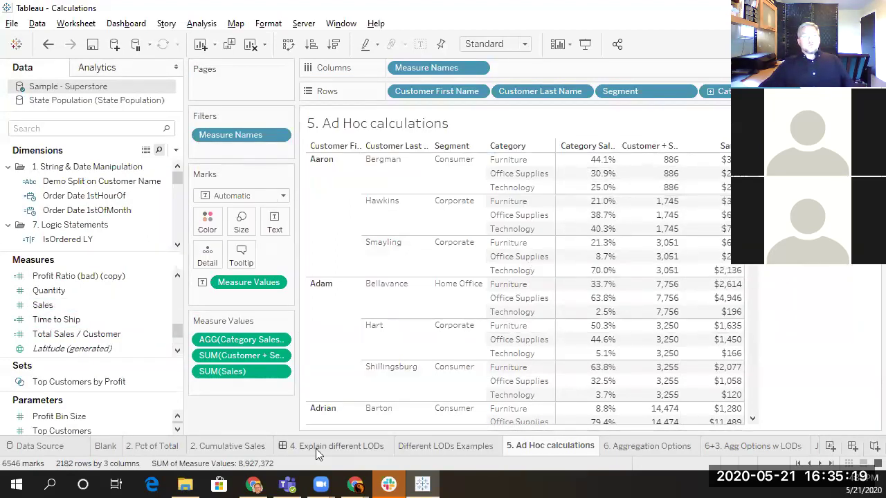
pyautogui.click(359, 446)
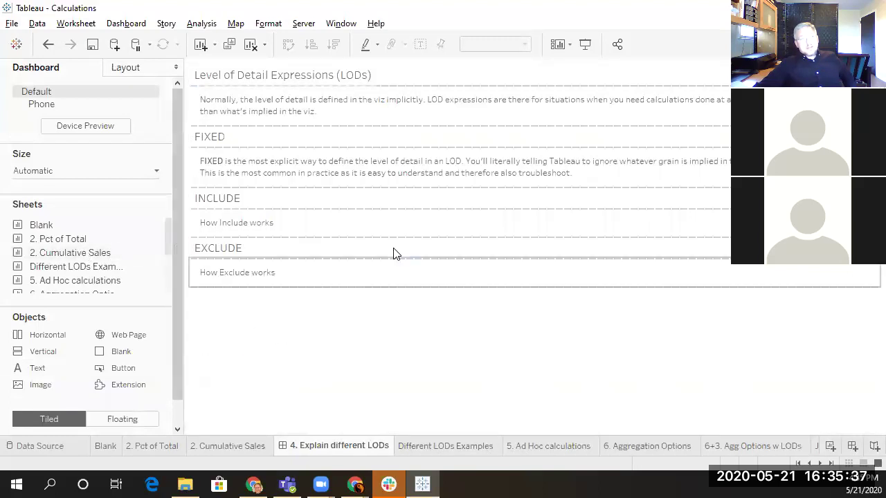
pyautogui.click(443, 446)
pyautogui.moveTo(544, 421); pyautogui.dragTo(523, 427)
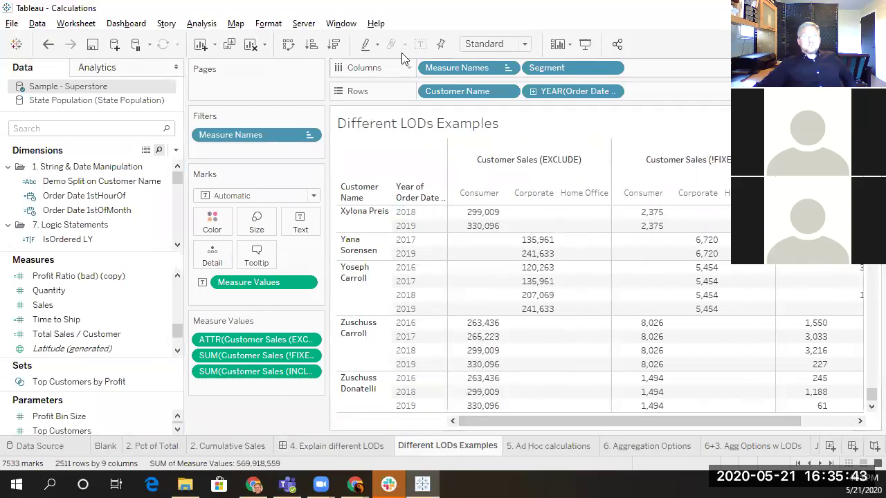
pyautogui.click(585, 45)
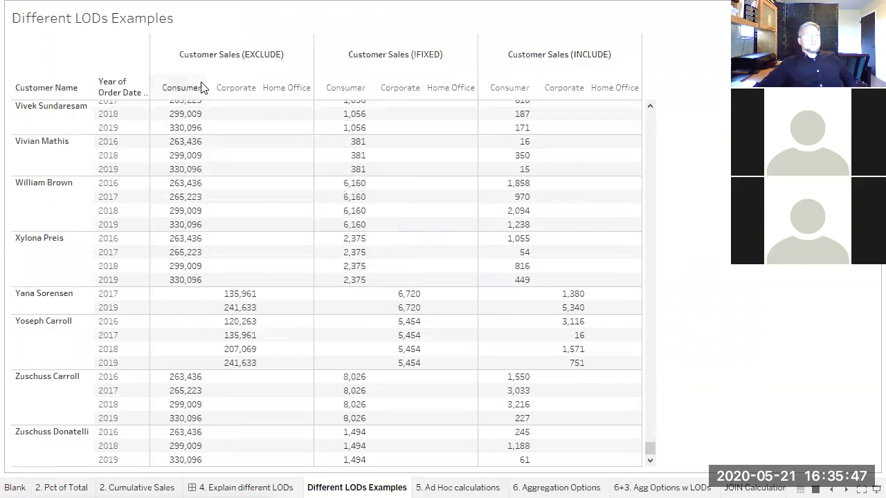
pyautogui.click(875, 489)
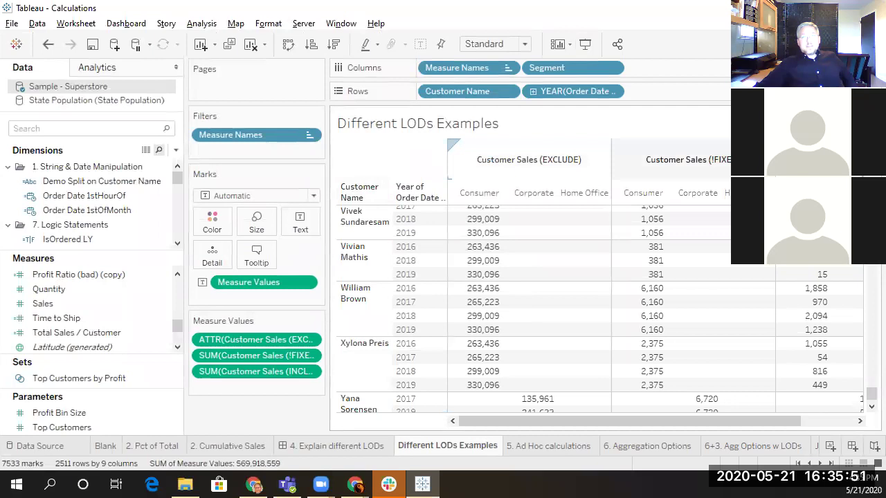
pyautogui.moveTo(713, 424); pyautogui.dragTo(754, 421)
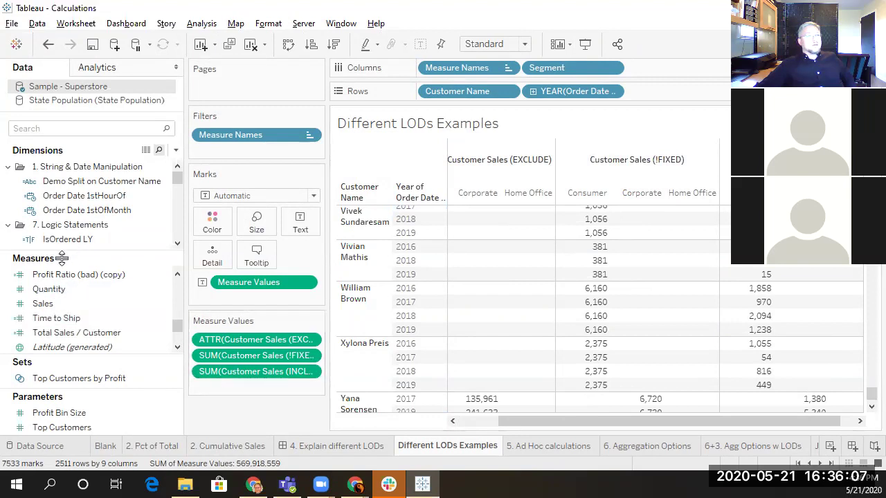
# Find the Customer Sales (!FIXED) measure in the 4. Explain different LODs folder, review its formula and close it without changes
pyautogui.moveTo(176, 322); pyautogui.dragTo(177, 306)
pyautogui.click(178, 274)
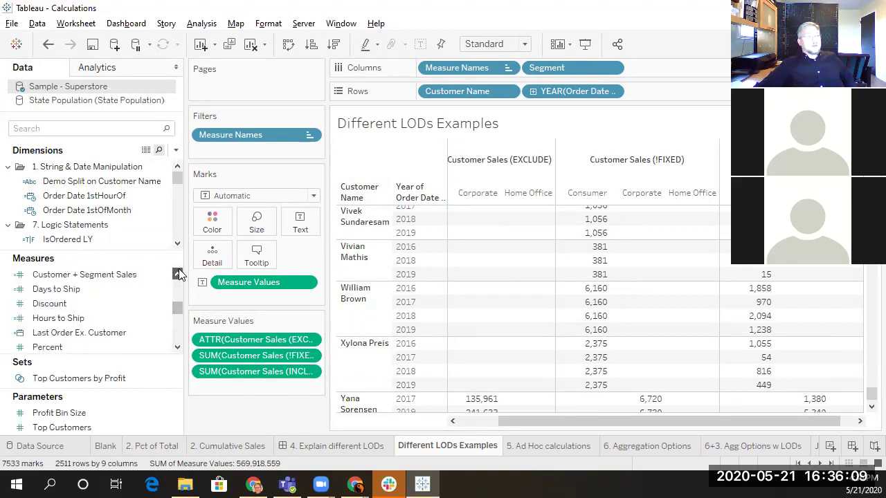
pyautogui.click(178, 289)
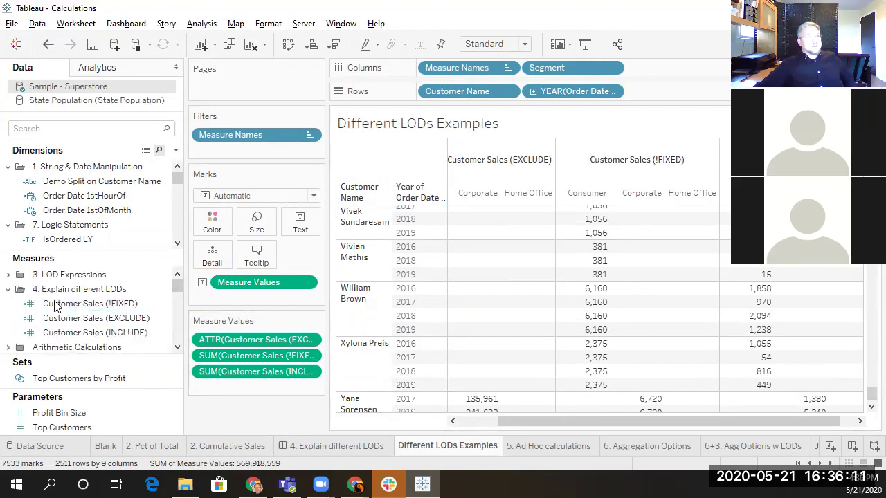
pyautogui.click(57, 307)
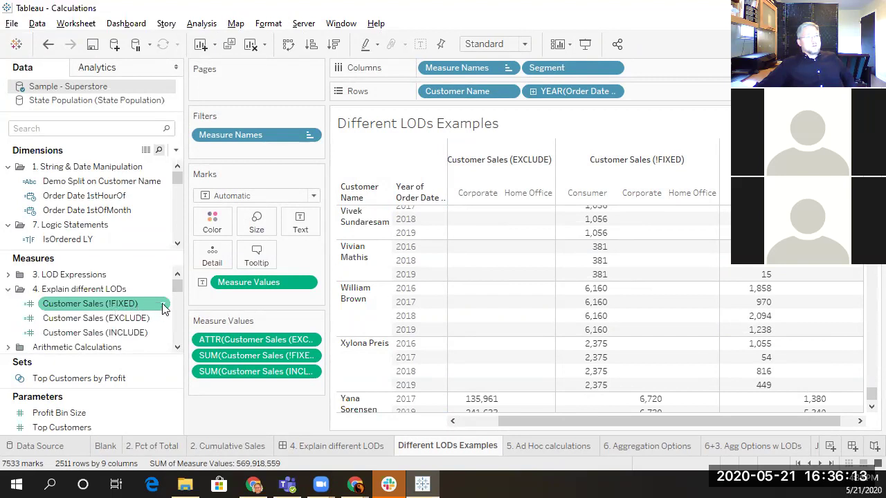
pyautogui.click(163, 305)
pyautogui.click(226, 84)
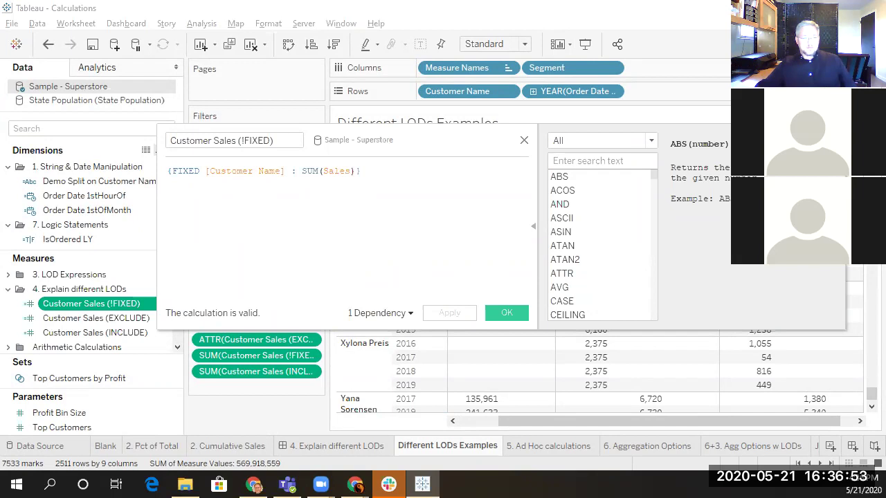
pyautogui.click(524, 143)
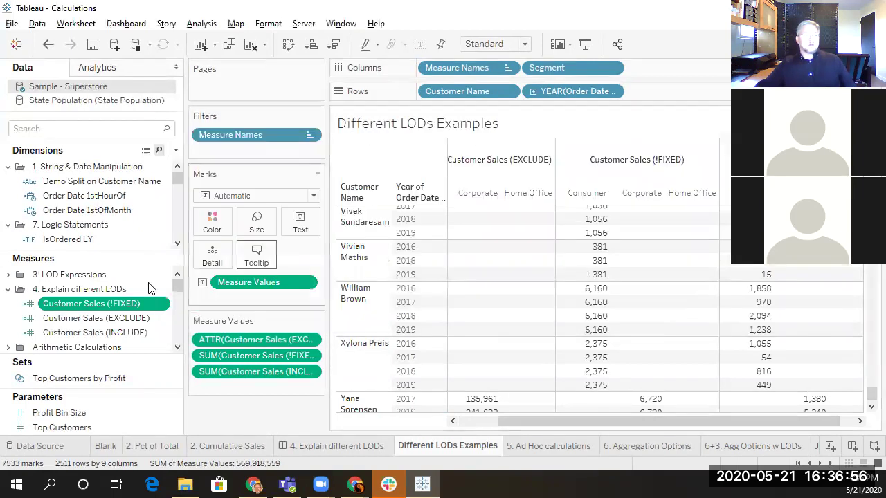
# Open the Customer Sales (INCLUDE) calculation, examine its INCLUDE keyword and Customer Name dimension, and close it without changes
pyautogui.rightClick(165, 333)
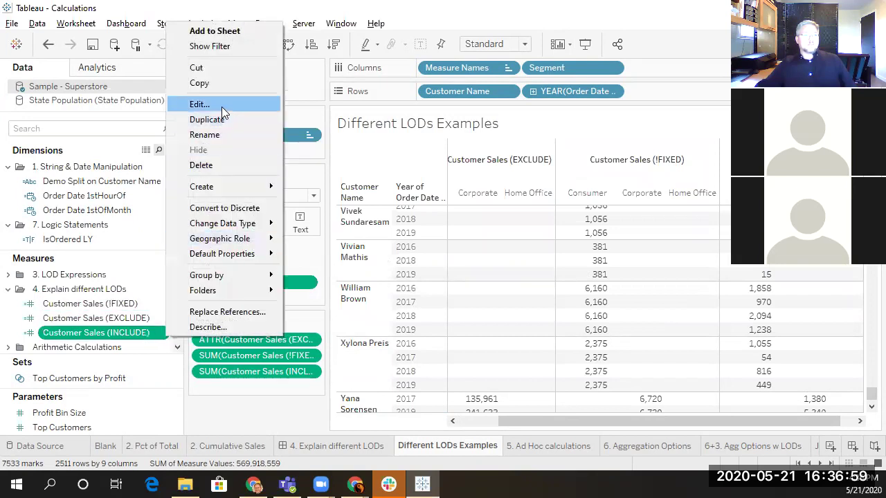
pyautogui.click(222, 106)
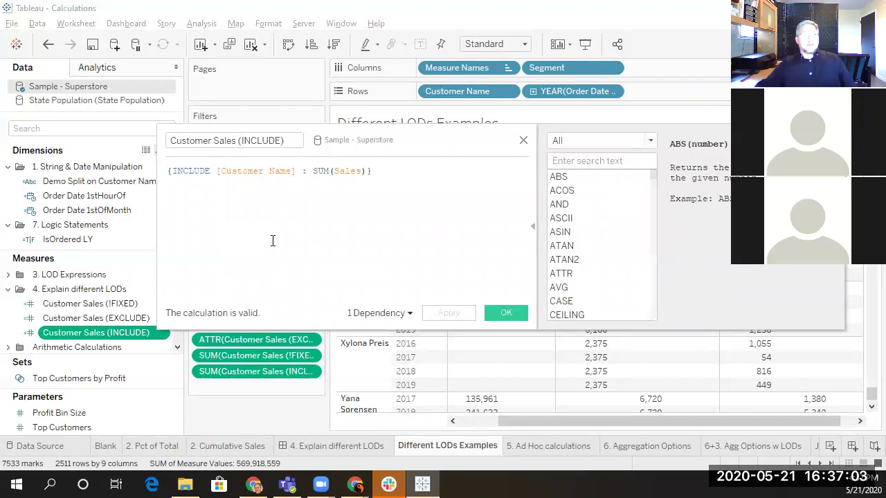
pyautogui.doubleClick(187, 171)
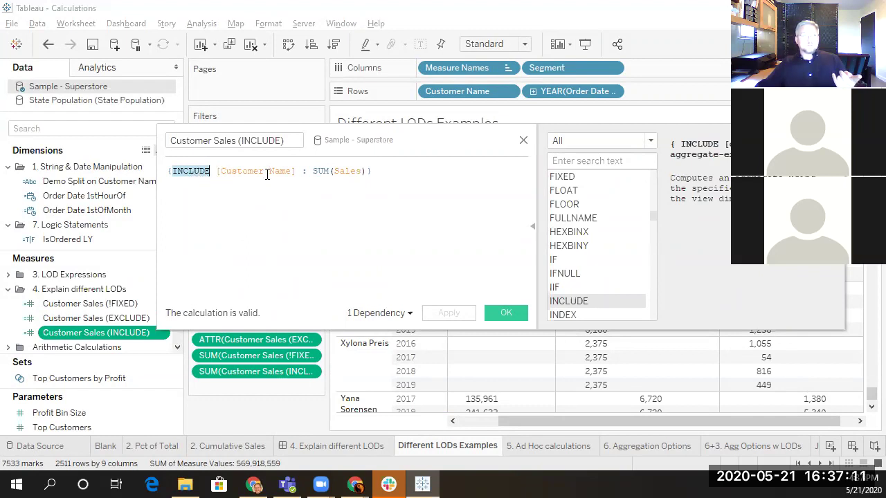
pyautogui.click(385, 173)
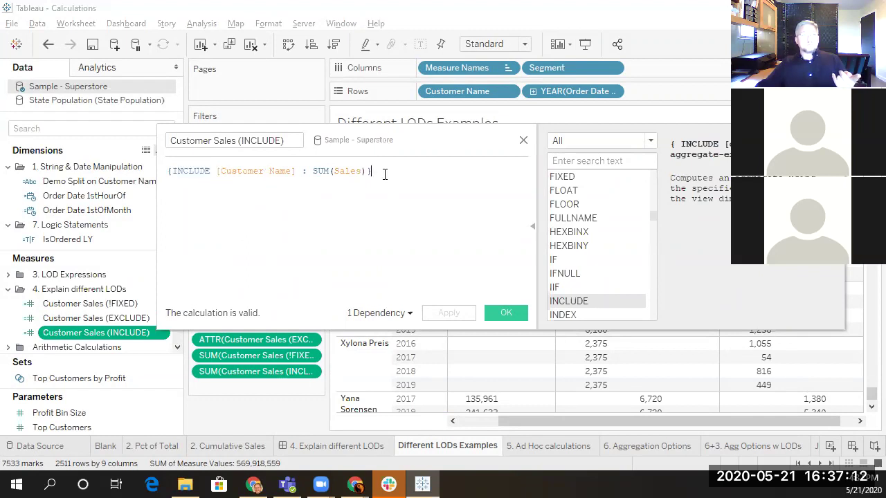
pyautogui.doubleClick(246, 170)
pyautogui.doubleClick(200, 170)
pyautogui.doubleClick(248, 170)
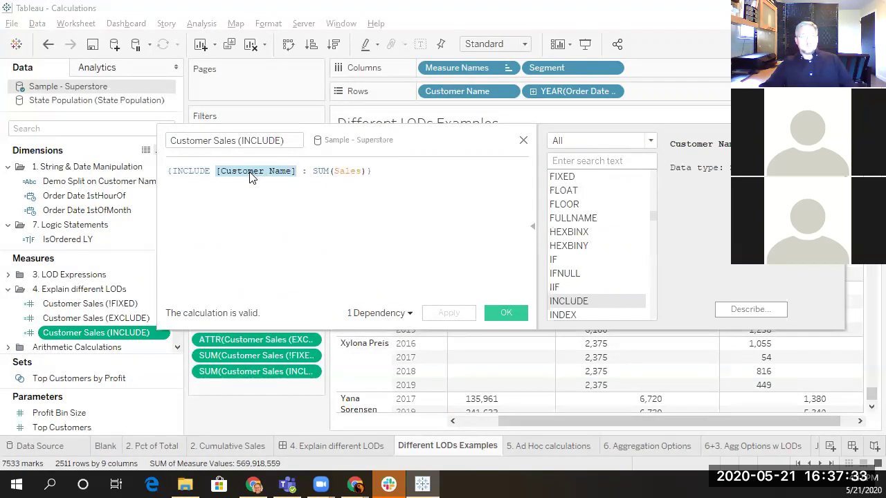
pyautogui.click(392, 170)
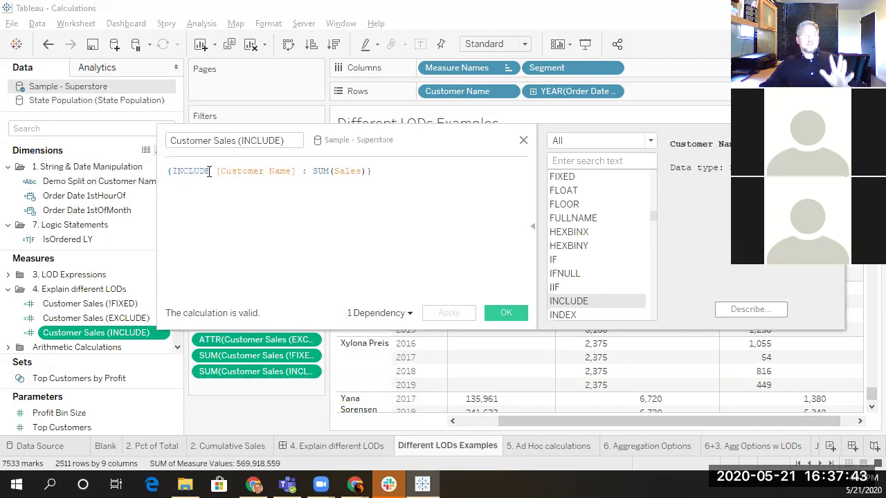
pyautogui.click(523, 143)
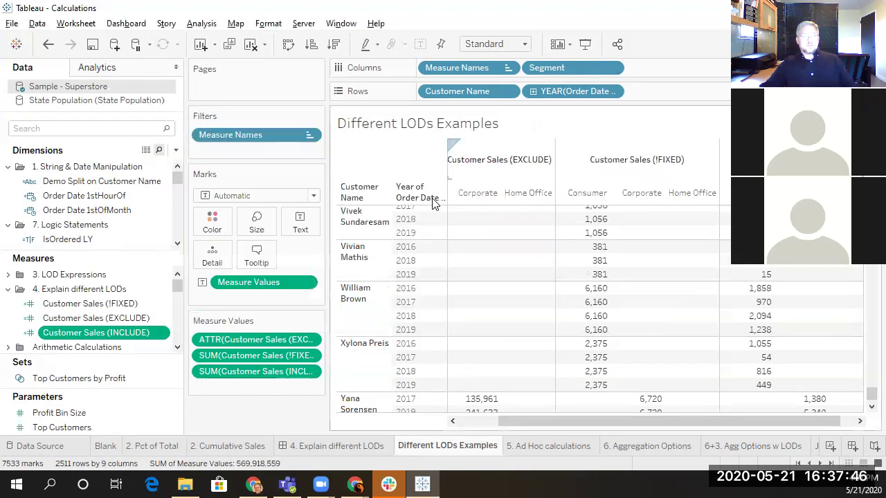
# Open the Customer Sales (EXCLUDE) calculation, examine its EXCLUDE keyword, Customer Name dimension and SUM(Sales) expression, and close it without changes
pyautogui.rightClick(162, 323)
pyautogui.click(216, 87)
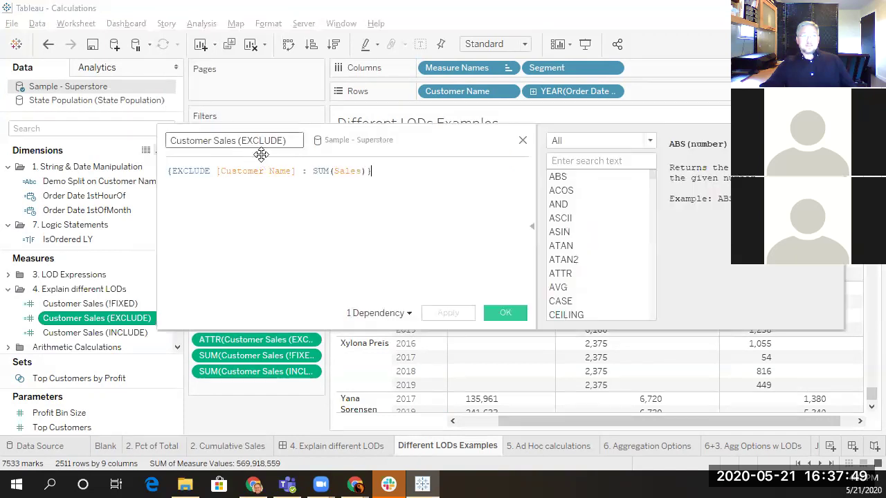
pyautogui.doubleClick(190, 171)
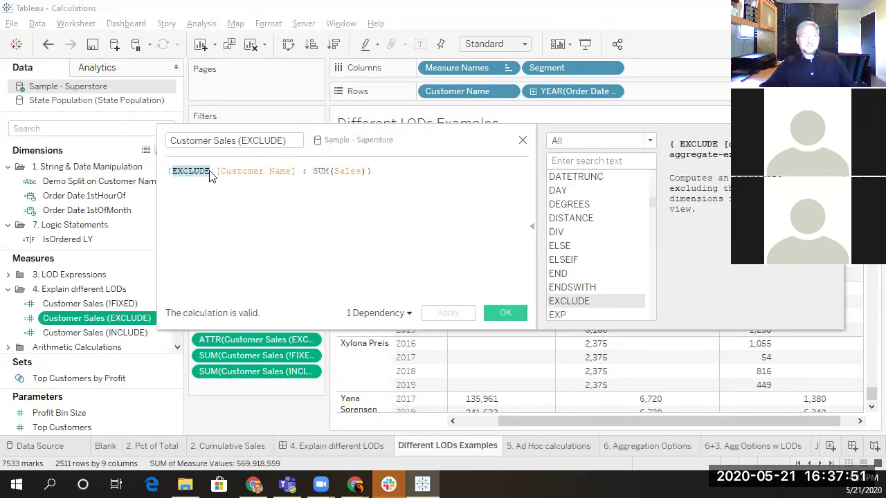
pyautogui.click(387, 177)
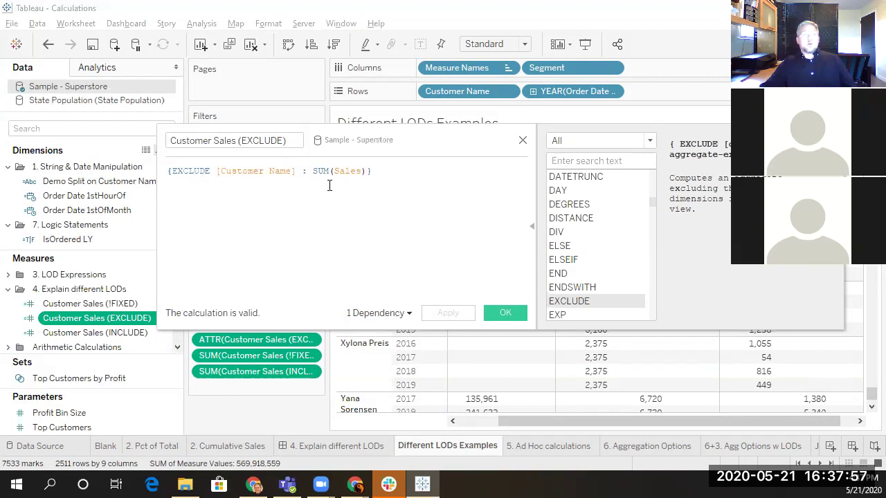
pyautogui.doubleClick(245, 173)
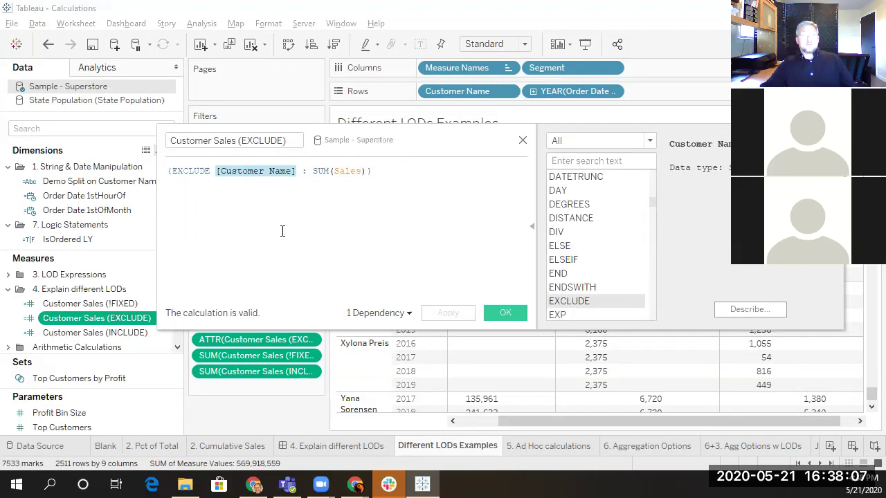
pyautogui.moveTo(314, 173); pyautogui.dragTo(362, 171)
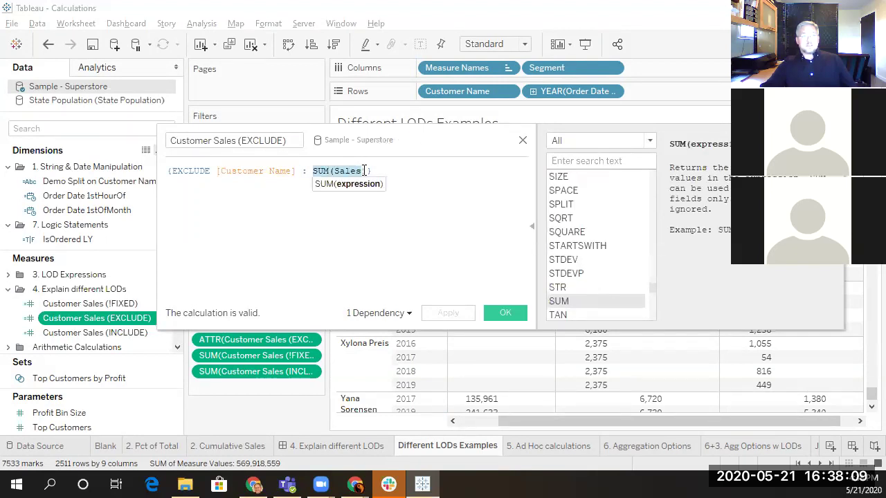
pyautogui.click(367, 175)
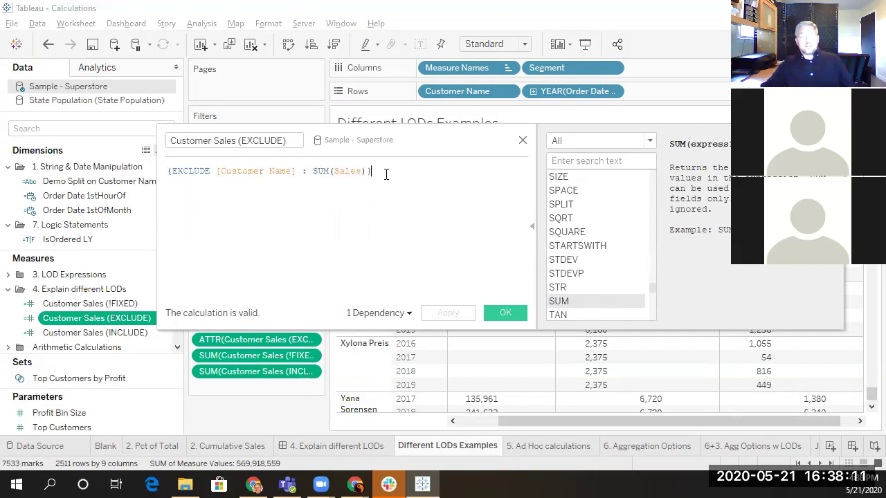
pyautogui.click(251, 173)
pyautogui.click(385, 173)
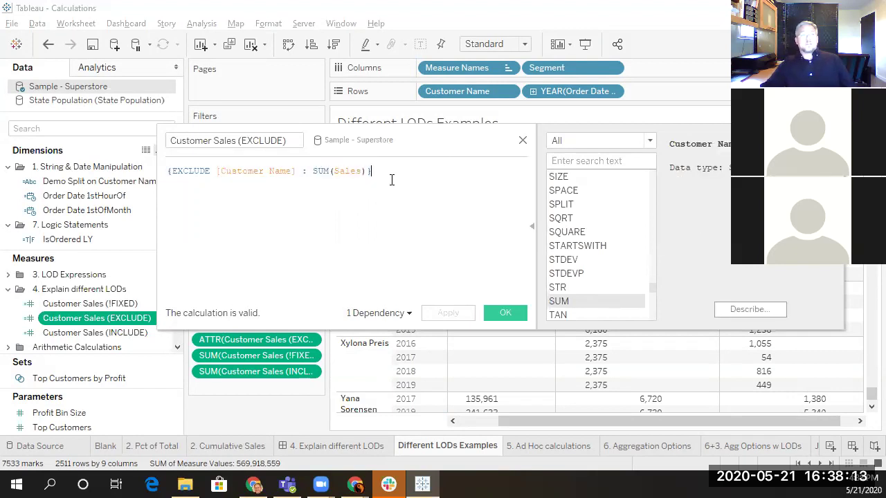
pyautogui.click(523, 140)
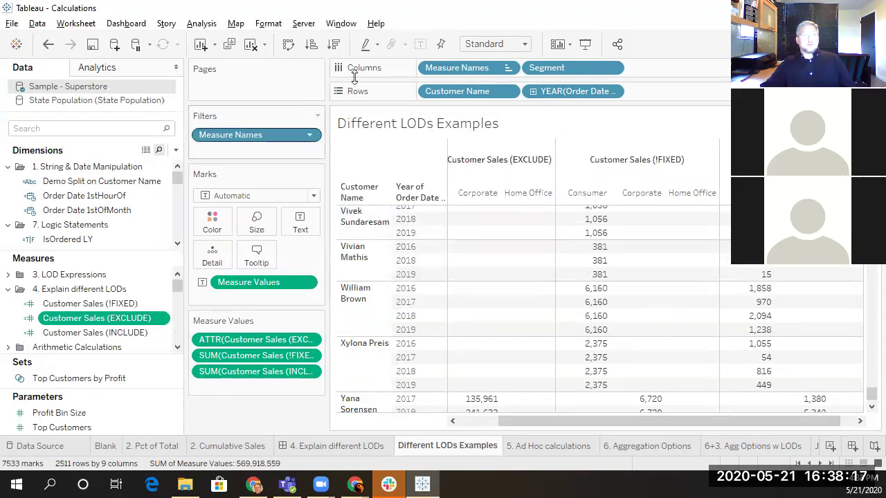
# In presentation mode, reorder the table's measure columns to Customer Sales (!FIXED), Customer Sales (INCLUDE), Customer Sales (EXCLUDE), starting from the first customer
pyautogui.click(585, 47)
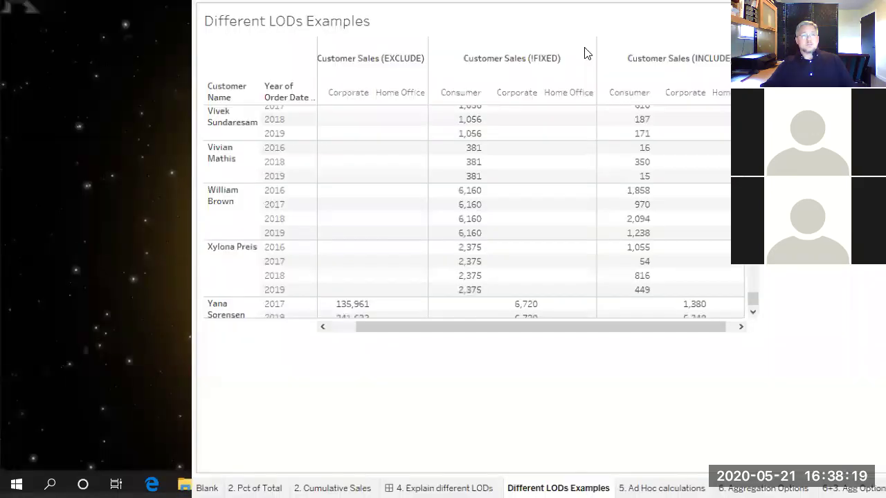
pyautogui.scroll(5, 142, 260)
pyautogui.scroll(15, 141, 260)
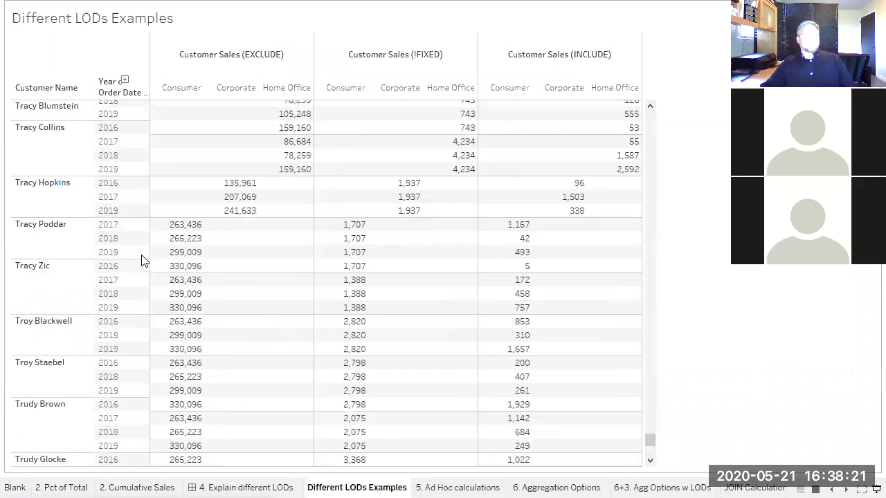
pyautogui.moveTo(648, 418); pyautogui.dragTo(651, 79)
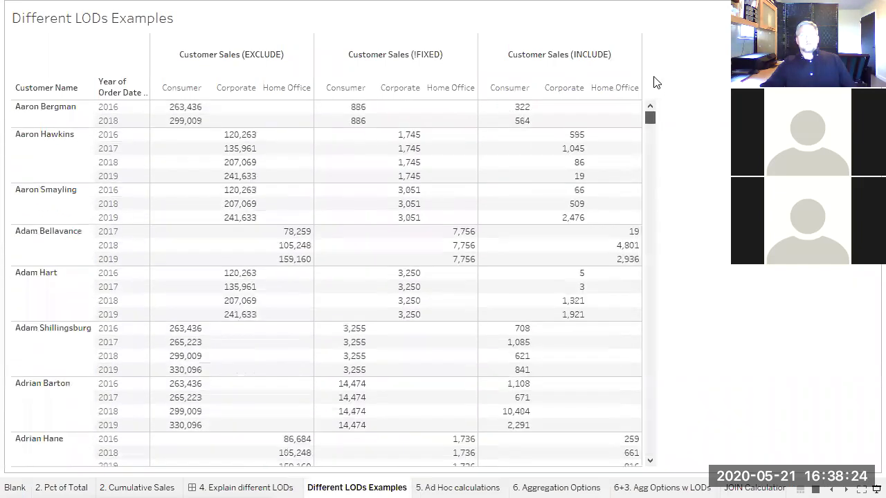
pyautogui.click(214, 56)
pyautogui.moveTo(381, 56); pyautogui.dragTo(205, 63)
pyautogui.moveTo(519, 60); pyautogui.dragTo(349, 76)
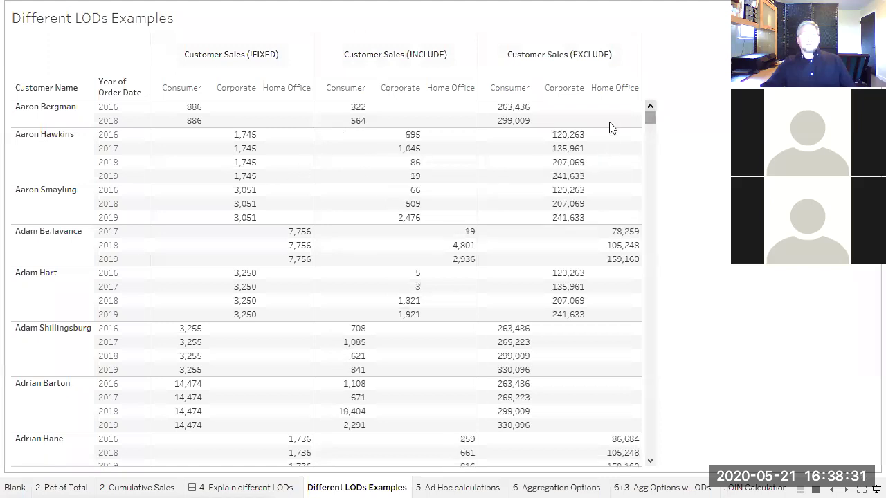
# Highlight the first customer's rows and sum the 2016 and 2018 INCLUDE values to compare them with the FIXED value
pyautogui.click(53, 110)
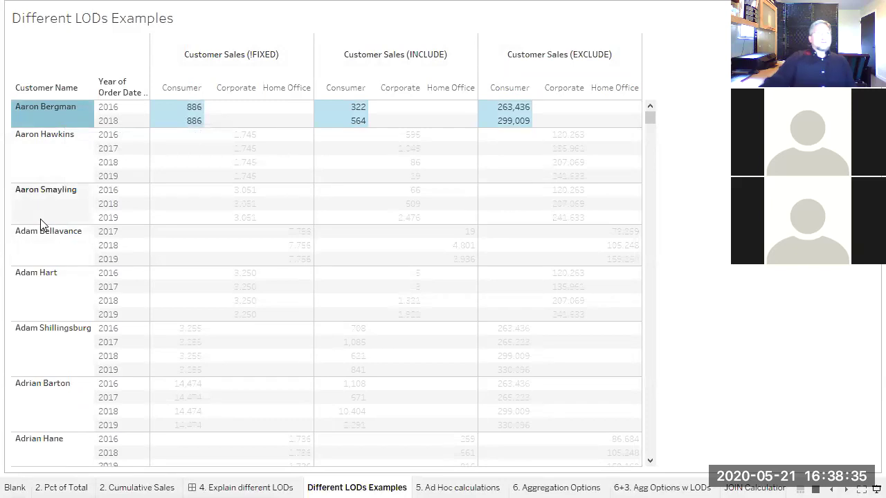
pyautogui.moveTo(191, 118)
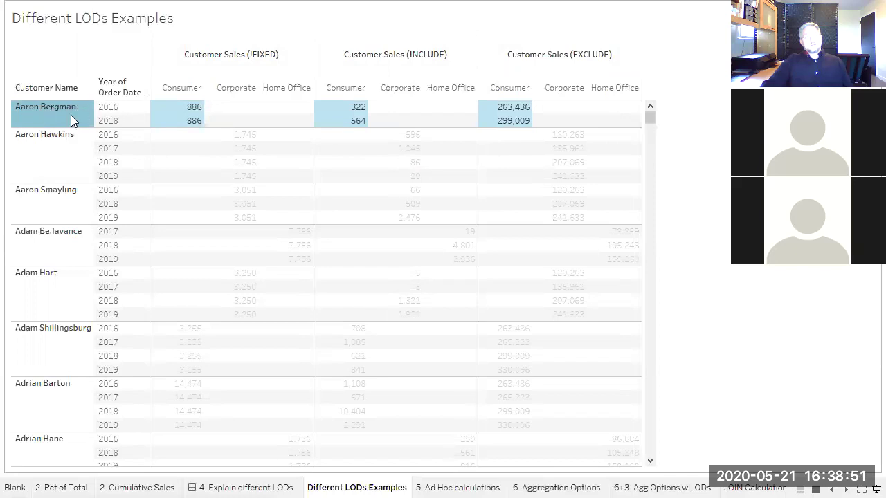
pyautogui.moveTo(29, 112)
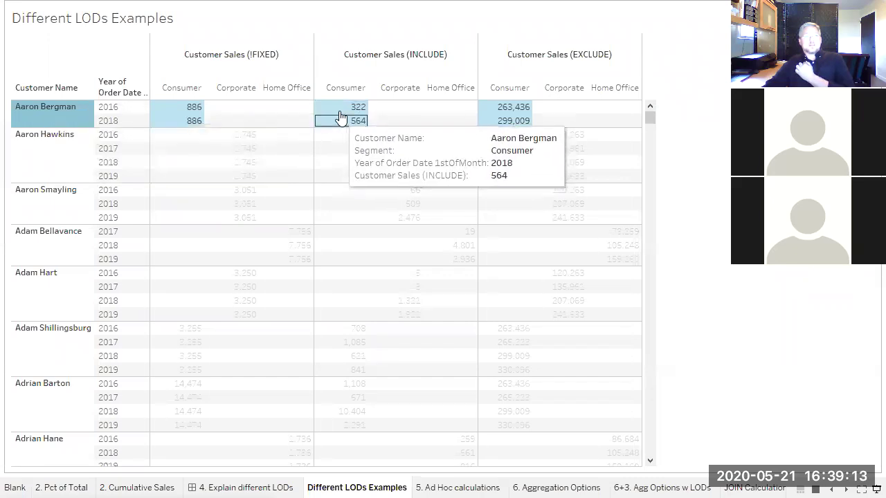
pyautogui.moveTo(341, 113)
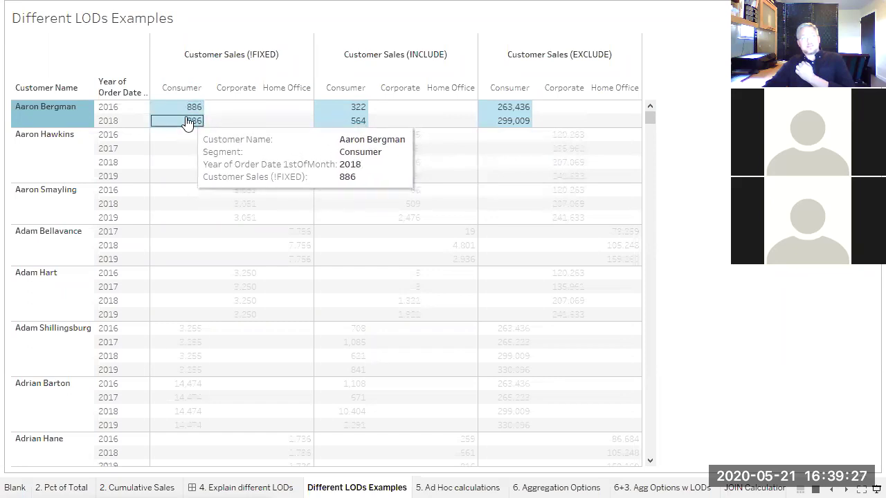
pyautogui.click(339, 108)
pyautogui.keyDown('ctrl'); pyautogui.click(337, 122); pyautogui.keyUp('ctrl')
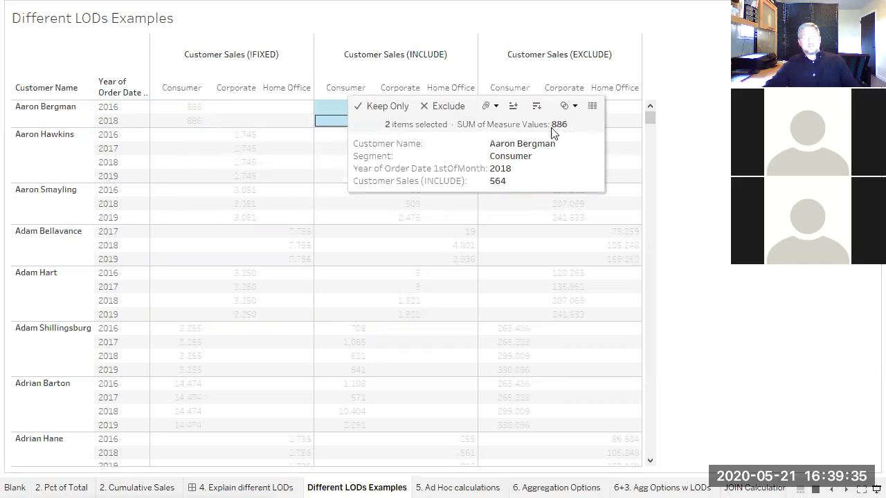
pyautogui.click(335, 122)
pyautogui.click(336, 122)
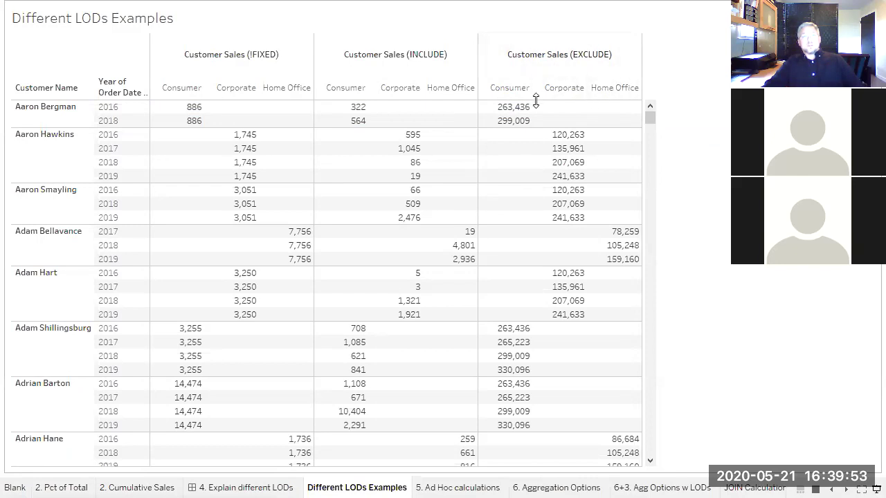
# Inspect the first customer's 2016 Customer Sales (EXCLUDE) value in the Consumer segment, and clear the selection
pyautogui.moveTo(515, 113)
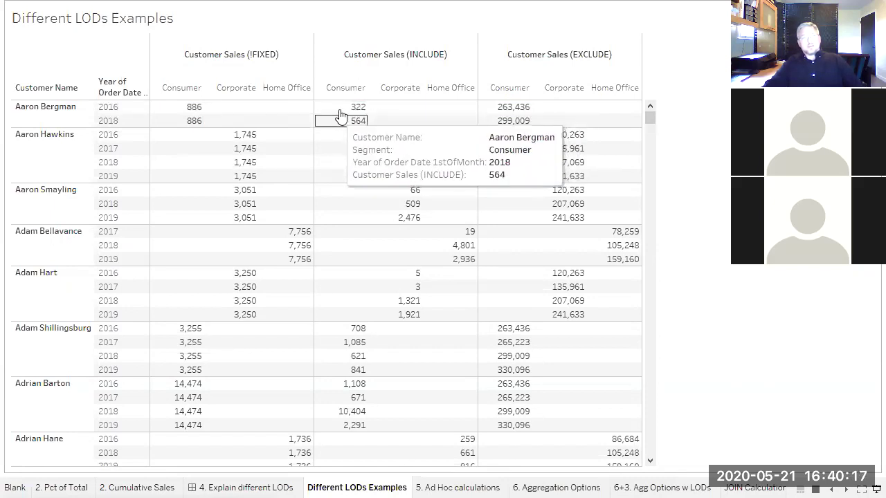
pyautogui.click(511, 111)
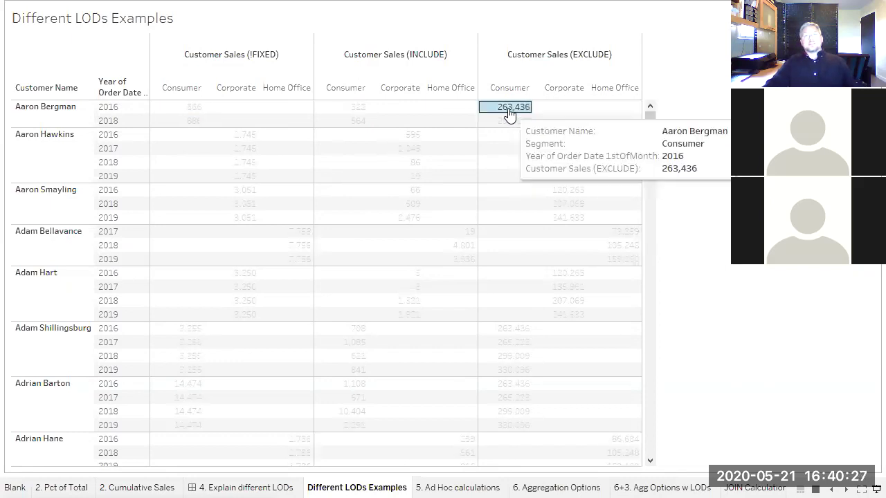
pyautogui.click(510, 111)
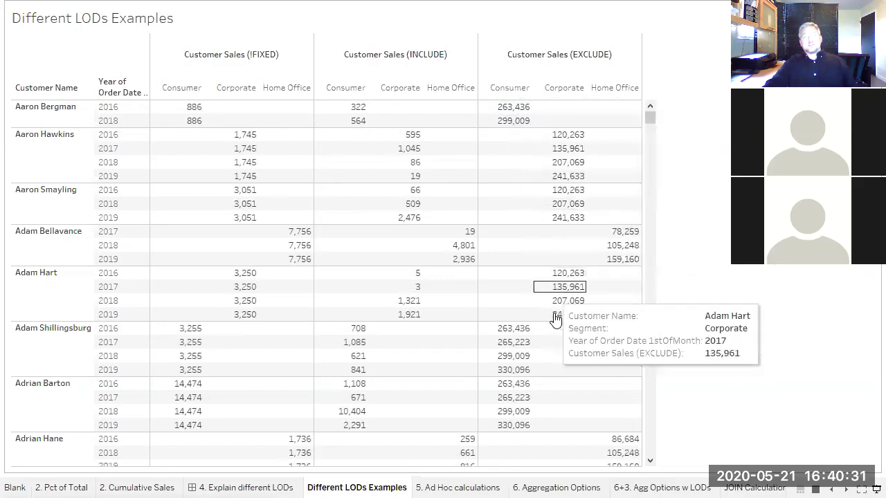
# Highlight the first customer and another Consumer-segment customer together, compare their EXCLUDE values year by year, and leave presentation mode
pyautogui.scroll(-2, 477, 279)
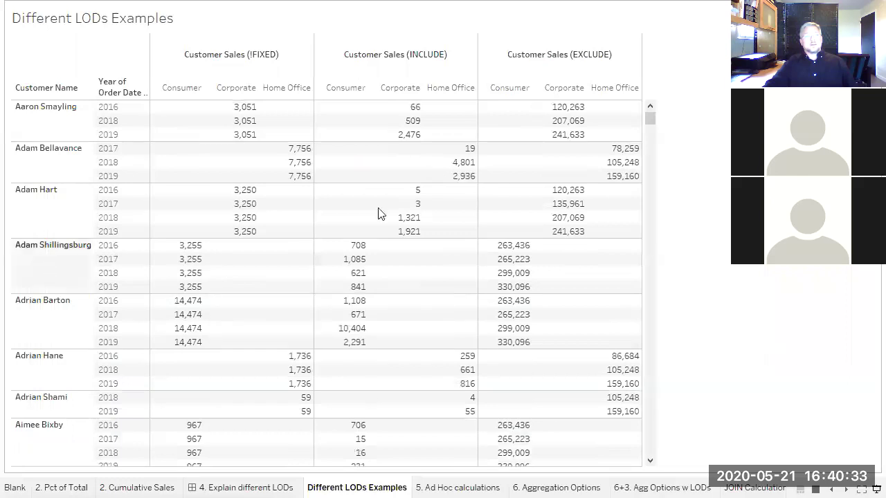
pyautogui.click(36, 253)
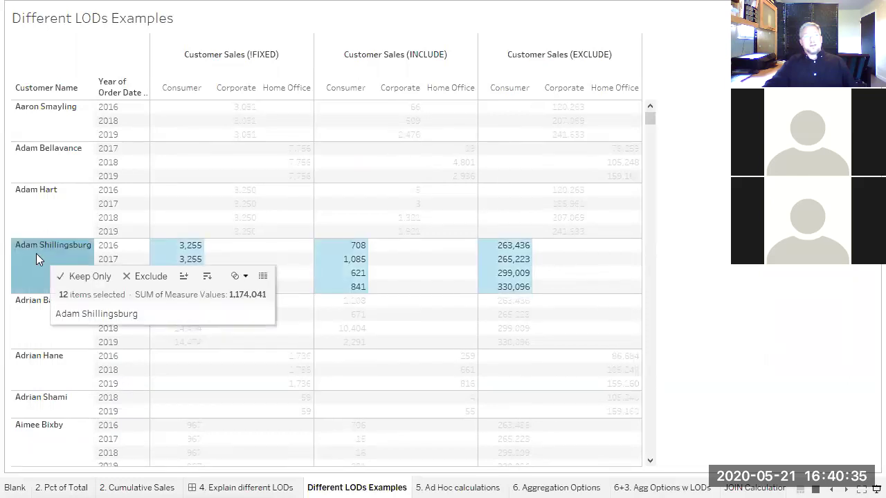
pyautogui.scroll(1, 99, 256)
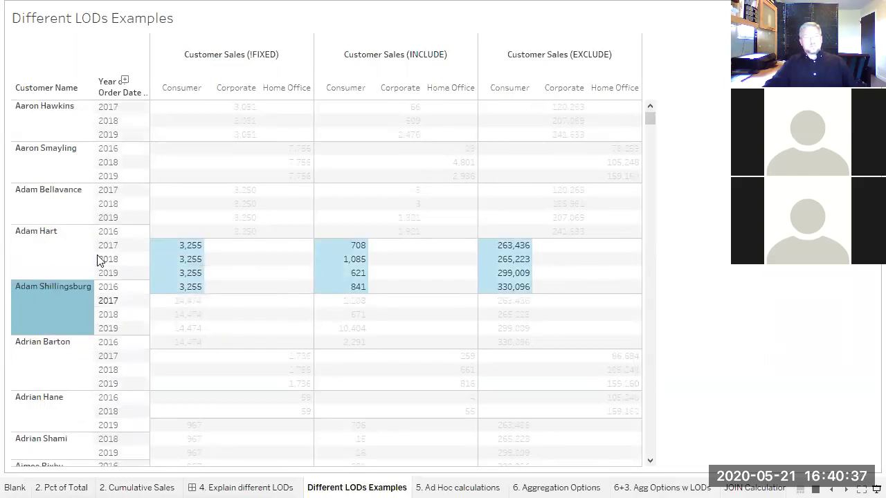
pyautogui.scroll(1, 136, 249)
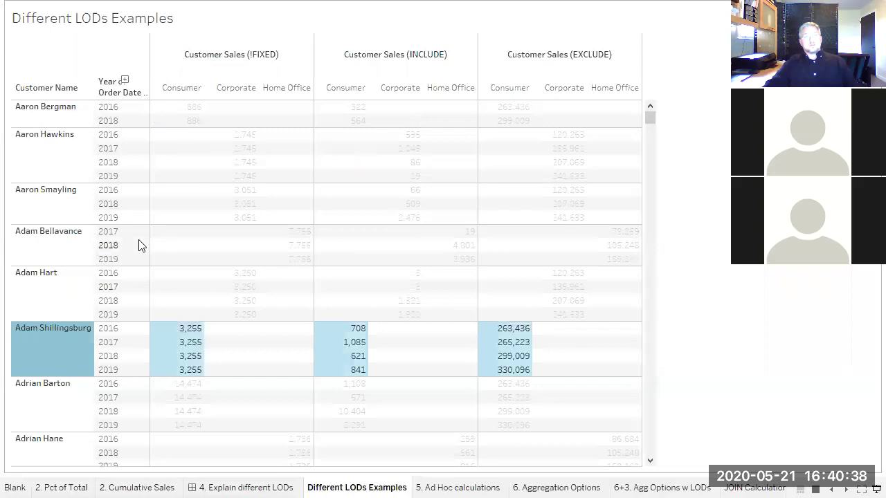
pyautogui.keyDown('ctrl'); pyautogui.click(58, 118); pyautogui.keyUp('ctrl')
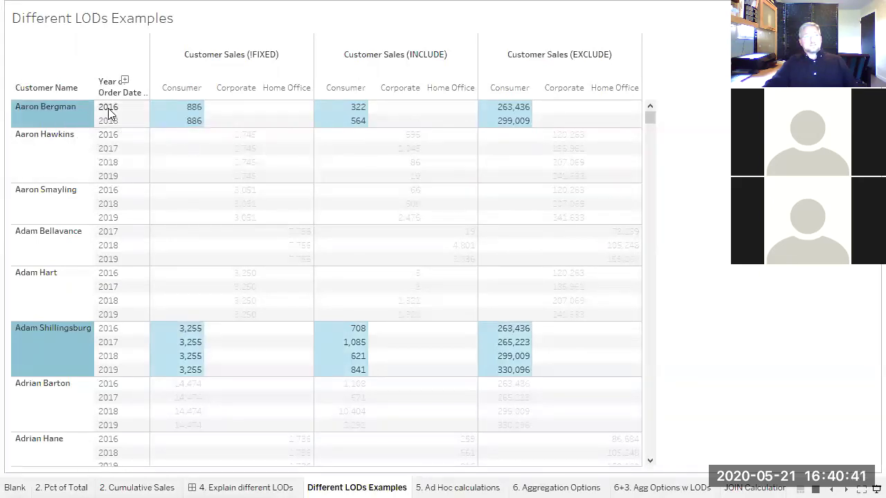
pyautogui.moveTo(504, 118)
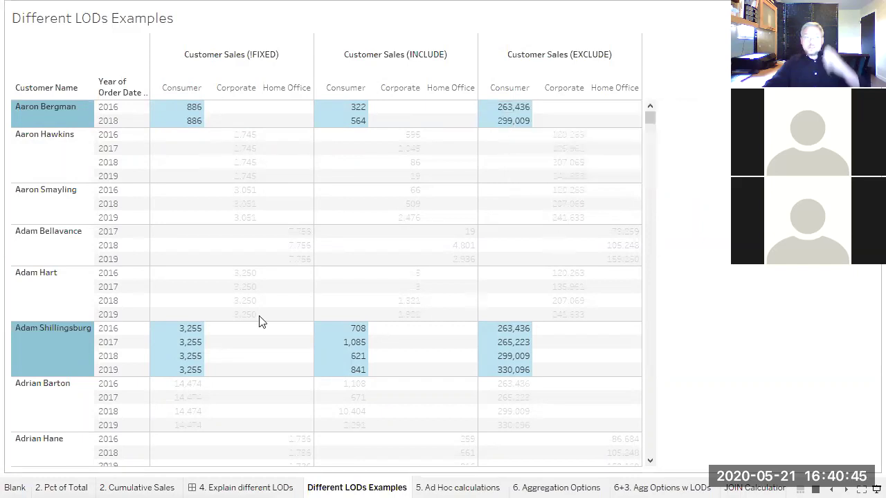
pyautogui.moveTo(520, 350)
pyautogui.moveTo(512, 333)
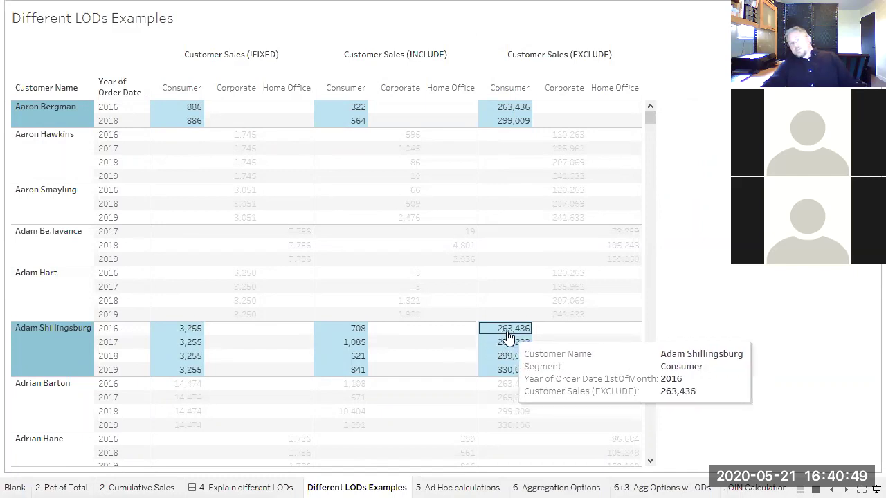
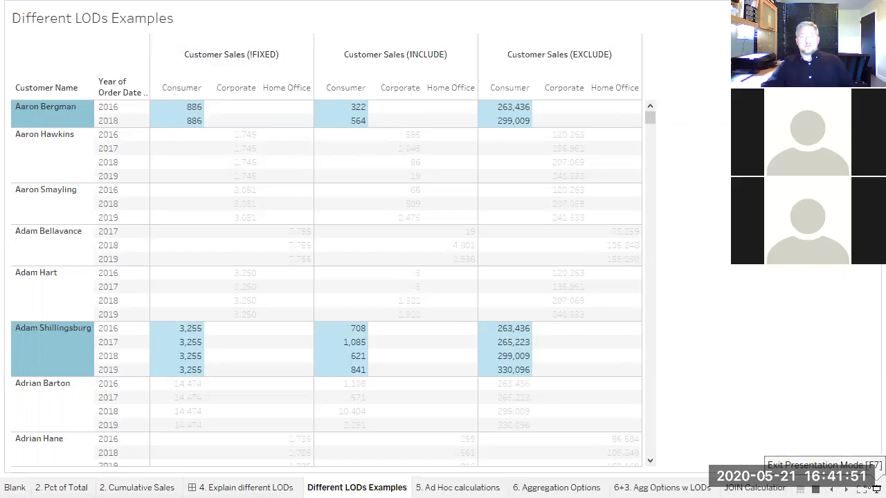
pyautogui.click(876, 487)
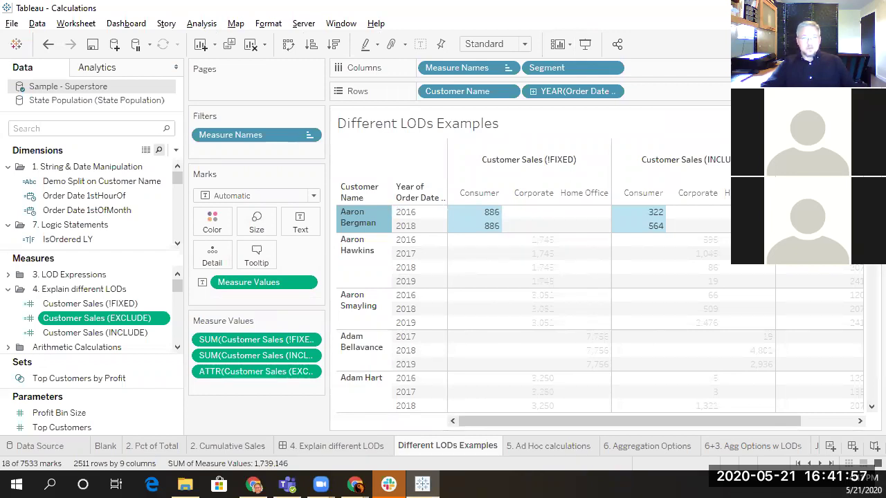
# Switch to Chrome and copy the line "Explain different types of LOD expressions" from the Calculations section of DesktopCA_ExamGuide.pdf
pyautogui.click(355, 484)
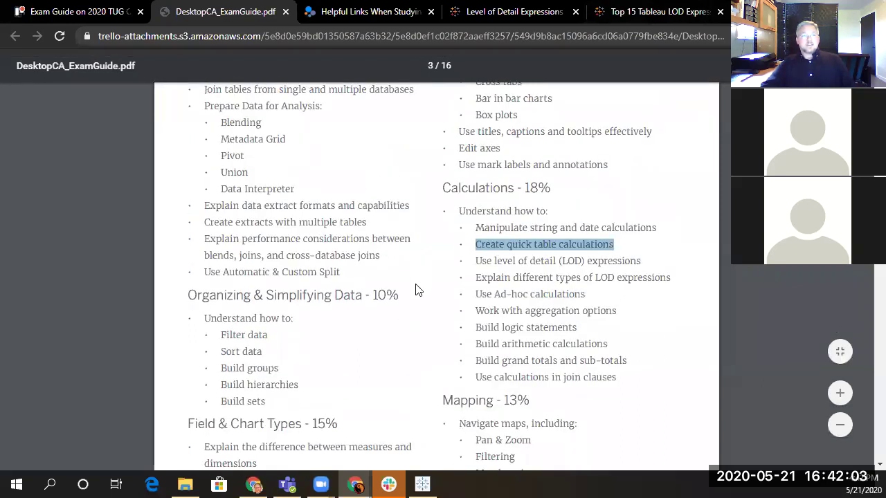
pyautogui.click(426, 312)
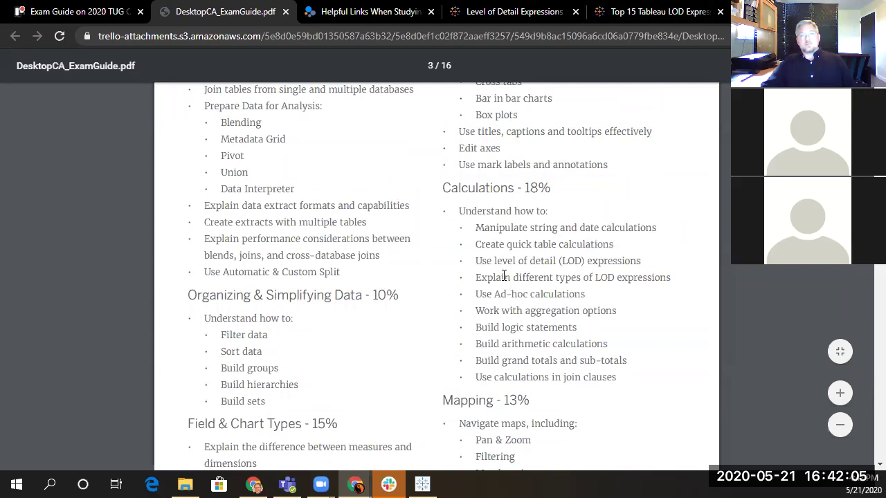
pyautogui.scroll(-1, 482, 220)
pyautogui.moveTo(477, 211); pyautogui.dragTo(667, 213)
pyautogui.hotkey('ctrl', 'c')
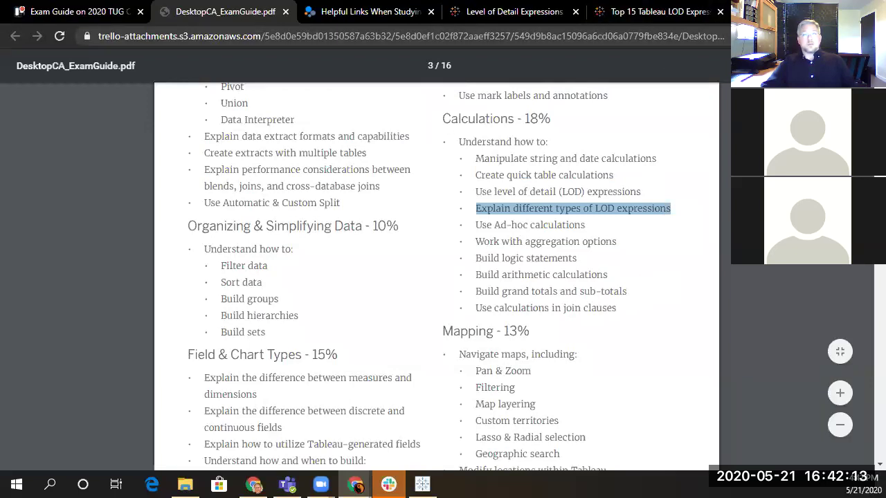
# Search Google in a new browser tab for the exact quoted phrase "Explain different types of LOD expressions"
pyautogui.hotkey('ctrl', 't')
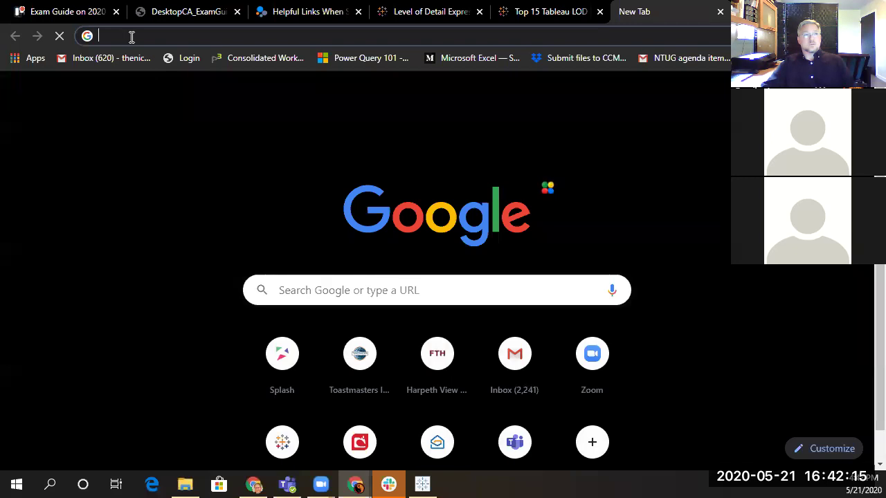
pyautogui.hotkey('ctrl', 'v')
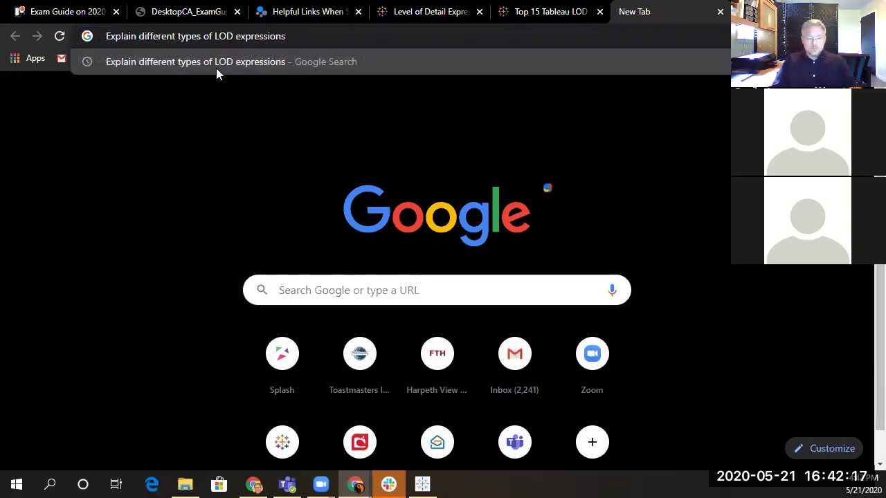
pyautogui.press('Home')
pyautogui.write('"')
pyautogui.press('End')
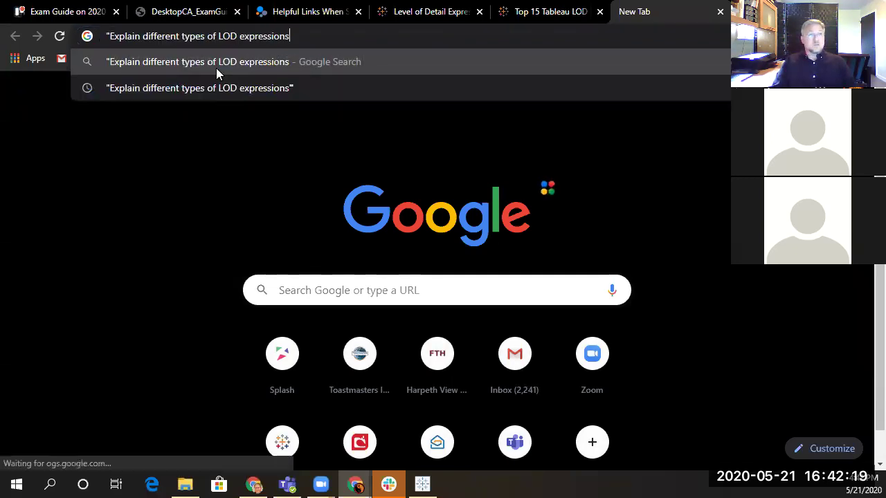
pyautogui.write('"')
pyautogui.press('Return')
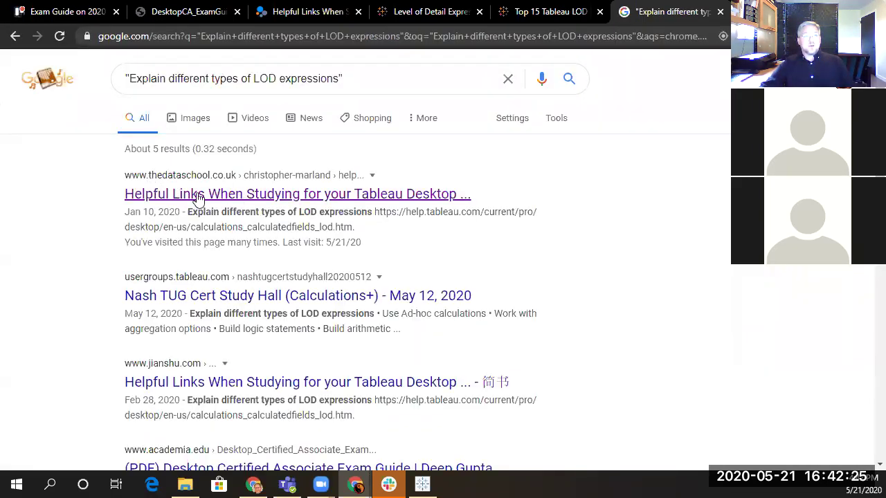
# Review the two LOD expression topics and their reference links on the already open Data School helpful links page
pyautogui.rightClick(255, 199)
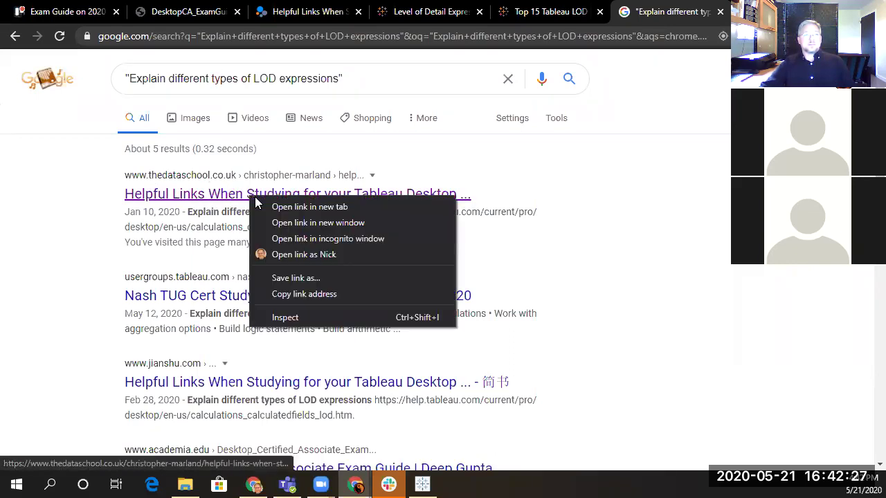
pyautogui.click(320, 14)
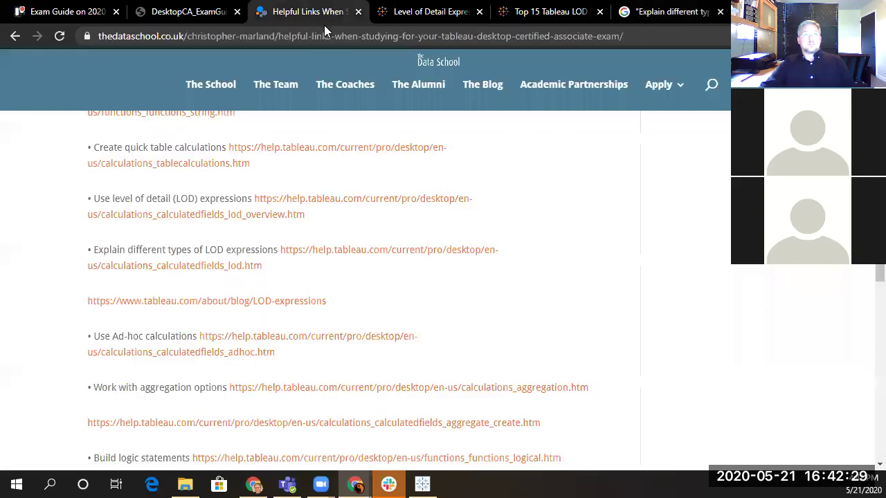
pyautogui.moveTo(96, 200); pyautogui.dragTo(249, 202)
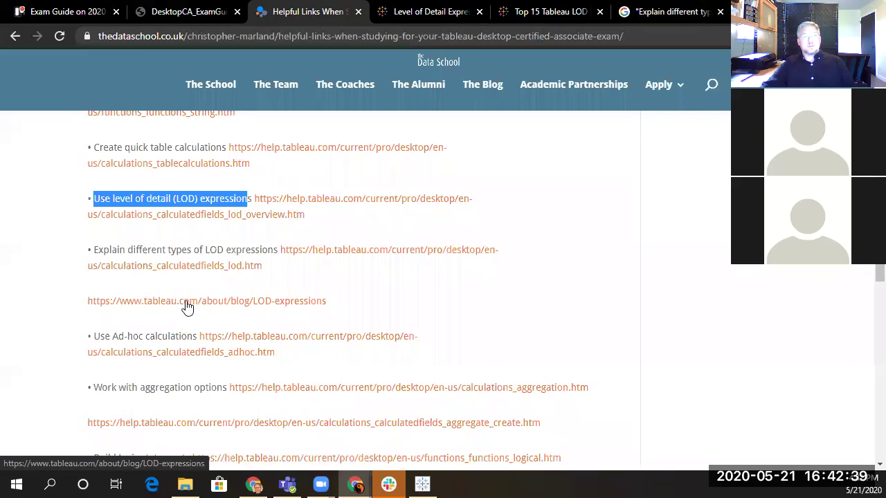
pyautogui.moveTo(95, 249); pyautogui.dragTo(280, 244)
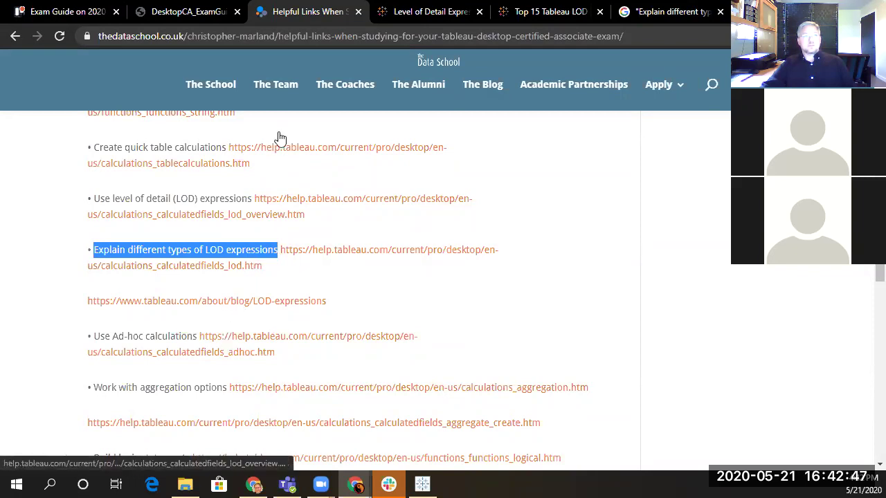
pyautogui.click(648, 36)
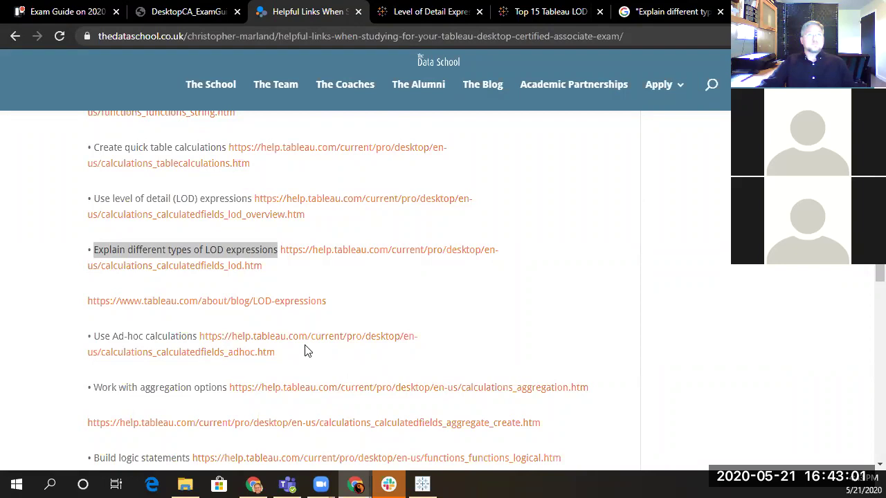
# Return to the exam guide PDF and highlight the "Use Ad-hoc calculations" topic under Calculations
pyautogui.click(188, 12)
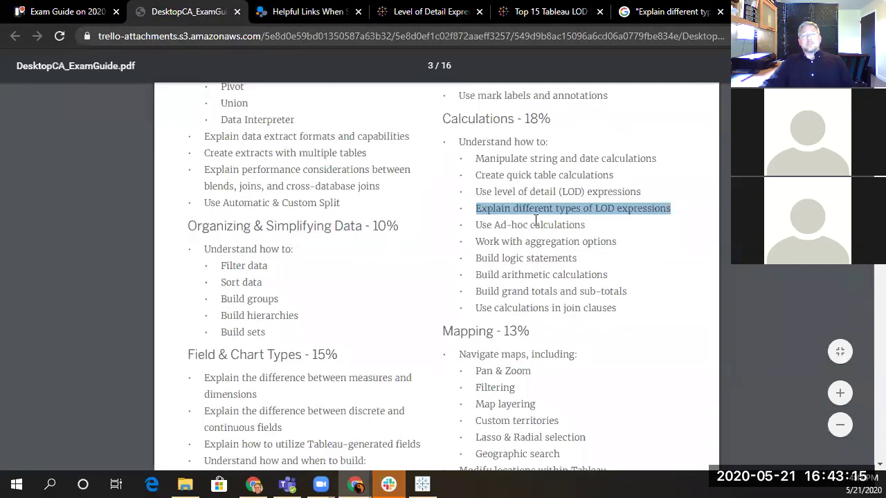
pyautogui.scroll(-3, 536, 214)
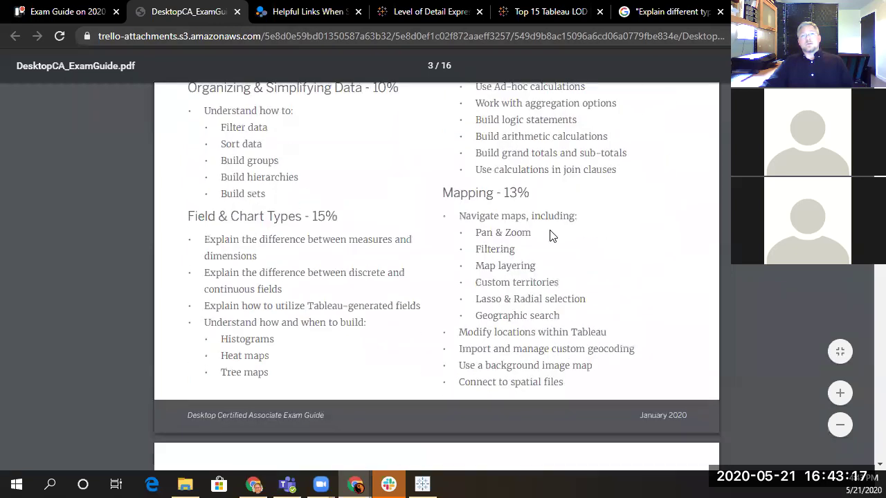
pyautogui.scroll(2, 550, 234)
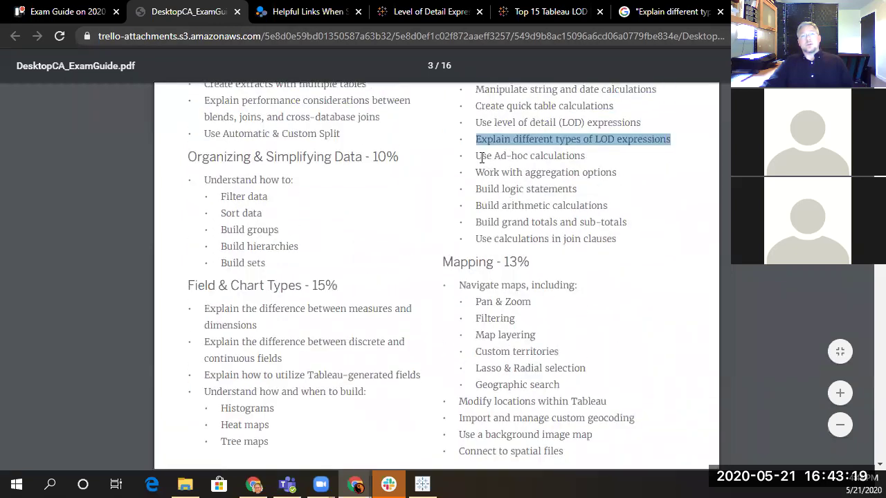
pyautogui.moveTo(476, 156); pyautogui.dragTo(586, 157)
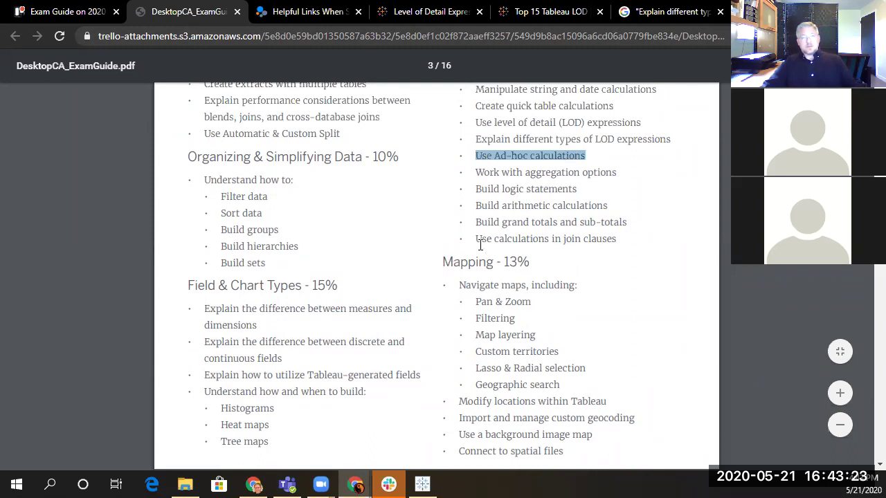
# Switch to Tableau, open the 5. Ad Hoc calculations sheet, and view the Customer Last Name and second measure expressions inline without changing them
pyautogui.hotkey('alt', 'Tab')
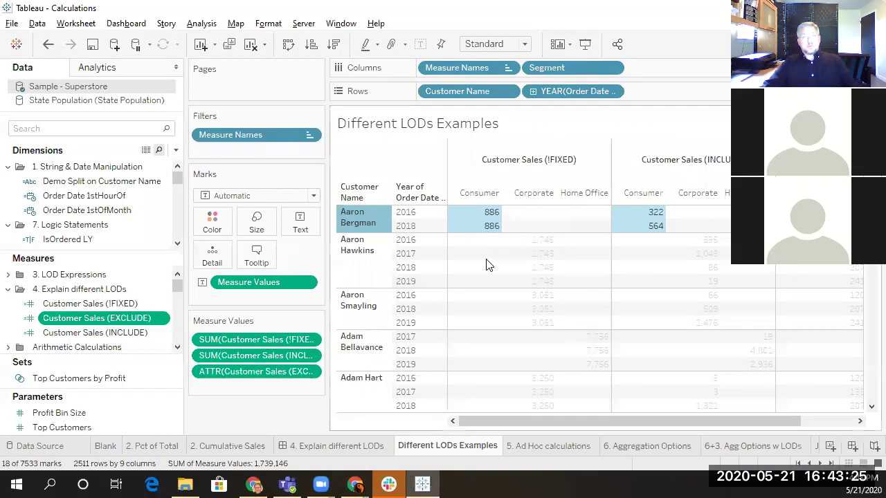
pyautogui.click(542, 447)
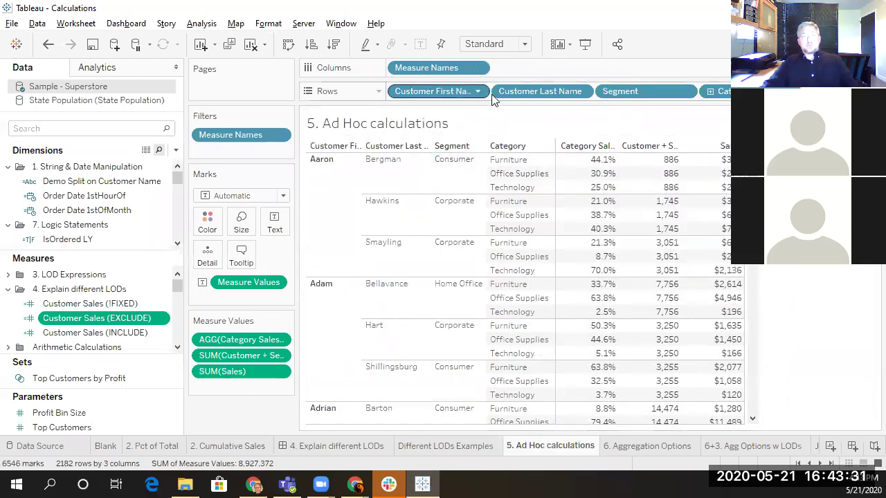
pyautogui.doubleClick(539, 93)
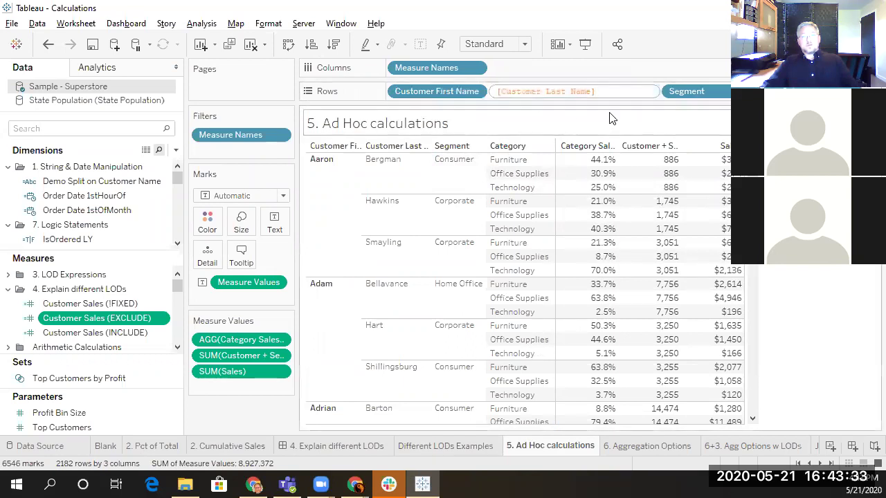
pyautogui.press('Escape')
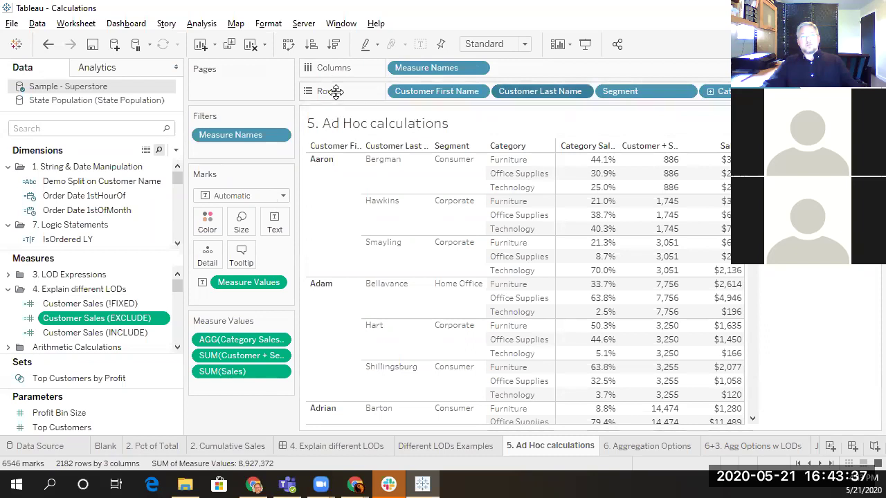
pyautogui.doubleClick(231, 357)
pyautogui.press('Escape')
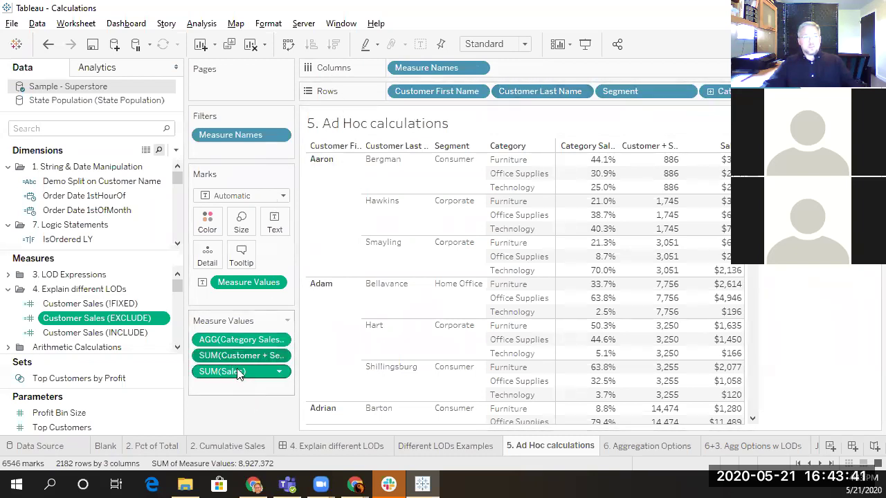
# Change the Customer Last Name row field inline to the ad hoc calculation "LastName: " + [Customer Last Name]
pyautogui.doubleClick(542, 93)
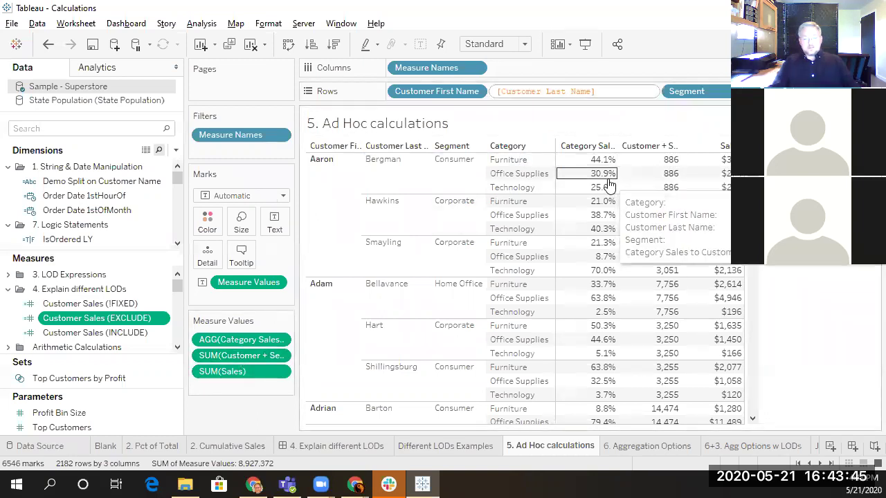
pyautogui.press('Home')
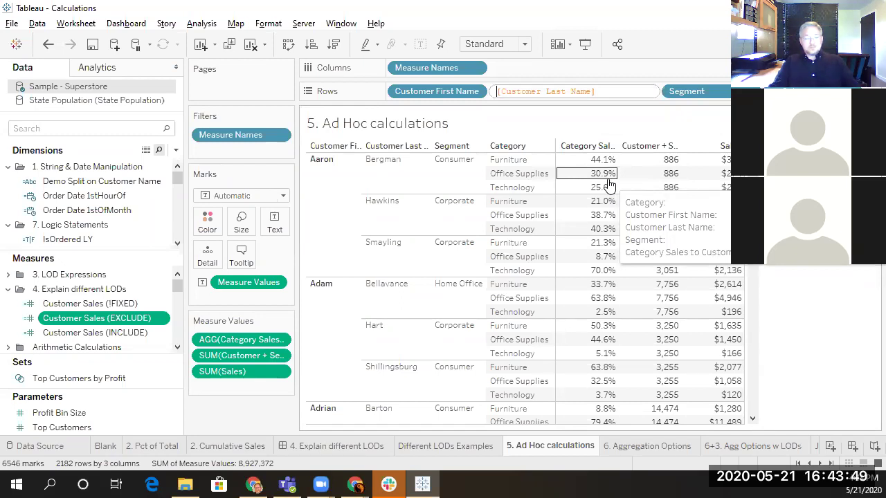
pyautogui.write('"LastName')
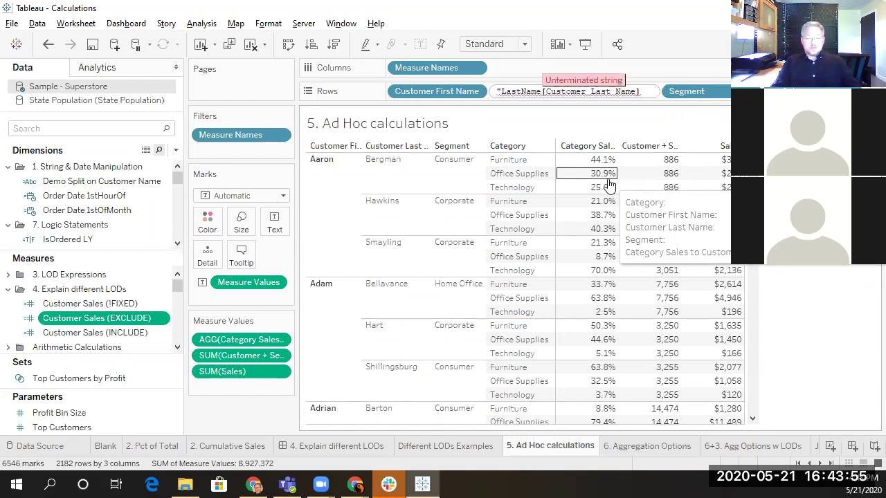
pyautogui.write(': " ')
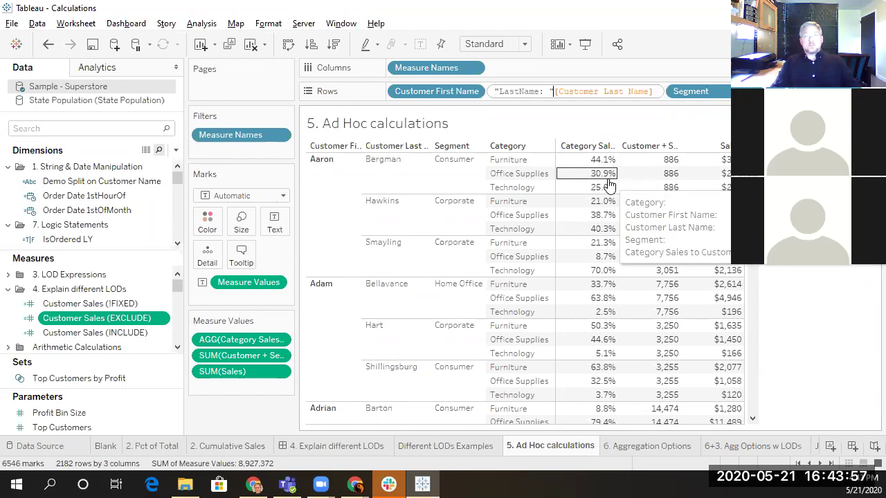
pyautogui.write('+')
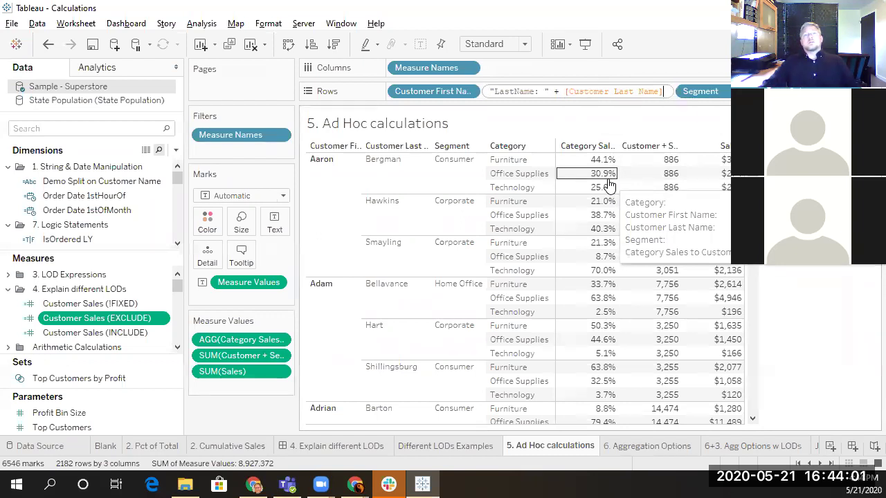
pyautogui.press('Return')
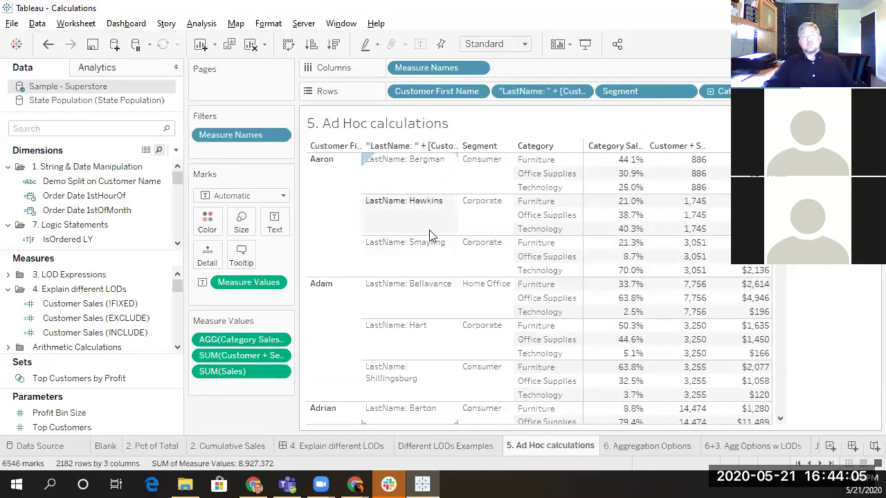
# Name the ad hoc last-name calculation with a leading comment line //LN-Customer, and save it as a field among the Dimensions
pyautogui.doubleClick(511, 90)
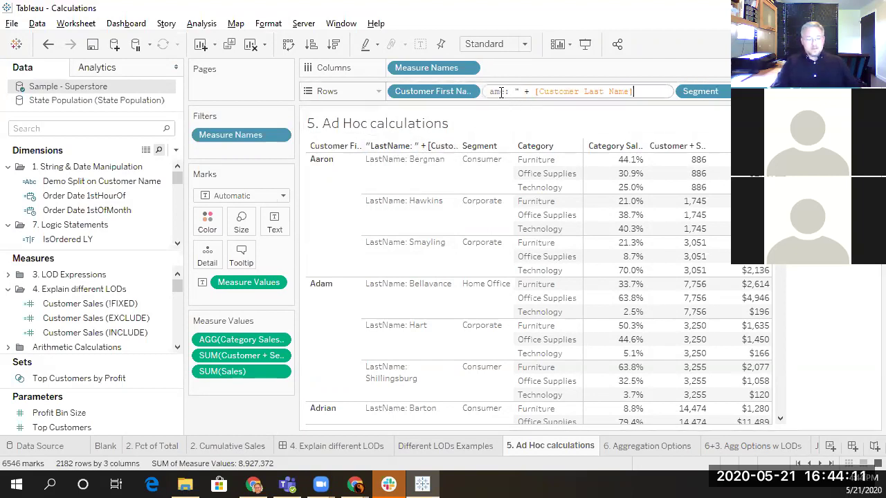
pyautogui.press('Home')
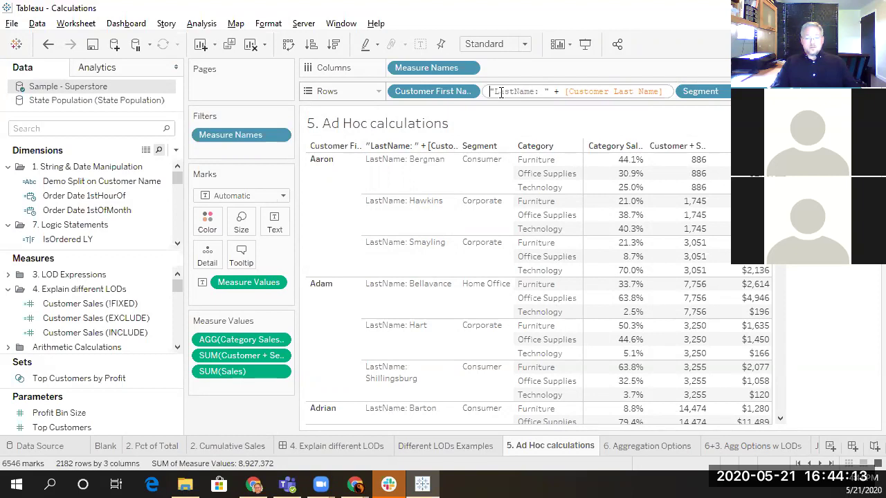
pyautogui.write('//')
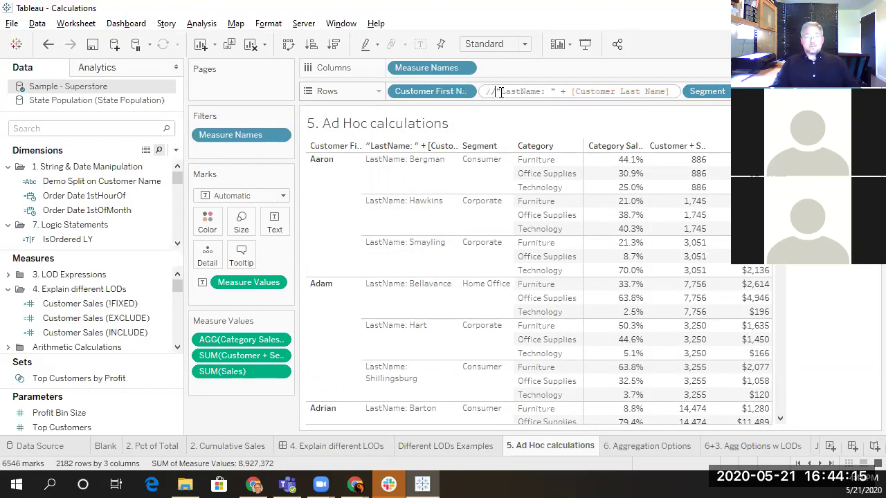
pyautogui.write('I')
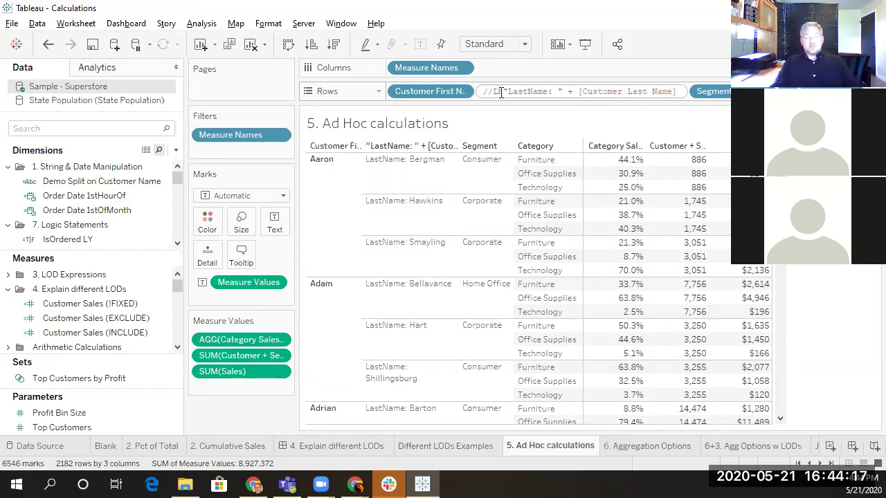
pyautogui.write('N-Customer')
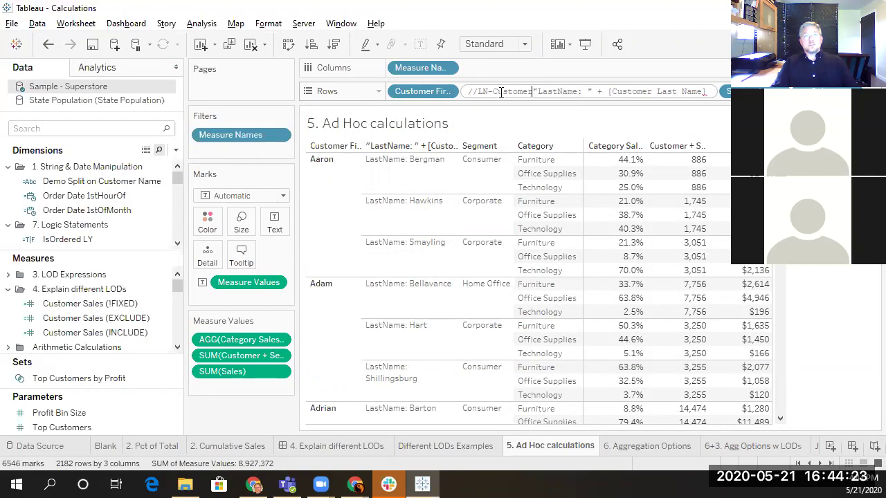
pyautogui.hotkey('shift', 'Return')
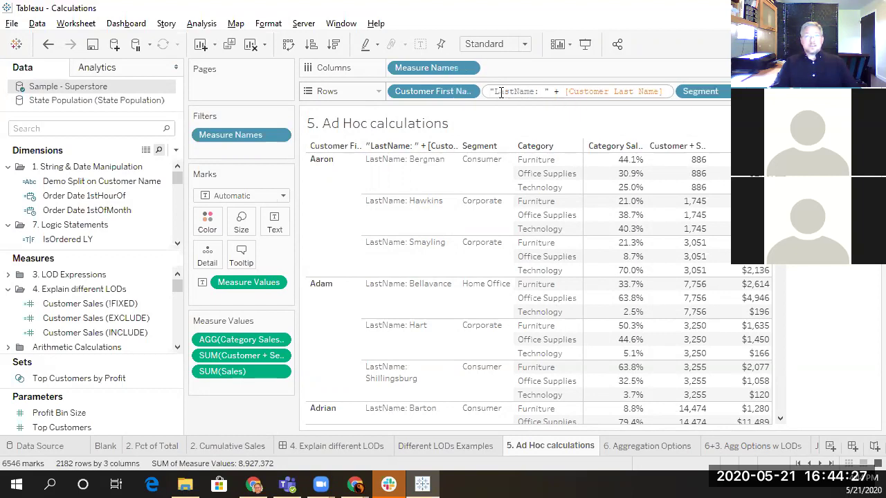
pyautogui.press('Return')
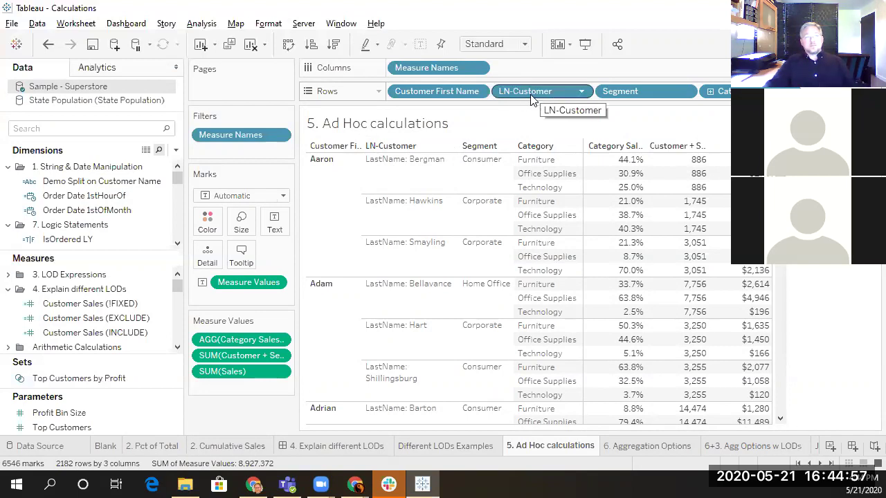
pyautogui.moveTo(520, 97); pyautogui.dragTo(74, 198)
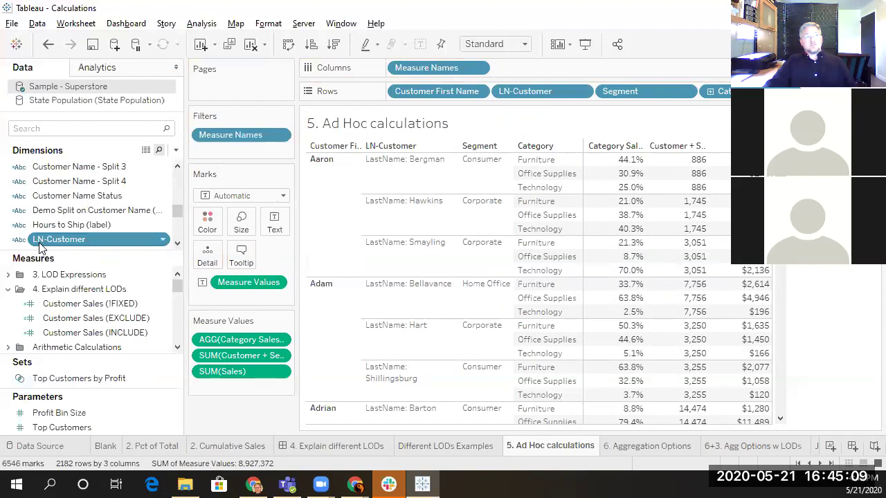
# Try adding LN-Customer again as a row field, and view its saved formula in the calculation editor without changing it
pyautogui.doubleClick(131, 240)
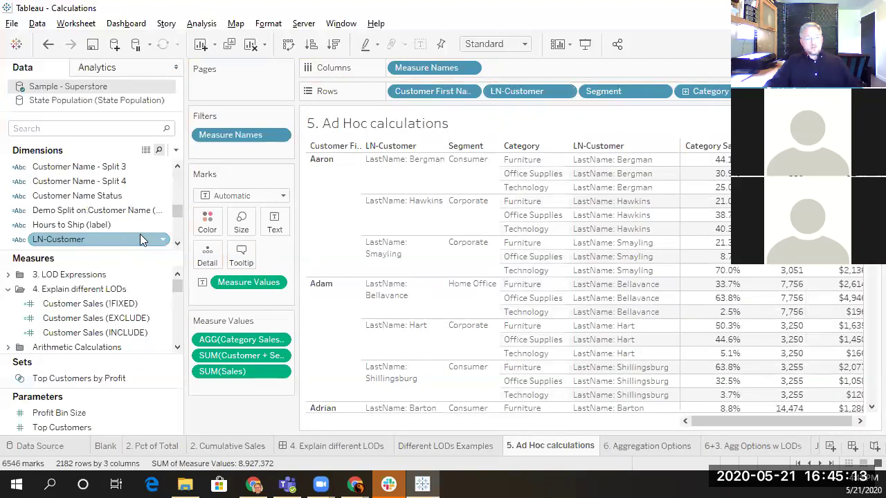
pyautogui.click(161, 243)
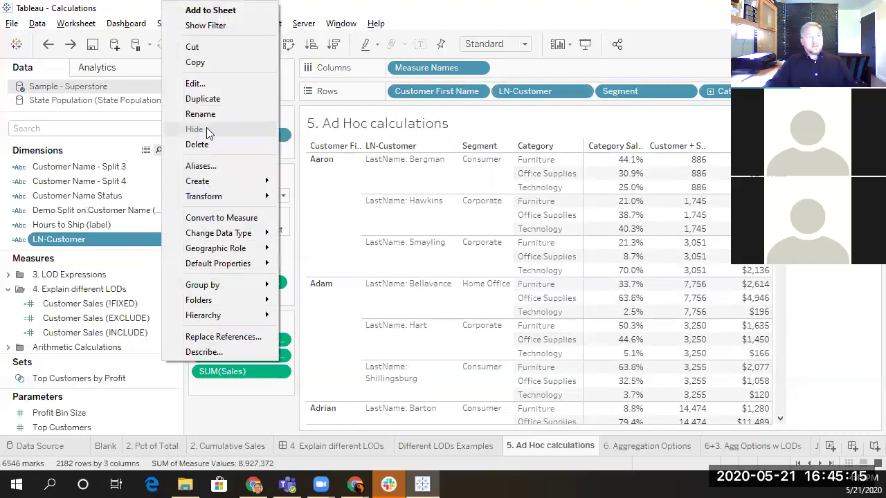
pyautogui.click(202, 83)
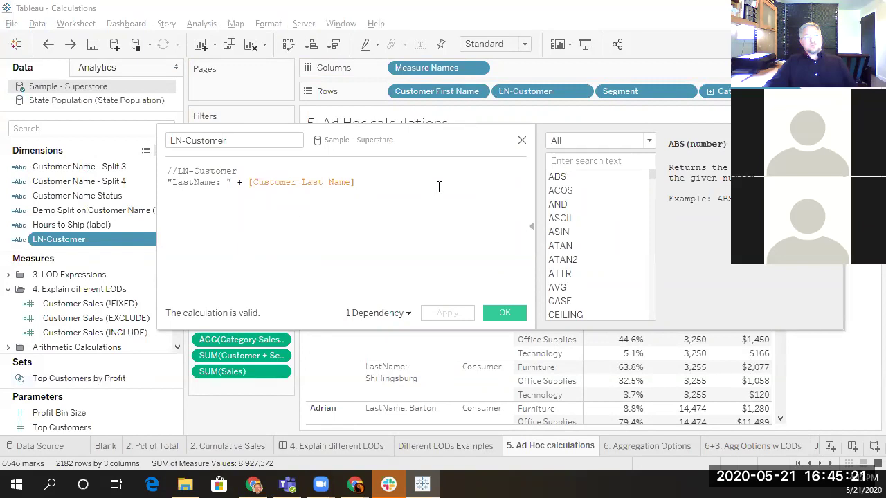
pyautogui.click(521, 142)
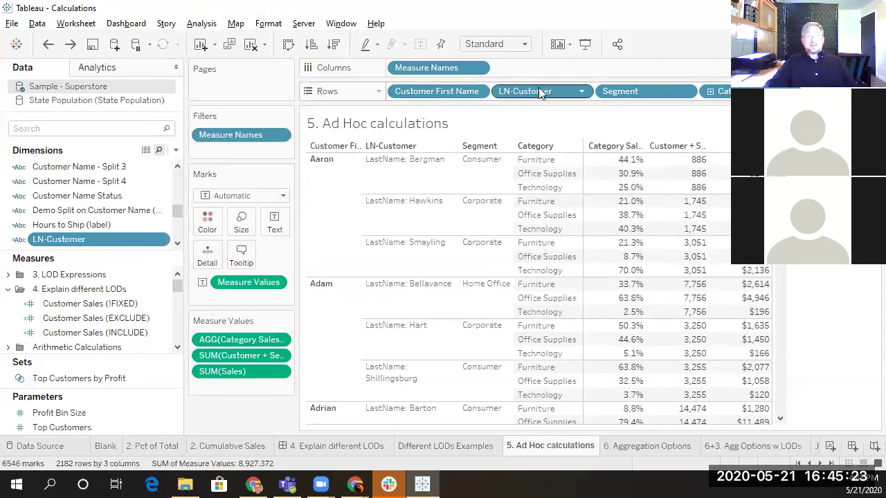
pyautogui.click(581, 92)
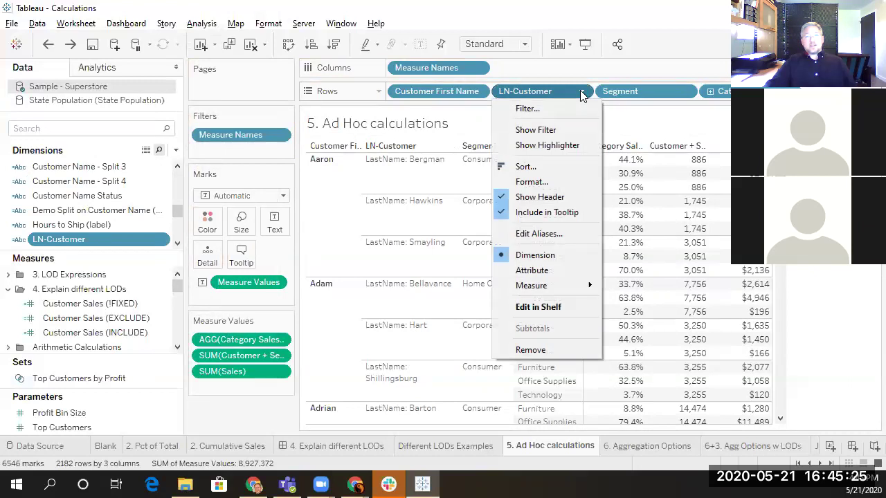
pyautogui.click(541, 21)
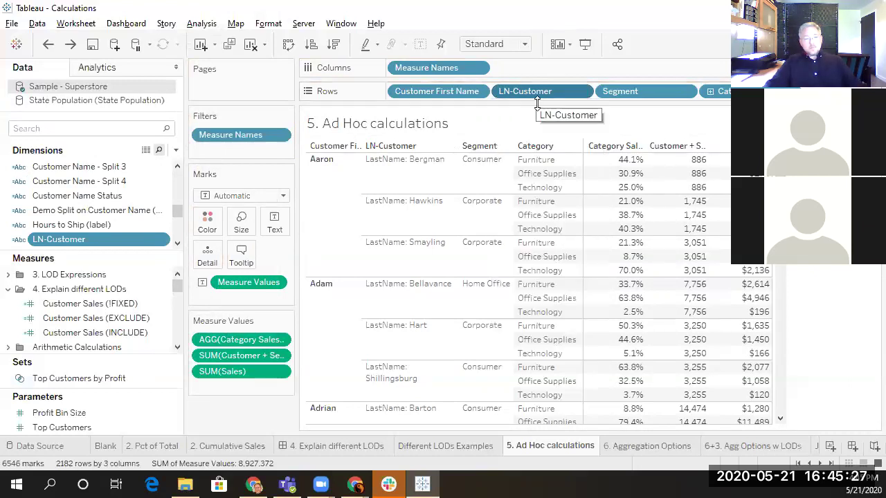
# Return to the exam guide PDF and mark the "Use calculations in join clauses" and "Work with aggregation options" topics under Calculations
pyautogui.hotkey('alt', 'Tab')
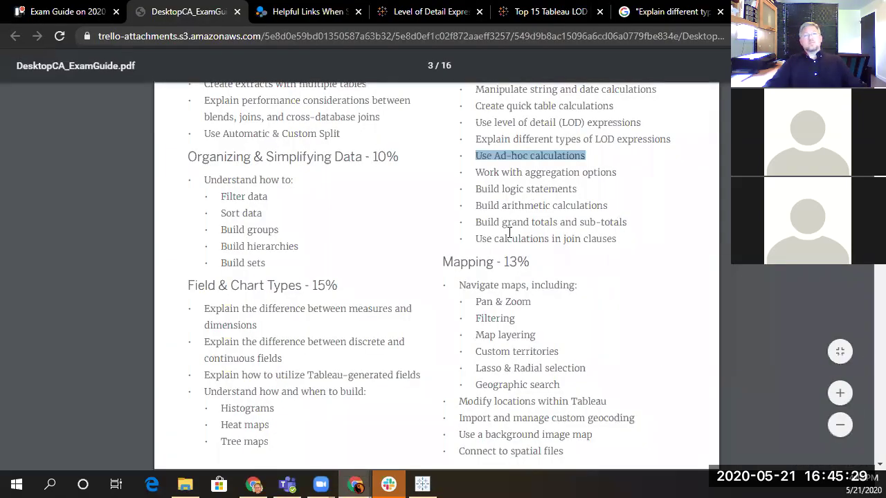
pyautogui.moveTo(478, 239); pyautogui.dragTo(620, 235)
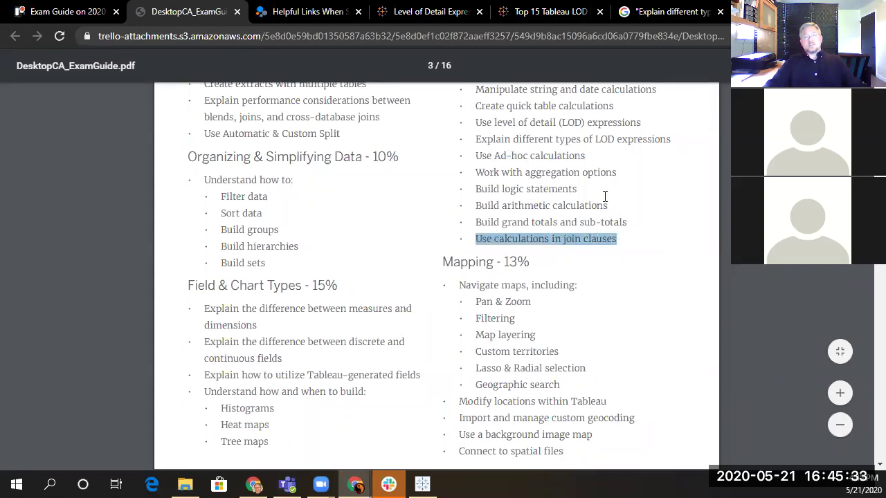
pyautogui.click(504, 174)
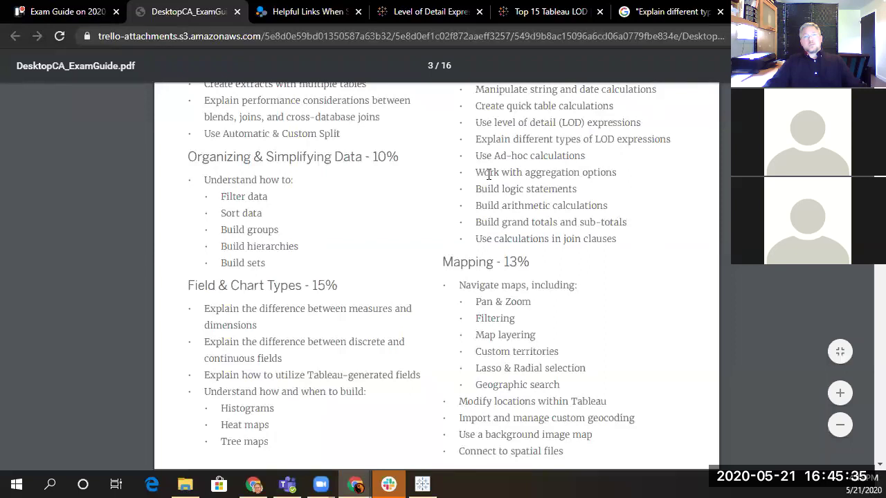
pyautogui.moveTo(477, 174); pyautogui.dragTo(616, 172)
pyautogui.click(615, 170)
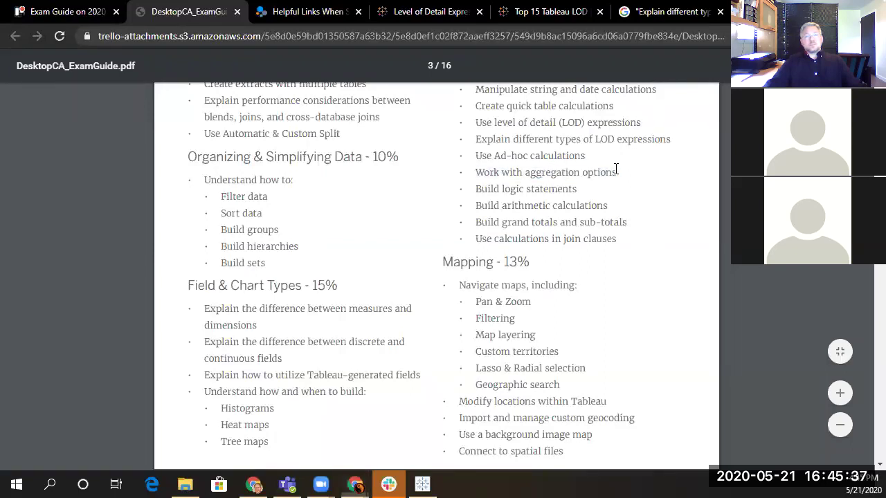
# Switch to Tableau, open the 6. Aggregation Options sheet, and view the default aggregation choices for the Sales measure without changing them
pyautogui.hotkey('alt', 'Tab')
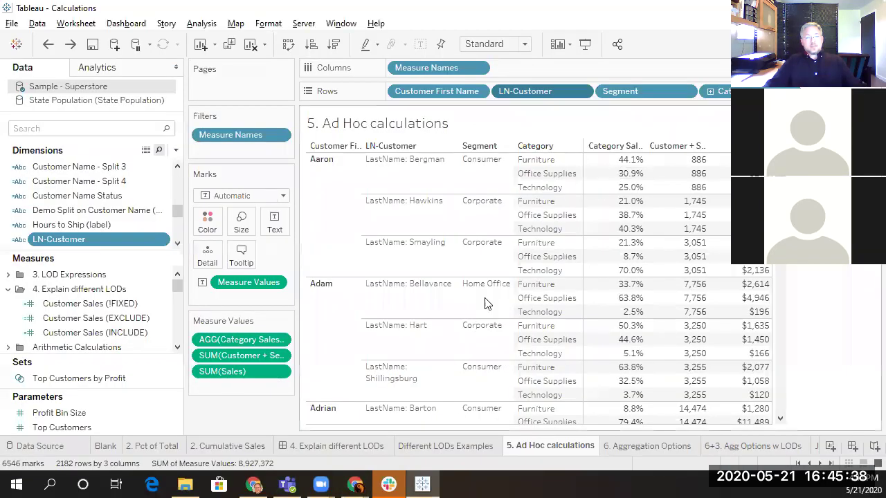
pyautogui.click(637, 449)
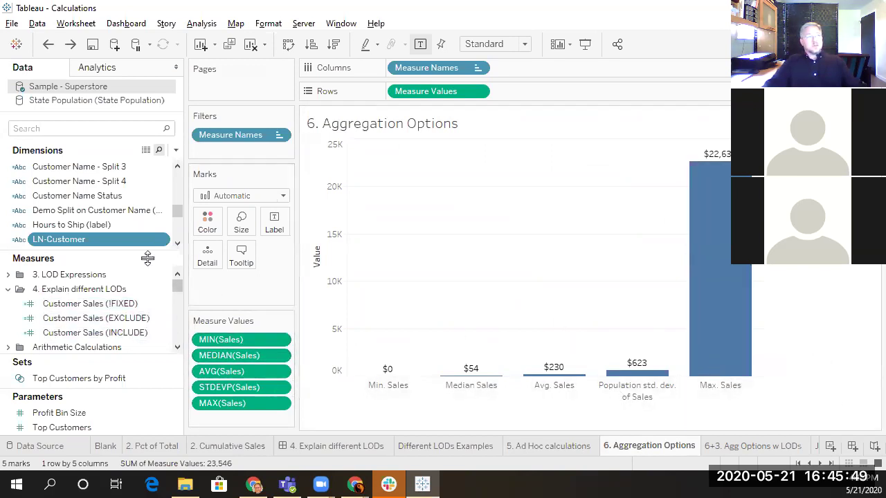
pyautogui.moveTo(180, 291); pyautogui.dragTo(179, 323)
pyautogui.click(164, 318)
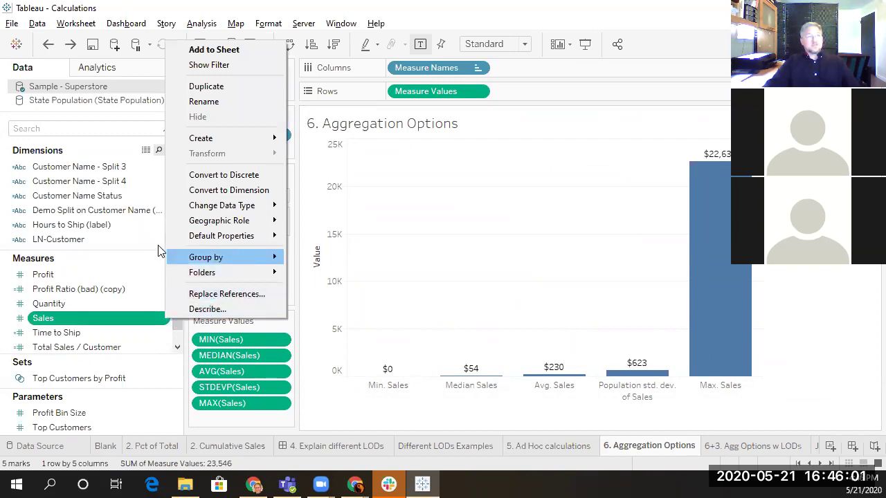
pyautogui.moveTo(232, 255)
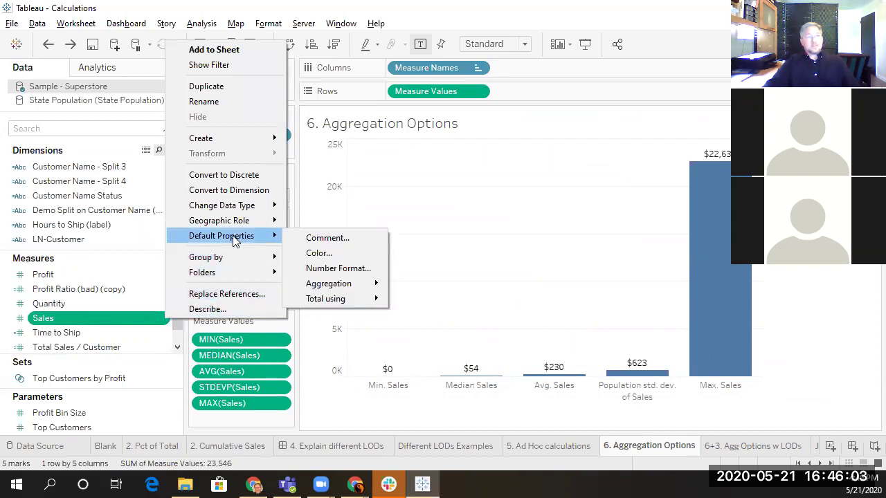
pyautogui.moveTo(348, 284)
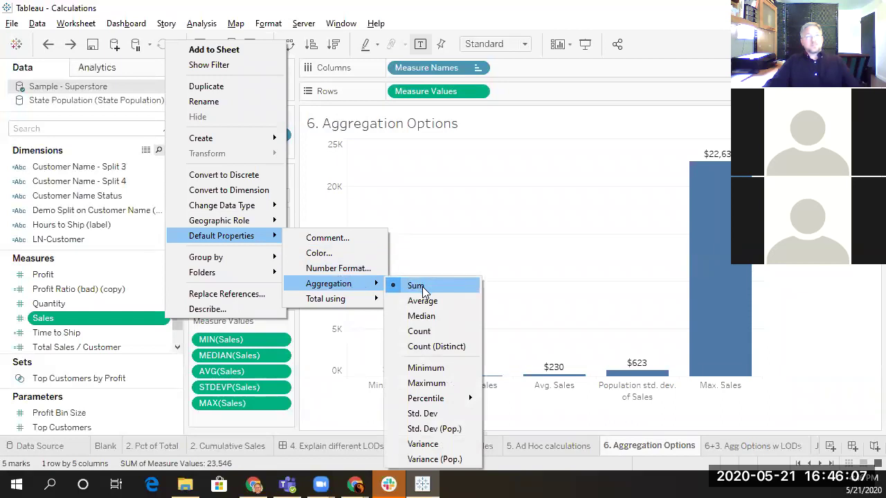
pyautogui.click(412, 28)
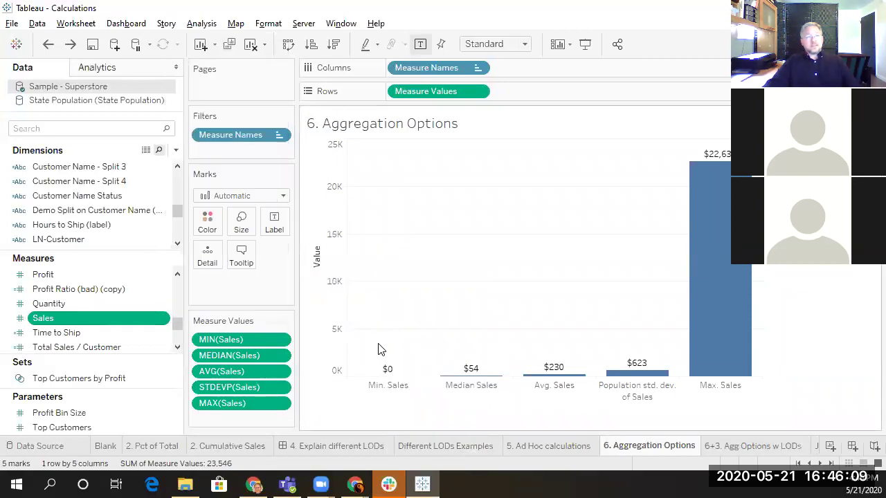
# Add Sales with its default Sum aggregation after MAX(Sales) in Measure Values, and view the aggregation choices for MIN(Sales)
pyautogui.moveTo(48, 318); pyautogui.dragTo(224, 408)
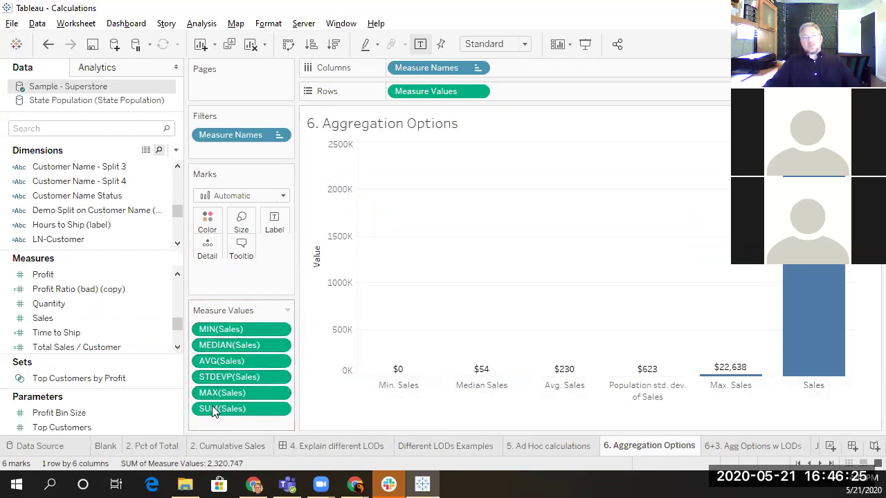
pyautogui.click(279, 330)
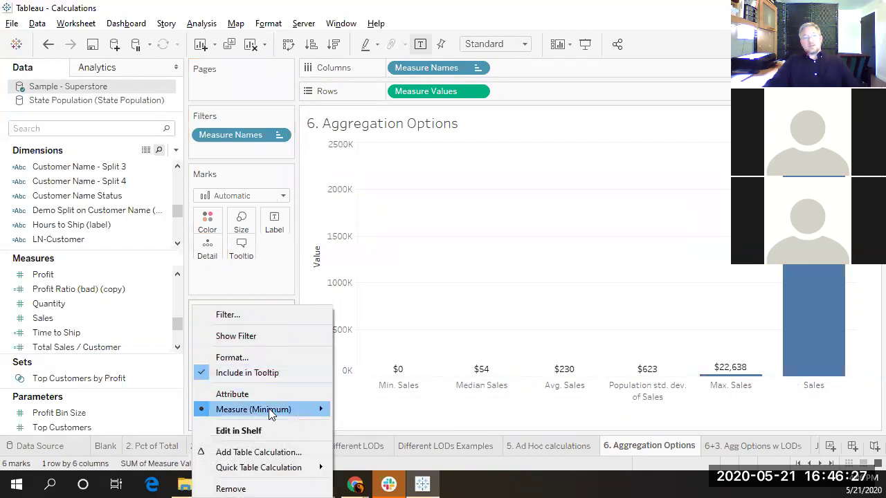
pyautogui.moveTo(270, 410)
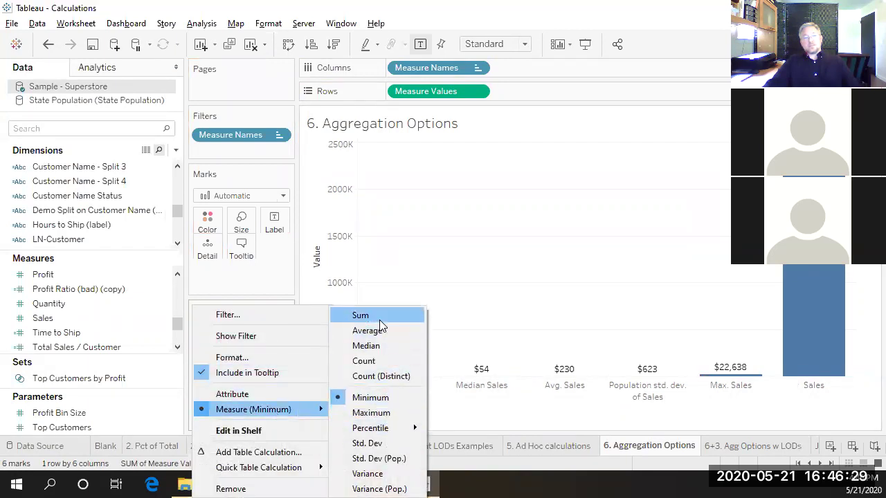
pyautogui.click(243, 9)
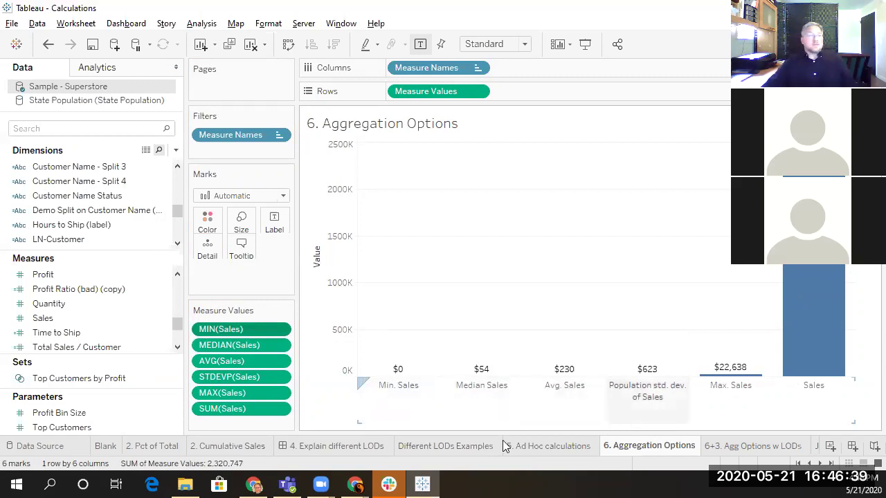
# Duplicate the Sales measure and rename the copy Average Sales
pyautogui.click(165, 319)
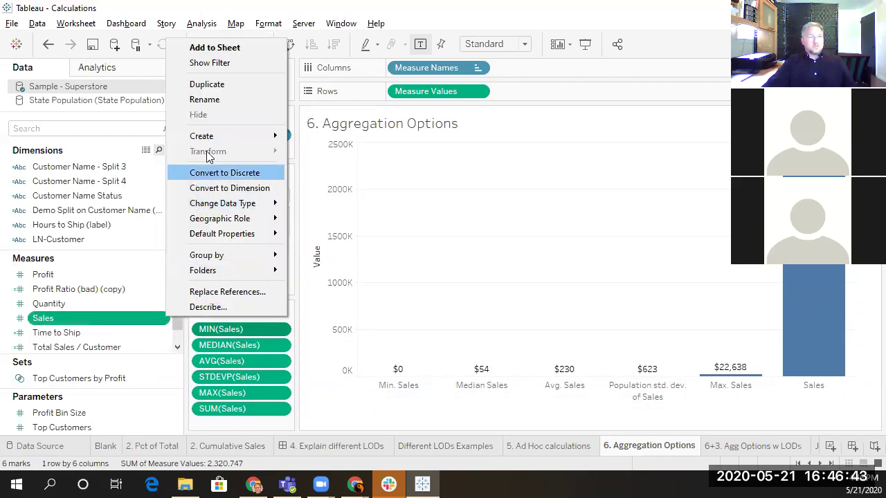
pyautogui.moveTo(237, 136)
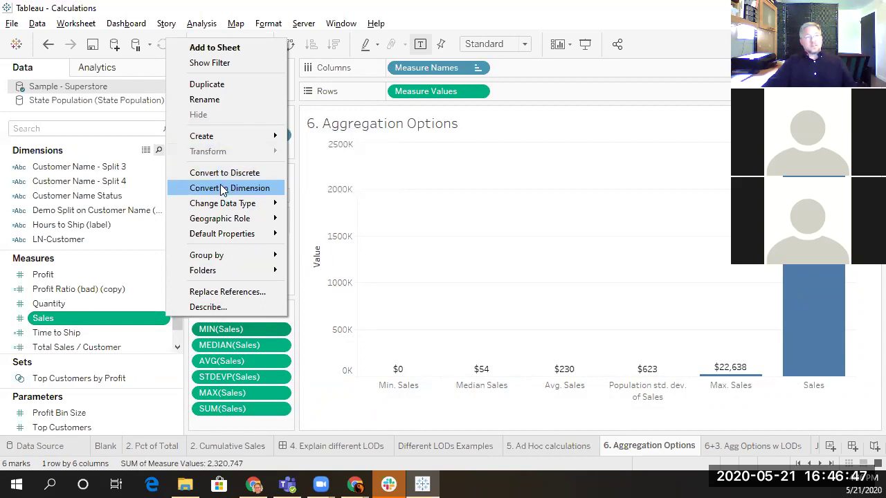
pyautogui.click(220, 85)
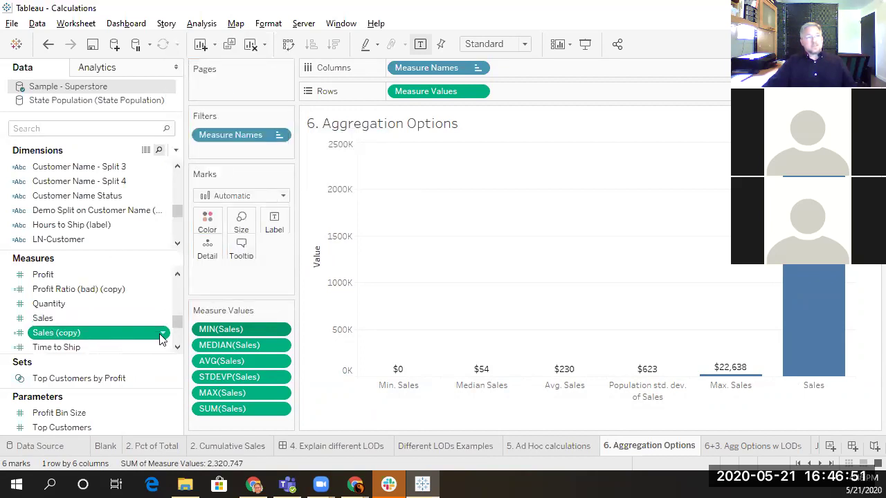
pyautogui.rightClick(160, 337)
pyautogui.click(200, 116)
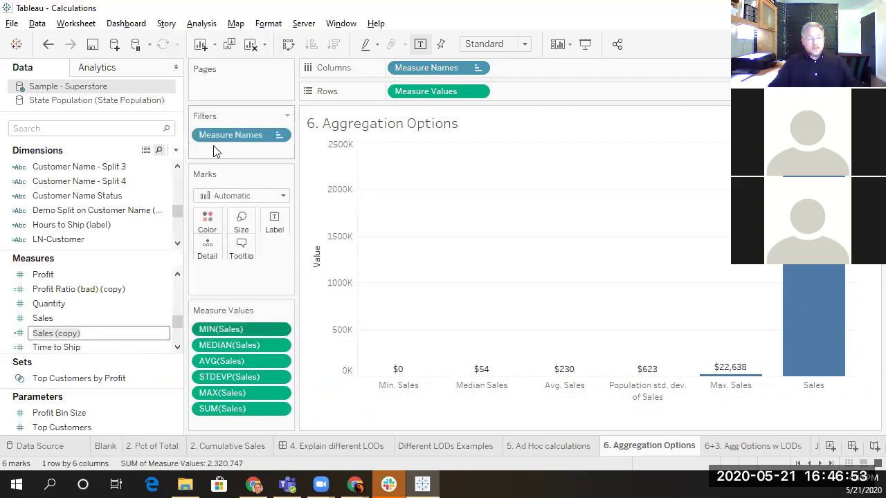
pyautogui.press('Home')
pyautogui.write('Average')
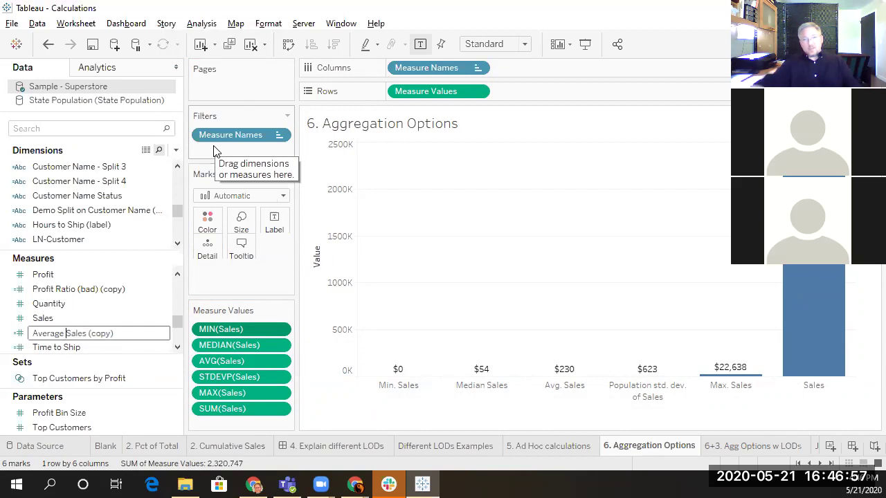
pyautogui.press('End')
pyautogui.hotkey('ctrl', 'shift', 'Left')
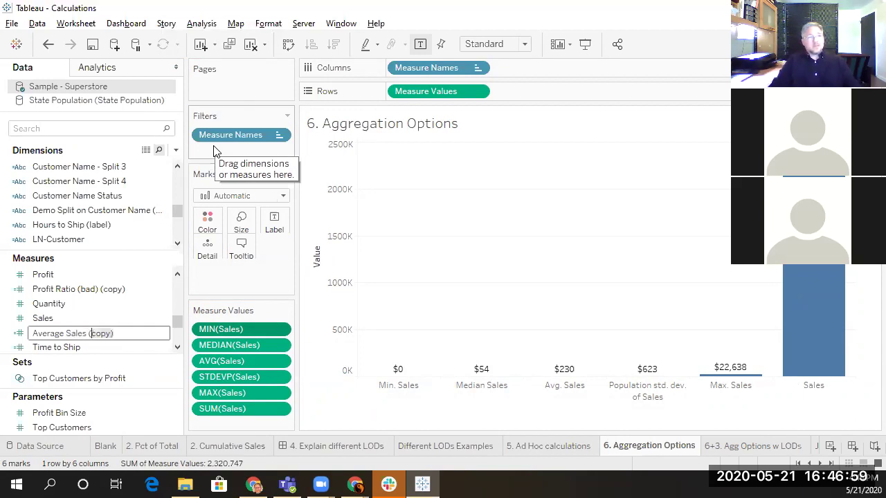
pyautogui.press('BackSpace')
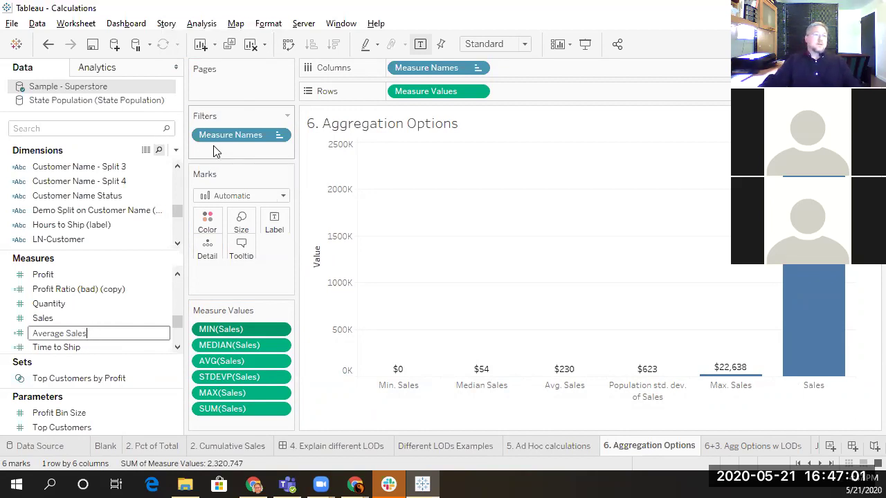
pyautogui.press('Return')
# Set the default aggregation of Average Sales to Average and add it to Measure Values between AVG(Sales) and STDEVP(Sales)
pyautogui.rightClick(165, 280)
pyautogui.moveTo(234, 252)
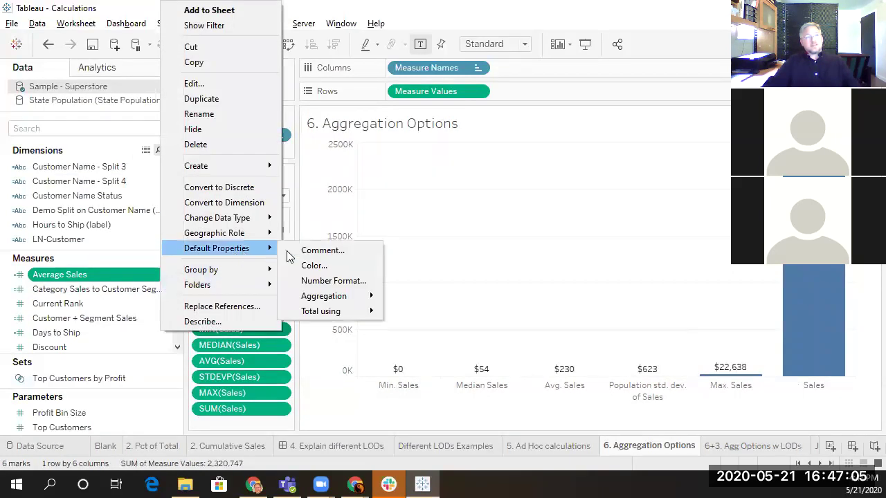
pyautogui.moveTo(341, 298)
pyautogui.click(404, 313)
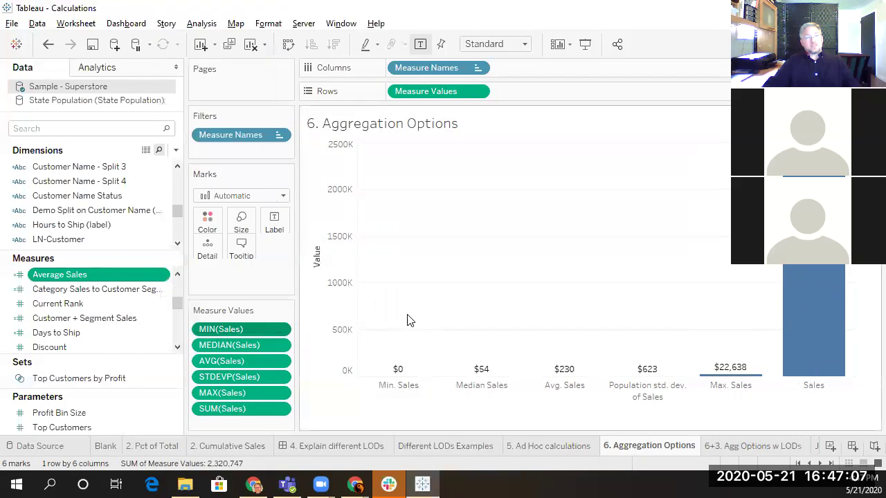
pyautogui.moveTo(64, 274); pyautogui.dragTo(228, 362)
pyautogui.click(289, 428)
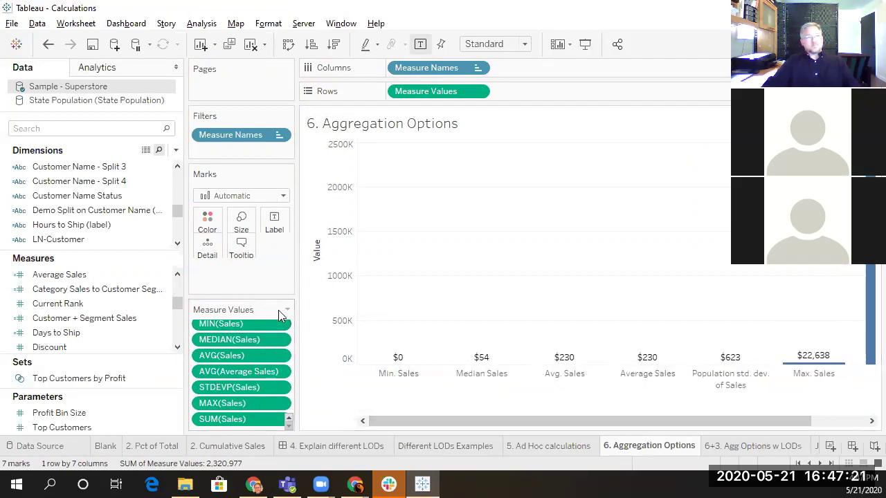
pyautogui.click(289, 417)
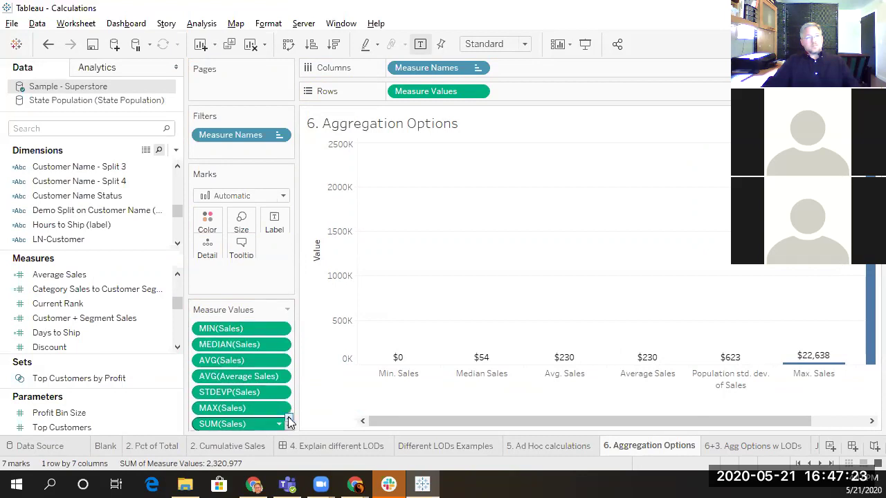
# Return to the exam guide PDF and highlight the "Build logic statements" topic under Calculations
pyautogui.hotkey('alt', 'Tab')
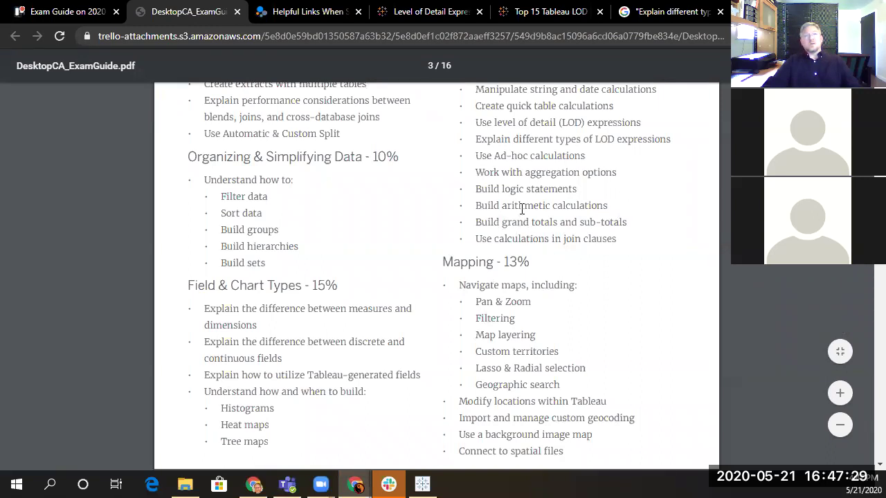
pyautogui.moveTo(475, 188); pyautogui.dragTo(579, 188)
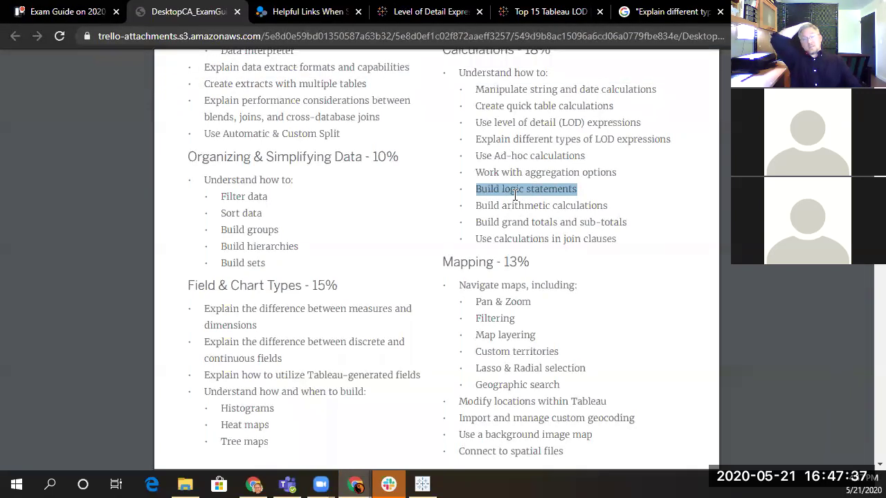
# Switch to the Calculations workbook in Tableau, return to the start of the Dimensions list and enlarge its area
pyautogui.hotkey('alt', 'Tab')
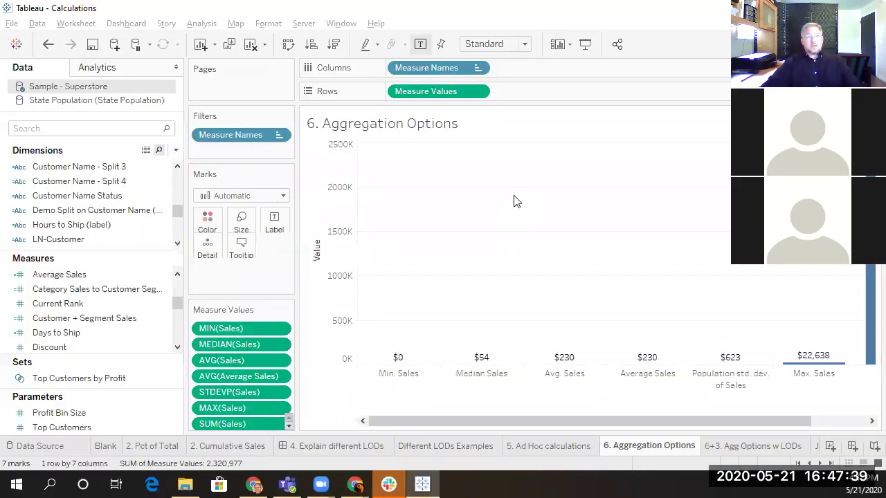
pyautogui.click(153, 212)
pyautogui.moveTo(166, 210); pyautogui.dragTo(168, 151)
pyautogui.click(178, 200)
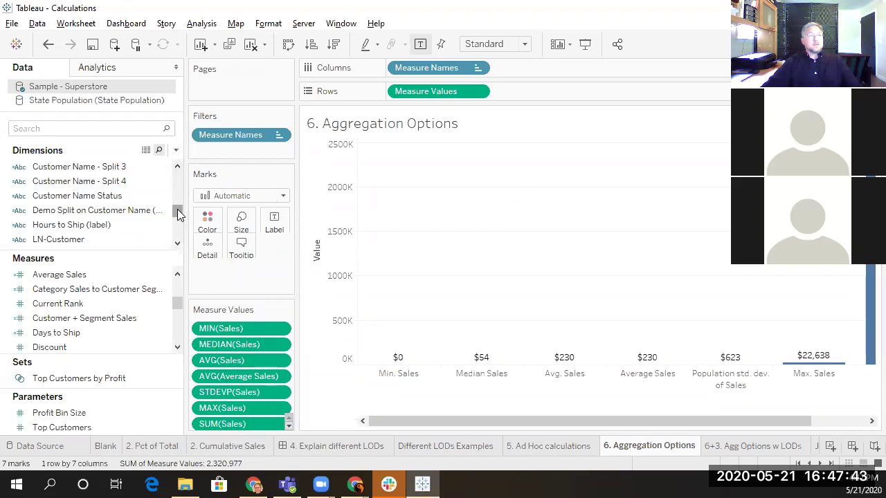
pyautogui.moveTo(178, 201); pyautogui.dragTo(178, 176)
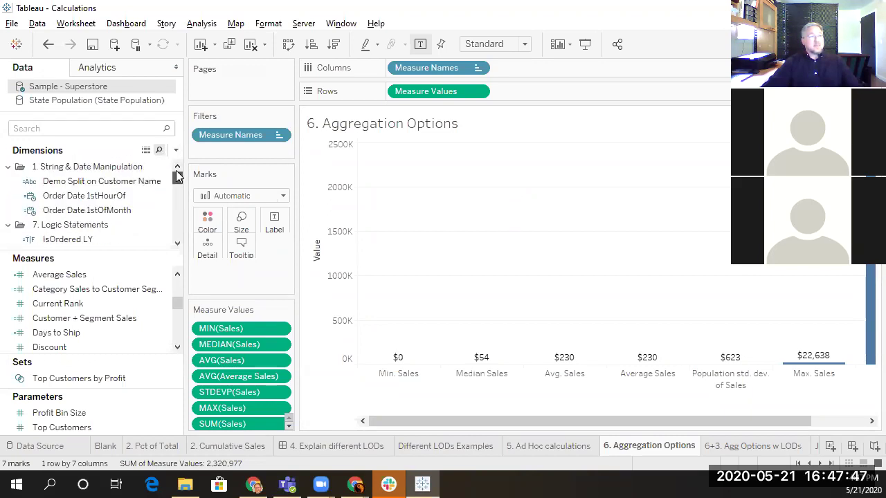
pyautogui.moveTo(187, 254); pyautogui.dragTo(135, 272)
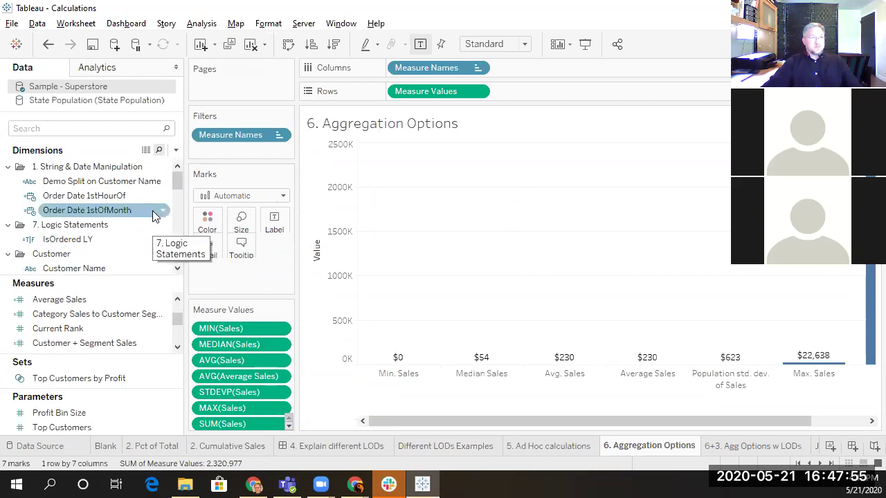
# View the field description of the Segment dimension in the Customer folder to examine its members
pyautogui.click(177, 270)
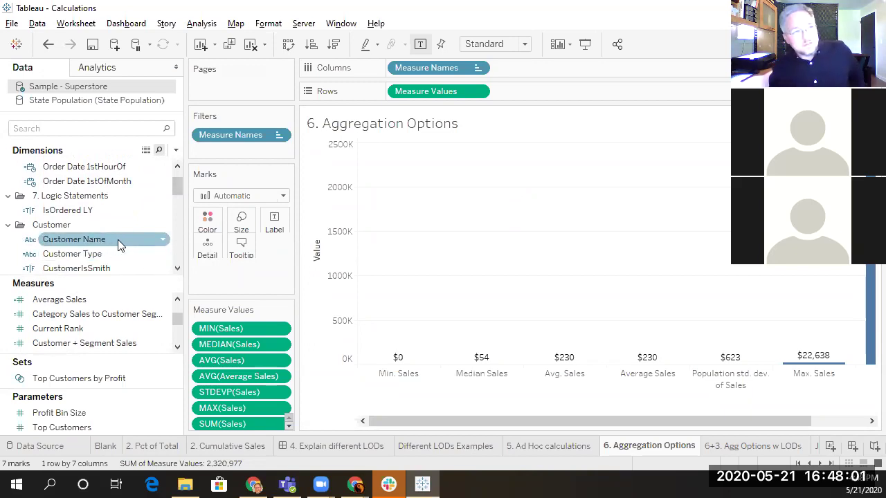
pyautogui.click(177, 166)
pyautogui.click(177, 166)
pyautogui.click(177, 269)
pyautogui.click(177, 268)
pyautogui.click(177, 269)
pyautogui.click(177, 269)
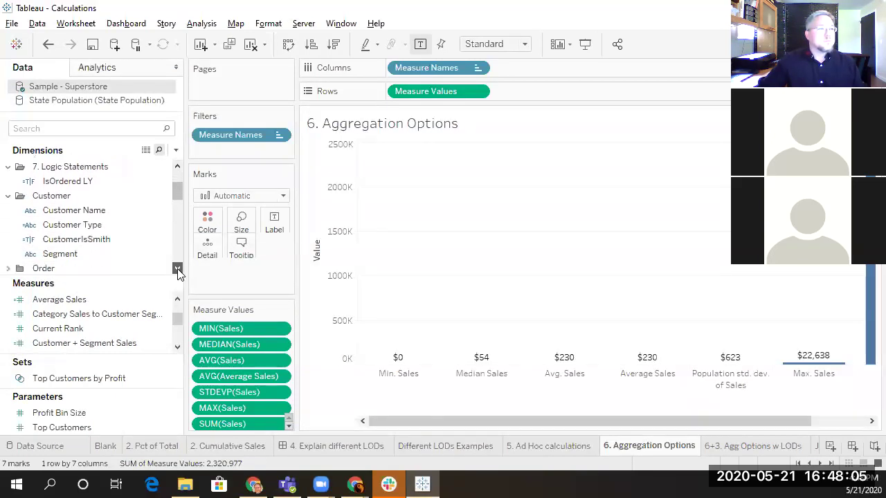
pyautogui.rightClick(161, 258)
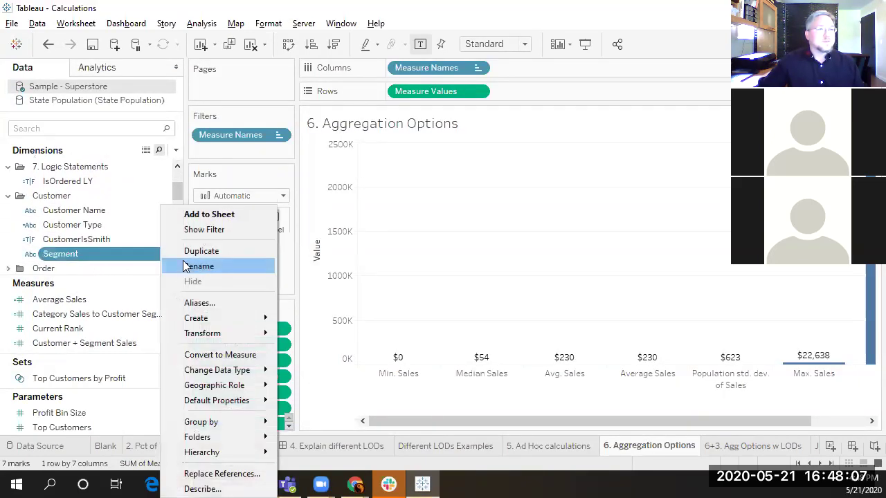
pyautogui.click(194, 488)
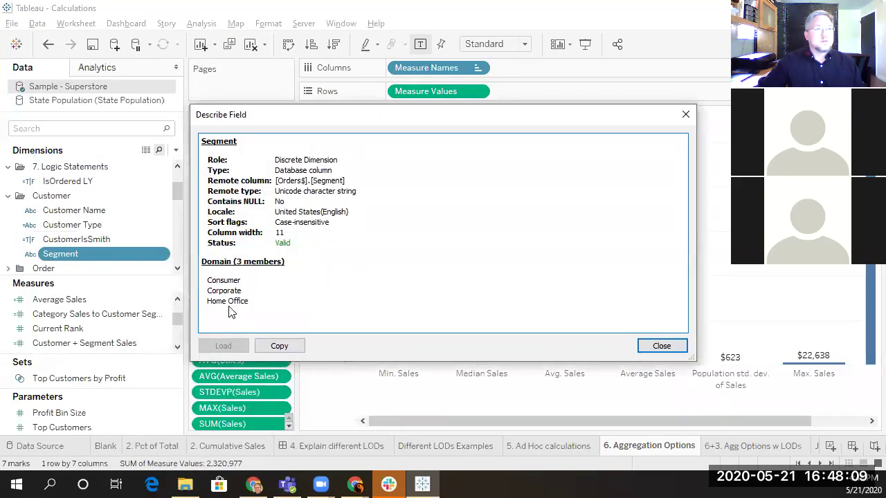
pyautogui.click(662, 346)
# Create a calculated field from the Segment dimension and name it Sgmt
pyautogui.rightClick(164, 259)
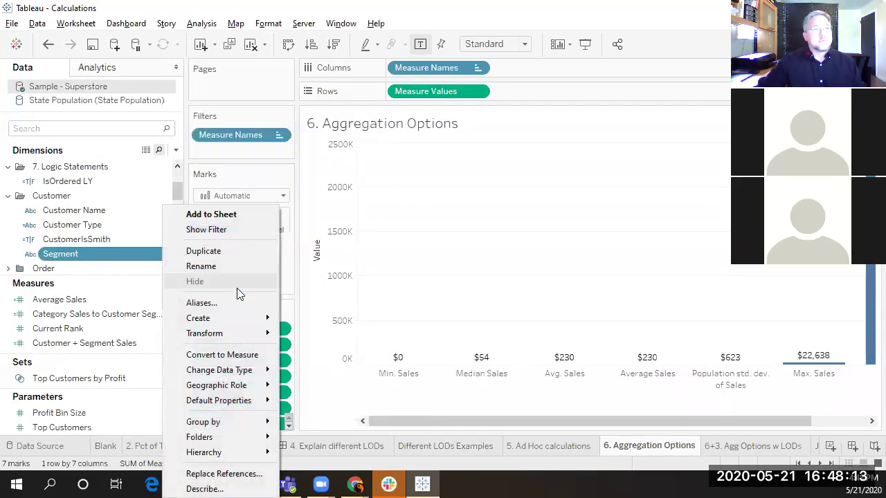
pyautogui.moveTo(235, 318)
pyautogui.click(331, 320)
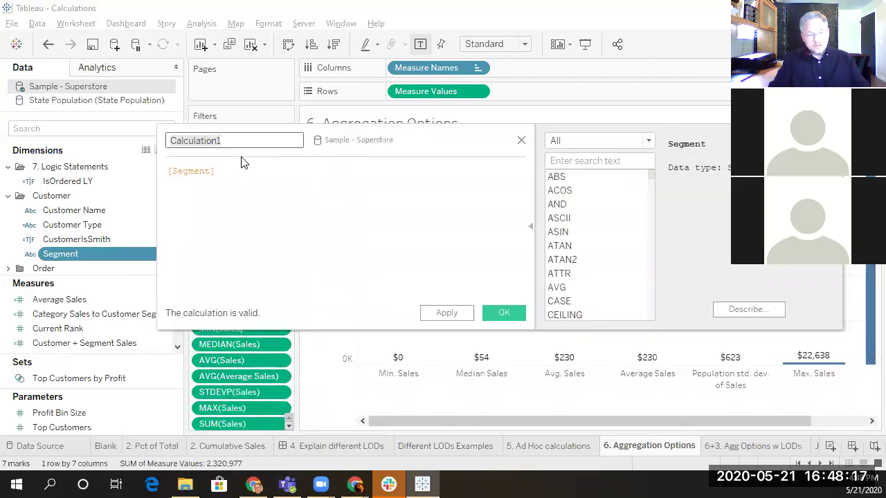
pyautogui.write('Seg')
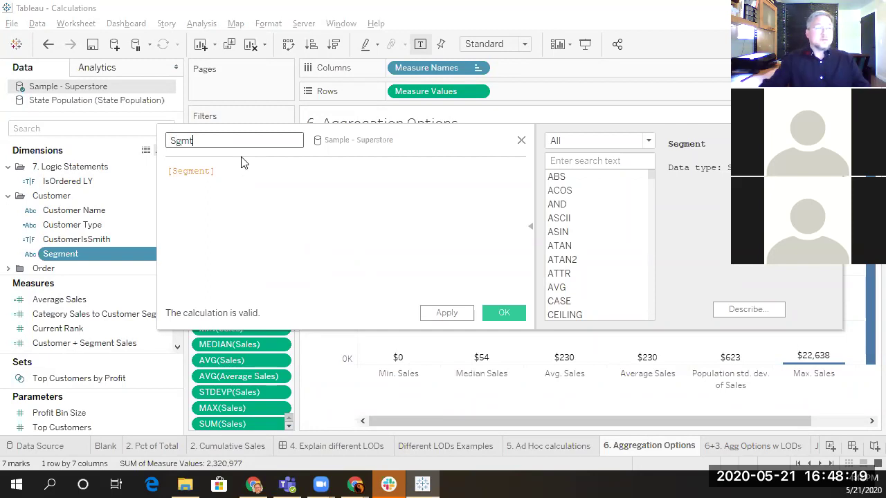
# Start the formula as CASE [Segment] with the clause WHEN 'Home Office' THEN 'Office'
pyautogui.click(168, 173)
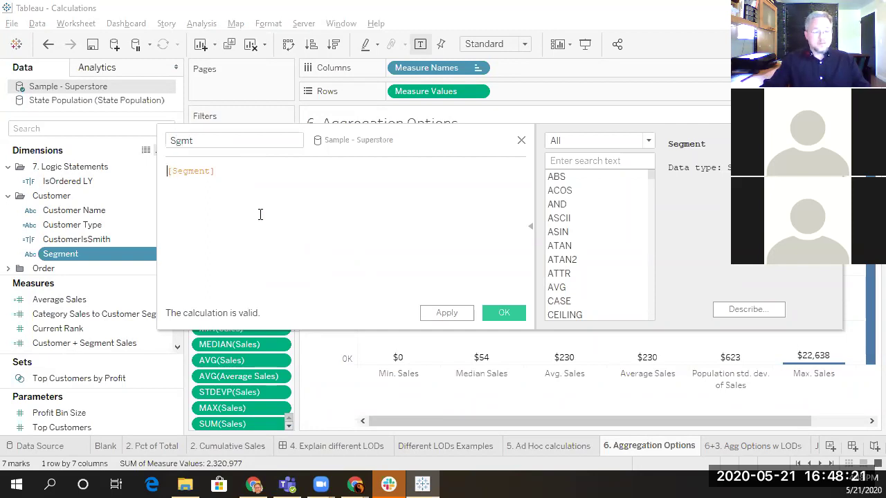
pyautogui.write('CASE [Segment] ')
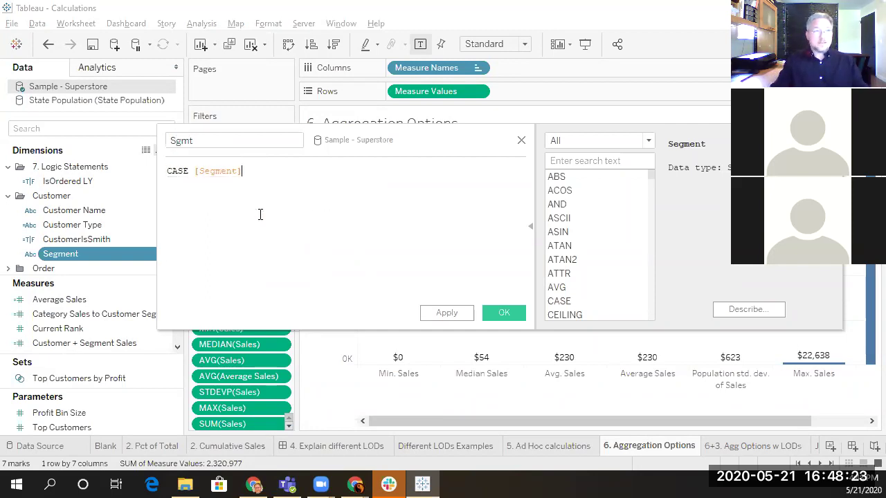
pyautogui.write('WHEN ')
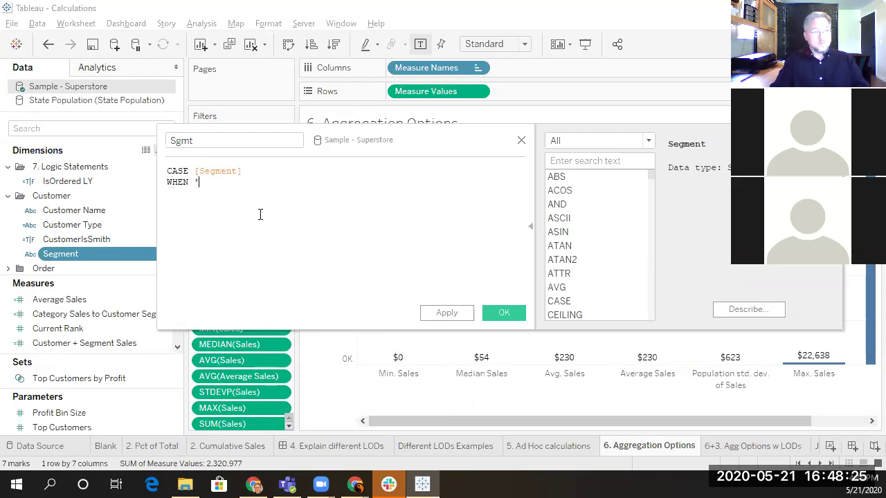
pyautogui.write("'Home Office' THEN ")
pyautogui.write("'Office' ")
# Check Segment's members in its description and add the clause WHEN 'corporate' THEN 'Corp' to the formula
pyautogui.write("WHEN '")
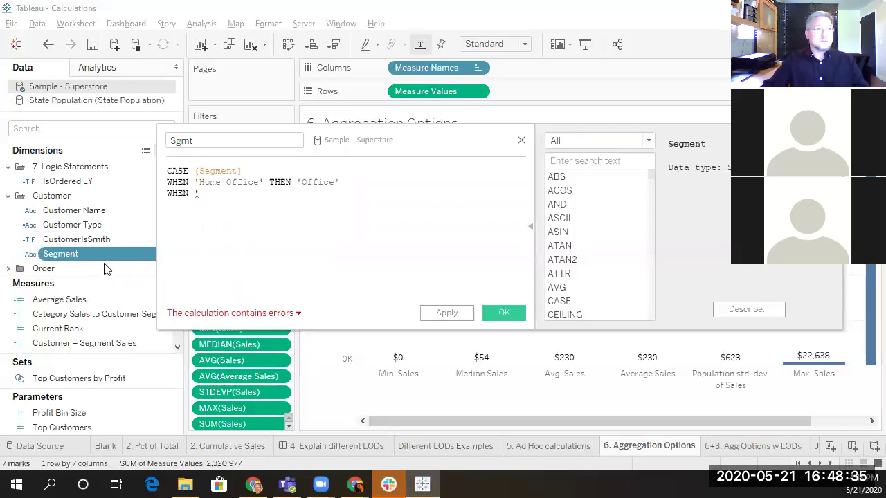
pyautogui.moveTo(333, 142); pyautogui.dragTo(429, 128)
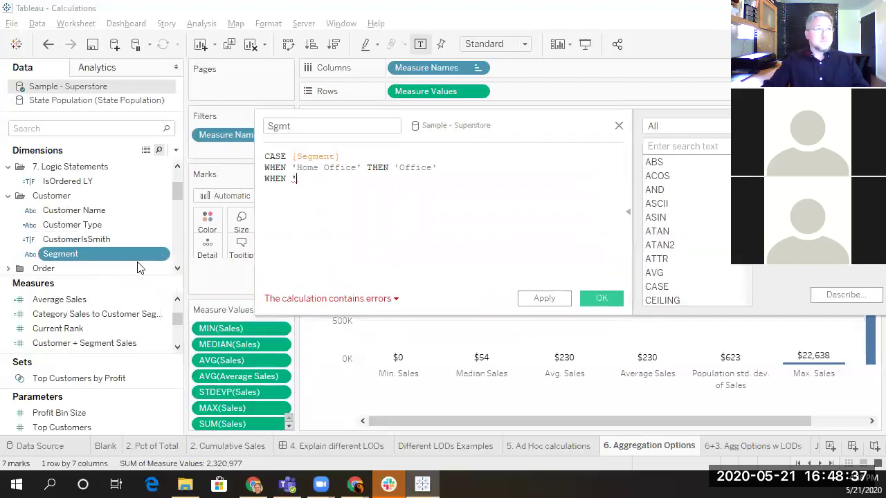
pyautogui.rightClick(162, 254)
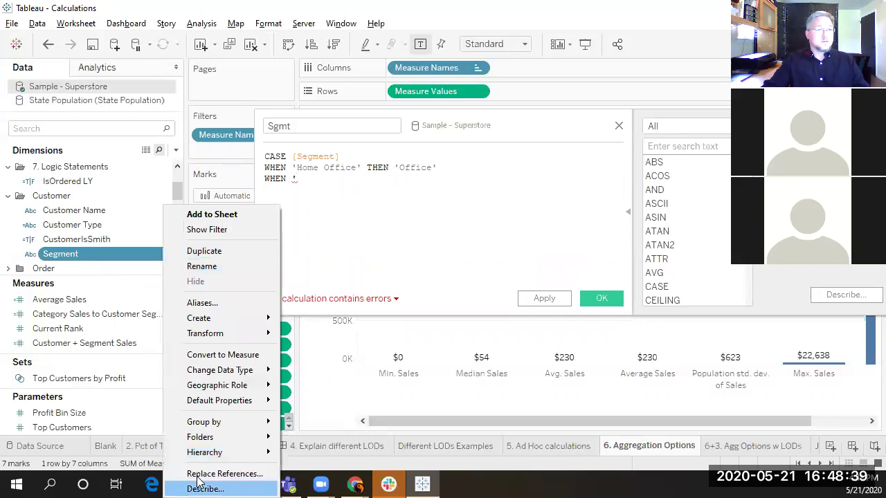
pyautogui.click(199, 487)
pyautogui.click(645, 346)
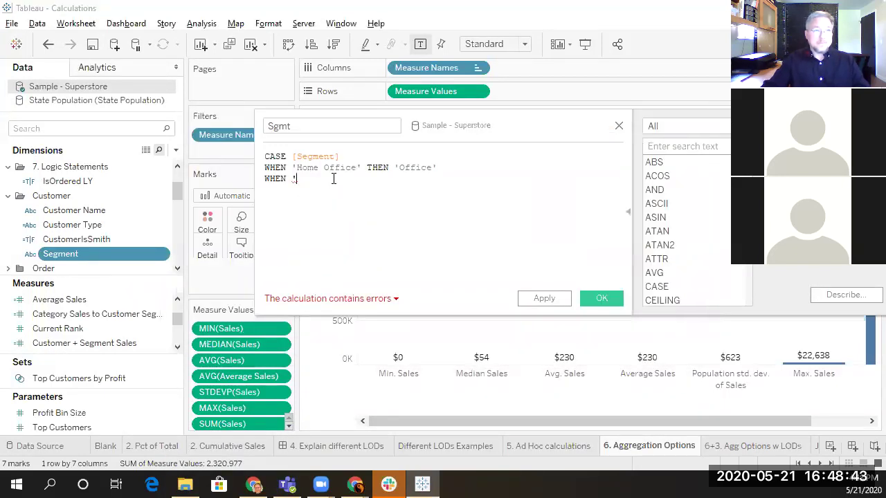
pyautogui.write('corporate')
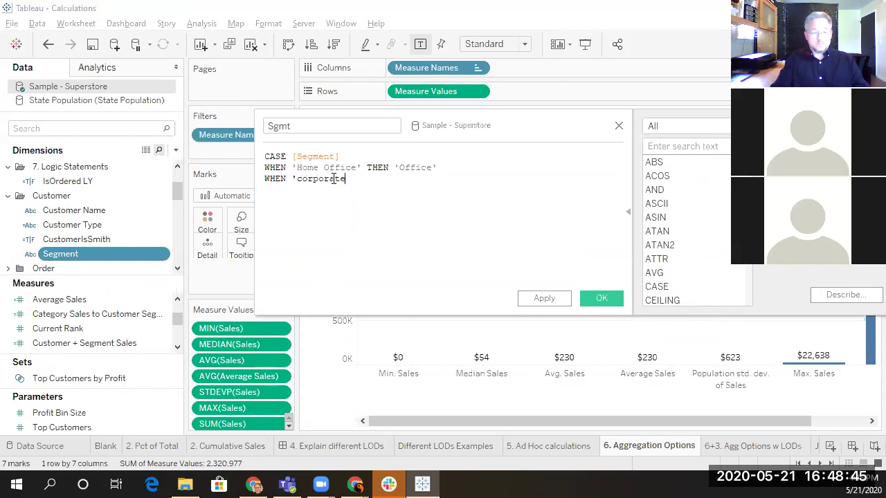
pyautogui.write("' THEN")
pyautogui.press('BackSpace')
pyautogui.press('BackSpace')
pyautogui.press('BackSpace')
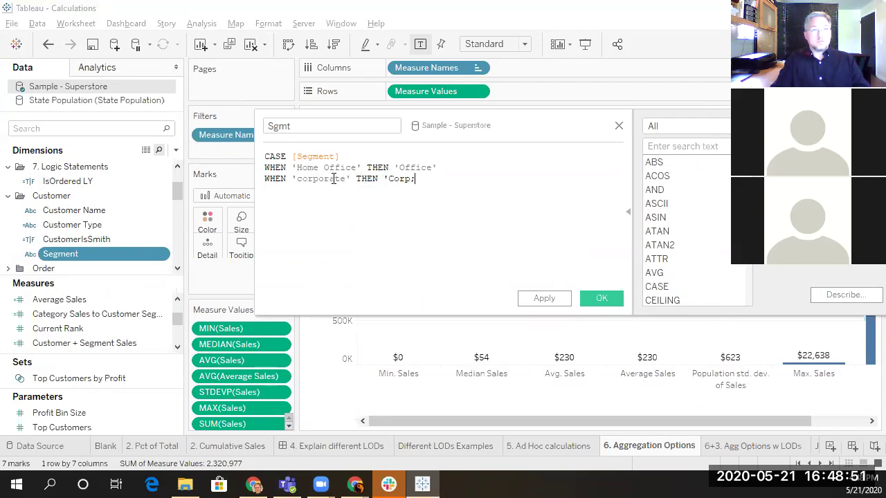
# Finish the CASE statement with ELSE 'Who cares' and END, and capitalize 'Corporate' in the second WHEN clause
pyautogui.write('ELSE ')
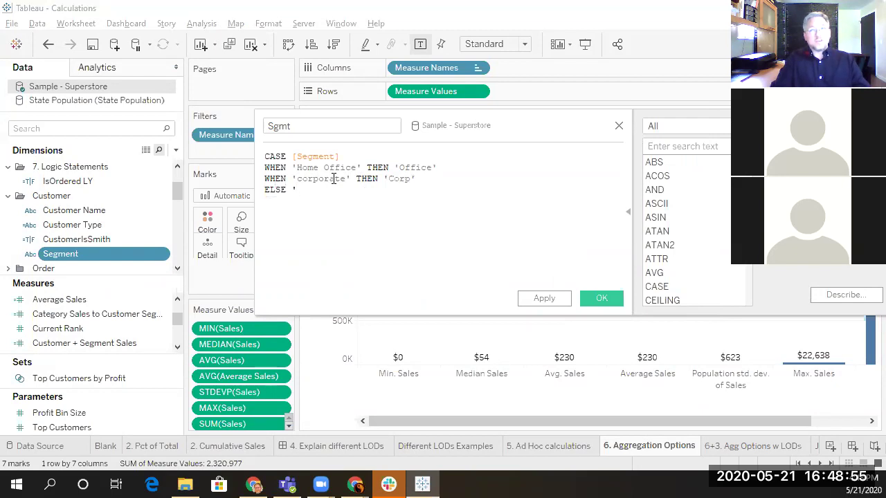
pyautogui.write("'Who cares'")
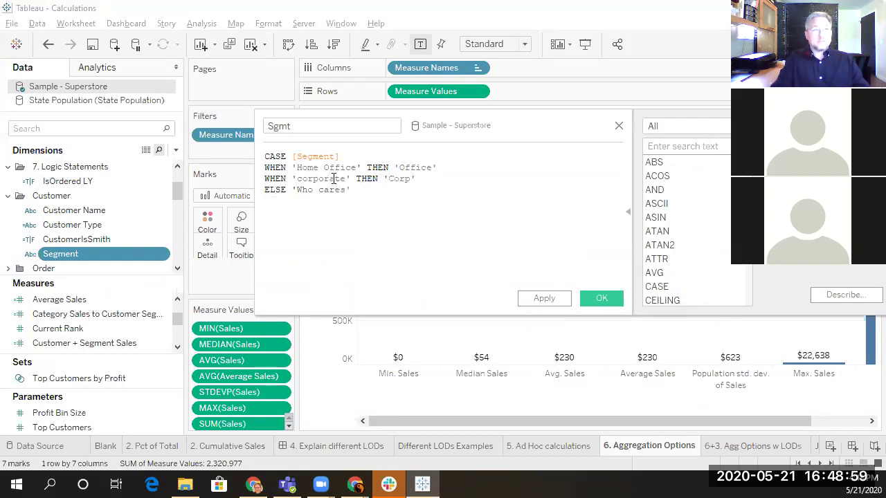
pyautogui.press('Return')
pyautogui.write('END')
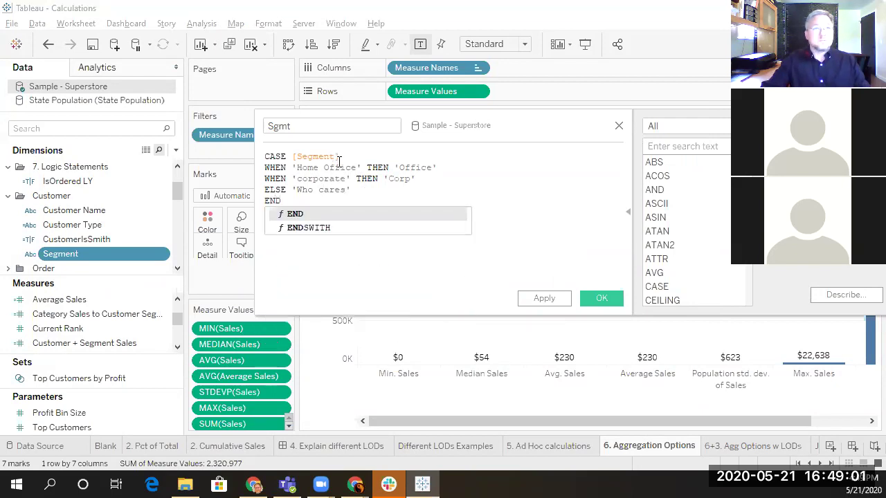
pyautogui.click(372, 192)
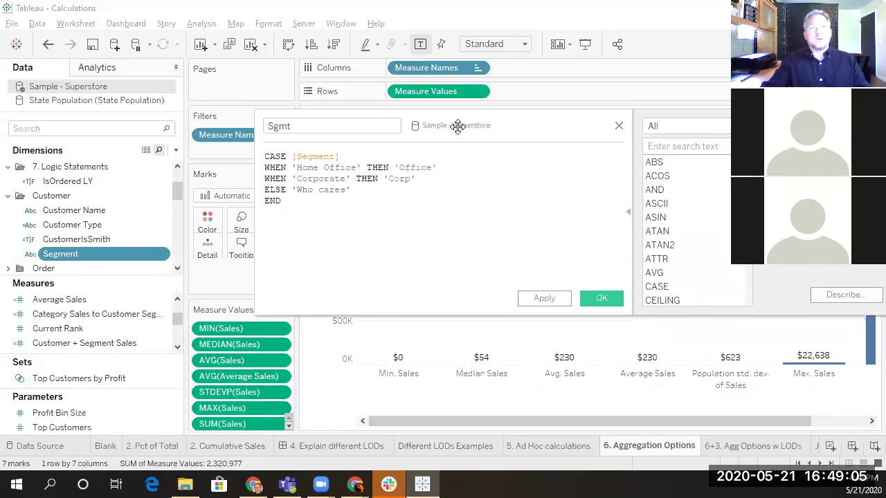
pyautogui.moveTo(457, 126); pyautogui.dragTo(362, 117)
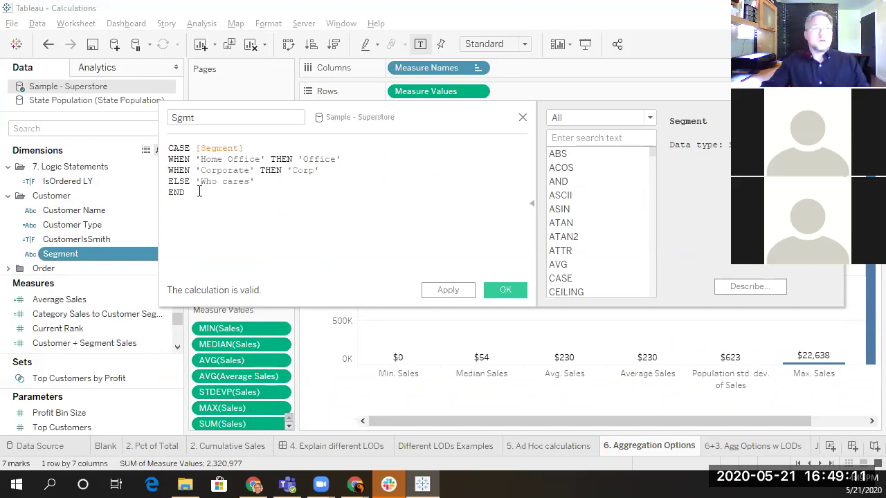
# Try closing the 'Who cares' string with a mismatched quotation mark, view the calculation error, and restore the single quotation mark
pyautogui.moveTo(257, 182); pyautogui.dragTo(196, 181)
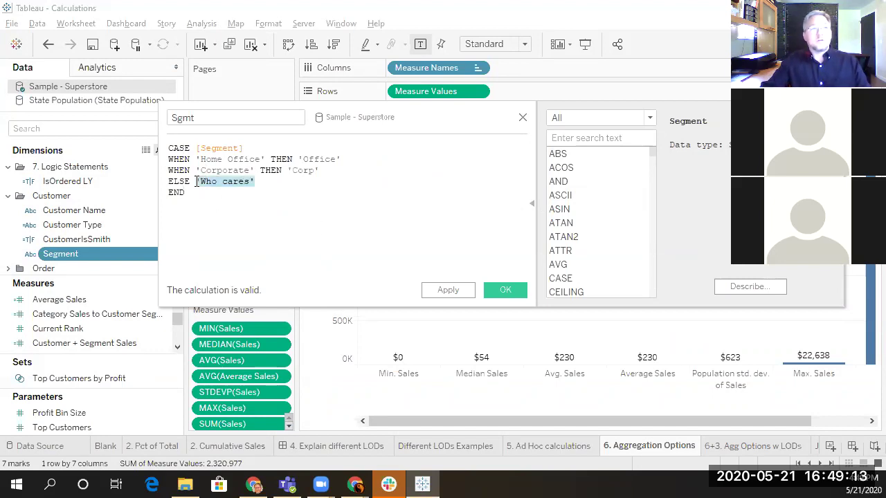
pyautogui.click(264, 181)
pyautogui.write("'")
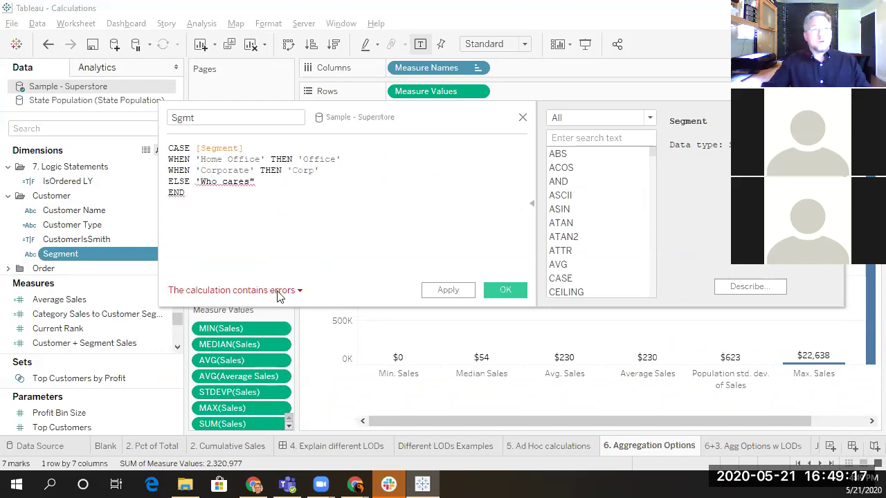
pyautogui.click(279, 292)
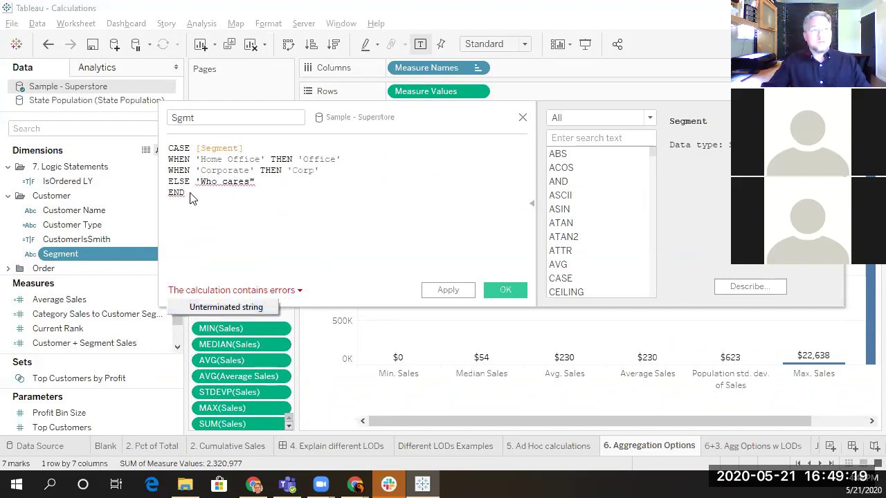
pyautogui.click(265, 184)
pyautogui.press('BackSpace')
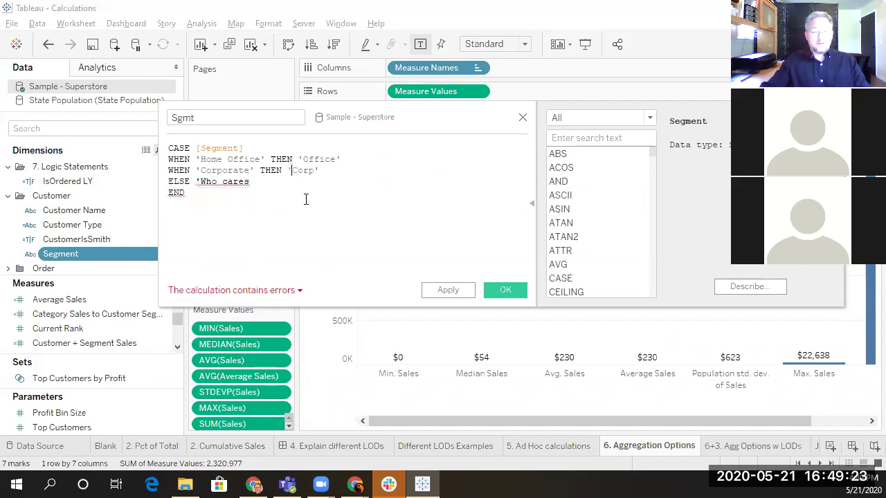
pyautogui.click(310, 181)
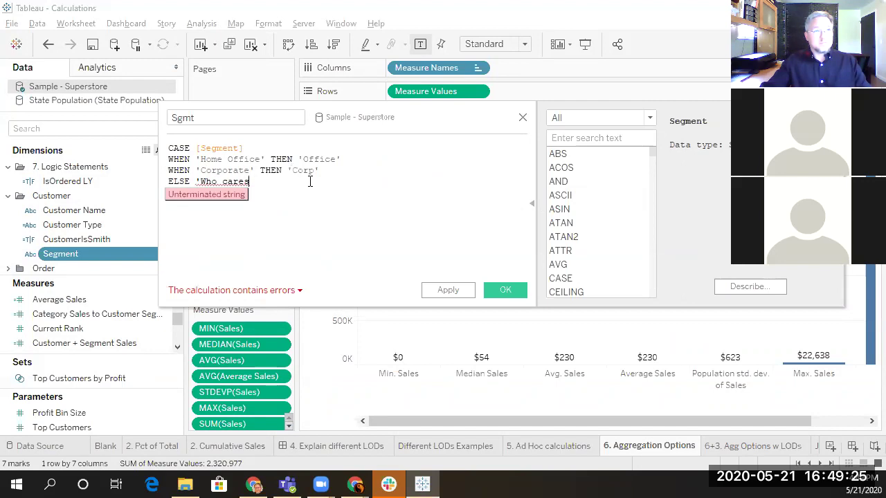
pyautogui.write("'")
# Try enclosing Corp in double quotation marks in the Corporate clause
pyautogui.click(290, 171)
pyautogui.write("'")
pyautogui.press('BackSpace')
pyautogui.write('"')
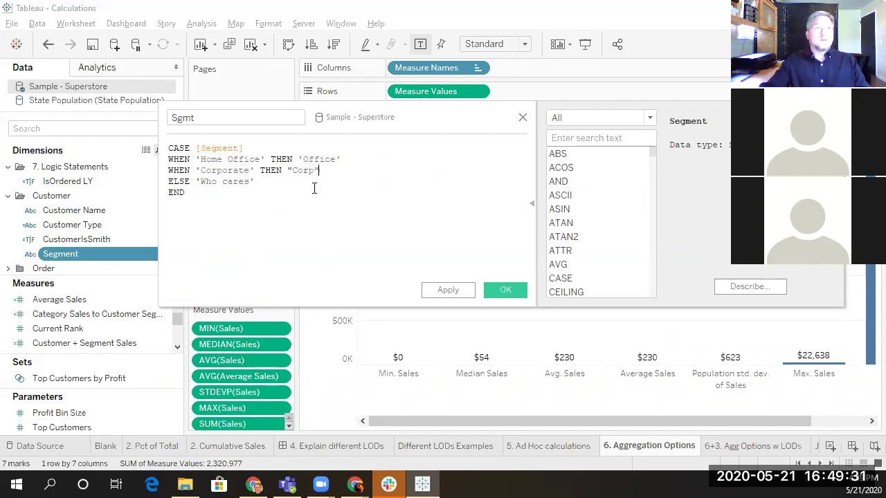
pyautogui.click(281, 235)
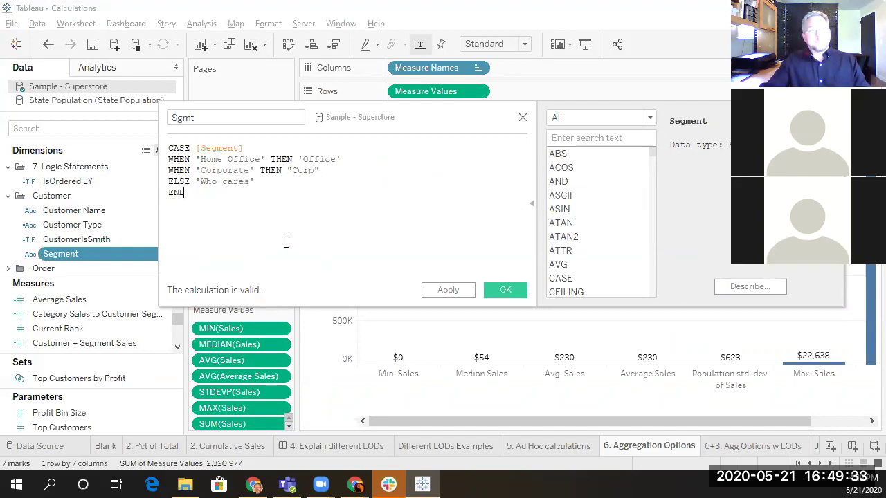
# Undo the quotation mark changes around Corp and save the Sgmt calculated field
pyautogui.hotkey('ctrl', 'z')
pyautogui.hotkey('ctrl', 'z')
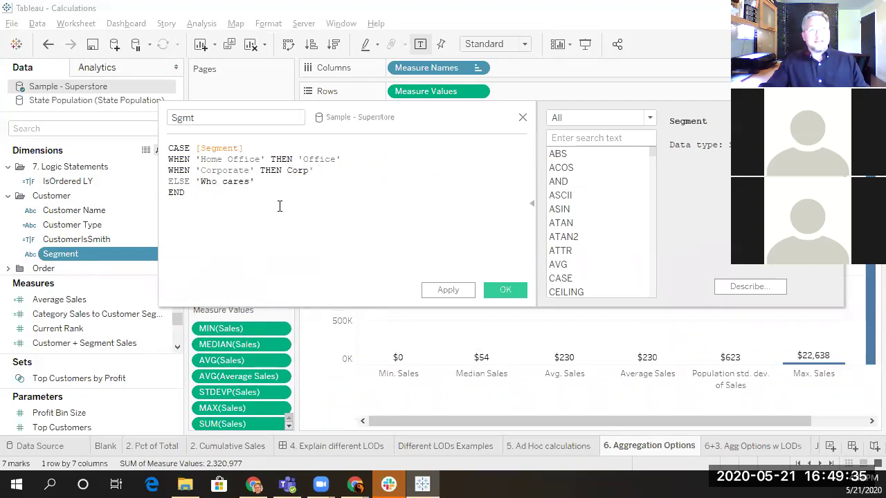
pyautogui.click(277, 183)
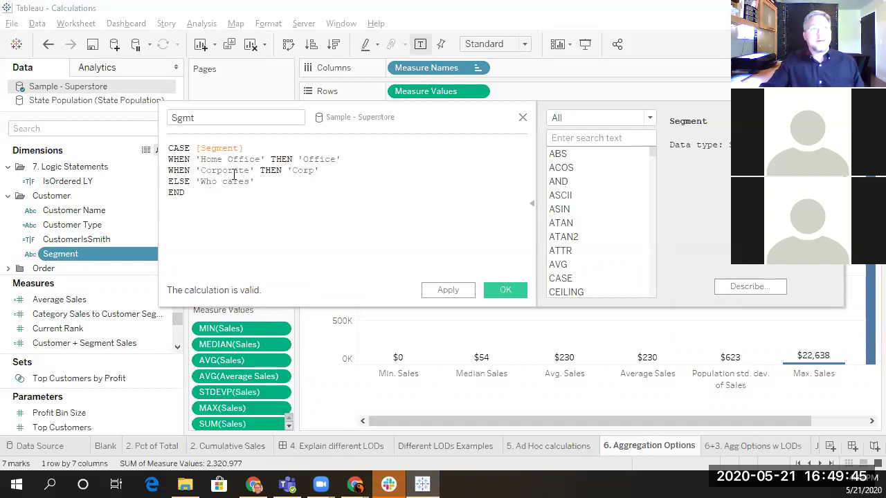
pyautogui.click(504, 291)
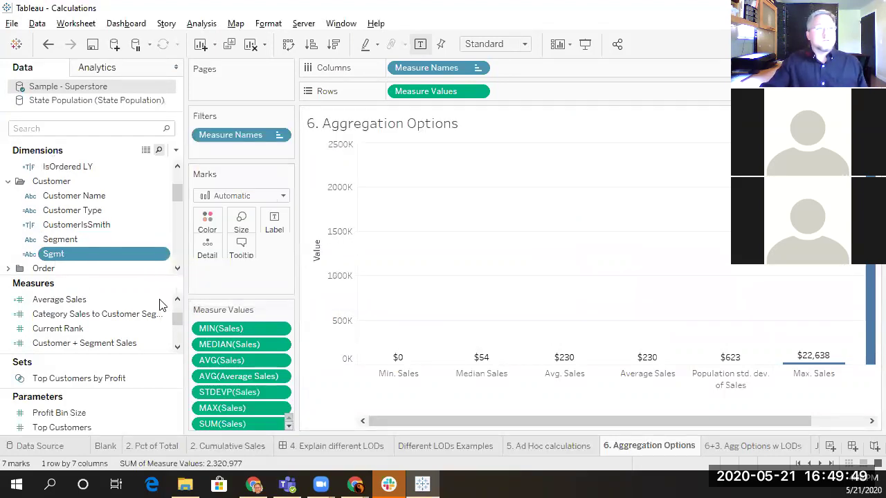
# On the Blank sheet, add Segment and Sgmt to Rows ahead of Order Date to compare their values
pyautogui.click(108, 444)
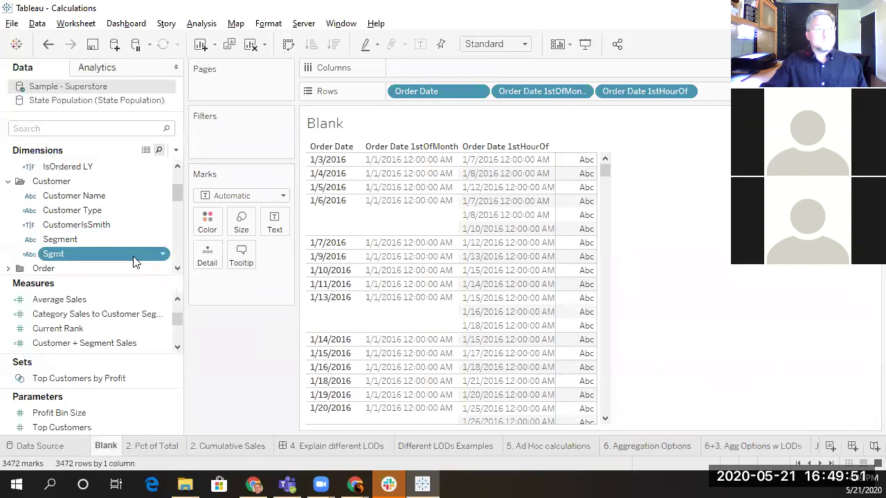
pyautogui.moveTo(67, 241); pyautogui.dragTo(243, 239)
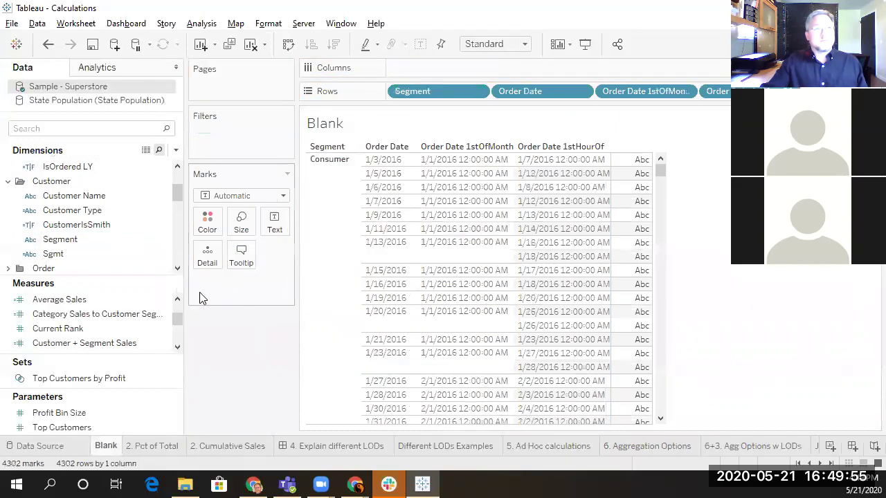
pyautogui.moveTo(54, 254); pyautogui.dragTo(492, 102)
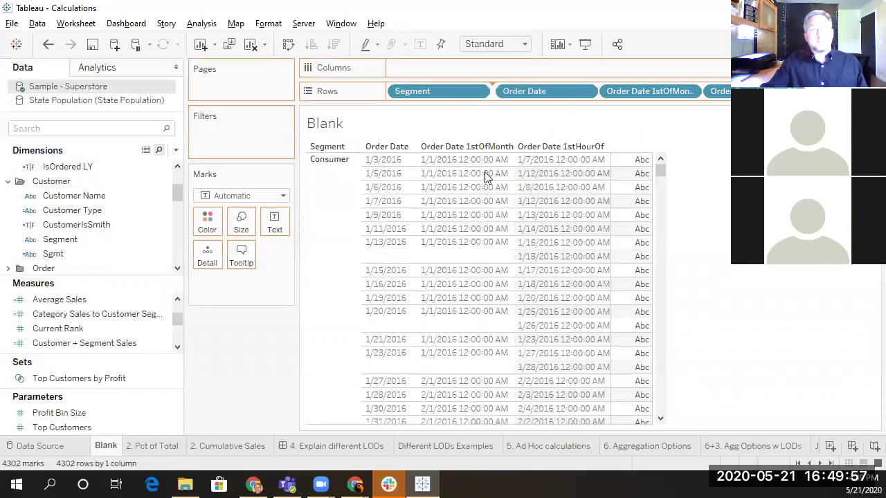
pyautogui.moveTo(714, 170); pyautogui.dragTo(715, 400)
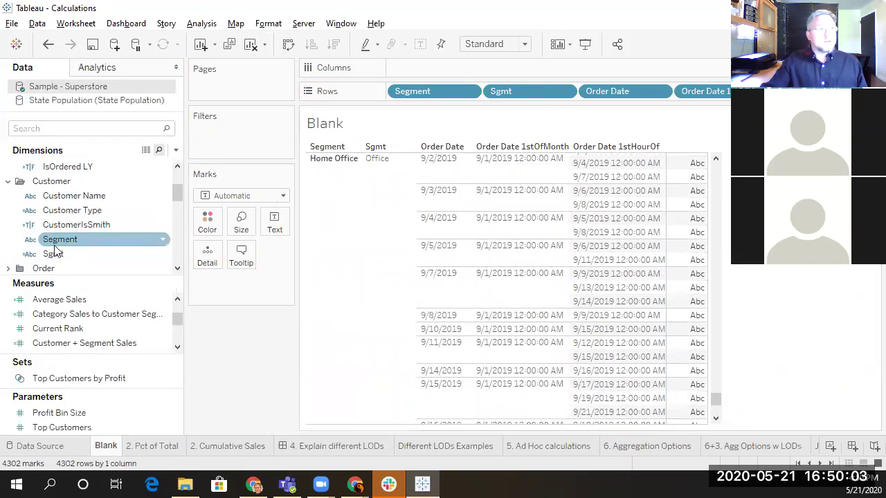
# Open the Sgmt calculated field for editing and review the [Segment] expression after CASE and the 'Home Office' value
pyautogui.click(164, 255)
pyautogui.rightClick(163, 255)
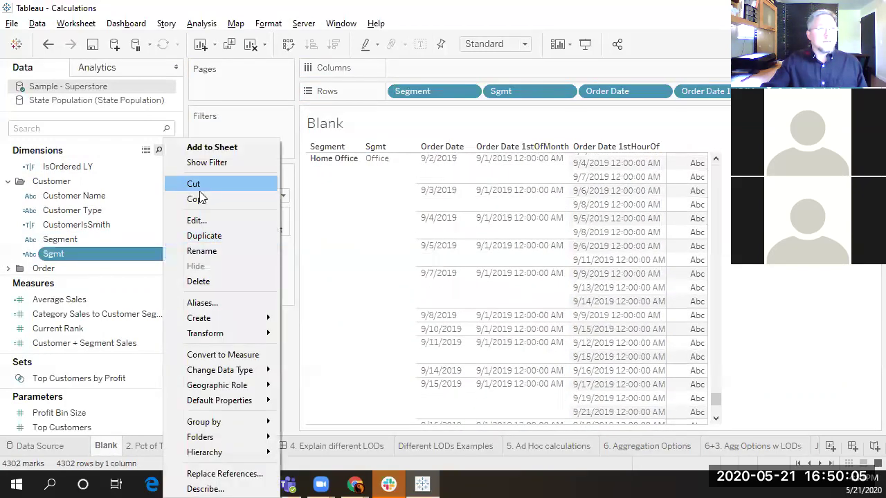
pyautogui.click(204, 217)
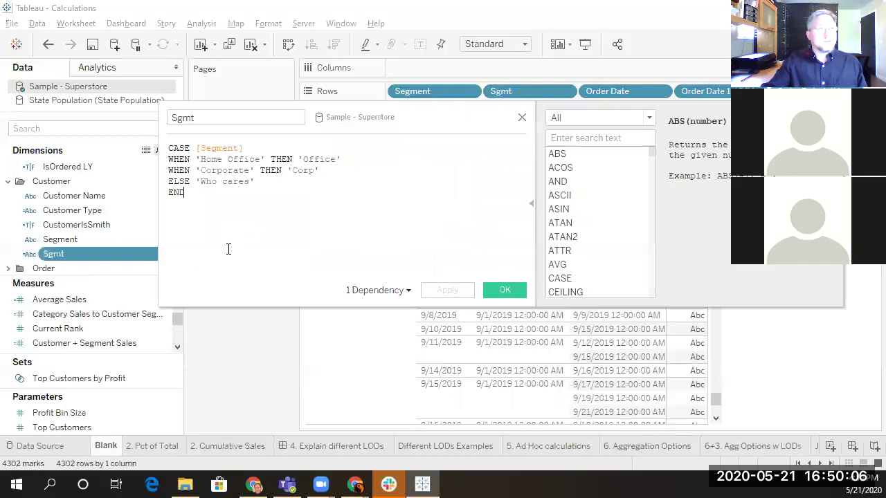
pyautogui.moveTo(196, 159); pyautogui.dragTo(266, 159)
pyautogui.doubleClick(212, 149)
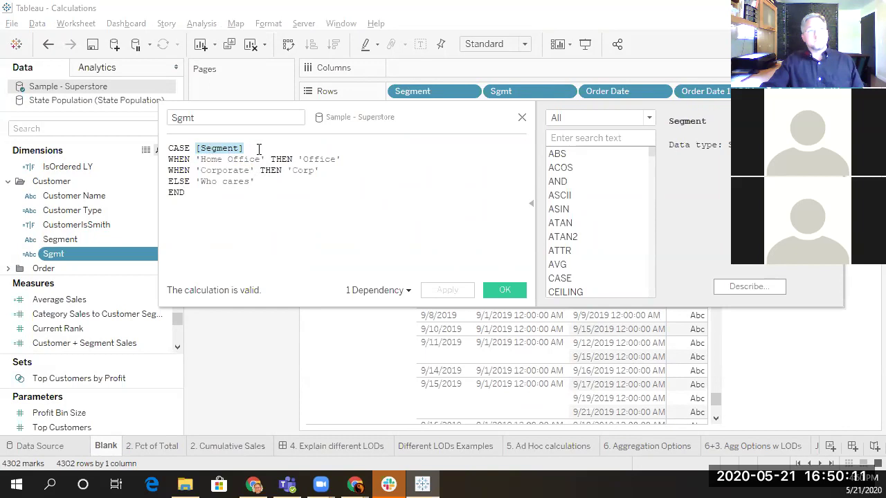
pyautogui.click(259, 150)
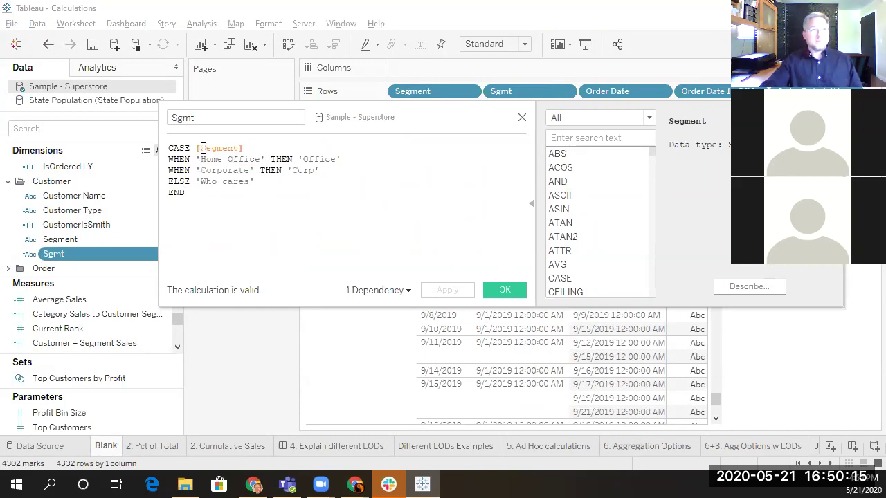
pyautogui.moveTo(201, 148); pyautogui.dragTo(248, 147)
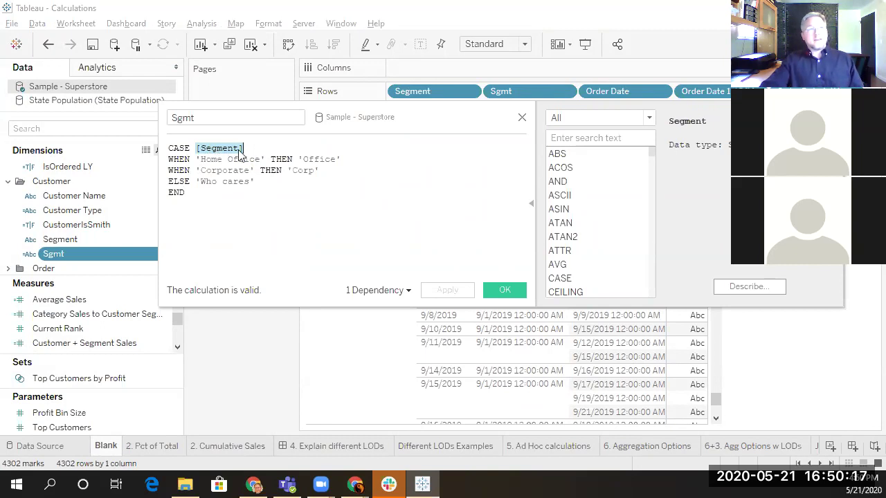
pyautogui.click(253, 150)
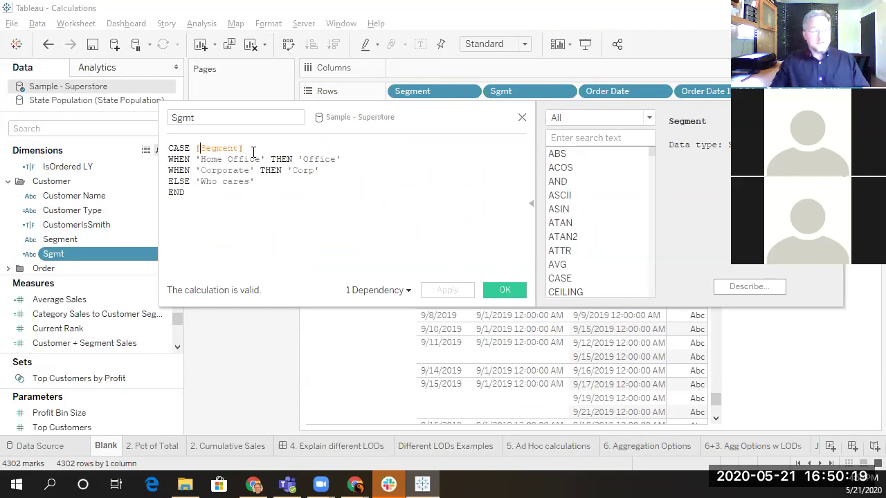
# Rewrite the start of the calculation on one line as CASE WHEN [Segment] = 'Home Office' THEN 'Office'
pyautogui.write('WHEN')
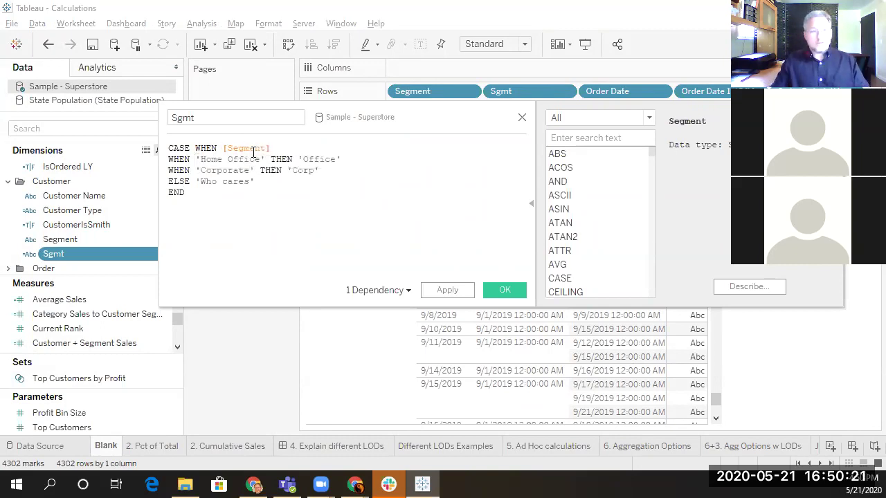
pyautogui.press('End')
pyautogui.write('=')
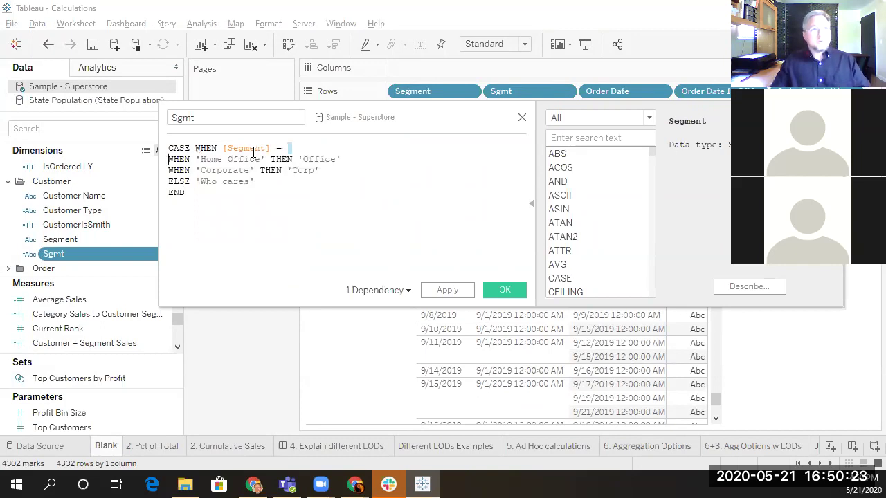
pyautogui.hotkey('ctrl', 'shift', 'Right')
pyautogui.press('Delete')
pyautogui.press('End')
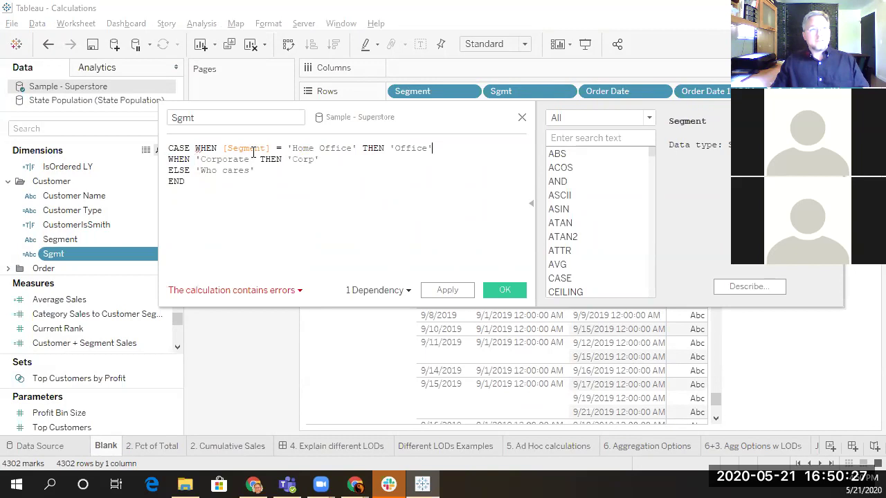
pyautogui.press('Return')
pyautogui.write('ELSE')
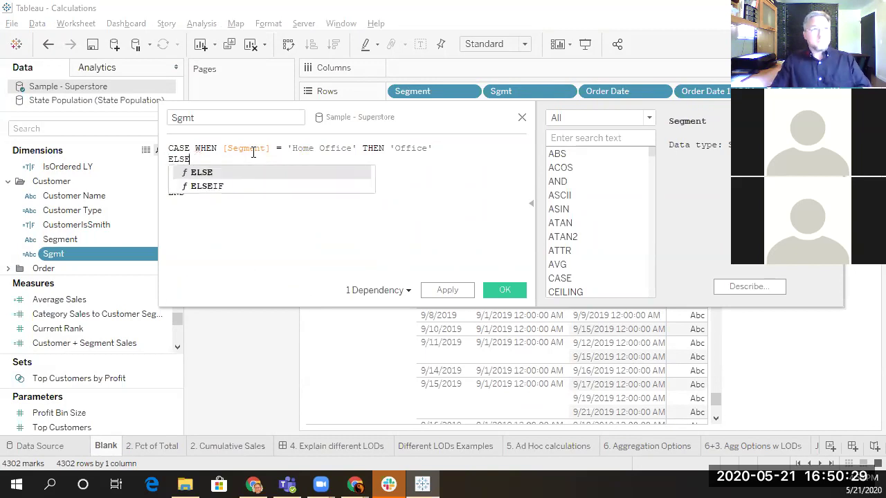
pyautogui.press('Return')
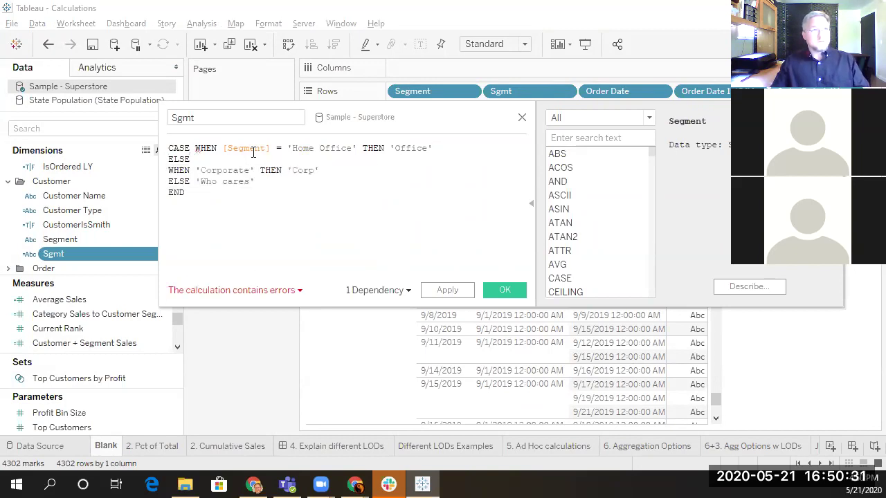
pyautogui.hotkey('shift', 'Home')
pyautogui.press('BackSpace')
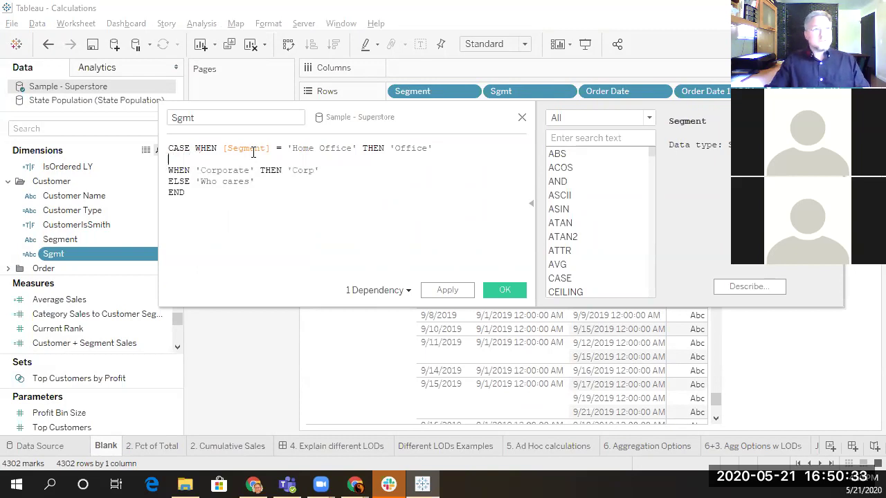
pyautogui.press('BackSpace')
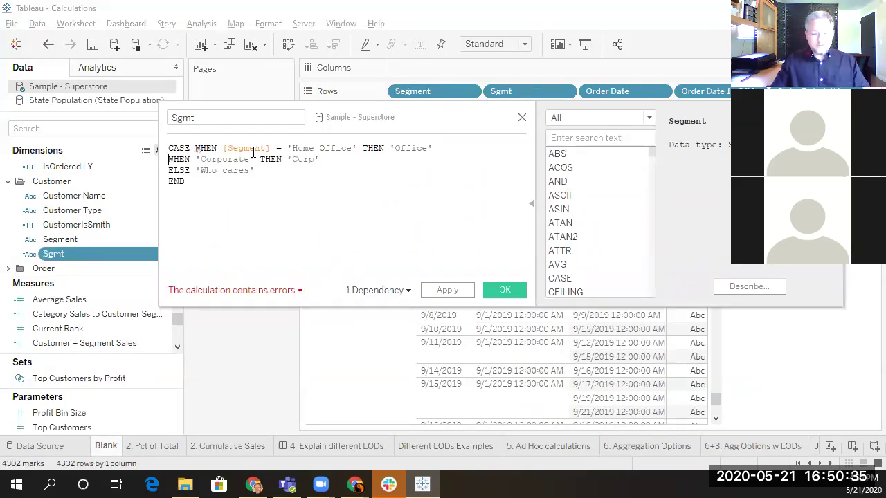
# Comment out the Corporate clause, view the calculation error details, and review the CASE WHEN line
pyautogui.write('//')
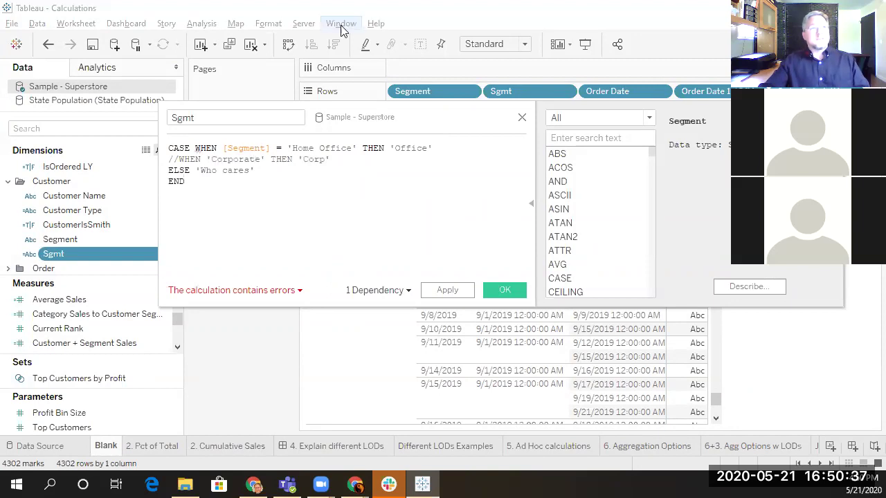
pyautogui.click(300, 291)
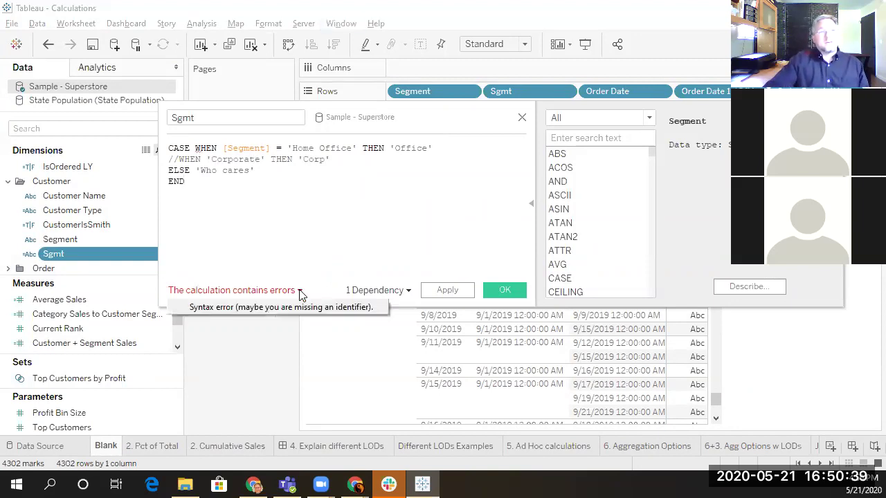
pyautogui.click(225, 197)
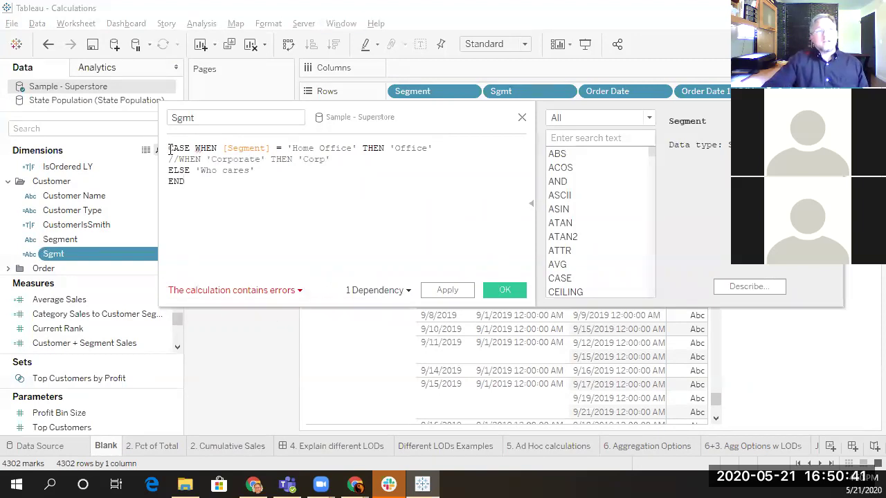
pyautogui.moveTo(194, 184); pyautogui.dragTo(166, 146)
pyautogui.click(215, 194)
pyautogui.doubleClick(176, 148)
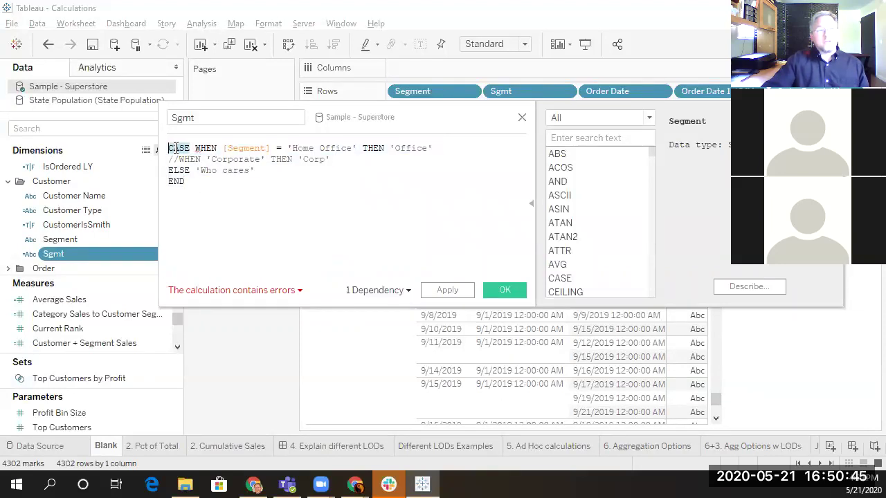
pyautogui.moveTo(195, 148); pyautogui.dragTo(435, 148)
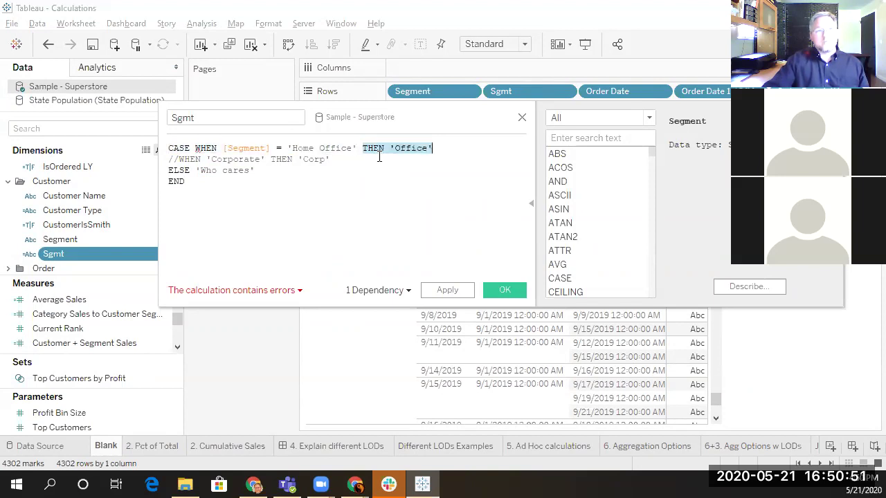
pyautogui.click(338, 159)
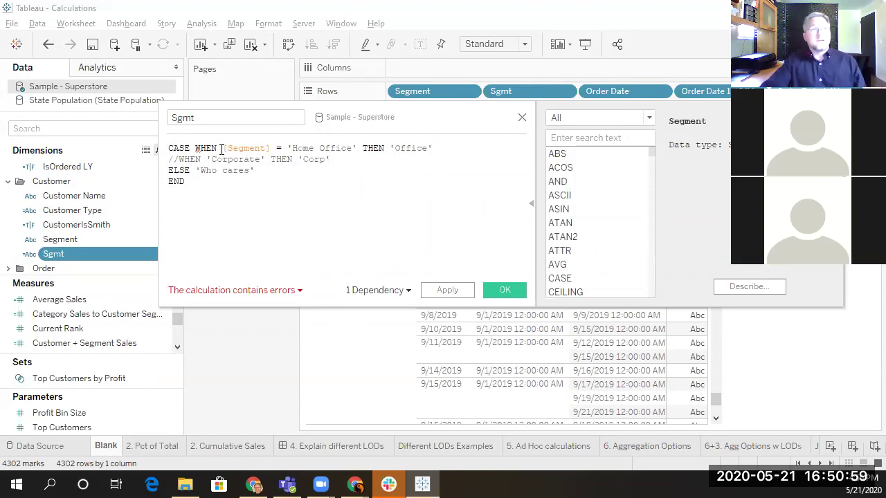
pyautogui.moveTo(217, 148); pyautogui.dragTo(159, 148)
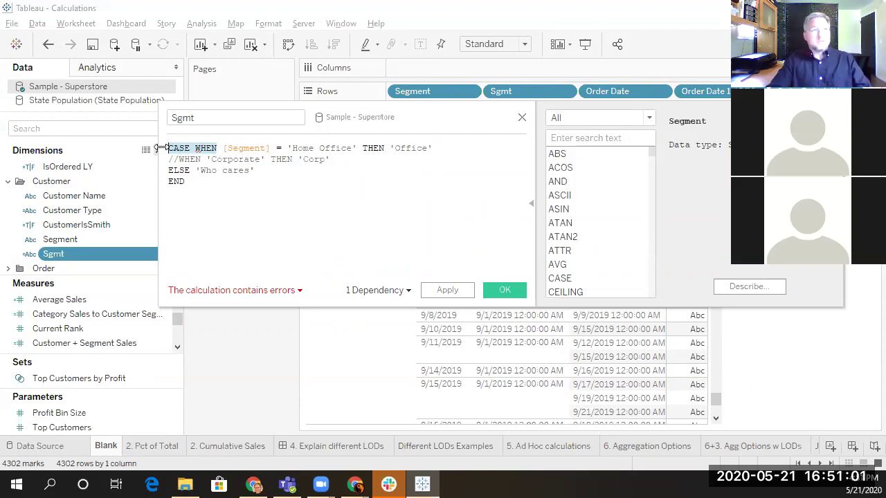
pyautogui.write('IF')
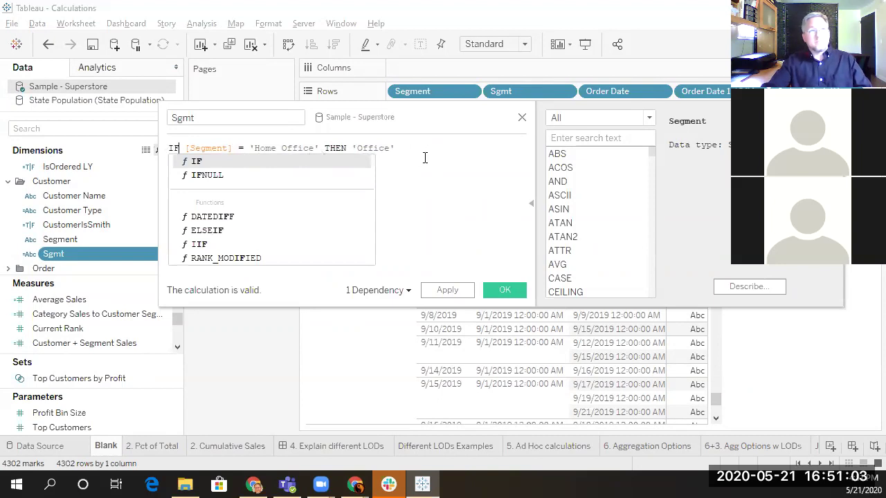
pyautogui.click(429, 148)
pyautogui.hotkey('ctrl', 'z')
pyautogui.hotkey('ctrl', 'z')
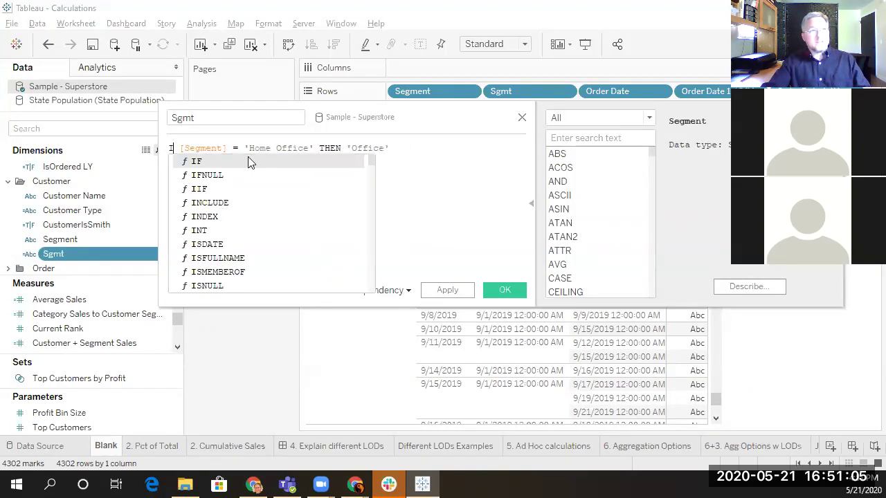
# Replace CASE WHEN with IF at the start of the 'Home Office' condition
pyautogui.moveTo(215, 147); pyautogui.dragTo(153, 147)
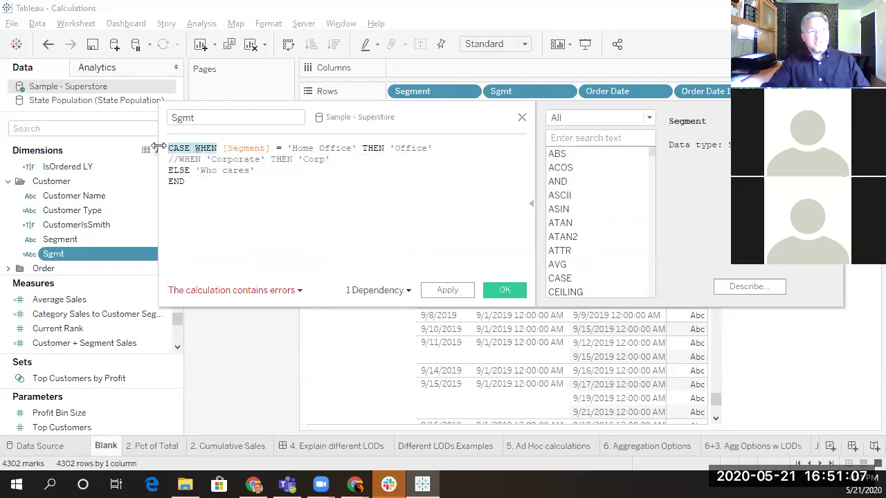
pyautogui.write('IF')
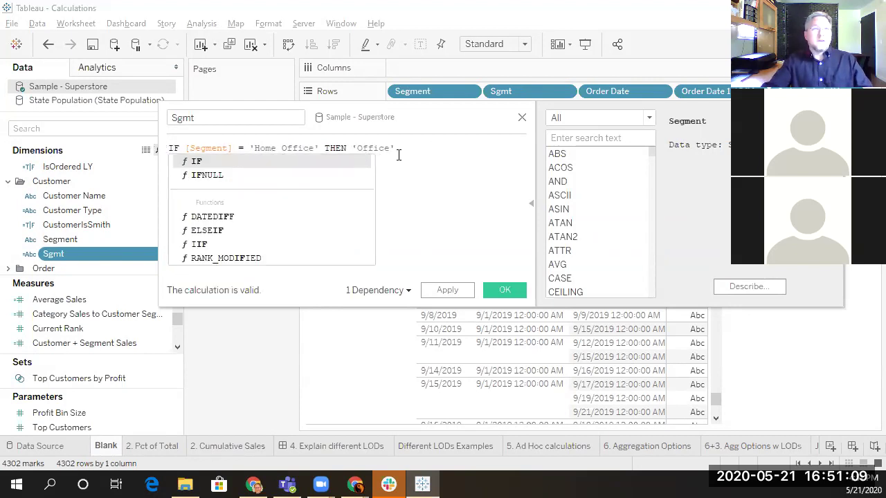
pyautogui.click(404, 151)
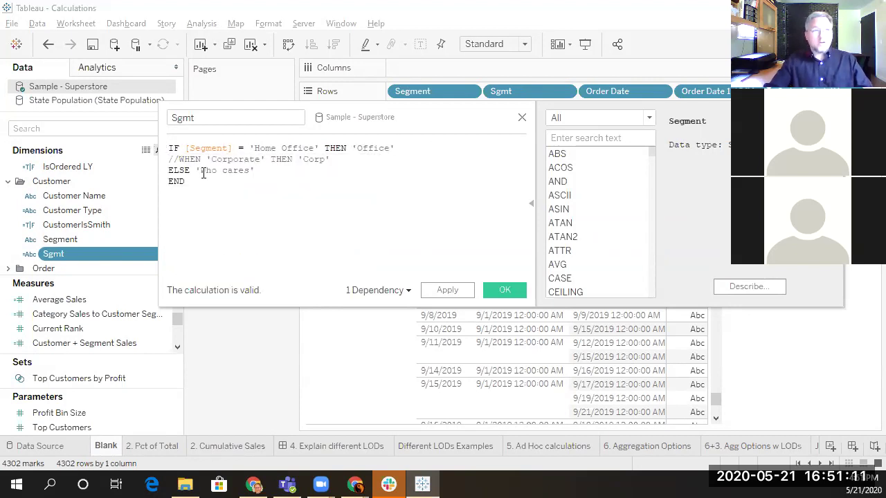
# Uncomment the Corporate clause and replace its WHEN with ELSEIF
pyautogui.press('BackSpace')
pyautogui.press('BackSpace')
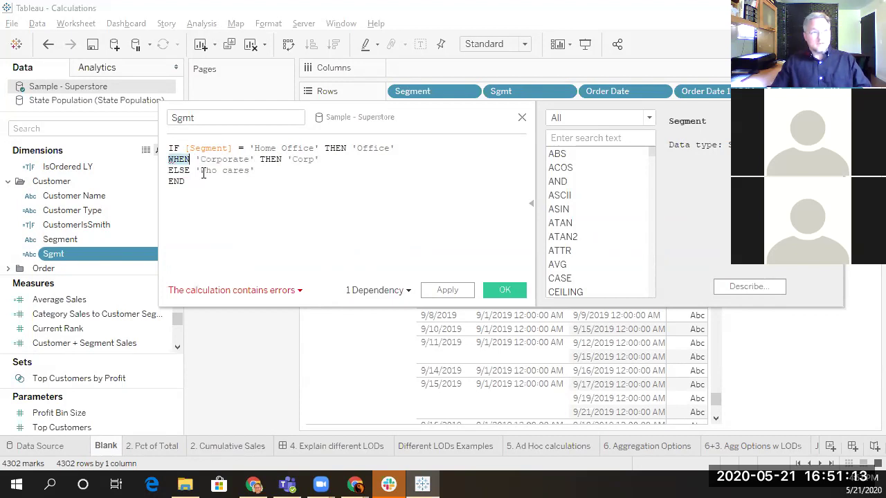
pyautogui.write('ELSEIF')
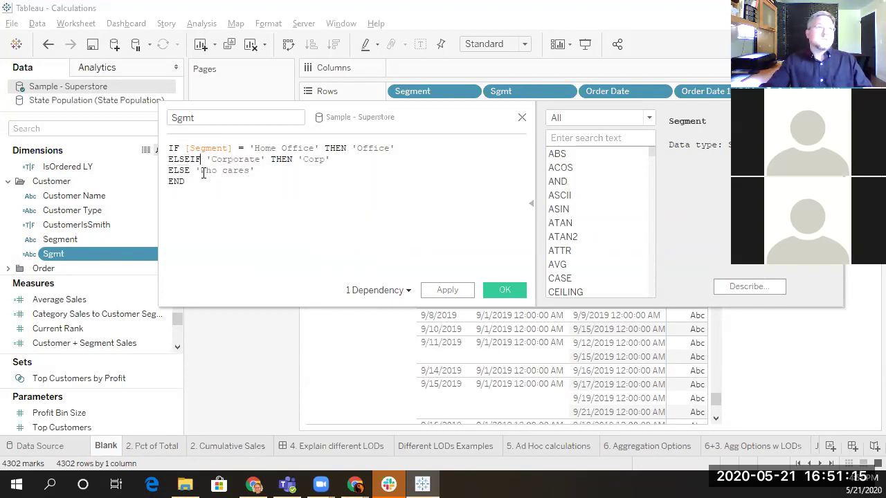
pyautogui.click(270, 190)
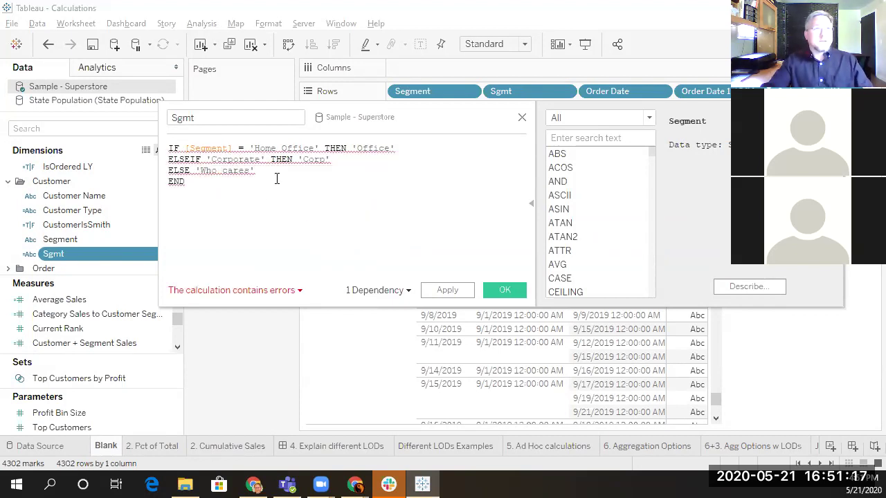
# Insert [Segment] = before 'Corporate' to complete the ELSEIF condition
pyautogui.click(209, 159)
pyautogui.press('Up')
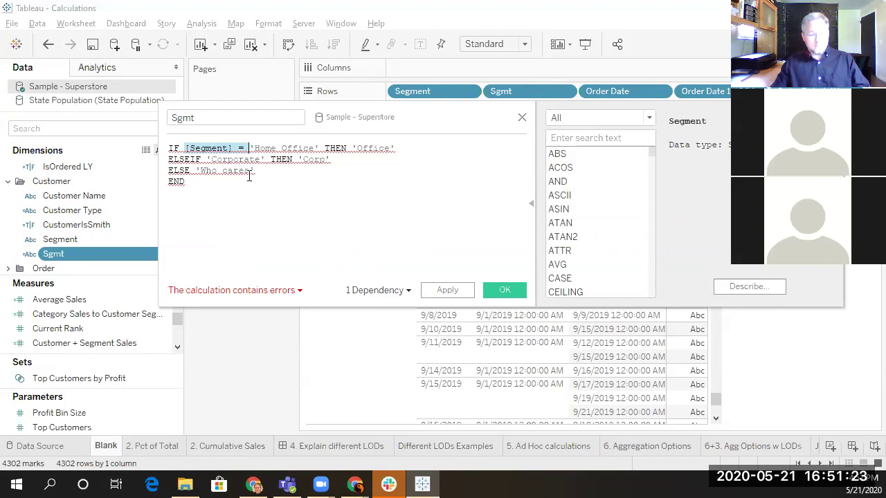
pyautogui.press('Down')
pyautogui.write('[Segment] =')
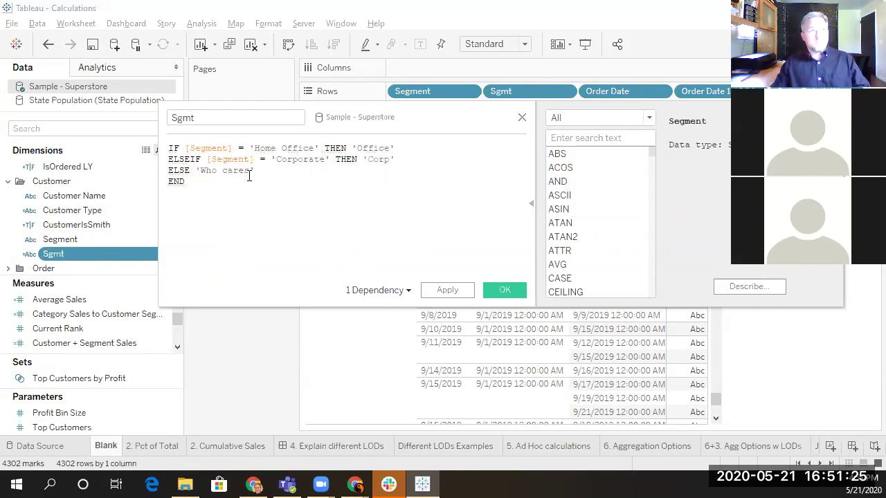
pyautogui.hotkey('ctrl', 'Left')
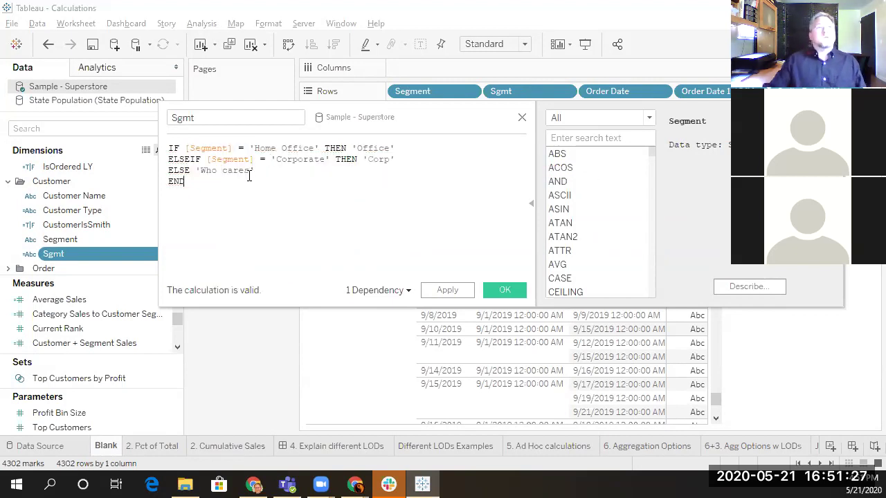
# Try replacing the ELSE 'Who cares' clause with ELSEIF [CustomerIsSmith] THEN 'Smith Cust', and discard the changes to Sgmt
pyautogui.click(277, 191)
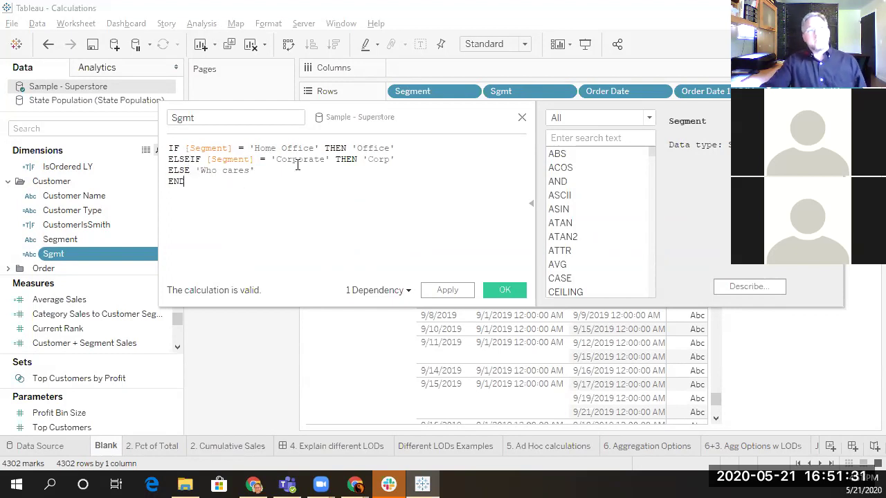
pyautogui.moveTo(195, 171); pyautogui.dragTo(265, 172)
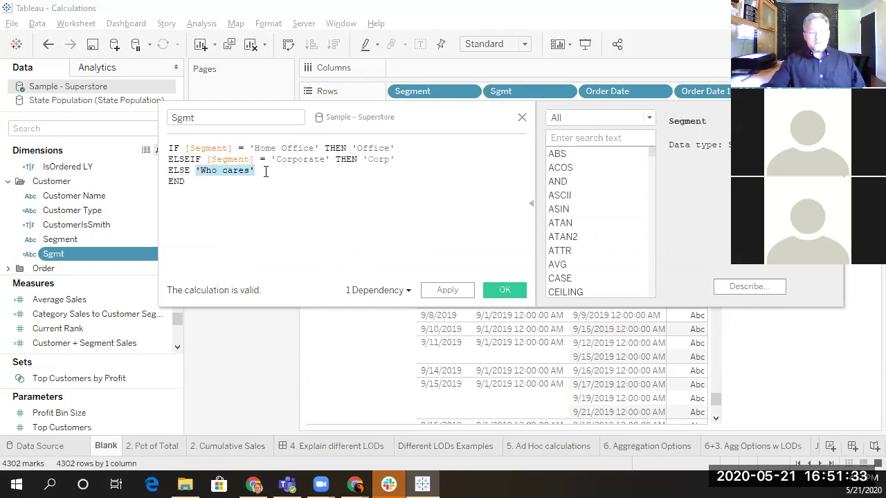
pyautogui.press('BackSpace')
pyautogui.press('BackSpace')
pyautogui.write('IF ')
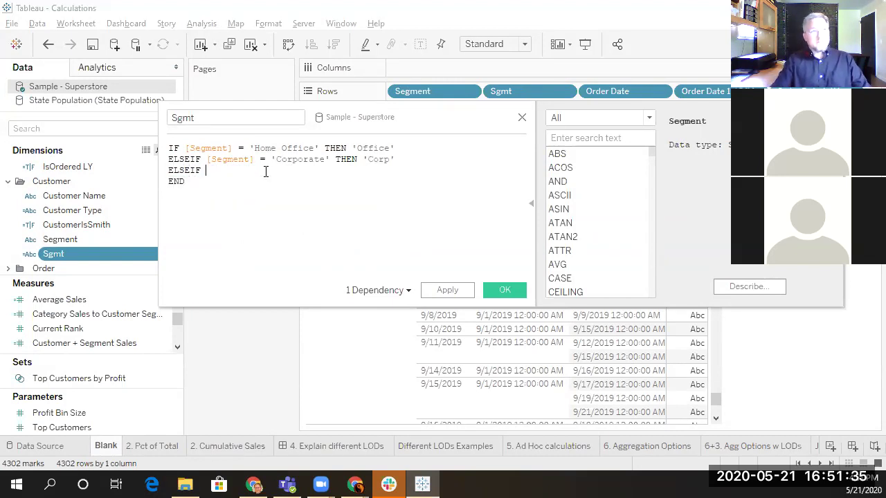
pyautogui.write('[')
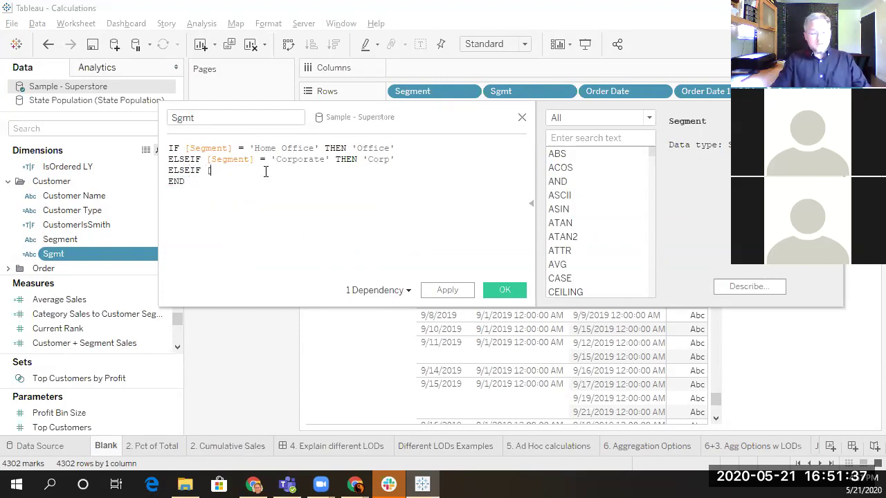
pyautogui.write('Customer')
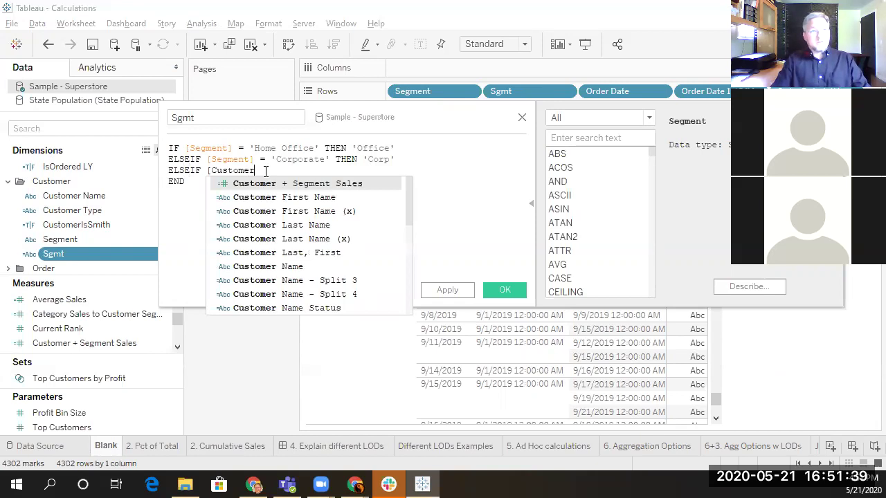
pyautogui.write("IsSmith] THEN '")
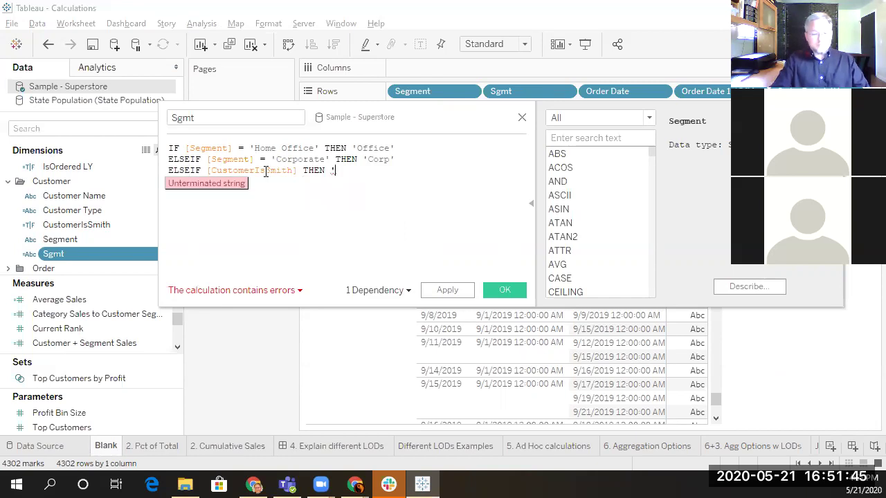
pyautogui.write("Smith Cust'")
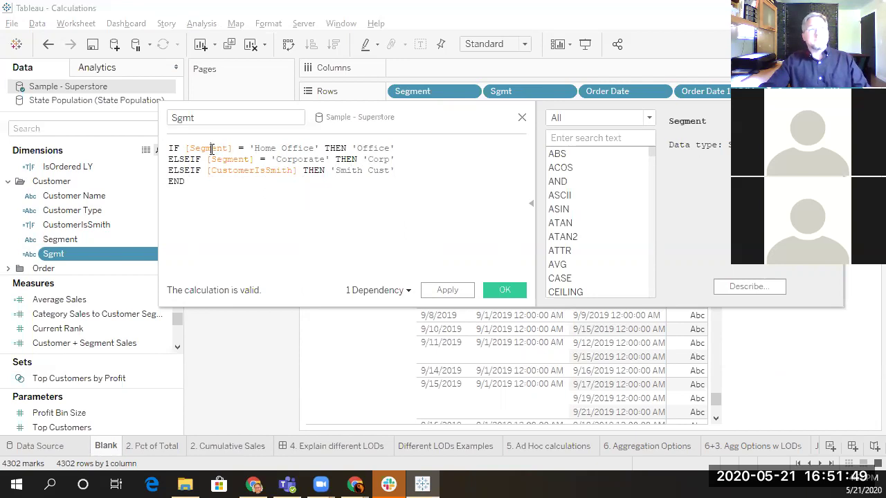
pyautogui.click(238, 169)
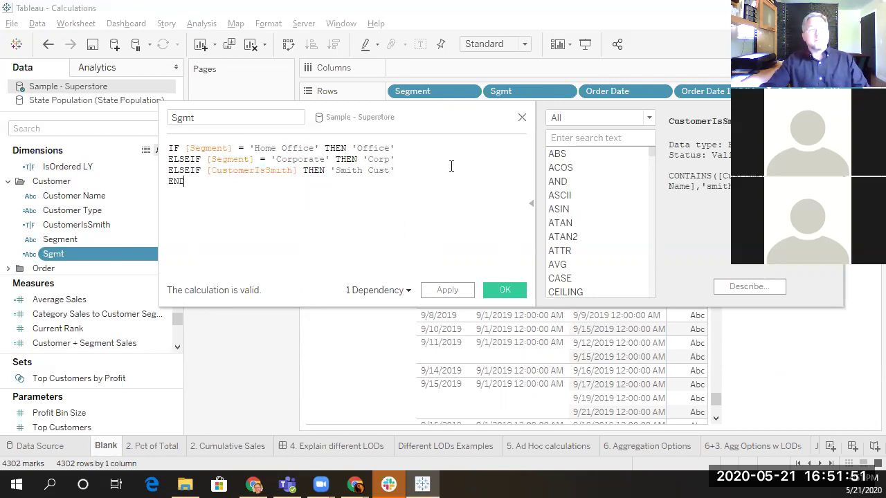
pyautogui.click(522, 117)
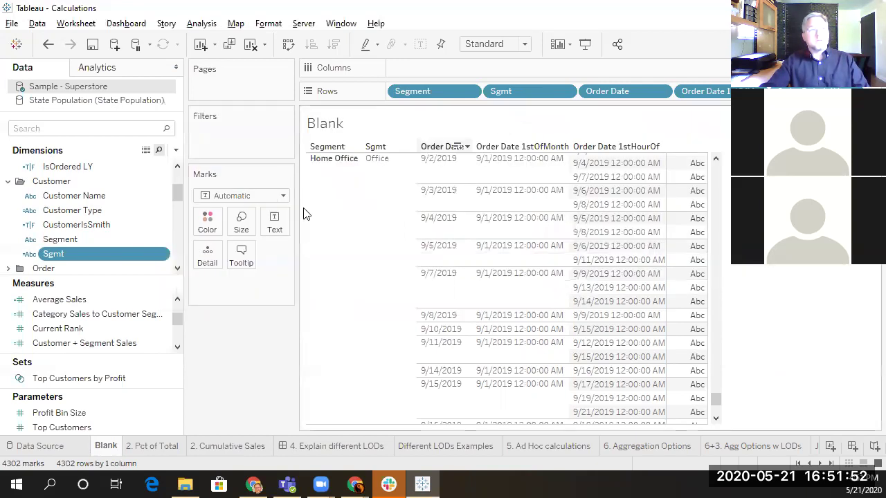
# Reopen the Sgmt calculation, filter the function reference to Logical, and view the description of NOT
pyautogui.click(164, 255)
pyautogui.click(207, 86)
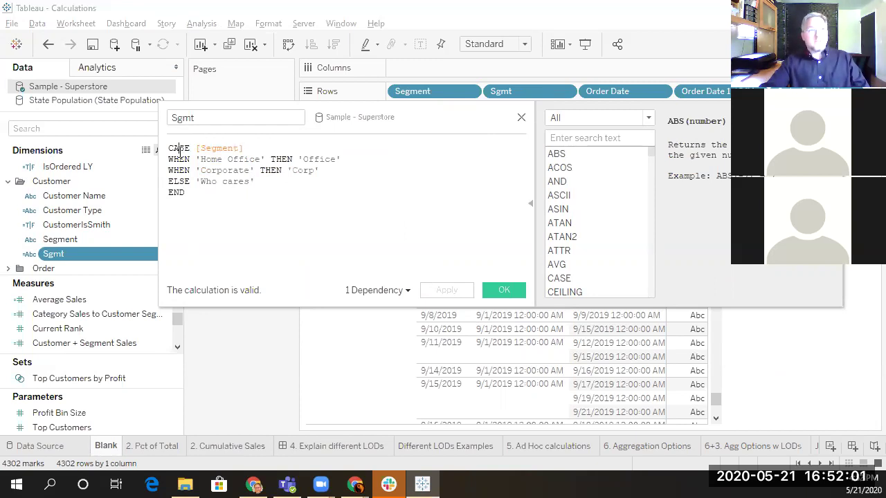
pyautogui.click(577, 123)
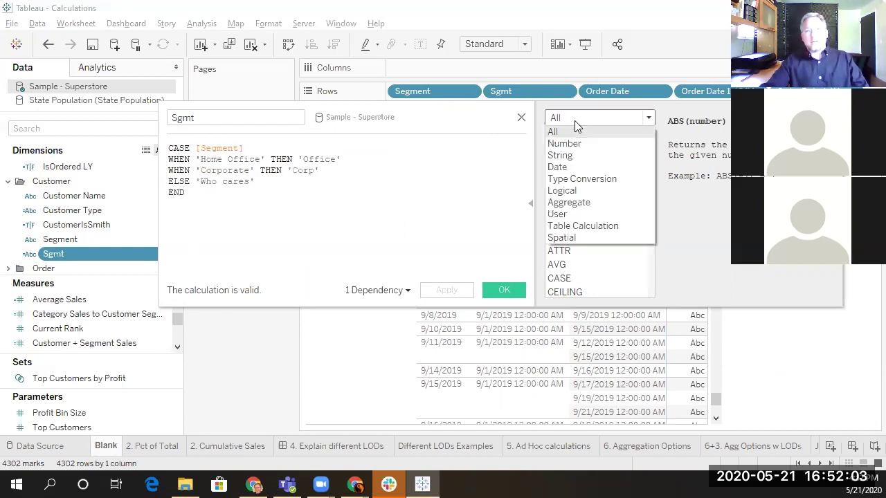
pyautogui.click(572, 191)
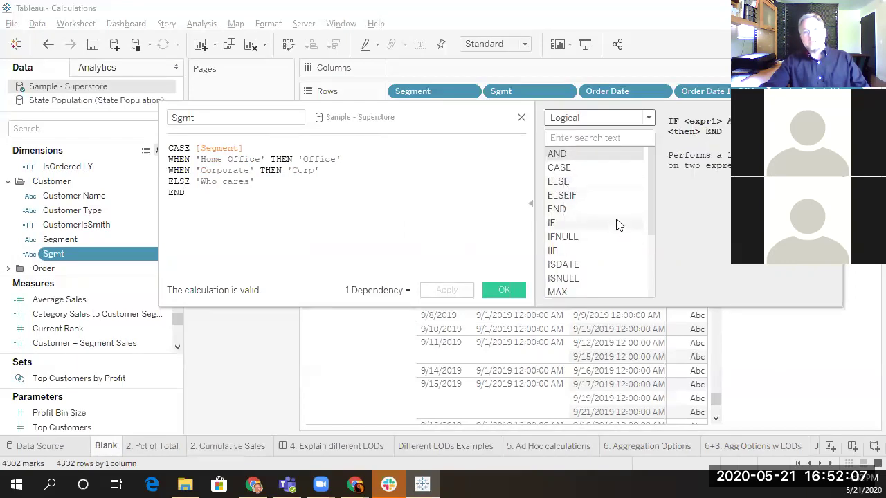
pyautogui.moveTo(651, 192); pyautogui.dragTo(645, 260)
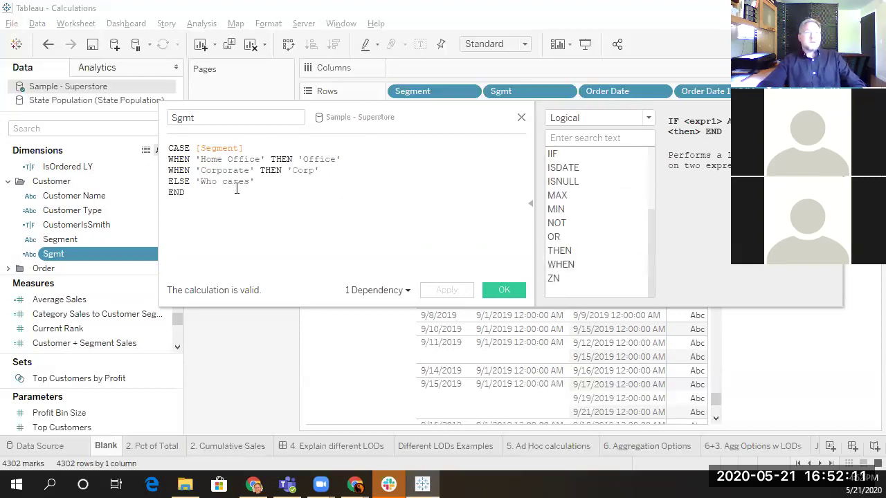
pyautogui.click(561, 224)
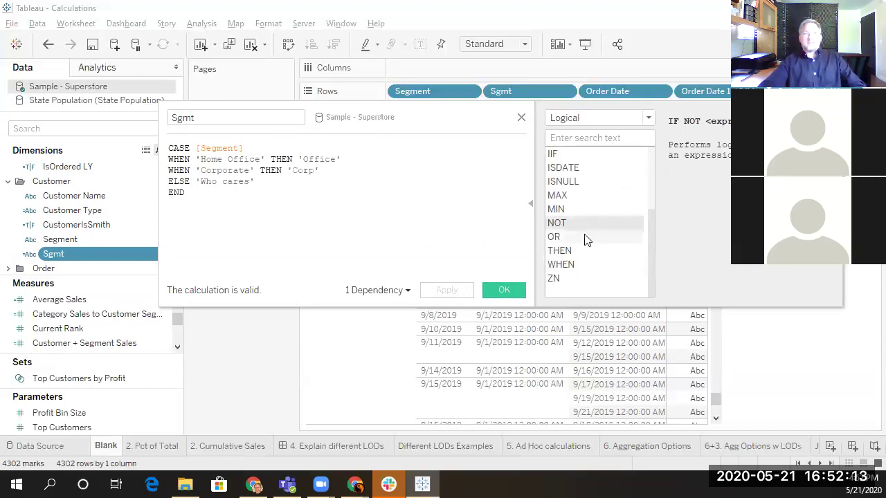
# Try NOT before 'Home Office' in the first WHEN clause, remove it again, and save the Sgmt calculation
pyautogui.click(197, 161)
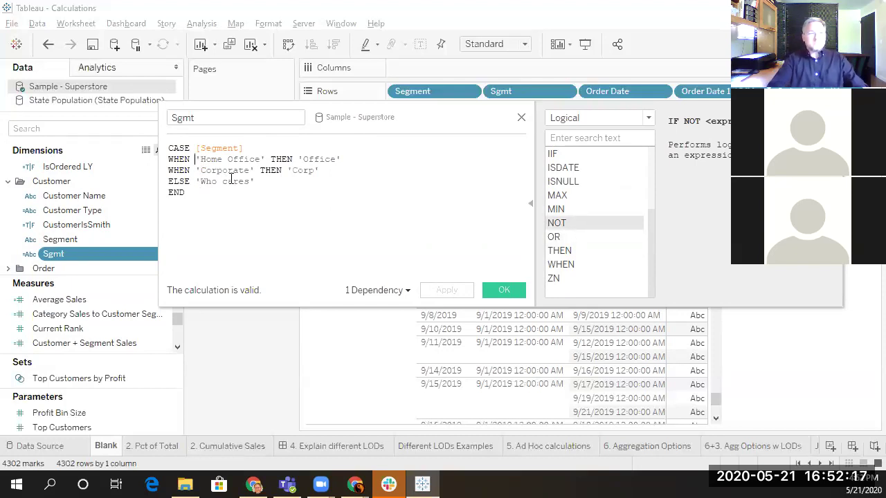
pyautogui.write('NOT')
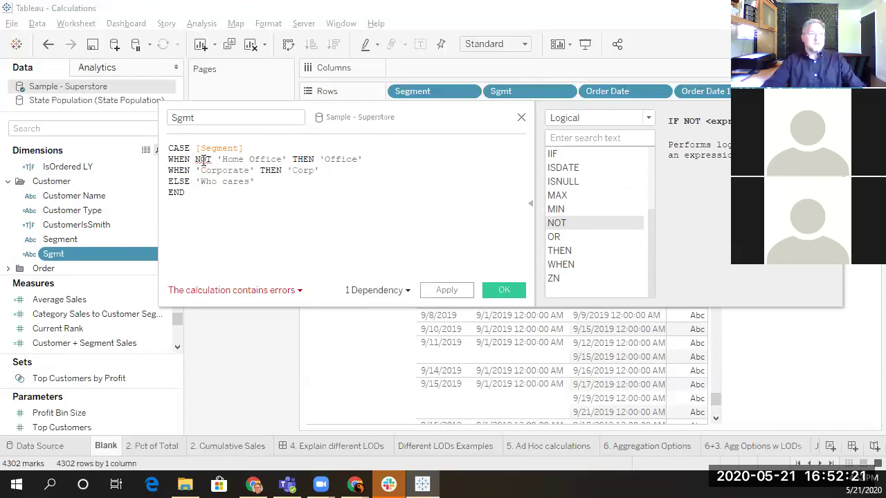
pyautogui.moveTo(202, 159)
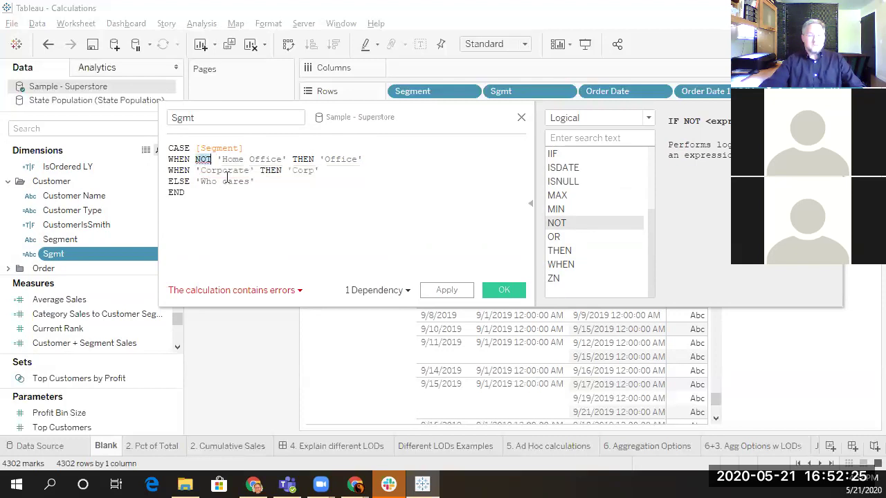
pyautogui.press('Delete')
pyautogui.press('Delete')
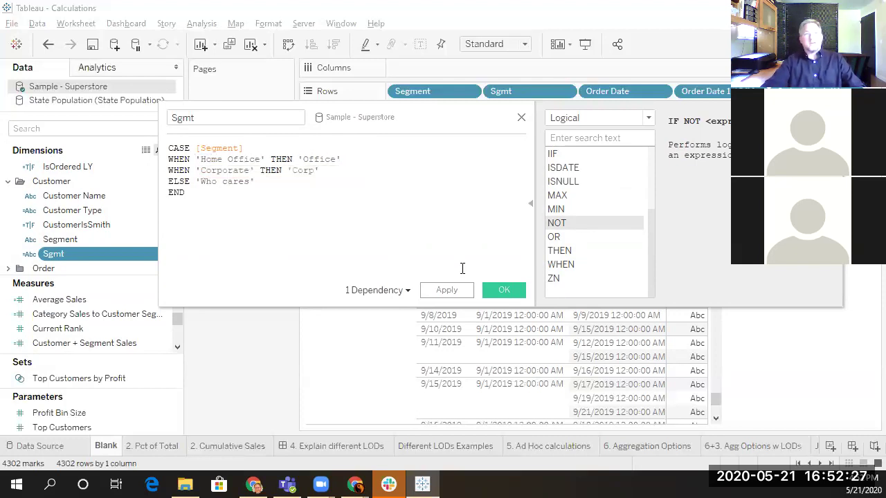
pyautogui.click(502, 290)
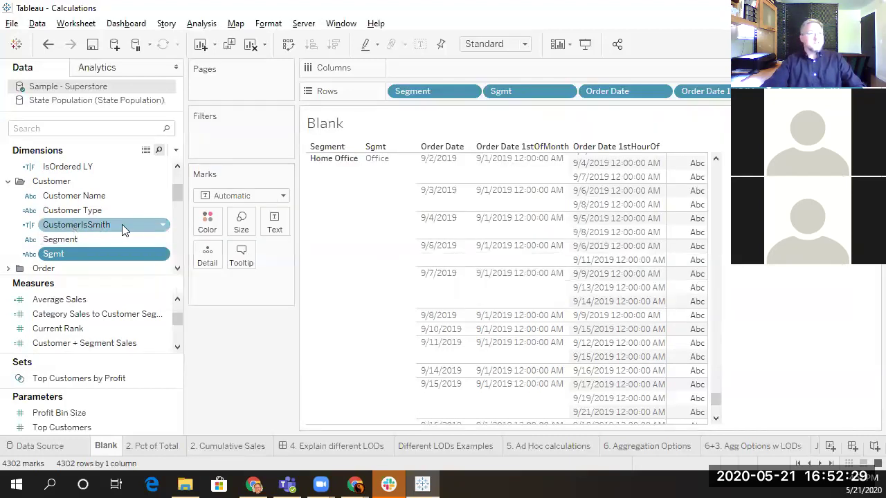
# Open the CustomerIsSmith calculation, review its CONTAINS formula and function description, and close it without changes
pyautogui.click(165, 225)
pyautogui.click(222, 88)
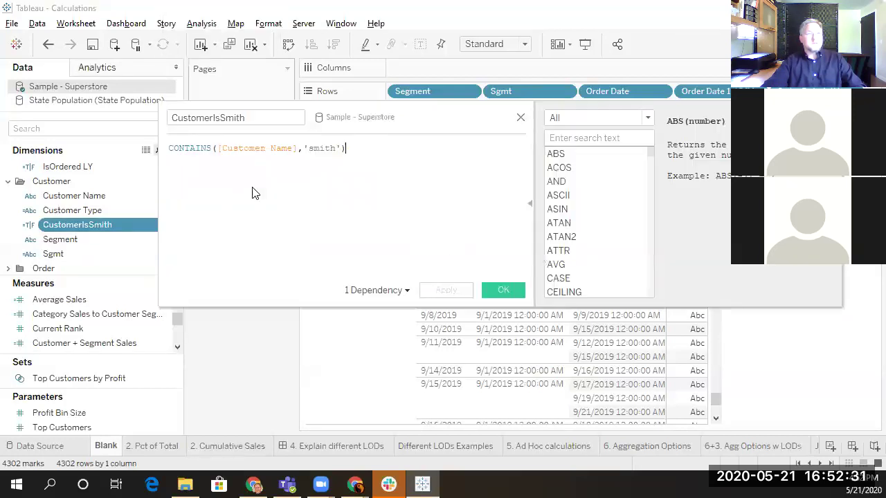
pyautogui.click(342, 153)
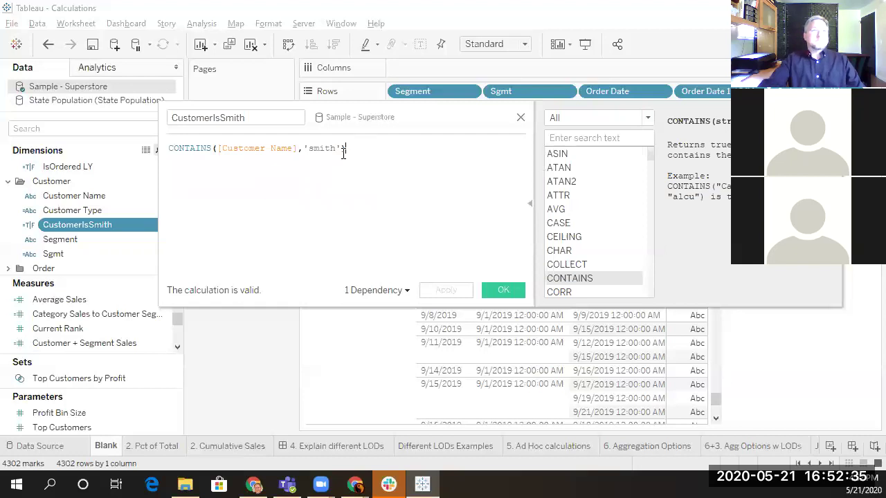
pyautogui.click(520, 117)
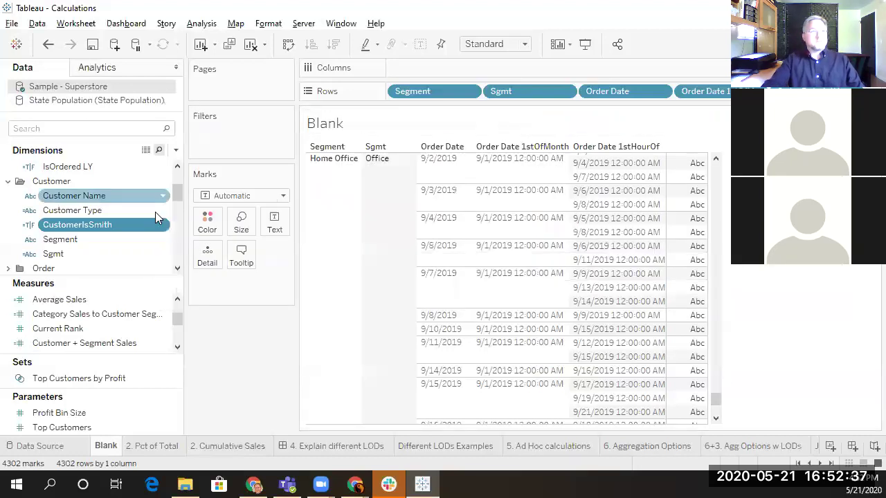
# Duplicate the CustomerIsSmith field, open the copy for editing, and rename it CustomerIsNOTSmith
pyautogui.rightClick(166, 225)
pyautogui.press('Escape')
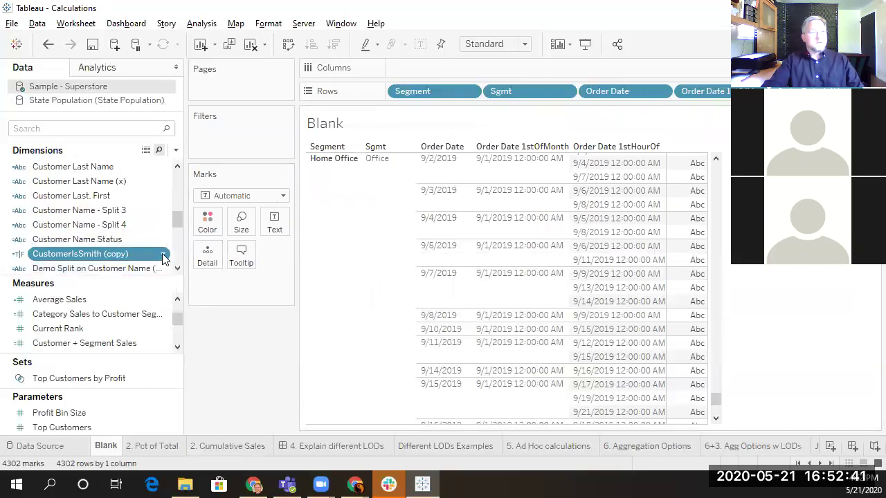
pyautogui.click(164, 258)
pyautogui.click(219, 84)
pyautogui.click(225, 118)
pyautogui.write('NOT')
pyautogui.doubleClick(281, 117)
pyautogui.press('BackSpace')
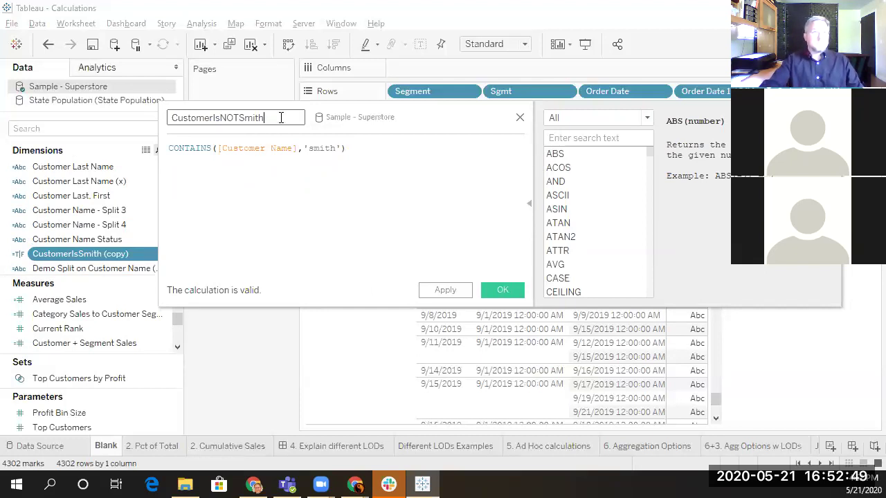
# Negate the CustomerIsNOTSmith formula by inserting NOT before CONTAINS([Customer Name],'smith'), and review the resulting expression
pyautogui.click(169, 149)
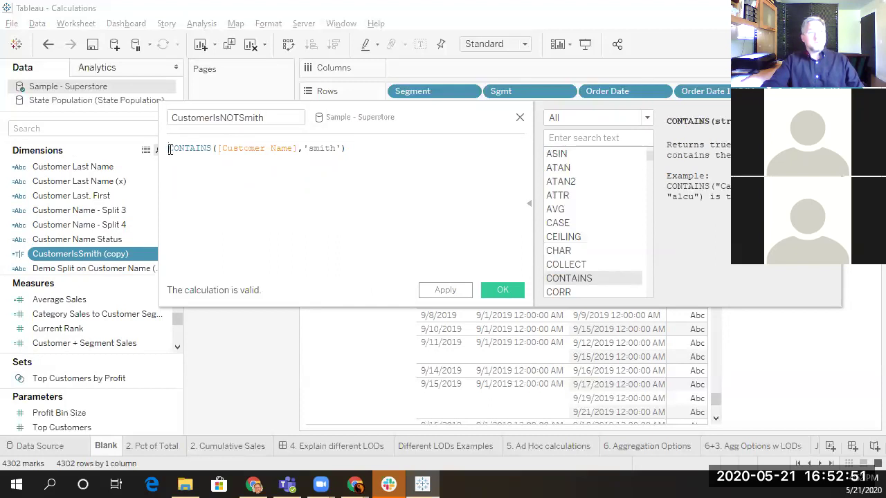
pyautogui.write('NOT')
pyautogui.click(417, 193)
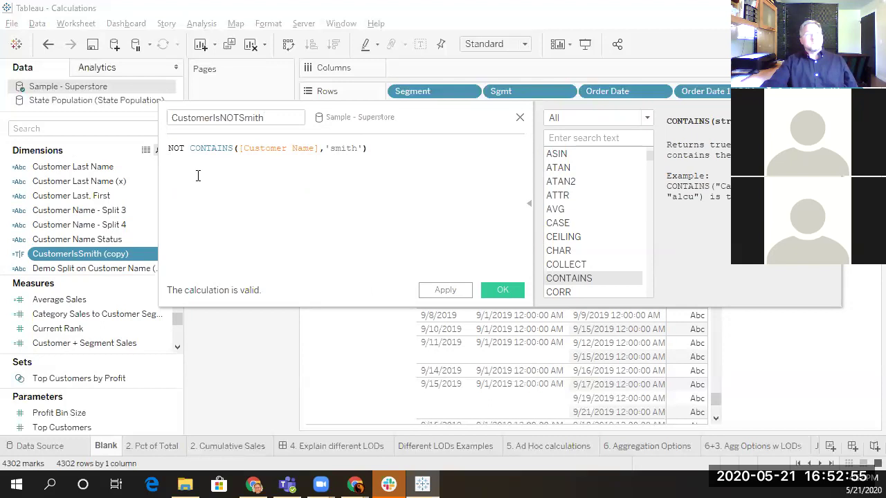
pyautogui.click(189, 148)
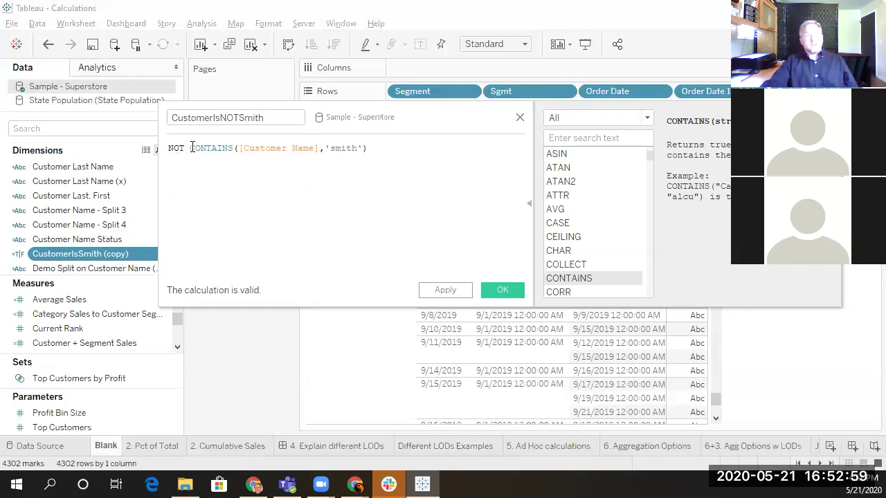
pyautogui.moveTo(191, 148); pyautogui.dragTo(381, 144)
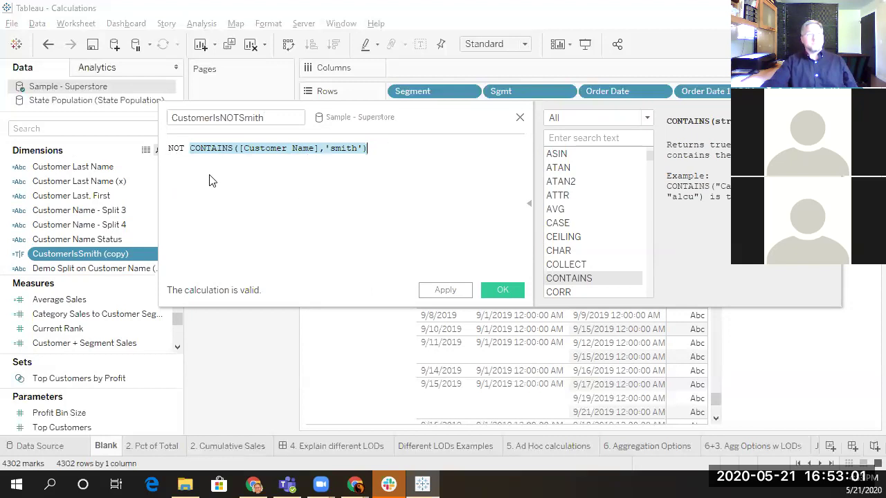
pyautogui.click(189, 167)
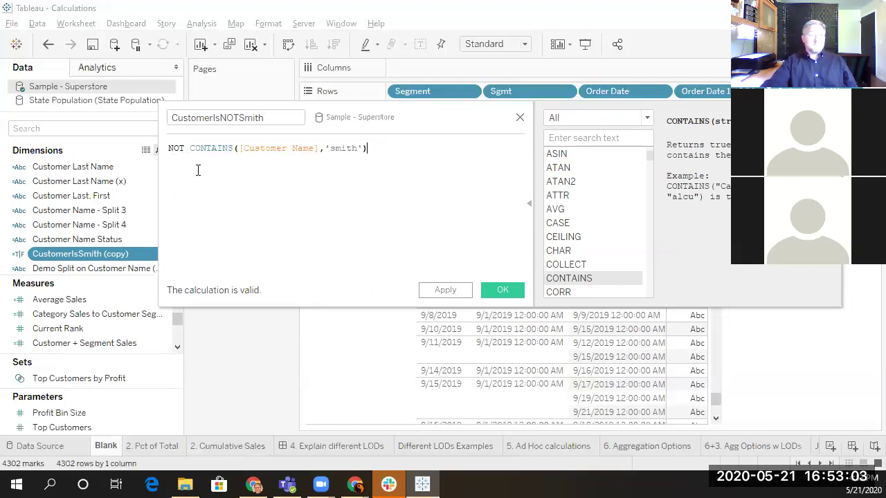
pyautogui.moveTo(190, 148); pyautogui.dragTo(385, 145)
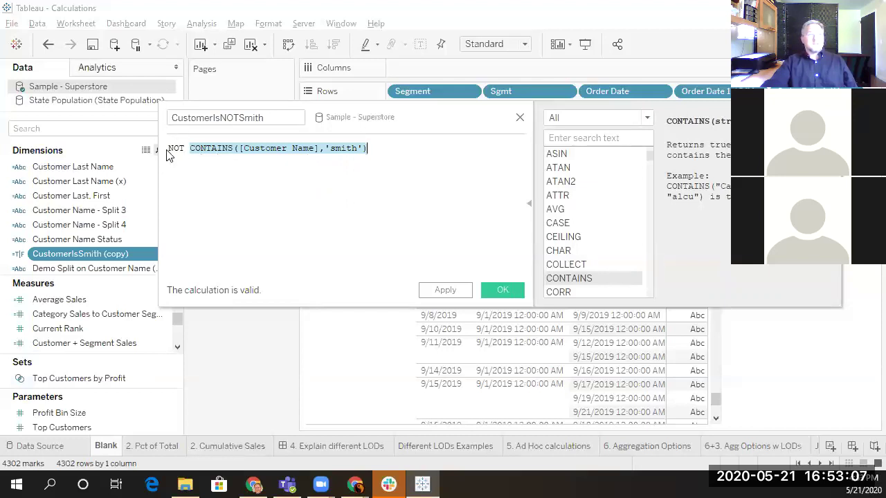
pyautogui.moveTo(167, 151); pyautogui.dragTo(439, 158)
pyautogui.click(435, 206)
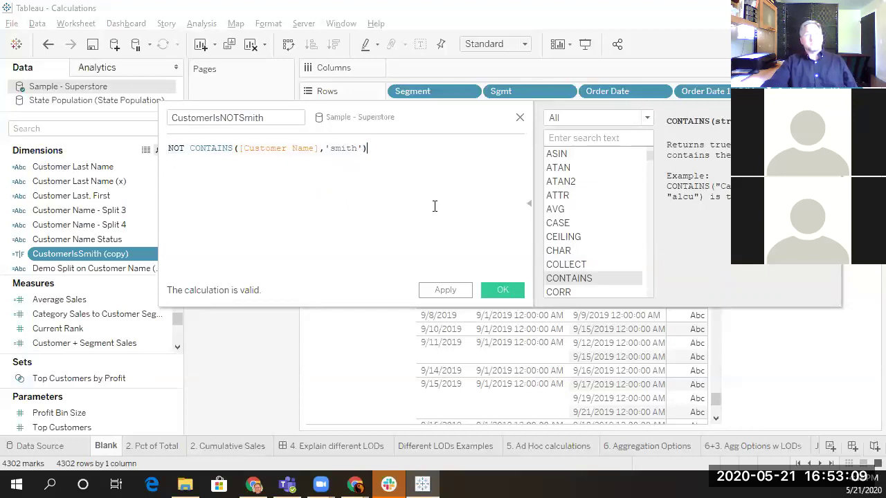
# Filter the function reference to Logical functions and read the descriptions of END and NOT
pyautogui.click(588, 119)
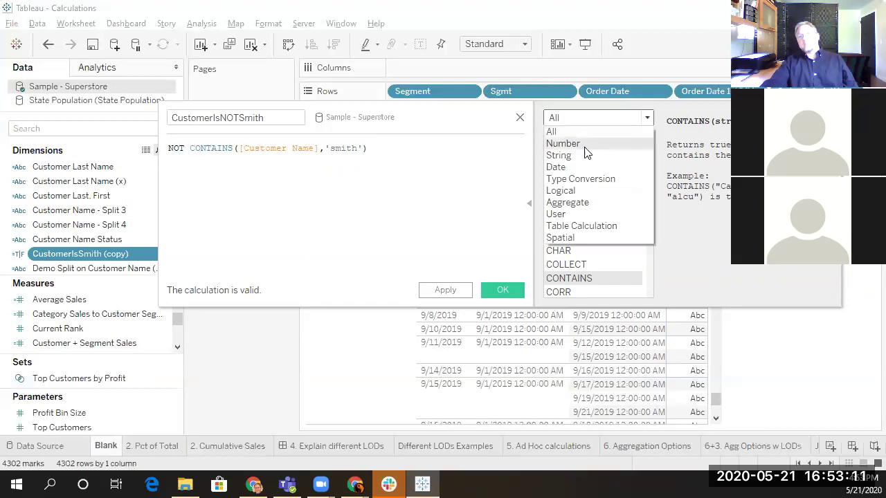
pyautogui.click(569, 193)
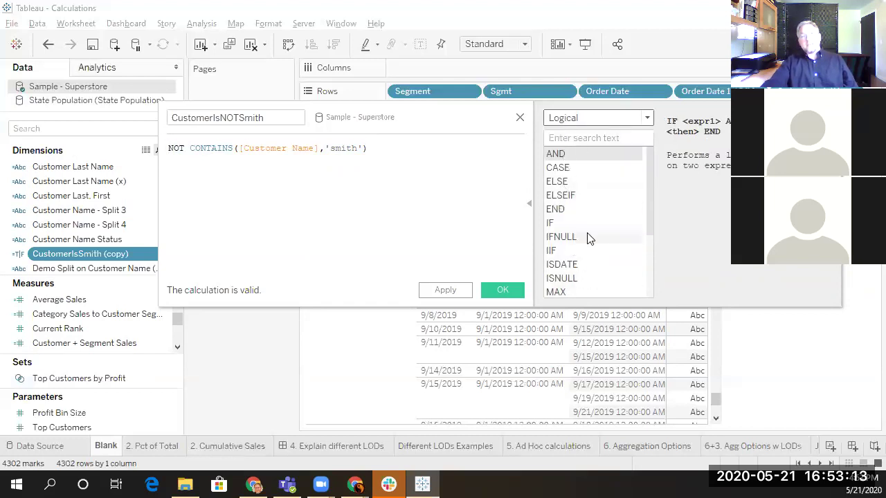
pyautogui.click(564, 208)
pyautogui.scroll(-3, 580, 220)
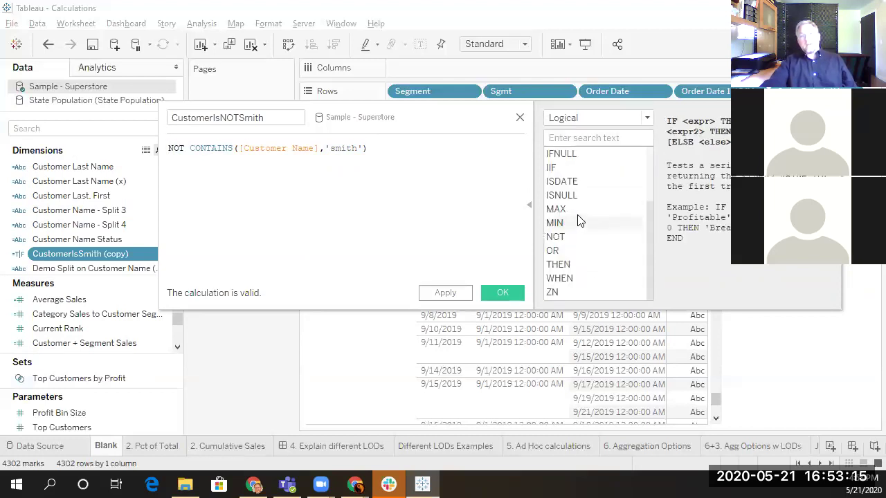
pyautogui.click(571, 237)
pyautogui.click(576, 123)
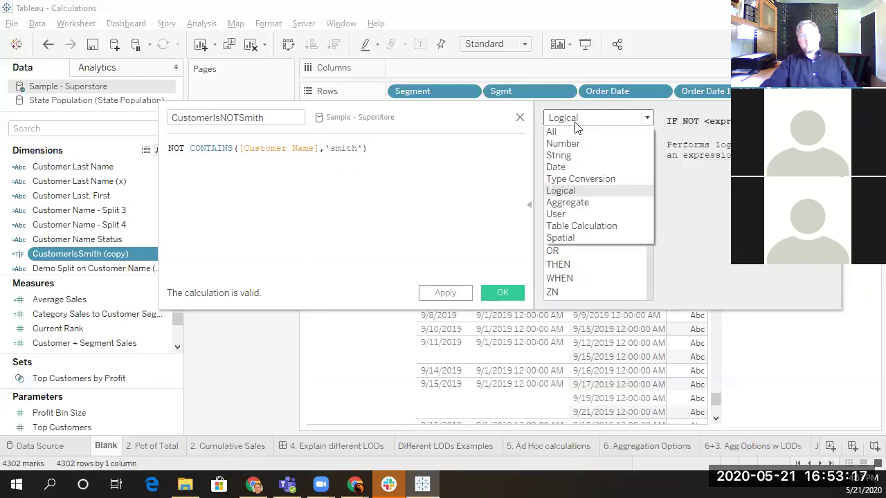
pyautogui.click(558, 193)
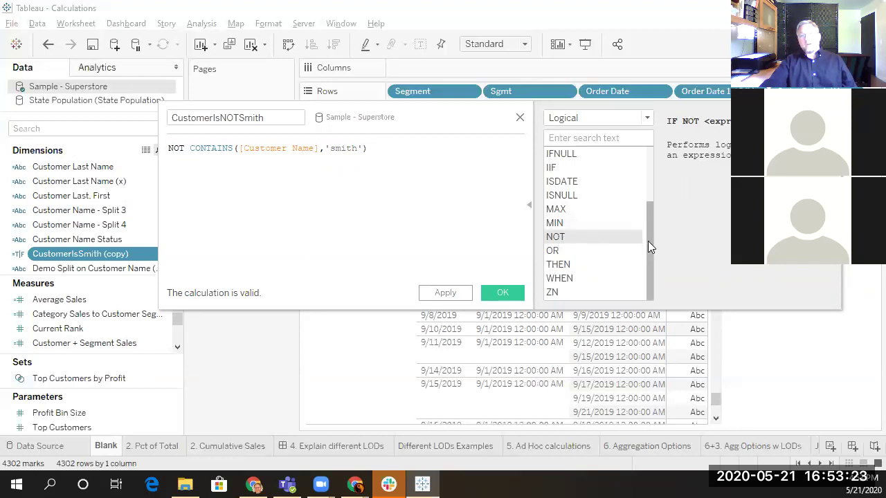
# Compare the reference descriptions of the null-handling functions ZN and IFNULL
pyautogui.moveTo(652, 256)
pyautogui.mouseDown()
pyautogui.moveTo(658, 200)
pyautogui.moveTo(652, 271)
pyautogui.mouseUp()
pyautogui.click(555, 292)
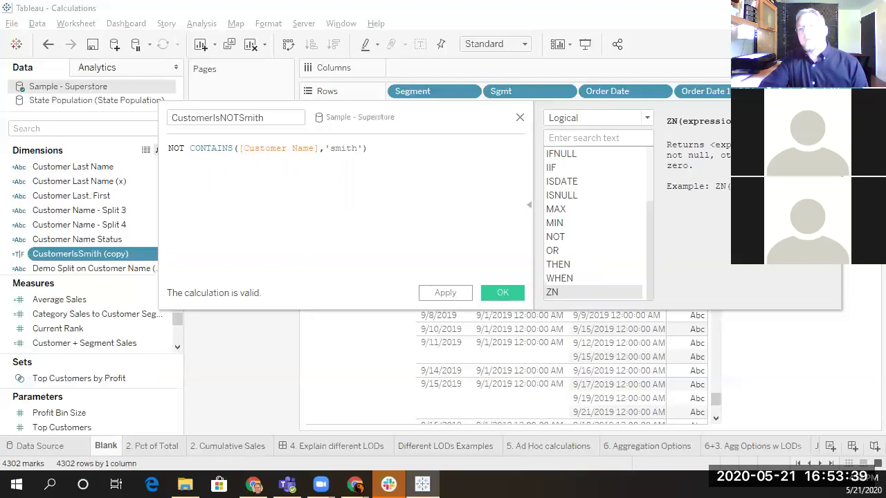
pyautogui.click(570, 155)
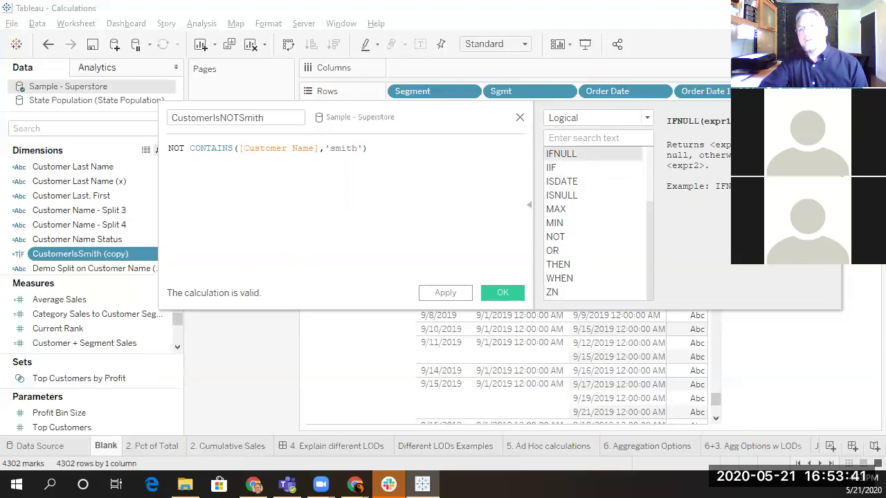
pyautogui.click(570, 292)
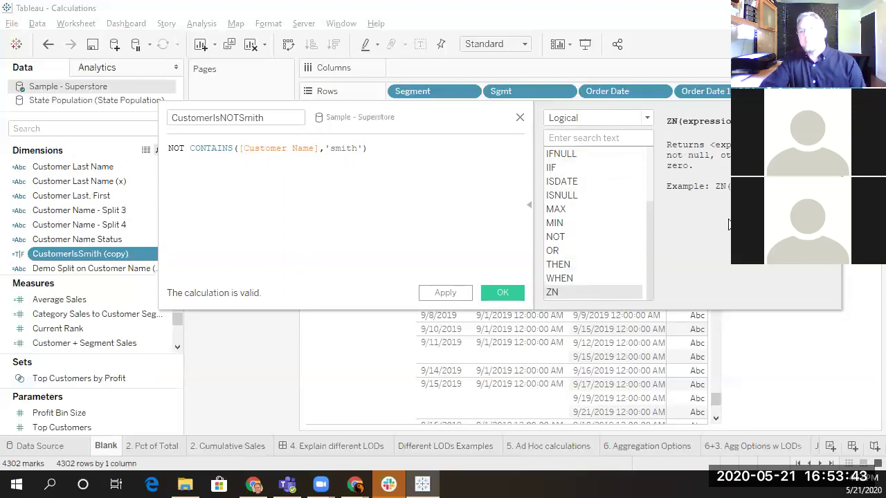
pyautogui.click(570, 157)
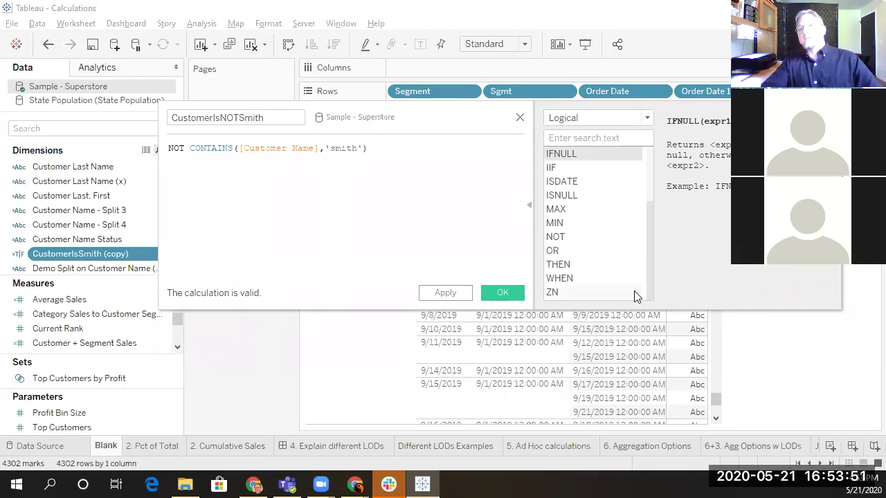
pyautogui.click(562, 293)
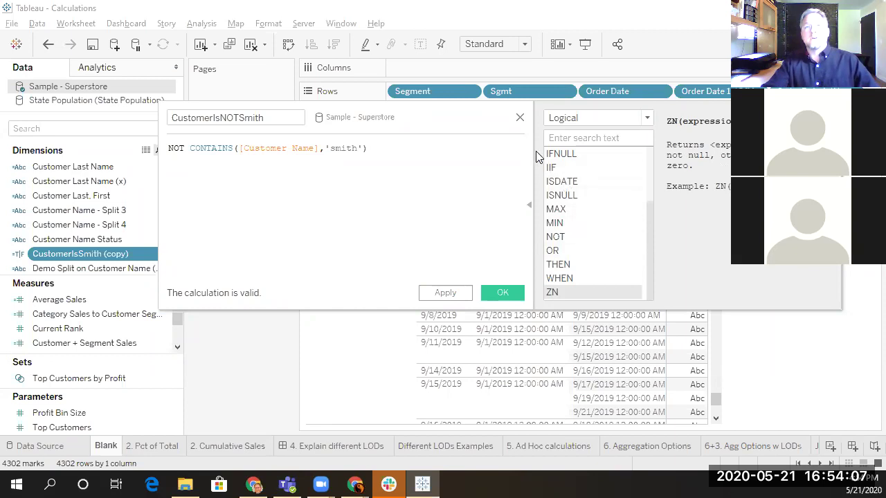
# Read the ISDATE description and look through the remaining Logical functions
pyautogui.click(564, 183)
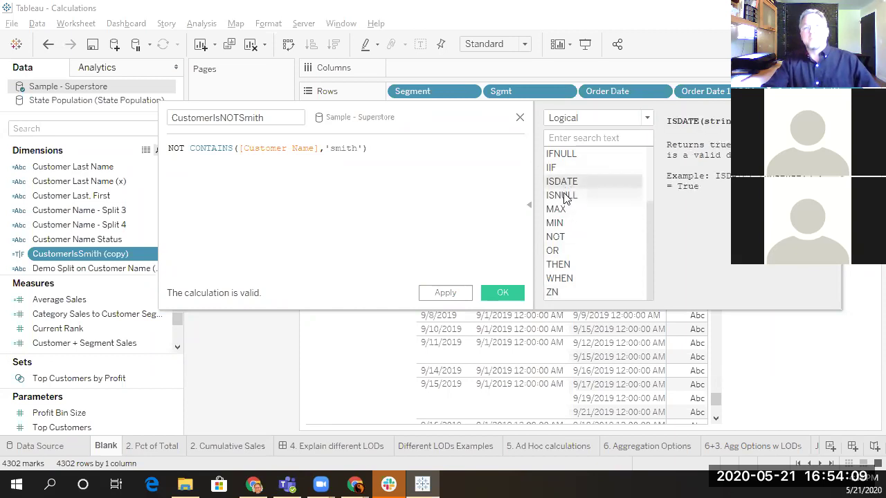
pyautogui.scroll(2, 583, 222)
pyautogui.scroll(-2, 587, 235)
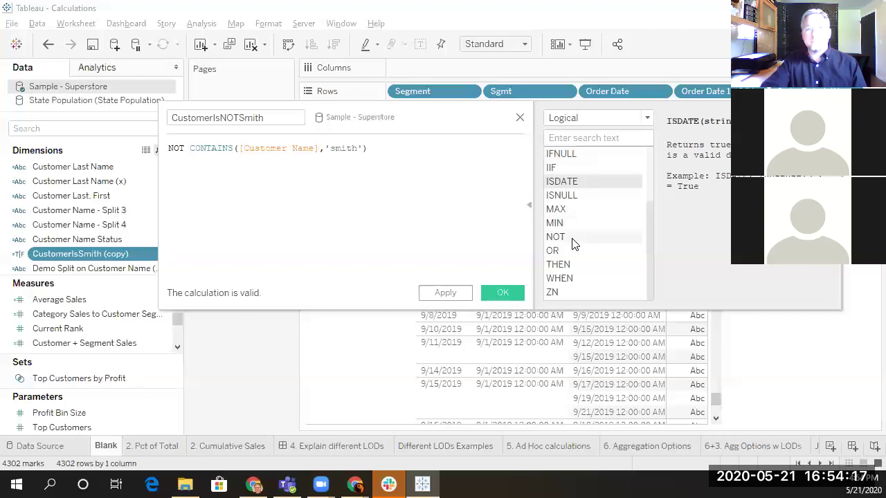
pyautogui.scroll(2, 589, 241)
# Filter the function reference to Type Conversion functions and read the STR description
pyautogui.click(569, 122)
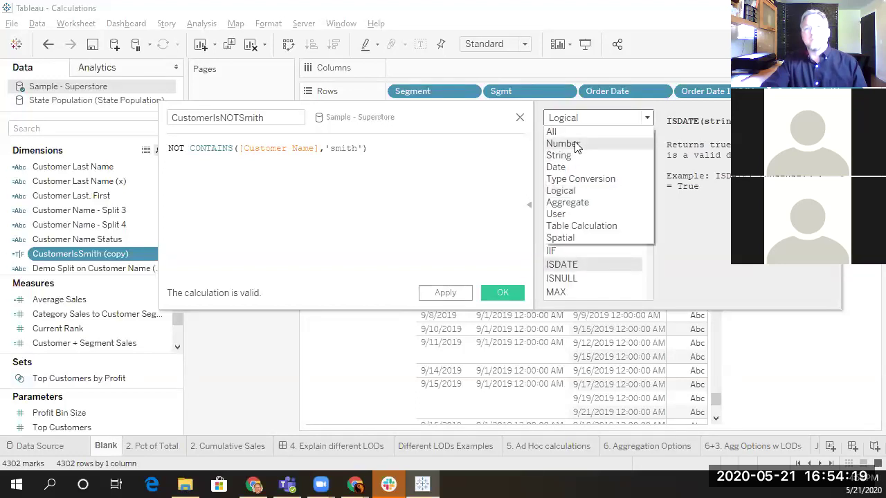
pyautogui.click(582, 180)
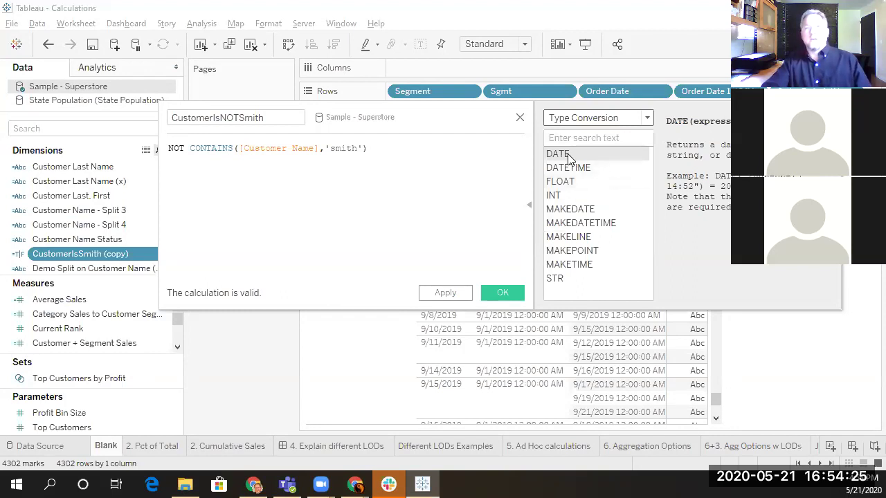
pyautogui.click(560, 279)
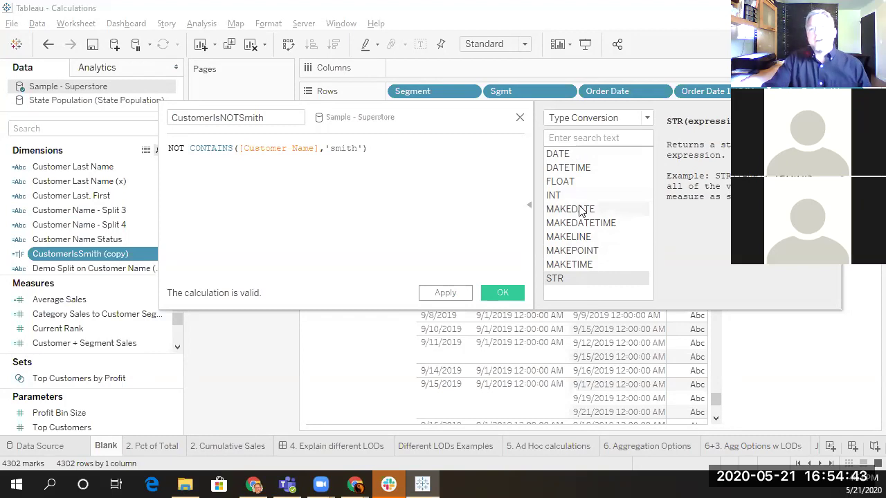
# Replace the CustomerIsNOTSmith formula with STR([Time to Ship]) + ' days', including a space before days
pyautogui.moveTo(372, 151); pyautogui.dragTo(168, 148)
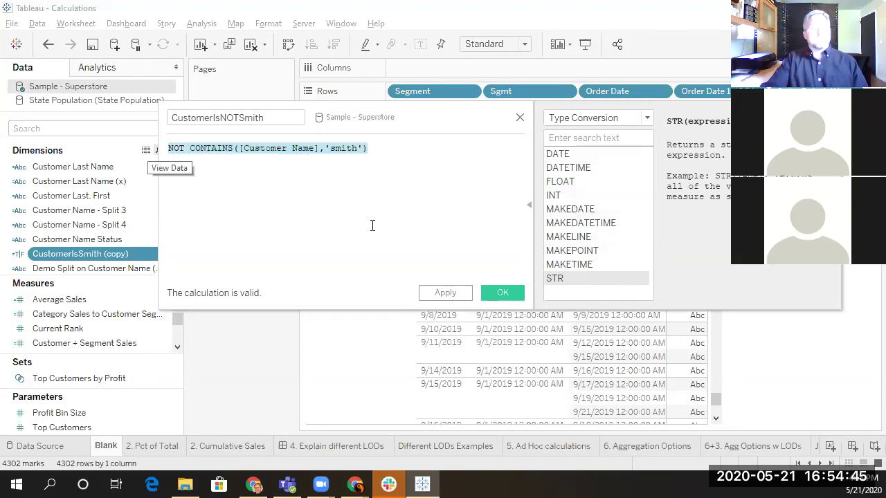
pyautogui.write('Time')
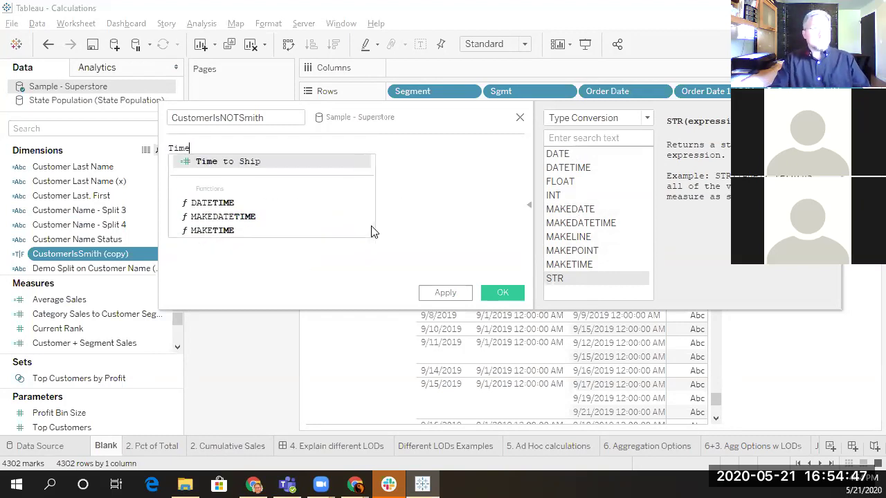
pyautogui.press('Return')
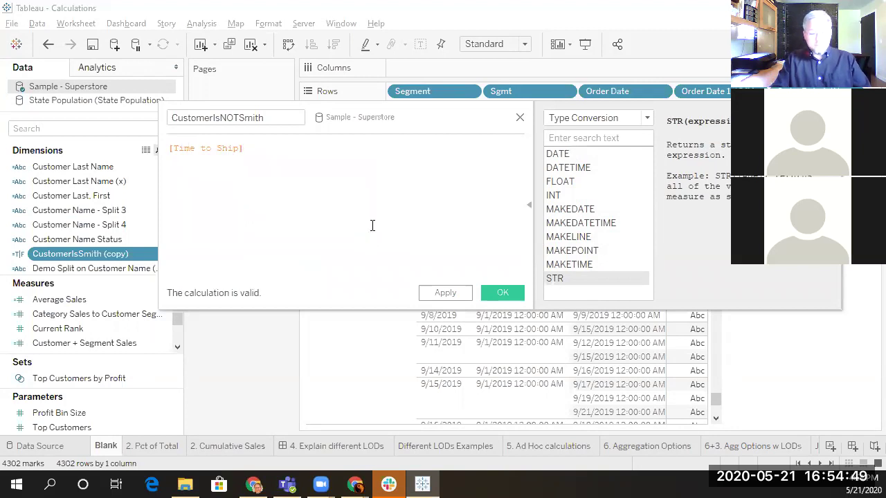
pyautogui.press('Home')
pyautogui.write('STR([Time to Ship]')
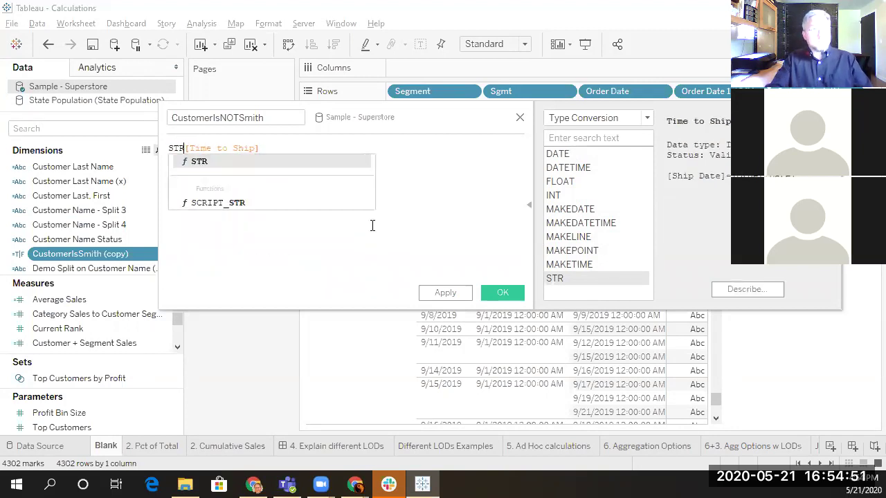
pyautogui.write(') +')
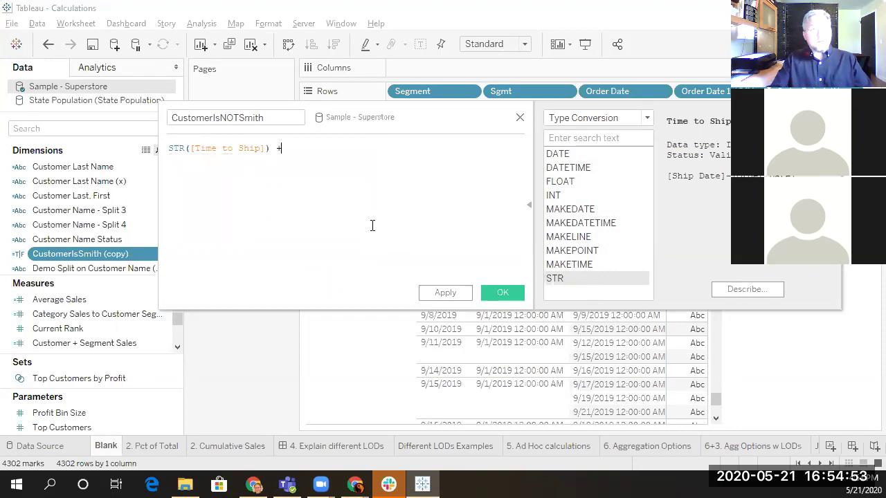
pyautogui.write(" 'days'")
pyautogui.press('Left')
pyautogui.press('Left')
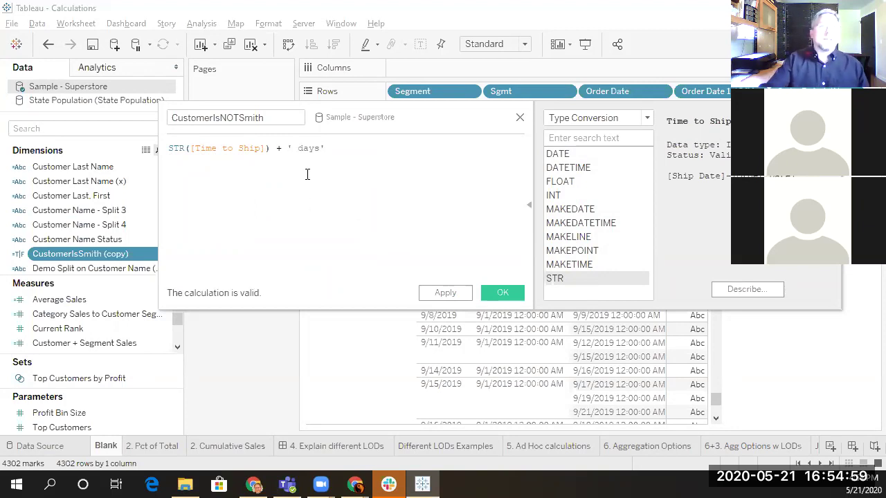
# Rename the calculation as Time to Ship Label and save it
pyautogui.click(259, 119)
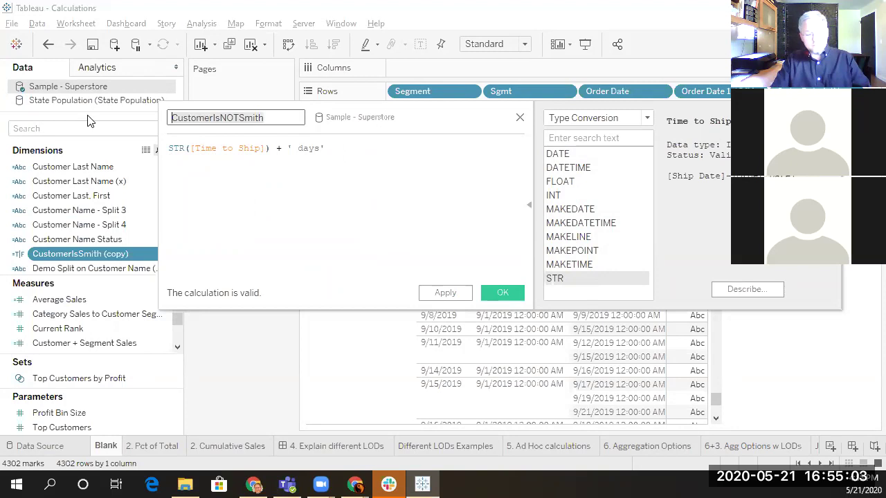
pyautogui.write('Time to Ship Label')
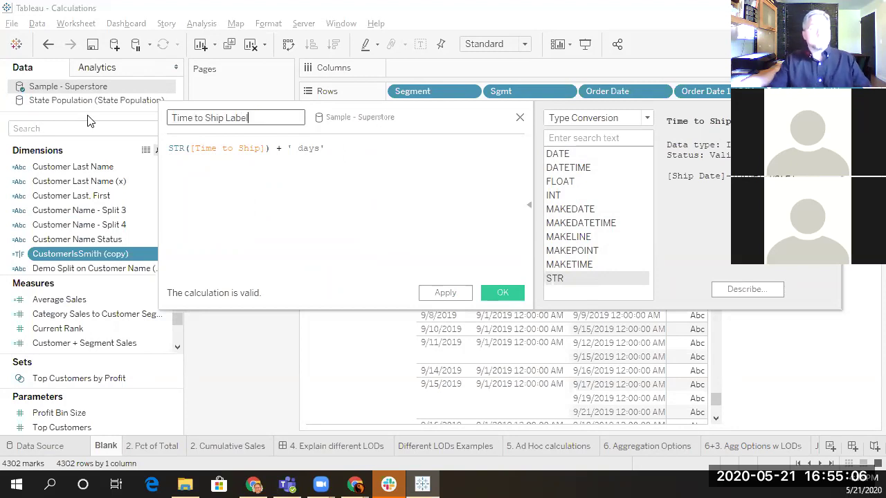
pyautogui.click(502, 292)
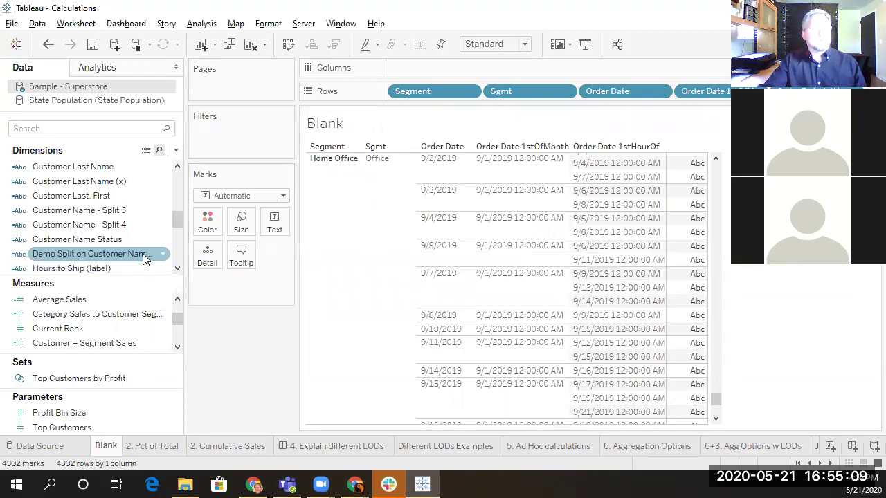
# Find Time to Ship Label among the dimensions, review its field description and domain values, and close the description
pyautogui.scroll(-3, 115, 226)
pyautogui.scroll(2, 115, 225)
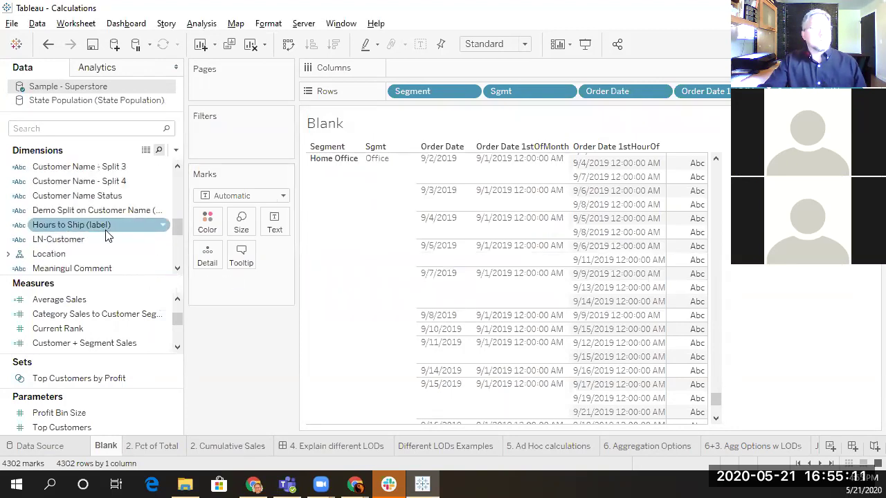
pyautogui.scroll(-5, 115, 224)
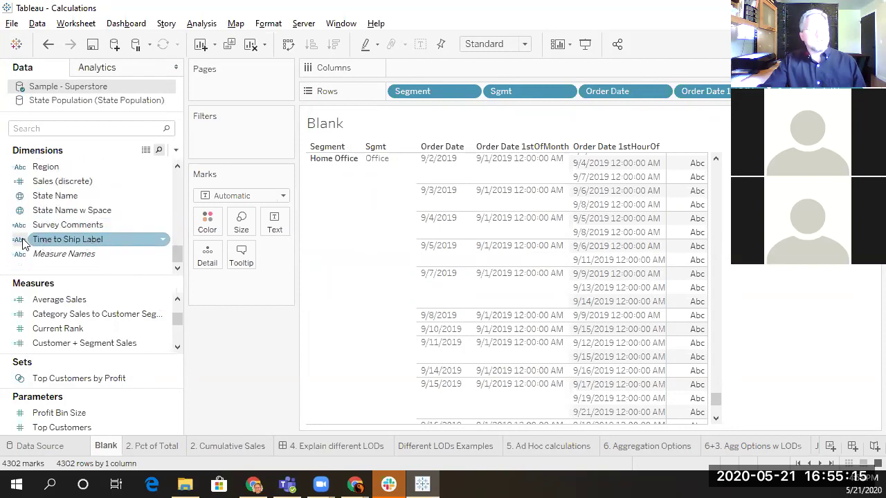
pyautogui.click(163, 240)
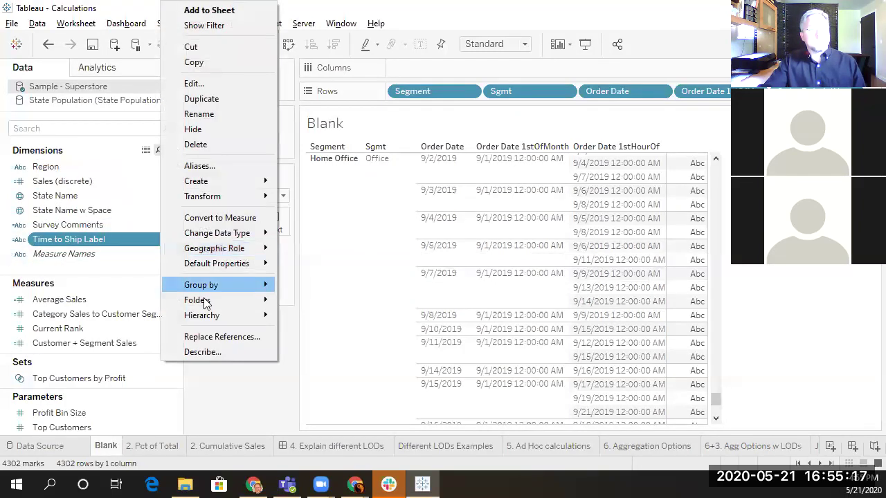
pyautogui.click(205, 351)
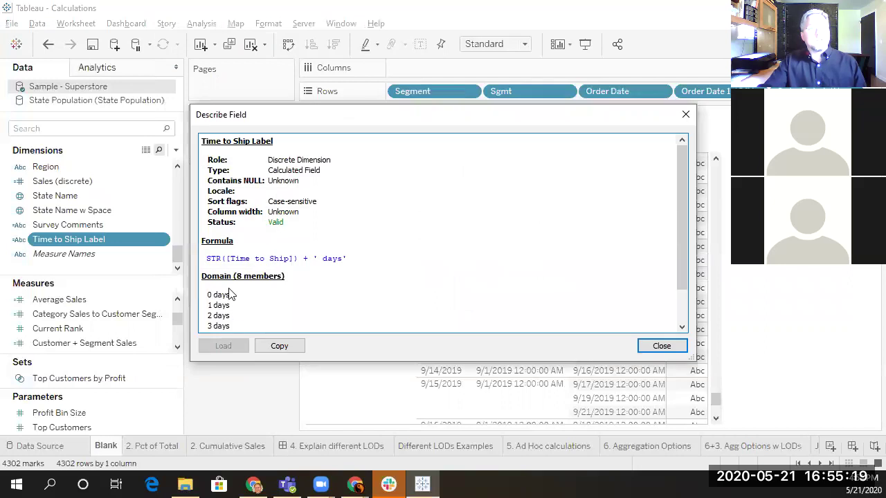
pyautogui.scroll(-2, 223, 277)
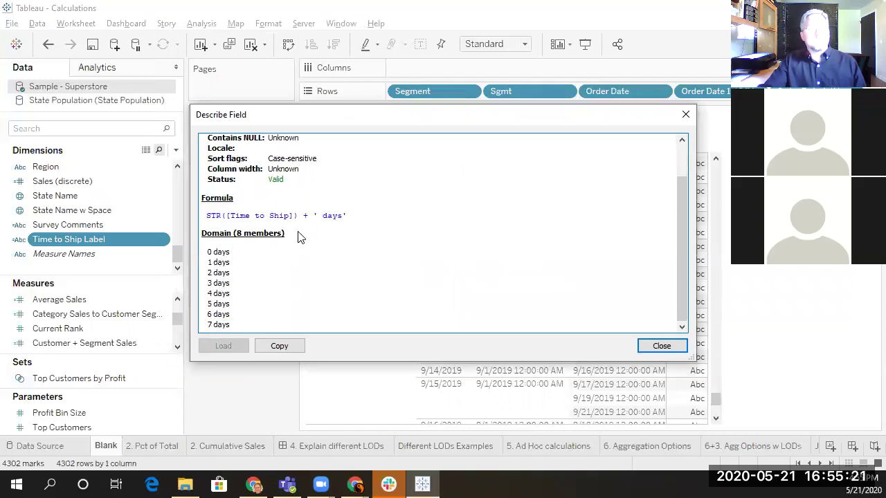
pyautogui.click(660, 346)
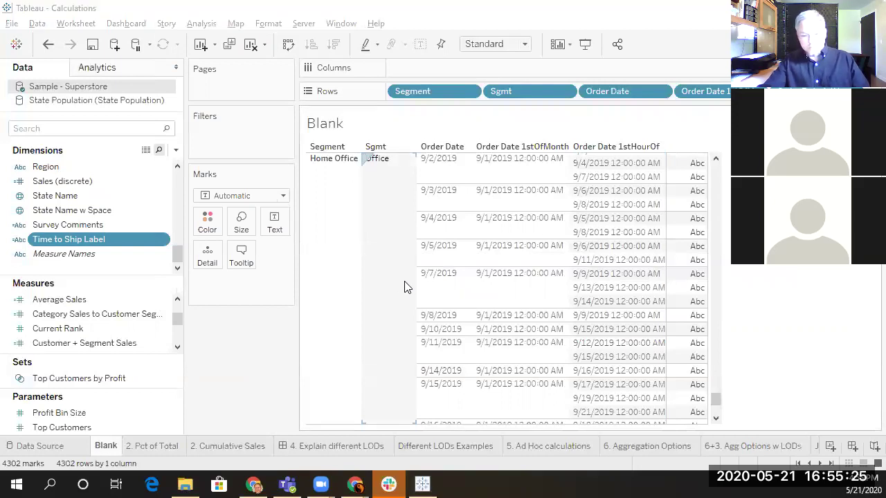
# Switch to the exam guide PDF in the browser and review the arithmetic calculations, grand totals and join clause topics under Calculations
pyautogui.hotkey('alt', 'Tab')
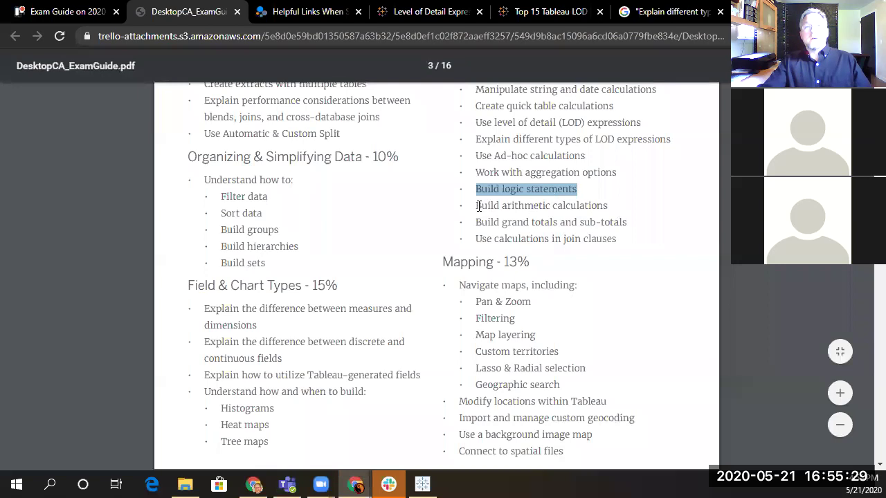
pyautogui.moveTo(477, 205); pyautogui.dragTo(613, 208)
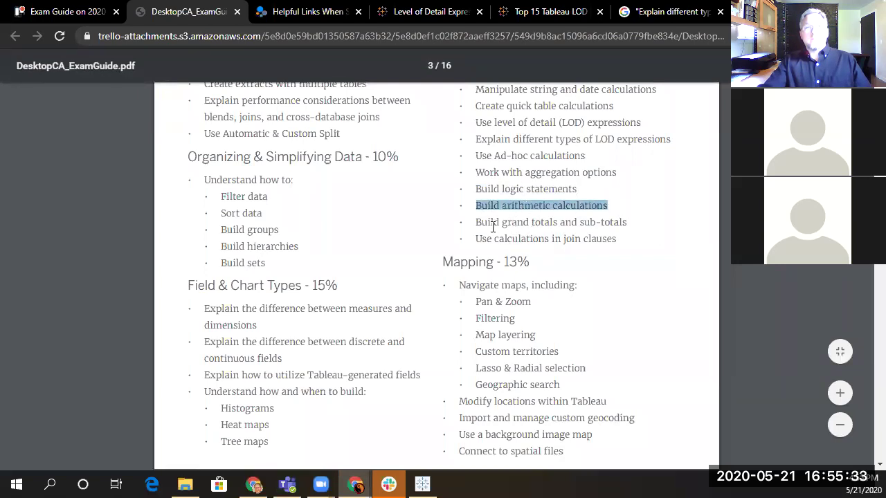
pyautogui.click(478, 206)
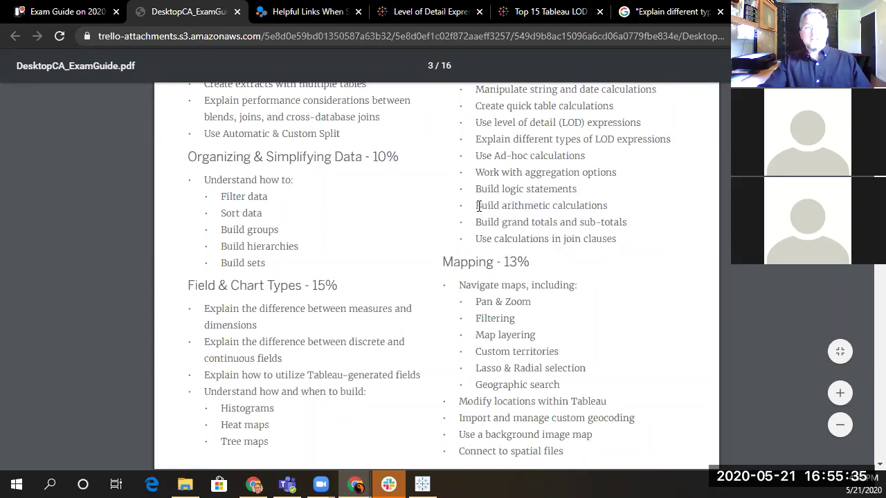
pyautogui.moveTo(493, 205); pyautogui.dragTo(627, 222)
pyautogui.moveTo(478, 238); pyautogui.dragTo(627, 243)
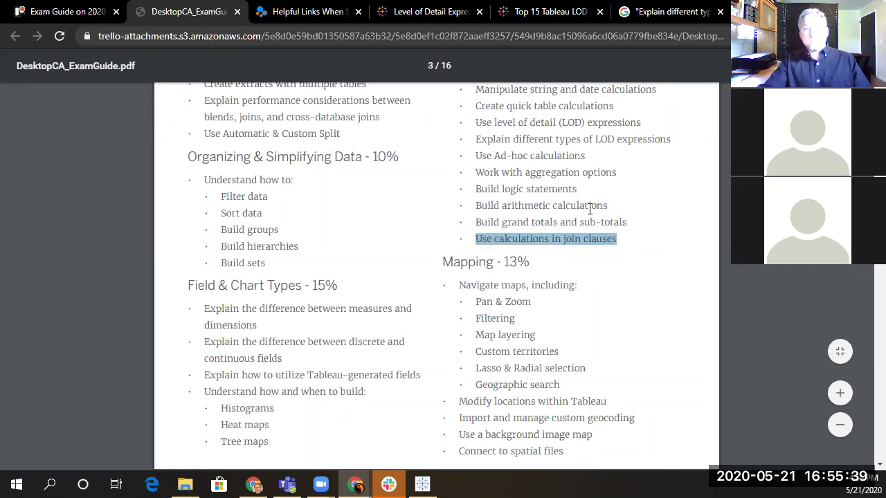
pyautogui.click(612, 207)
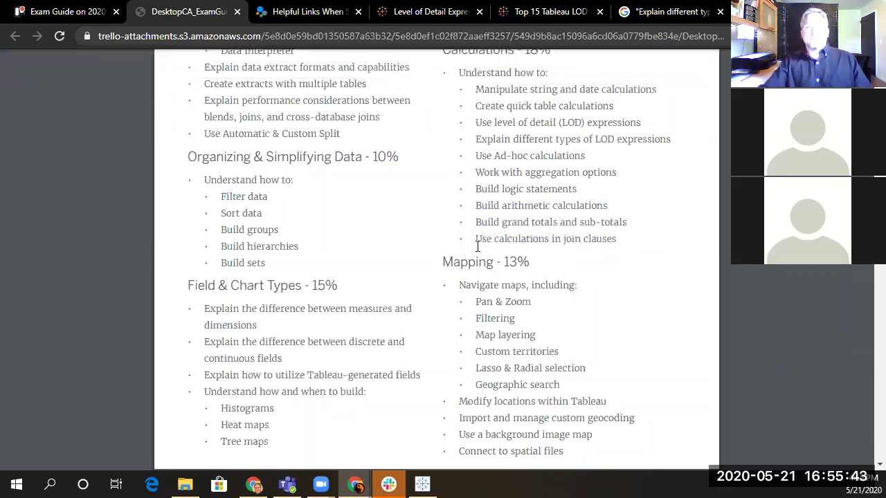
# Highlight the exam guide's join clauses topic, and open the join between Orders and State Population in Tableau's Sample - Superstore data source
pyautogui.moveTo(478, 240); pyautogui.dragTo(619, 239)
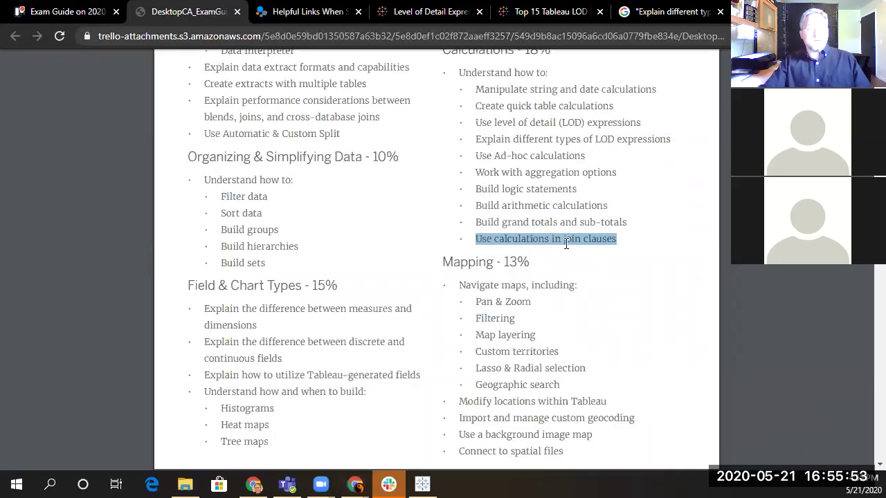
pyautogui.hotkey('alt', 'Tab')
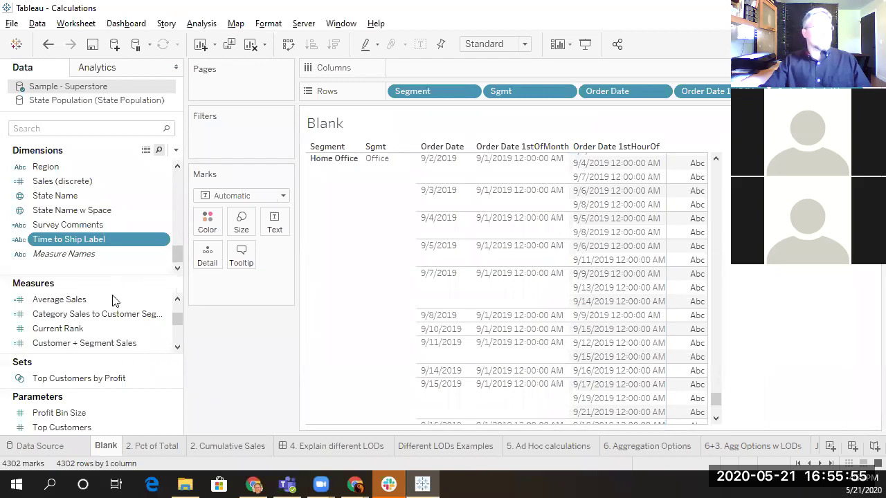
pyautogui.rightClick(51, 87)
pyautogui.click(75, 117)
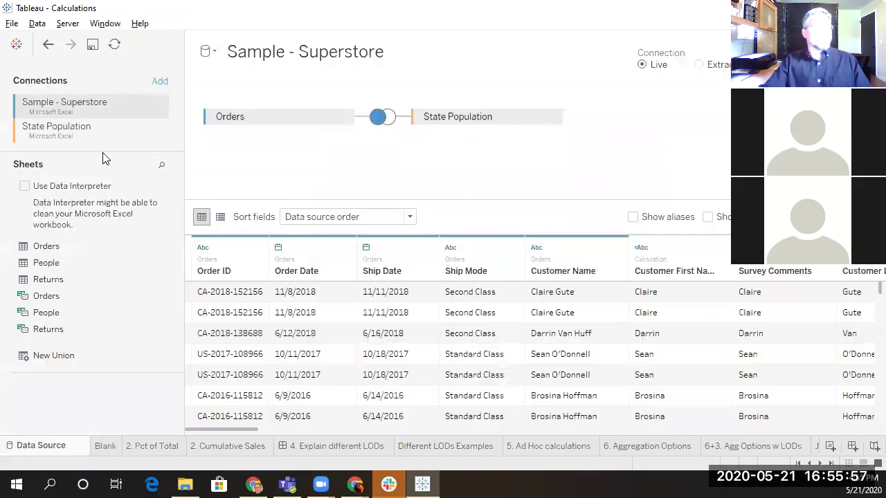
pyautogui.click(381, 117)
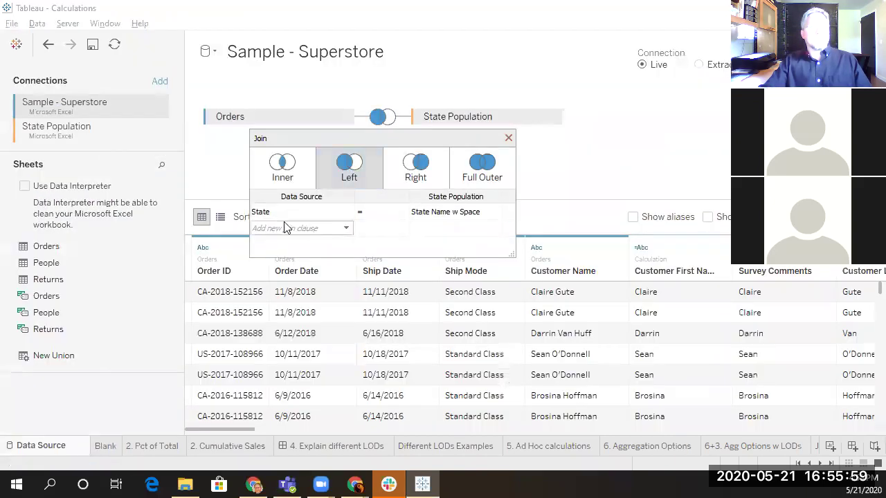
# Open an empty join calculation for a new Data Source join clause, and close it and the join settings without adding a clause
pyautogui.click(310, 230)
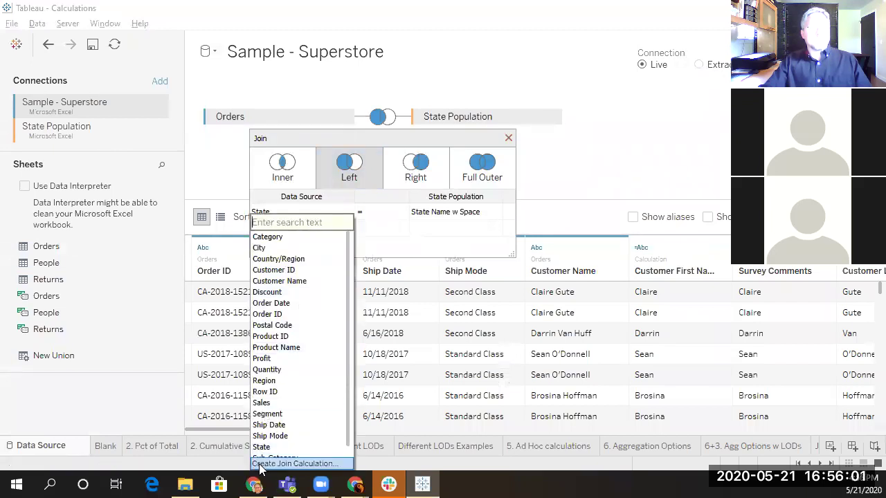
pyautogui.click(294, 463)
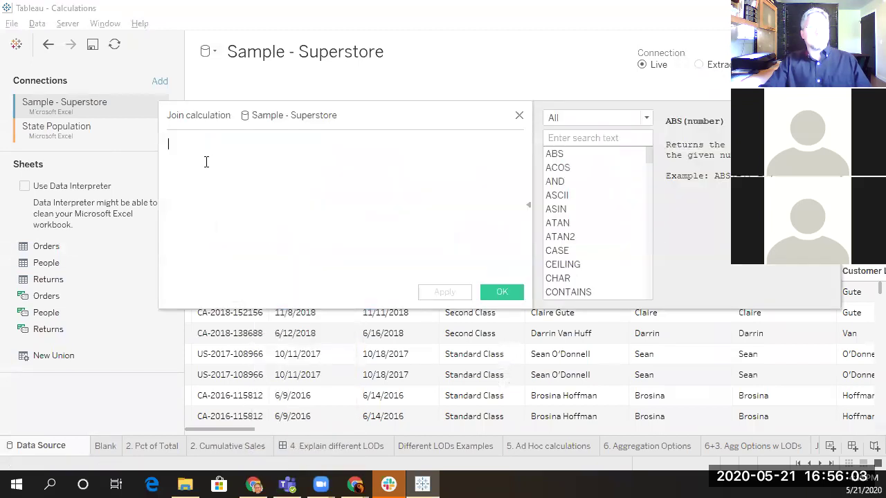
pyautogui.click(519, 116)
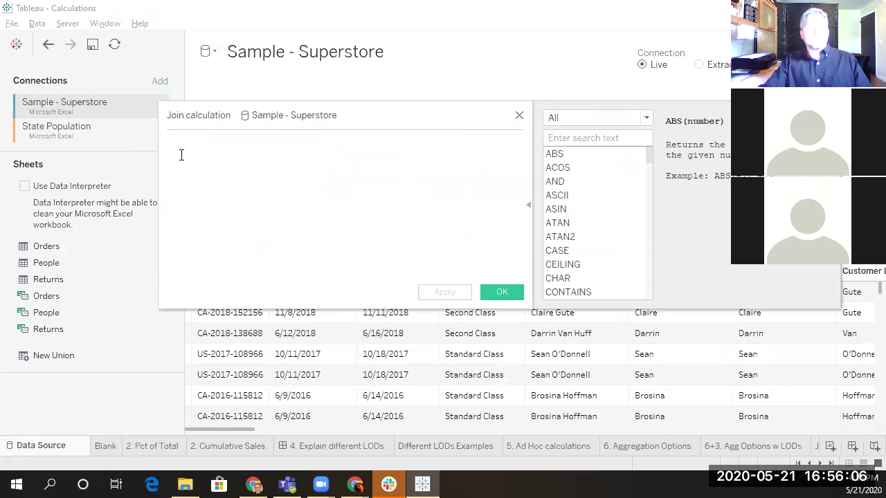
pyautogui.click(519, 115)
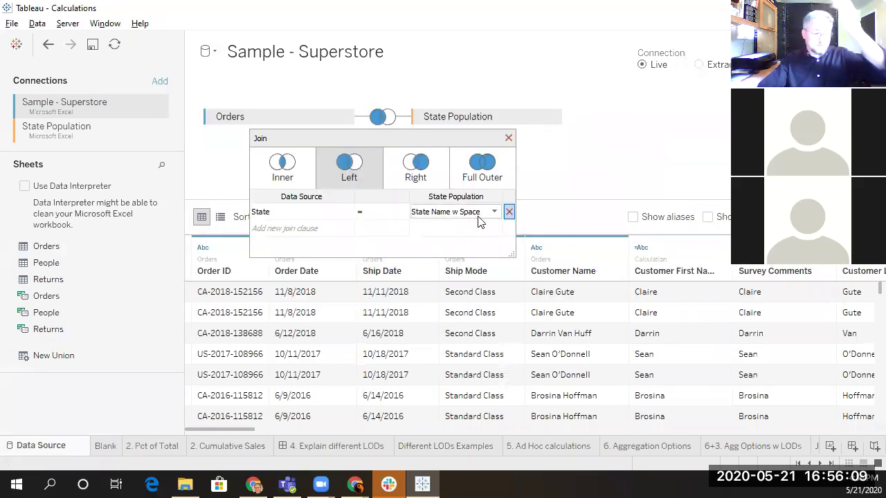
pyautogui.click(509, 137)
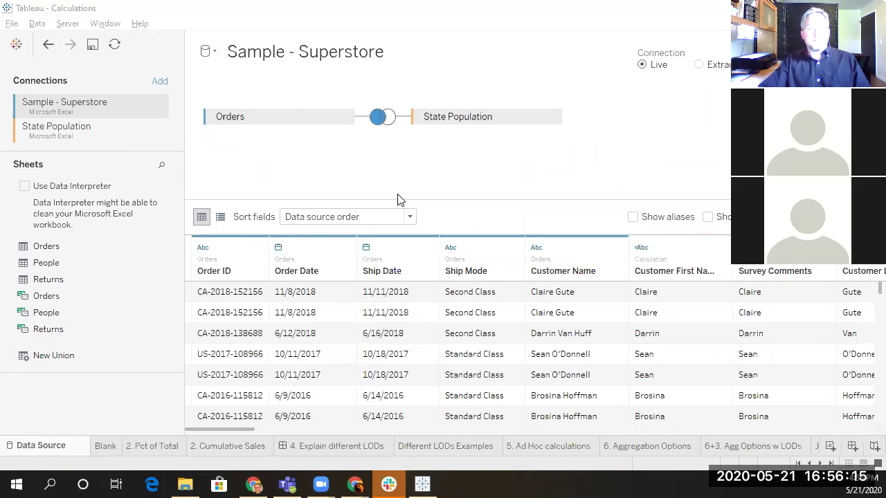
# Check the grand totals topic in the exam guide, and return to Tableau to view Sheet 7's Grand Total row
pyautogui.hotkey('alt', 'Tab')
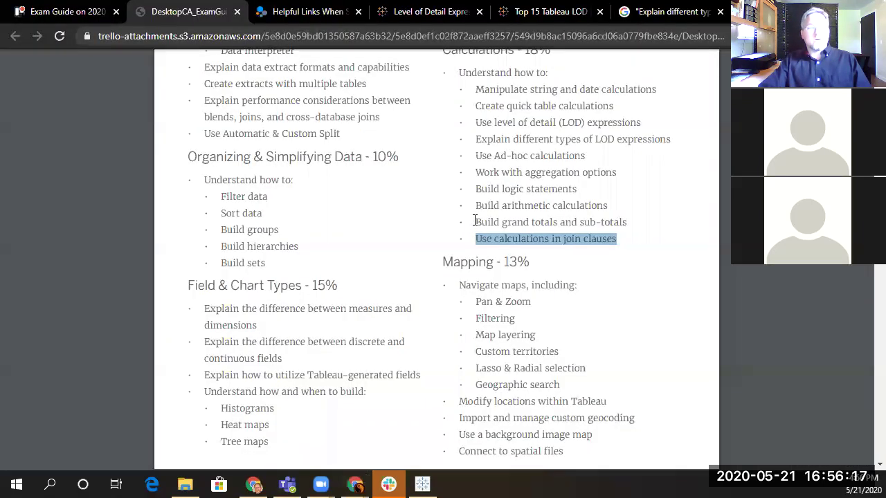
pyautogui.hotkey('alt', 'Tab')
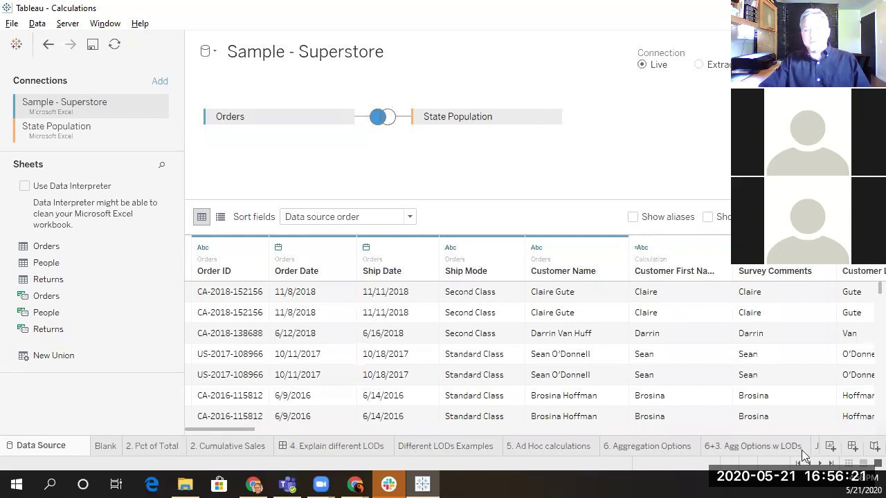
pyautogui.click(830, 463)
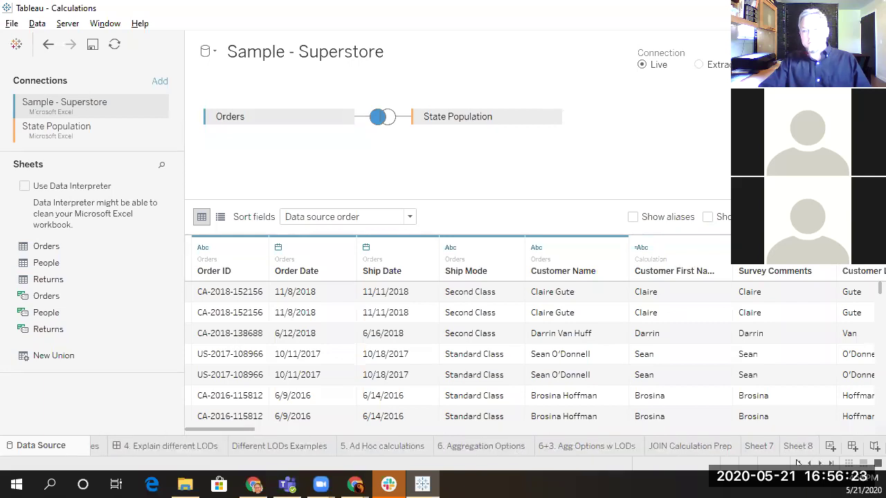
pyautogui.click(758, 445)
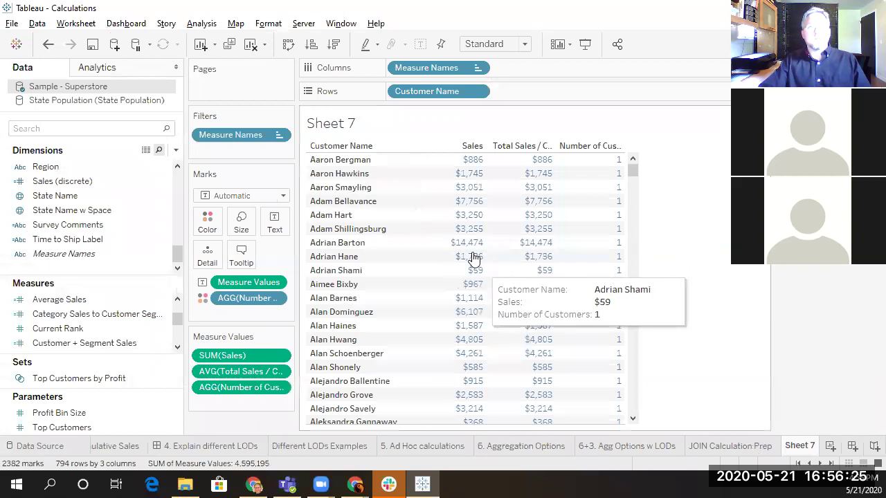
pyautogui.click(95, 69)
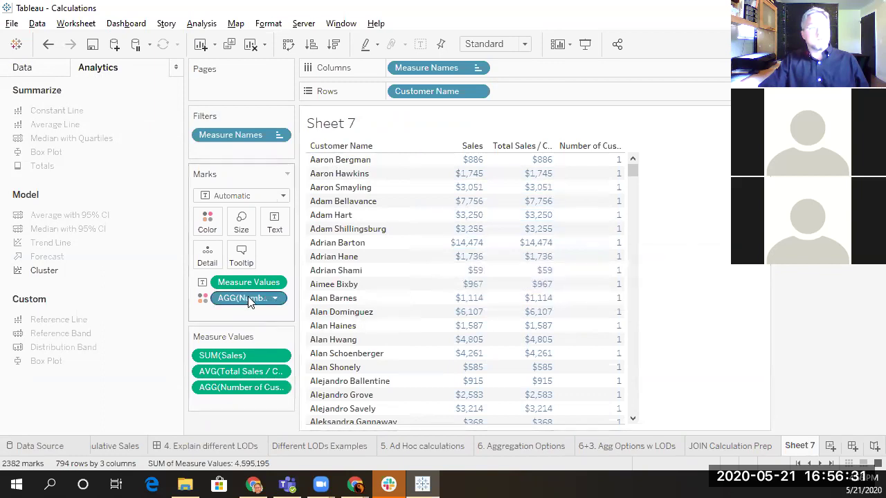
pyautogui.scroll(-4, 630, 234)
pyautogui.moveTo(628, 228); pyautogui.dragTo(633, 425)
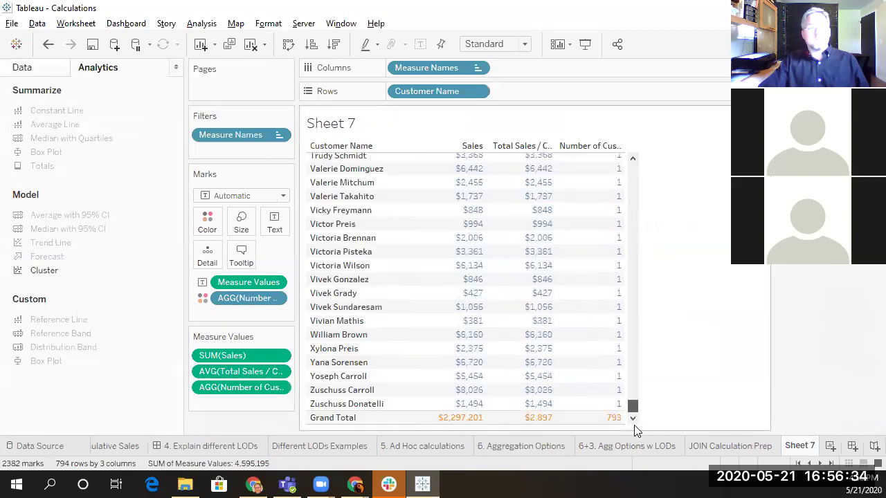
# Remove all totals from the customer sales table on Sheet 7
pyautogui.click(201, 23)
pyautogui.moveTo(276, 158)
pyautogui.click(394, 175)
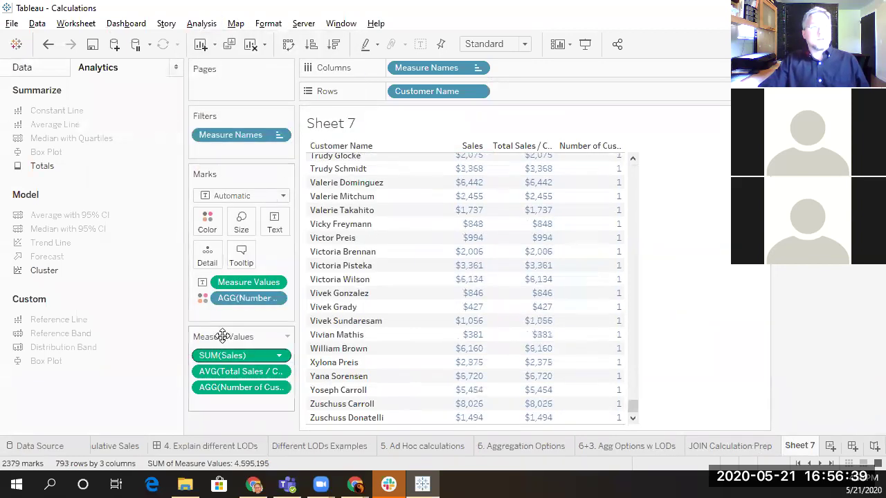
pyautogui.click(41, 67)
pyautogui.moveTo(631, 402); pyautogui.dragTo(636, 152)
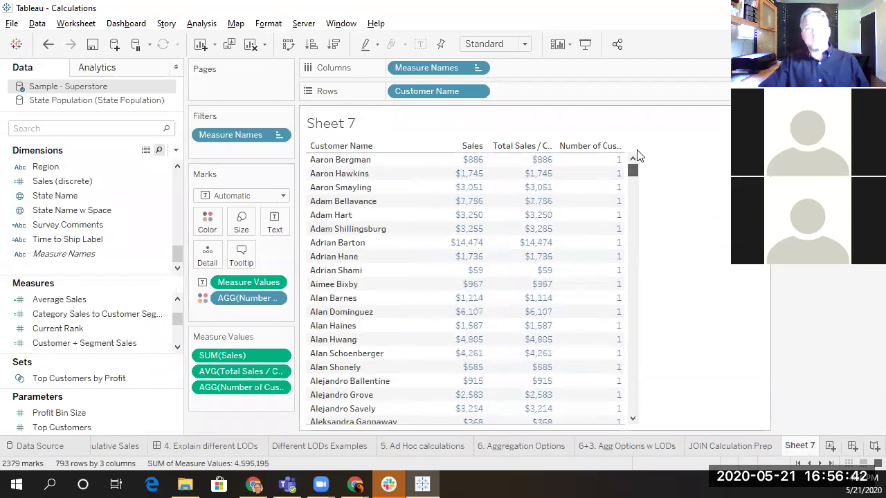
# Add column grand totals to the customer table from the Totals analytics object
pyautogui.click(88, 72)
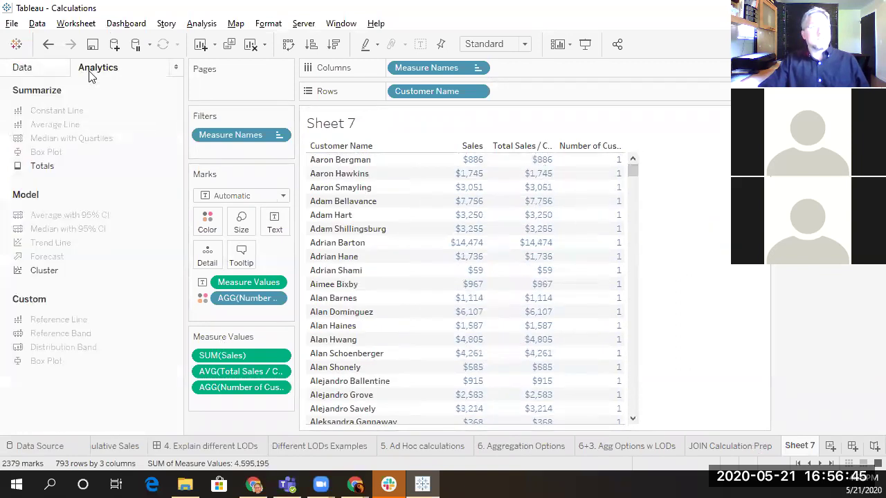
pyautogui.moveTo(43, 169); pyautogui.dragTo(505, 167)
pyautogui.moveTo(631, 173); pyautogui.dragTo(630, 414)
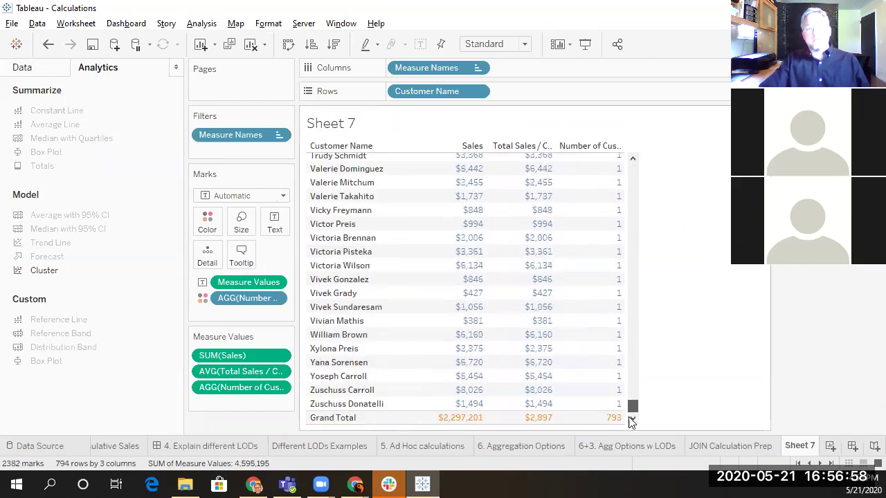
# Place the column totals at the top of the customer table and clear the Grand Total selection
pyautogui.rightClick(467, 419)
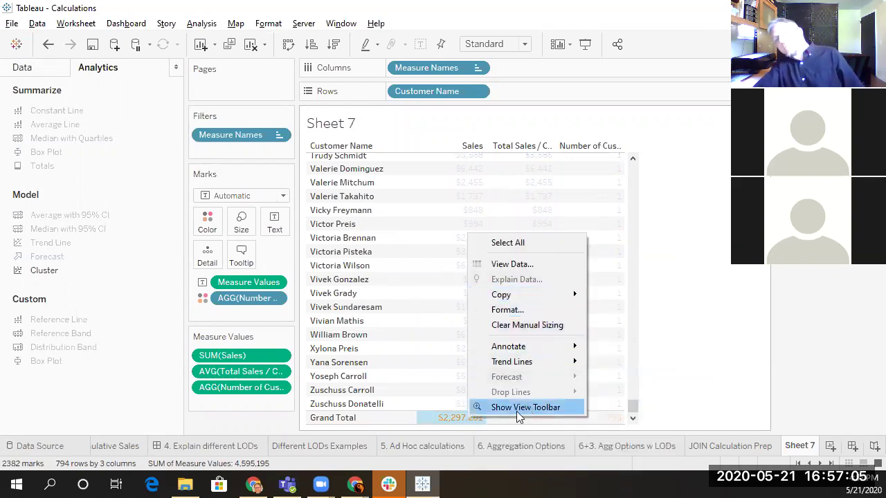
pyautogui.click(443, 420)
pyautogui.click(366, 418)
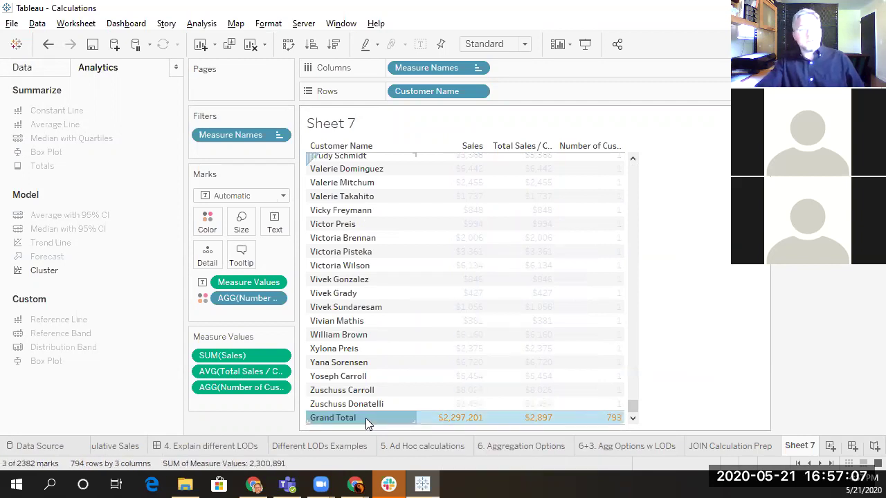
pyautogui.rightClick(365, 418)
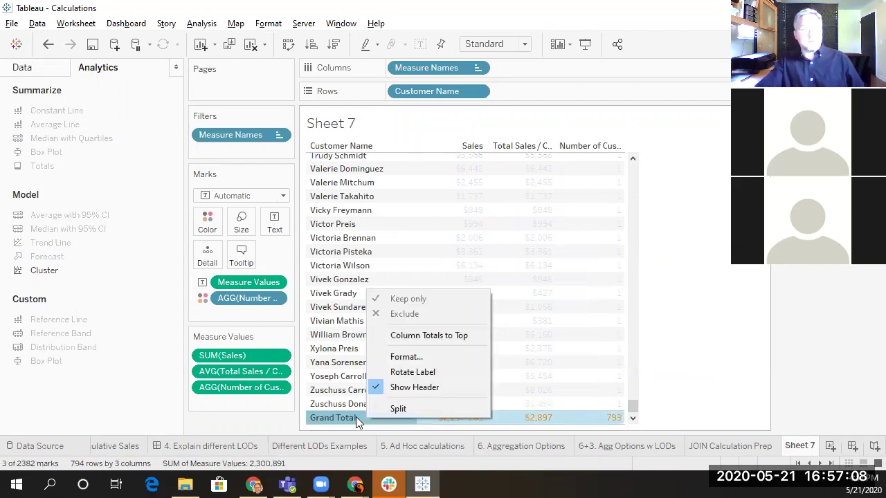
pyautogui.click(416, 337)
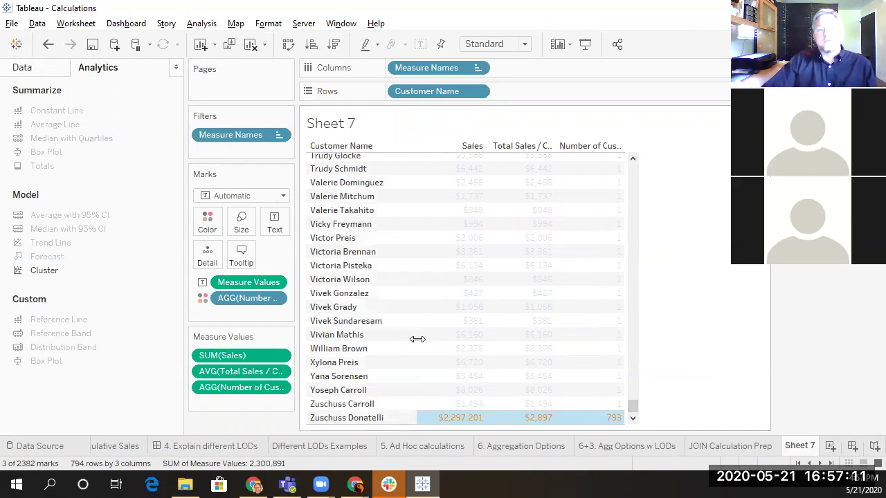
pyautogui.moveTo(636, 408); pyautogui.dragTo(632, 154)
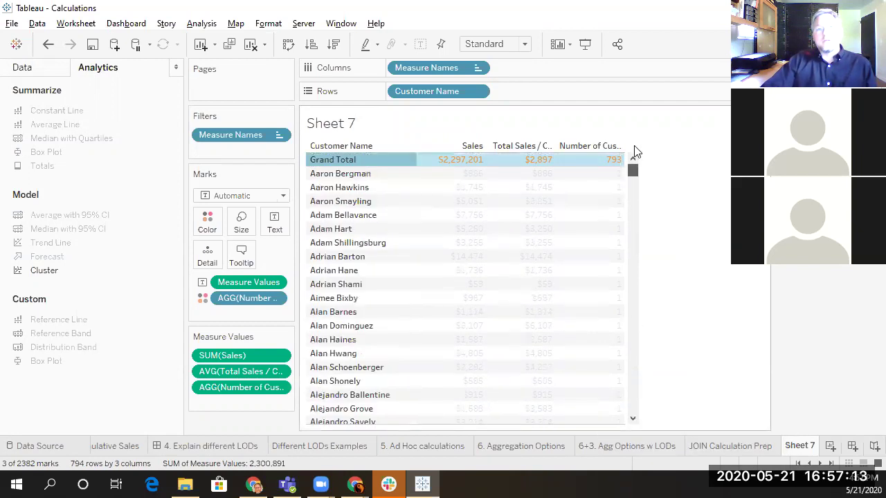
pyautogui.click(376, 162)
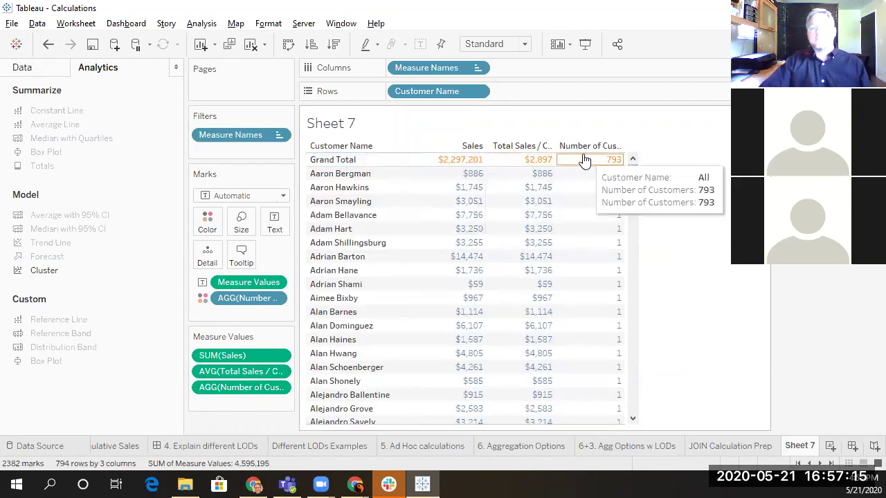
# Check the arithmetic calculations topic in the exam guide, and search the Sample - Superstore fields in Tableau for Profit
pyautogui.click(53, 69)
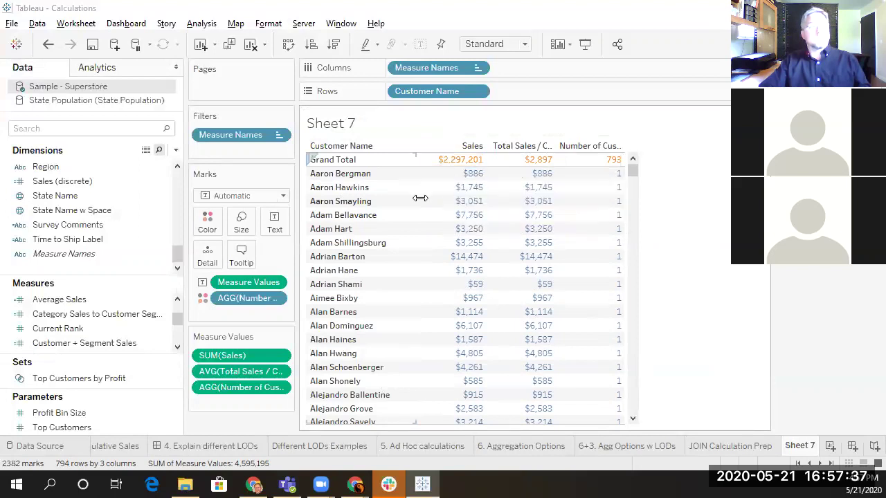
pyautogui.moveTo(427, 193)
pyautogui.hotkey('alt', 'Tab')
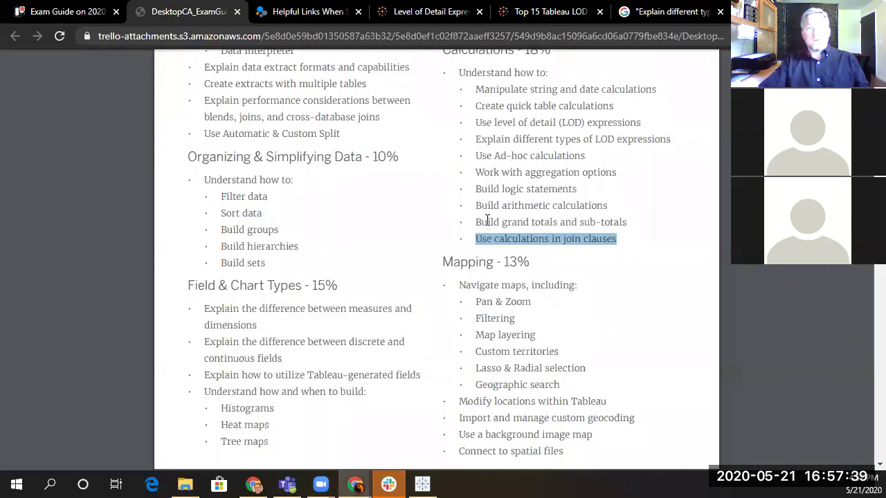
pyautogui.hotkey('alt', 'Tab')
pyautogui.click(88, 128)
pyautogui.write('Profit')
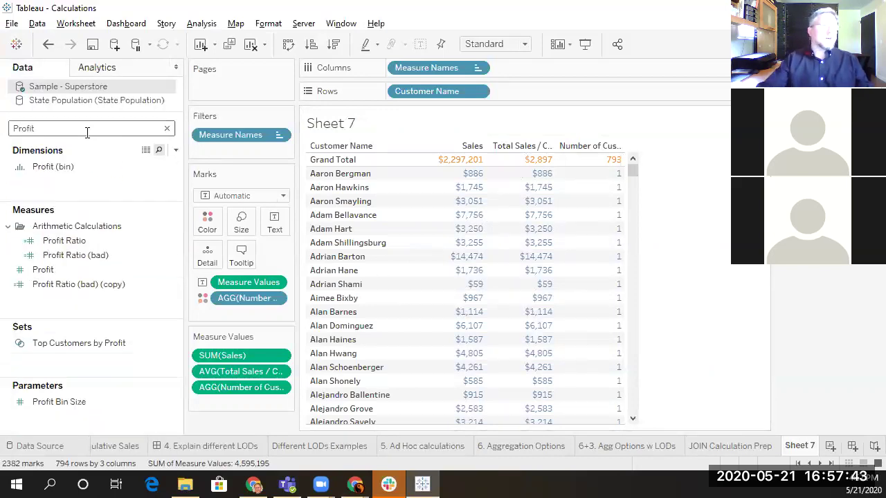
# Open the Profit Ratio (bad) calculation, examine its formula, and close it without changes
pyautogui.click(138, 241)
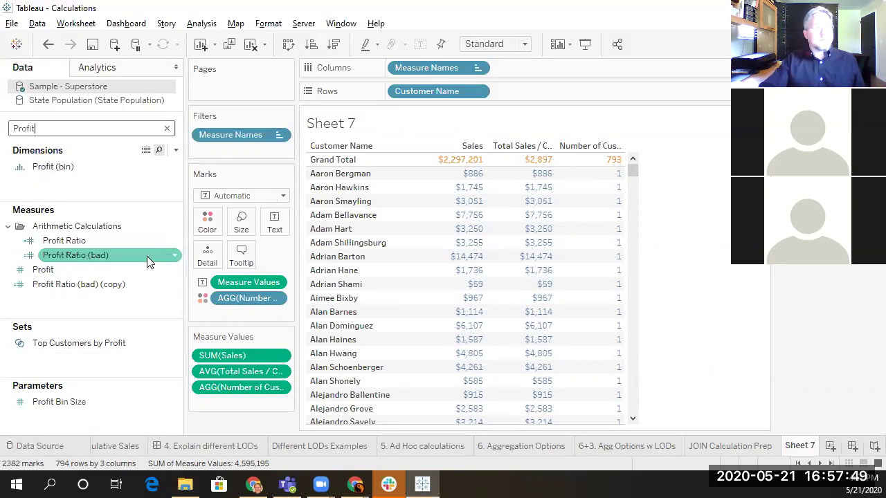
pyautogui.click(172, 260)
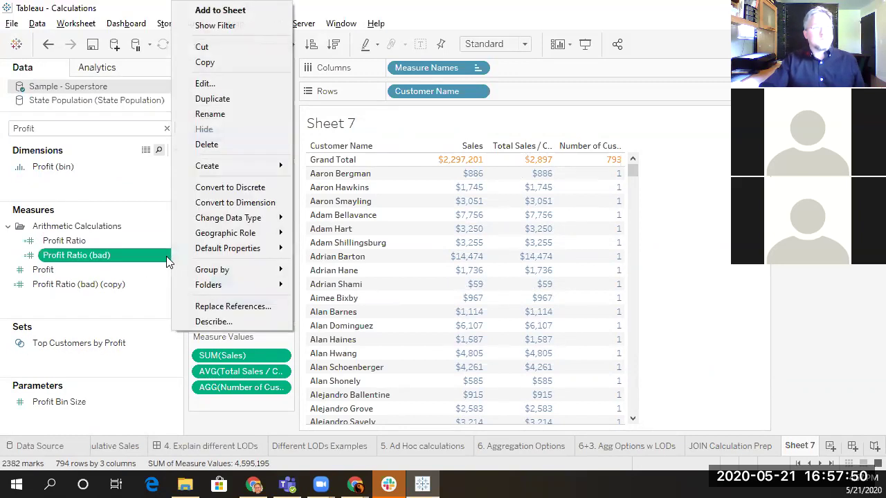
pyautogui.click(216, 85)
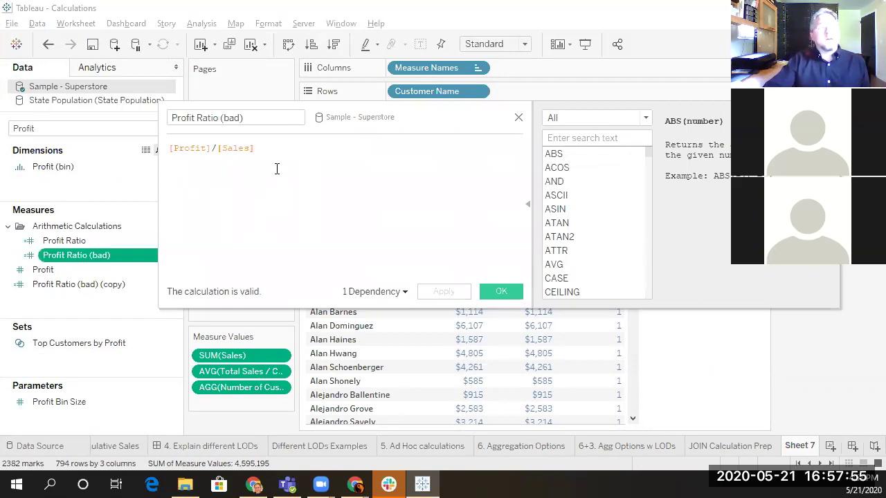
pyautogui.moveTo(278, 148); pyautogui.dragTo(159, 145)
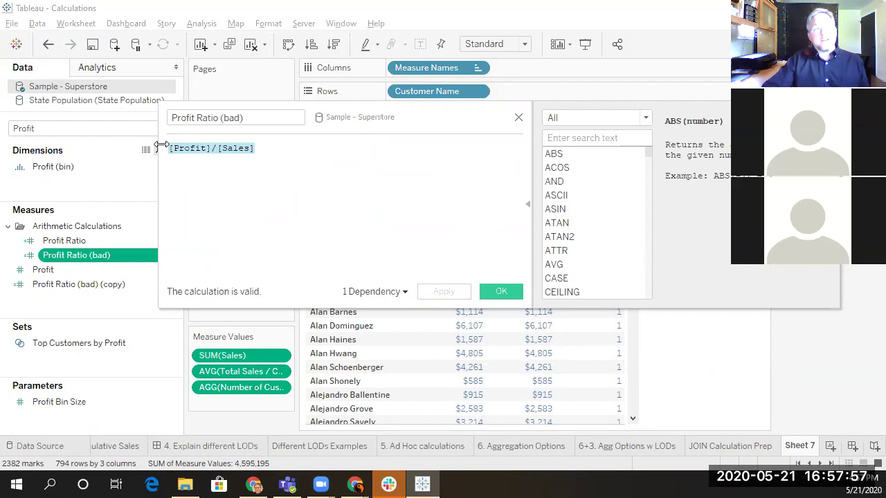
pyautogui.click(275, 149)
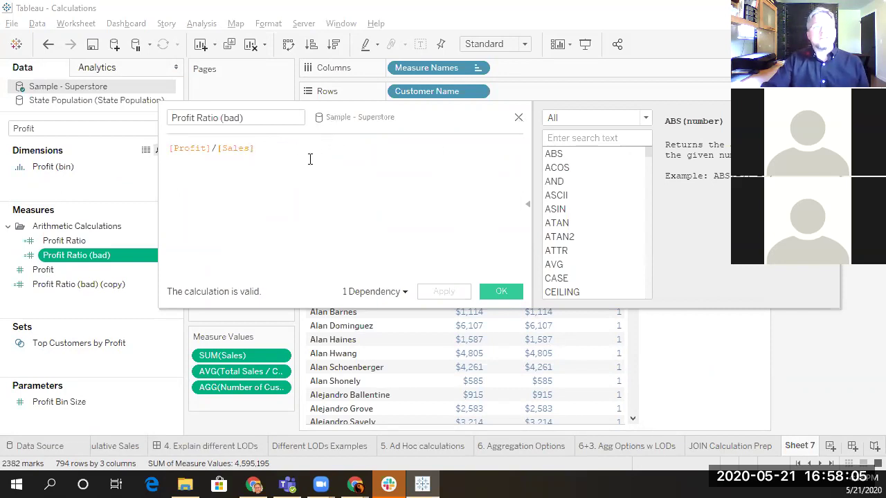
pyautogui.click(519, 117)
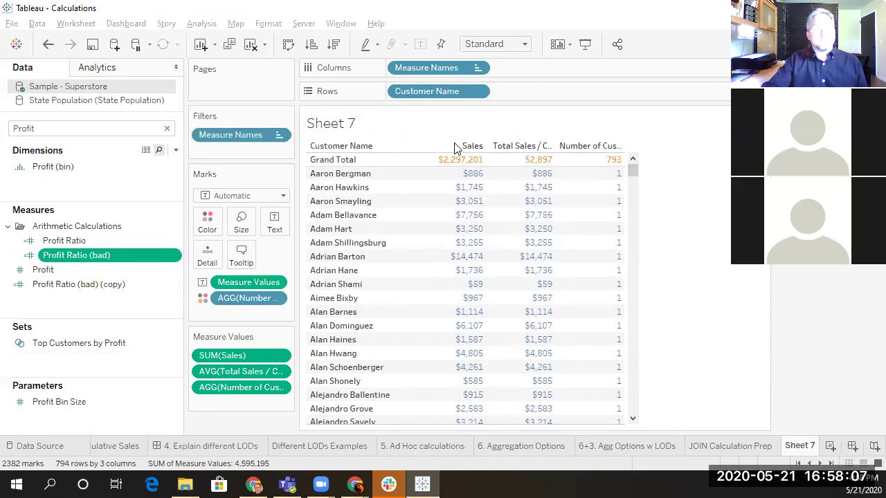
# Open the Profit Ratio calculation, examine how it divides the summed Profit by the summed Sales, and close it without changes
pyautogui.click(88, 240)
pyautogui.click(174, 240)
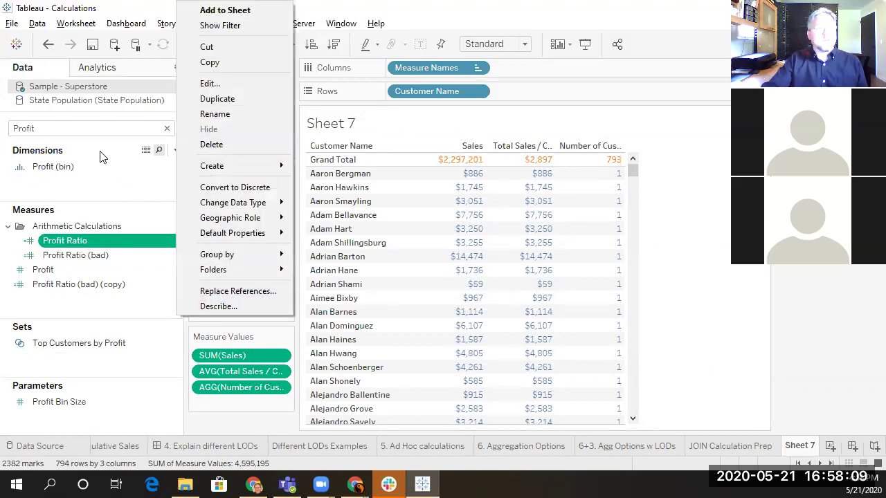
pyautogui.click(228, 84)
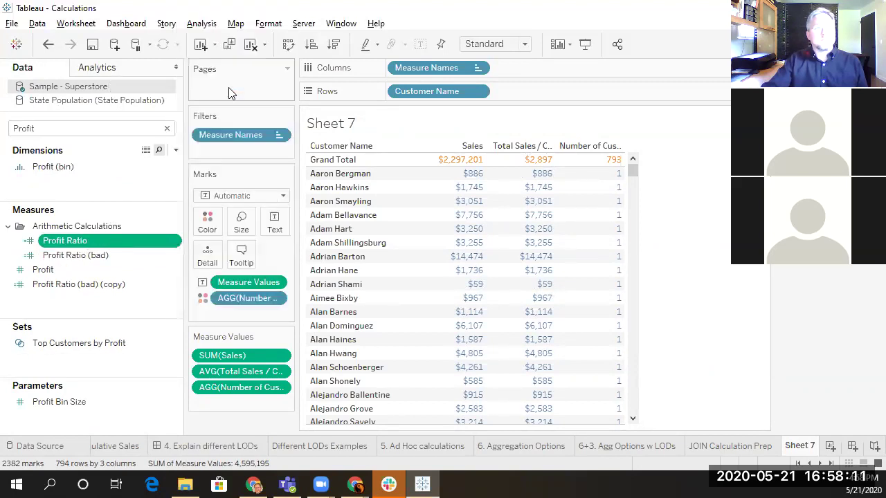
pyautogui.doubleClick(229, 150)
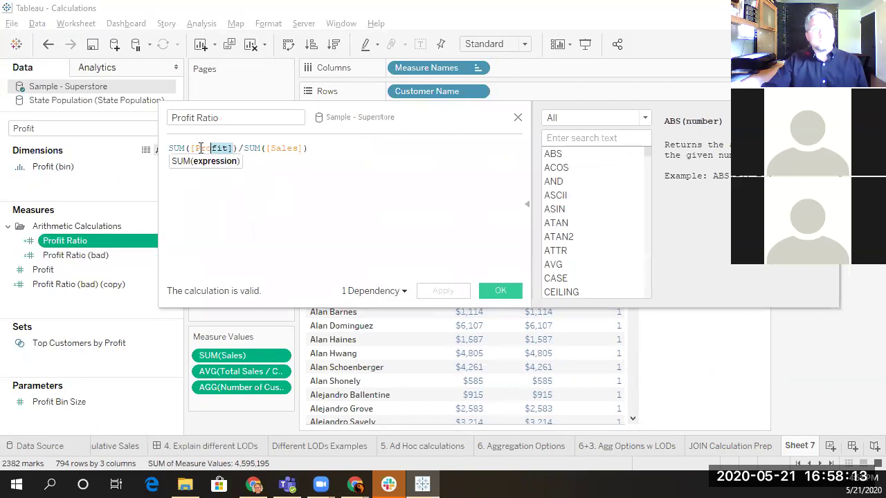
pyautogui.doubleClick(247, 150)
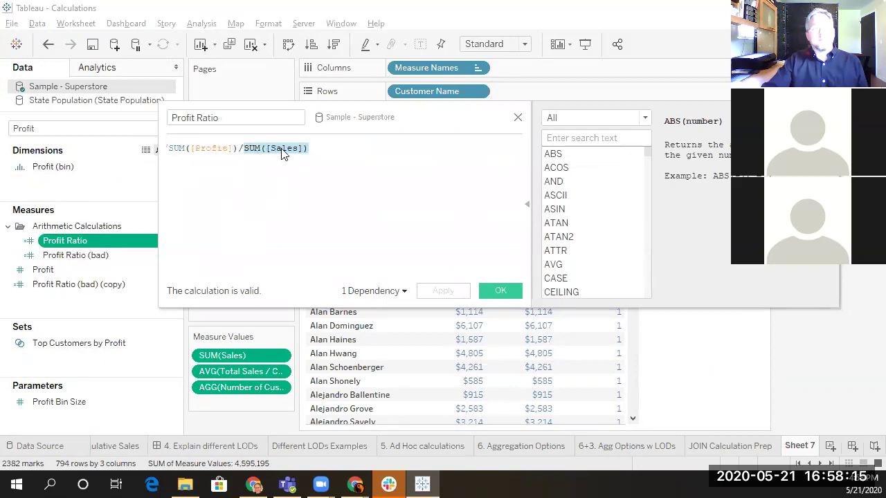
pyautogui.click(341, 159)
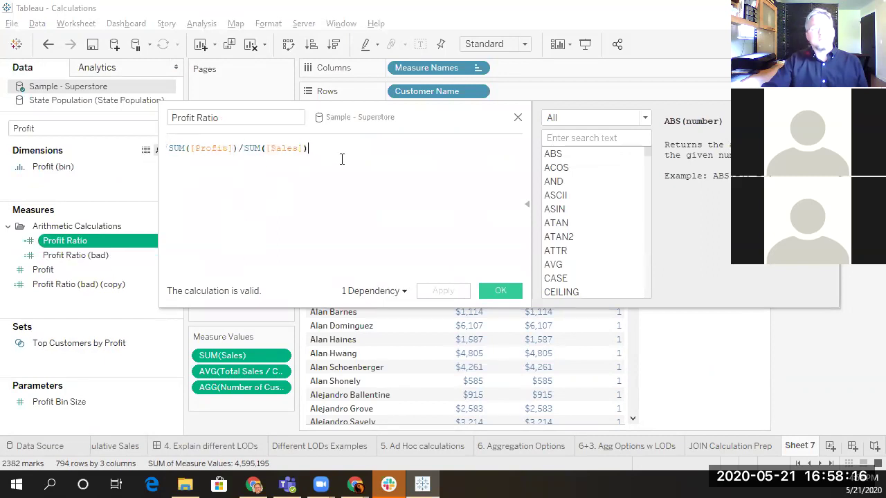
pyautogui.click(518, 121)
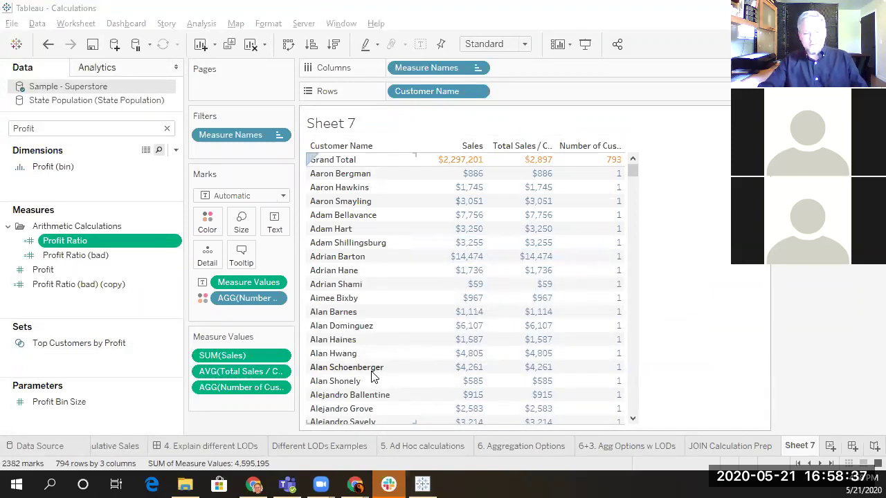
# Check the Calculations topics in the browser's exam guide and return to the Tableau workbook
pyautogui.hotkey('alt', 'Tab')
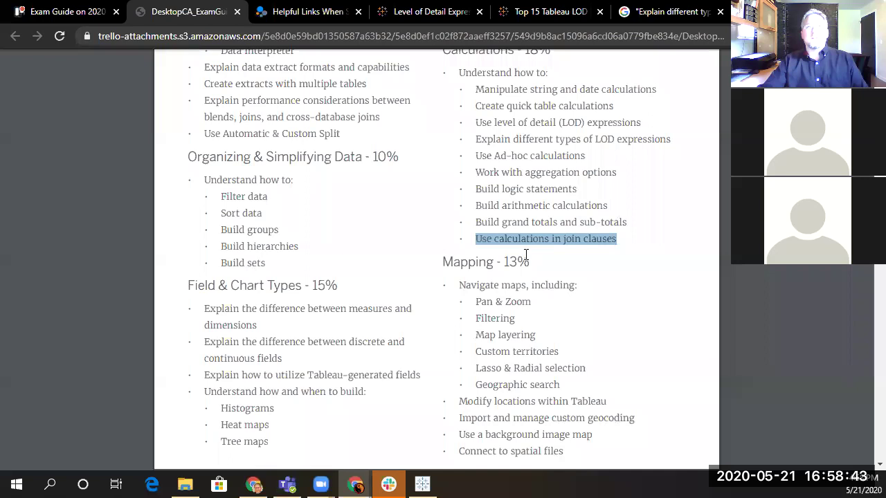
pyautogui.scroll(1, 540, 256)
pyautogui.hotkey('alt', 'Tab')
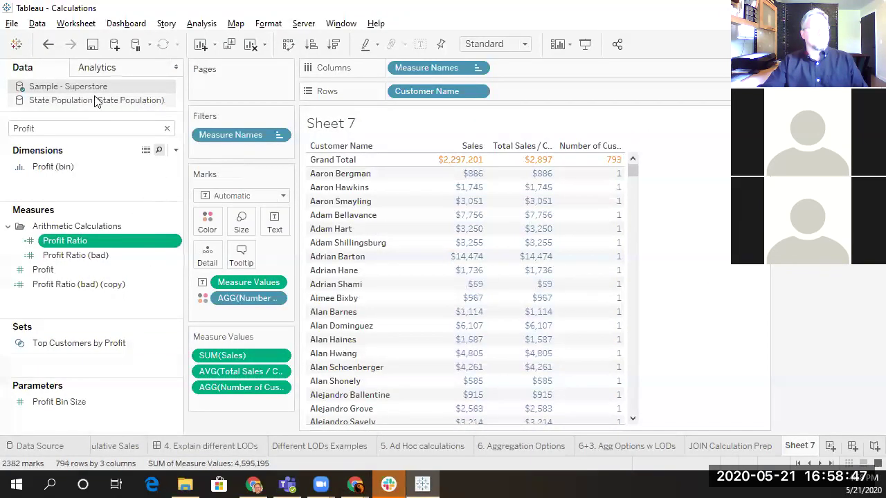
# Start a calculated field based on Profit Ratio, examine the available function categories and the ABS description, and close the editor without saving
pyautogui.click(175, 242)
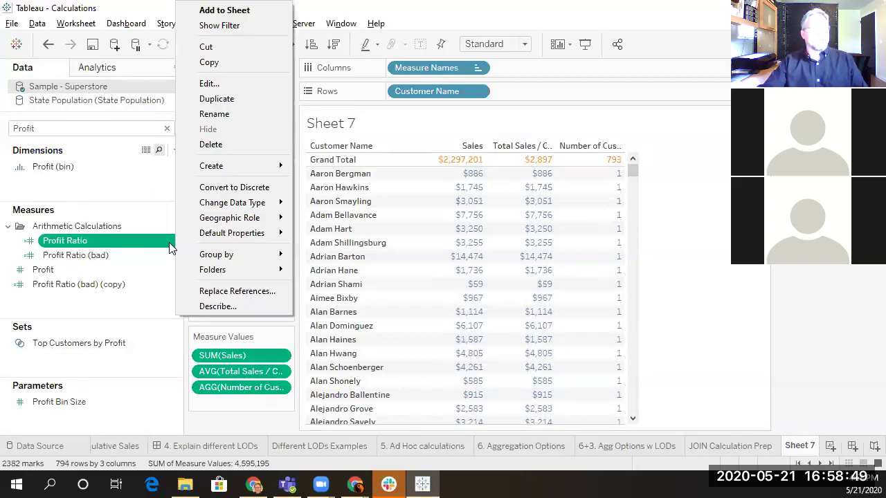
pyautogui.moveTo(249, 171)
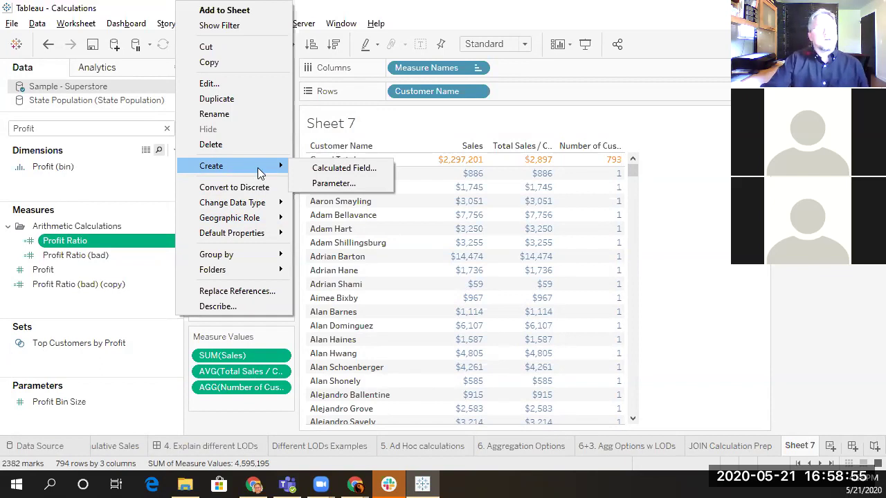
pyautogui.click(318, 170)
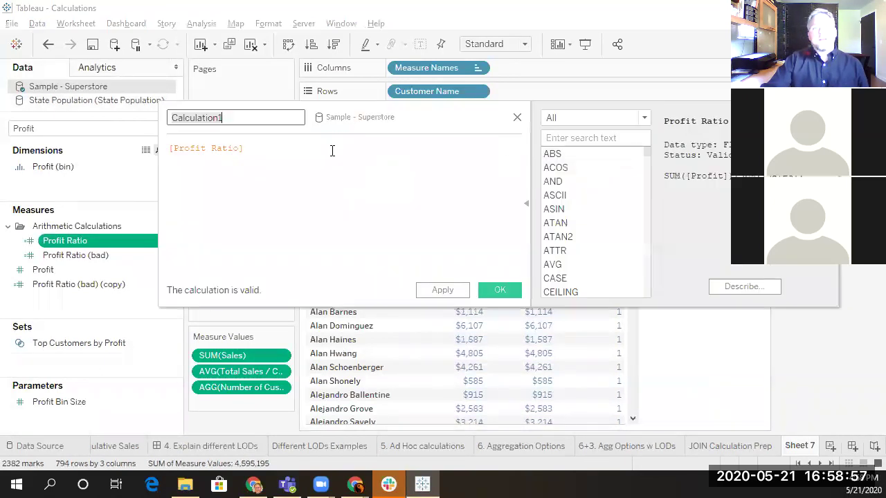
pyautogui.click(212, 150)
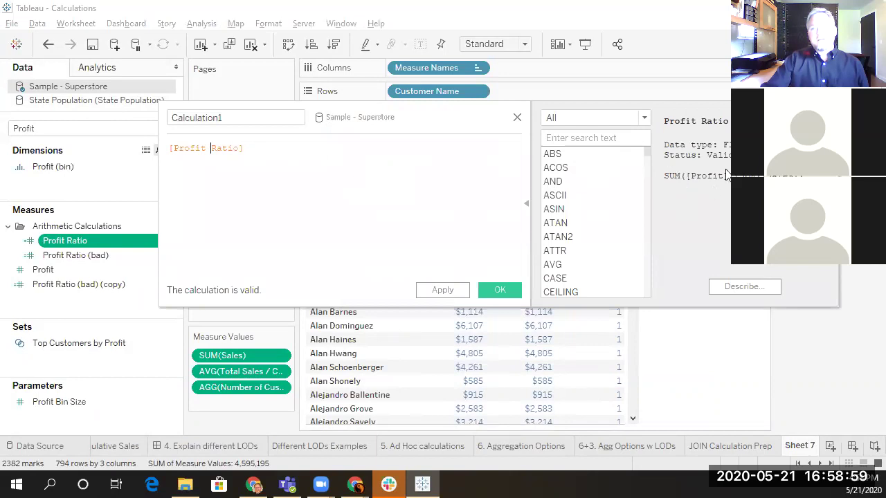
pyautogui.click(585, 154)
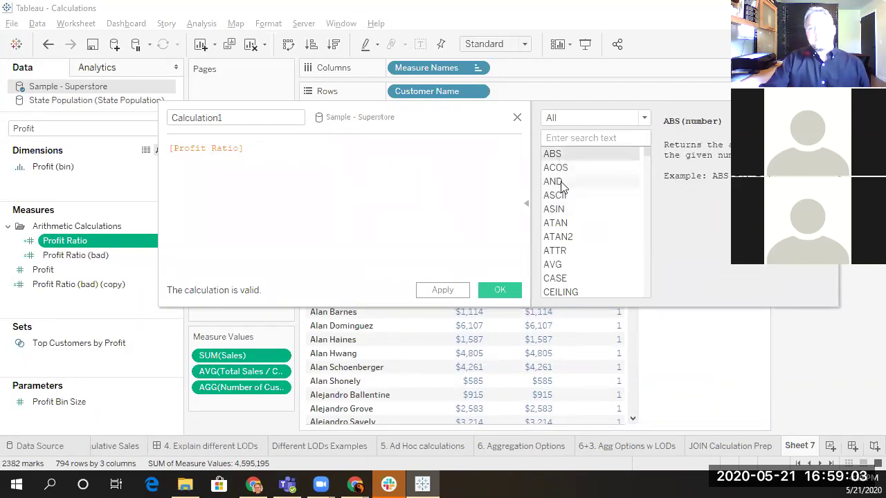
pyautogui.click(574, 119)
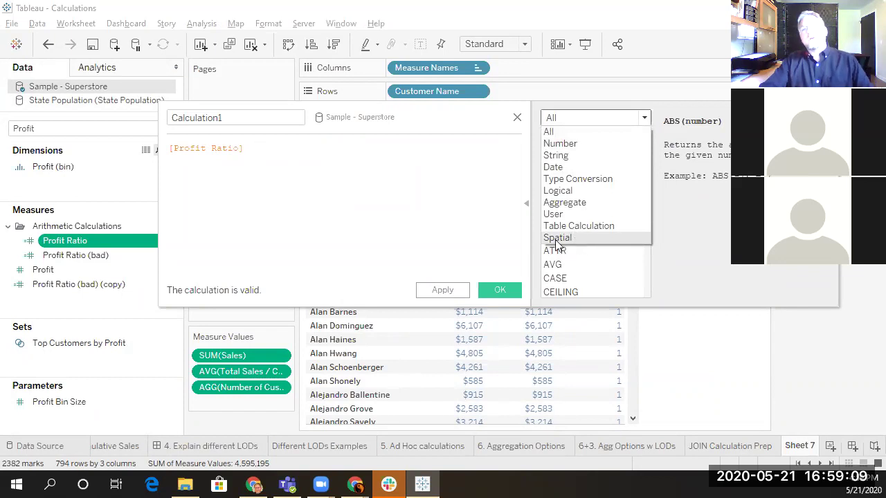
pyautogui.click(696, 206)
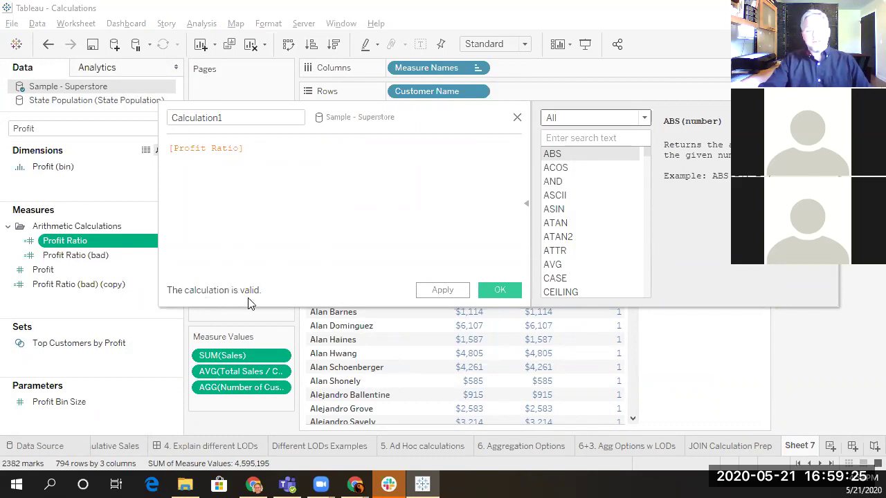
pyautogui.click(518, 119)
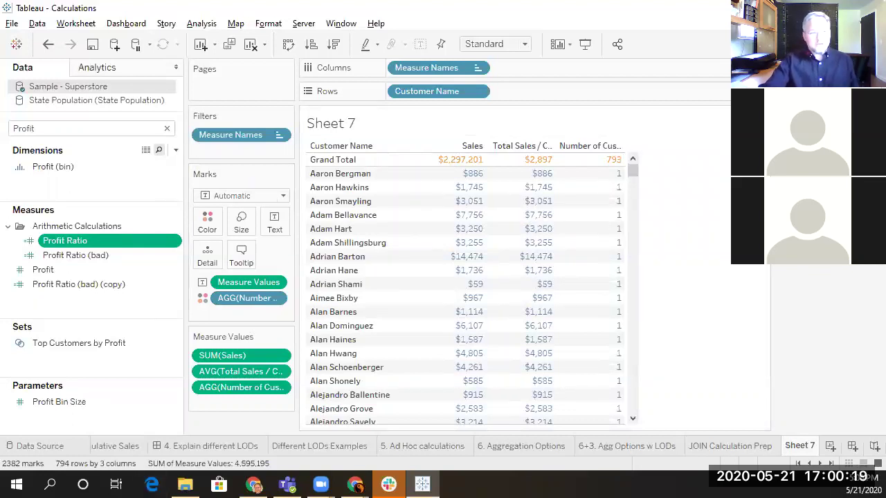
# Switch to the DesktopCA_ExamGuide.pdf window in the browser and review the Calculations topic on using calculations in join clauses
pyautogui.hotkey('alt', 'Tab')
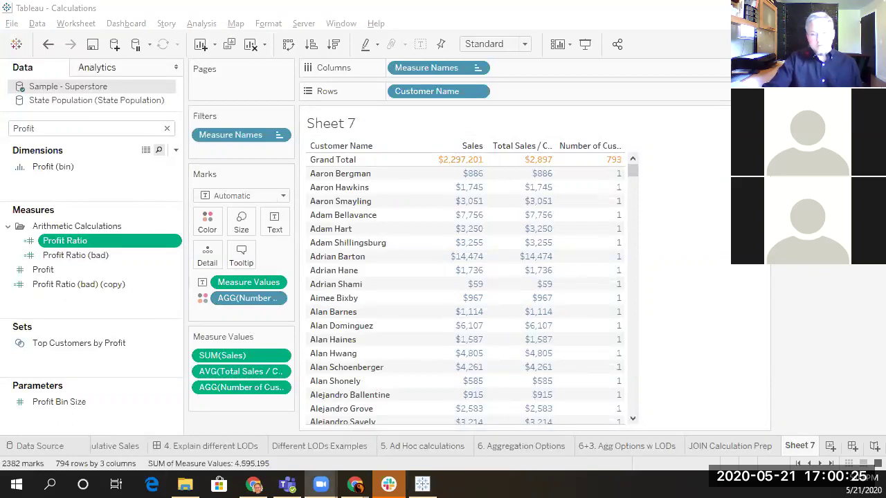
pyautogui.moveTo(355, 485)
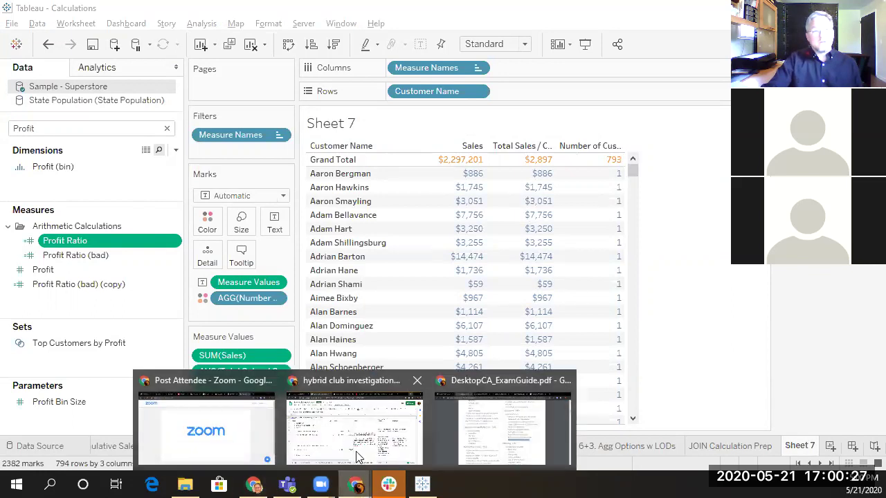
pyautogui.click(484, 415)
pyautogui.scroll(-3, 444, 328)
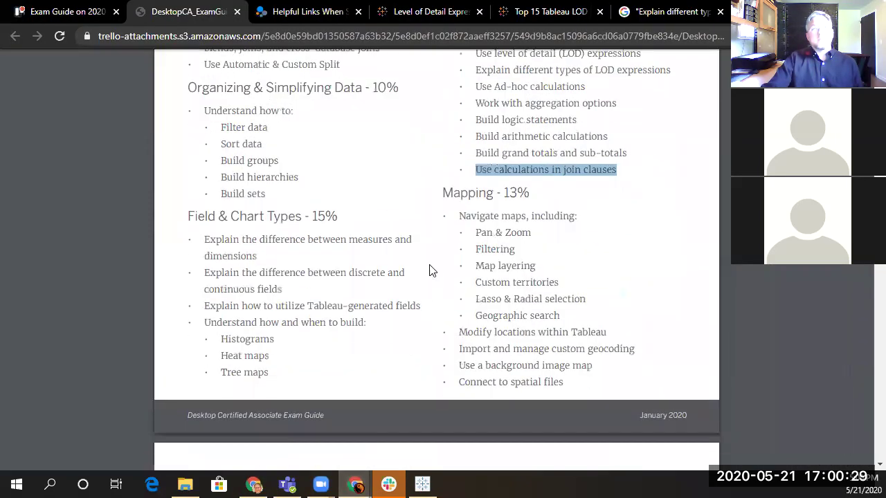
pyautogui.click(478, 173)
pyautogui.moveTo(478, 173); pyautogui.dragTo(618, 169)
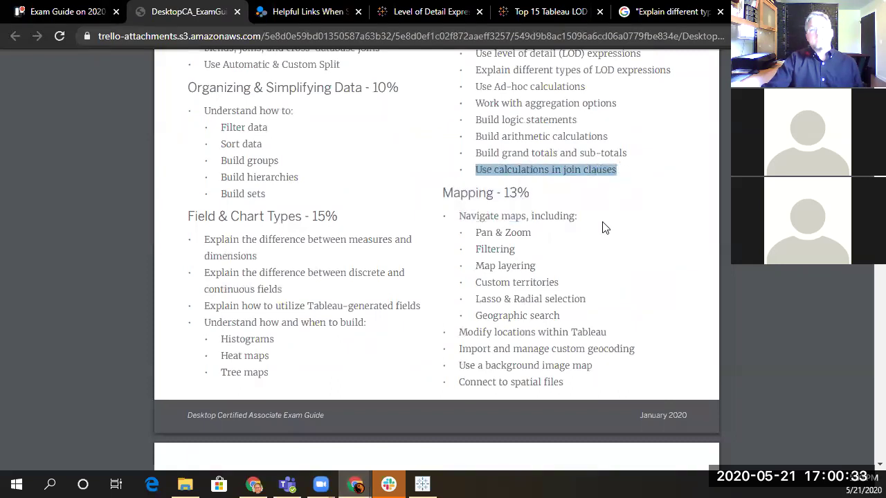
# Review the exam guide's Mapping topics and the Analytics and Dashboards skills, and return to the Calculations and Mapping sections
pyautogui.scroll(-1, 612, 229)
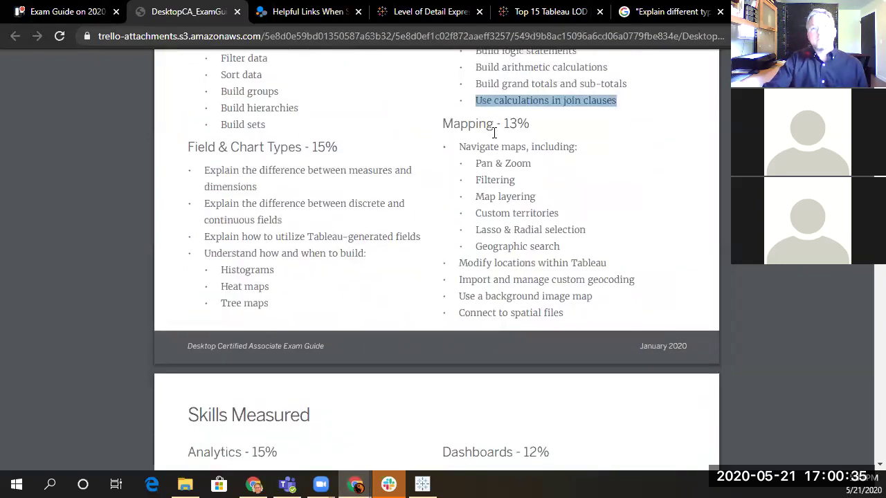
pyautogui.moveTo(459, 147); pyautogui.dragTo(562, 313)
pyautogui.click(571, 207)
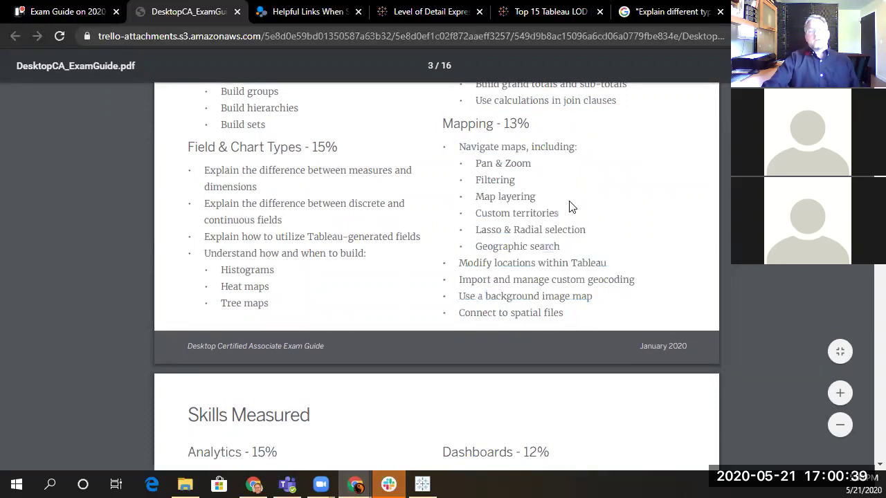
pyautogui.scroll(-5, 589, 214)
pyautogui.scroll(5, 588, 232)
pyautogui.scroll(-3, 555, 194)
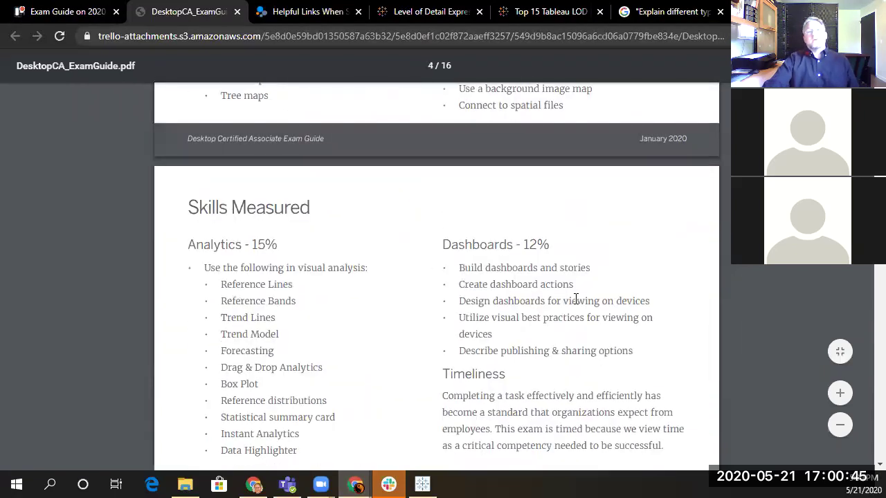
pyautogui.scroll(1, 592, 329)
pyautogui.scroll(4, 592, 329)
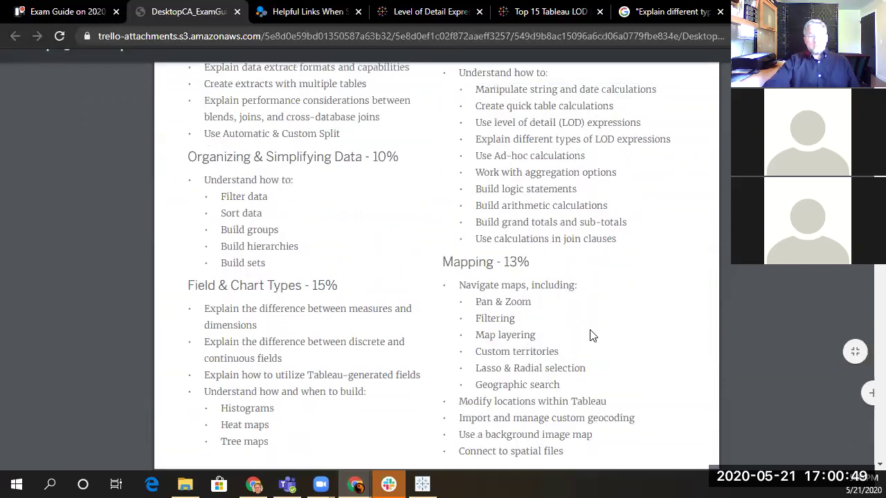